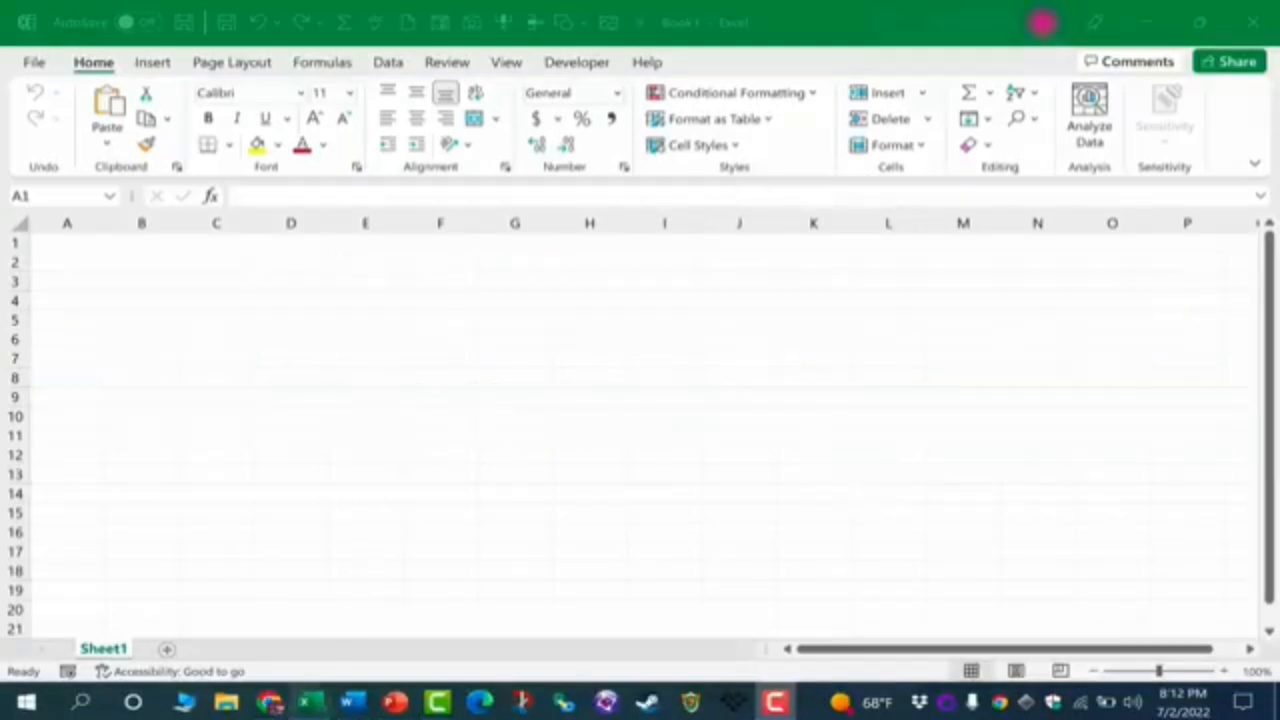
Step: Start a new Excel window and create a blank workbook from the available templates
{"action": "left_click", "coordinate": [316, 593]}
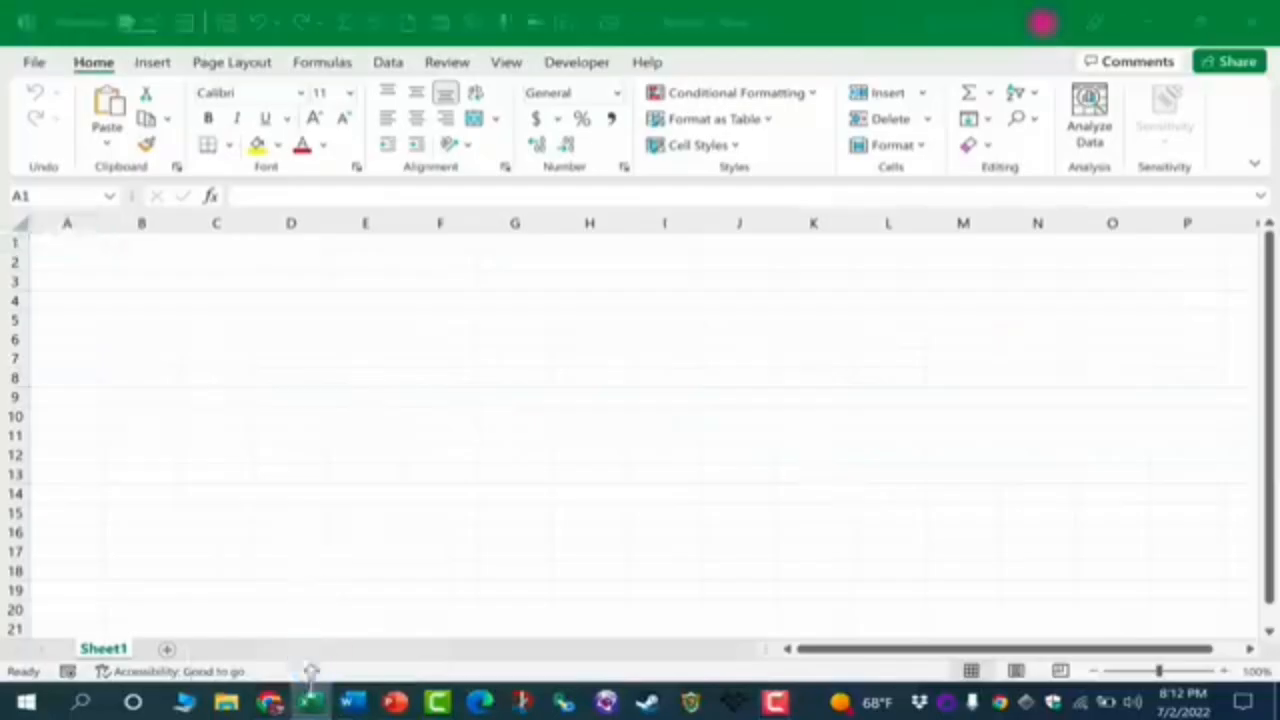
{"action": "left_click", "coordinate": [310, 698], "text": "shift"}
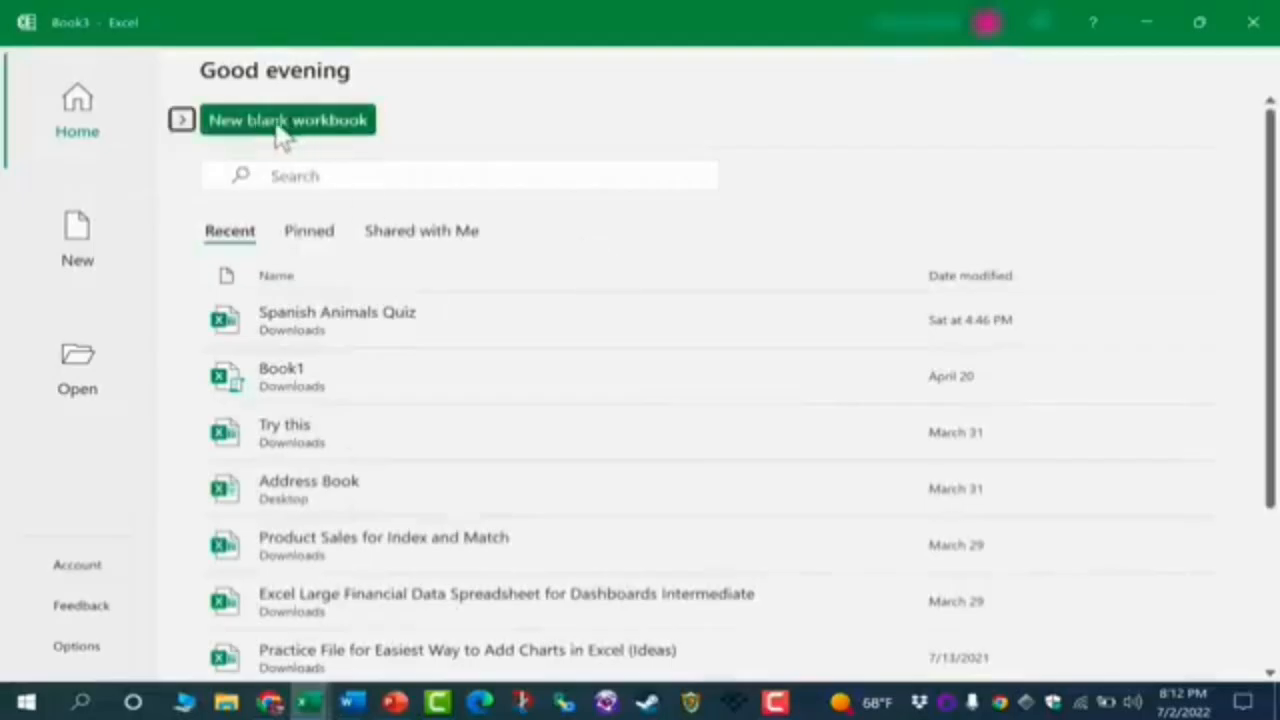
{"action": "left_click", "coordinate": [182, 121]}
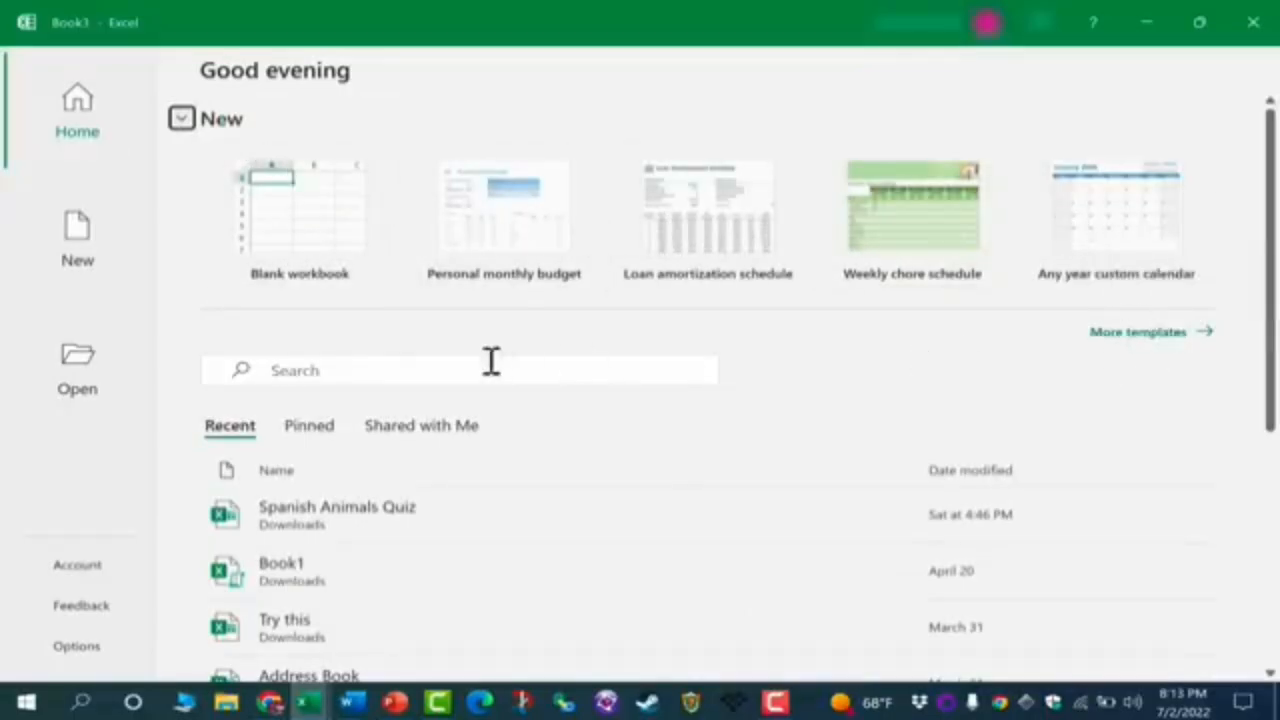
{"action": "left_click", "coordinate": [1205, 334]}
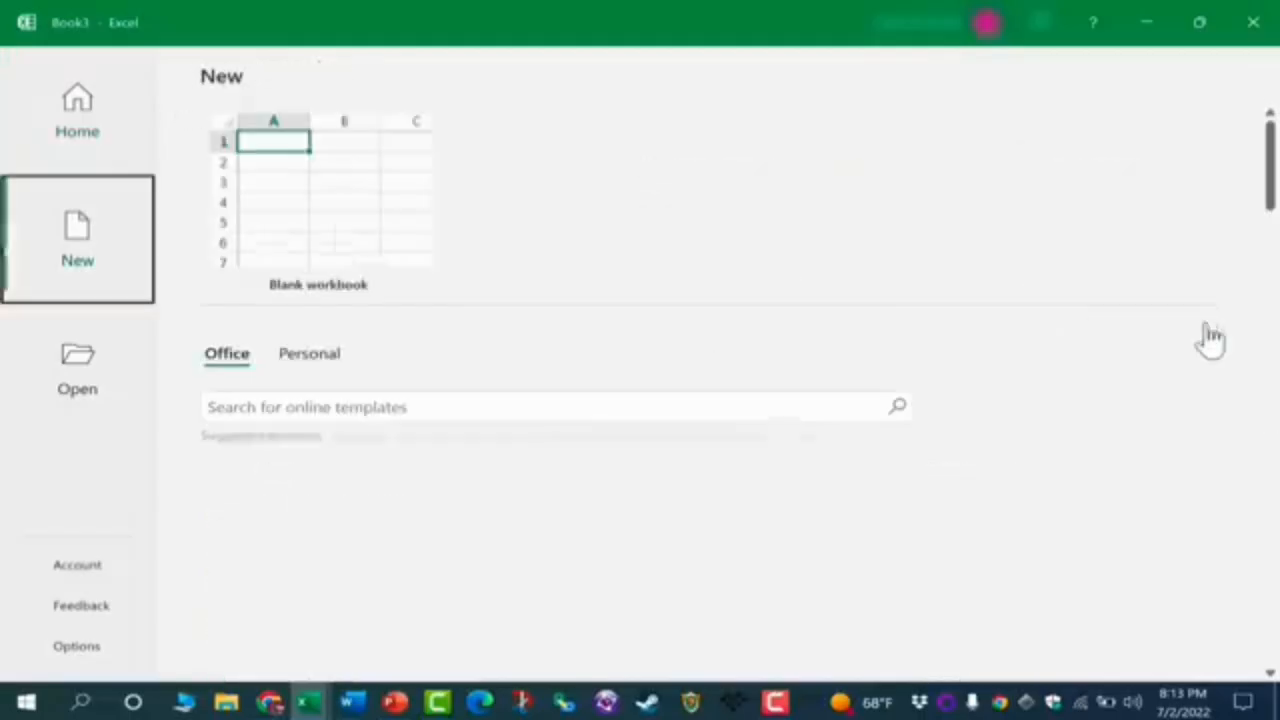
{"action": "left_click", "coordinate": [341, 225]}
{"action": "left_click", "coordinate": [341, 225]}
Step: Highlight the whole columns E, C, K and I one at a time, followed by rows 3 and 9
{"action": "left_click", "coordinate": [631, 298]}
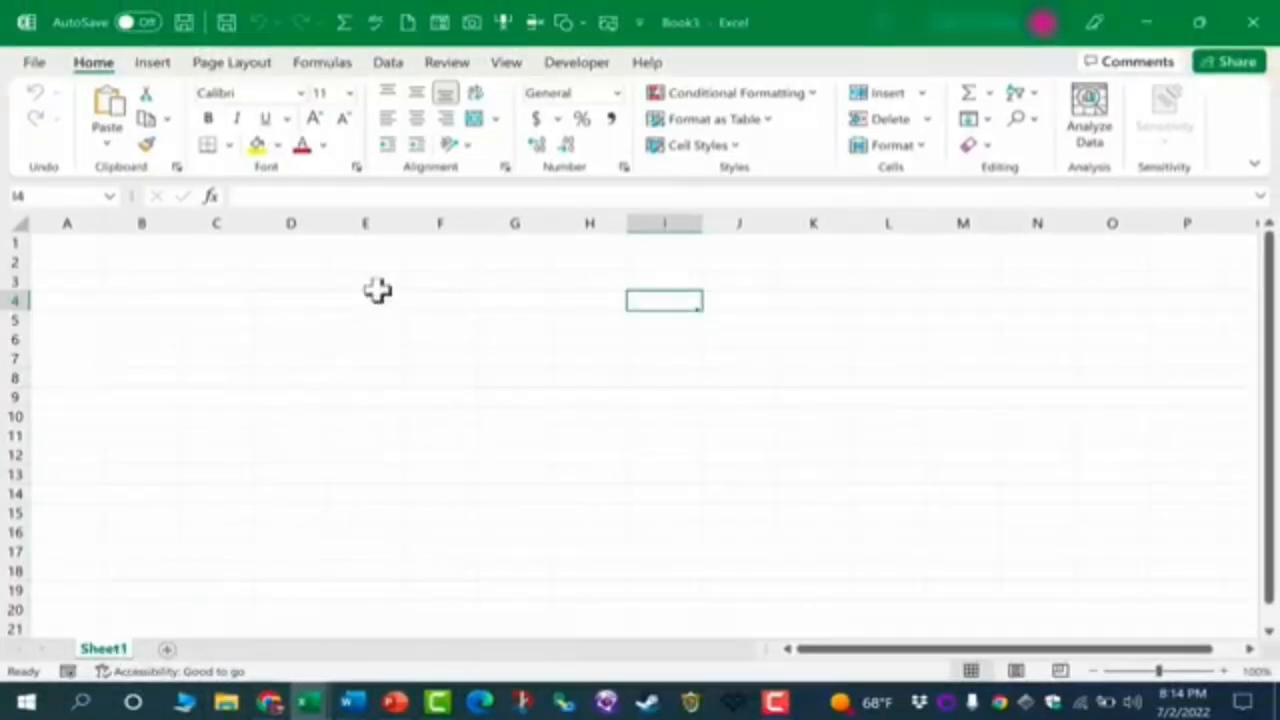
{"action": "left_click", "coordinate": [365, 222]}
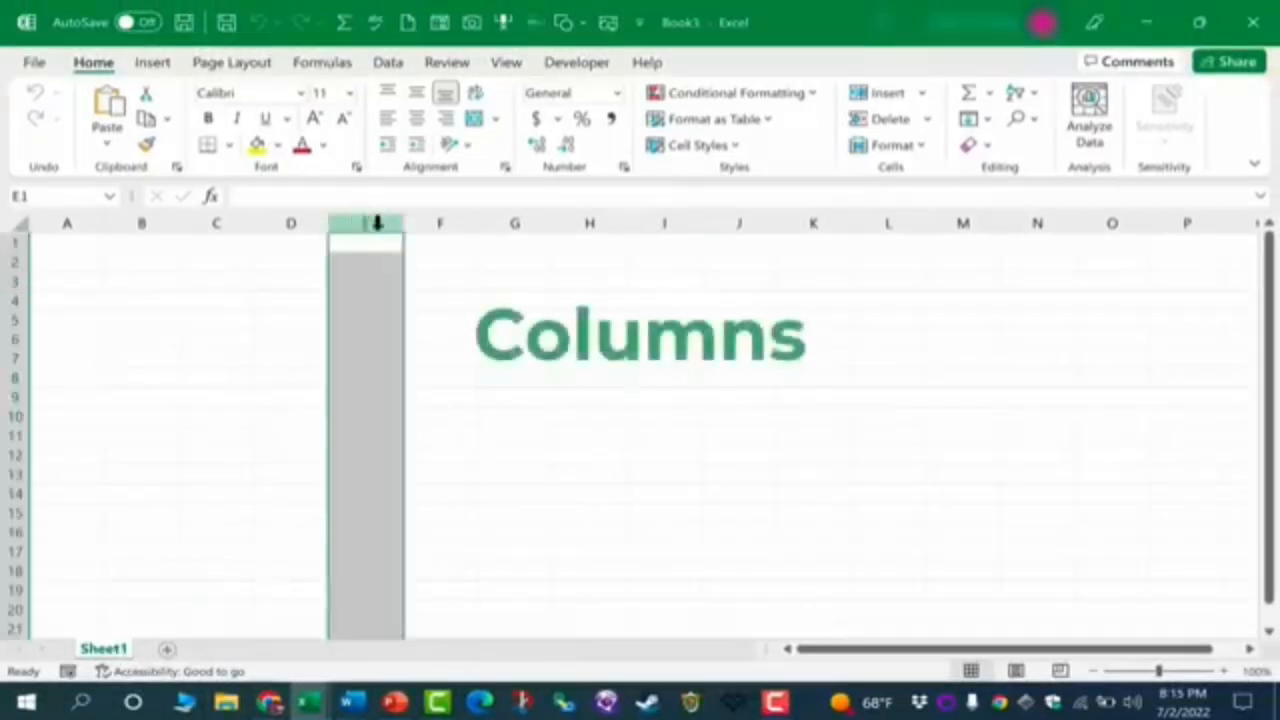
{"action": "left_click", "coordinate": [228, 222]}
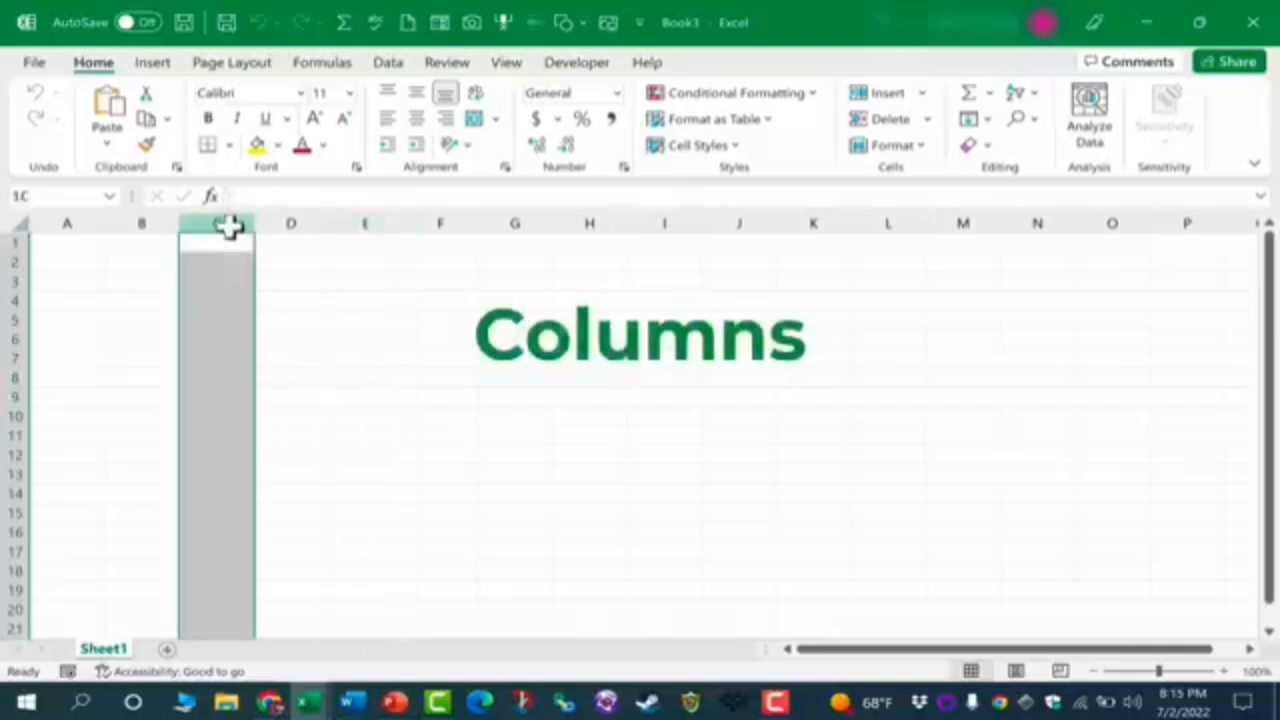
{"action": "left_click", "coordinate": [813, 218]}
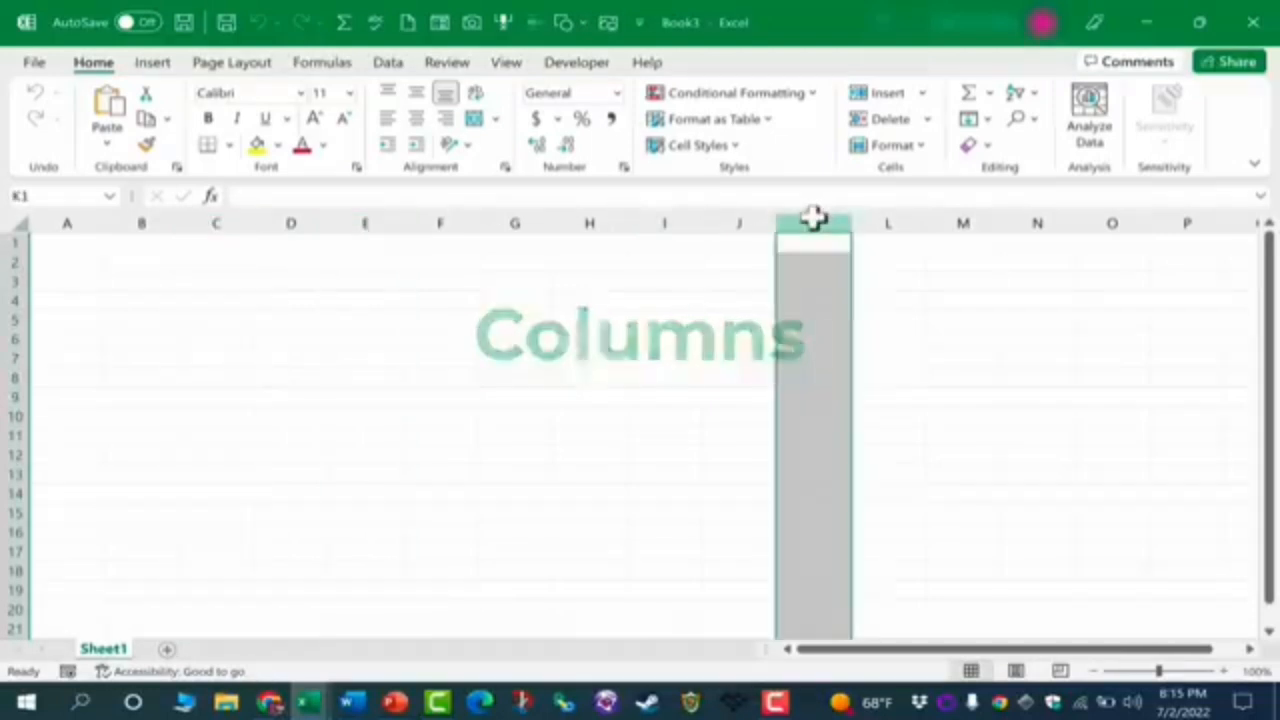
{"action": "left_click", "coordinate": [672, 223]}
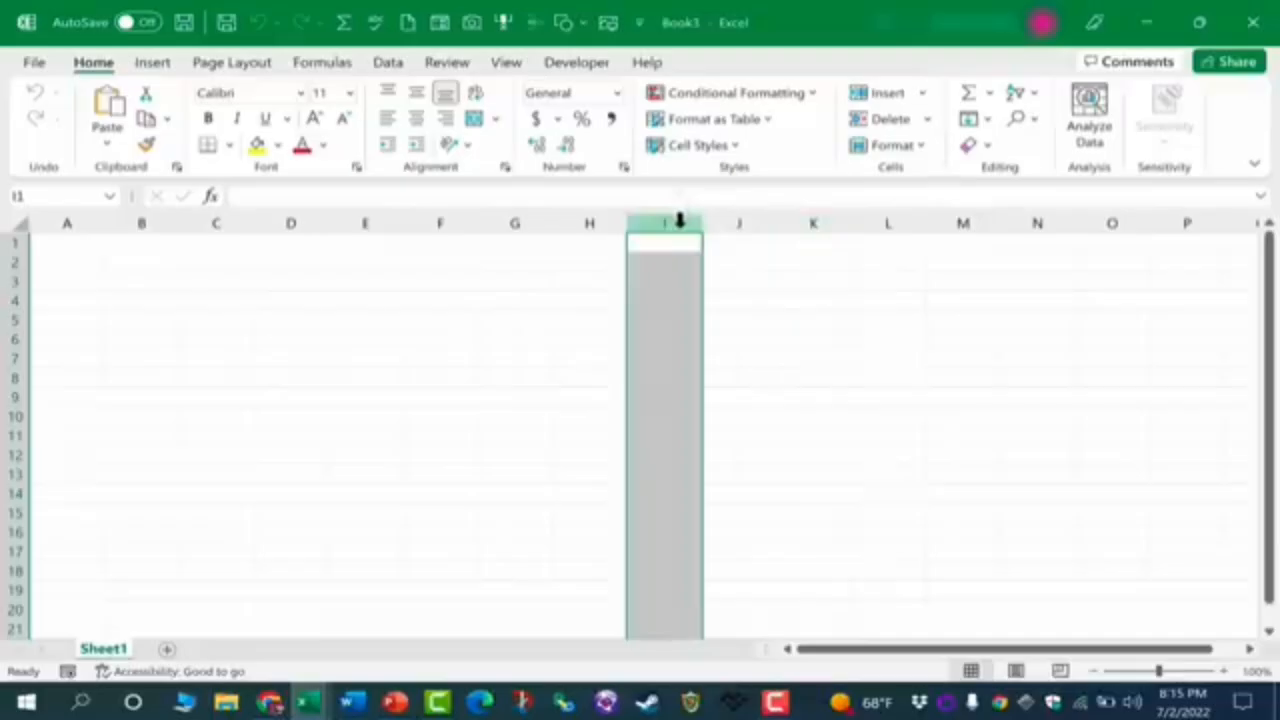
{"action": "left_click", "coordinate": [18, 281]}
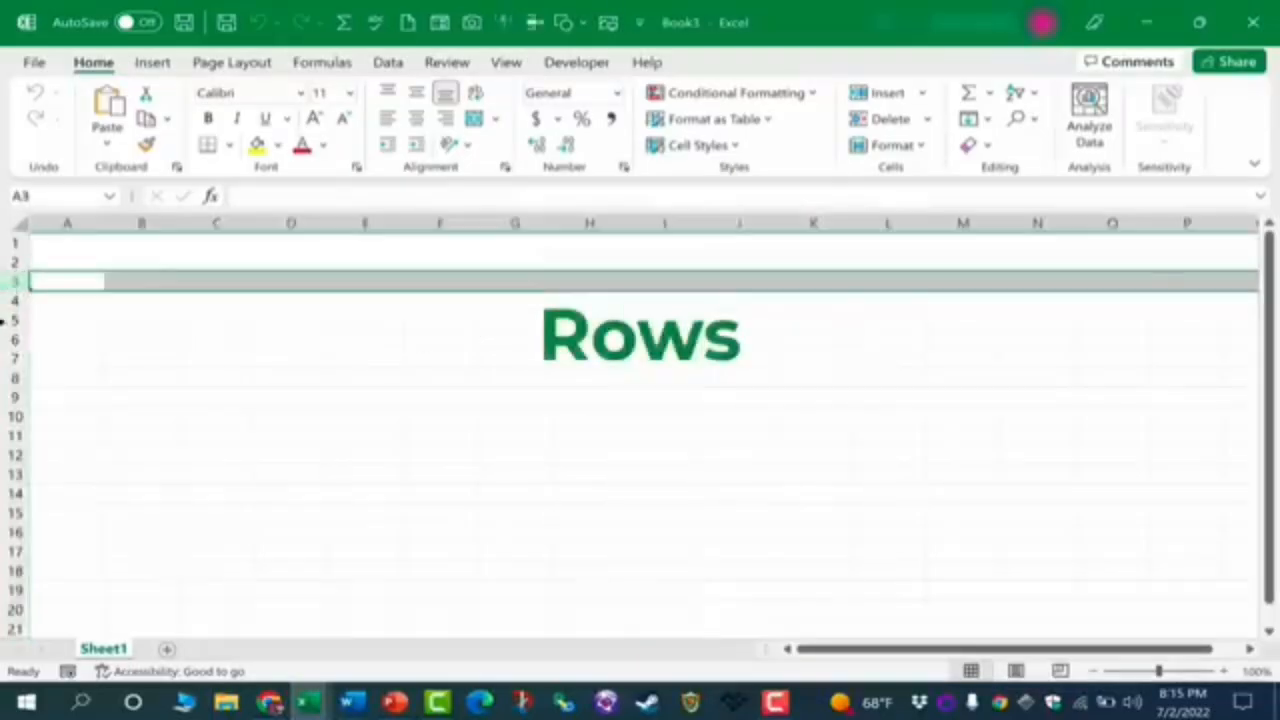
{"action": "left_click", "coordinate": [14, 412]}
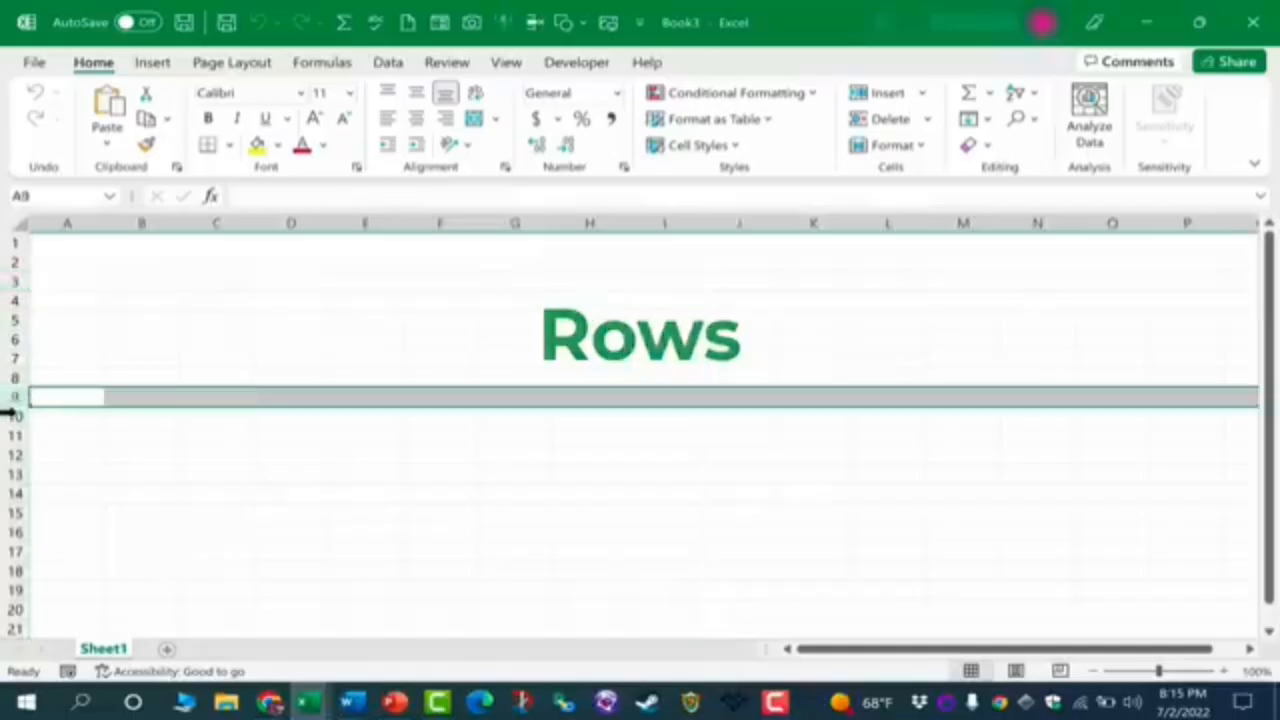
Step: Highlight column E and rows 12 and 10 in turn, and select cell E10 where column E meets row 10
{"action": "left_click", "coordinate": [381, 221]}
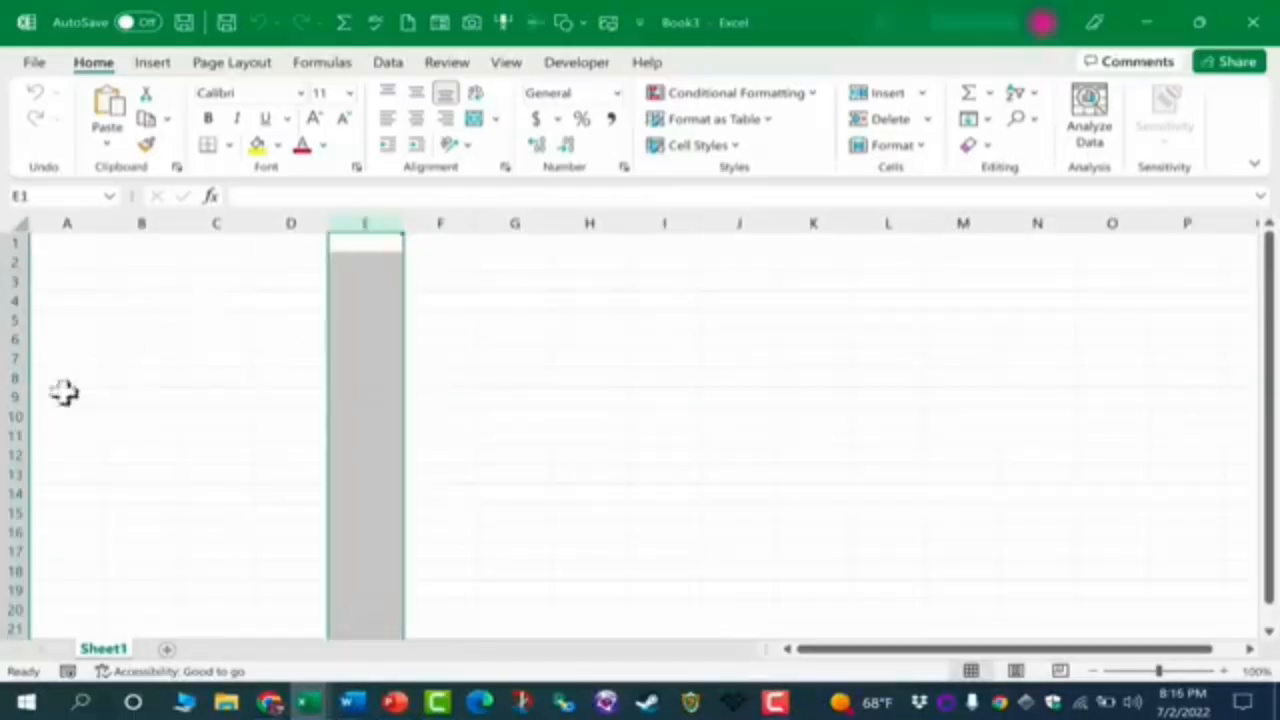
{"action": "left_click", "coordinate": [14, 454]}
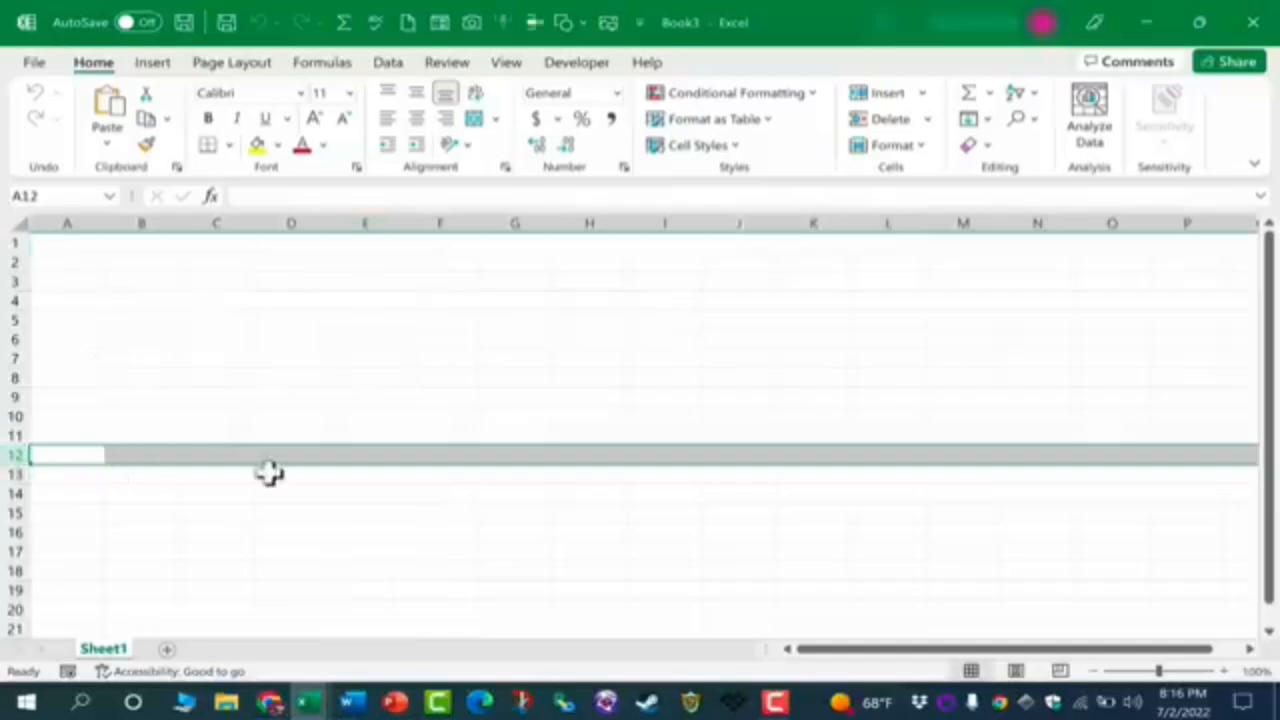
{"action": "left_click", "coordinate": [383, 220]}
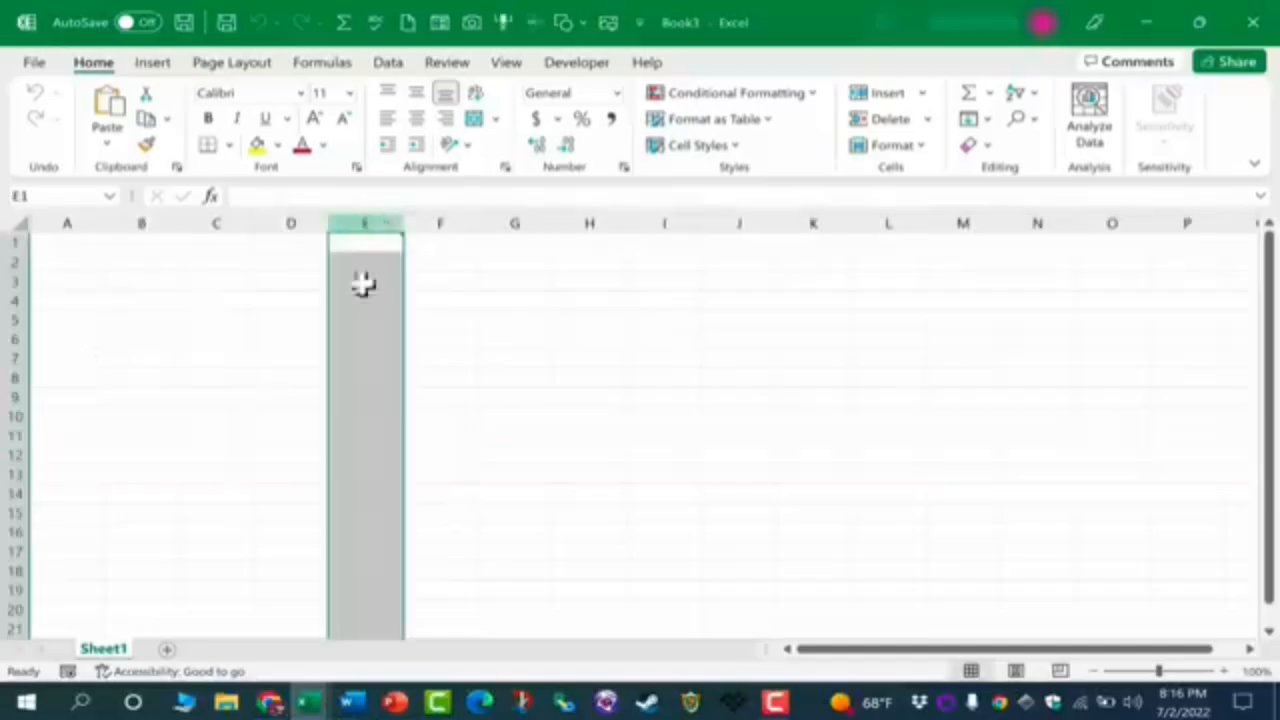
{"action": "left_click", "coordinate": [12, 415]}
{"action": "left_click", "coordinate": [380, 415]}
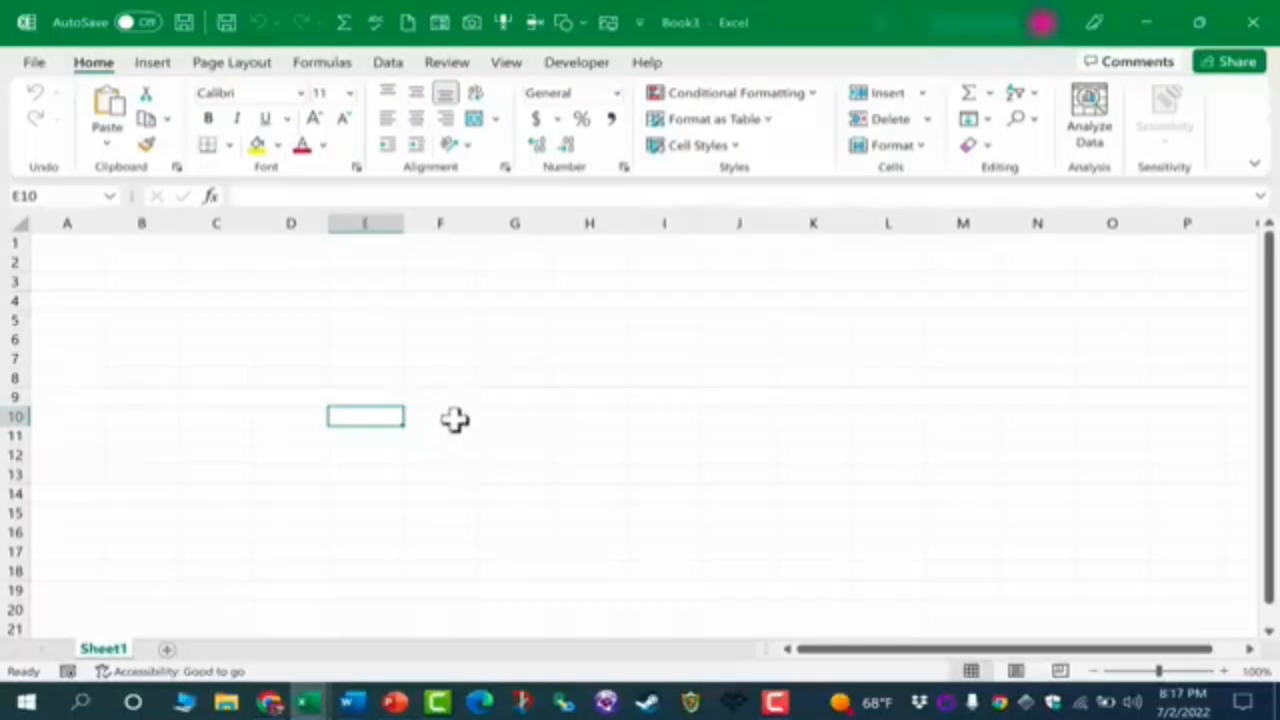
Step: Select the single cells F8, L4 and B7 one after another
{"action": "left_click", "coordinate": [440, 377]}
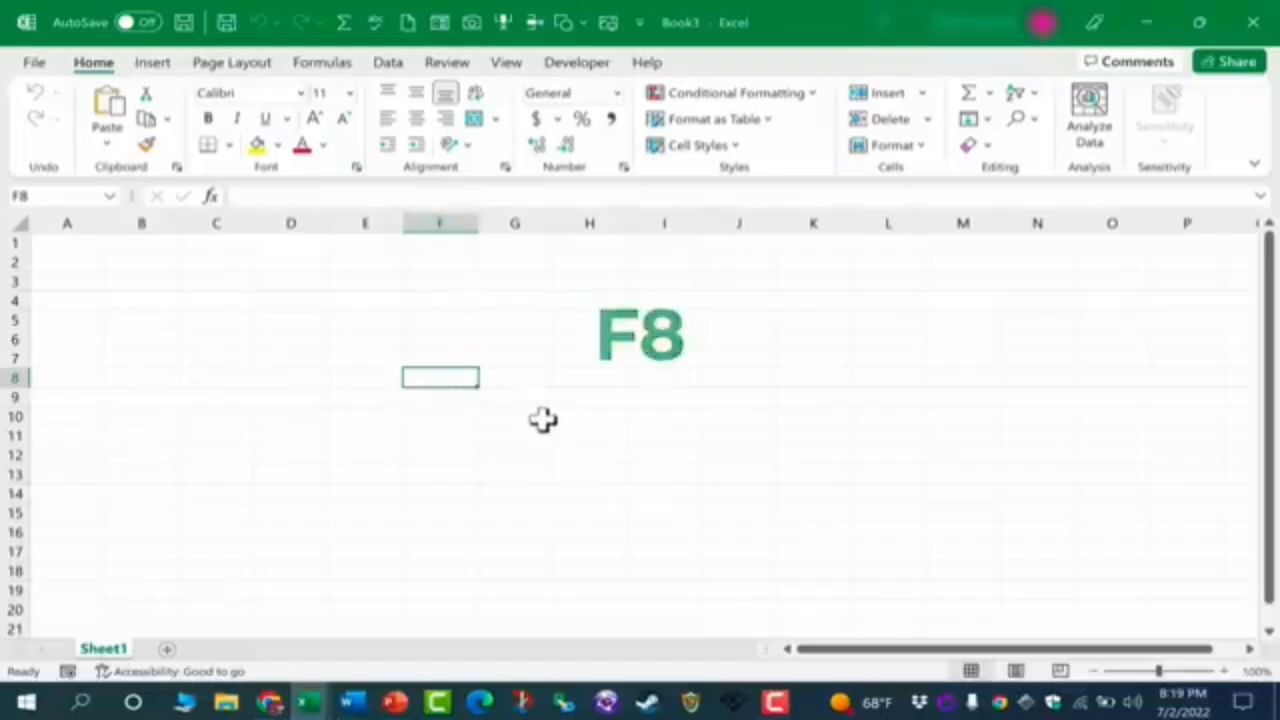
{"action": "left_click", "coordinate": [901, 300]}
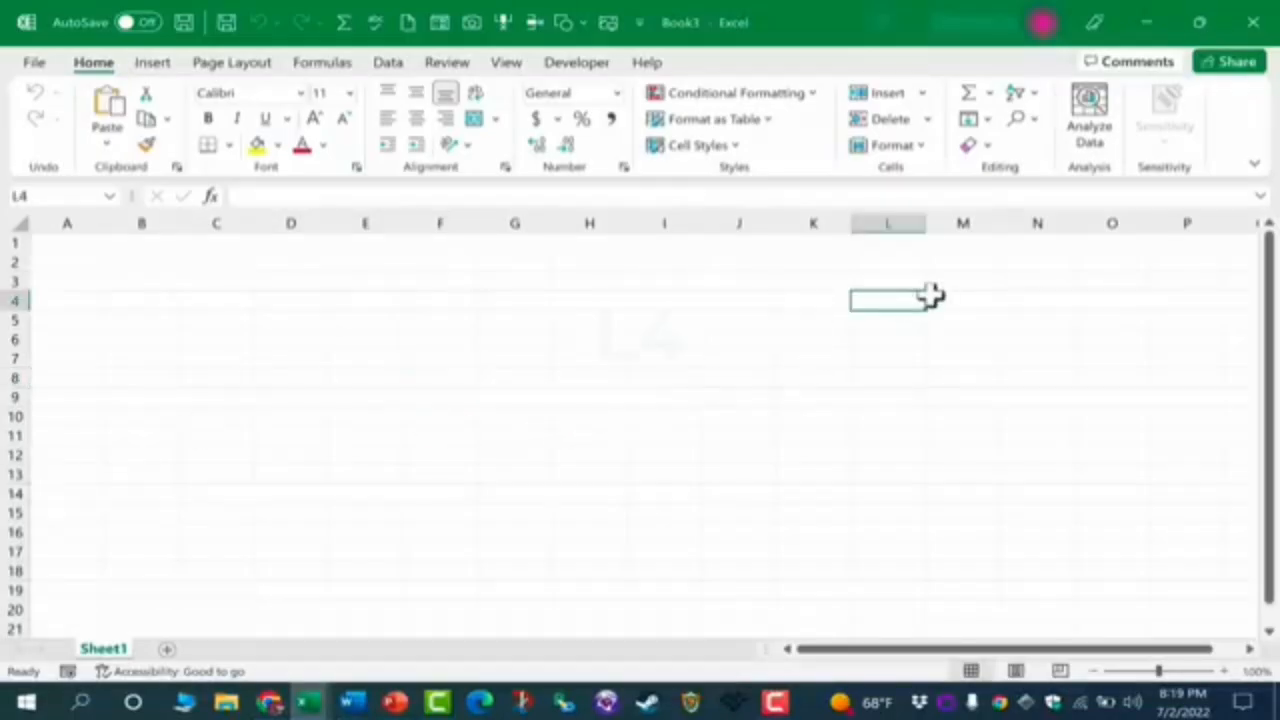
{"action": "left_click", "coordinate": [149, 357]}
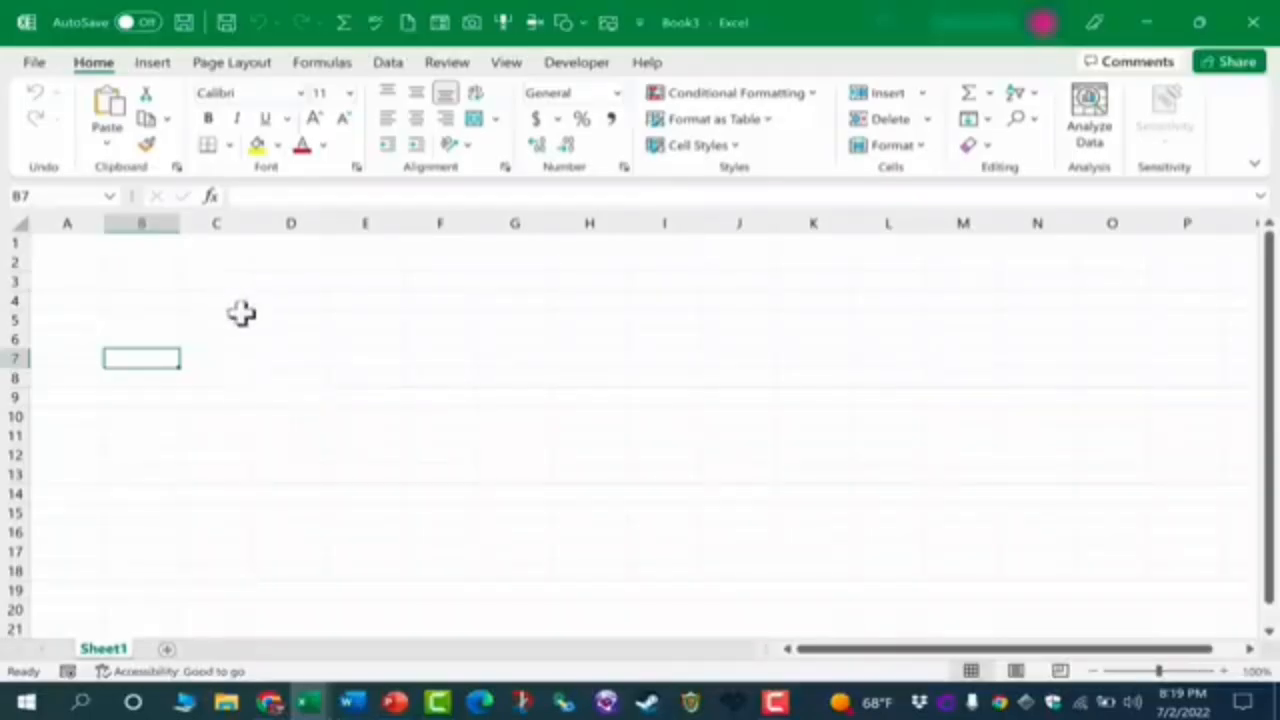
Step: Select the cell range D4:J14, and select the same range again starting from cell D4
{"action": "left_click_drag", "start_coordinate": [282, 298], "coordinate": [723, 497]}
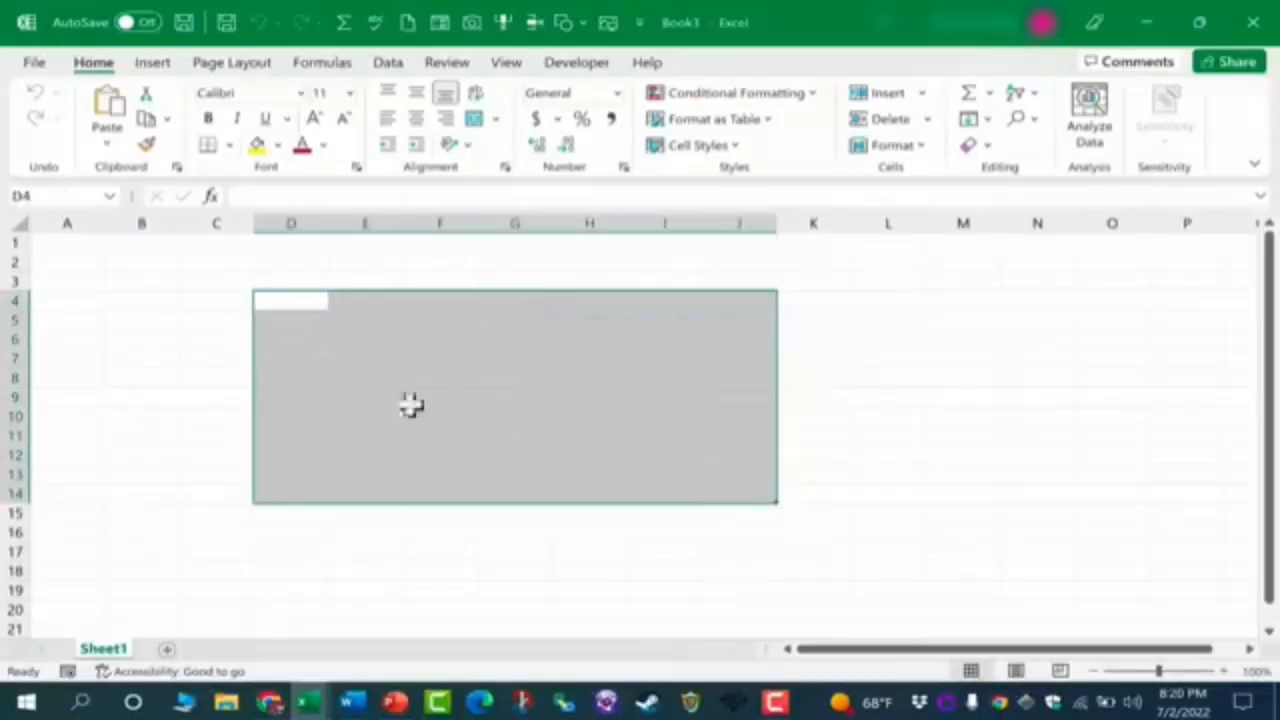
{"action": "left_click", "coordinate": [295, 299]}
{"action": "left_click_drag", "start_coordinate": [296, 299], "coordinate": [743, 484]}
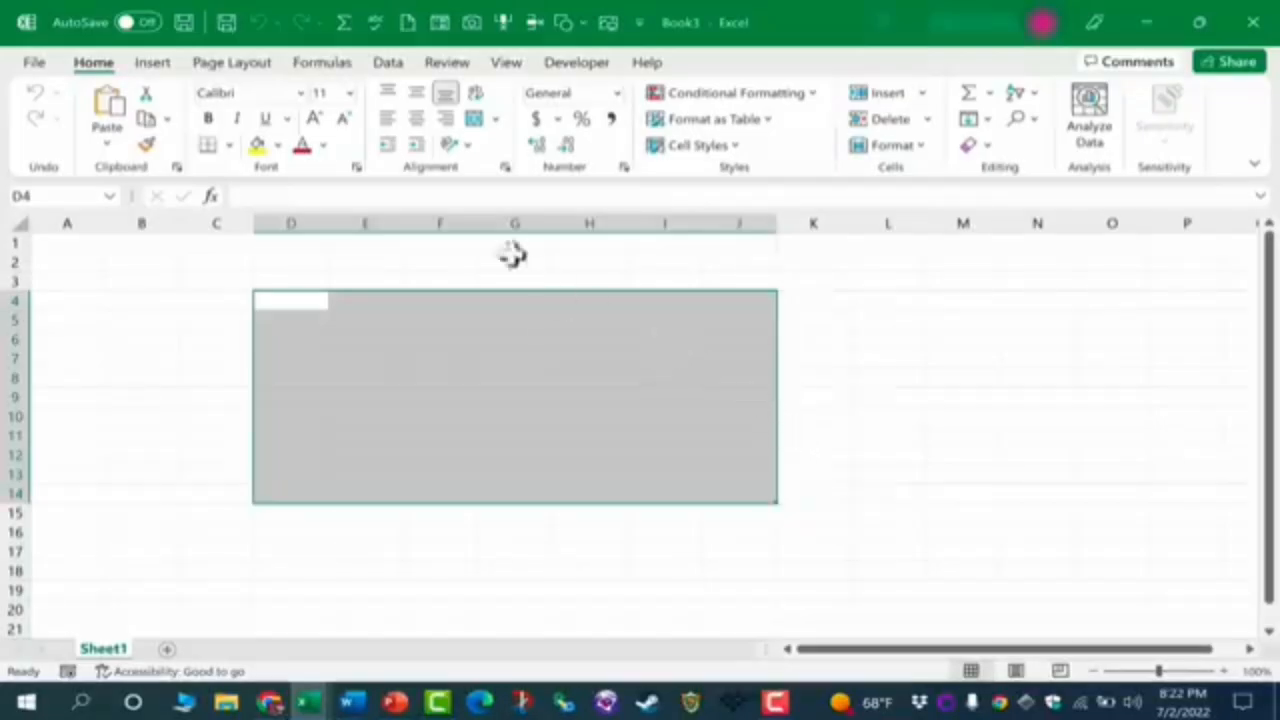
Step: Select column F, row 5, cells F5 and G6, and the range E5:L15 in turn, ending on cell D15
{"action": "left_click", "coordinate": [431, 221]}
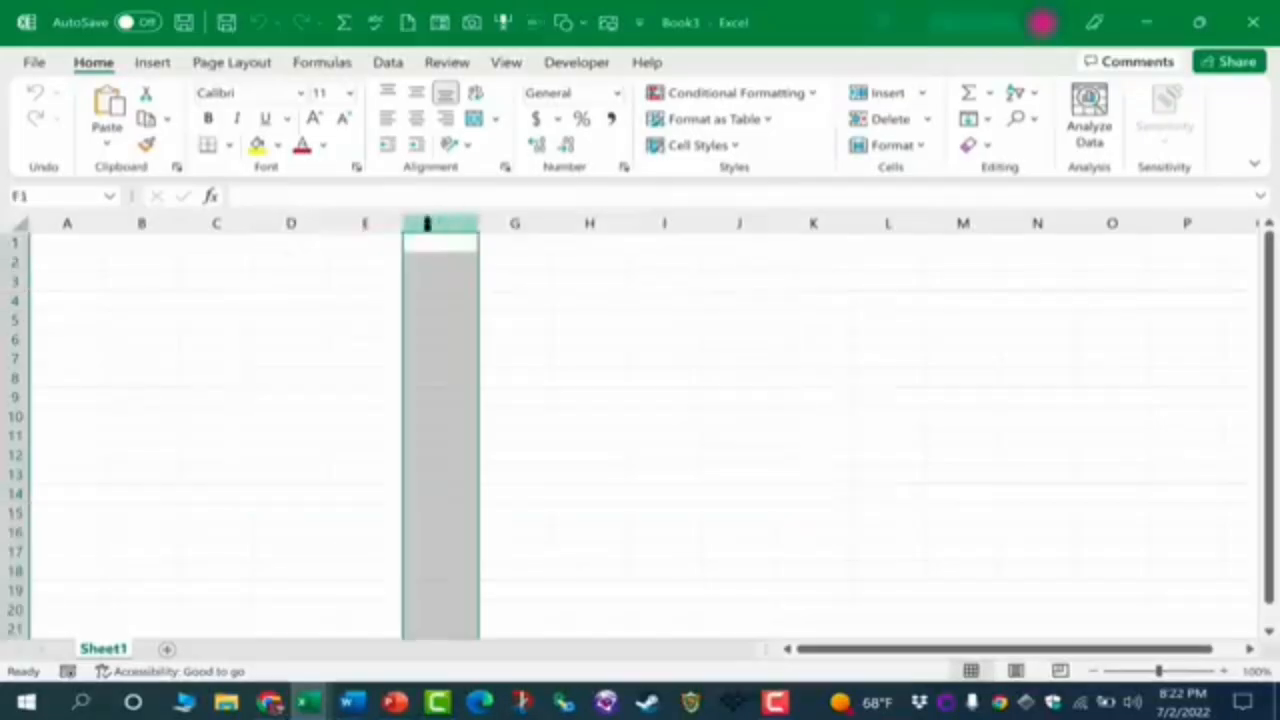
{"action": "left_click", "coordinate": [12, 318]}
{"action": "left_click", "coordinate": [445, 322]}
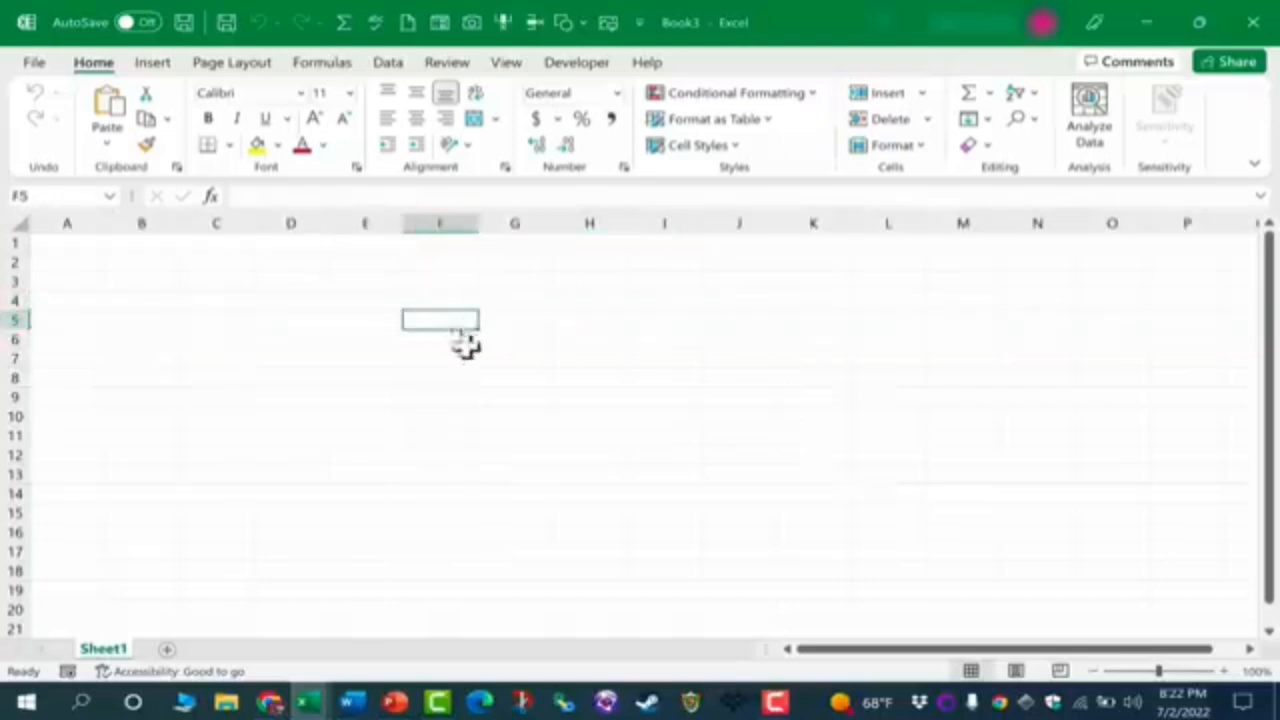
{"action": "left_click", "coordinate": [515, 340]}
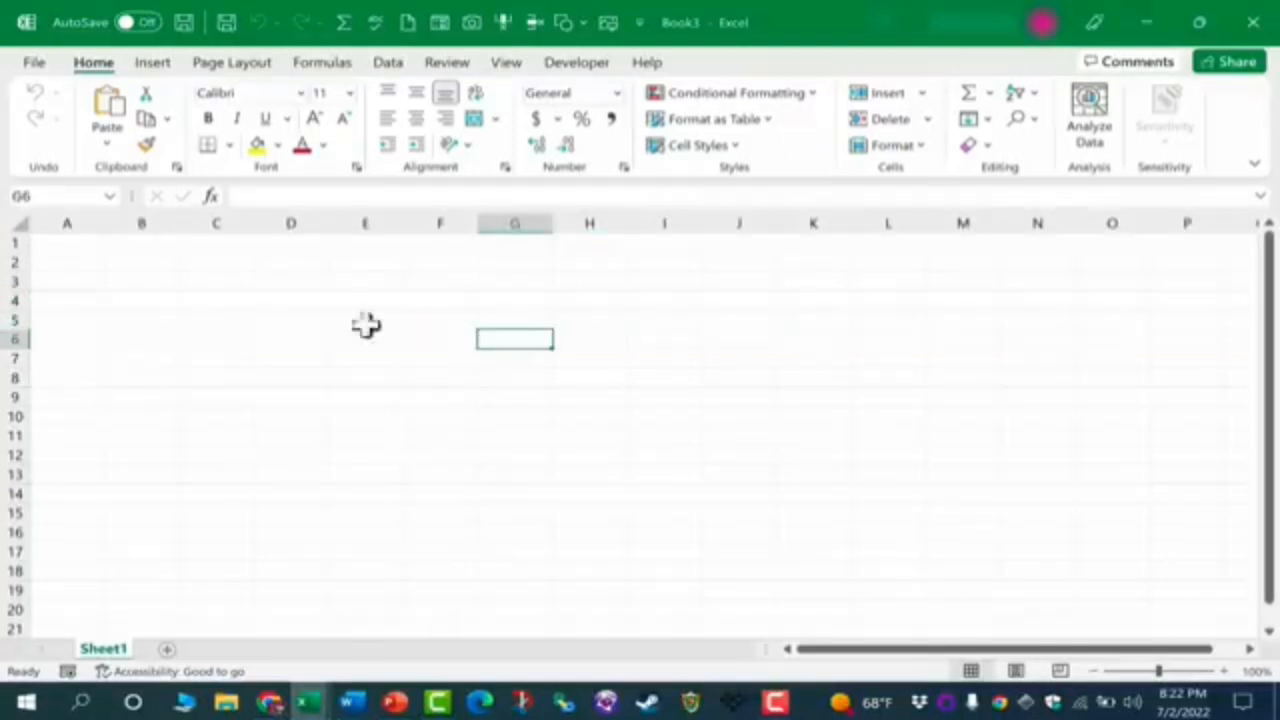
{"action": "left_click_drag", "start_coordinate": [366, 322], "coordinate": [916, 518]}
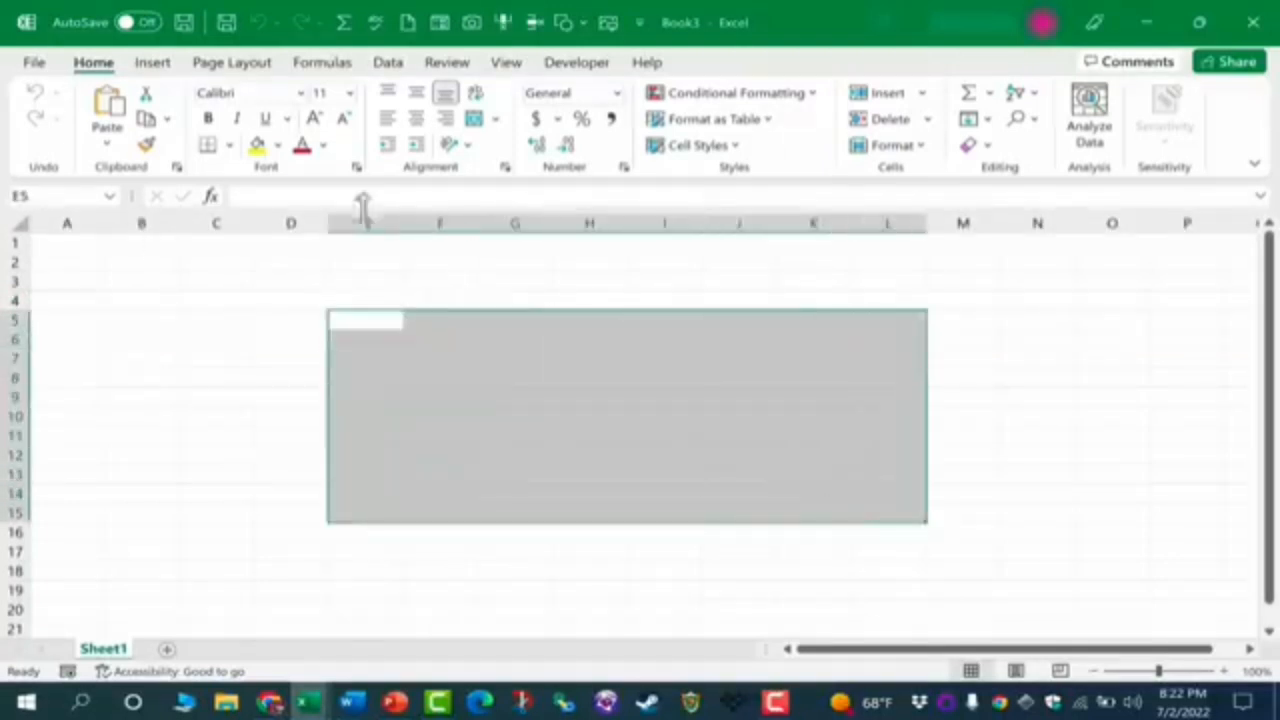
{"action": "left_click", "coordinate": [274, 518]}
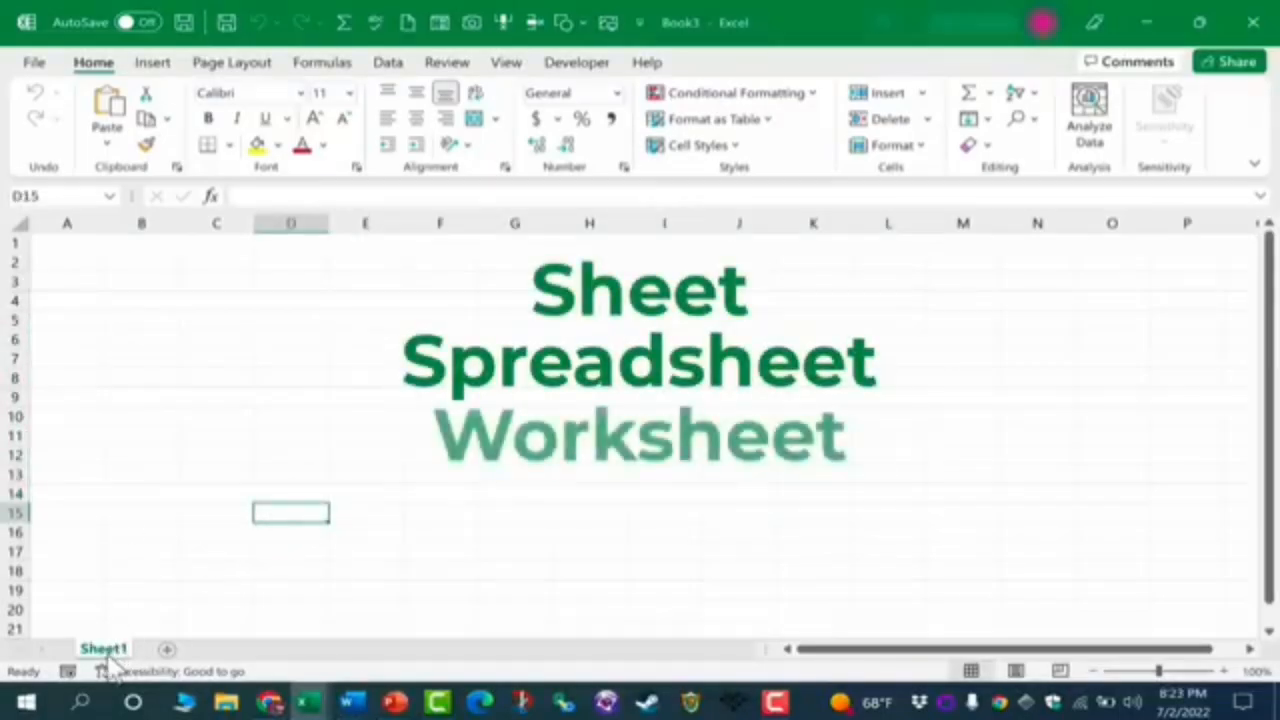
Step: Add two new worksheets to the workbook and switch between the sheets, ending on Sheet1
{"action": "left_click", "coordinate": [166, 649]}
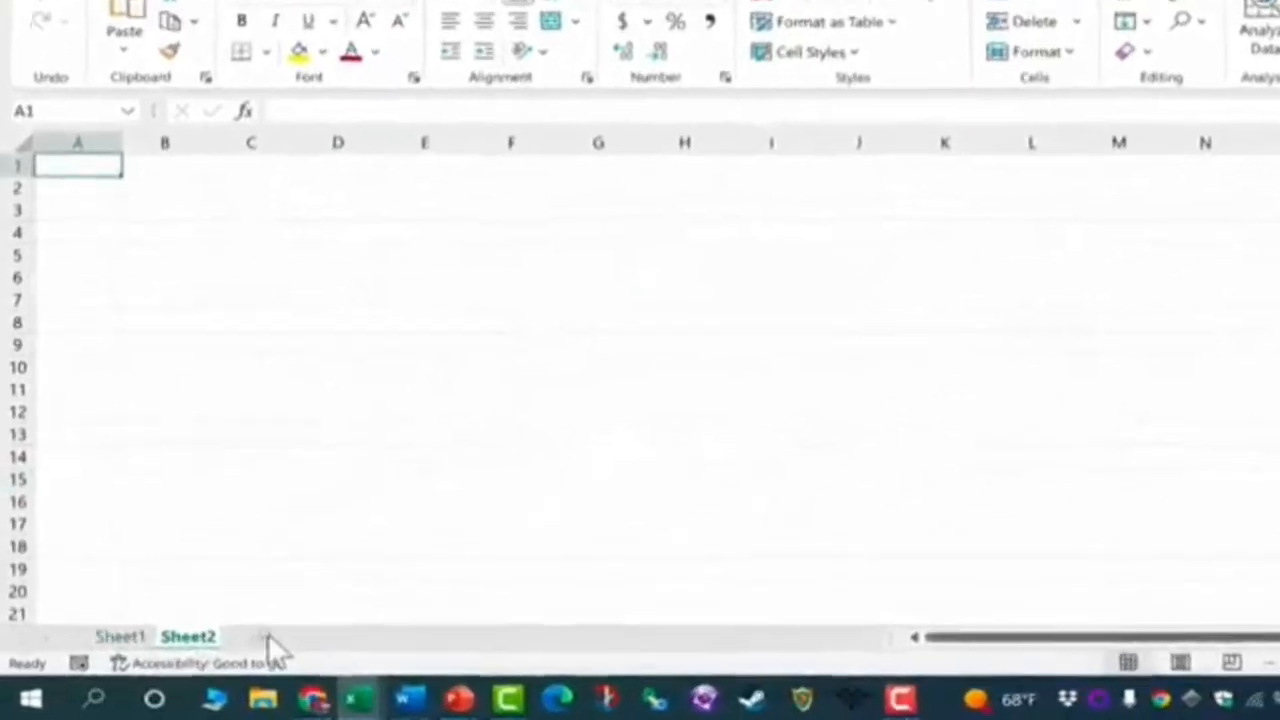
{"action": "left_click", "coordinate": [266, 636]}
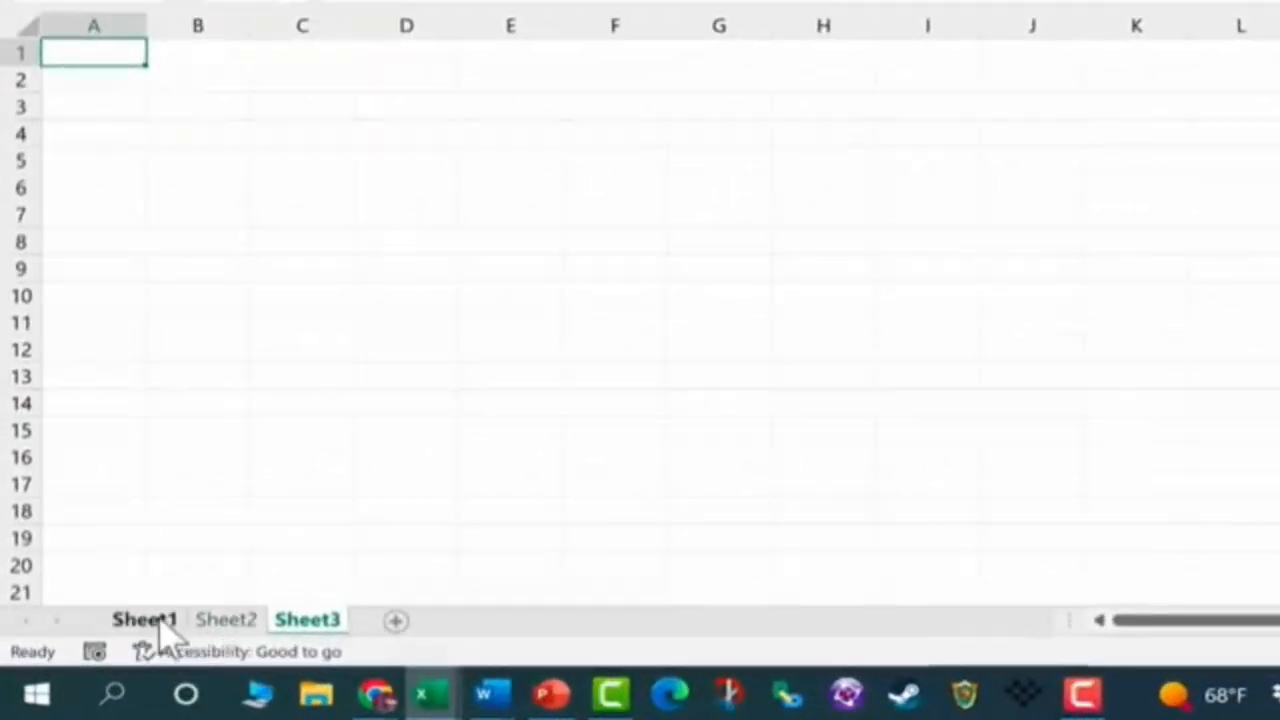
{"action": "left_click", "coordinate": [145, 620]}
{"action": "left_click", "coordinate": [224, 621]}
{"action": "left_click", "coordinate": [145, 620]}
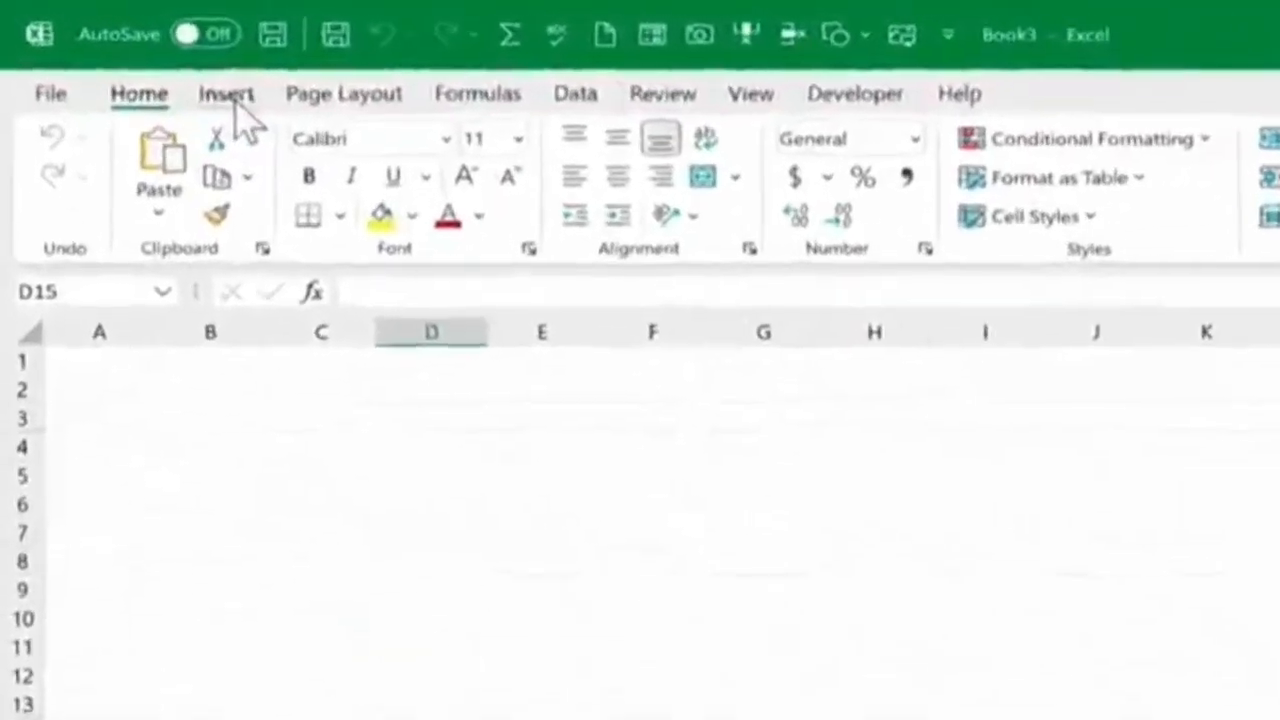
Step: Examine the Insert, Page Layout, Data, Formulas and View commands and their groups, returning to the Home commands
{"action": "left_click", "coordinate": [163, 68]}
{"action": "left_click", "coordinate": [275, 76]}
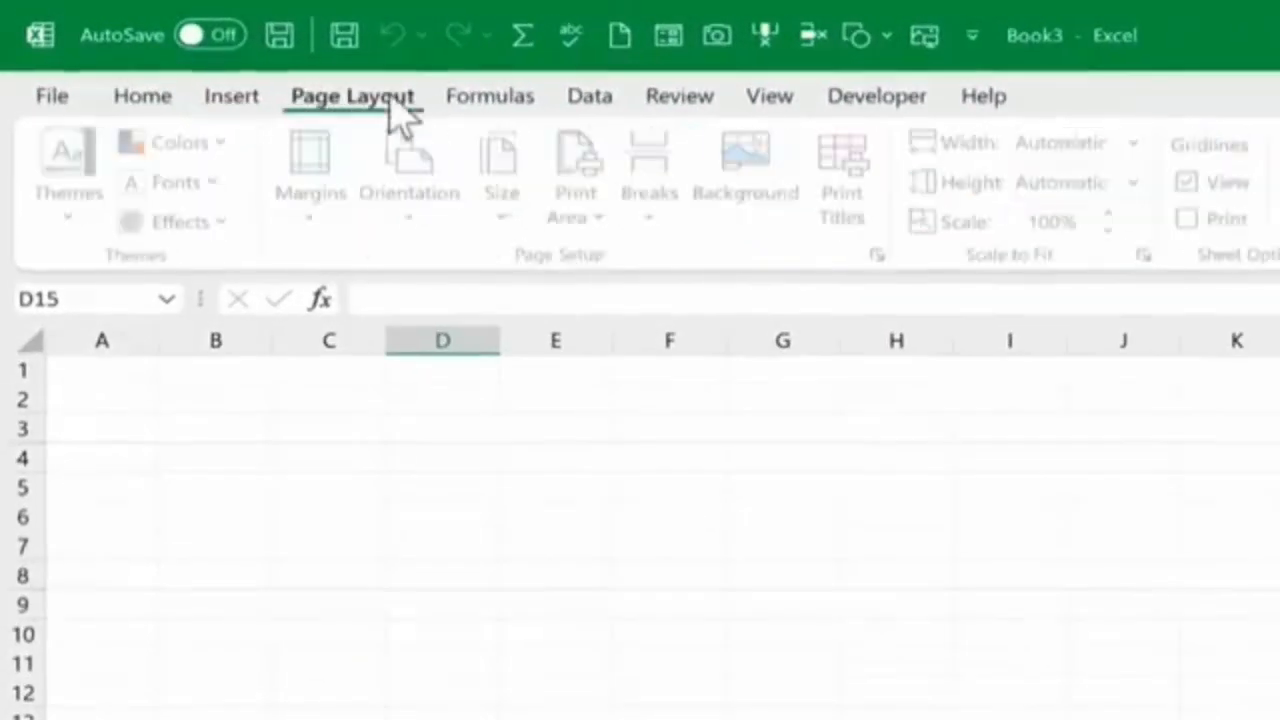
{"action": "left_click", "coordinate": [600, 100]}
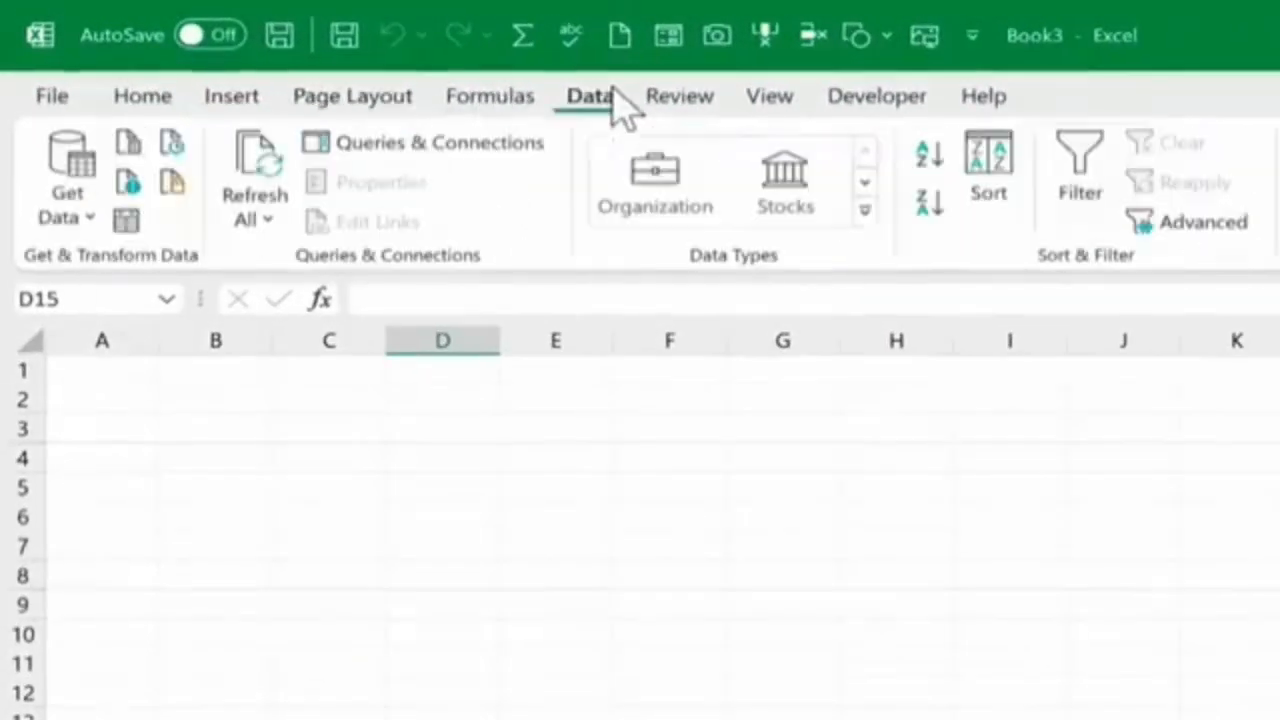
{"action": "left_click", "coordinate": [142, 97]}
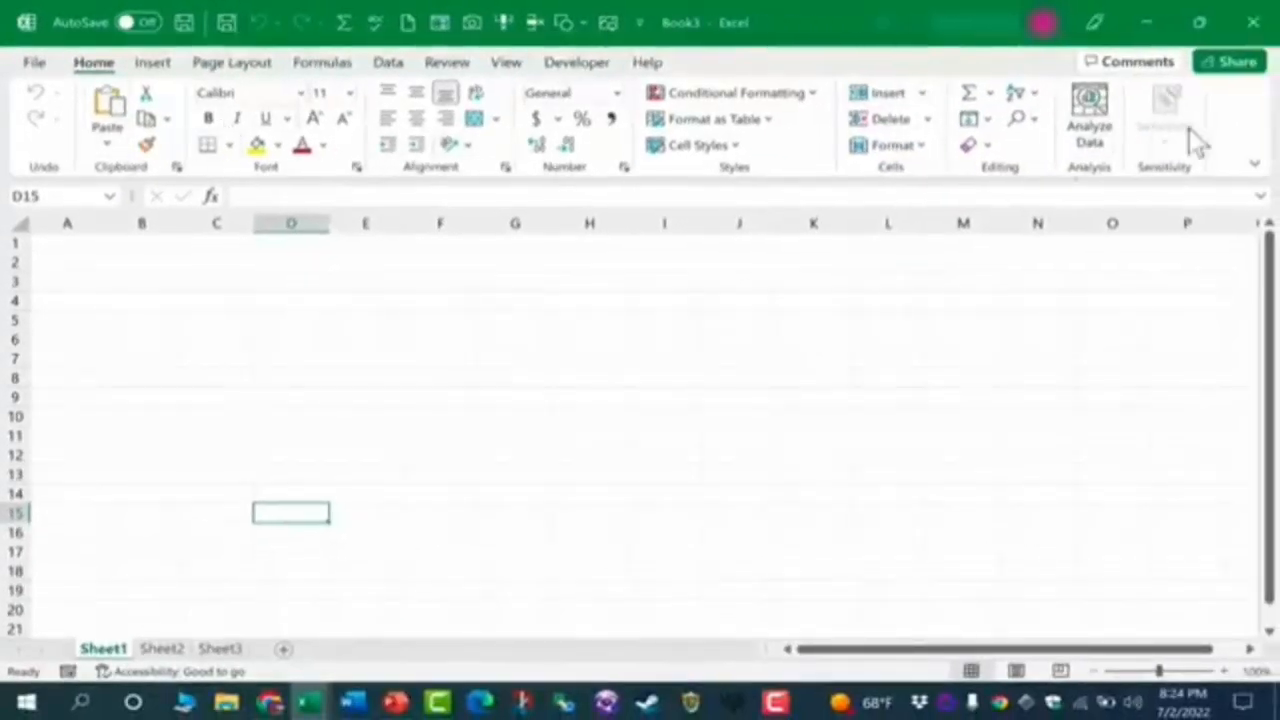
{"action": "left_click", "coordinate": [322, 64]}
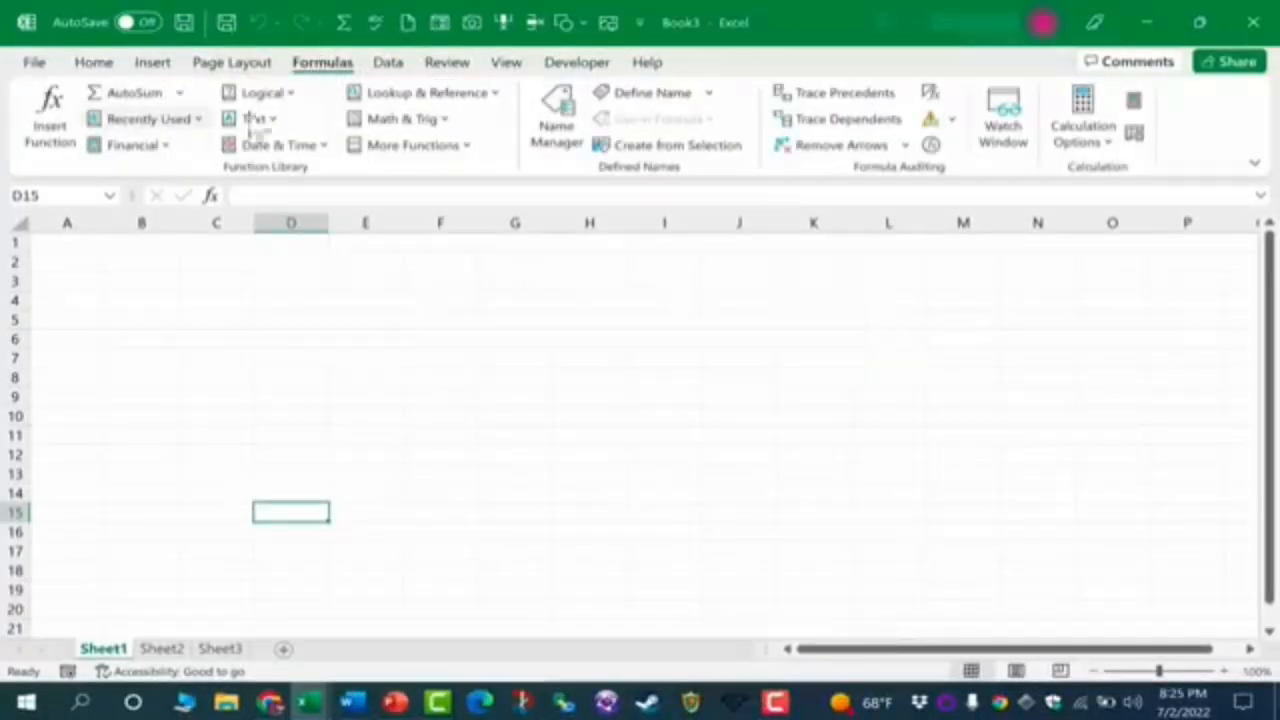
{"action": "left_click", "coordinate": [506, 64]}
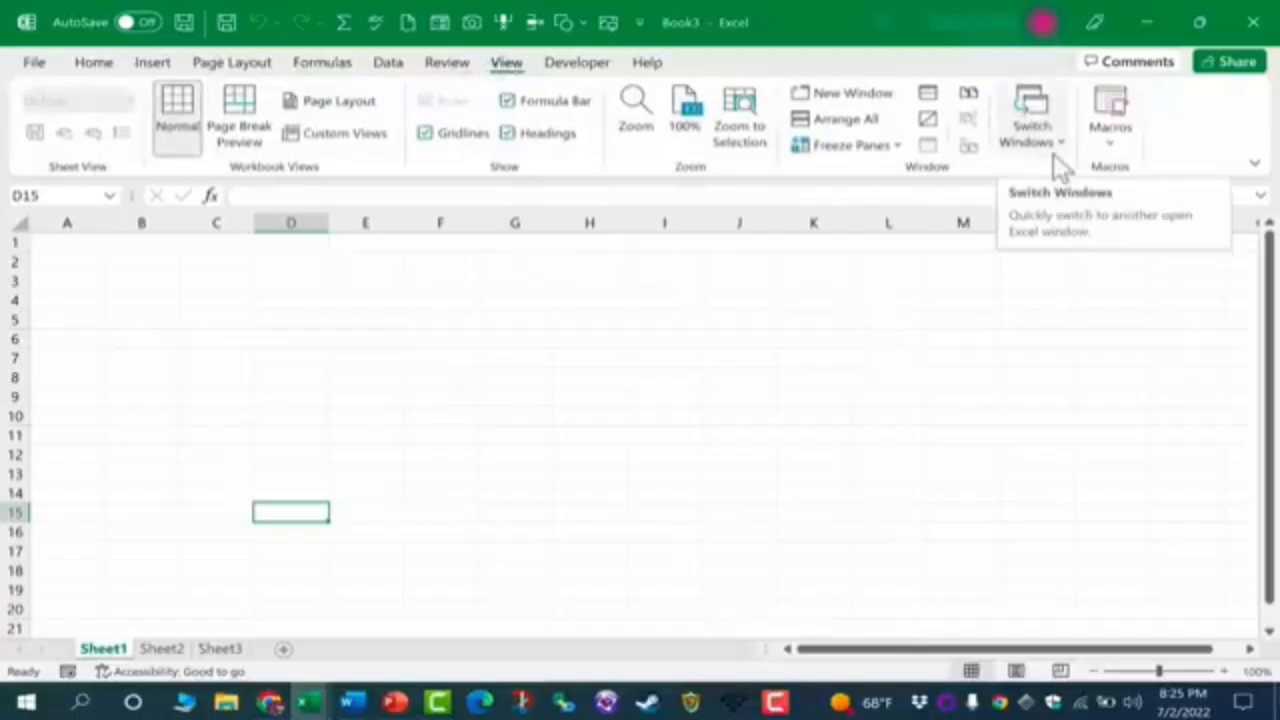
{"action": "left_click", "coordinate": [153, 63]}
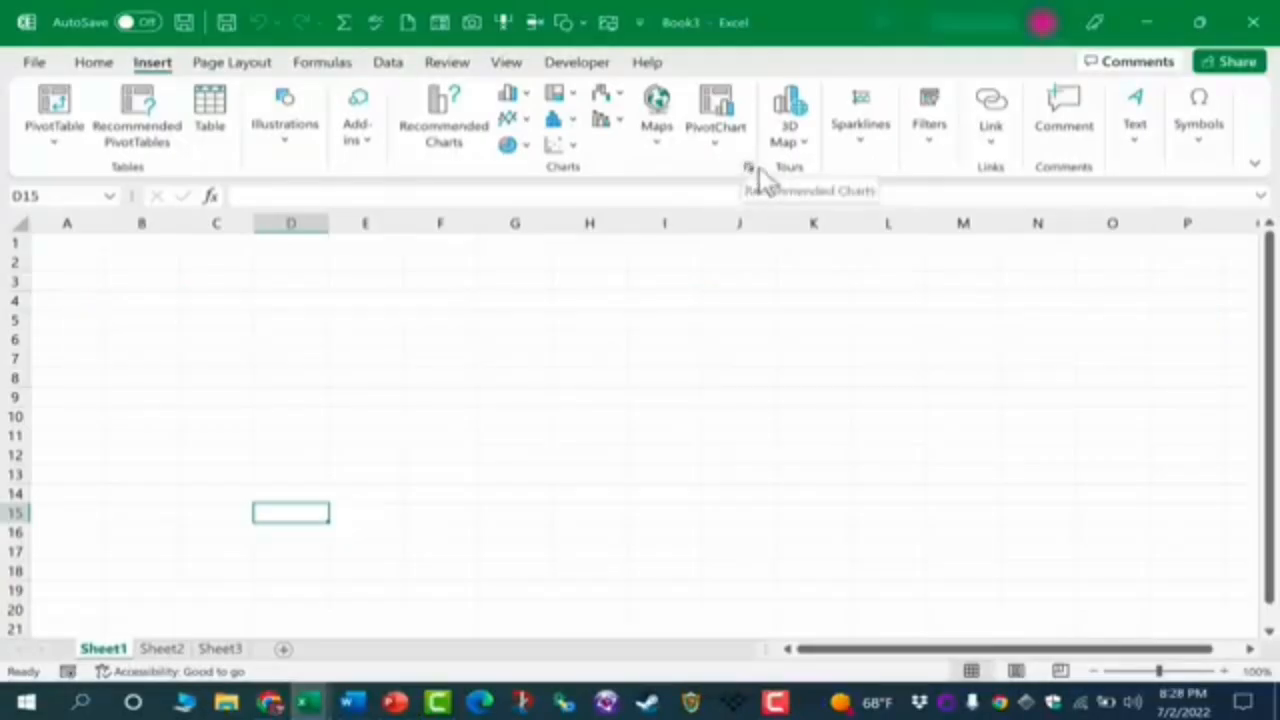
{"action": "left_click", "coordinate": [108, 63]}
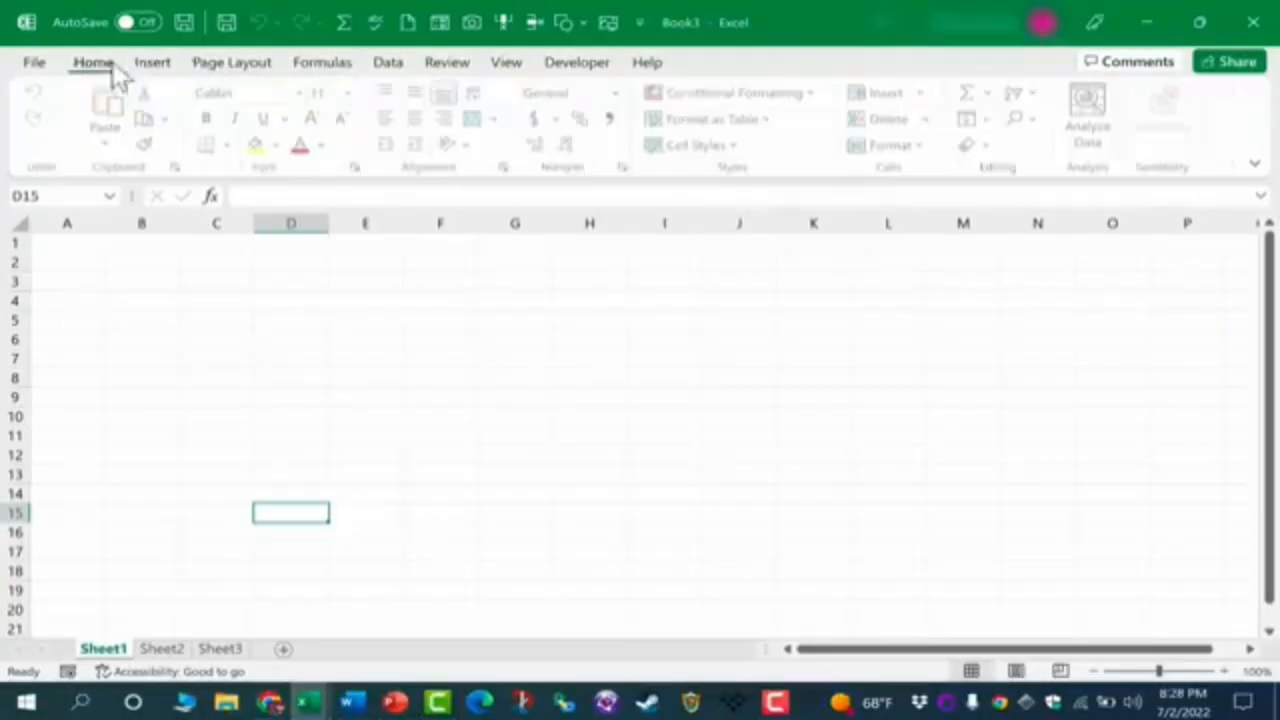
Step: Examine the Alignment, Border and Fill options in the Format Cells dialog and close it without changes
{"action": "left_click", "coordinate": [504, 167]}
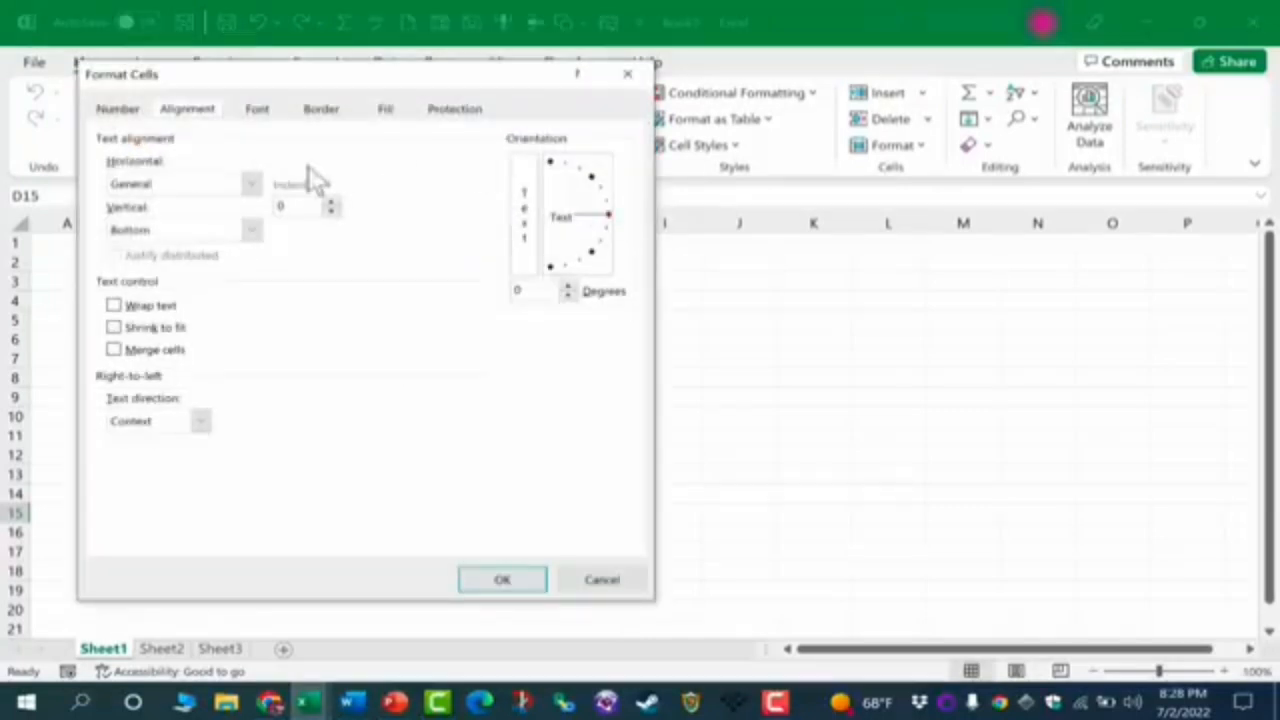
{"action": "left_click", "coordinate": [321, 109]}
{"action": "left_click", "coordinate": [387, 110]}
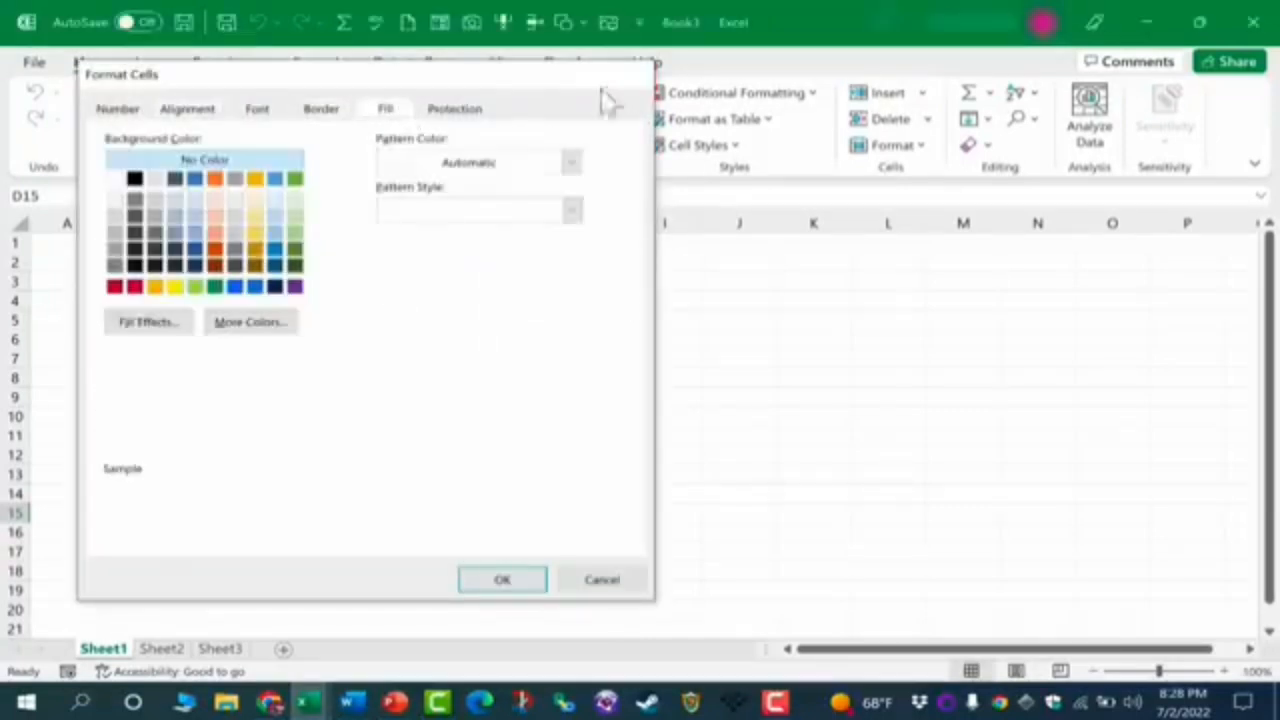
{"action": "left_click", "coordinate": [627, 74]}
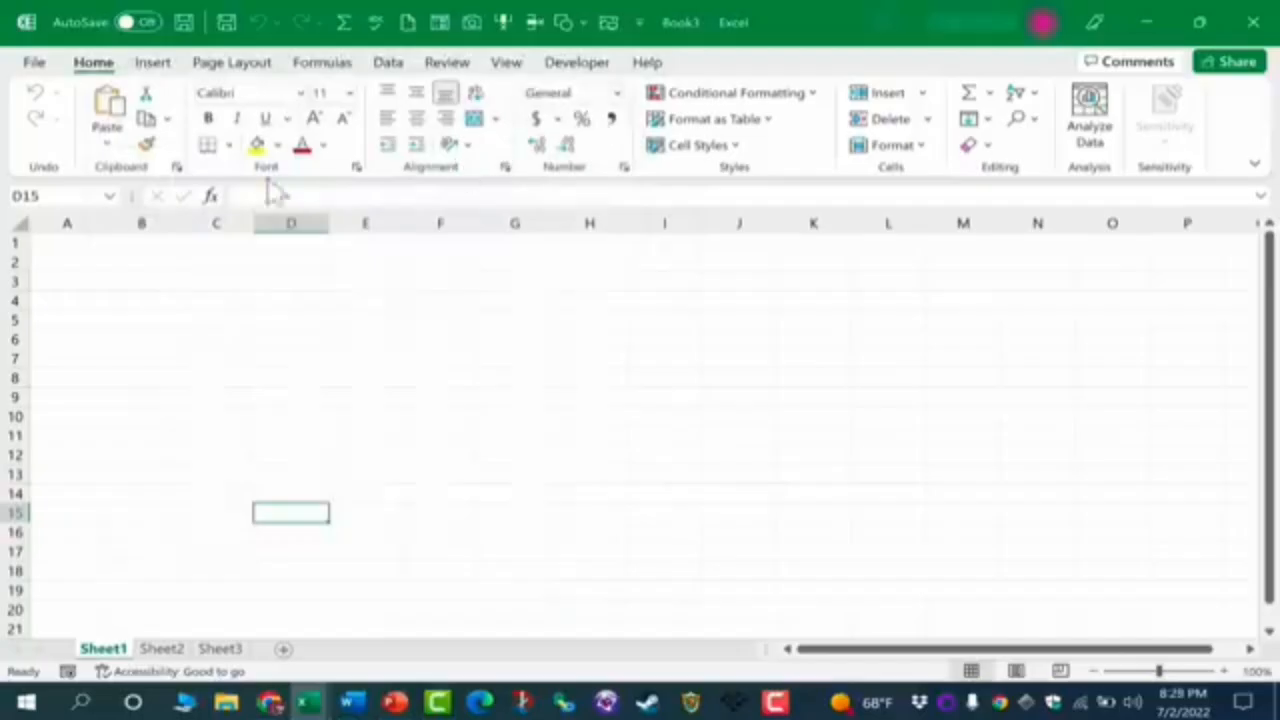
Step: Review the Insert commands, scroll down through Sheet1 and back to row 1, and try out the horizontal scroll and zoom controls
{"action": "left_click", "coordinate": [155, 64]}
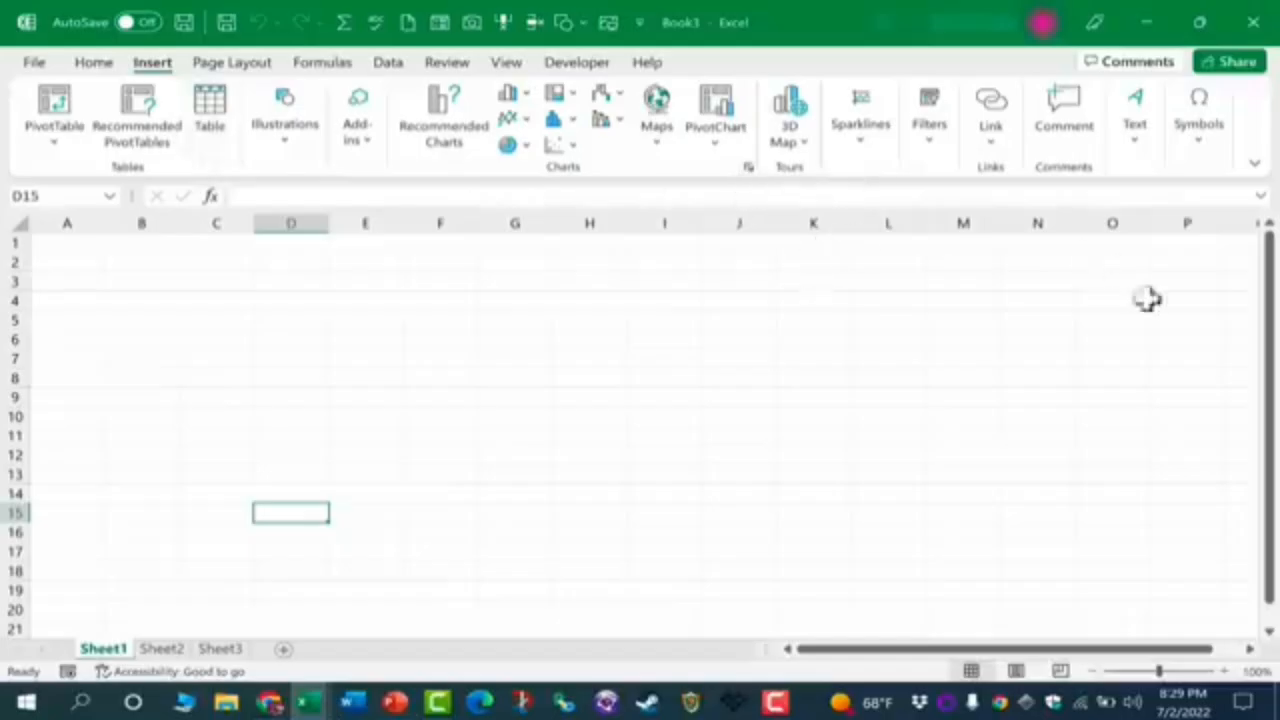
{"action": "left_click_drag", "start_coordinate": [1268, 310], "coordinate": [1268, 320]}
{"action": "scroll", "coordinate": [1143, 463], "scroll_direction": "down", "scroll_amount": 6}
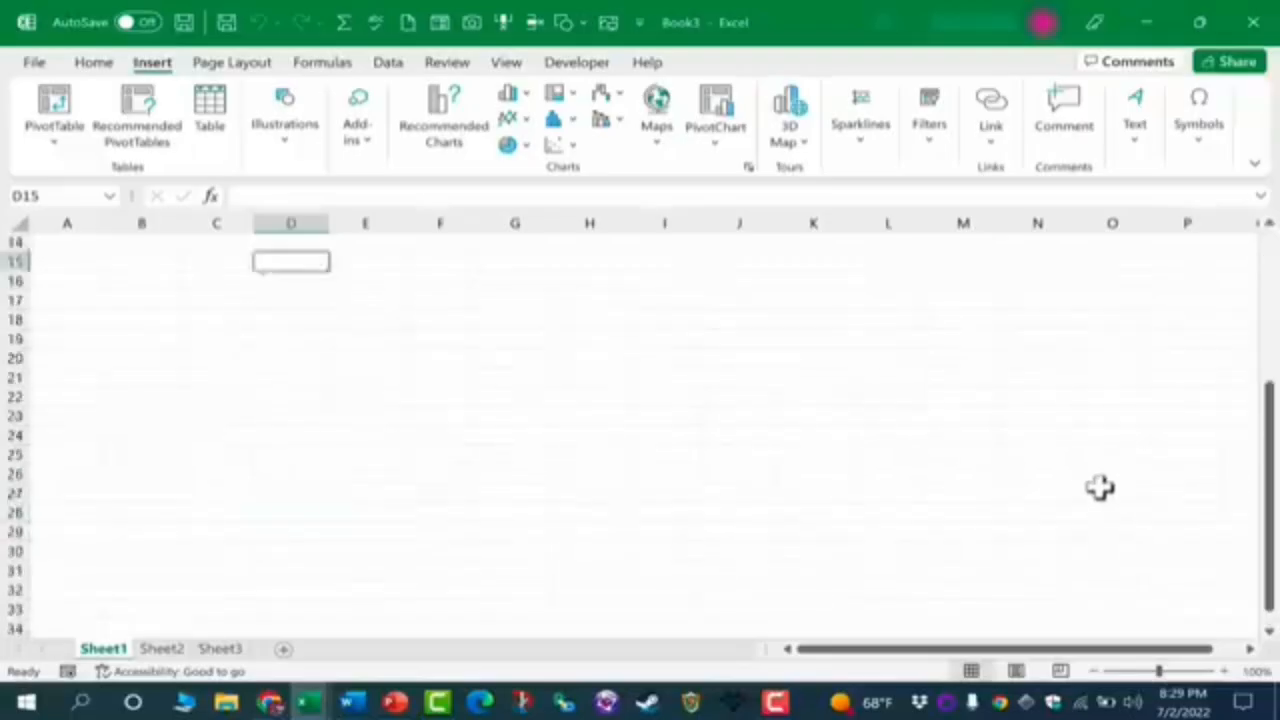
{"action": "scroll", "coordinate": [1254, 468], "scroll_direction": "up", "scroll_amount": 6}
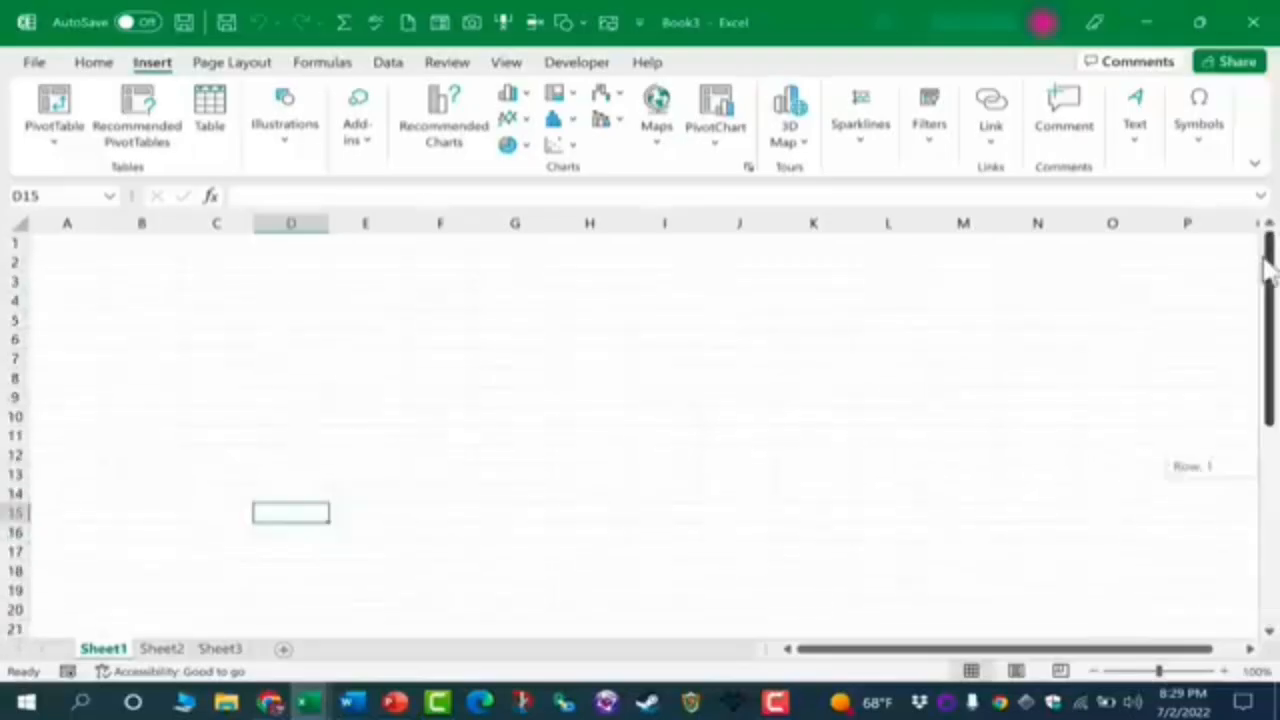
{"action": "mouse_move", "coordinate": [1100, 648]}
{"action": "left_mouse_down"}
{"action": "mouse_move", "coordinate": [1176, 652]}
{"action": "mouse_move", "coordinate": [1110, 652]}
{"action": "left_mouse_up"}
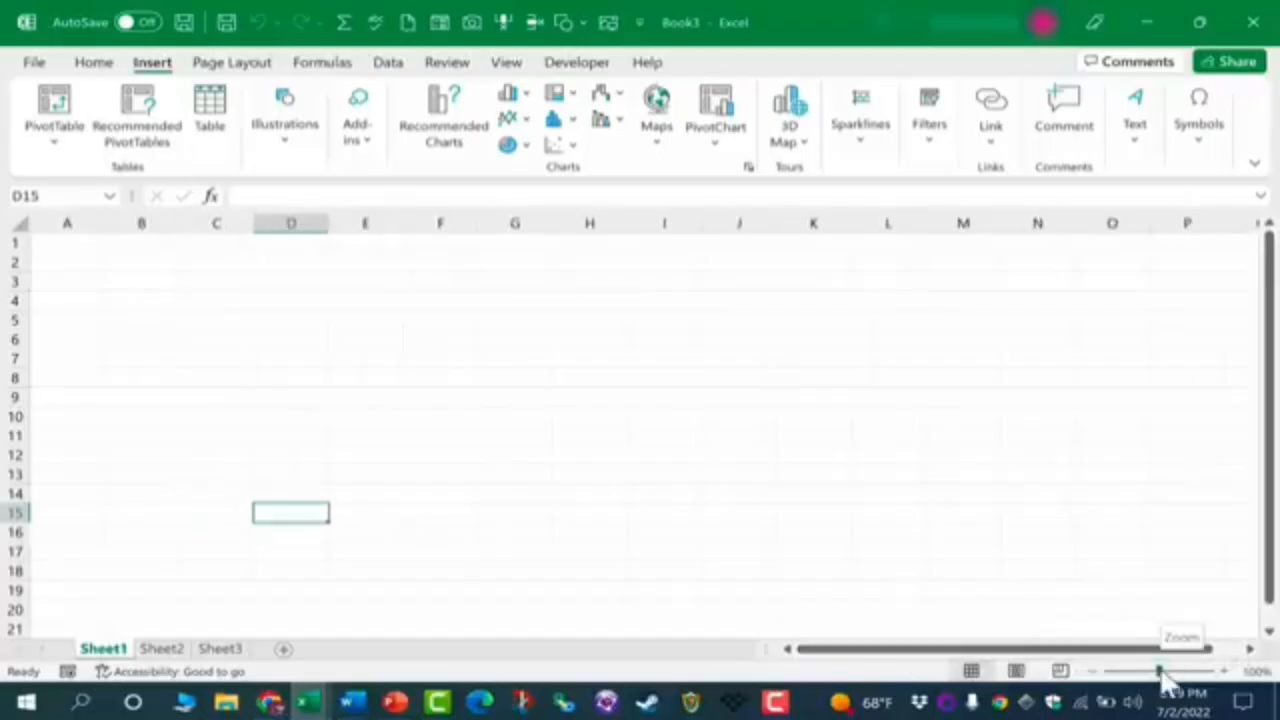
{"action": "mouse_move", "coordinate": [1162, 672]}
{"action": "left_mouse_down"}
{"action": "mouse_move", "coordinate": [1182, 673]}
{"action": "mouse_move", "coordinate": [1118, 672]}
{"action": "mouse_move", "coordinate": [1186, 664]}
{"action": "mouse_move", "coordinate": [1137, 669]}
{"action": "mouse_move", "coordinate": [1160, 672]}
{"action": "left_mouse_up"}
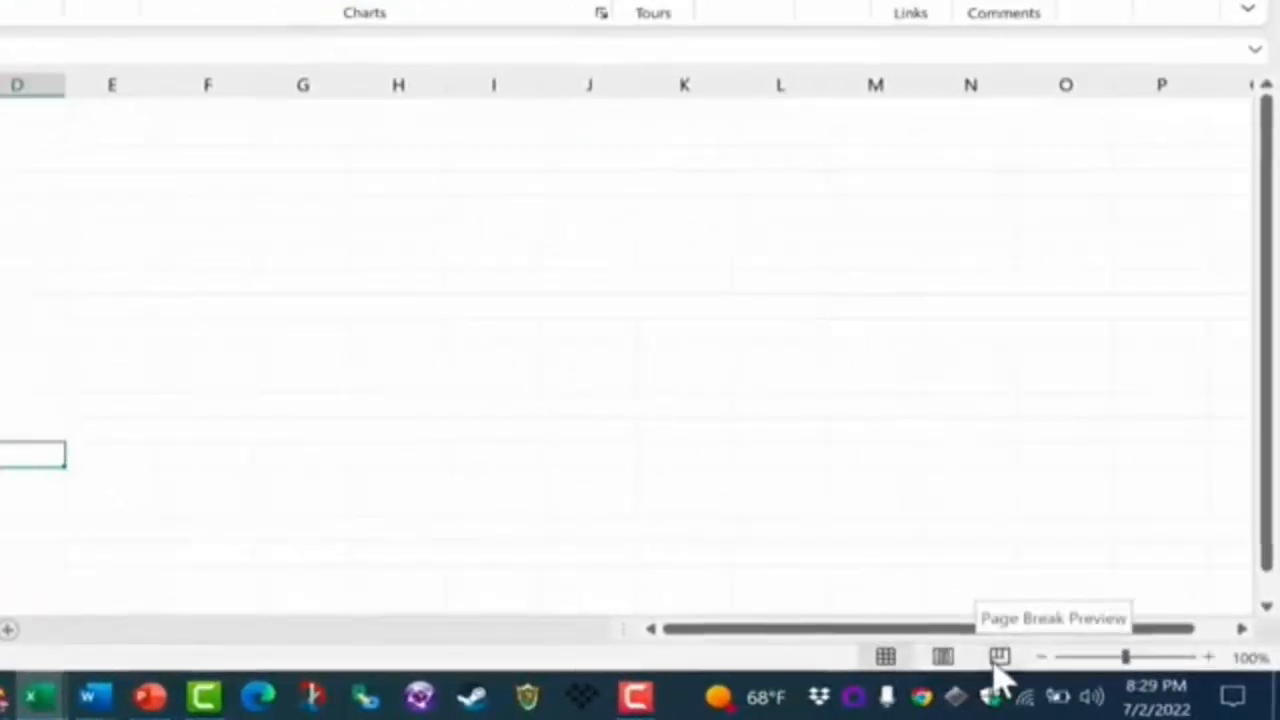
Step: View the worksheet in Page Break Preview and in Page Layout view, and return to Normal view
{"action": "left_click", "coordinate": [1000, 660]}
{"action": "left_click", "coordinate": [943, 660]}
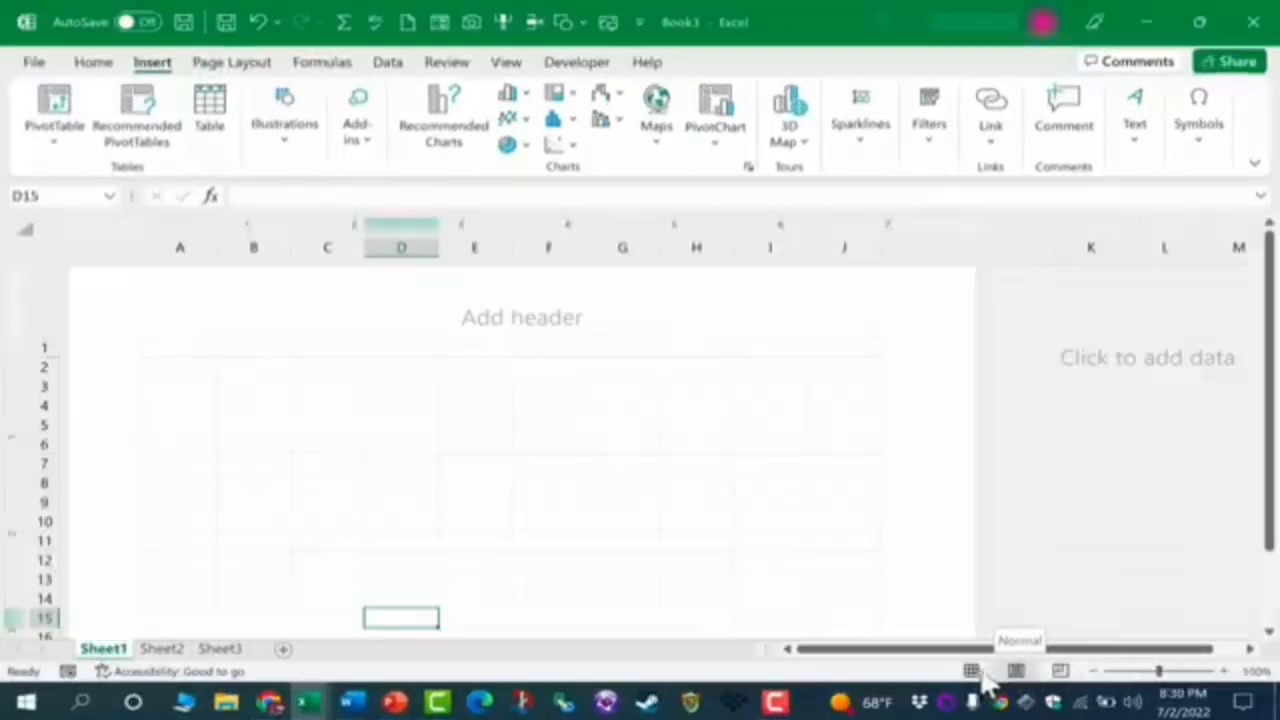
{"action": "left_click", "coordinate": [971, 671]}
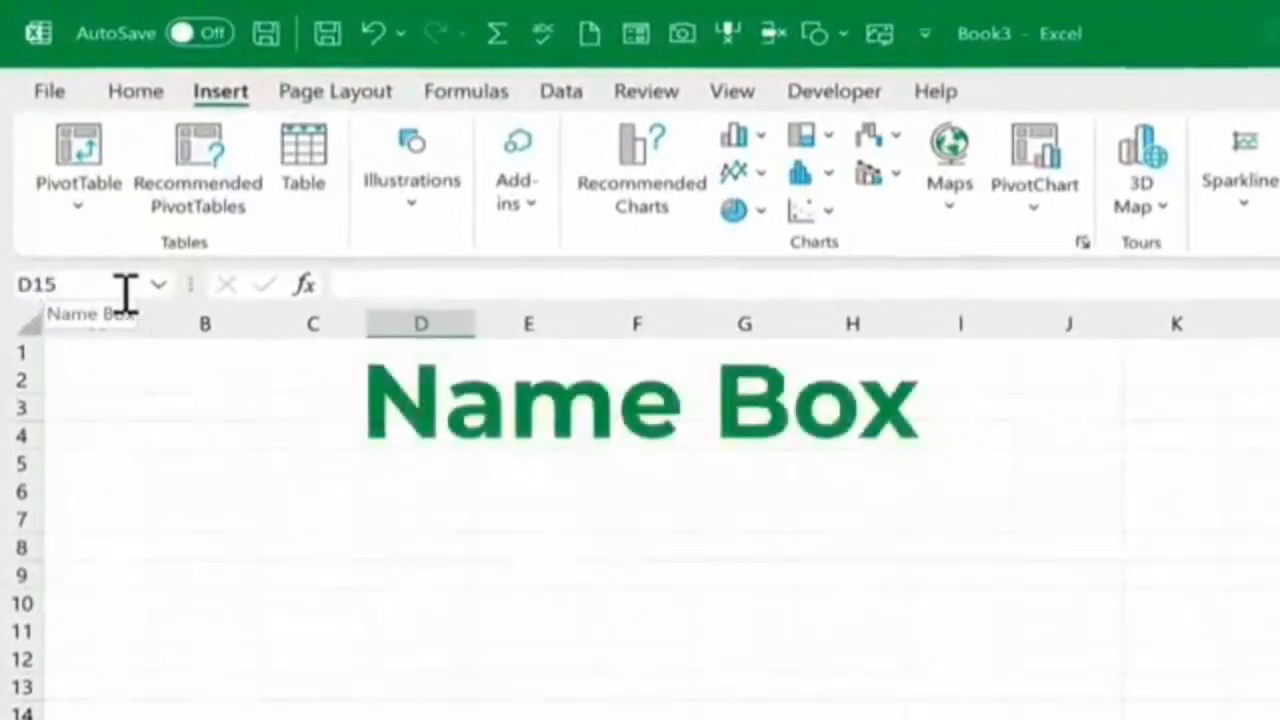
Step: Select cell F4, move the selection to E3, place the cursor in its formula bar, and return to the Home commands
{"action": "left_click", "coordinate": [653, 430]}
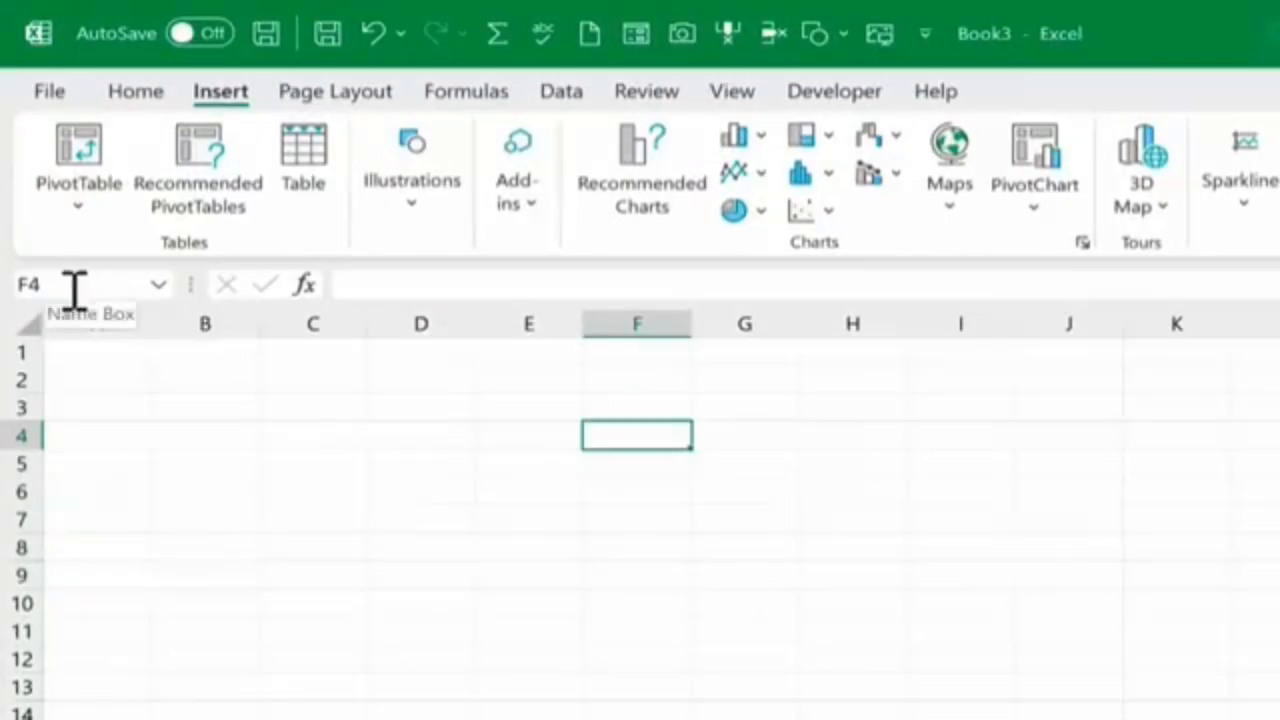
{"action": "key", "text": "Up"}
{"action": "key", "text": "Left"}
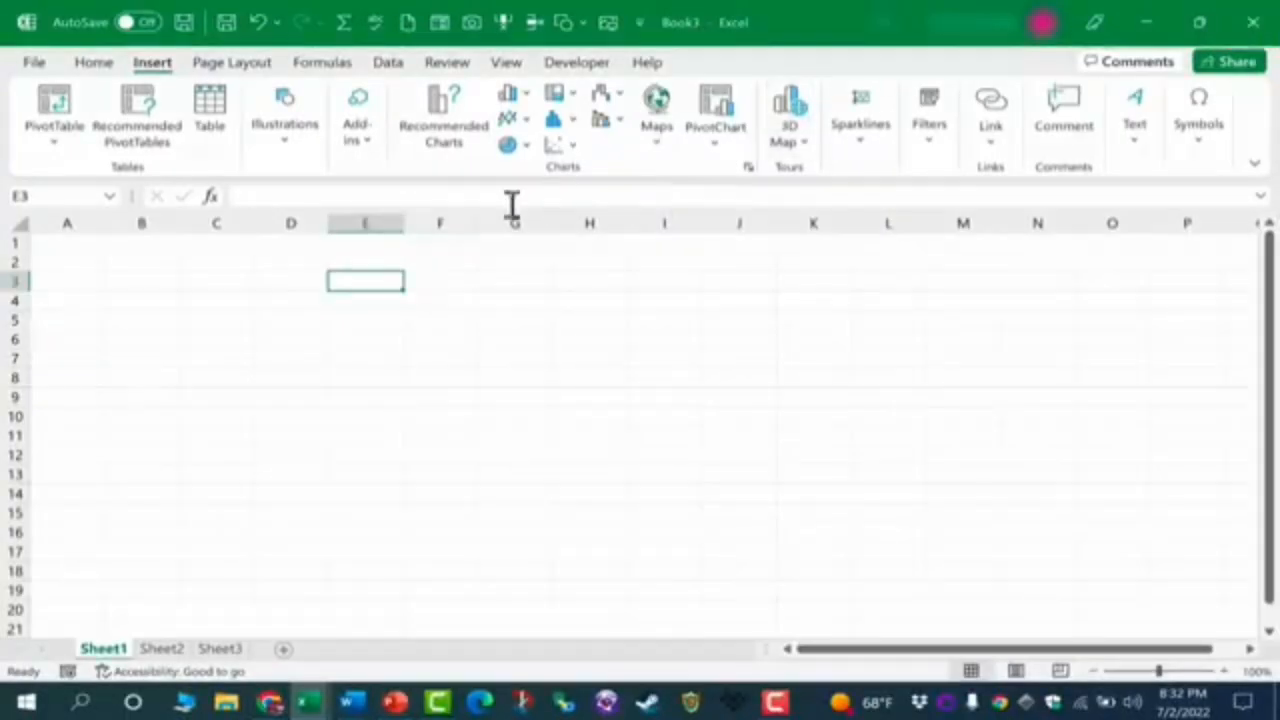
{"action": "left_click", "coordinate": [289, 197]}
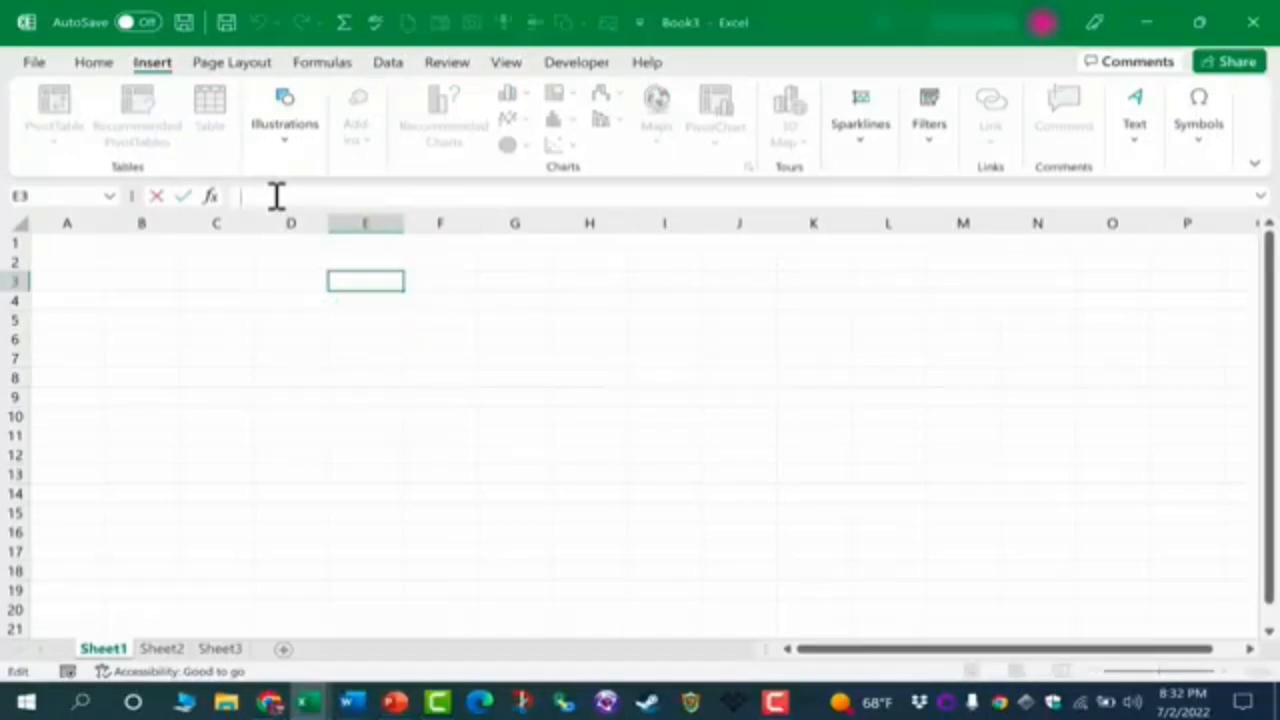
{"action": "left_click", "coordinate": [95, 66]}
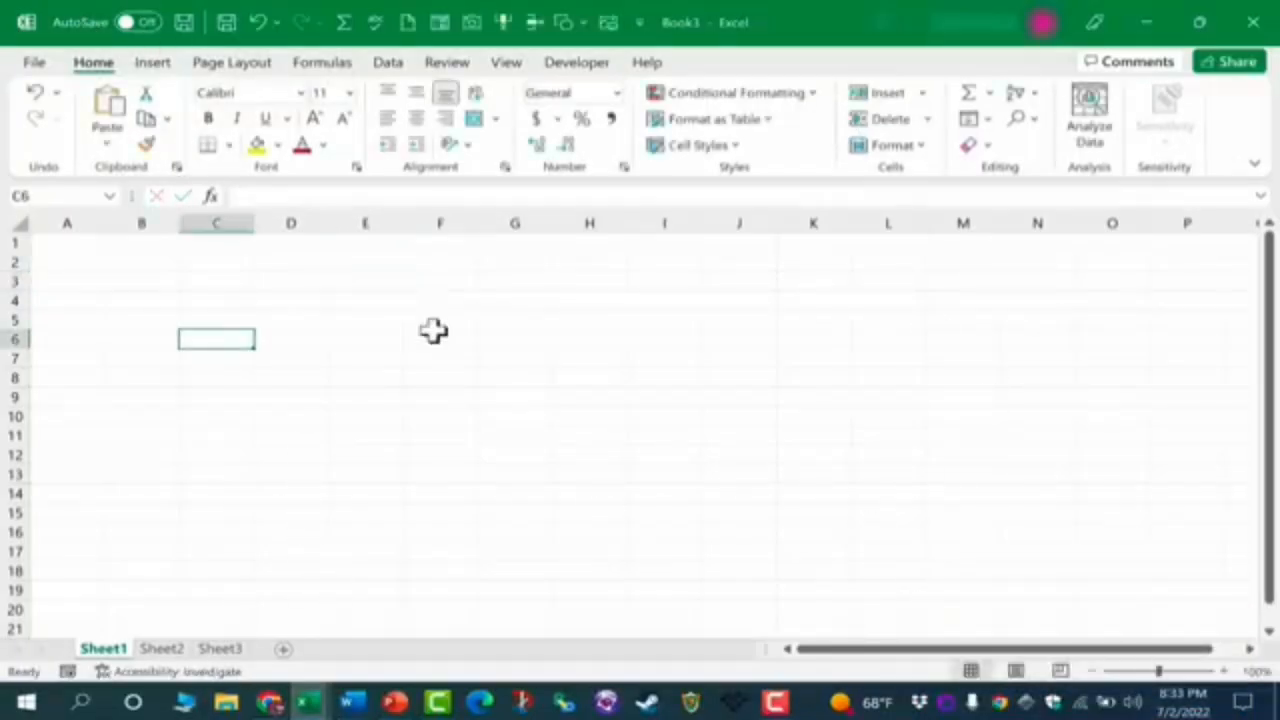
Step: Save the workbook in the Documents folder under the name Excel for Beginners - Complete Course
{"action": "left_click", "coordinate": [35, 63]}
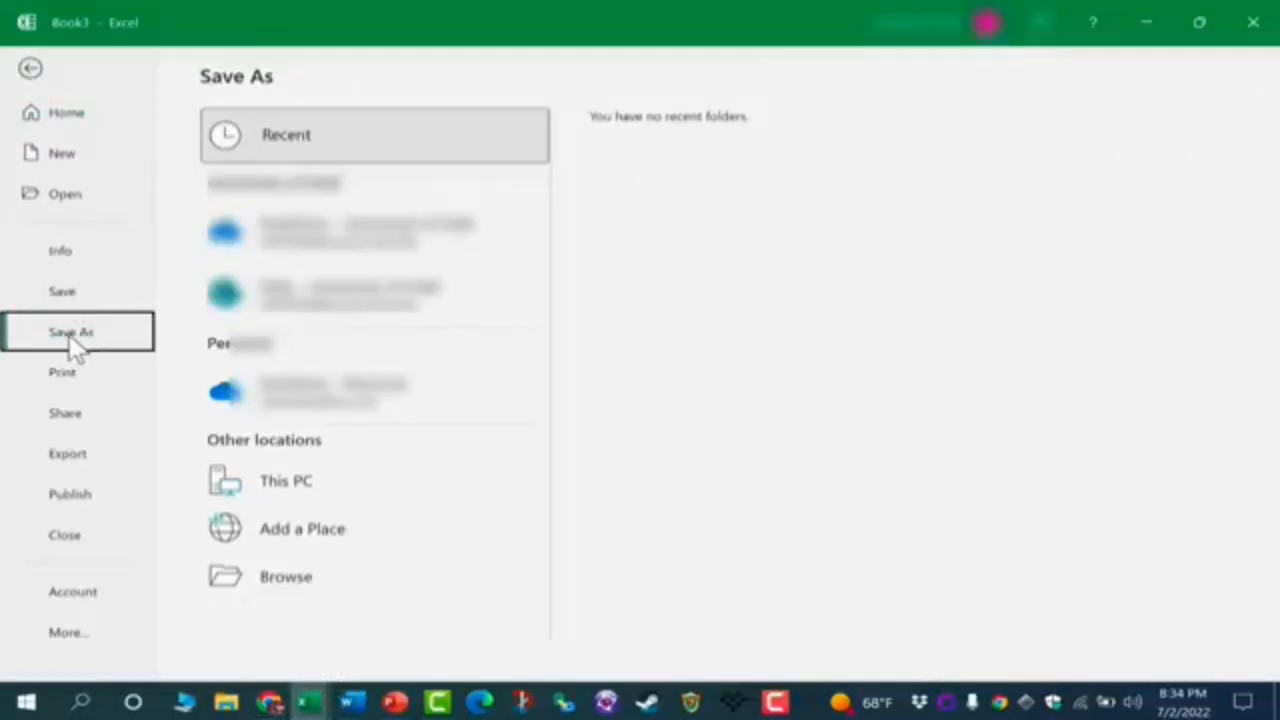
{"action": "left_click", "coordinate": [283, 588]}
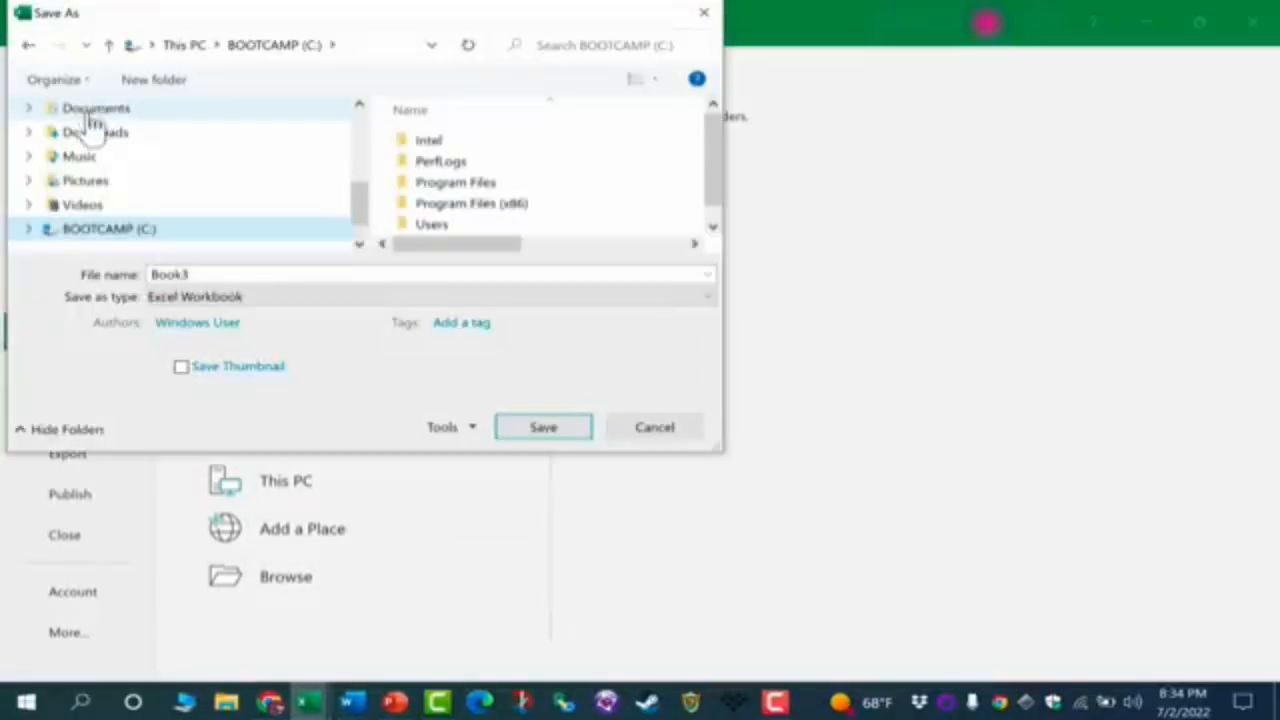
{"action": "left_click", "coordinate": [95, 110]}
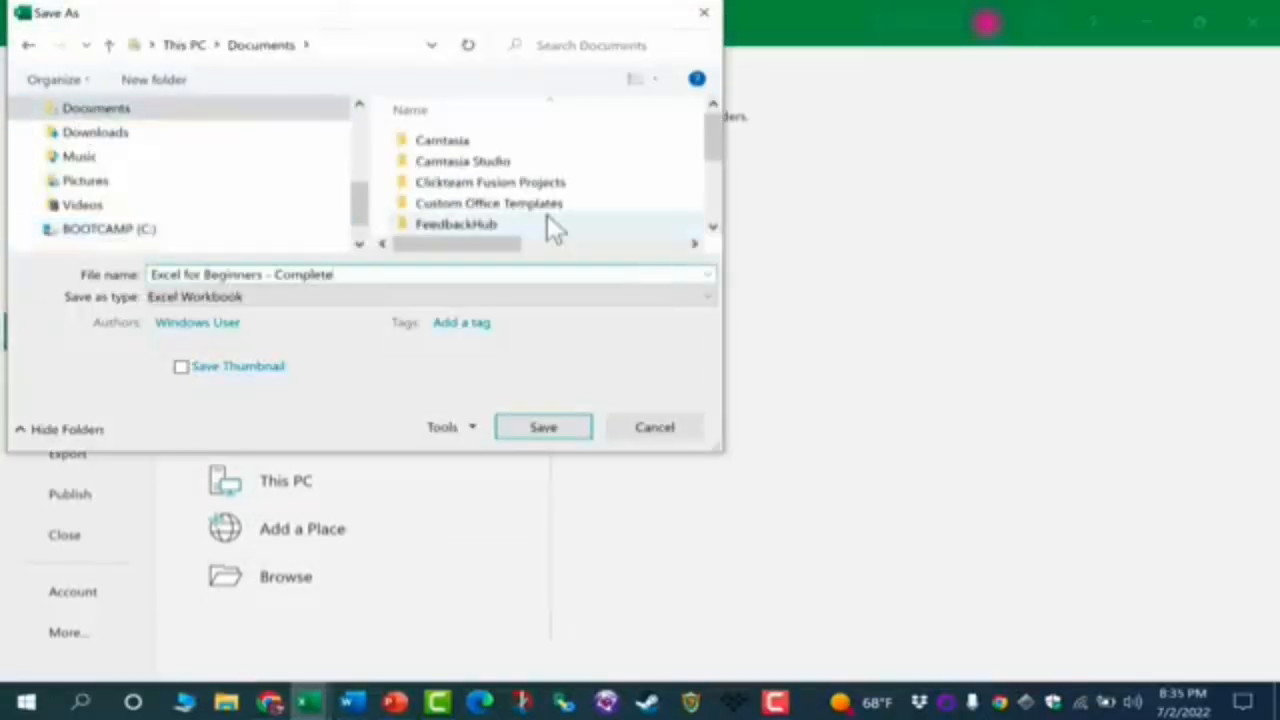
{"action": "type", "text": "Course"}
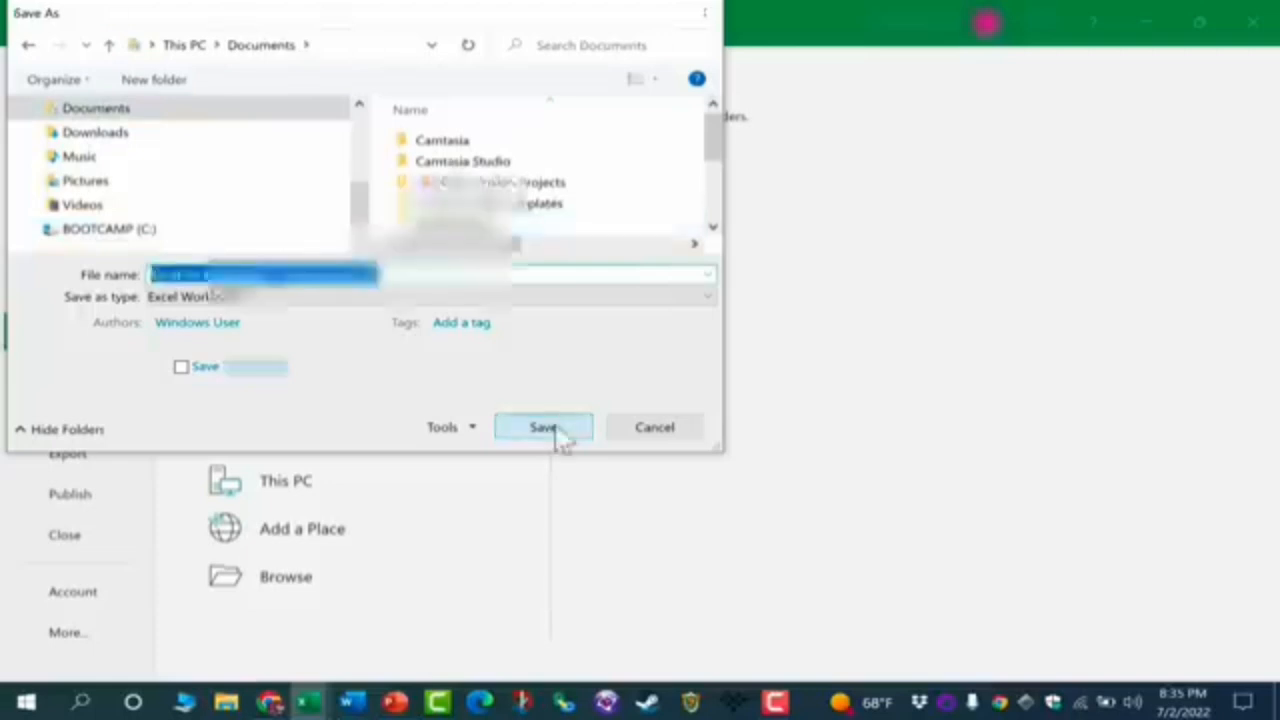
{"action": "left_click", "coordinate": [545, 428]}
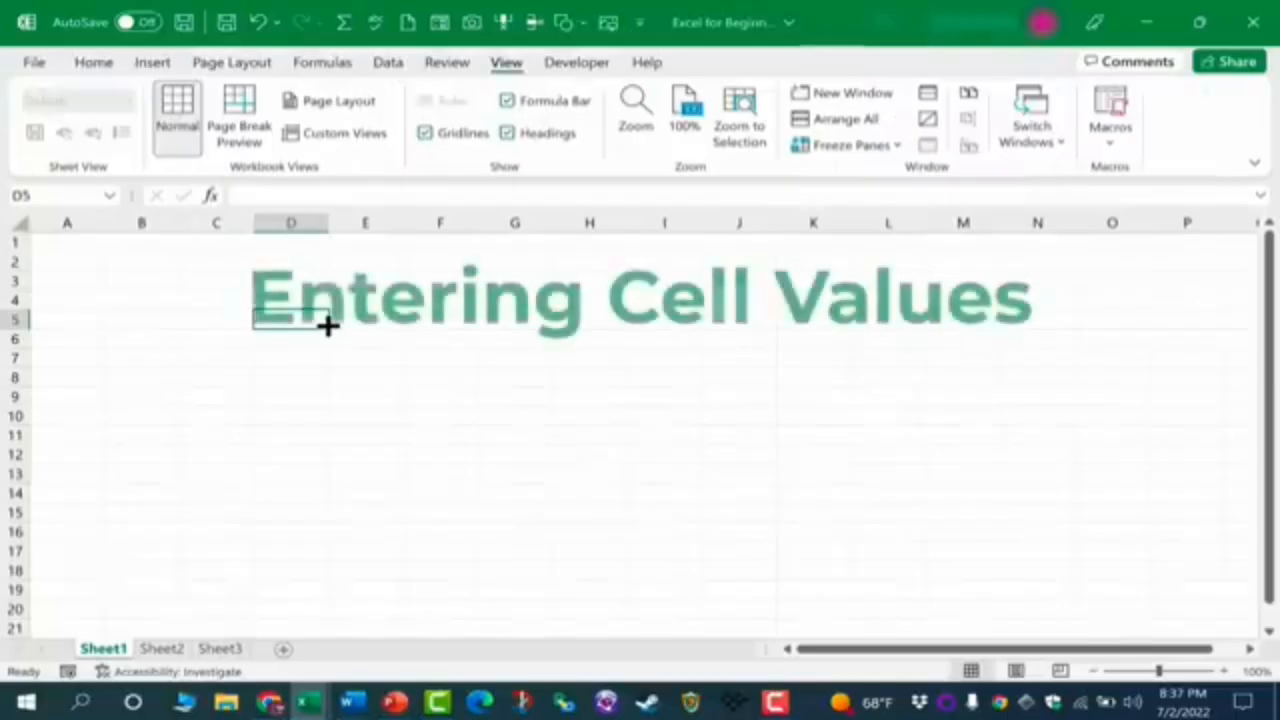
Step: Enter the numbers 1, 2, 3 and 4 down column A in cells A1 to A4
{"action": "left_click", "coordinate": [334, 338]}
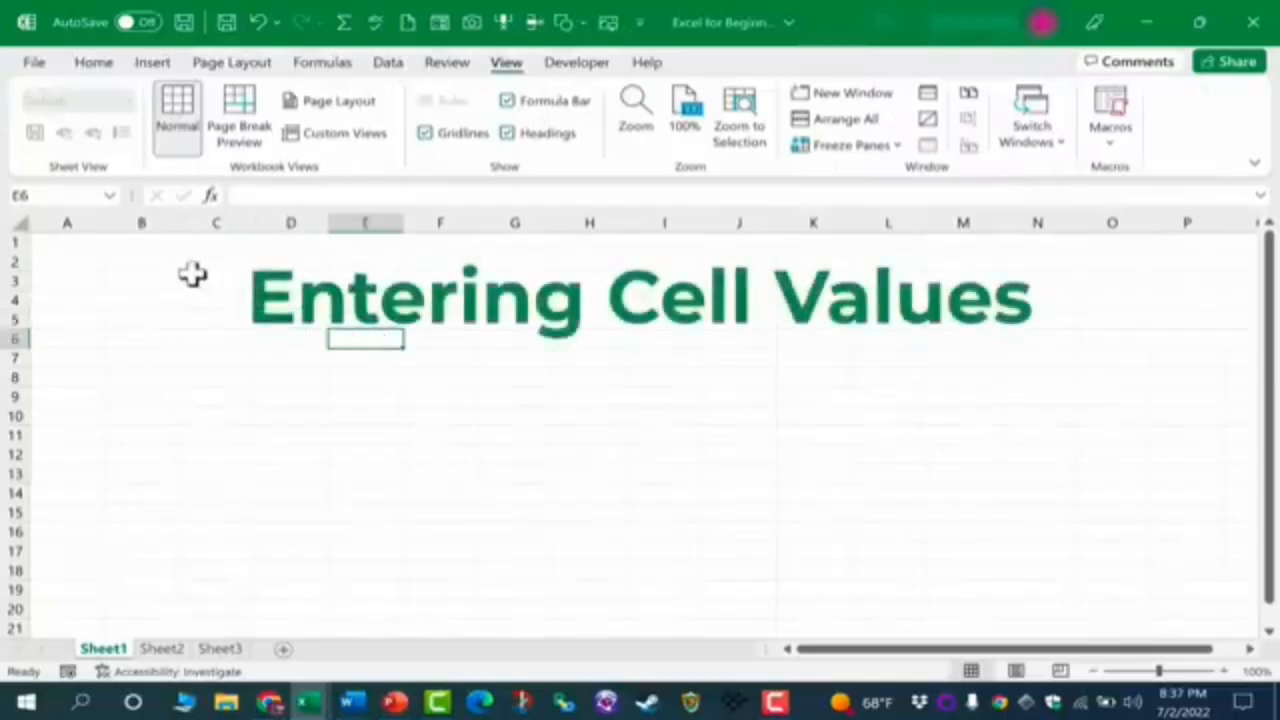
{"action": "left_click", "coordinate": [523, 418]}
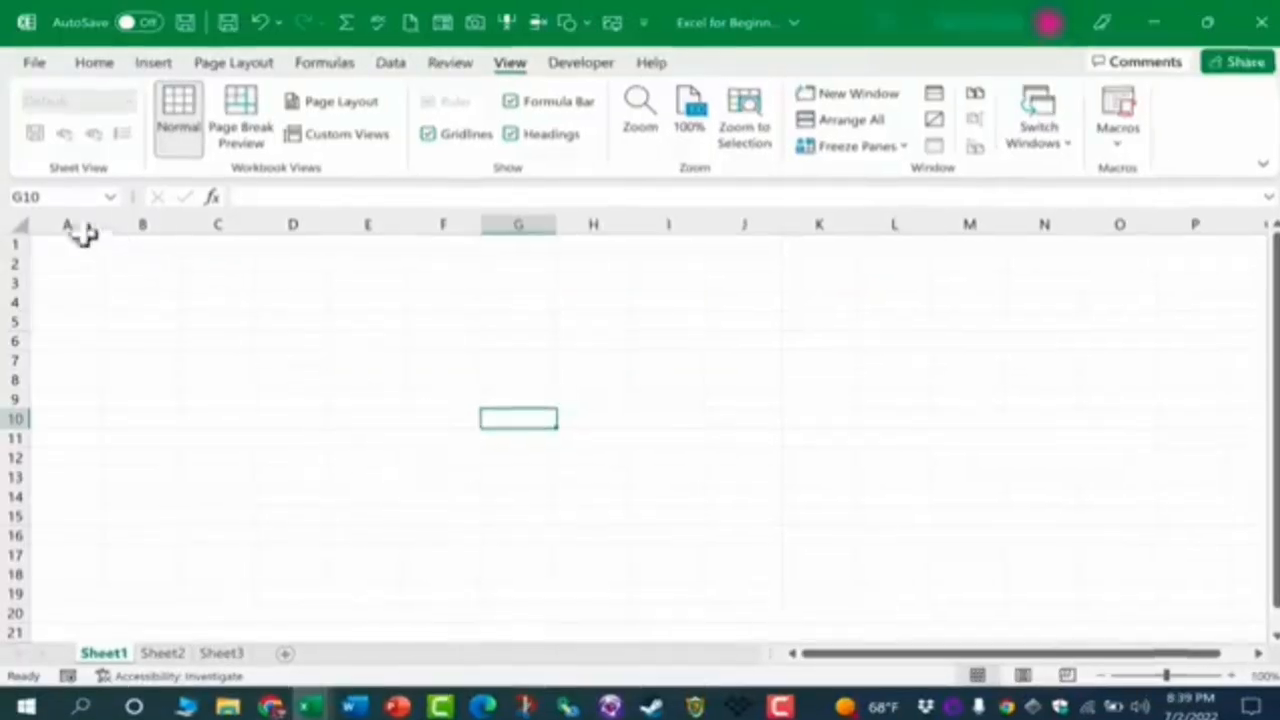
{"action": "left_click", "coordinate": [90, 316]}
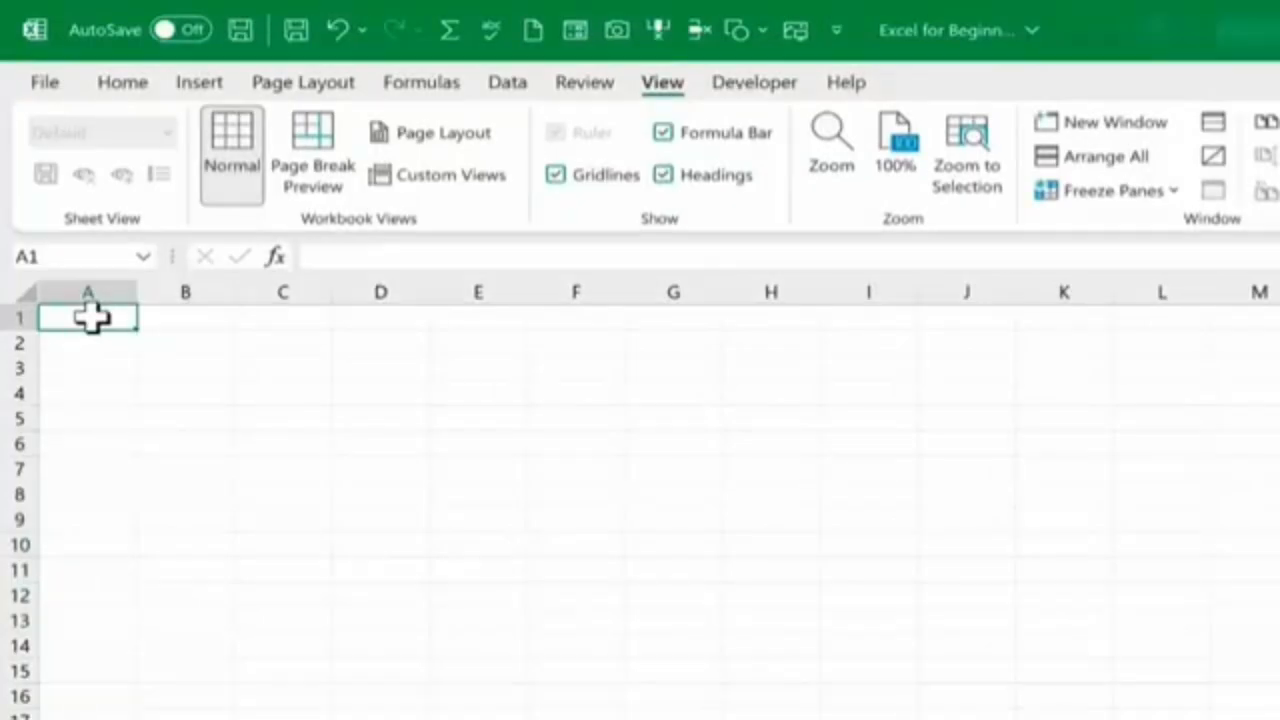
{"action": "type", "text": "1"}
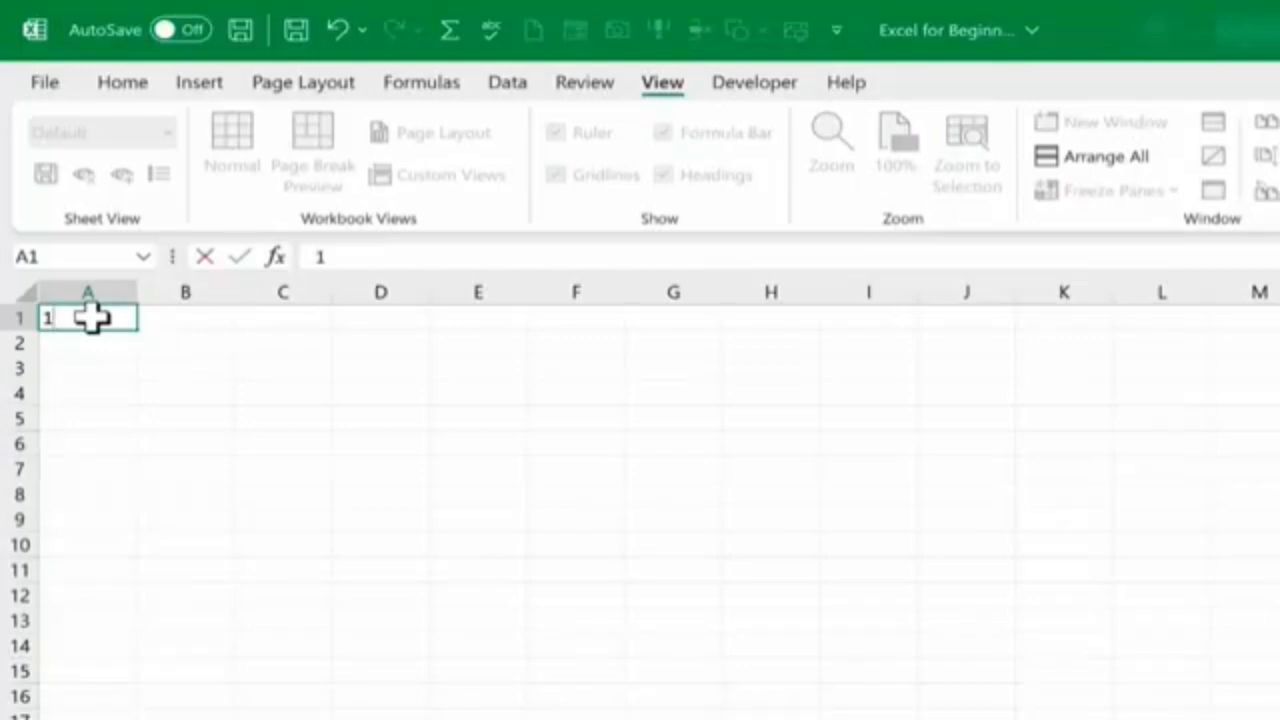
{"action": "key", "text": "Return"}
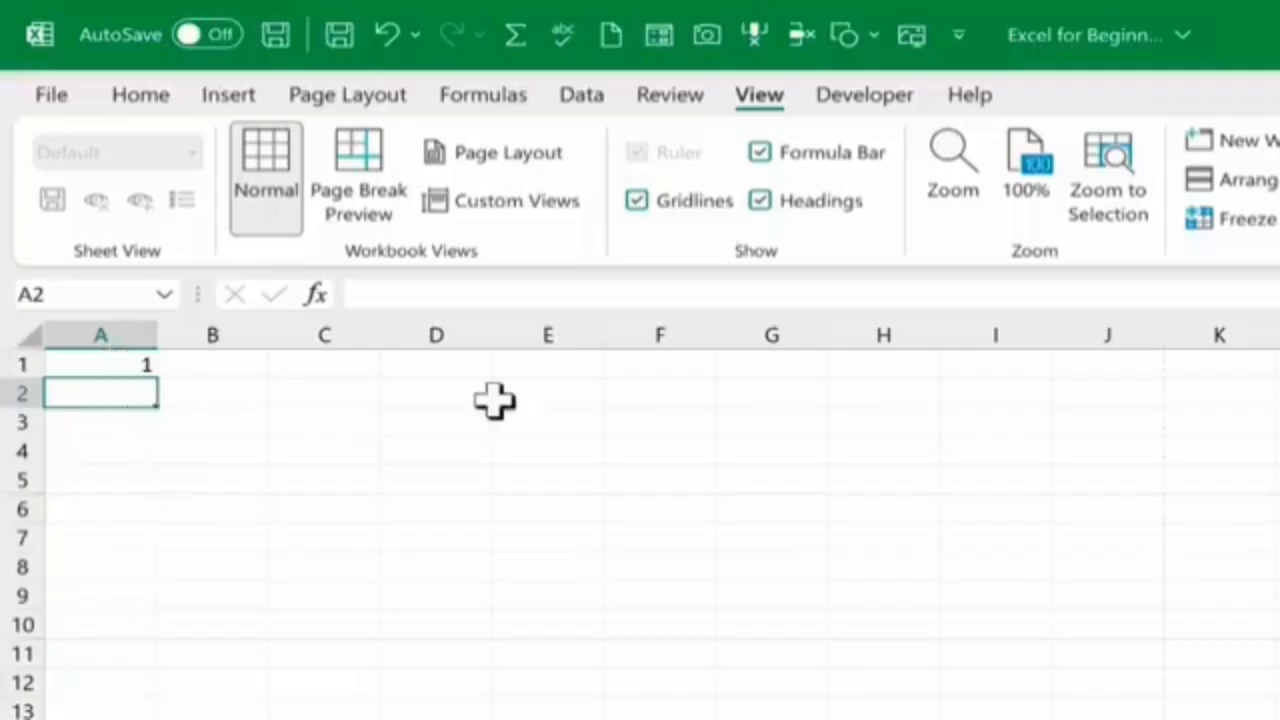
{"action": "type", "text": "2"}
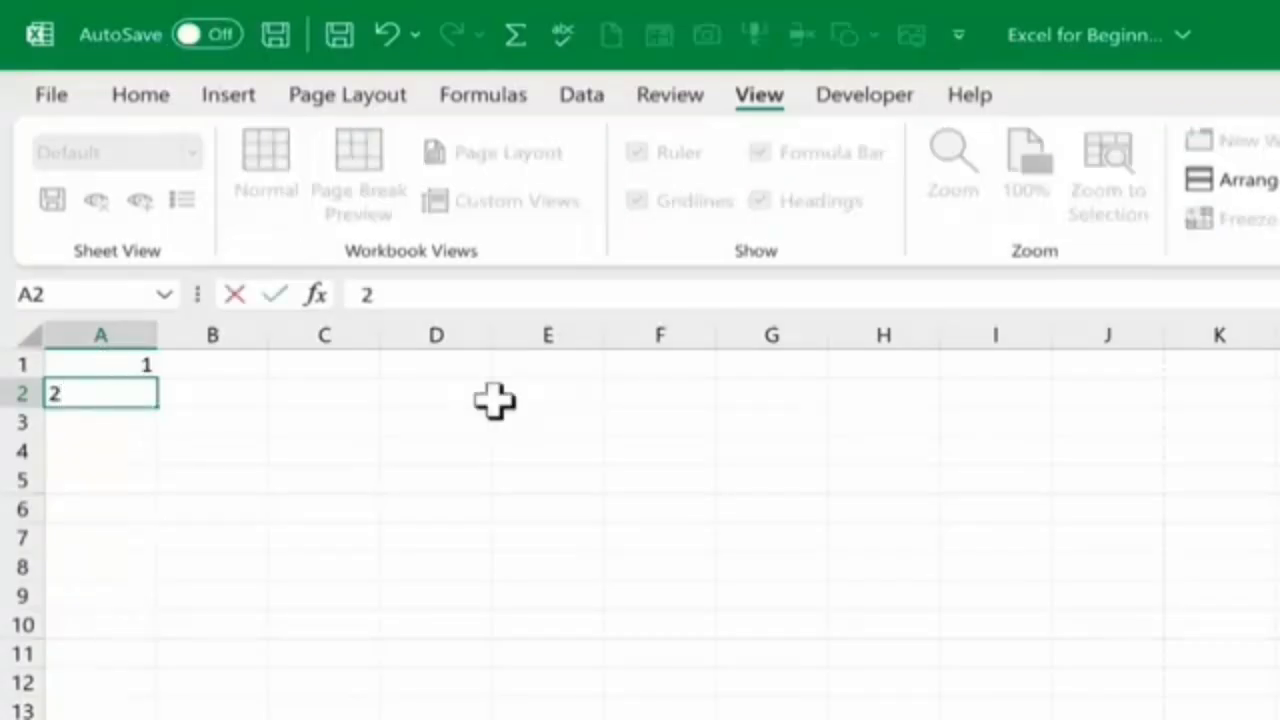
{"action": "key", "text": "Return"}
{"action": "type", "text": "3"}
{"action": "key", "text": "Return"}
{"action": "type", "text": "4"}
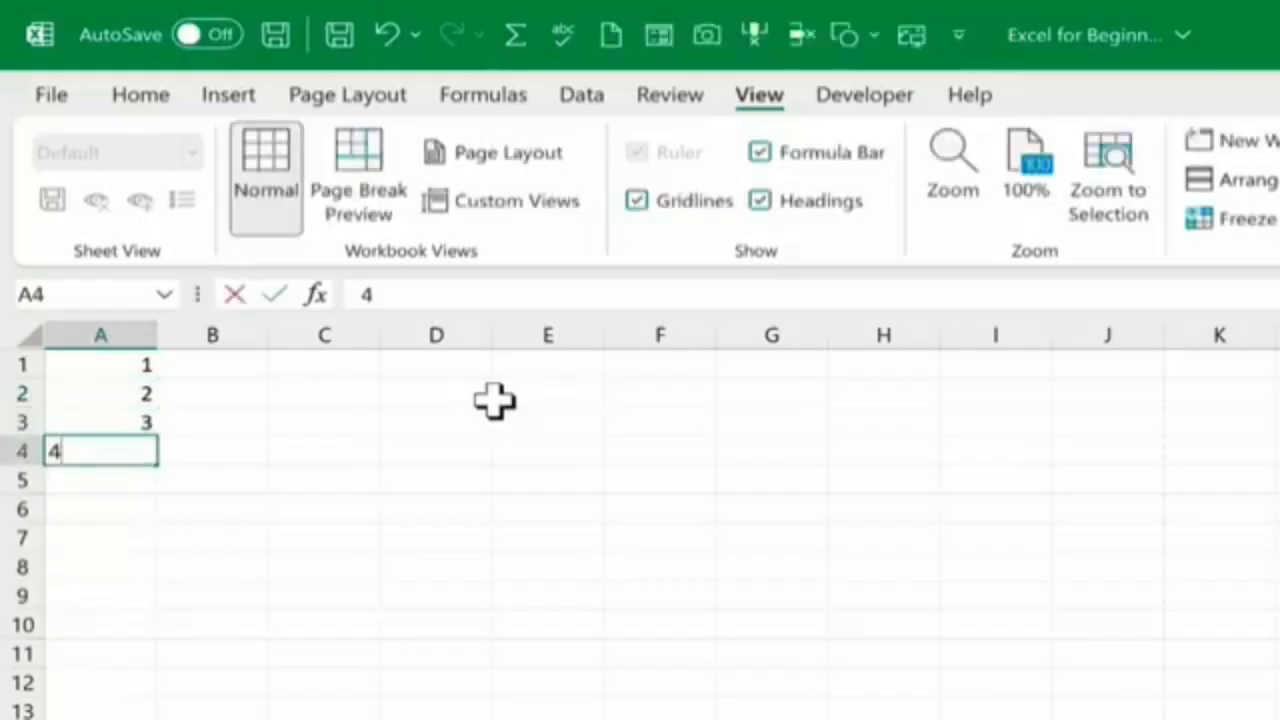
{"action": "key", "text": "Return"}
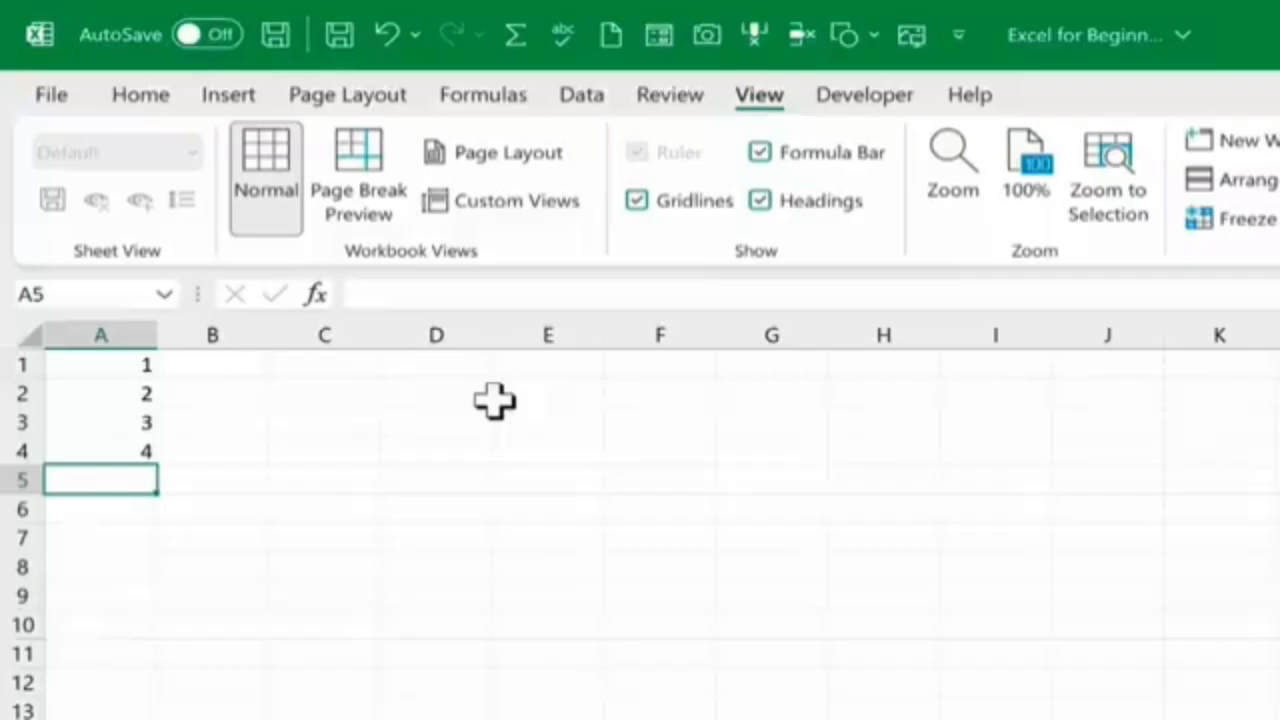
Step: Undo the last change and try selecting the range A1:A4, ending on cell A1
{"action": "key", "text": "ctrl+z"}
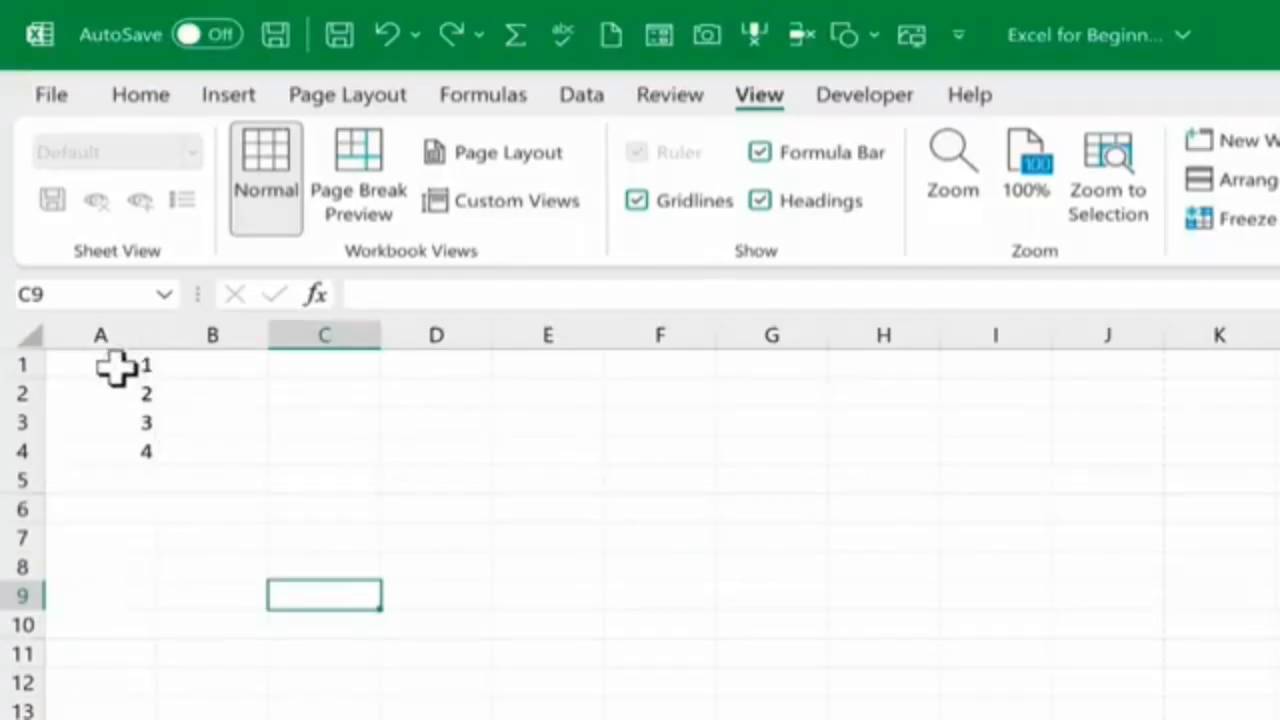
{"action": "left_click_drag", "start_coordinate": [117, 368], "coordinate": [128, 450]}
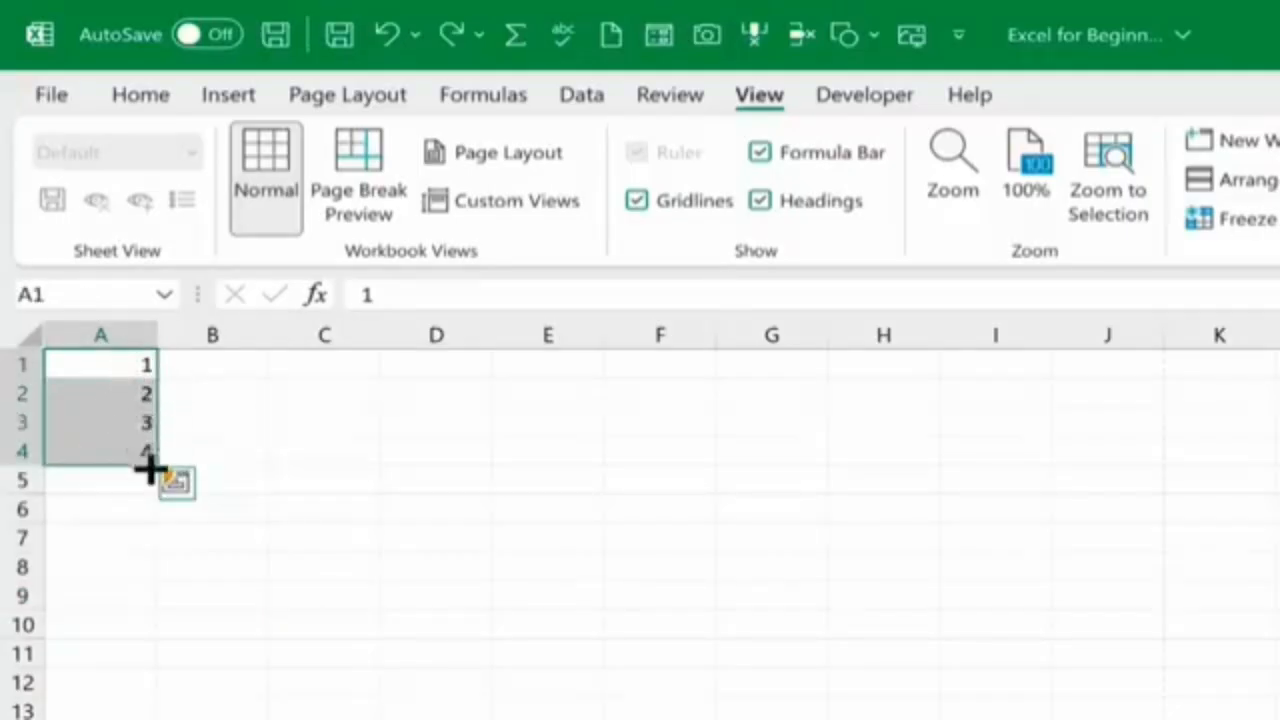
{"action": "left_click", "coordinate": [257, 463]}
{"action": "left_click", "coordinate": [118, 370]}
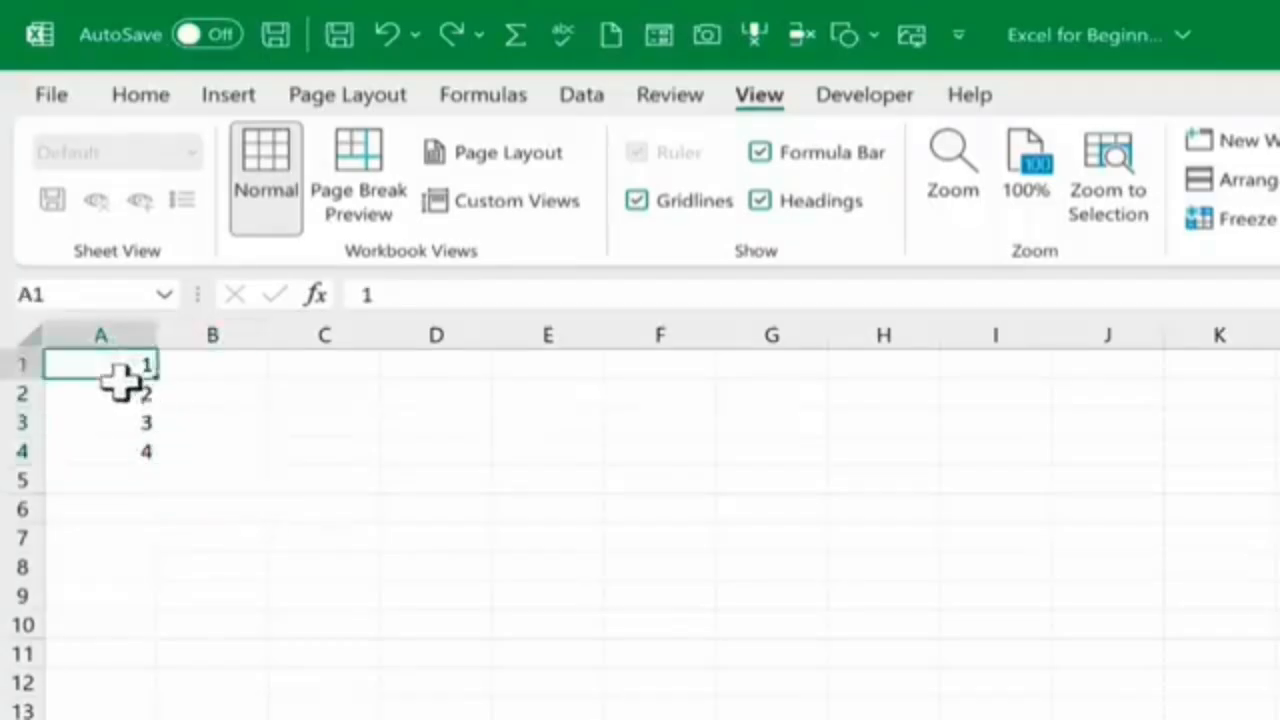
Step: Use AutoFill to extend the number series in A1:A4 down column A to 70 in cell A70
{"action": "left_click_drag", "start_coordinate": [120, 380], "coordinate": [129, 446]}
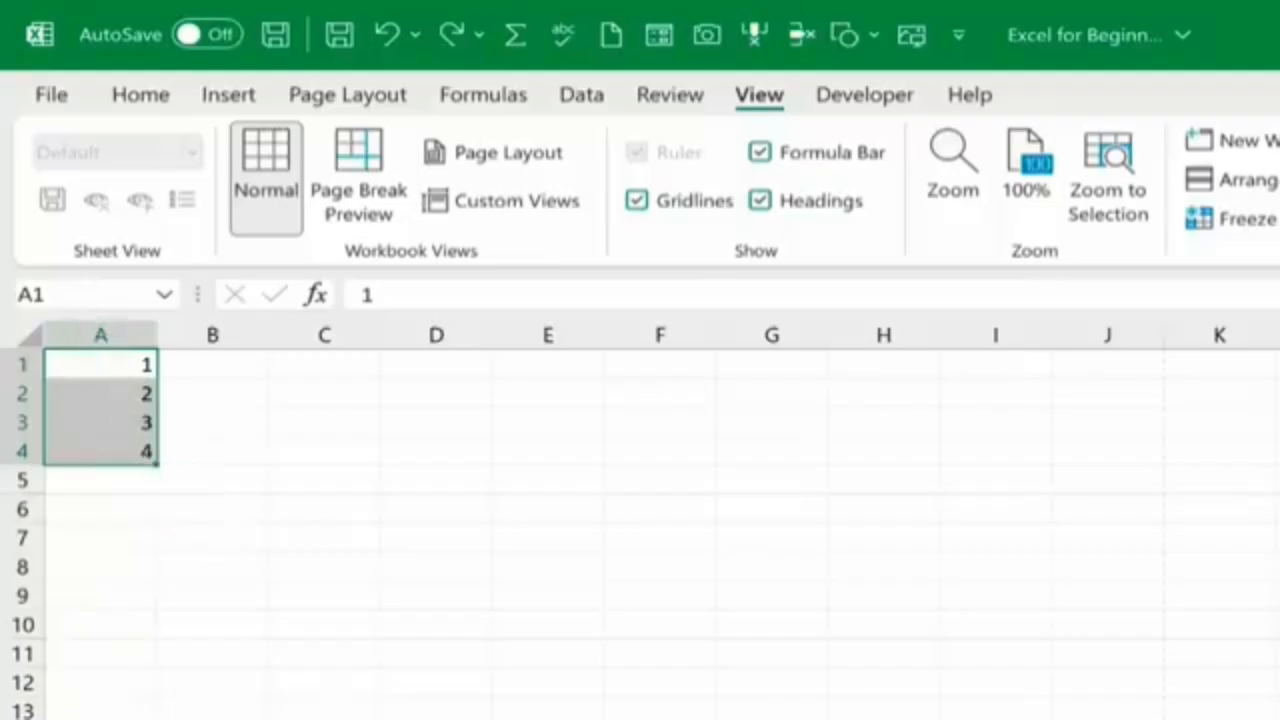
{"action": "scroll", "coordinate": [640, 520], "scroll_direction": "up", "scroll_amount": 2}
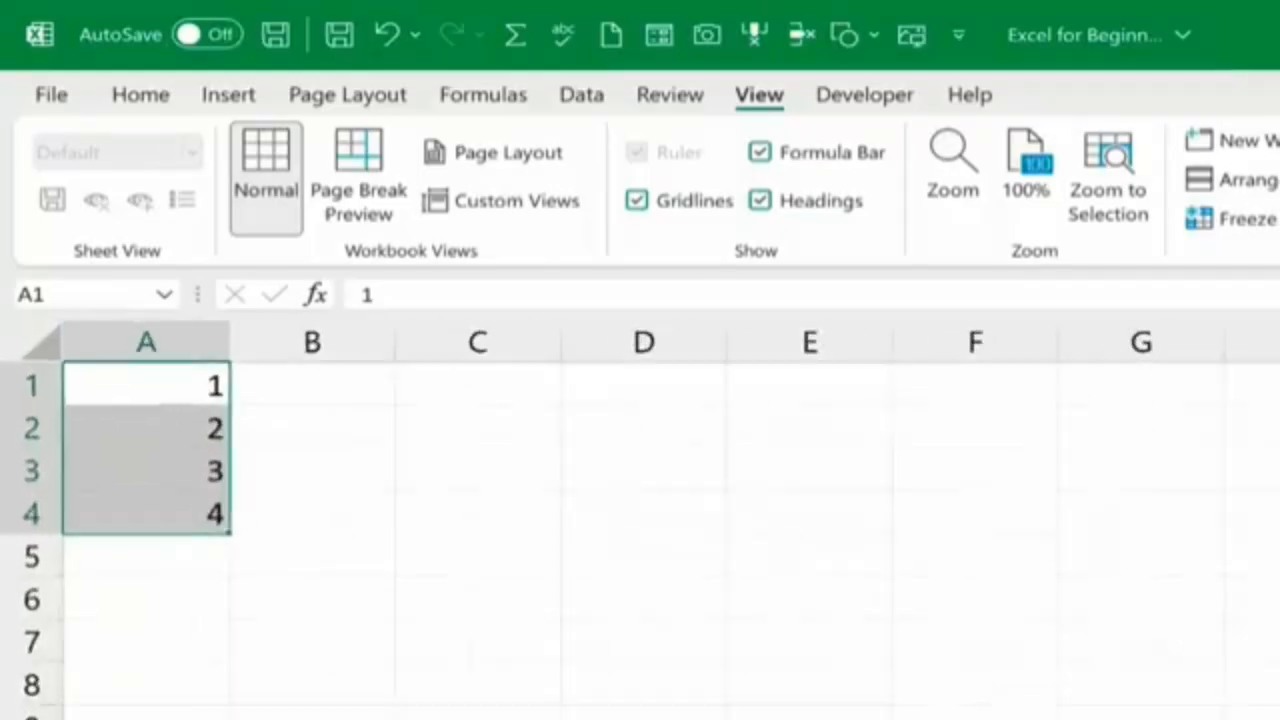
{"action": "scroll", "coordinate": [280, 529], "scroll_direction": "up", "scroll_amount": 1}
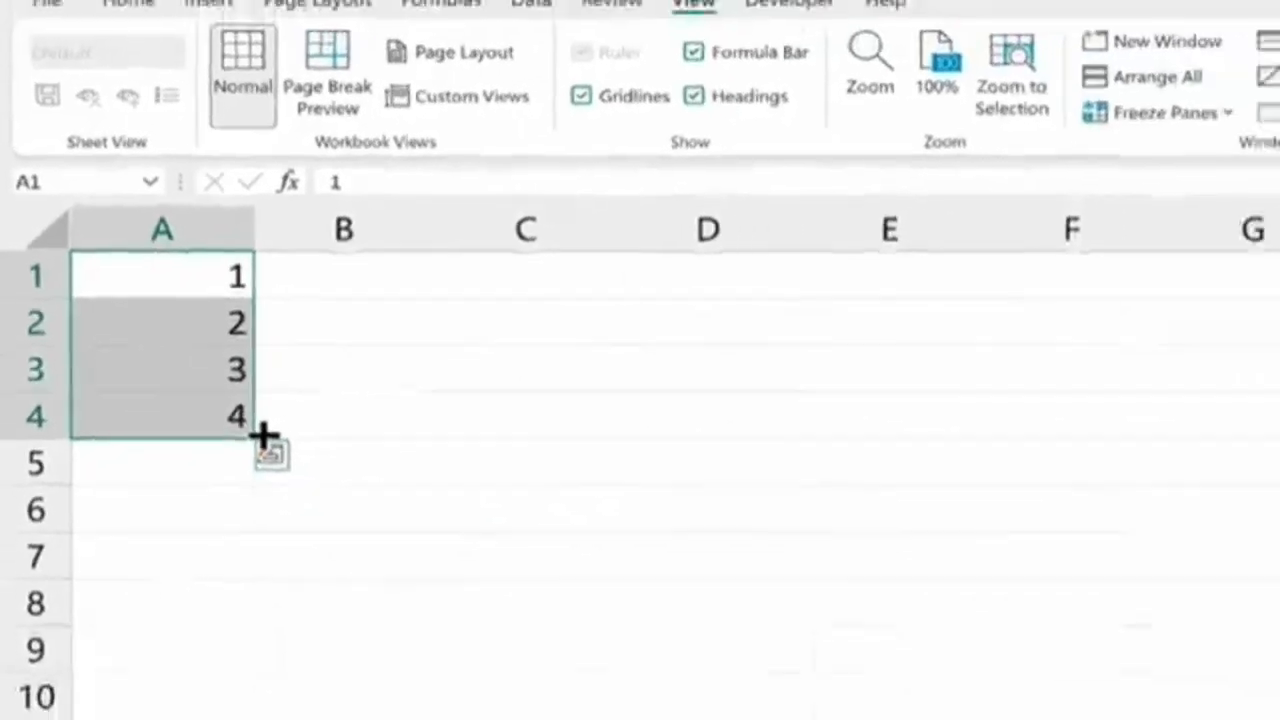
{"action": "left_click_drag", "start_coordinate": [190, 380], "coordinate": [184, 525]}
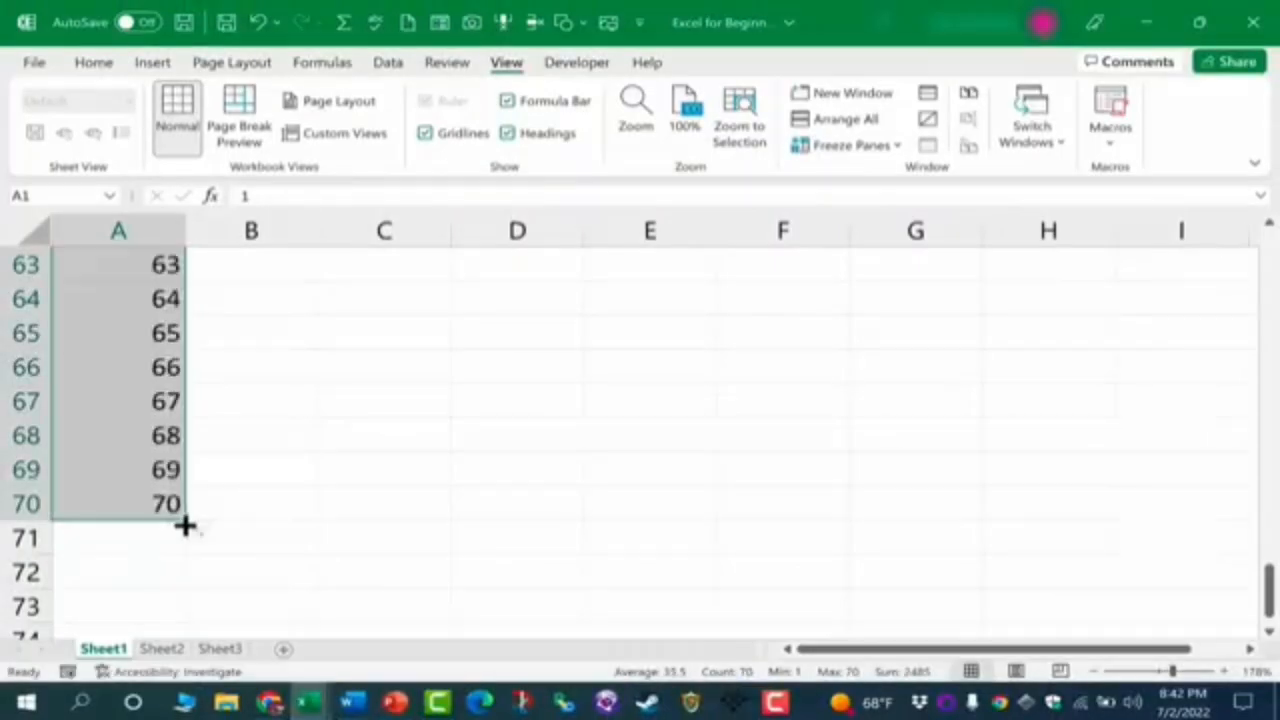
{"action": "scroll", "coordinate": [214, 498], "scroll_direction": "up", "scroll_amount": 3}
{"action": "scroll", "coordinate": [214, 498], "scroll_direction": "up", "scroll_amount": 18}
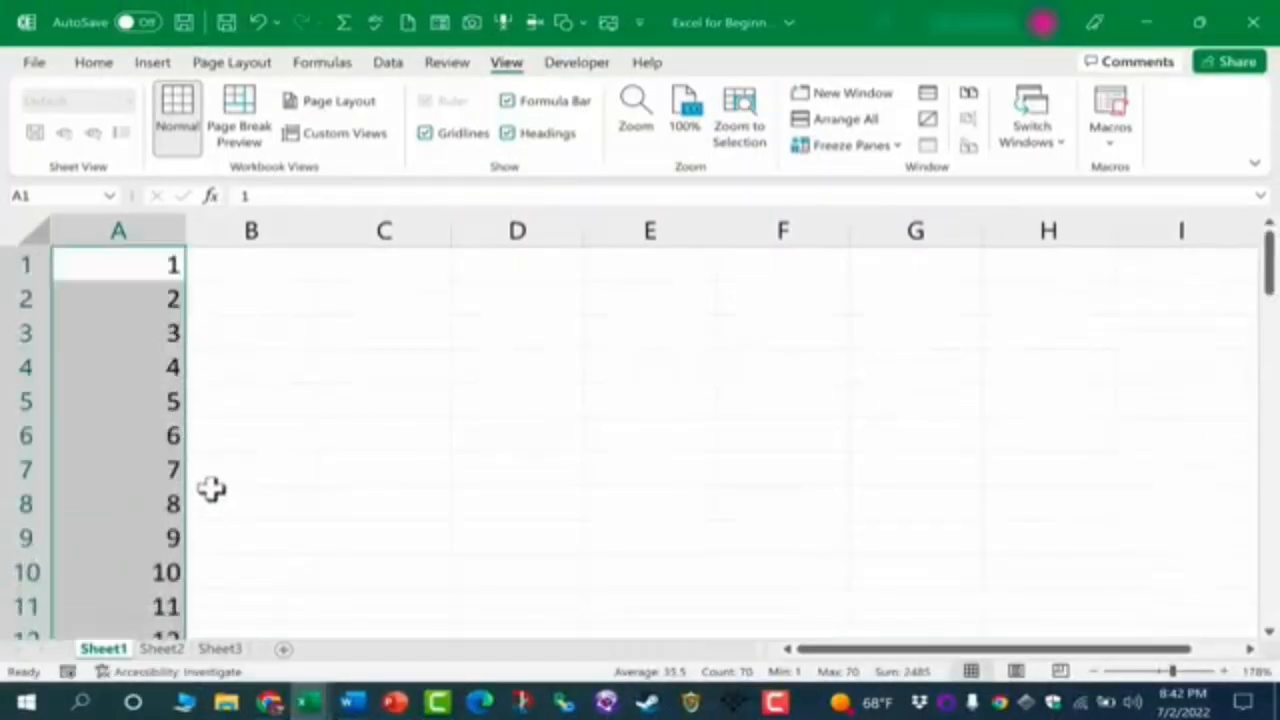
Step: Enter three first names down column B in cells B1 to B3, beside the numbers 1 to 3
{"action": "left_click", "coordinate": [273, 261]}
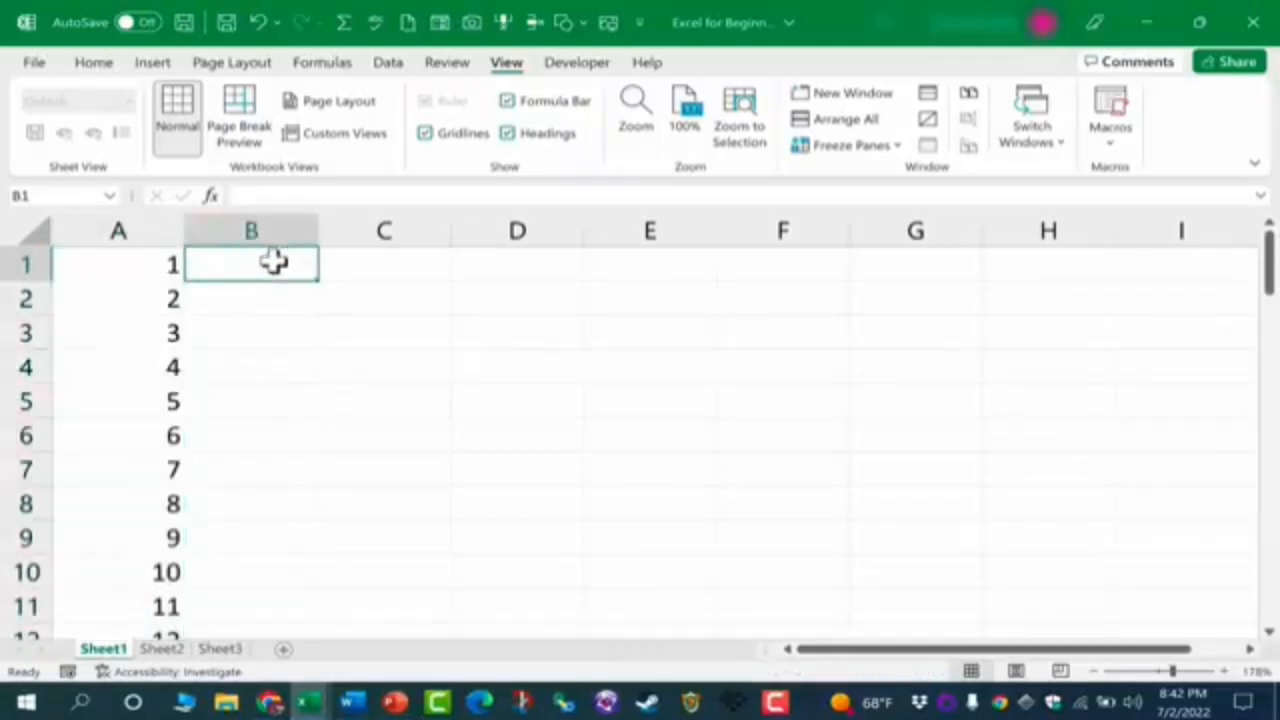
{"action": "type", "text": "Julia"}
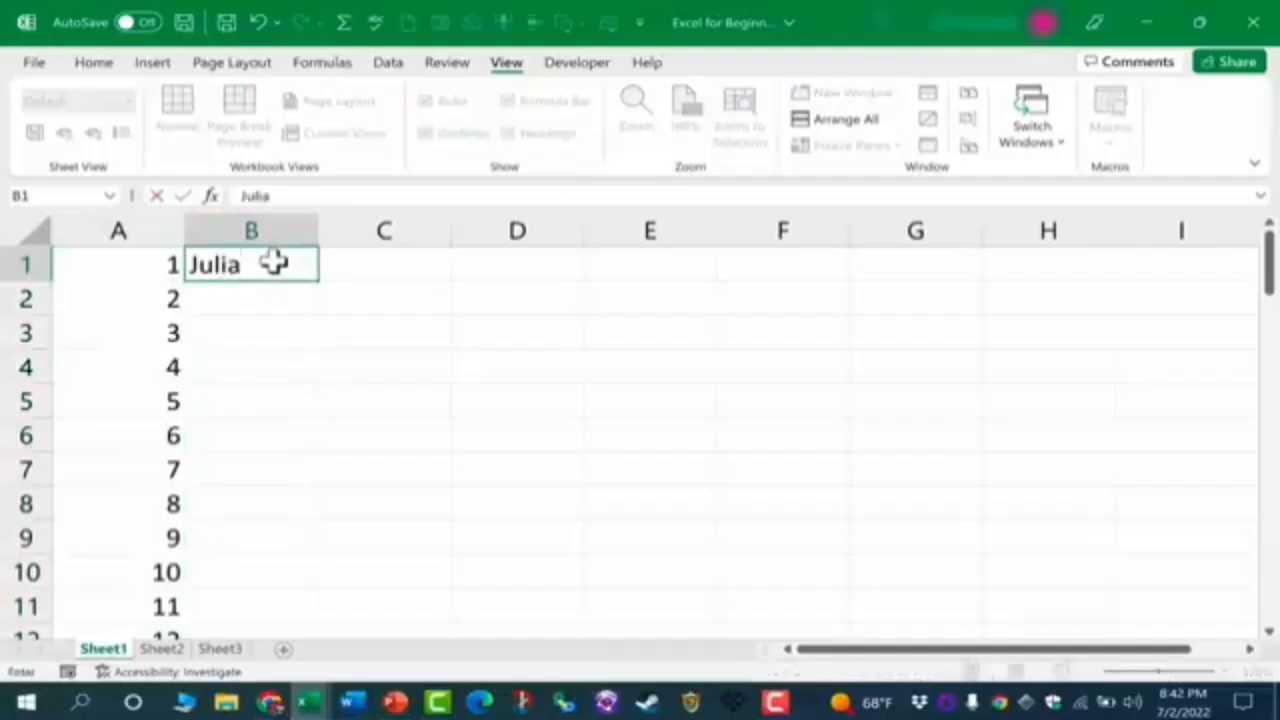
{"action": "key", "text": "Return"}
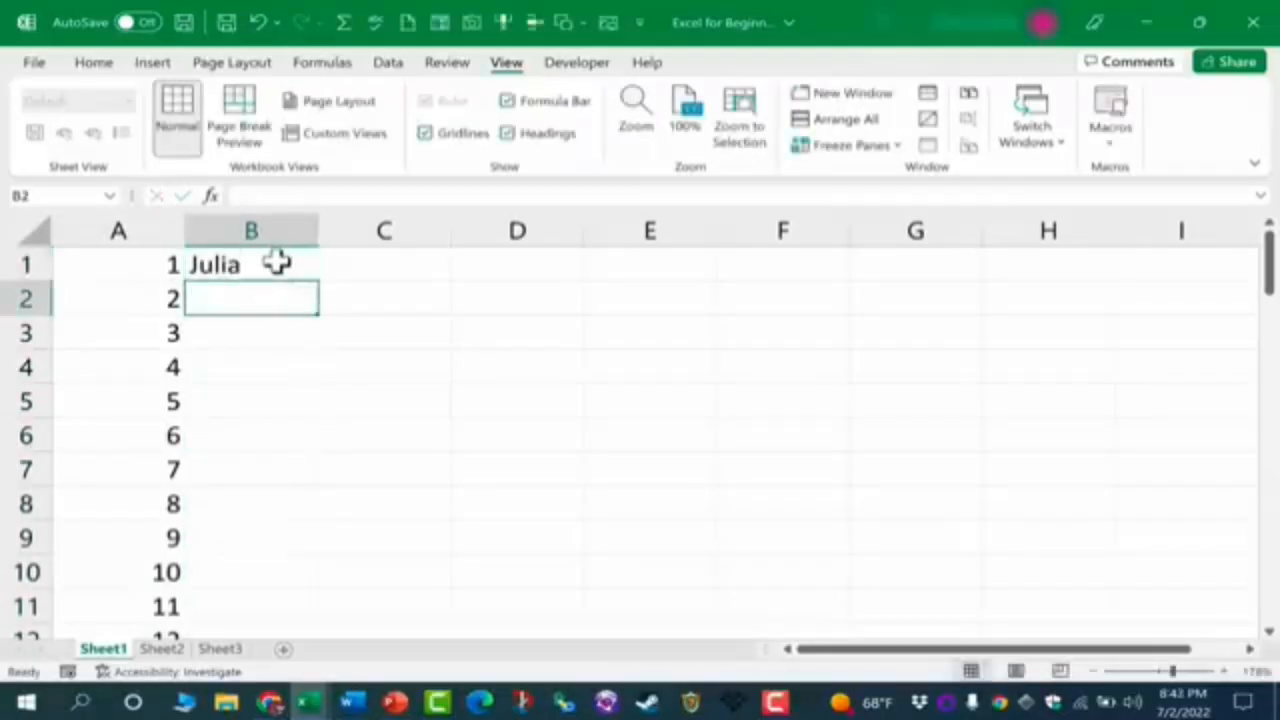
{"action": "type", "text": "Ja"}
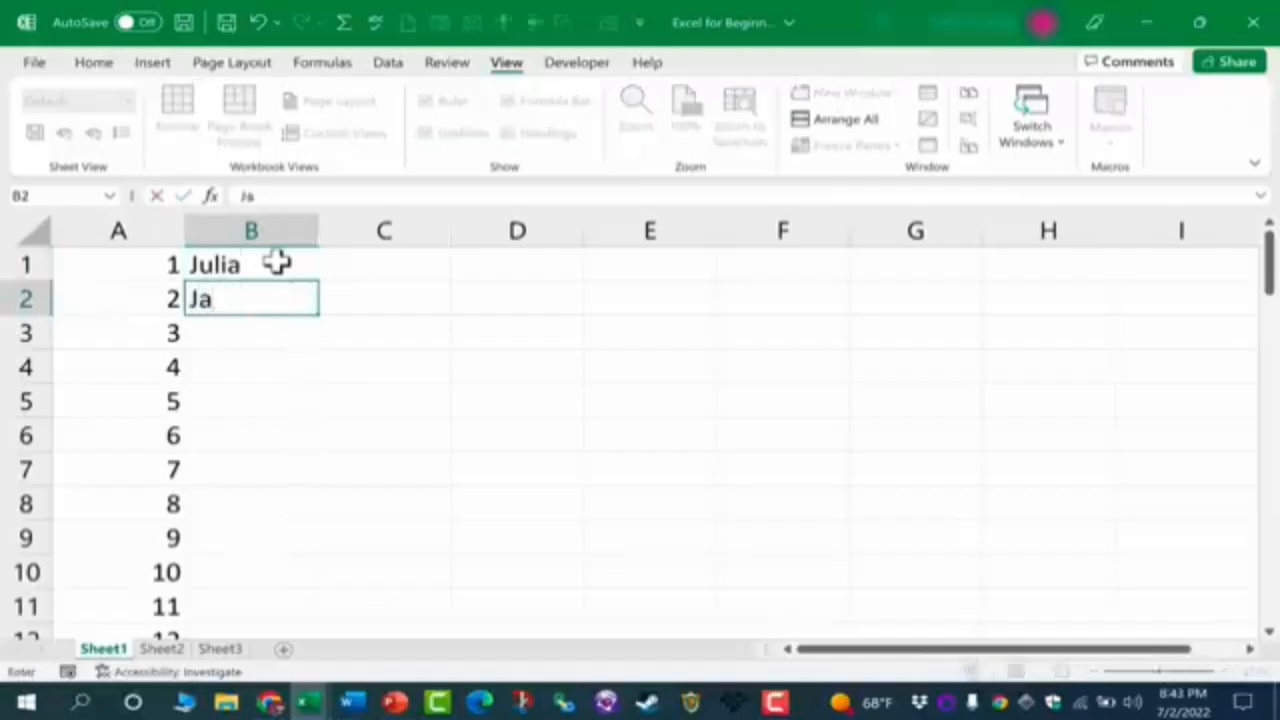
{"action": "type", "text": "ms"}
{"action": "key", "text": "Return"}
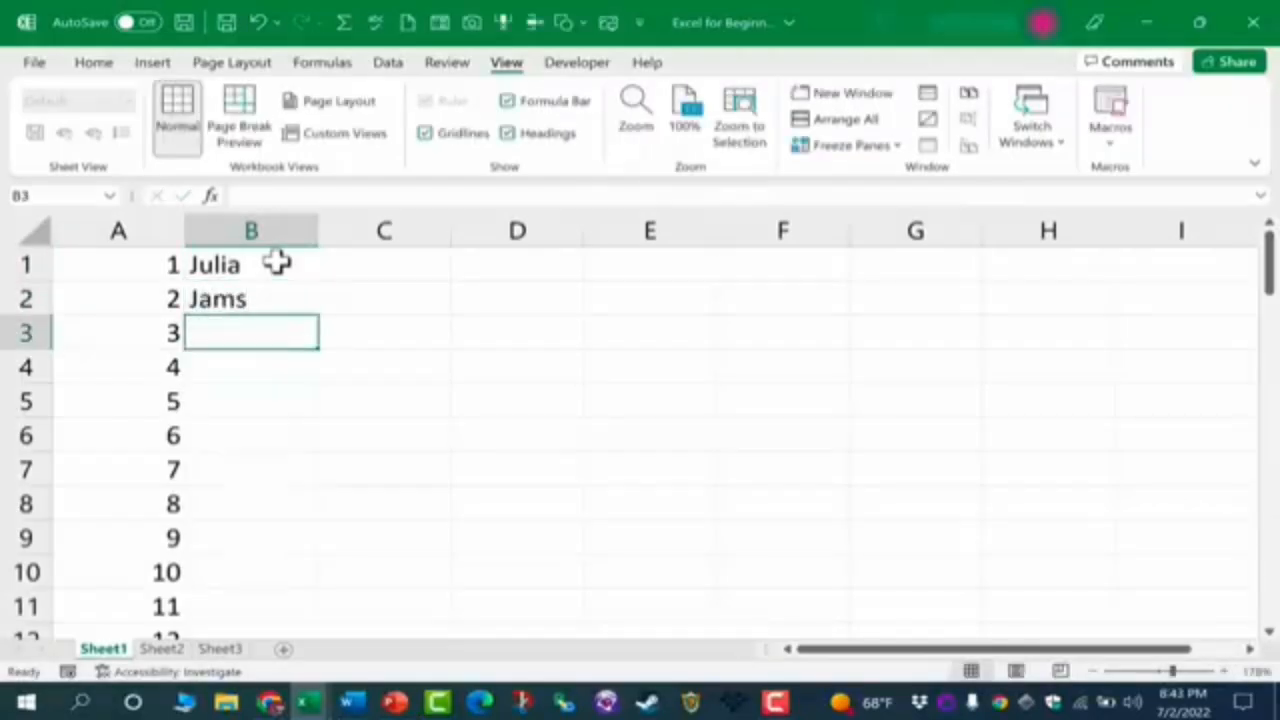
{"action": "type", "text": "Amelia"}
{"action": "key", "text": "Return"}
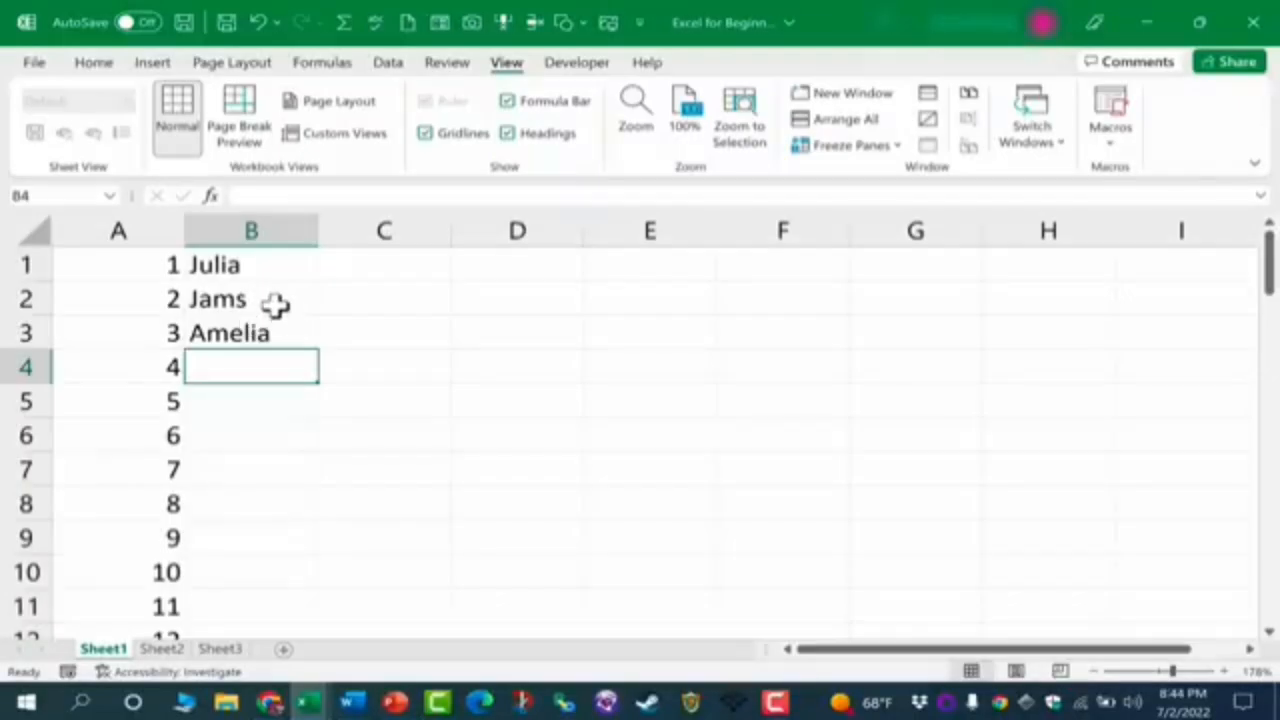
{"action": "left_click", "coordinate": [271, 301]}
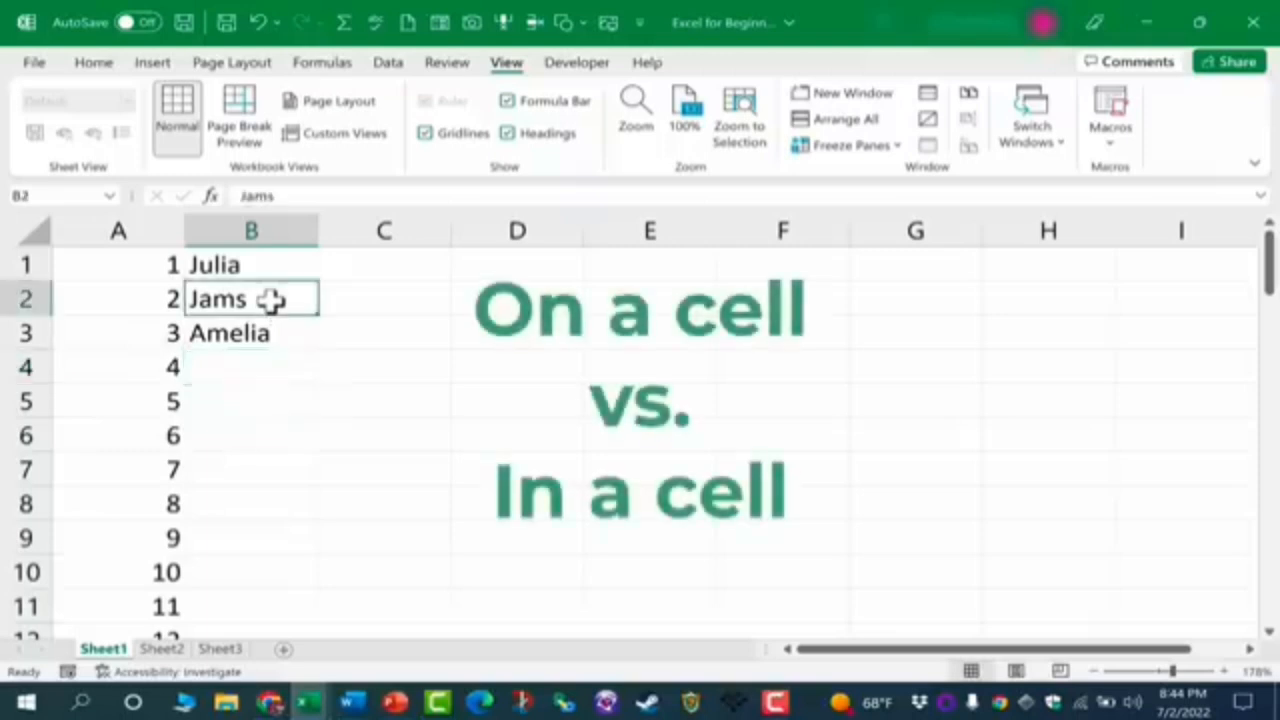
{"action": "double_click", "coordinate": [271, 301]}
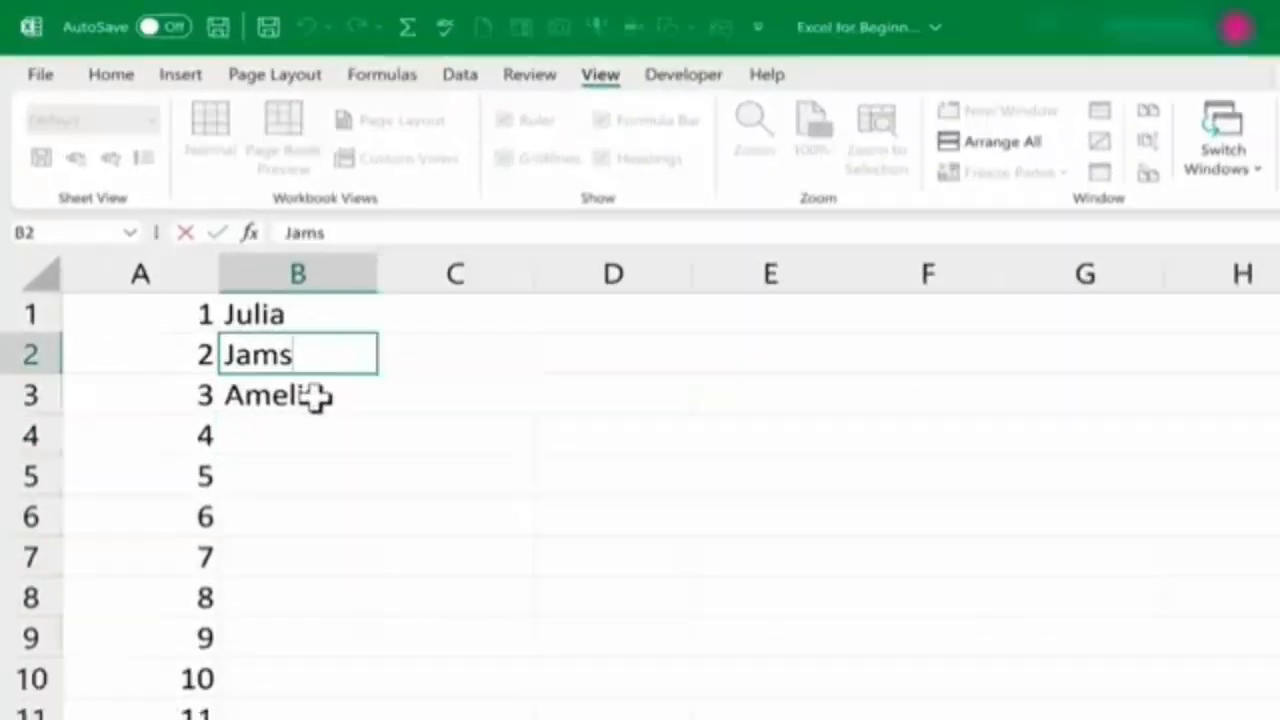
{"action": "left_click", "coordinate": [315, 397]}
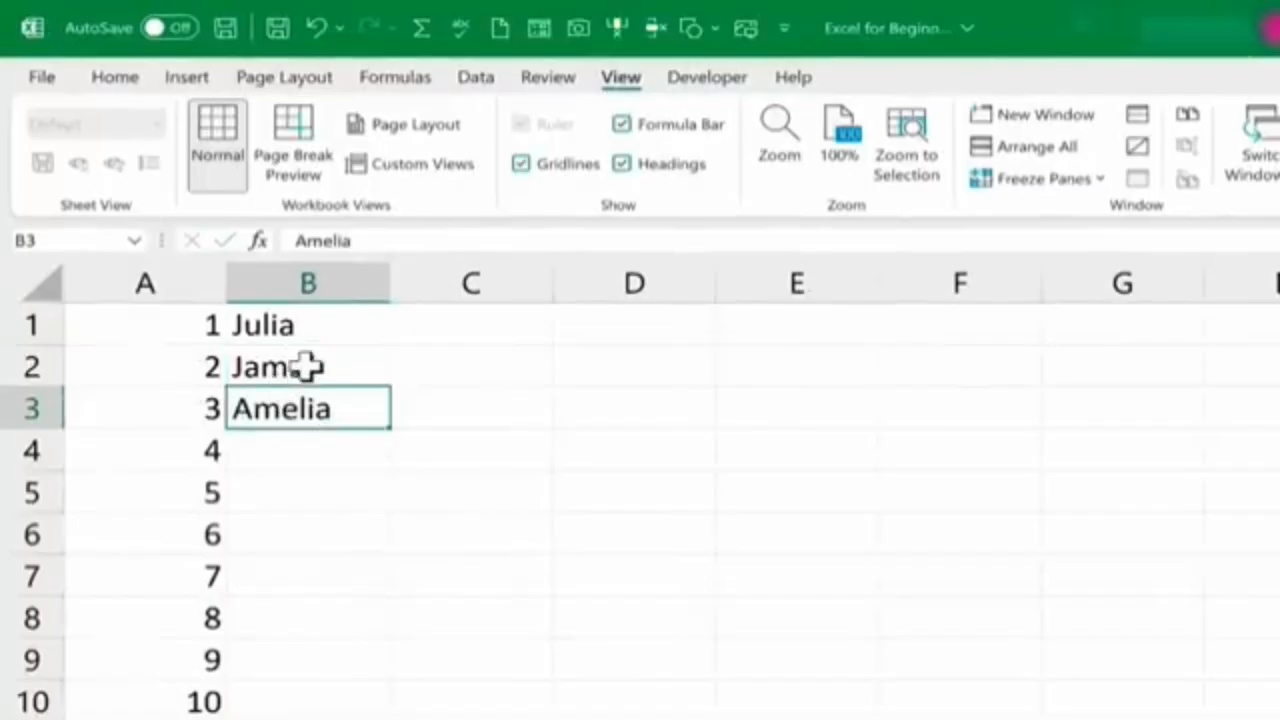
{"action": "left_click", "coordinate": [318, 364]}
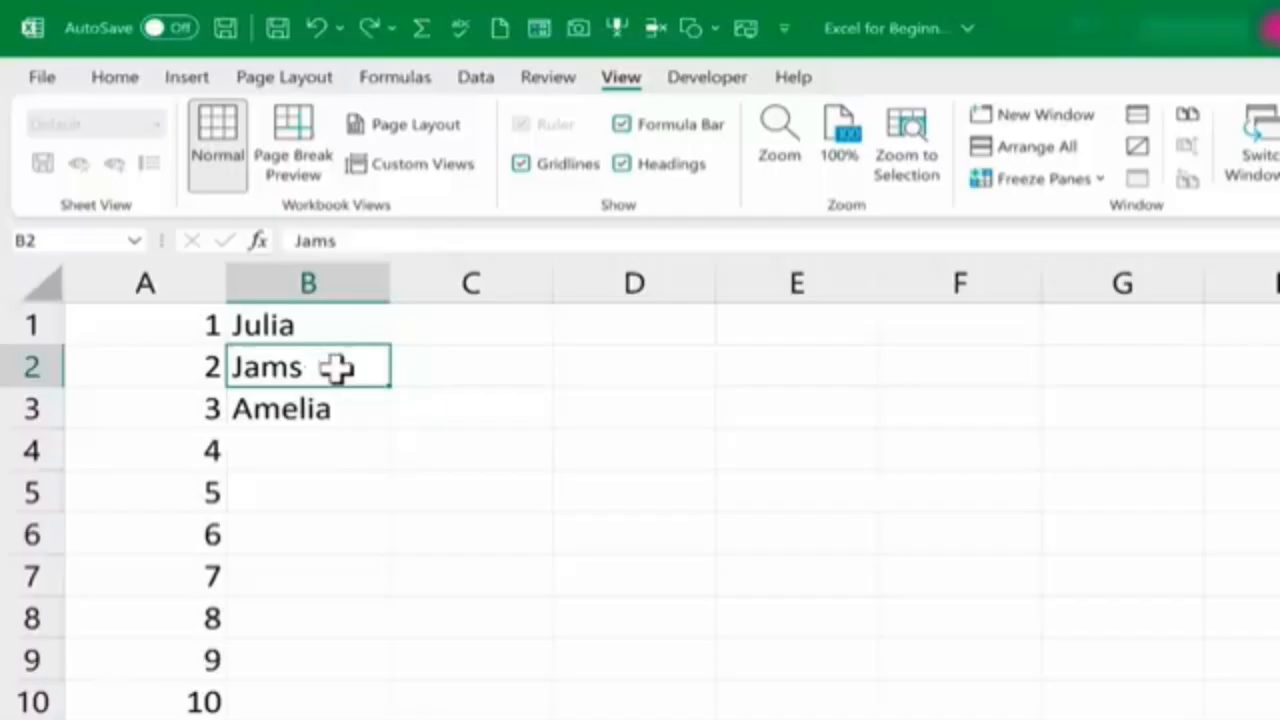
{"action": "type", "text": "j"}
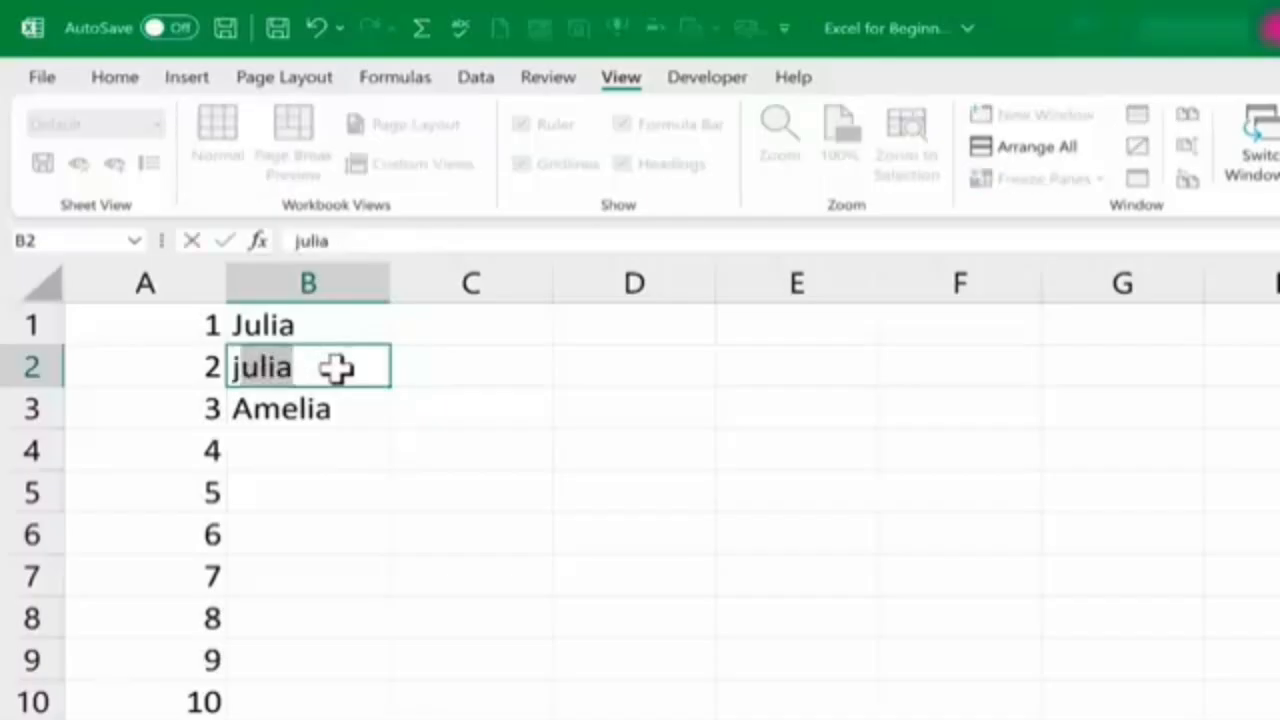
{"action": "key", "text": "Escape"}
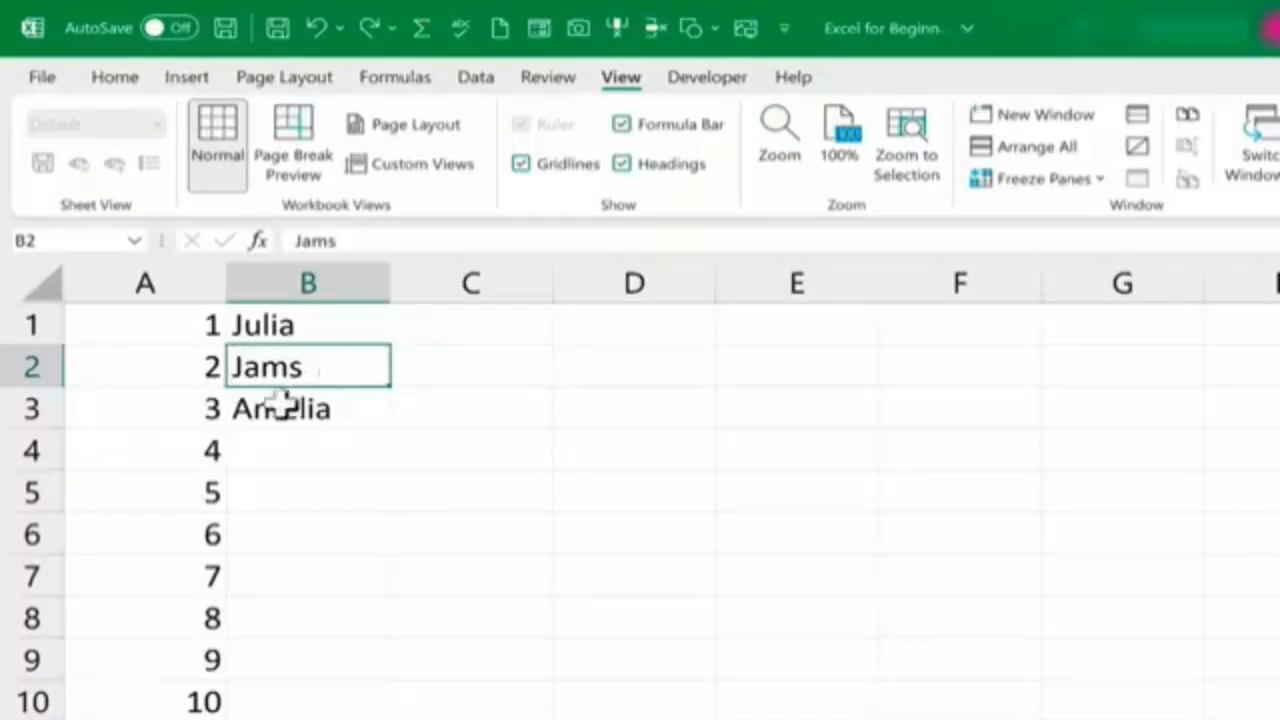
{"action": "left_click", "coordinate": [332, 405]}
{"action": "left_click", "coordinate": [306, 366]}
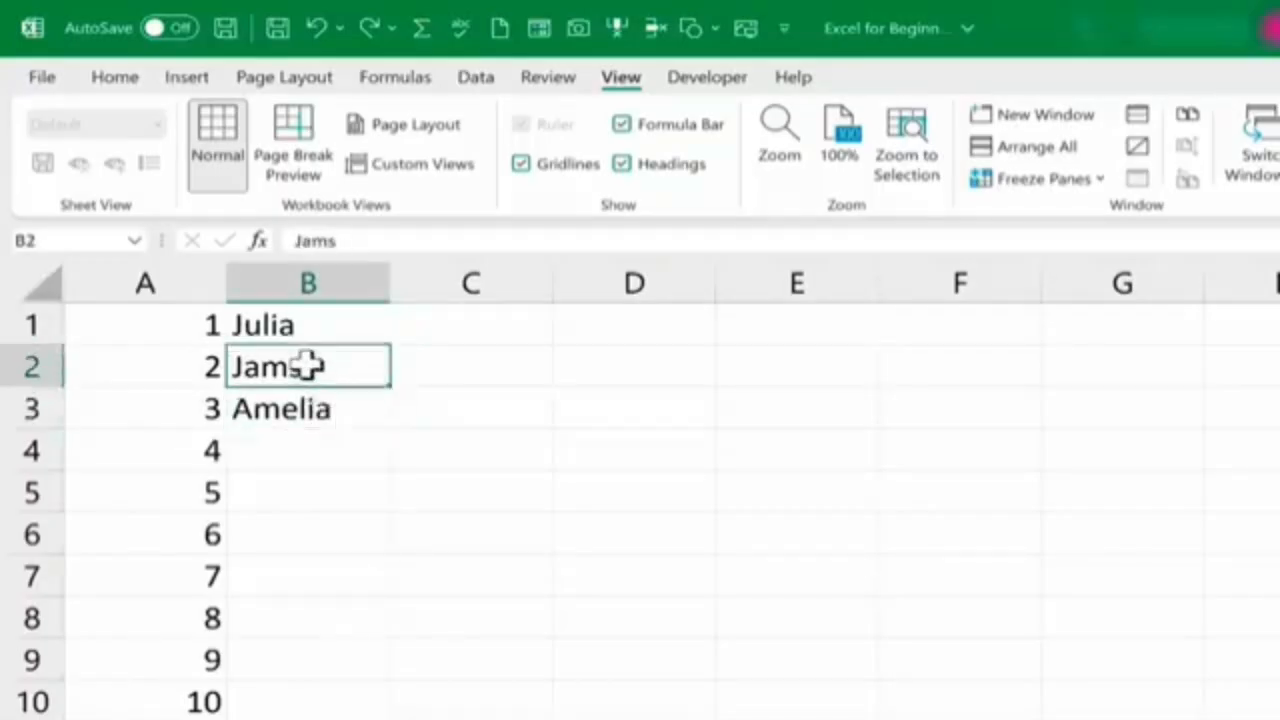
{"action": "left_click", "coordinate": [306, 405]}
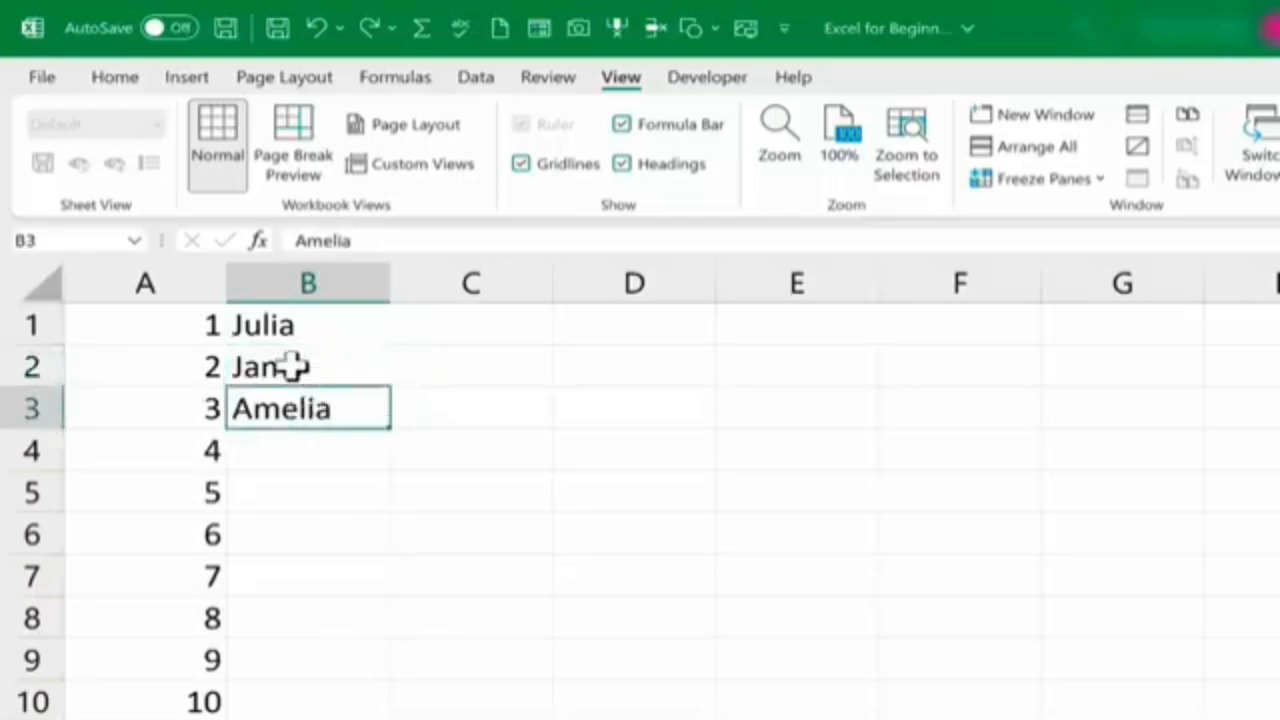
Step: Correct the misspelled first name in cell B2 by inserting the missing letter "e" before the final "s"
{"action": "left_click", "coordinate": [292, 367]}
{"action": "double_click", "coordinate": [291, 367]}
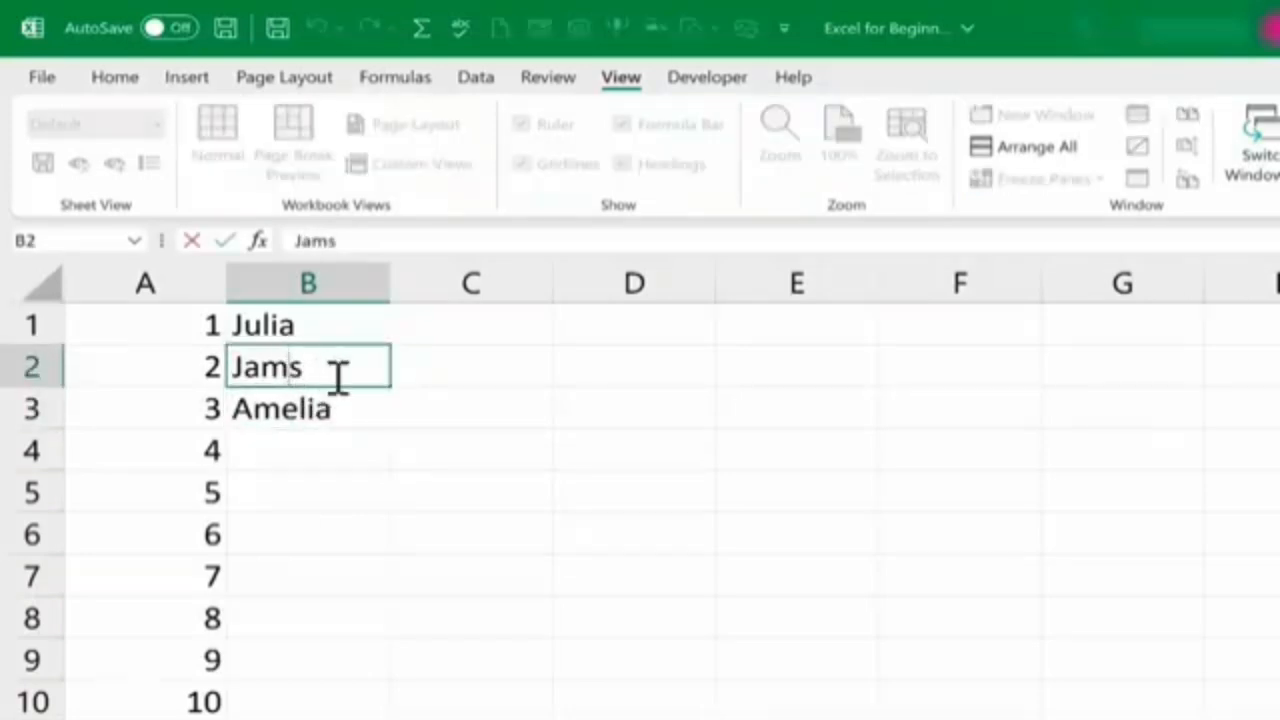
{"action": "key", "text": "Right"}
{"action": "key", "text": "Left"}
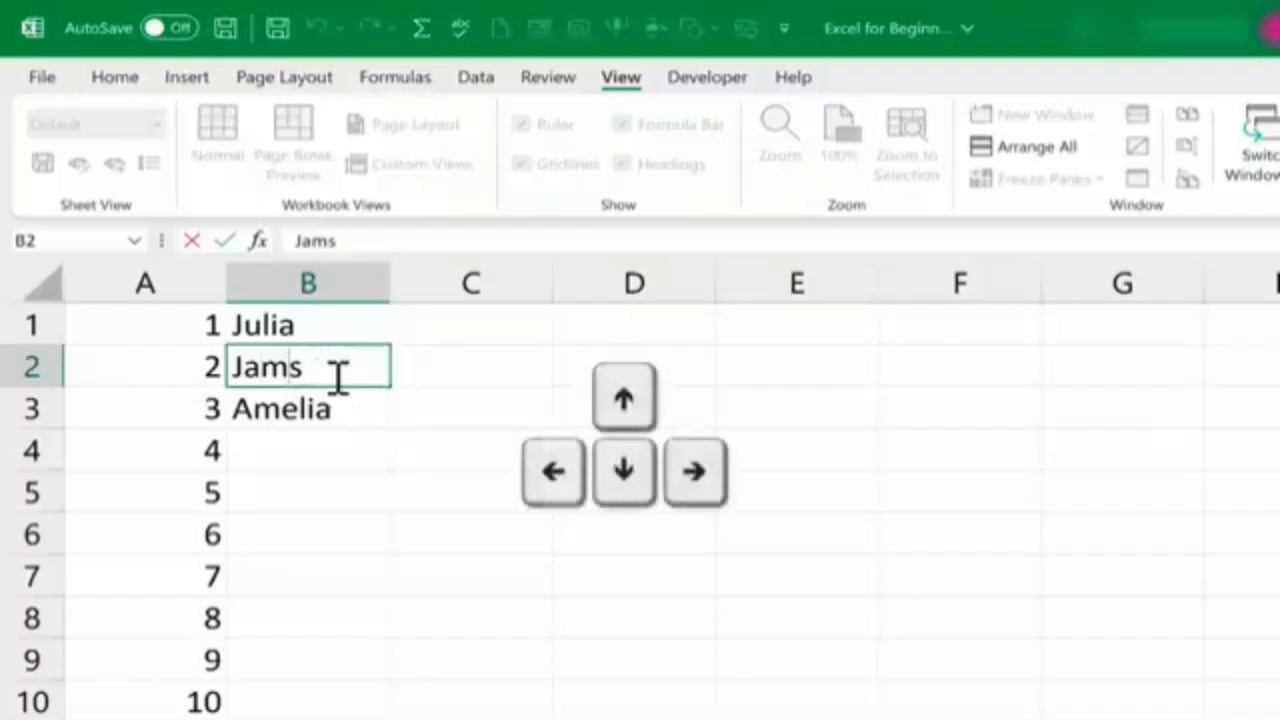
{"action": "key", "text": "Right"}
{"action": "key", "text": "Left"}
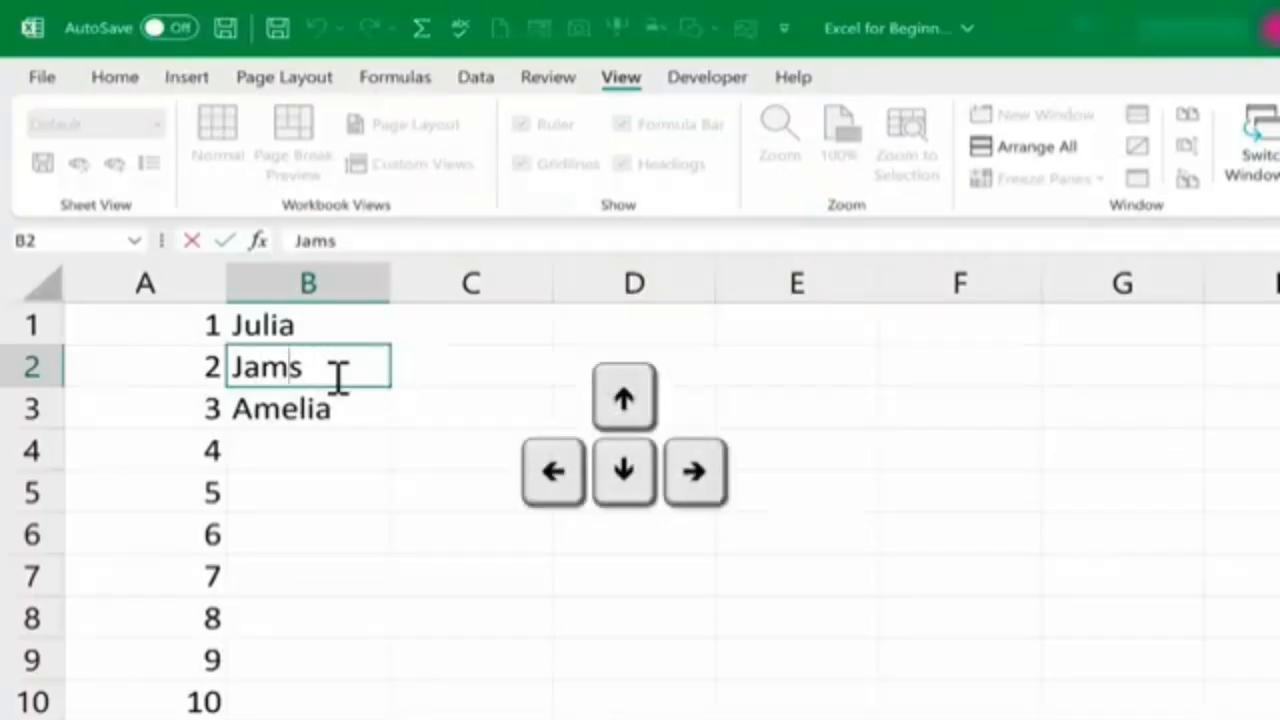
{"action": "type", "text": "e"}
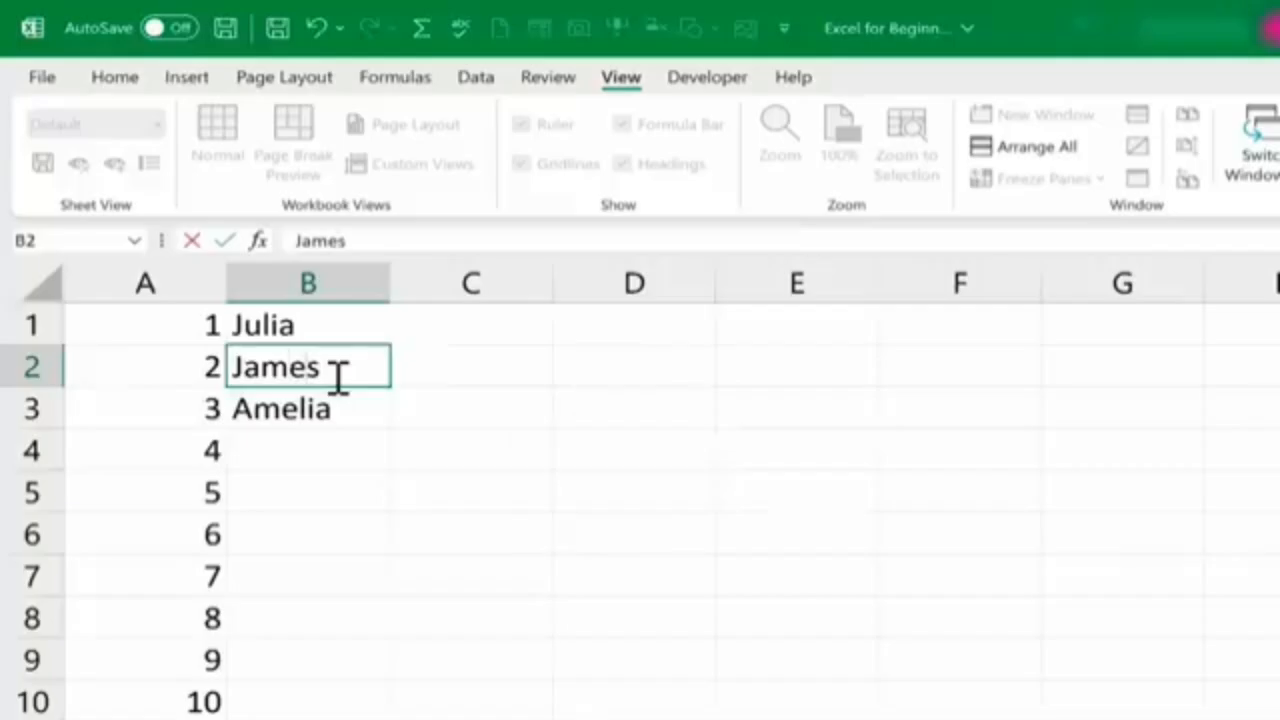
{"action": "key", "text": "Return"}
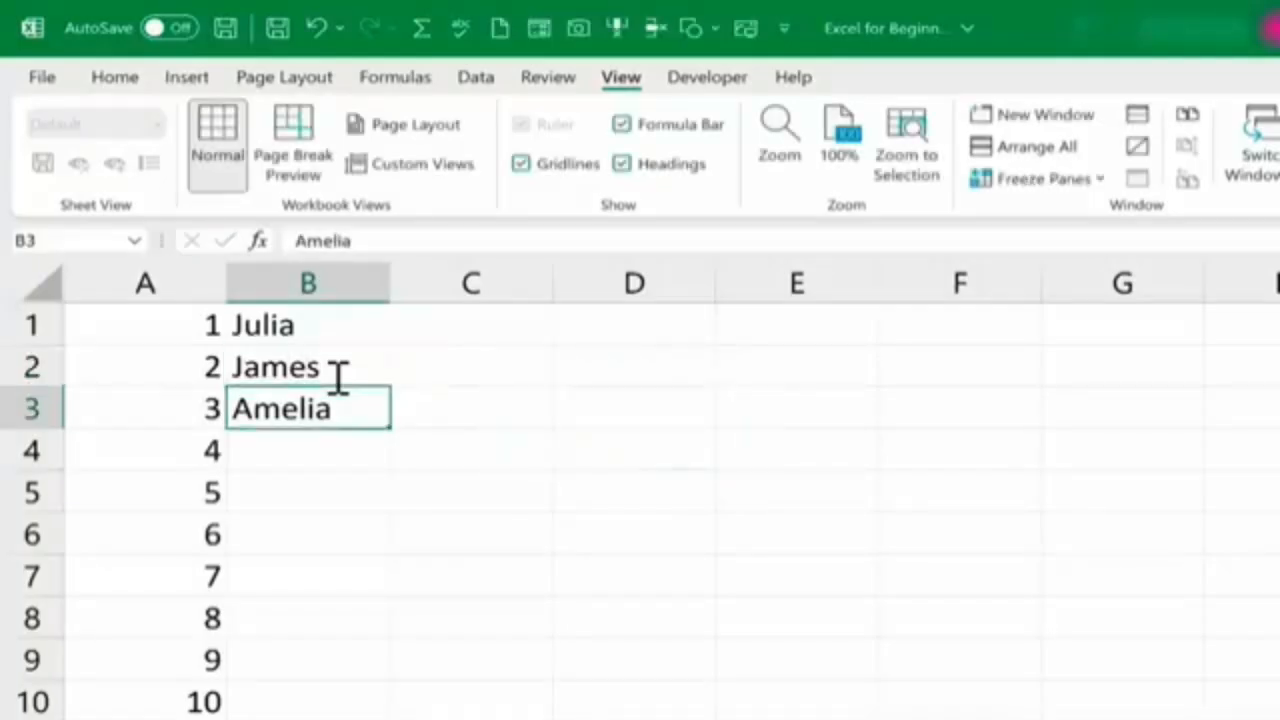
Step: Enter a fourth first name in cell B4, directly below the existing names in column B
{"action": "key", "text": "Down"}
{"action": "type", "text": "Freddy"}
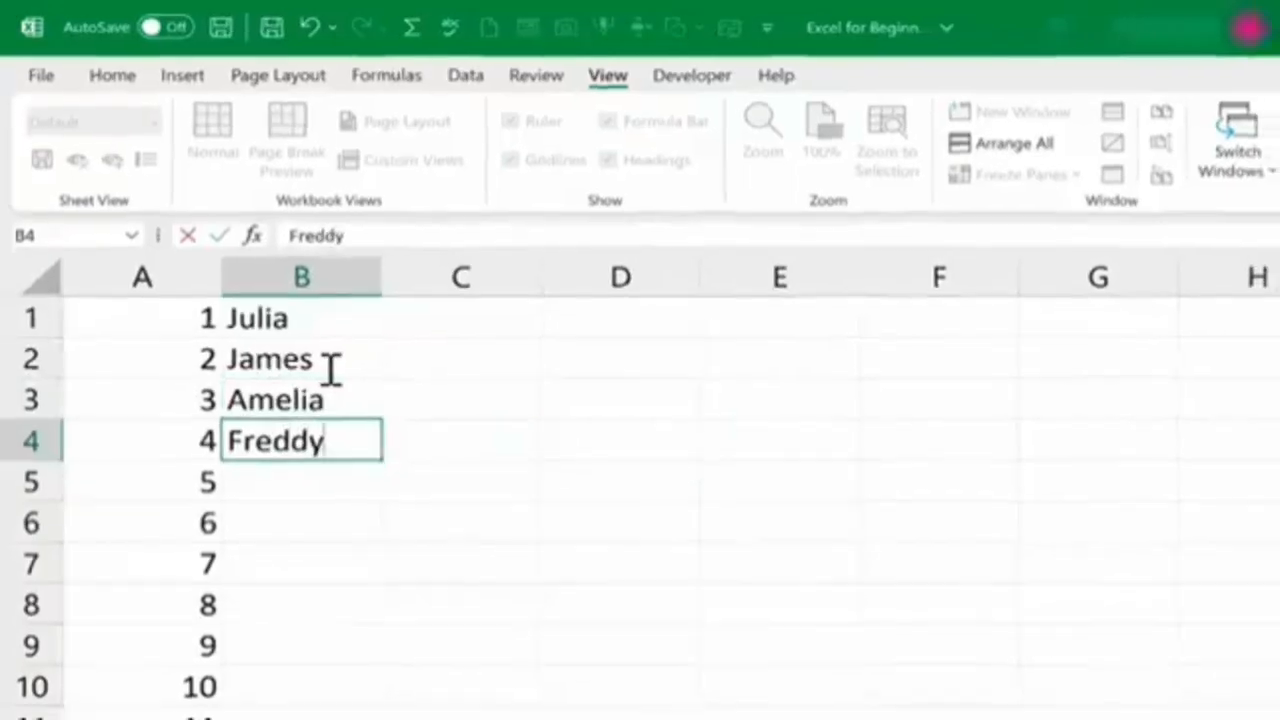
{"action": "key", "text": "Return"}
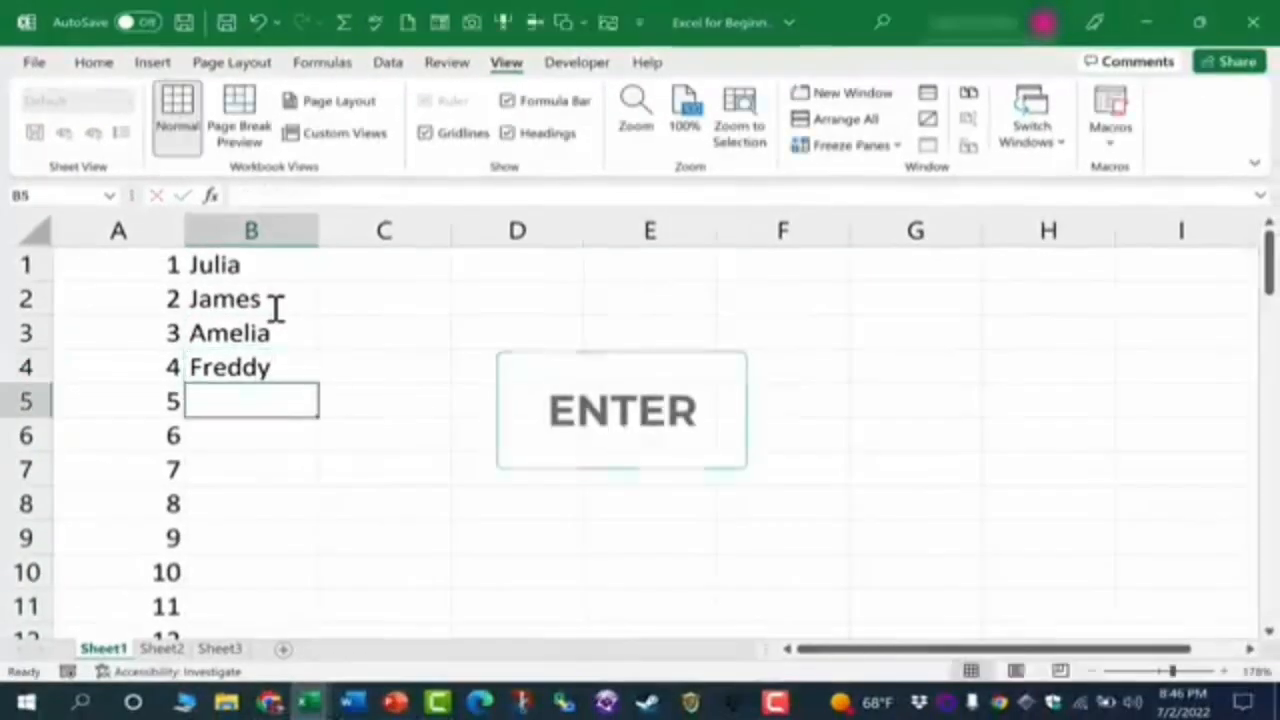
{"action": "key", "text": "Return"}
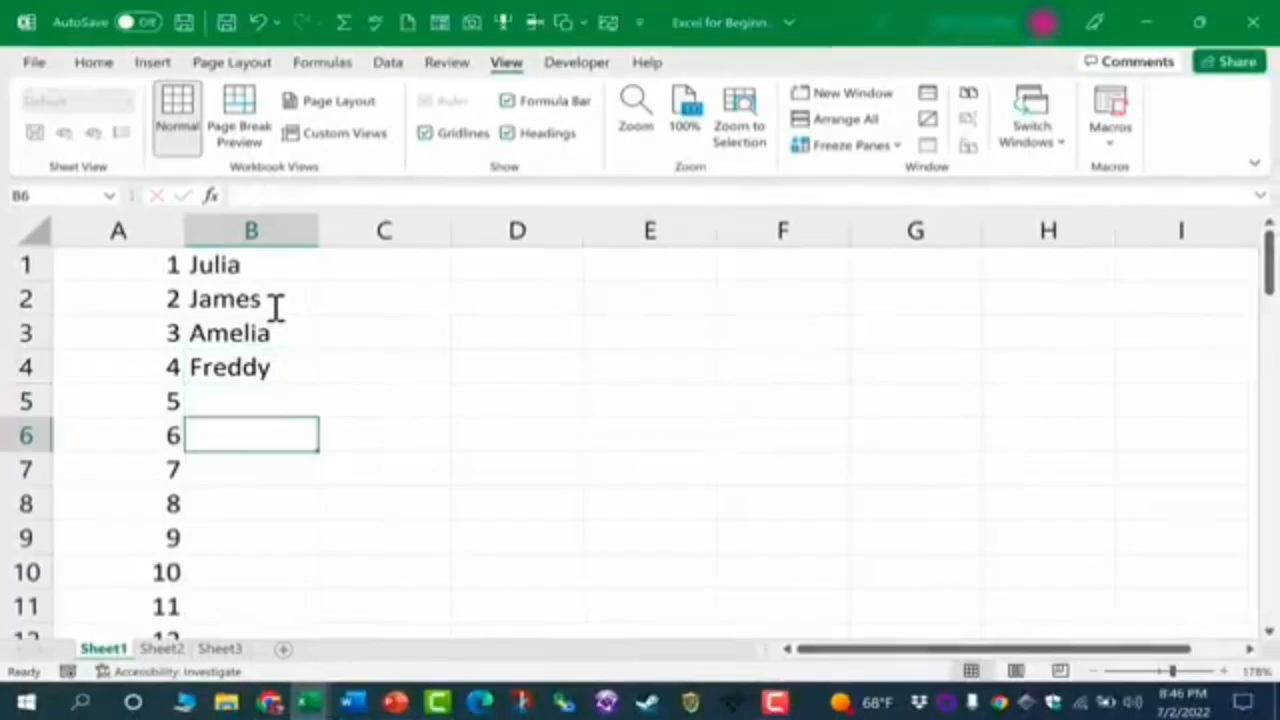
{"action": "key", "text": "shift+Return"}
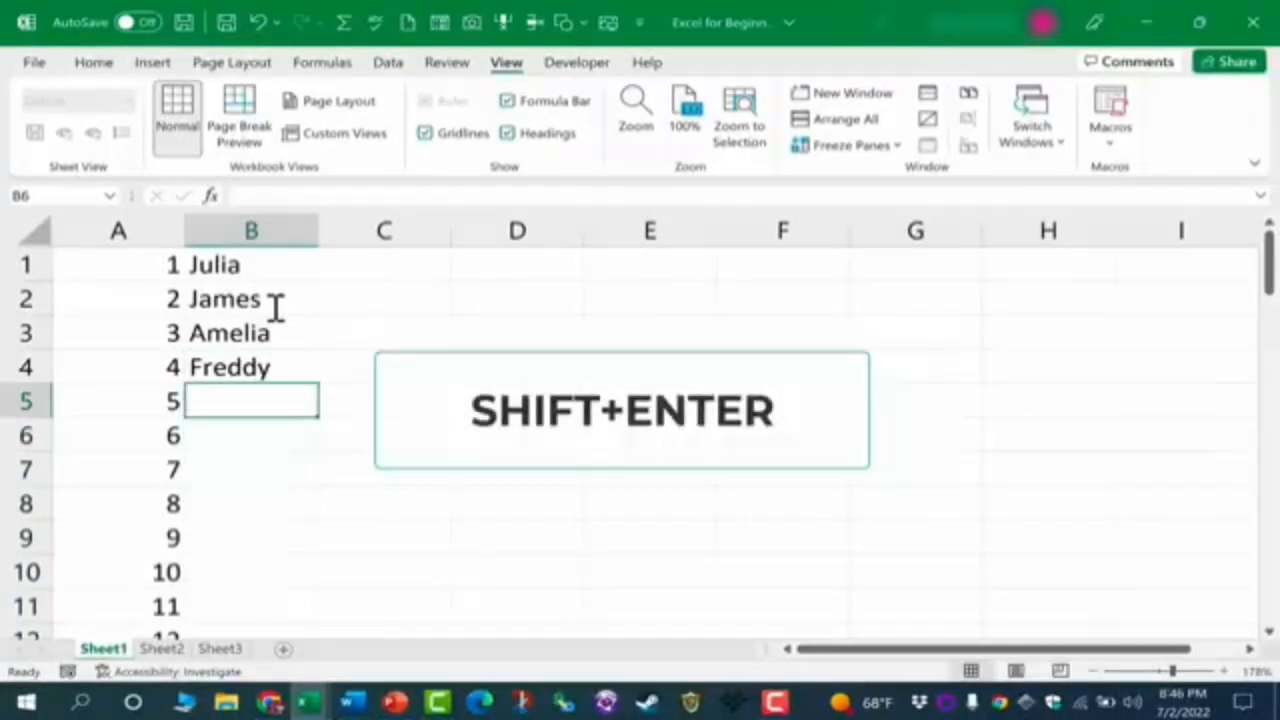
{"action": "left_click", "coordinate": [274, 304]}
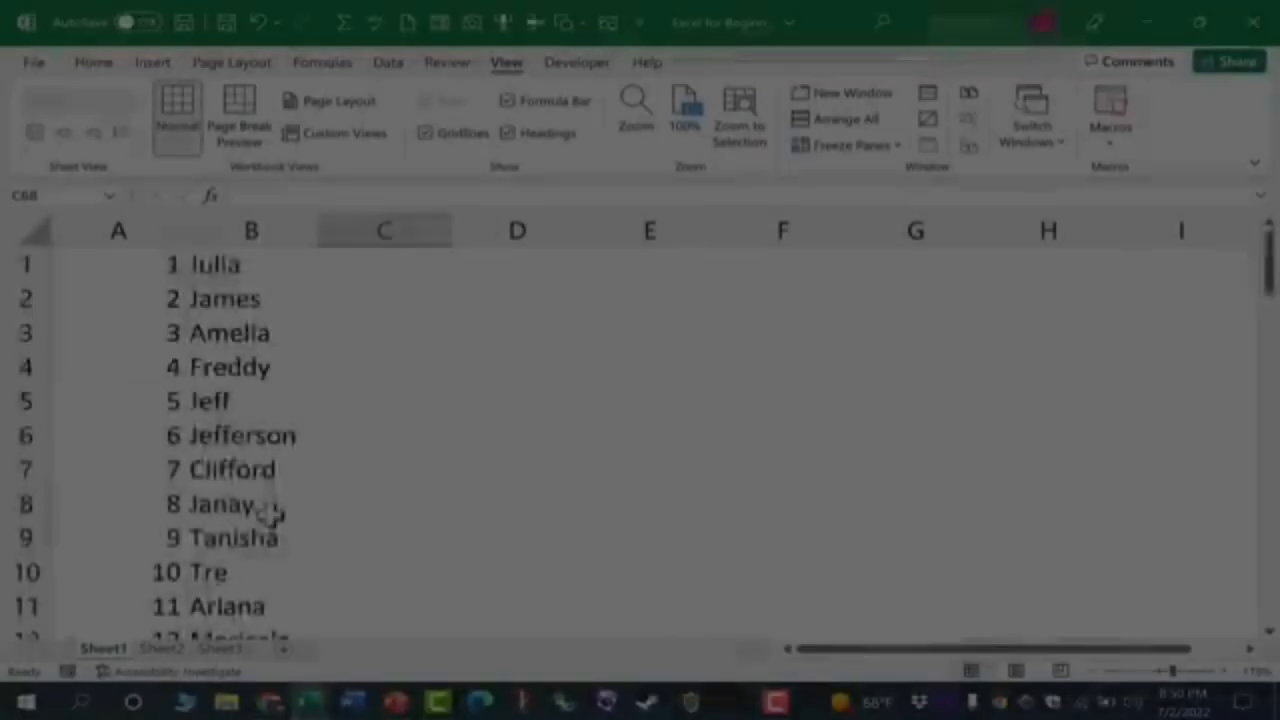
{"action": "scroll", "coordinate": [260, 512], "scroll_direction": "down", "scroll_amount": 6}
{"action": "scroll", "coordinate": [252, 510], "scroll_direction": "up", "scroll_amount": 6}
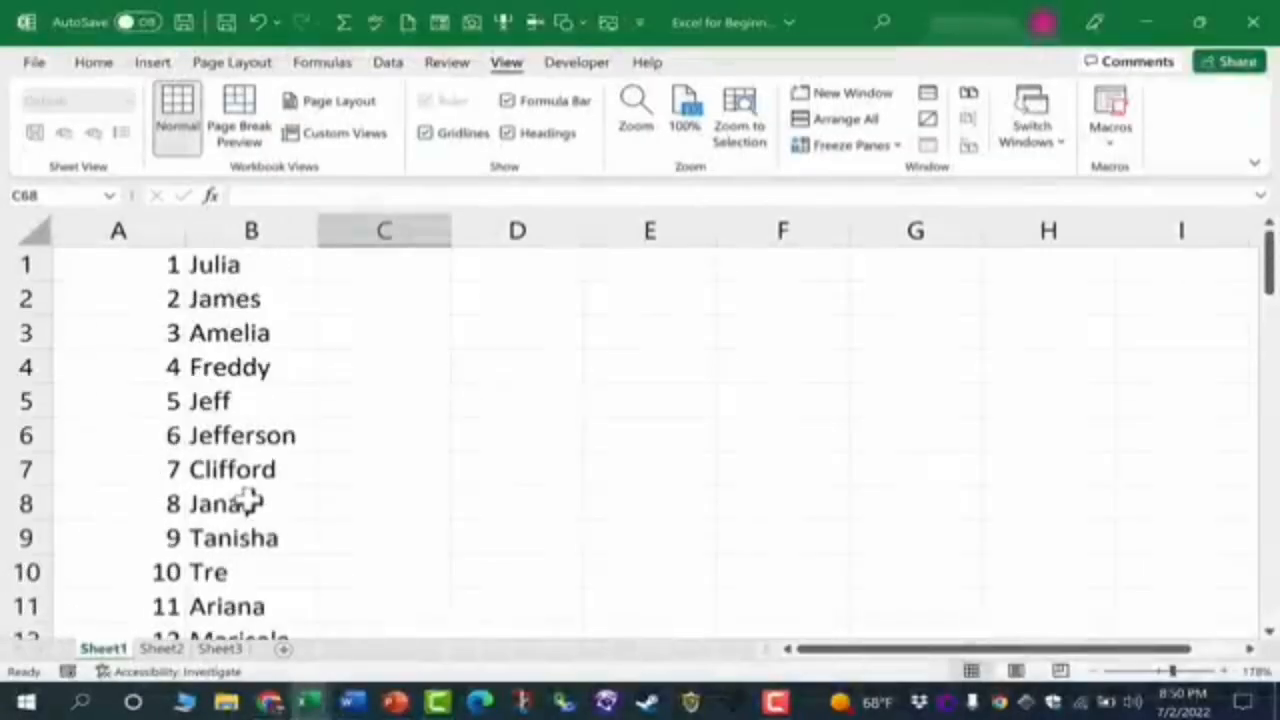
Step: Enter the number 15 in cell C1, beside the first name in column B
{"action": "left_click", "coordinate": [247, 263]}
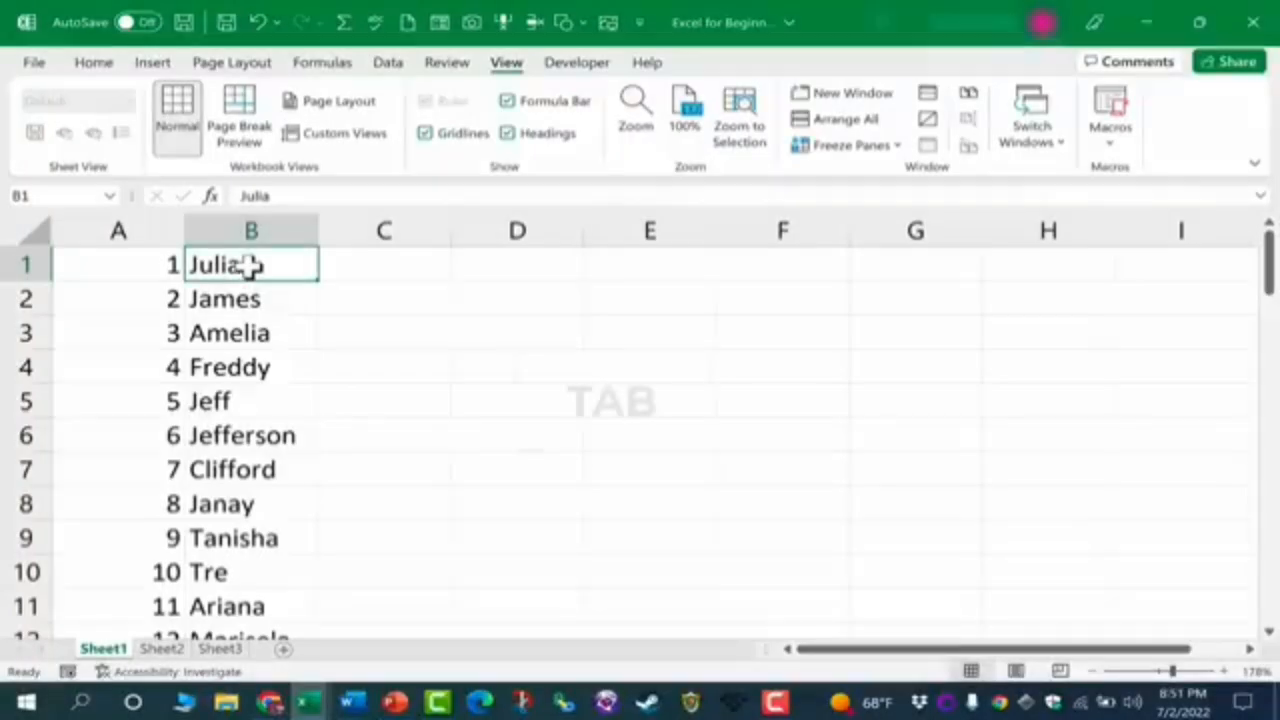
{"action": "key", "text": "Tab"}
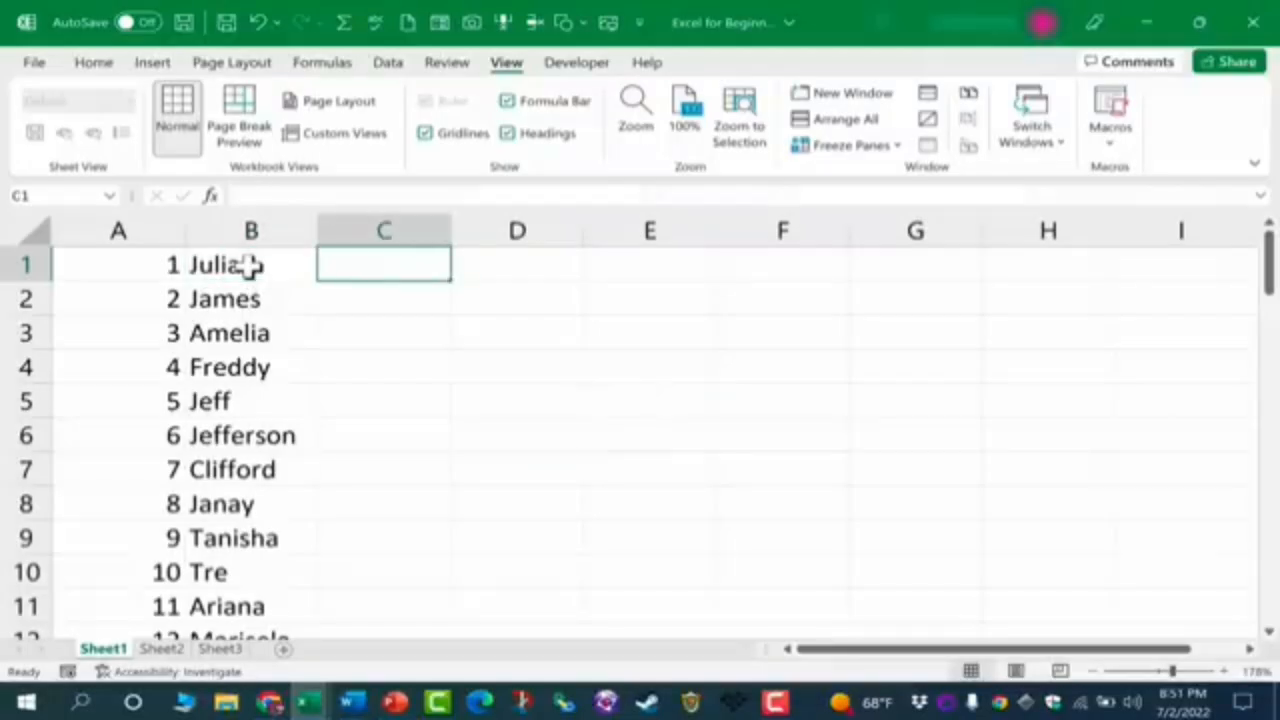
{"action": "type", "text": "15"}
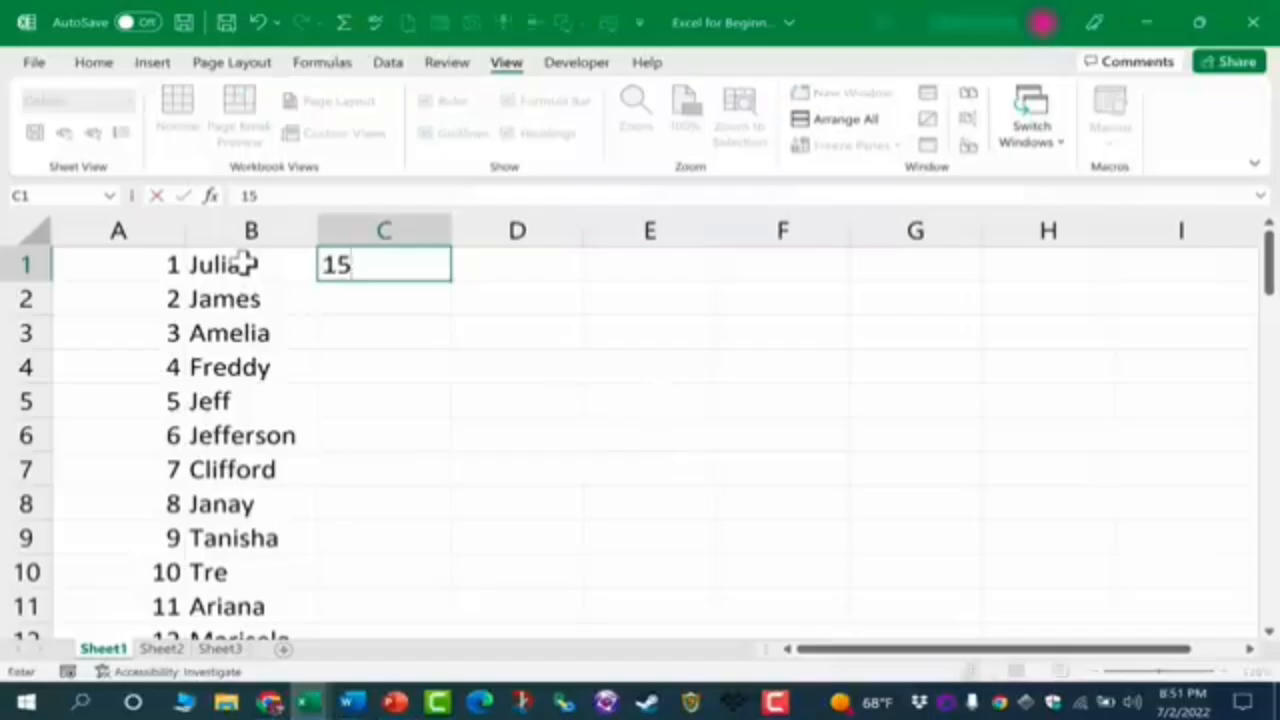
{"action": "key", "text": "Return"}
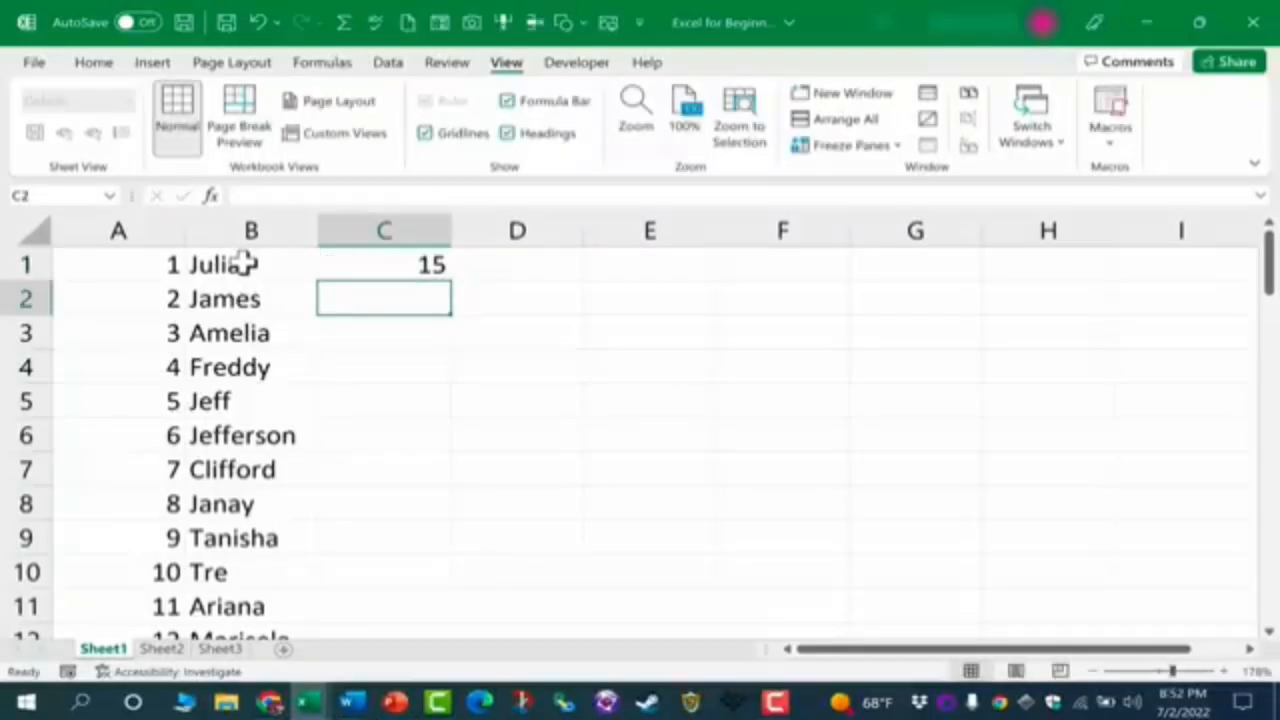
{"action": "key", "text": "shift+Tab"}
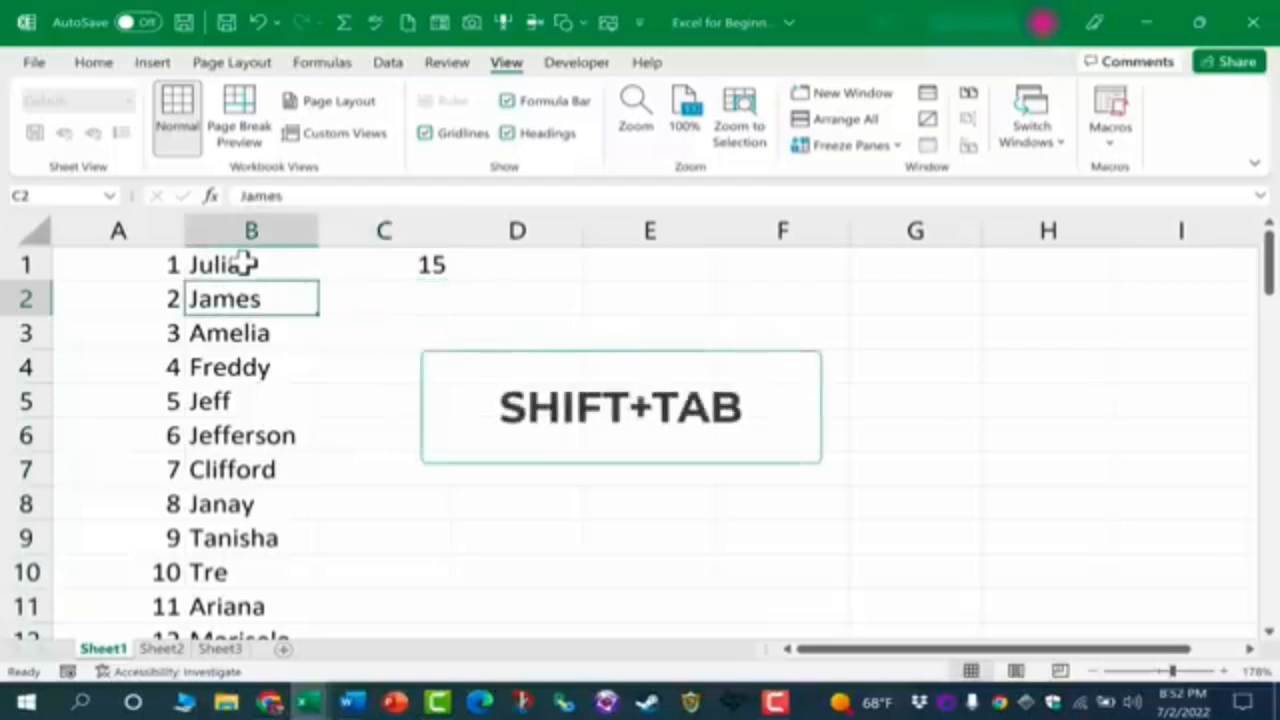
{"action": "key", "text": "Return"}
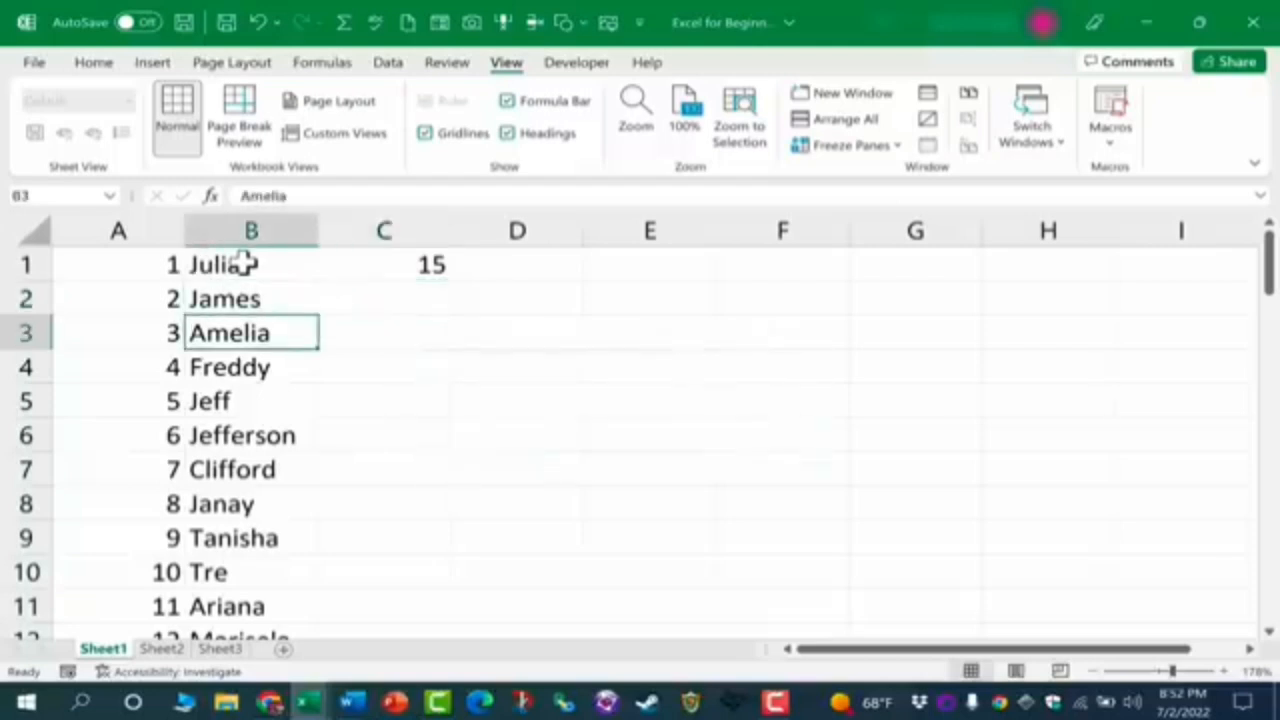
{"action": "key", "text": "shift+Return"}
{"action": "key", "text": "Tab"}
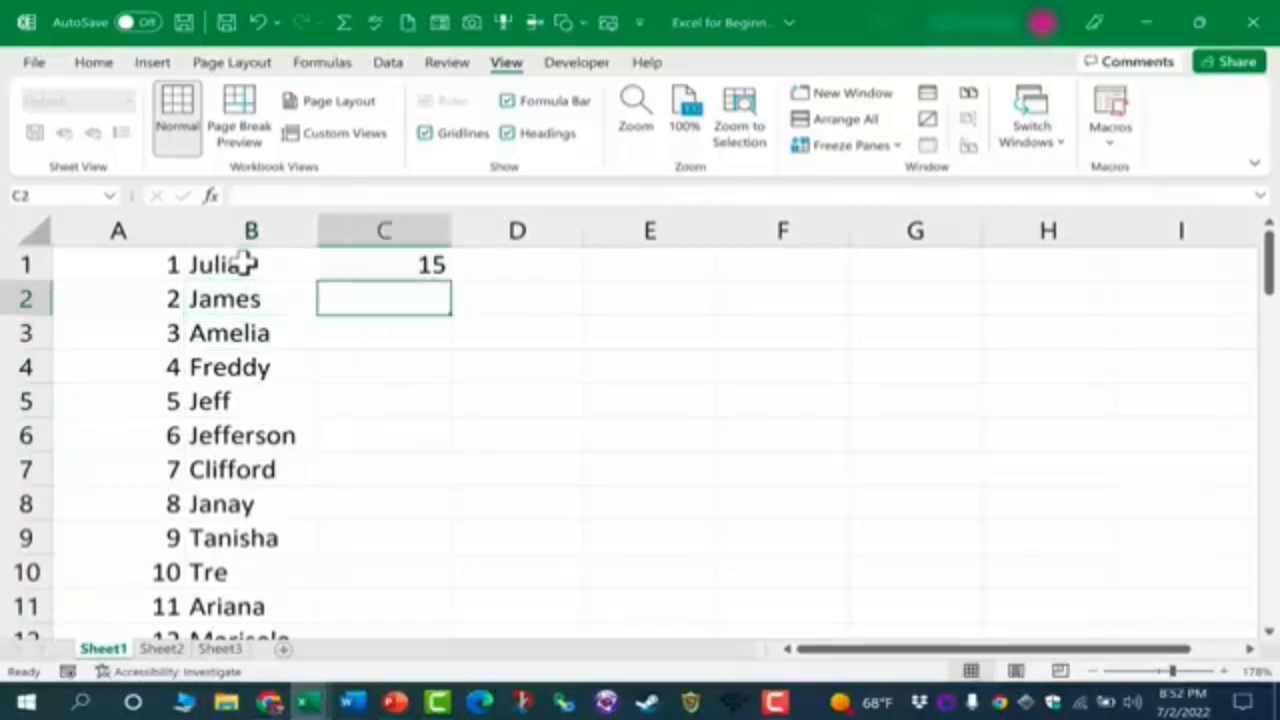
{"action": "key", "text": "shift+Tab"}
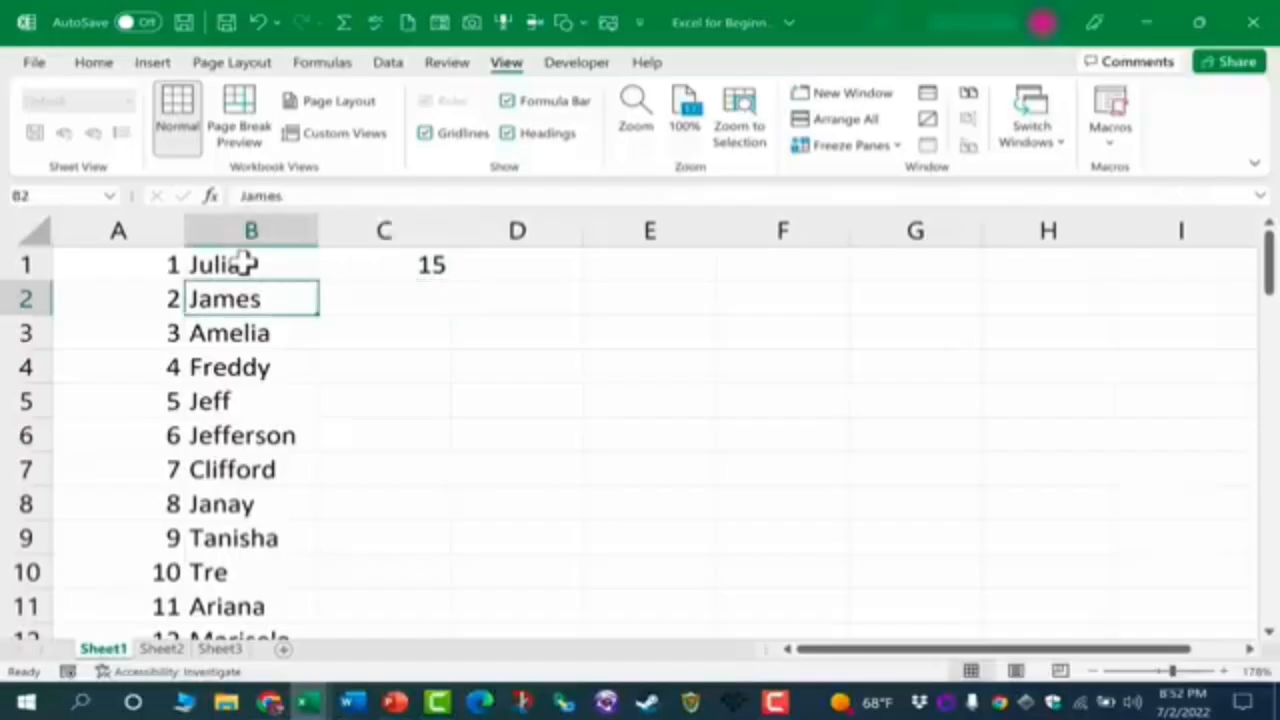
Step: Enter the number 160 in cell D1, beside the 15 in the first row
{"action": "key", "text": "shift+Return"}
{"action": "key", "text": "Tab"}
{"action": "key", "text": "Tab"}
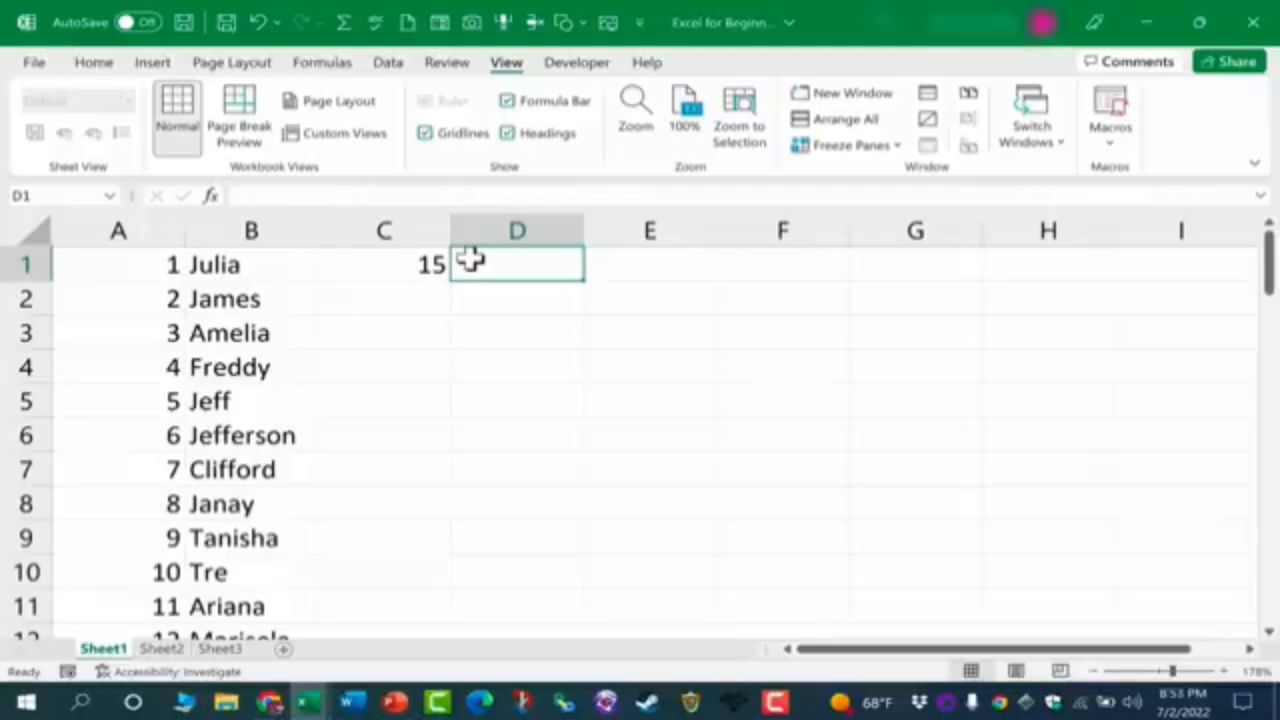
{"action": "type", "text": "160"}
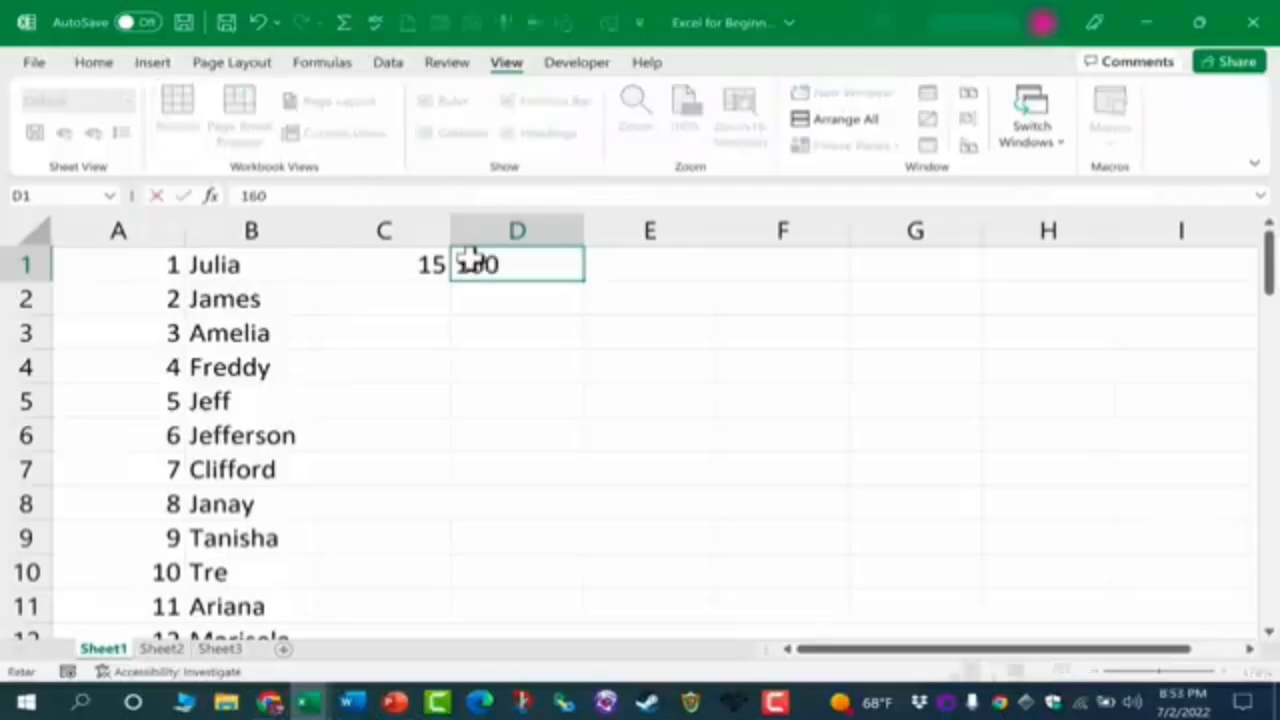
{"action": "key", "text": "Tab"}
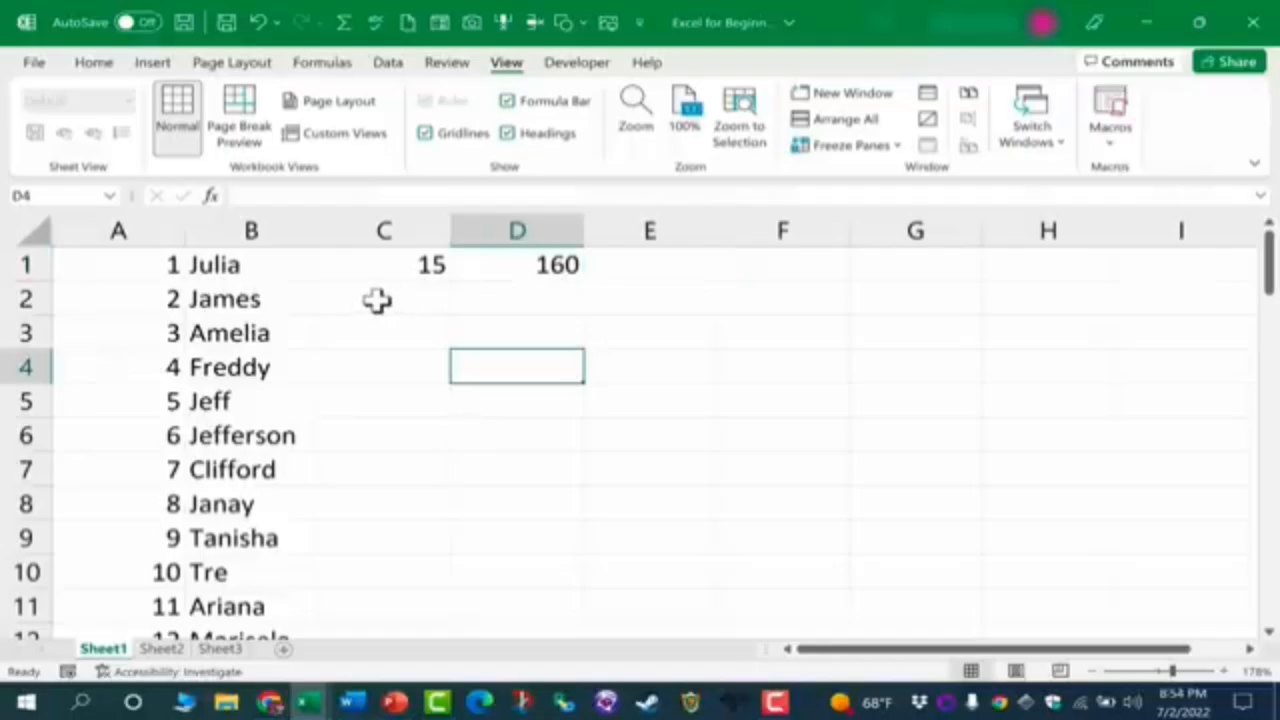
{"action": "left_click", "coordinate": [371, 288]}
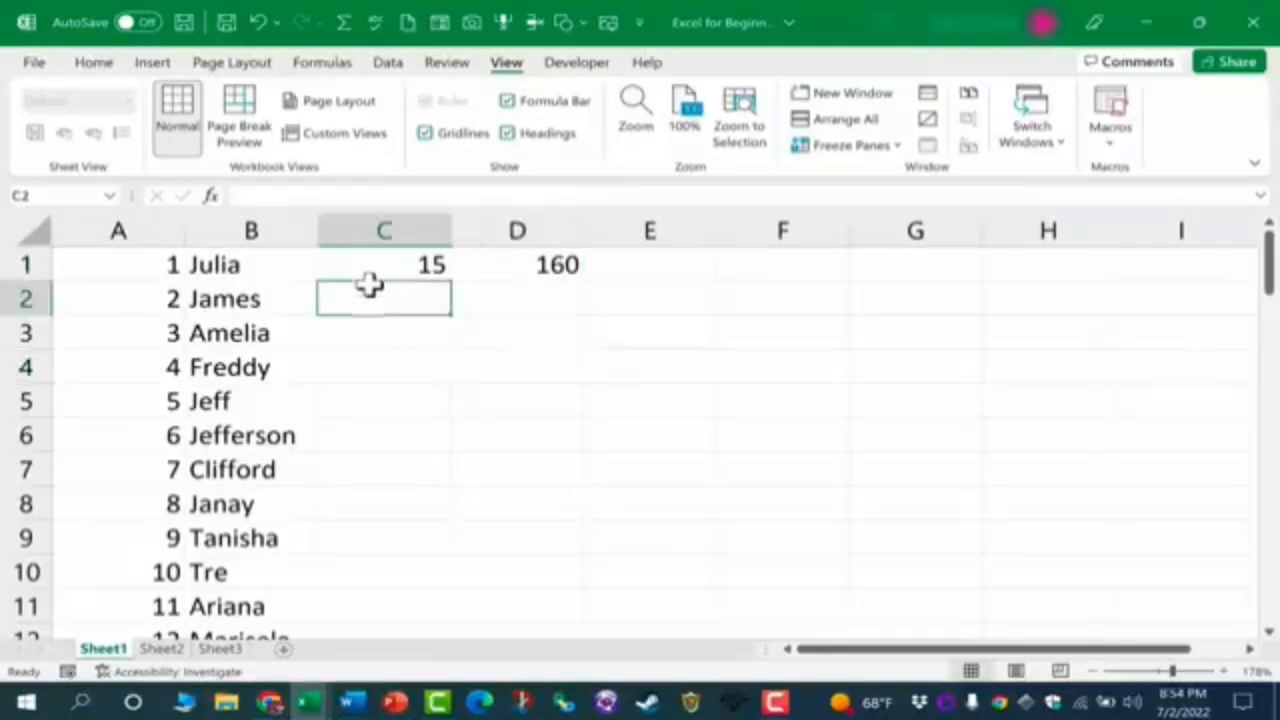
{"action": "left_click", "coordinate": [250, 290]}
{"action": "double_click", "coordinate": [248, 294]}
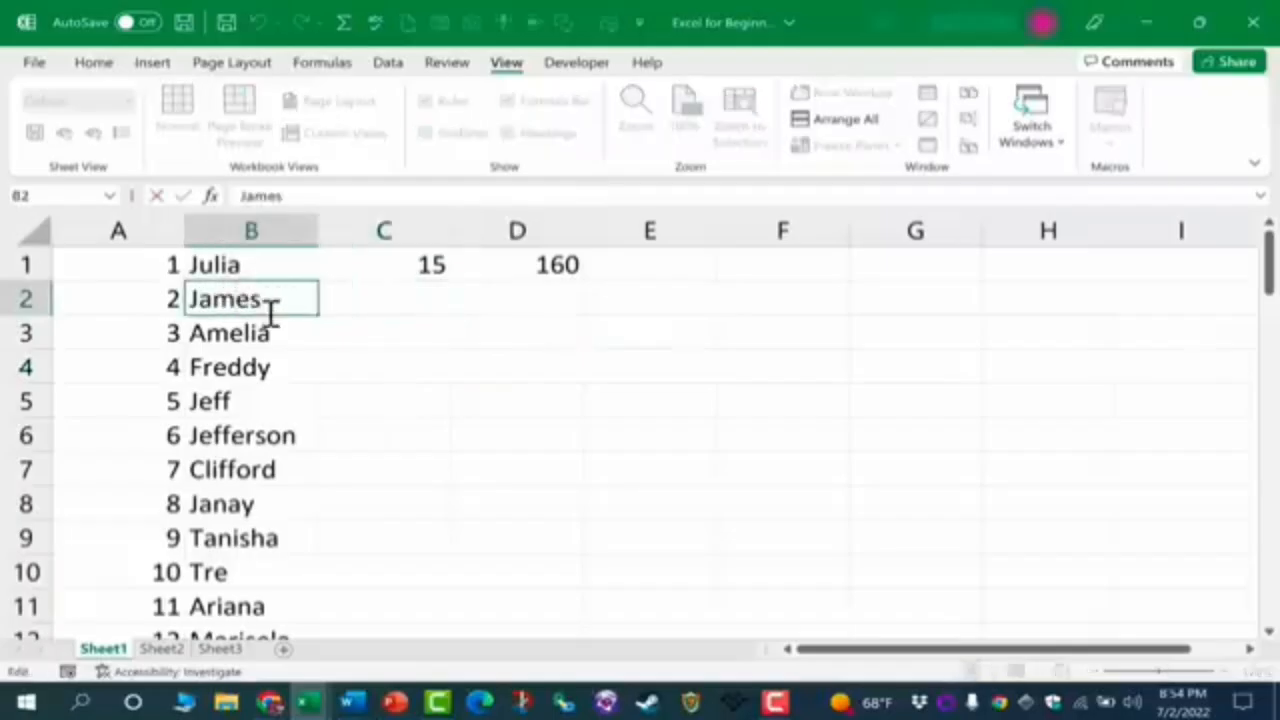
{"action": "left_click", "coordinate": [386, 291]}
{"action": "left_click", "coordinate": [423, 266]}
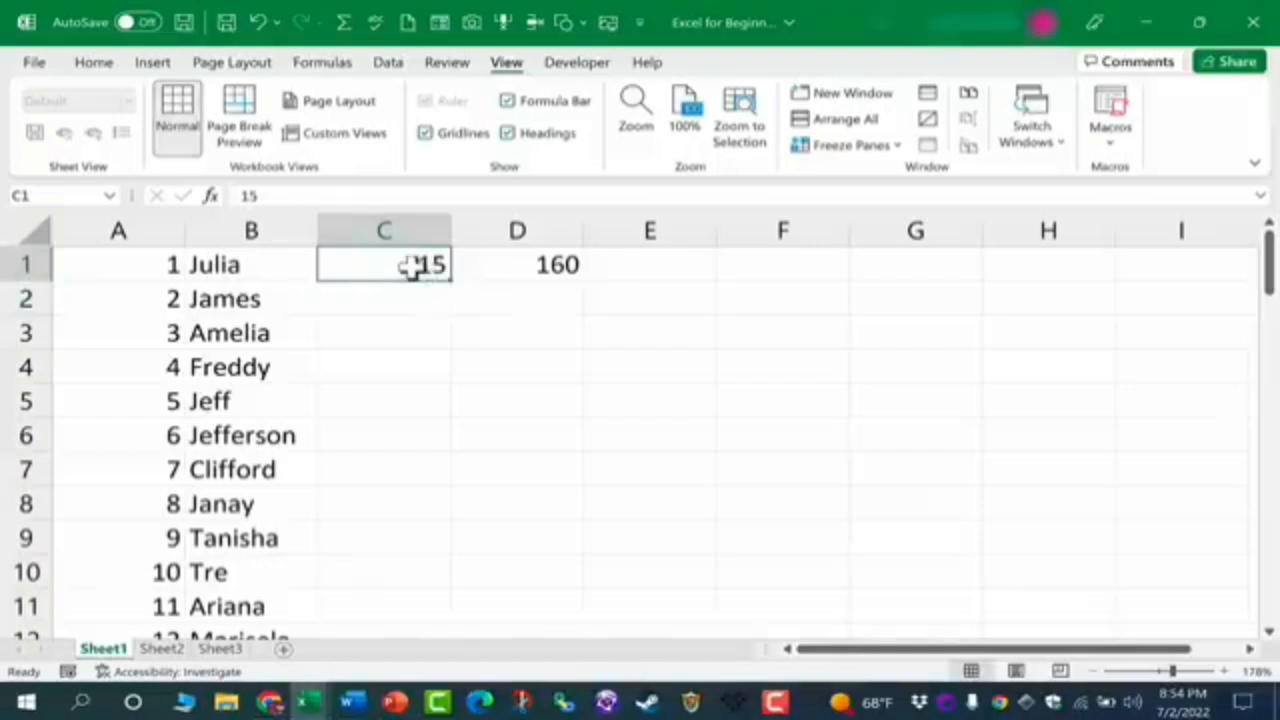
{"action": "left_click_drag", "start_coordinate": [290, 262], "coordinate": [266, 429]}
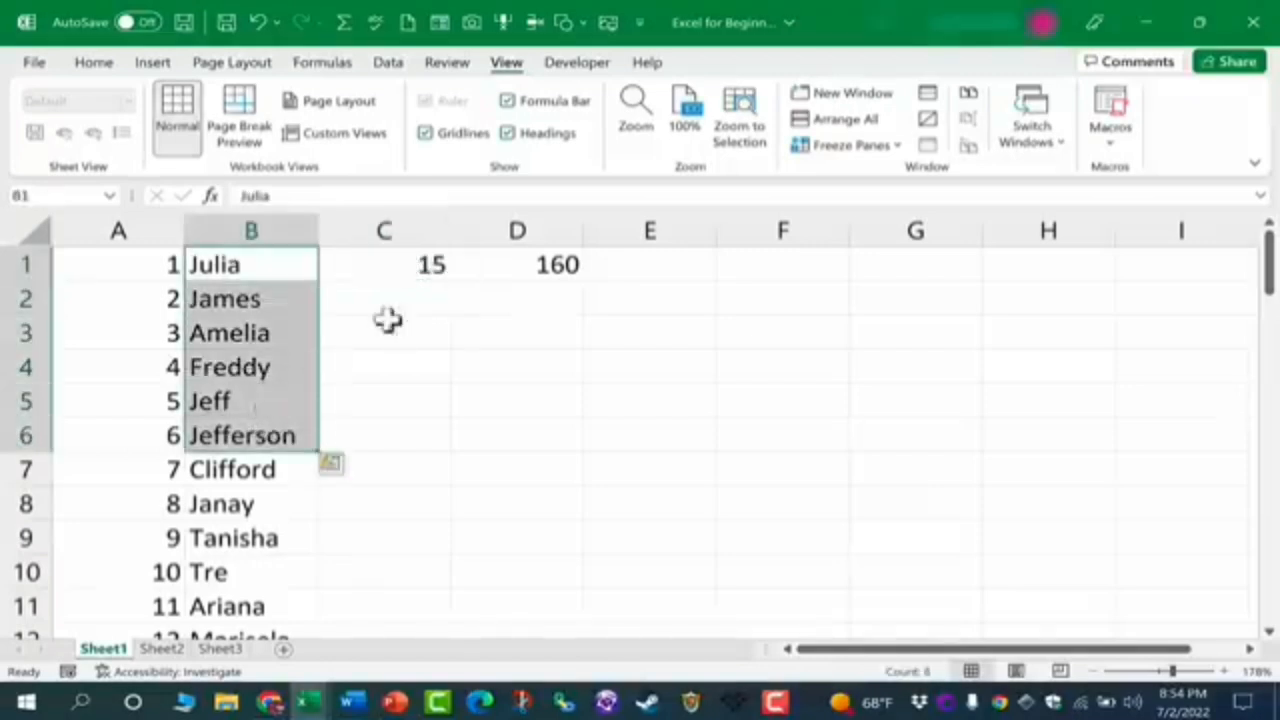
Step: Copy the 15 in cell C1 and paste it into cell C2 directly below
{"action": "left_click", "coordinate": [403, 265]}
{"action": "key", "text": "ctrl+c"}
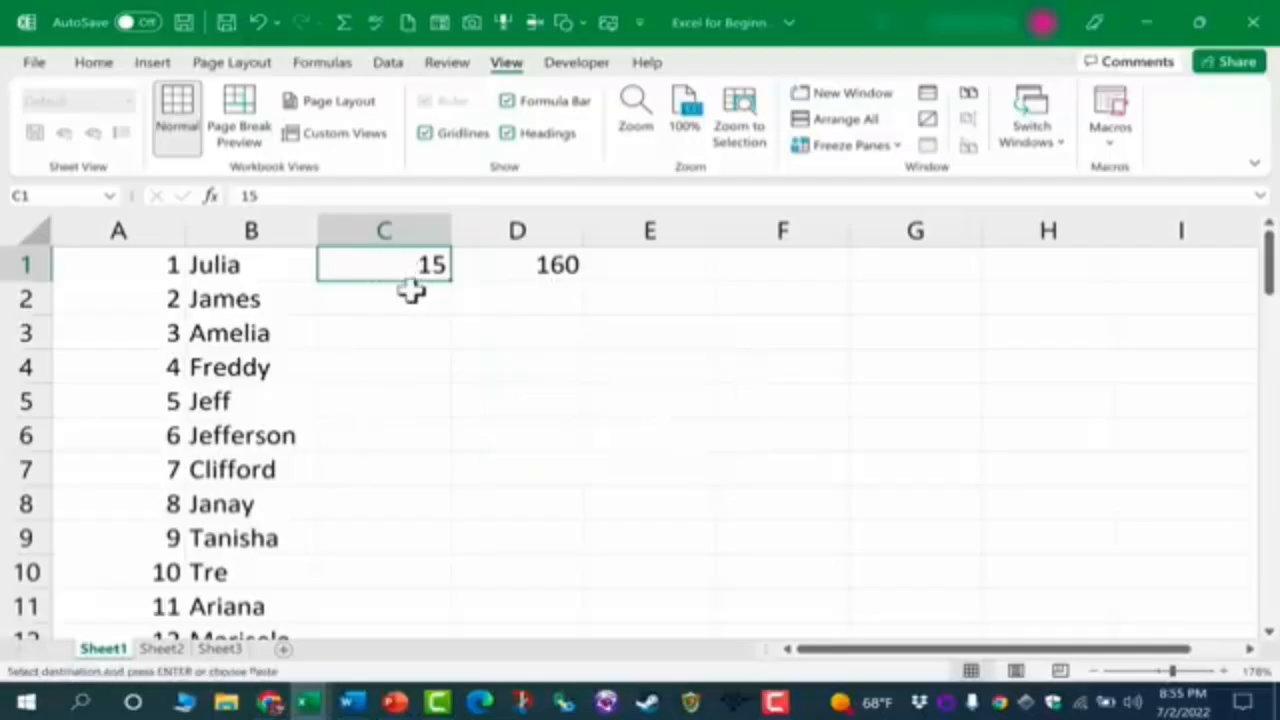
{"action": "left_click", "coordinate": [101, 60]}
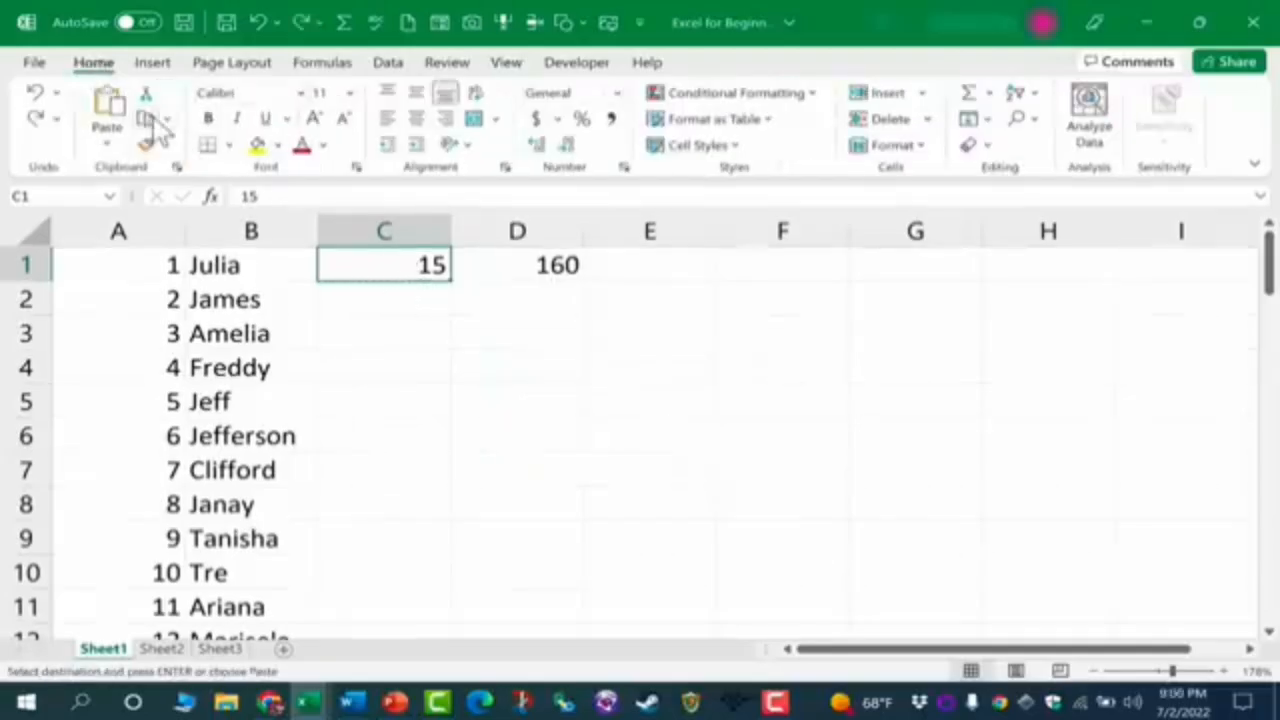
{"action": "right_click", "coordinate": [430, 265]}
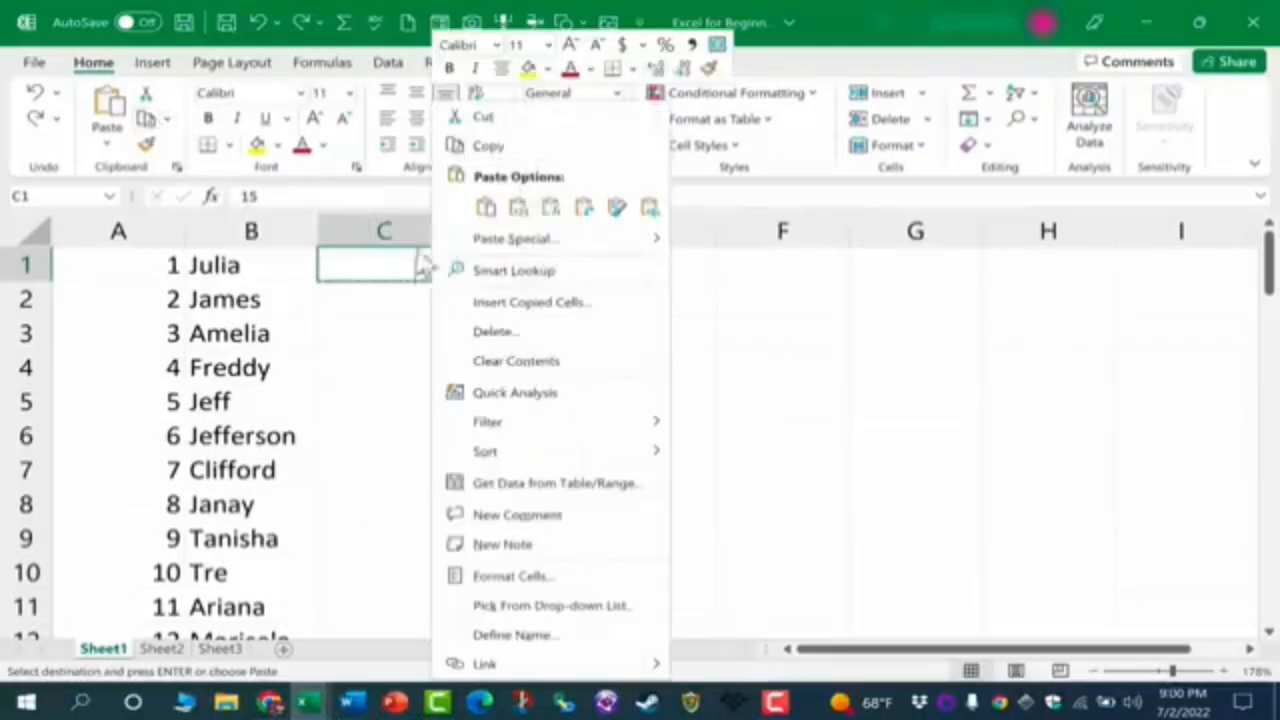
{"action": "left_click", "coordinate": [420, 265]}
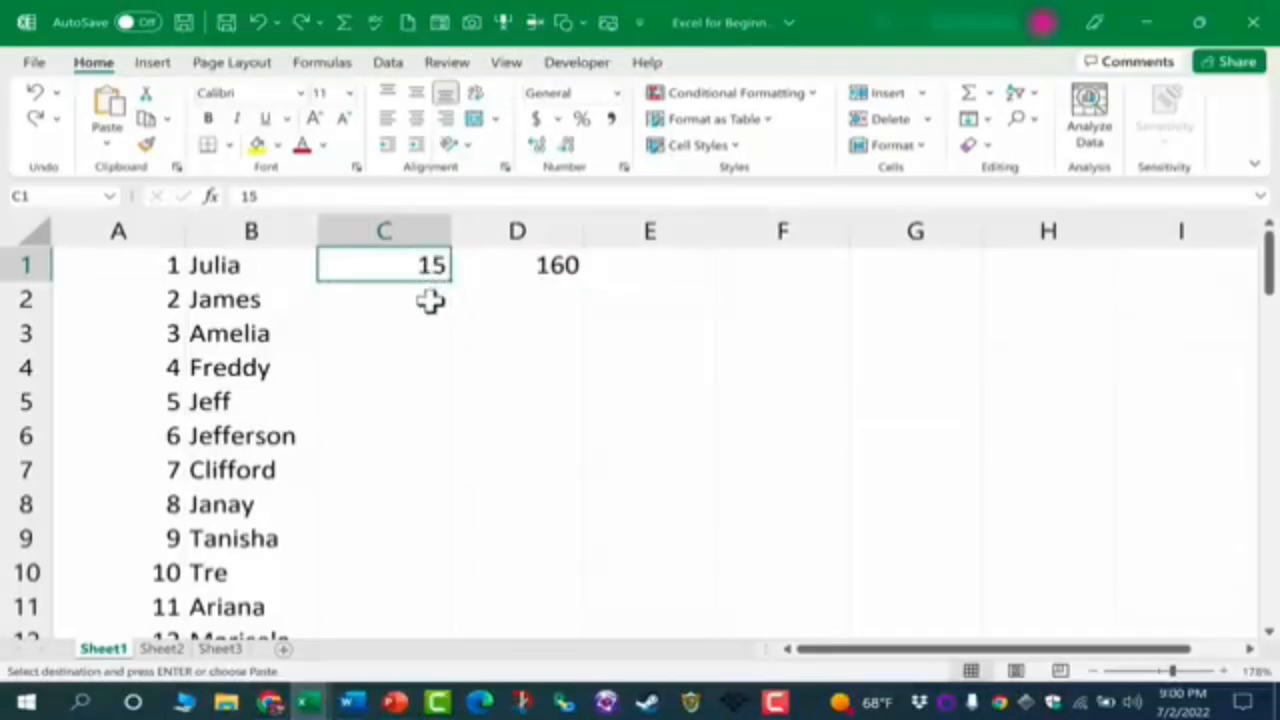
{"action": "left_click", "coordinate": [430, 300]}
{"action": "key", "text": "ctrl+v"}
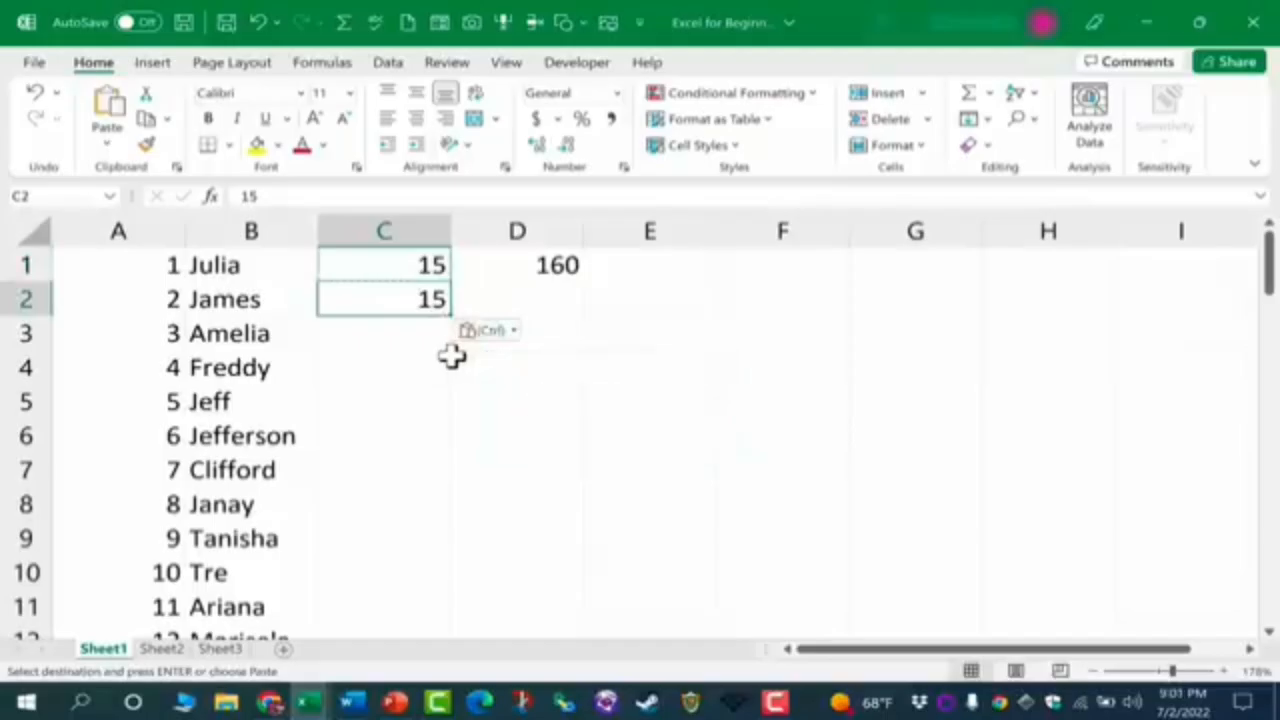
Step: Paste the copied 15 into cells C3, C4 and C5, one cell at a time
{"action": "left_click", "coordinate": [403, 336]}
{"action": "key", "text": "ctrl+v"}
{"action": "left_click", "coordinate": [413, 358]}
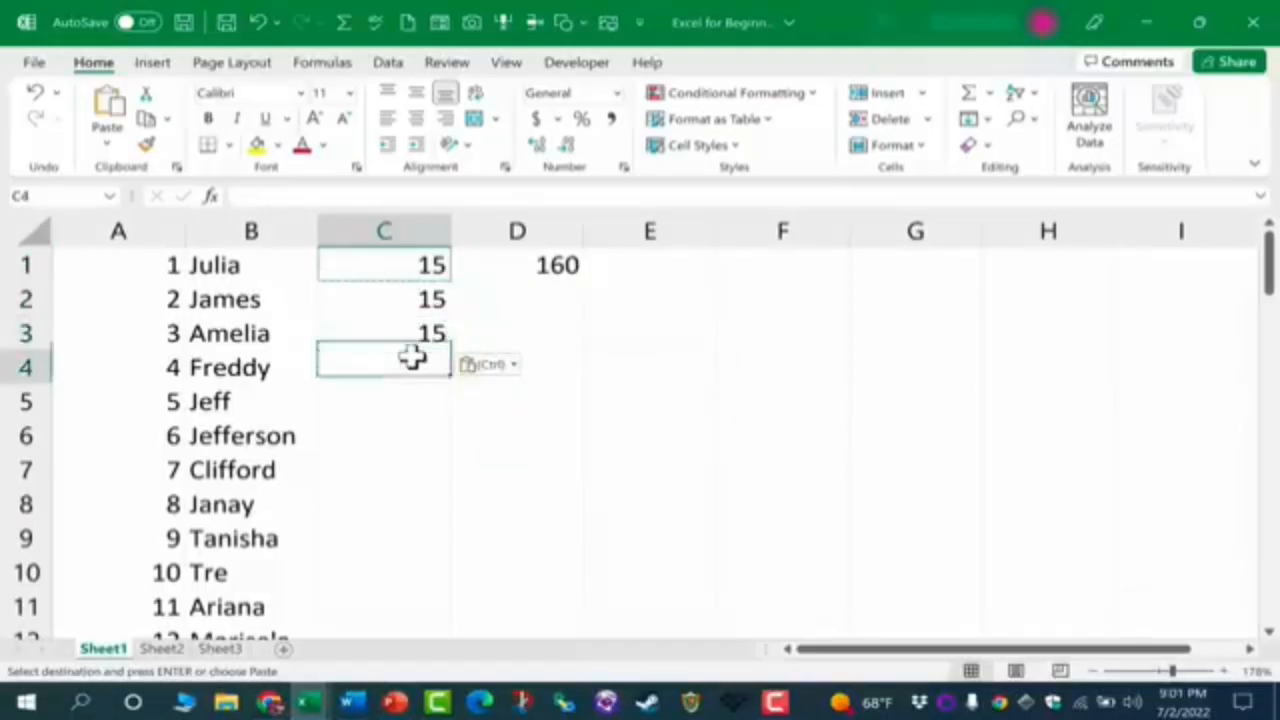
{"action": "key", "text": "ctrl+v"}
{"action": "left_click", "coordinate": [418, 403]}
{"action": "key", "text": "ctrl+v"}
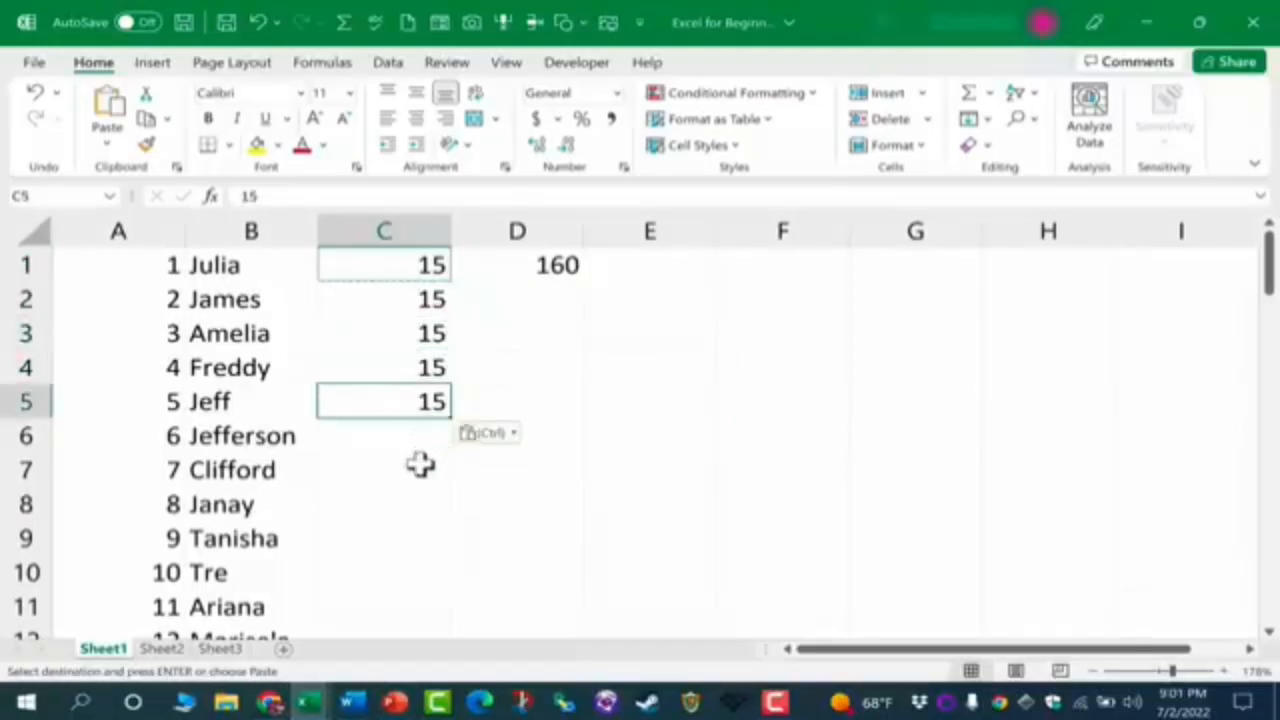
Step: Fill the 15 from cell C5 down column C beside the remaining names in the list
{"action": "left_click", "coordinate": [420, 465]}
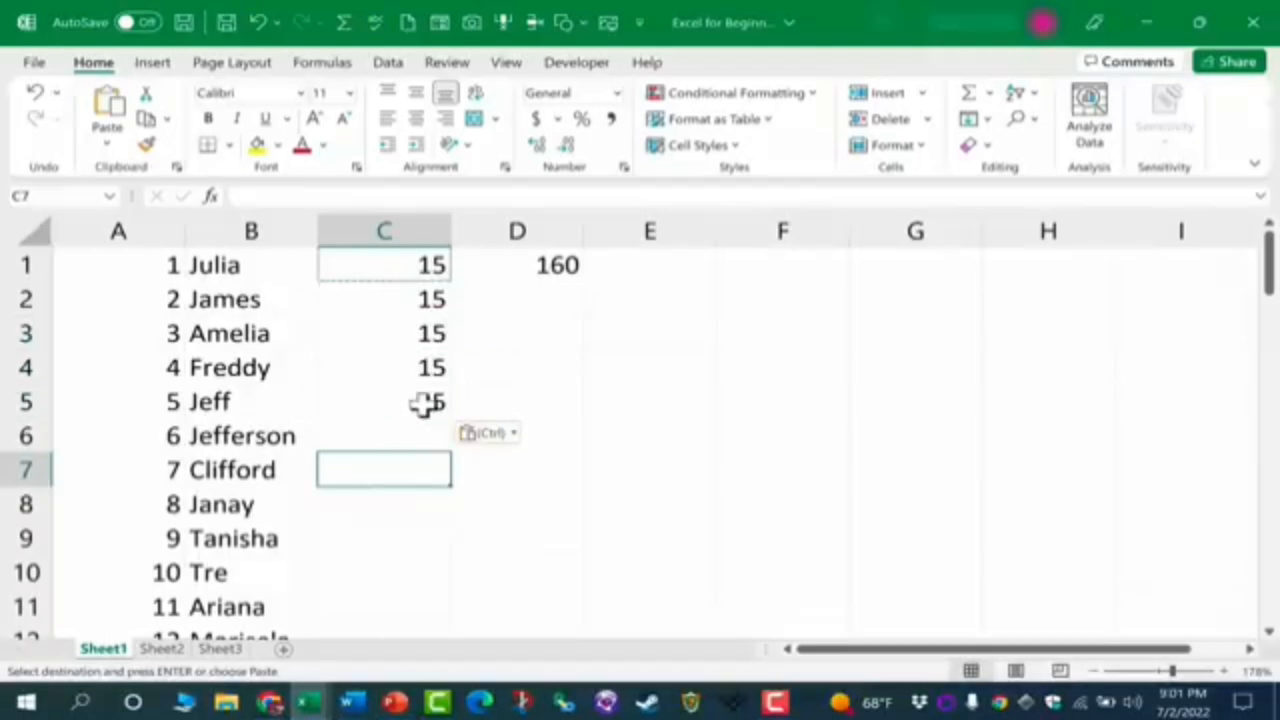
{"action": "left_click", "coordinate": [425, 403]}
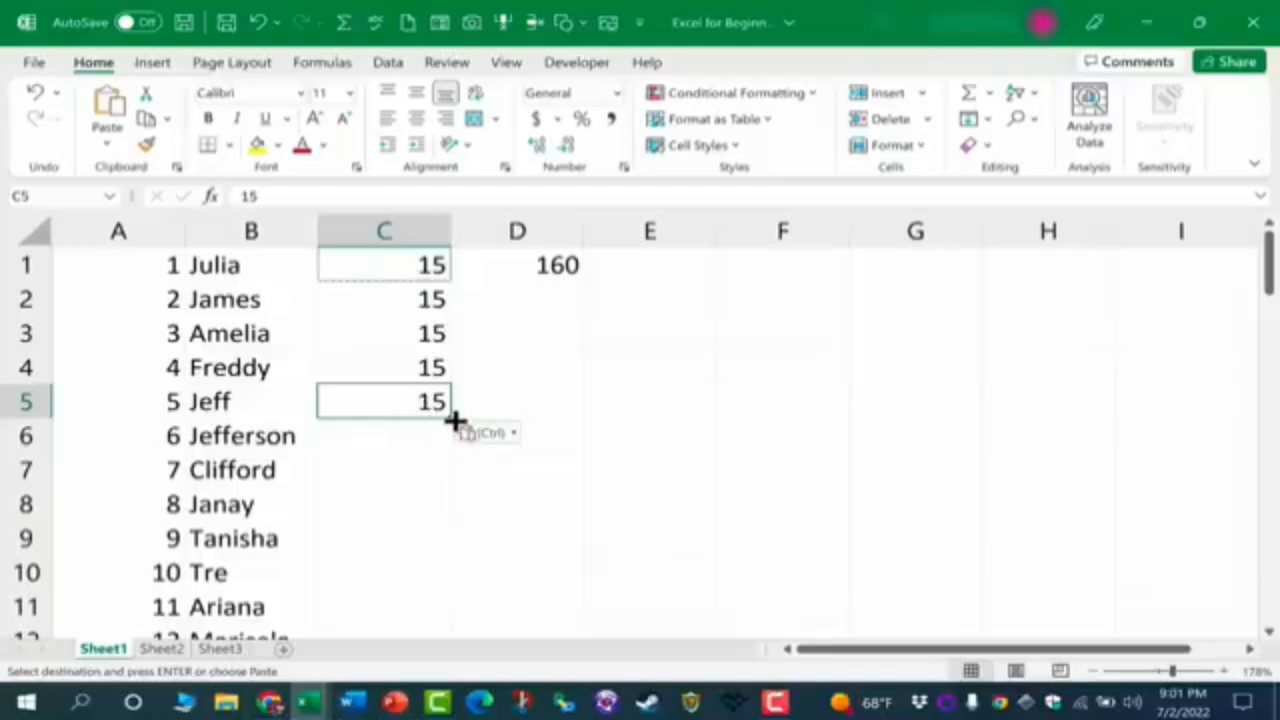
{"action": "left_click_drag", "start_coordinate": [452, 418], "coordinate": [420, 527]}
{"action": "scroll", "coordinate": [540, 440], "scroll_direction": "up", "scroll_amount": 7}
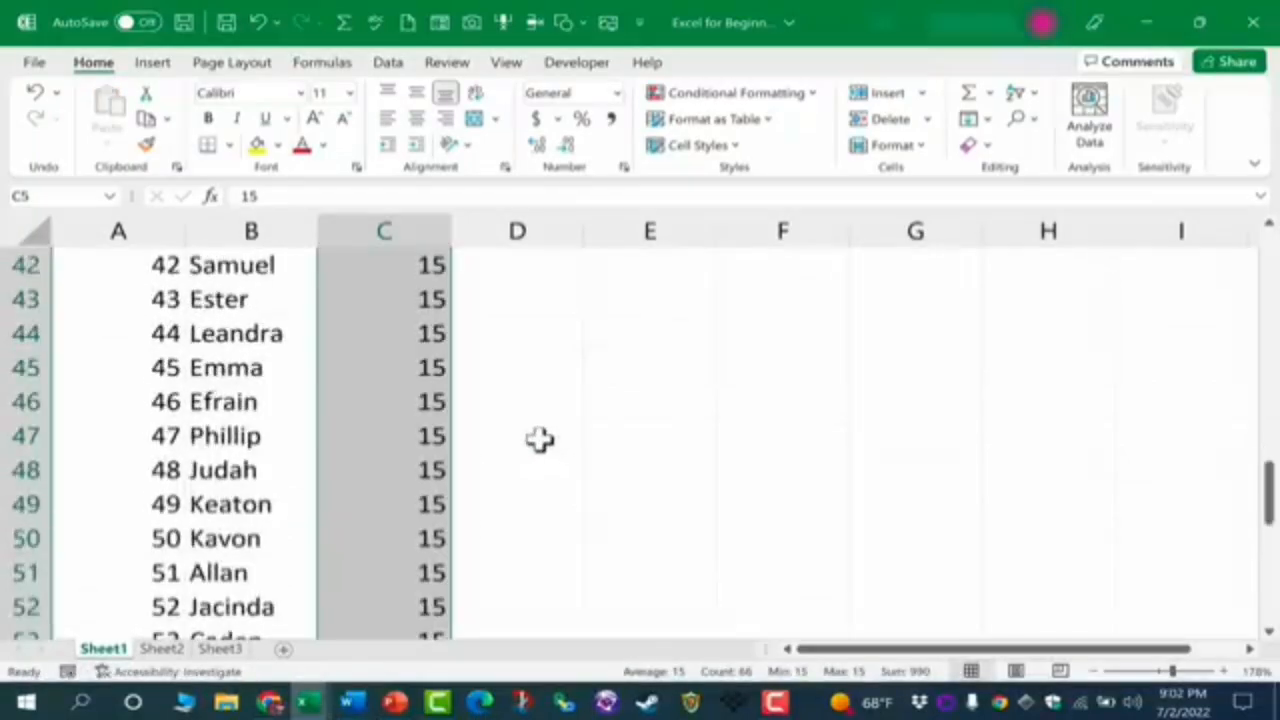
{"action": "scroll", "coordinate": [540, 440], "scroll_direction": "up", "scroll_amount": 14}
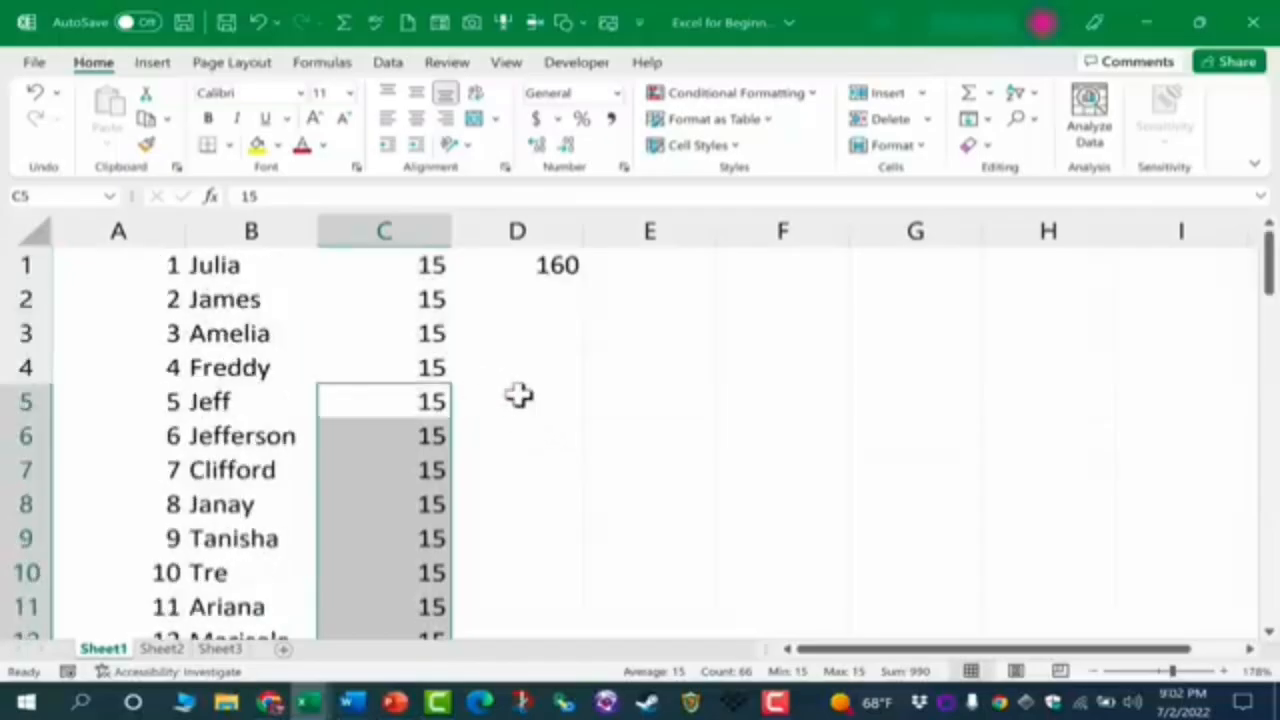
{"action": "left_click", "coordinate": [519, 398]}
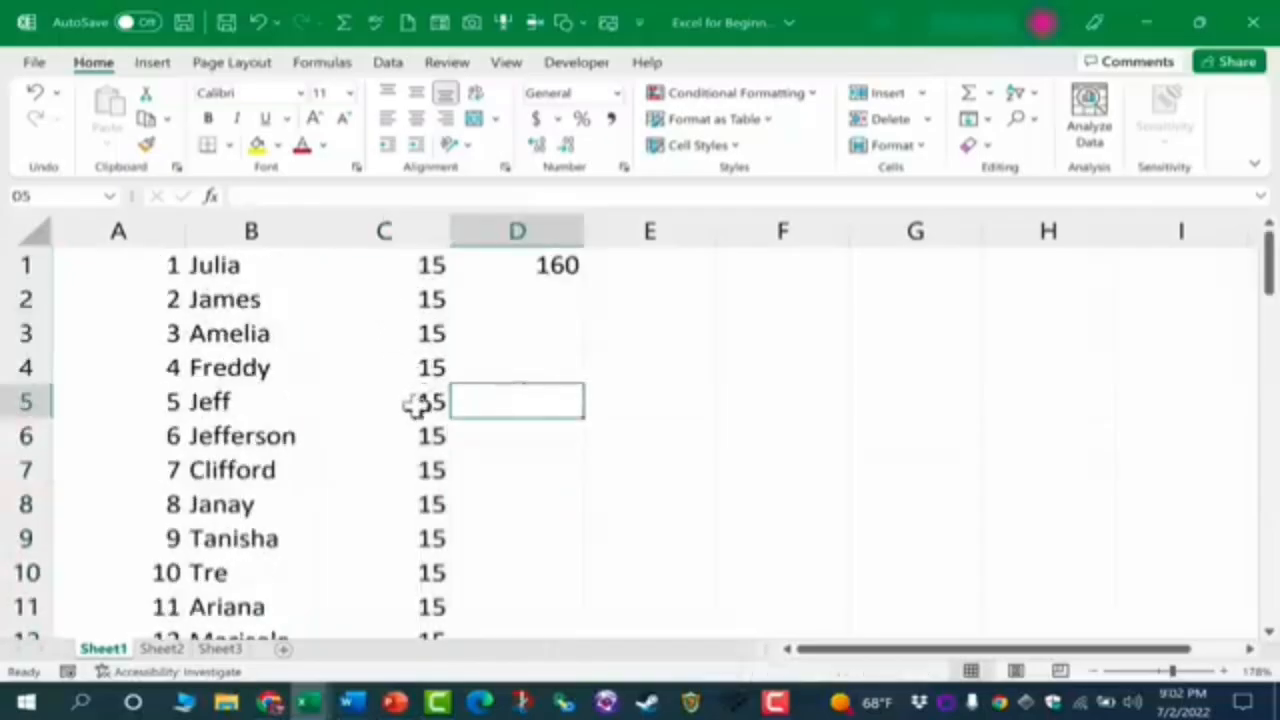
Step: Replace the value in cell C3 with 16
{"action": "left_click", "coordinate": [420, 338]}
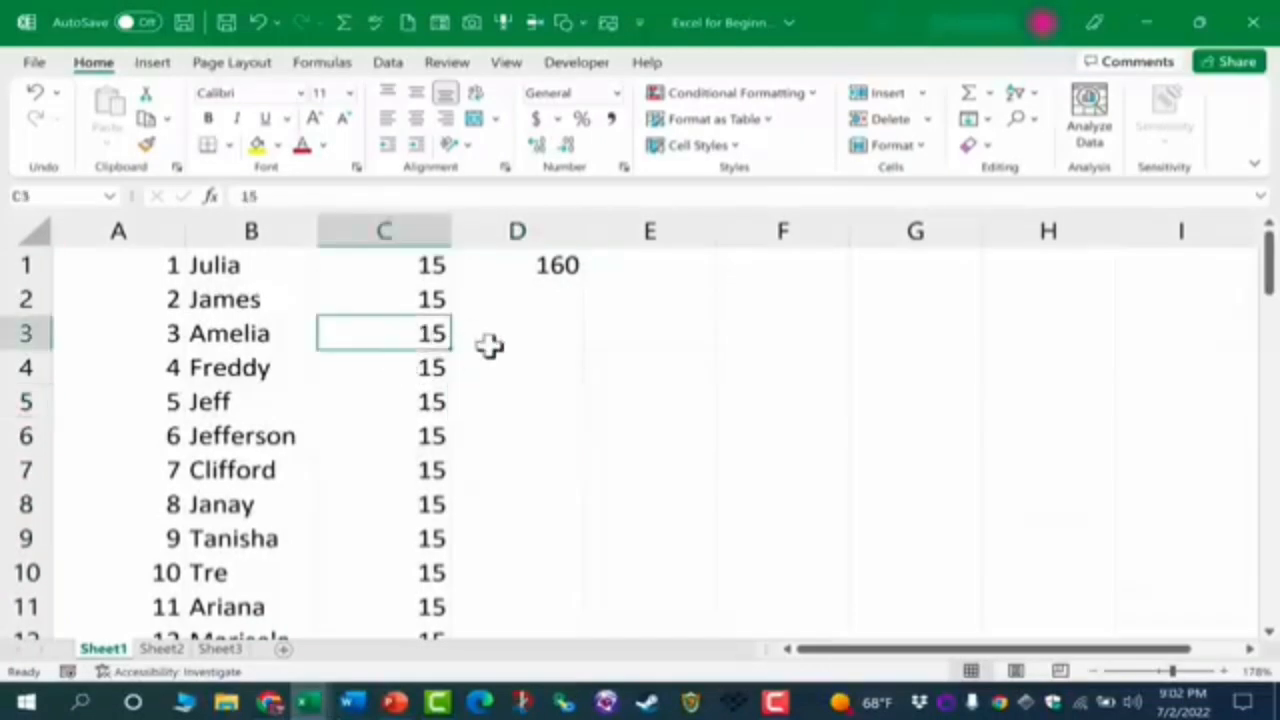
{"action": "type", "text": "16"}
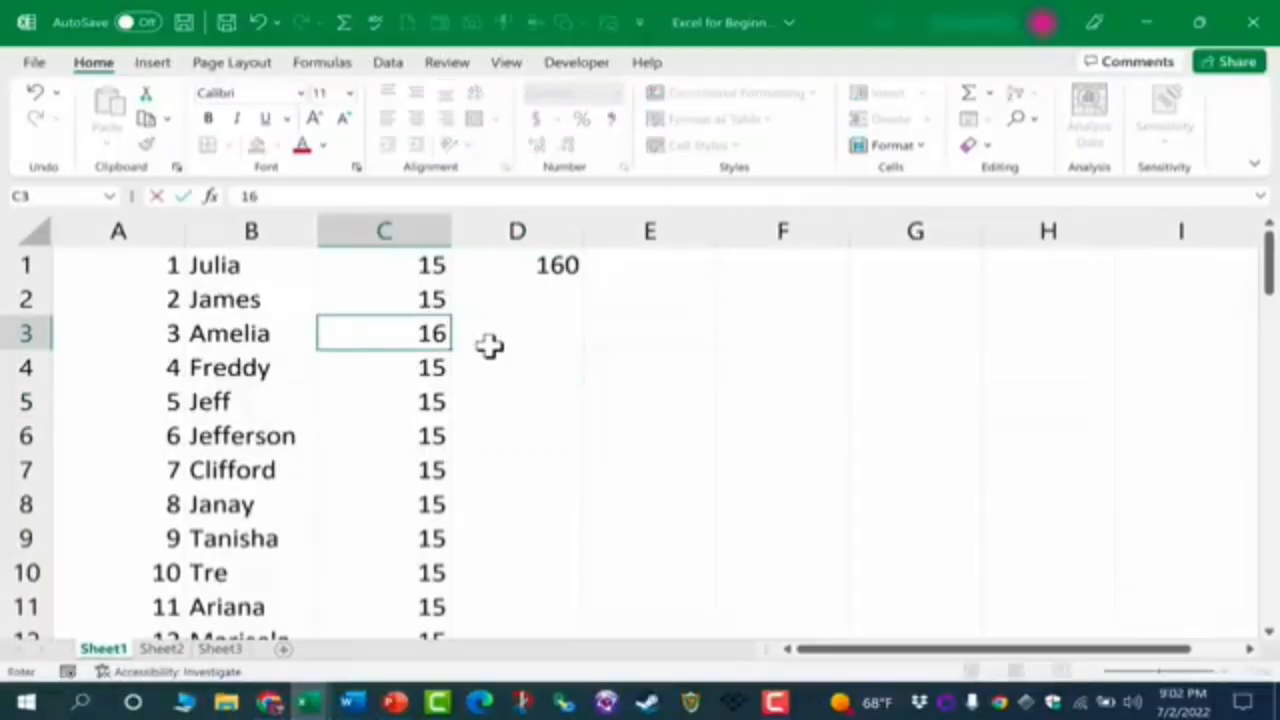
{"action": "key", "text": "Return"}
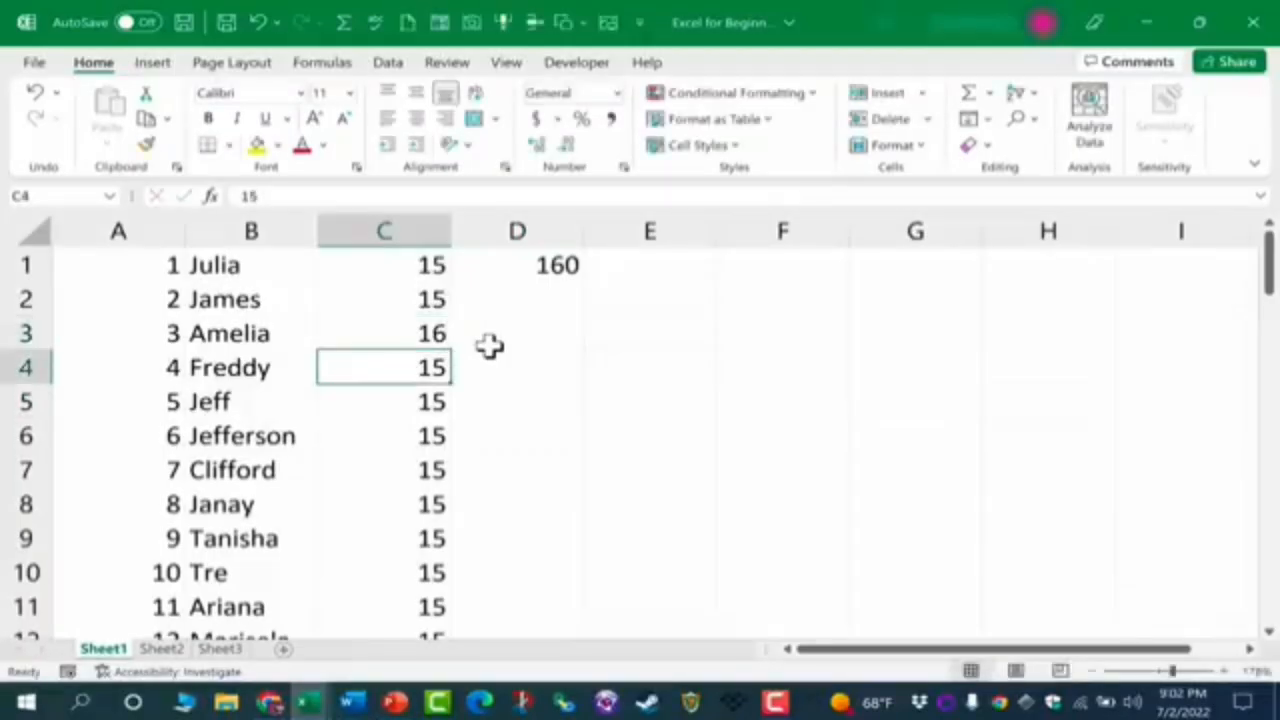
{"action": "left_click", "coordinate": [412, 340]}
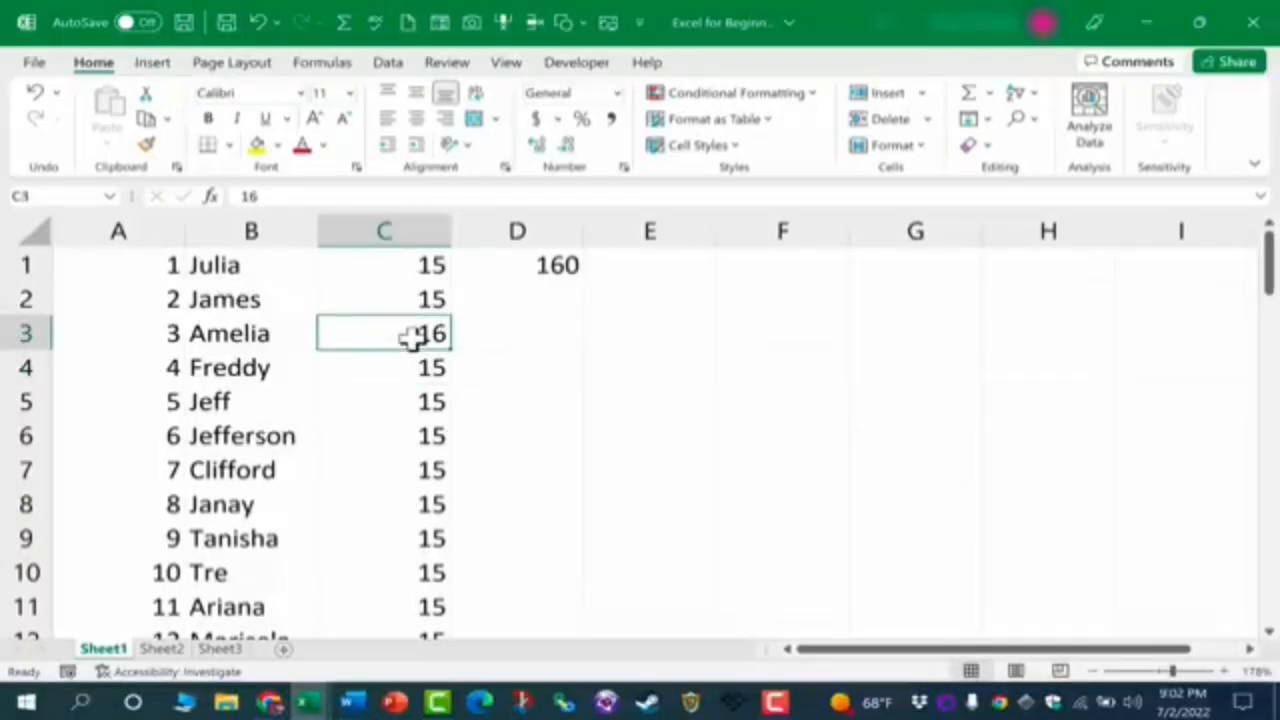
{"action": "key", "text": "BackSpace"}
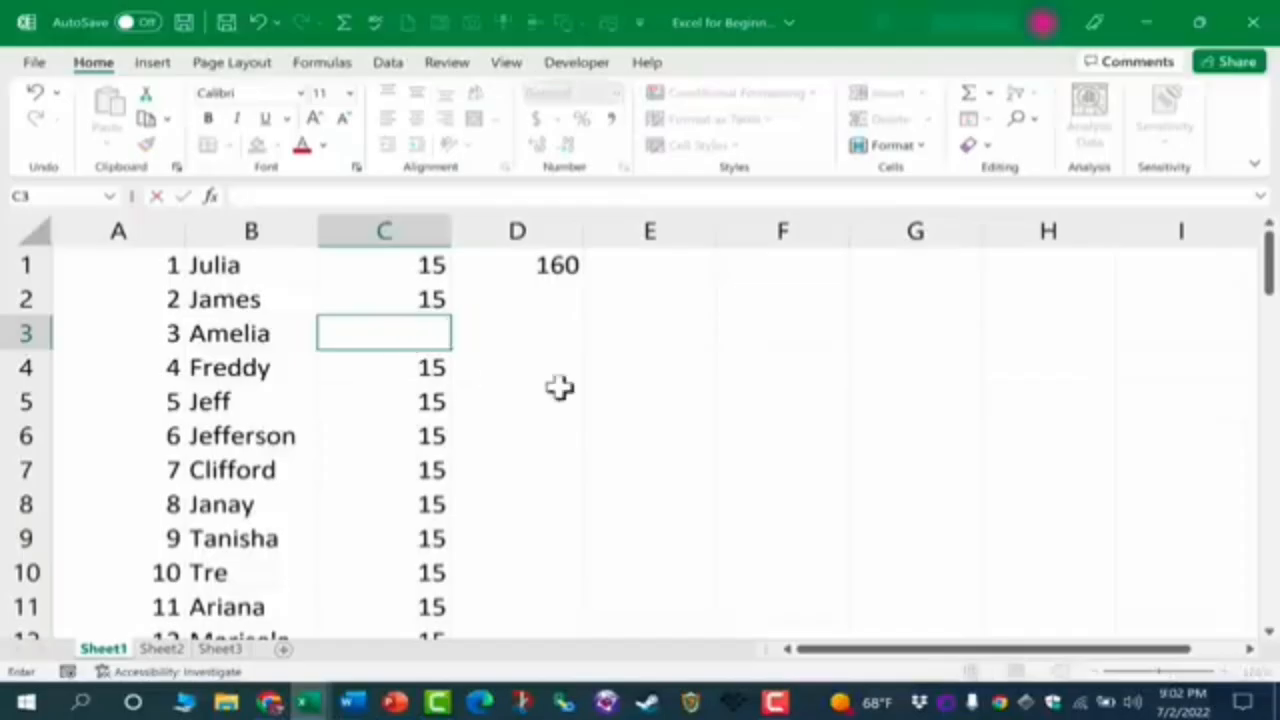
{"action": "key", "text": "Escape"}
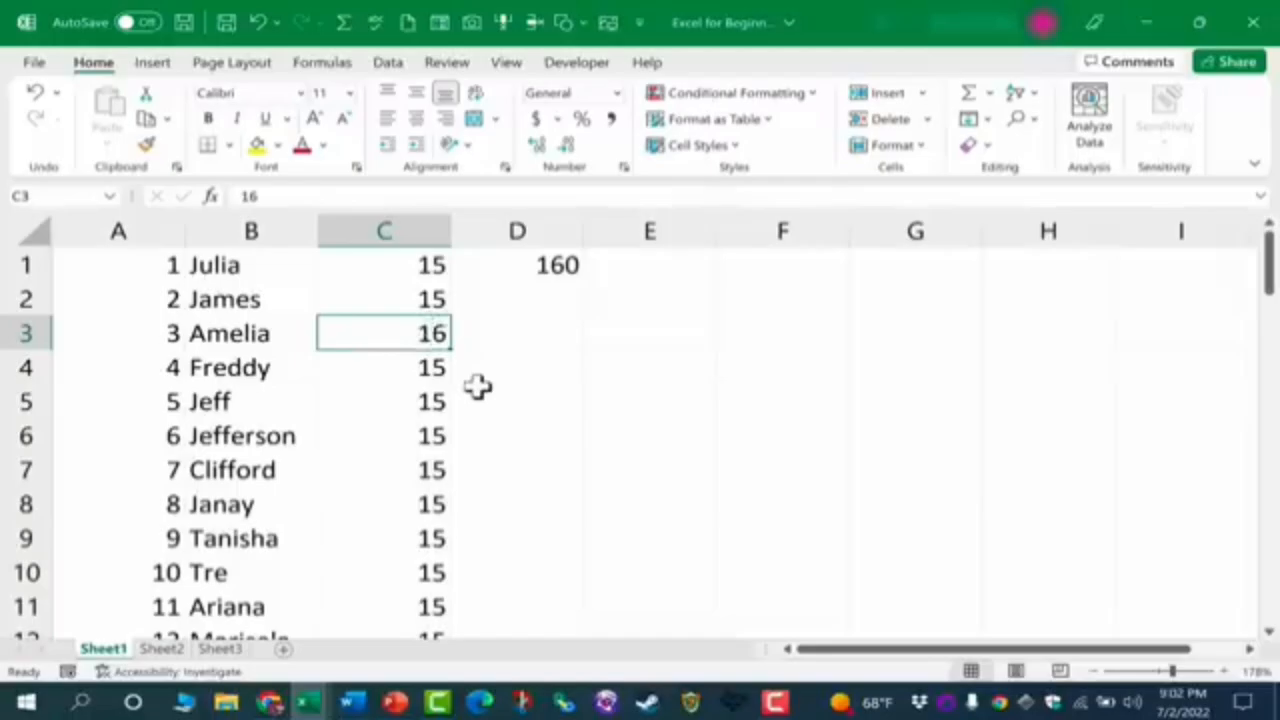
{"action": "right_click", "coordinate": [435, 338]}
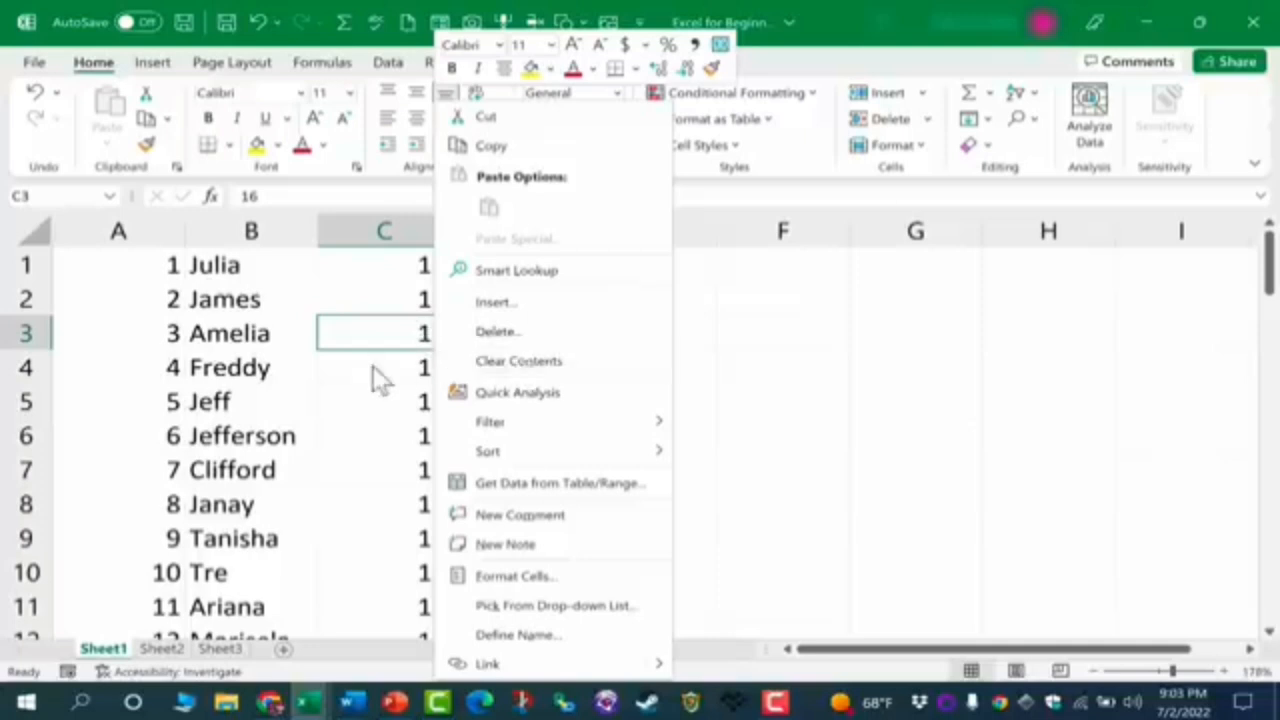
{"action": "left_click", "coordinate": [413, 337]}
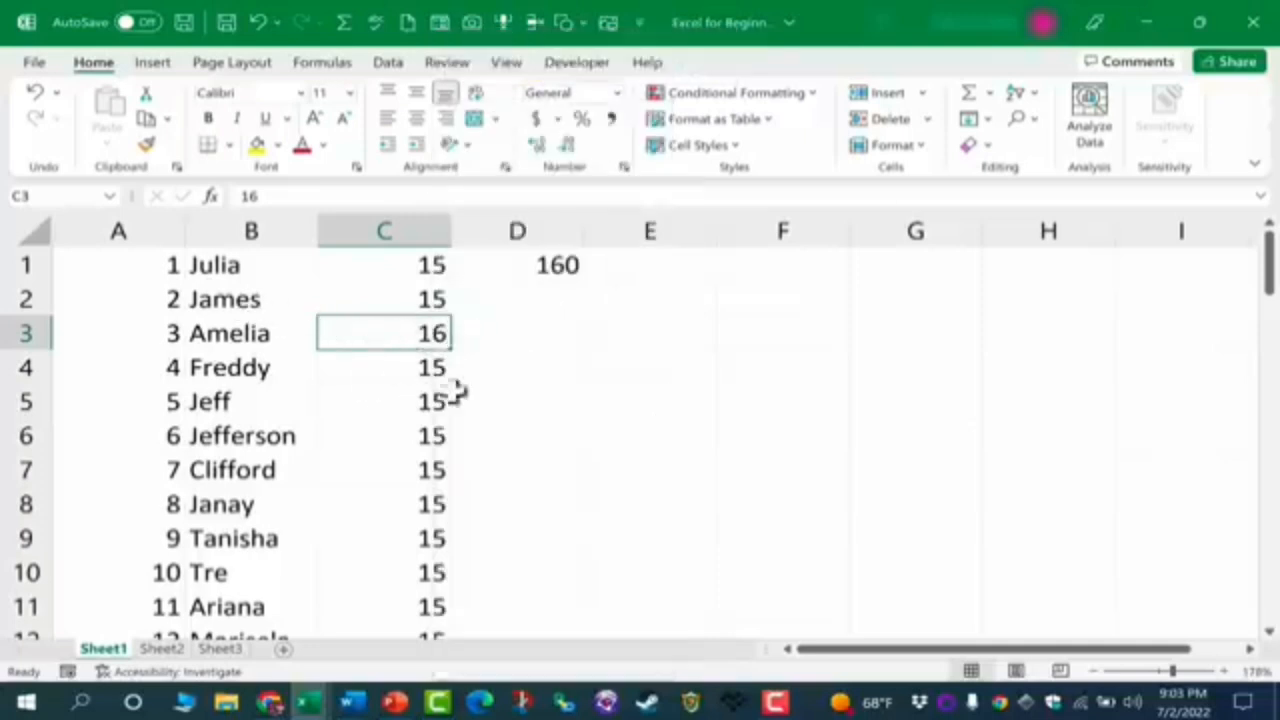
Step: Clear everything from cells B2 to D6 with Clear All, and undo the clearing
{"action": "left_click_drag", "start_coordinate": [250, 299], "coordinate": [500, 434]}
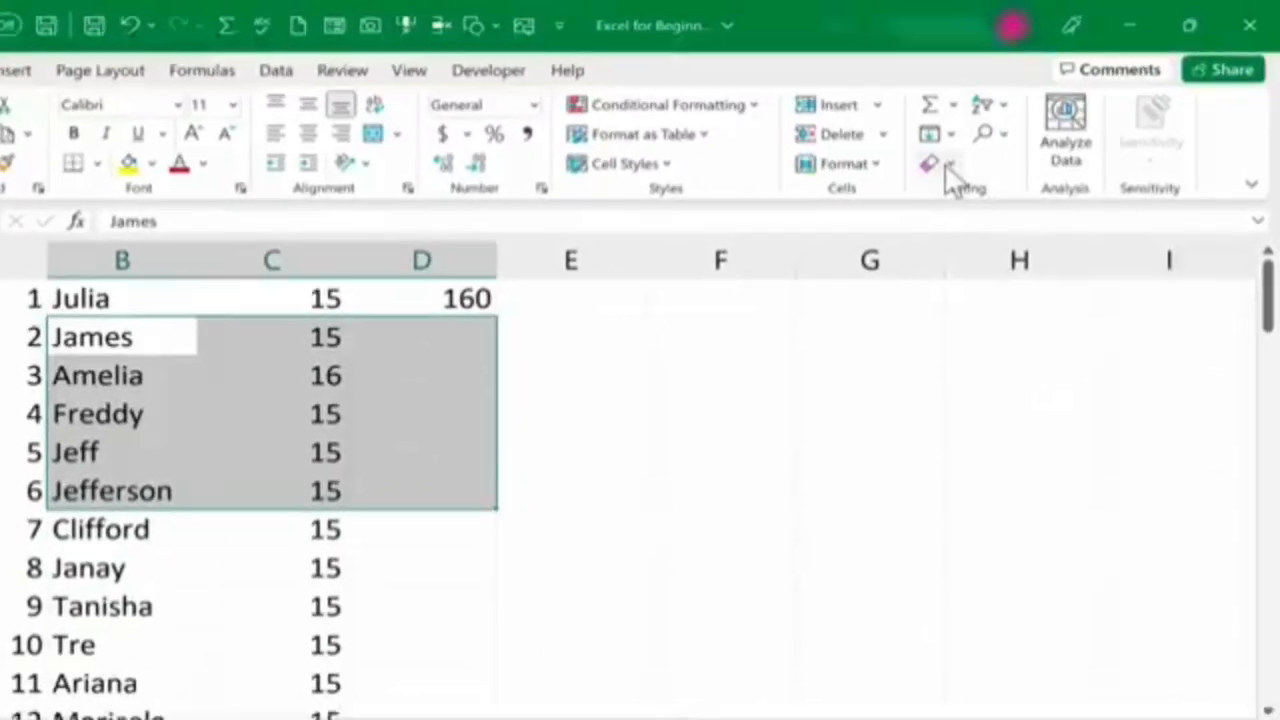
{"action": "left_click", "coordinate": [949, 166]}
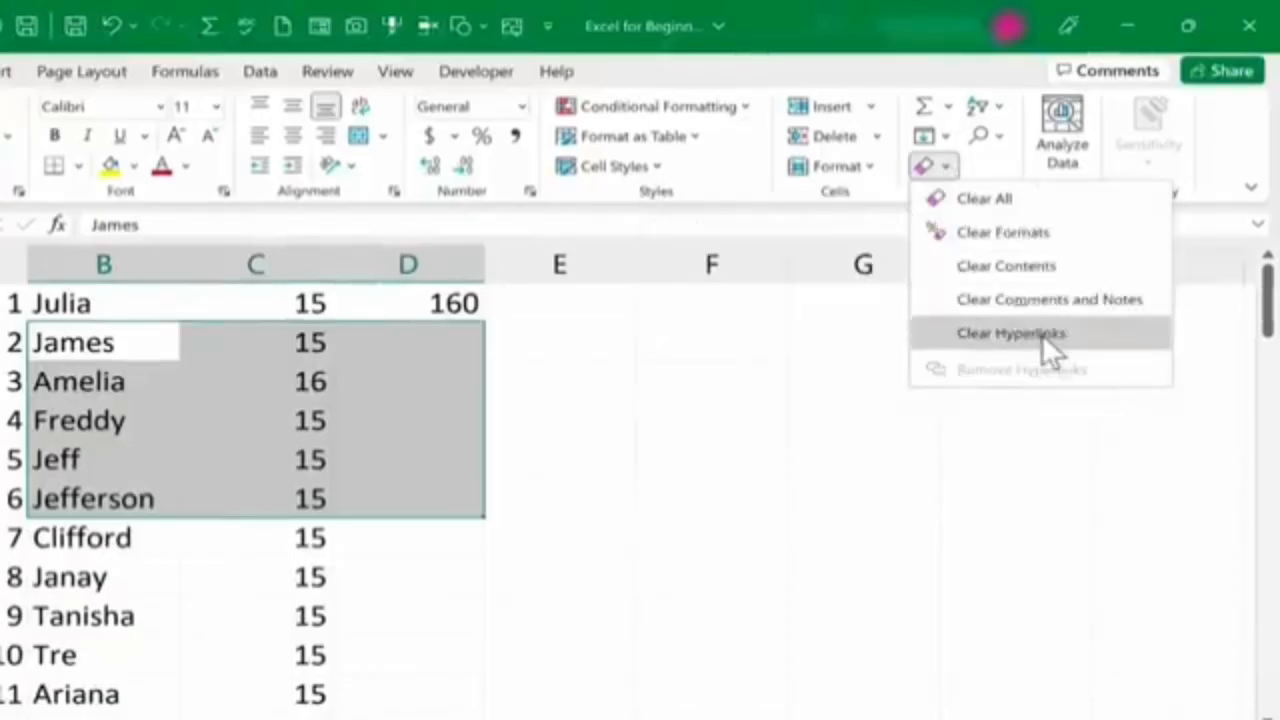
{"action": "left_click", "coordinate": [988, 197]}
{"action": "left_click", "coordinate": [655, 494]}
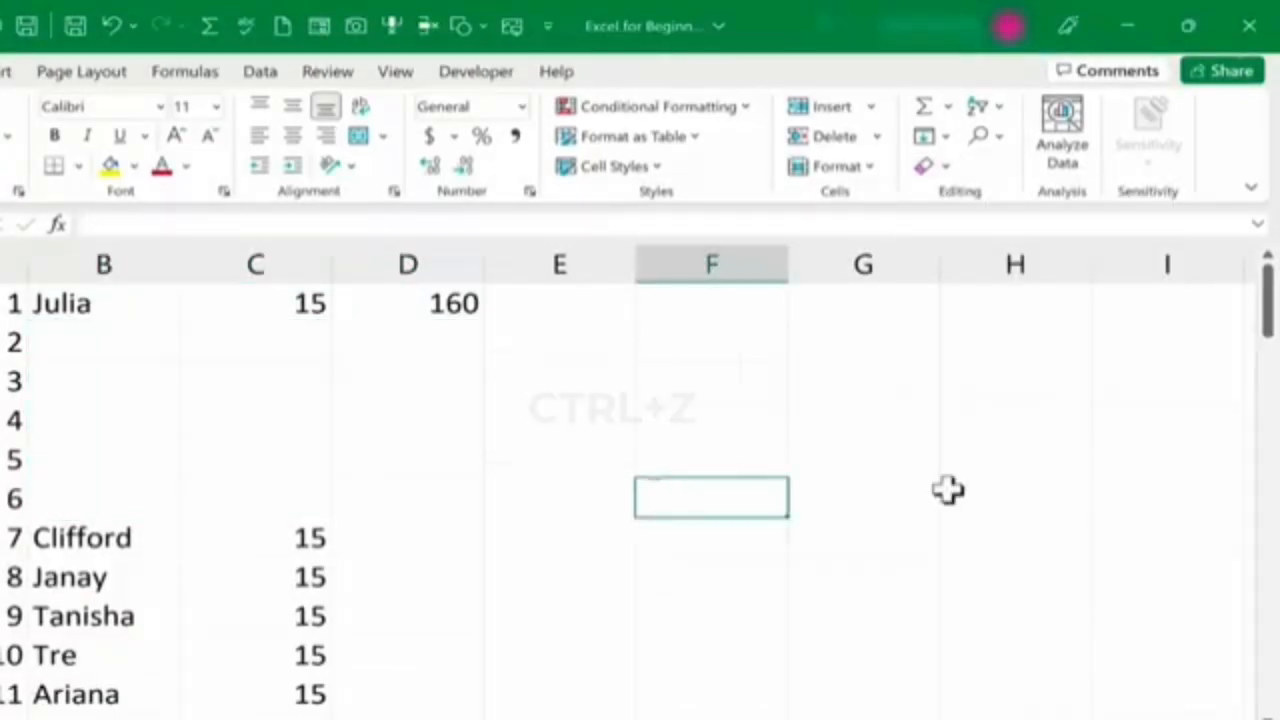
{"action": "key", "text": "ctrl+z"}
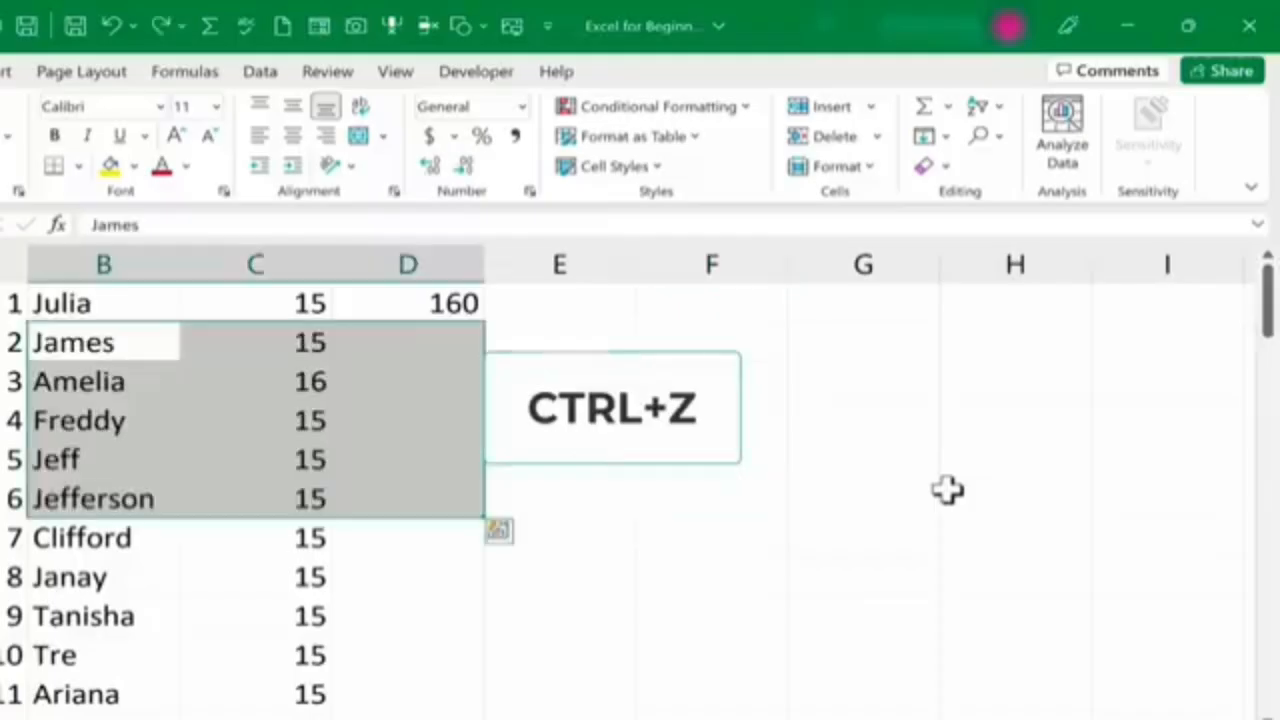
{"action": "left_click", "coordinate": [600, 489]}
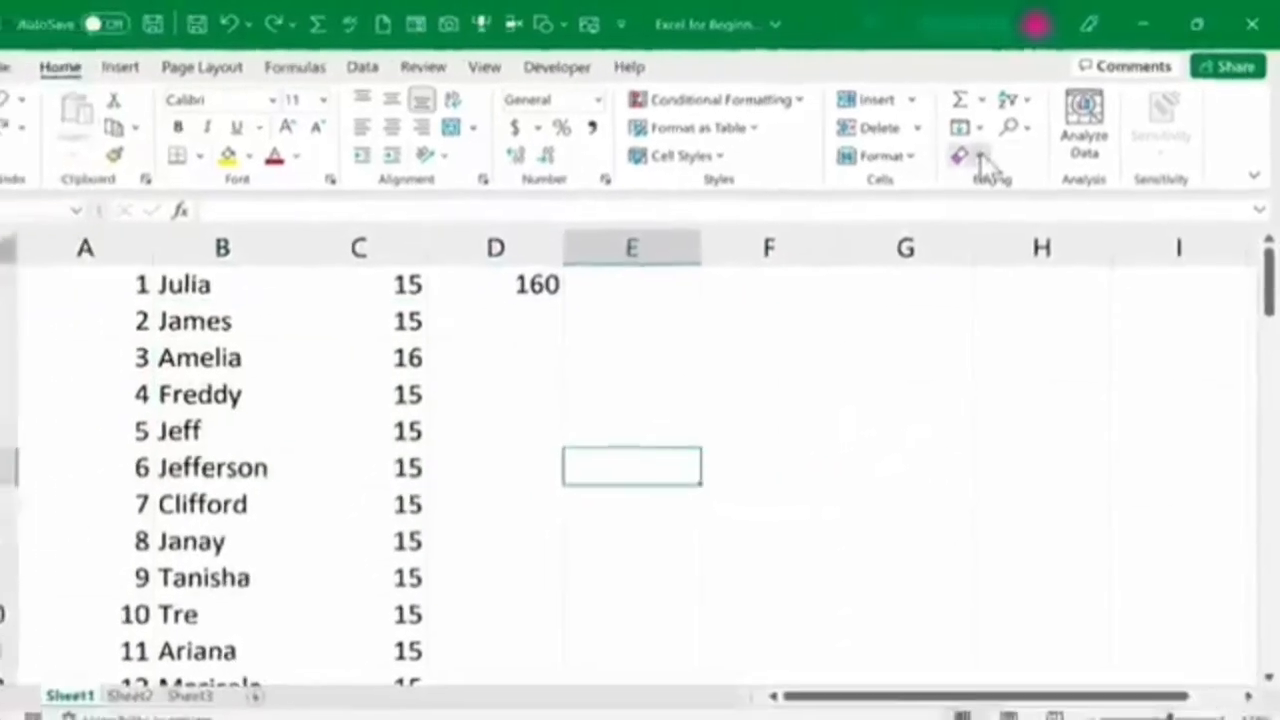
{"action": "left_click", "coordinate": [957, 163]}
{"action": "left_click", "coordinate": [962, 190]}
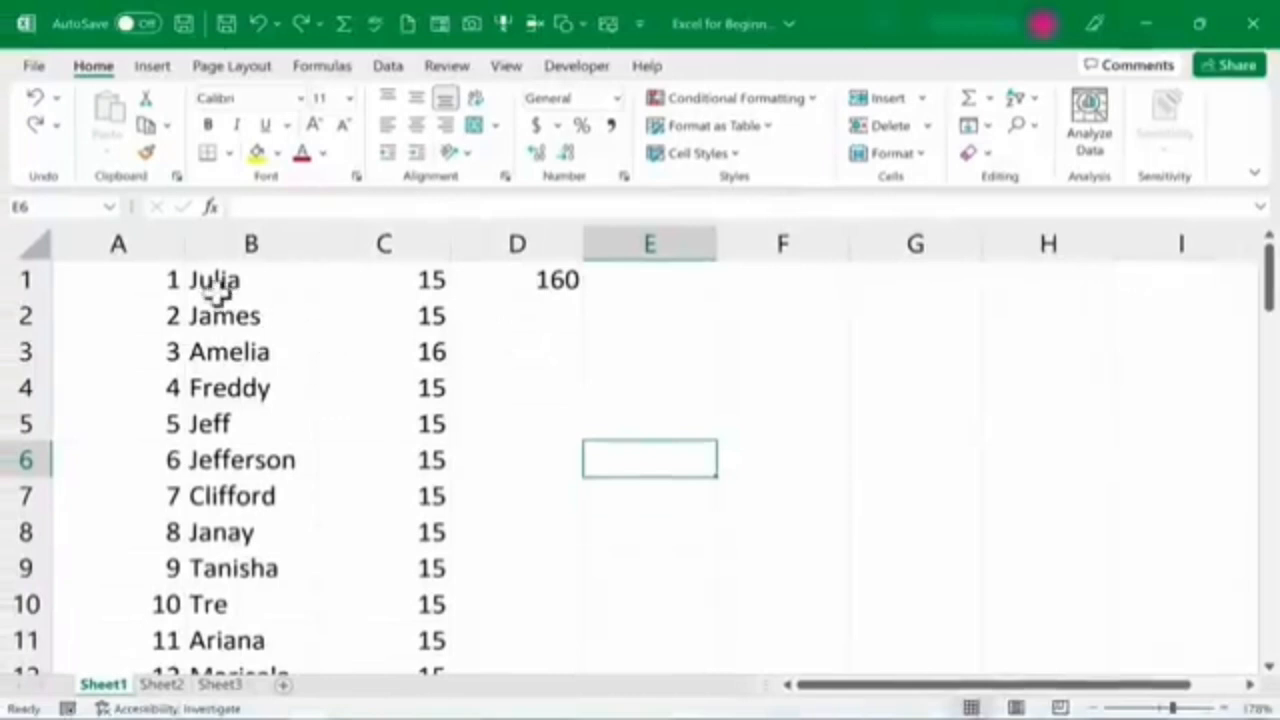
{"action": "left_click", "coordinate": [400, 289]}
{"action": "left_click", "coordinate": [521, 291]}
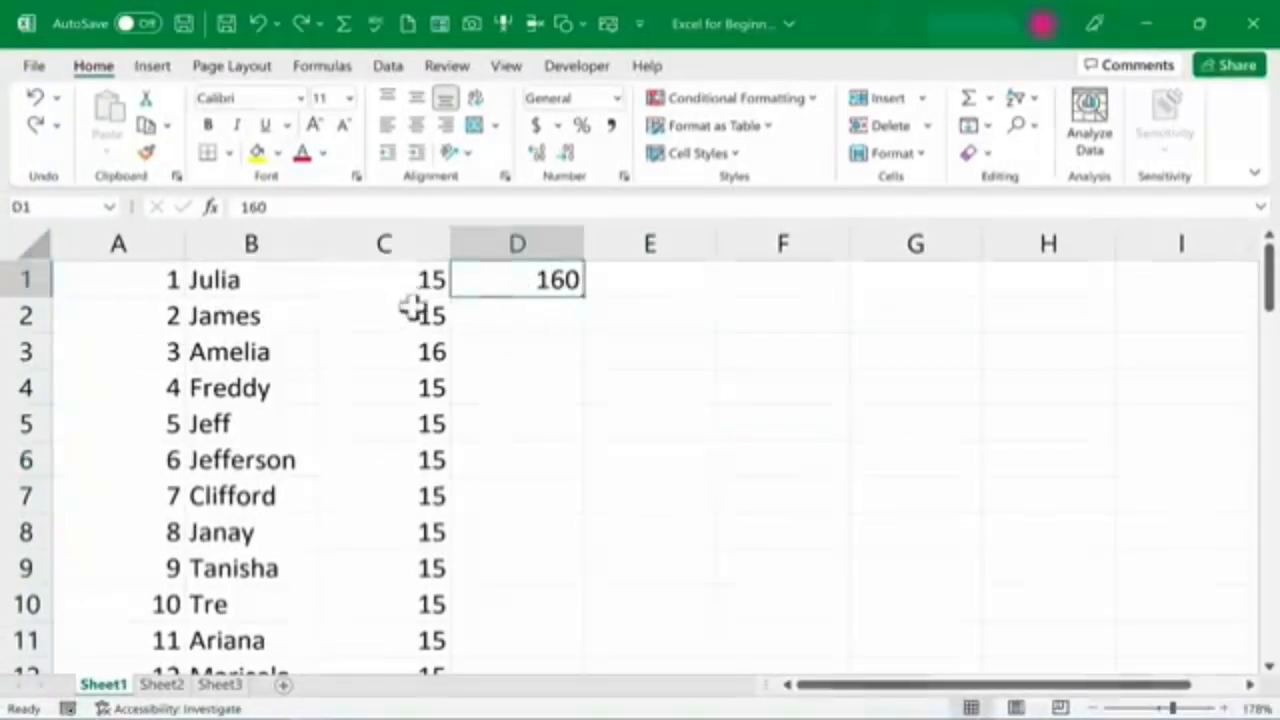
{"action": "left_click", "coordinate": [408, 350]}
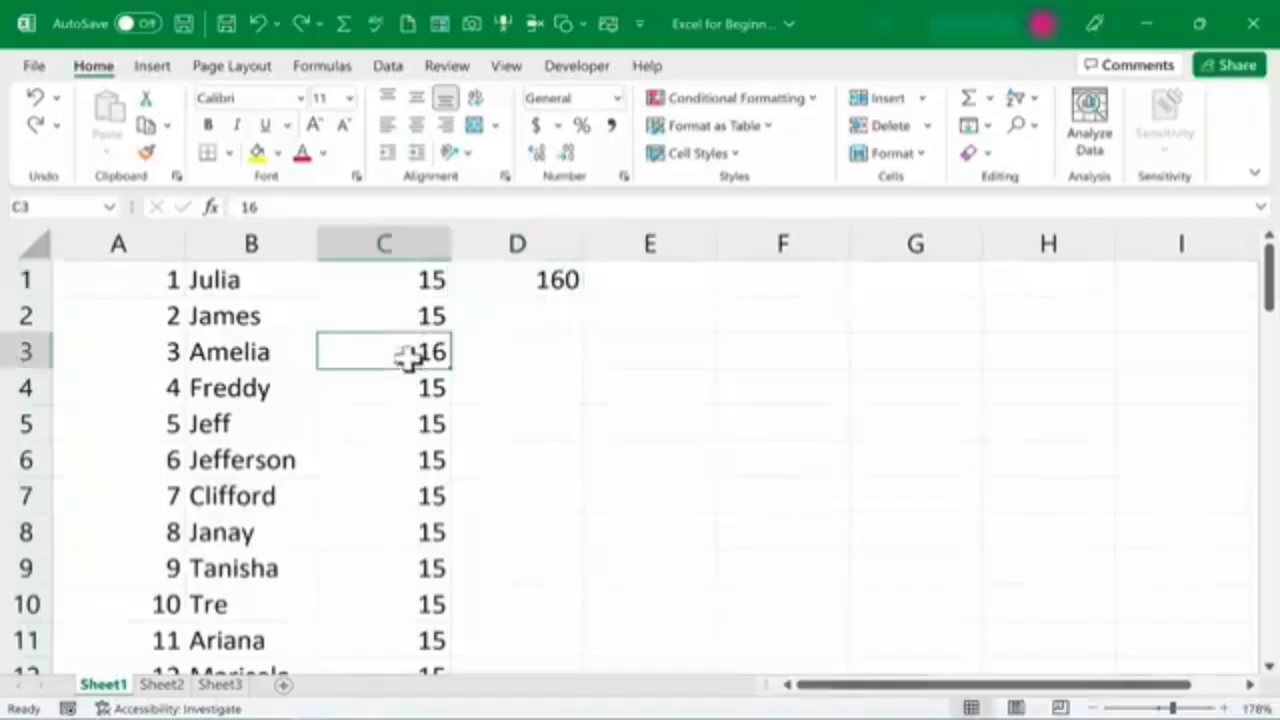
Step: Insert a blank row above the first row of data
{"action": "left_click", "coordinate": [541, 288]}
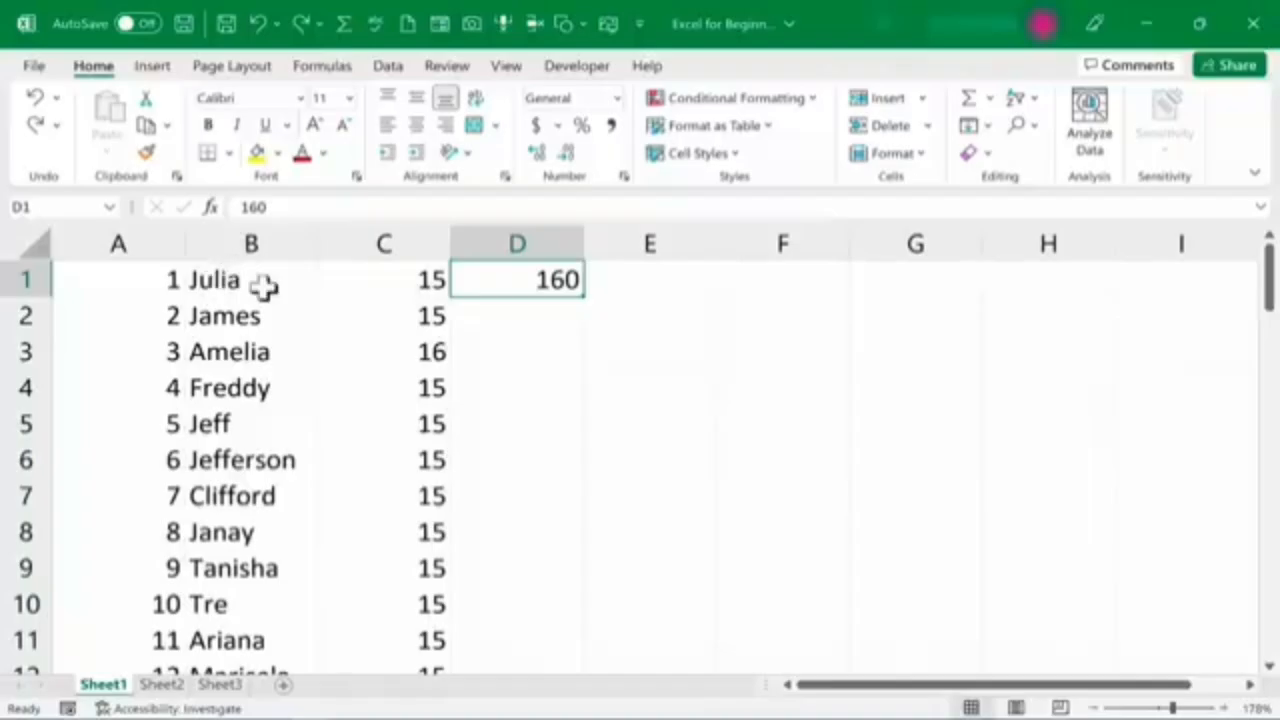
{"action": "left_click", "coordinate": [350, 316]}
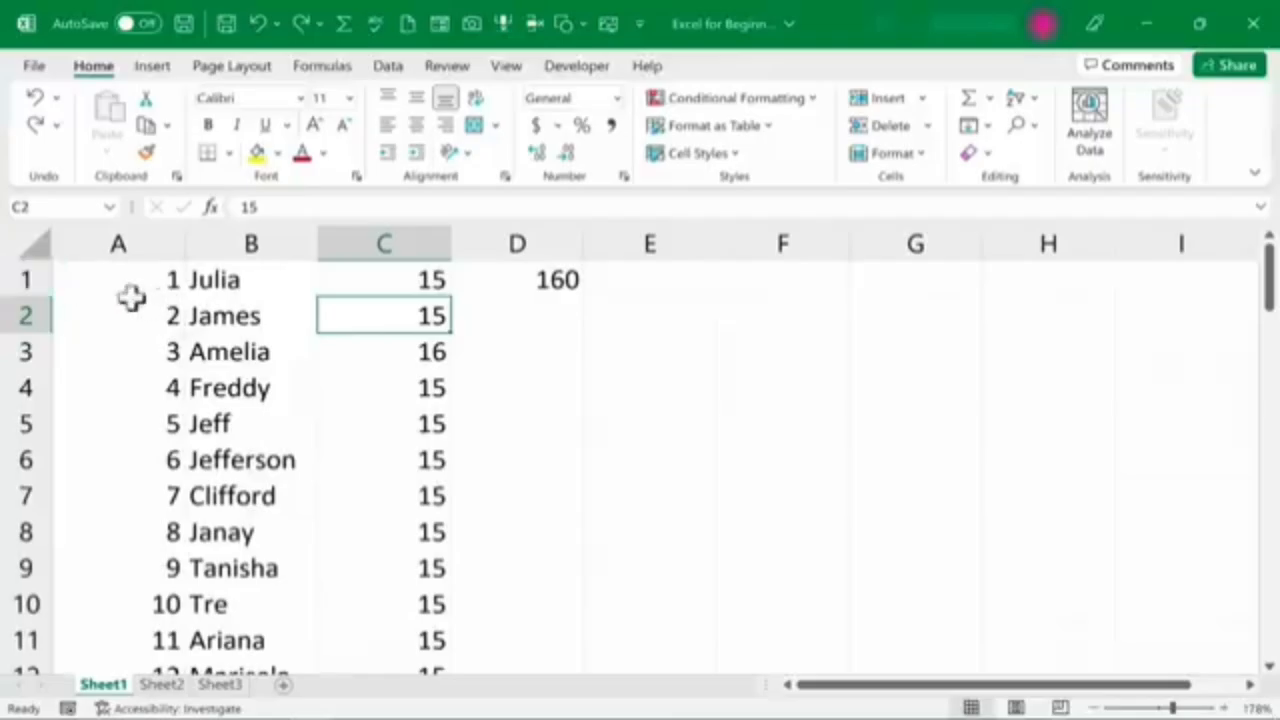
{"action": "right_click", "coordinate": [20, 280]}
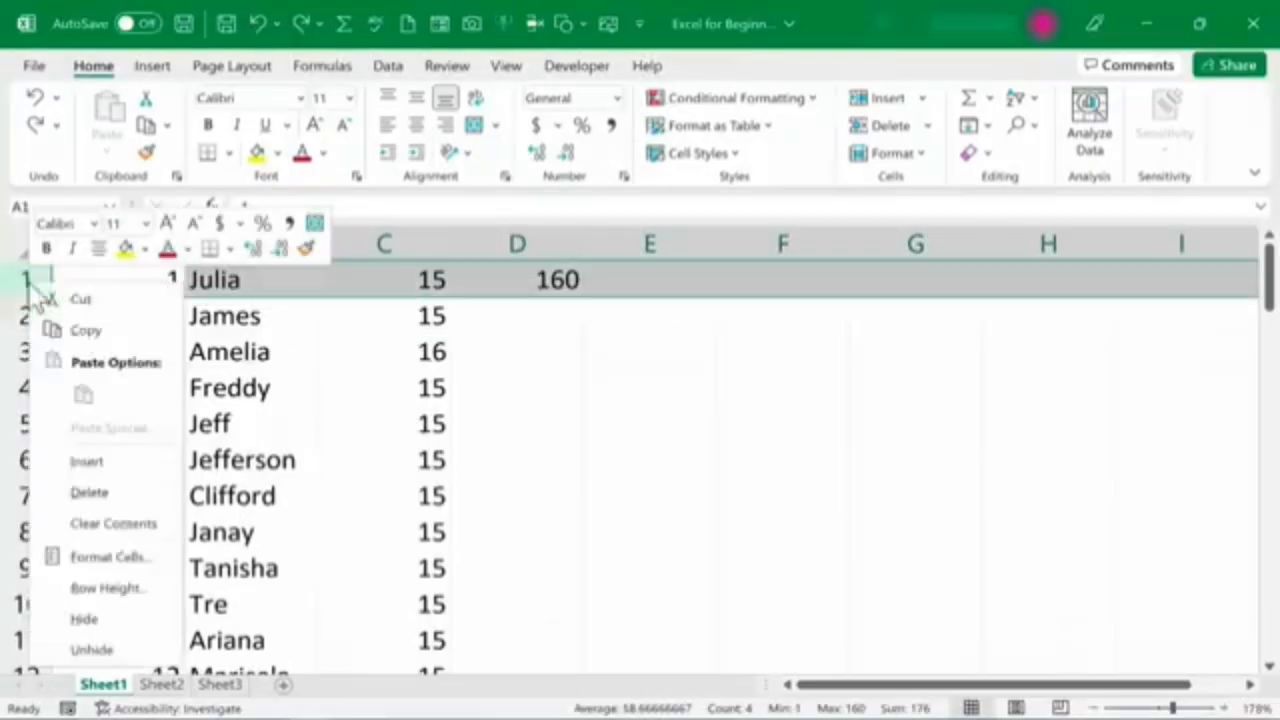
{"action": "left_click", "coordinate": [132, 461]}
{"action": "left_click", "coordinate": [215, 389]}
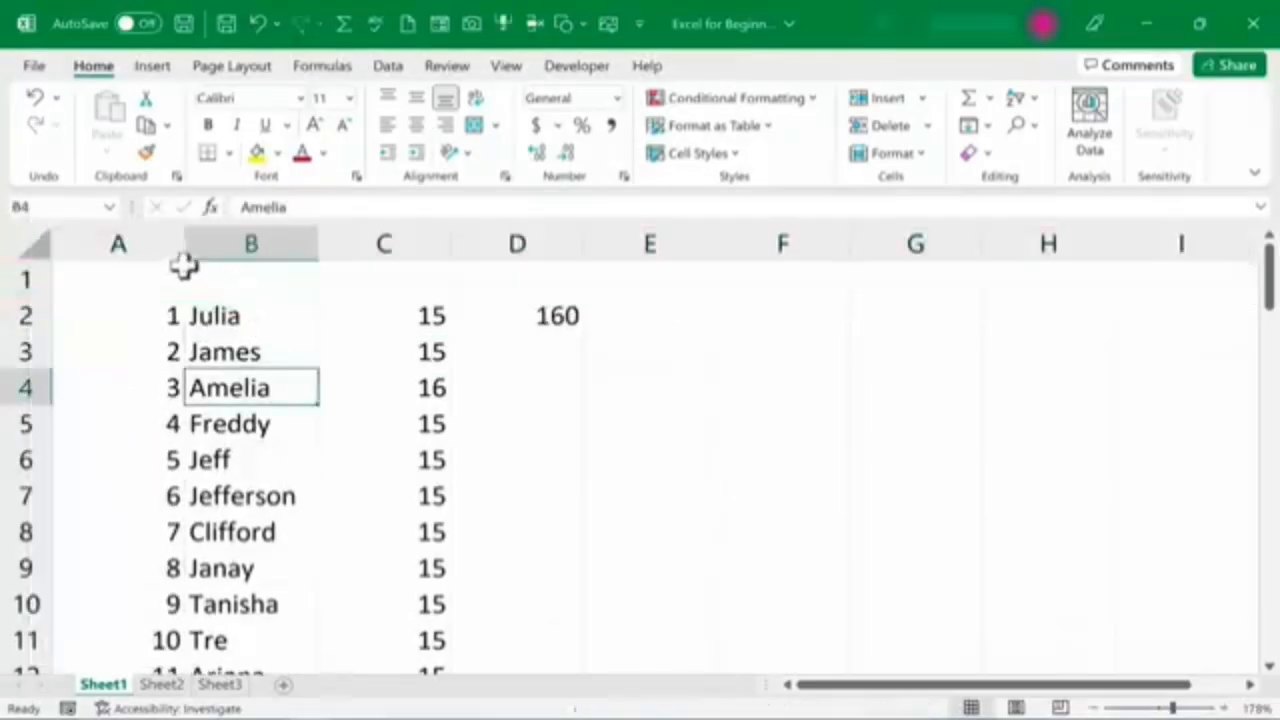
Step: Insert a blank column before the ID numbers and another between the names and the 15 values
{"action": "right_click", "coordinate": [117, 242]}
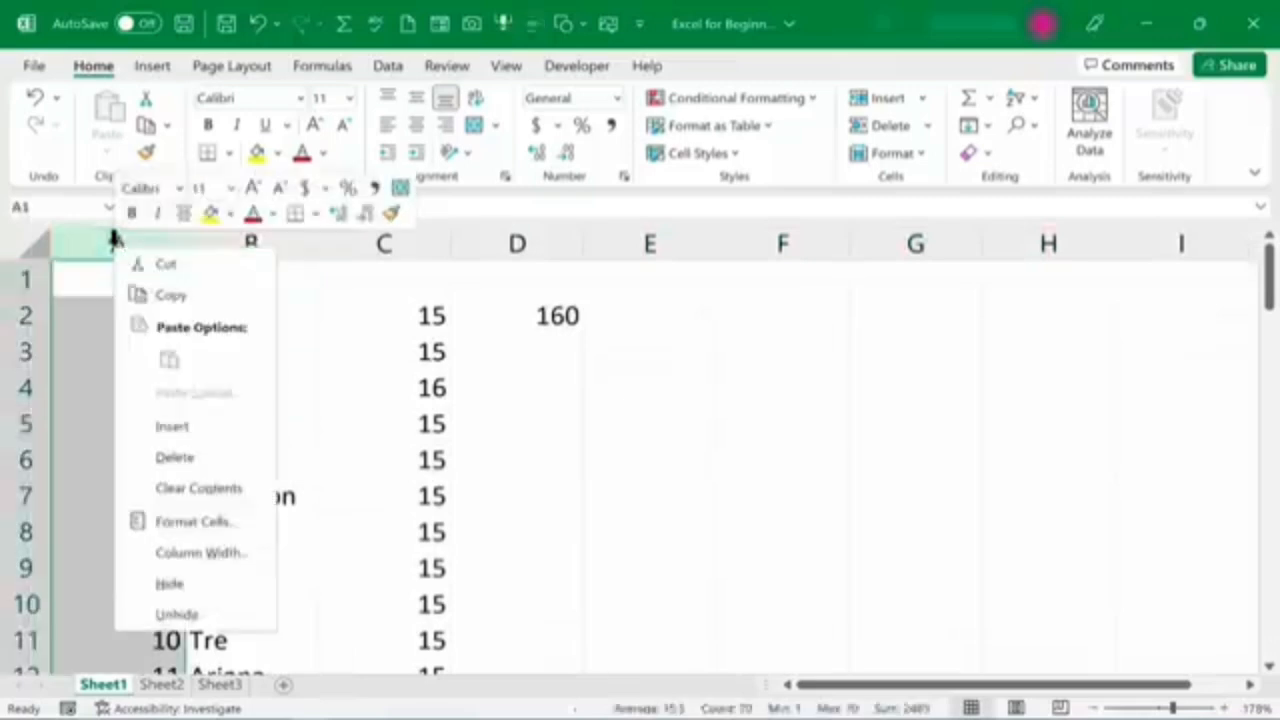
{"action": "left_click", "coordinate": [188, 422]}
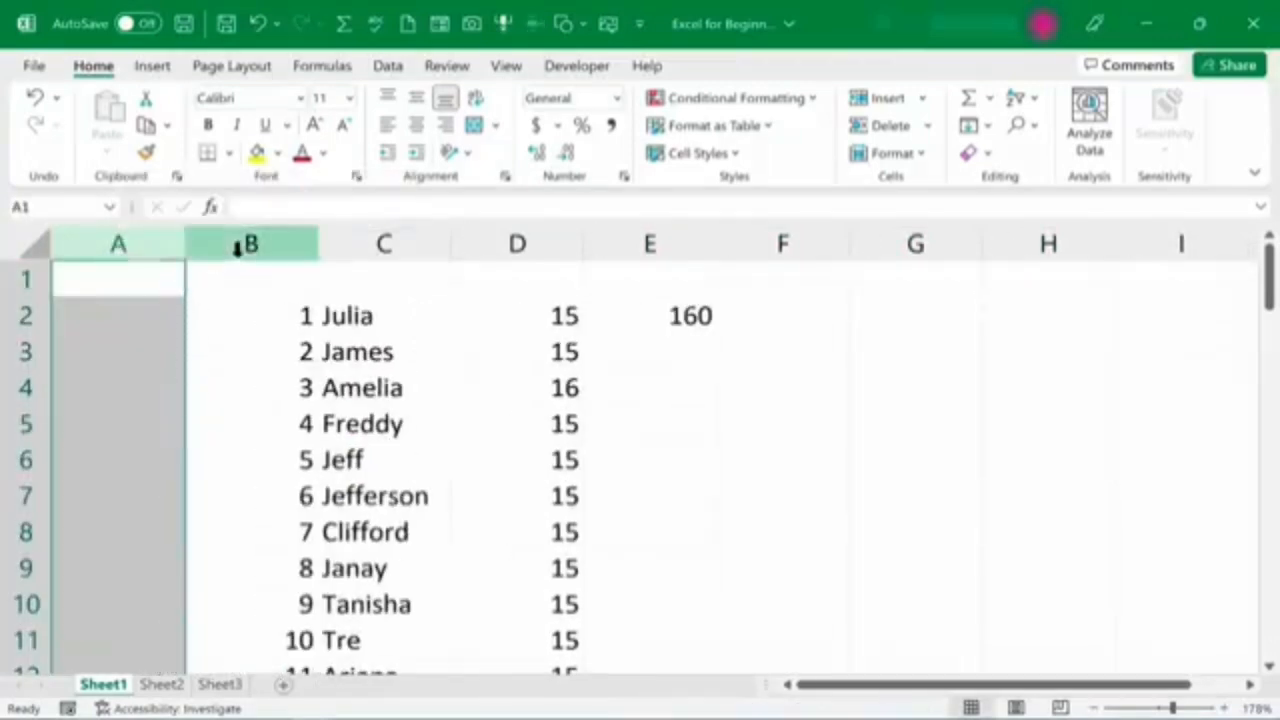
{"action": "right_click", "coordinate": [506, 245]}
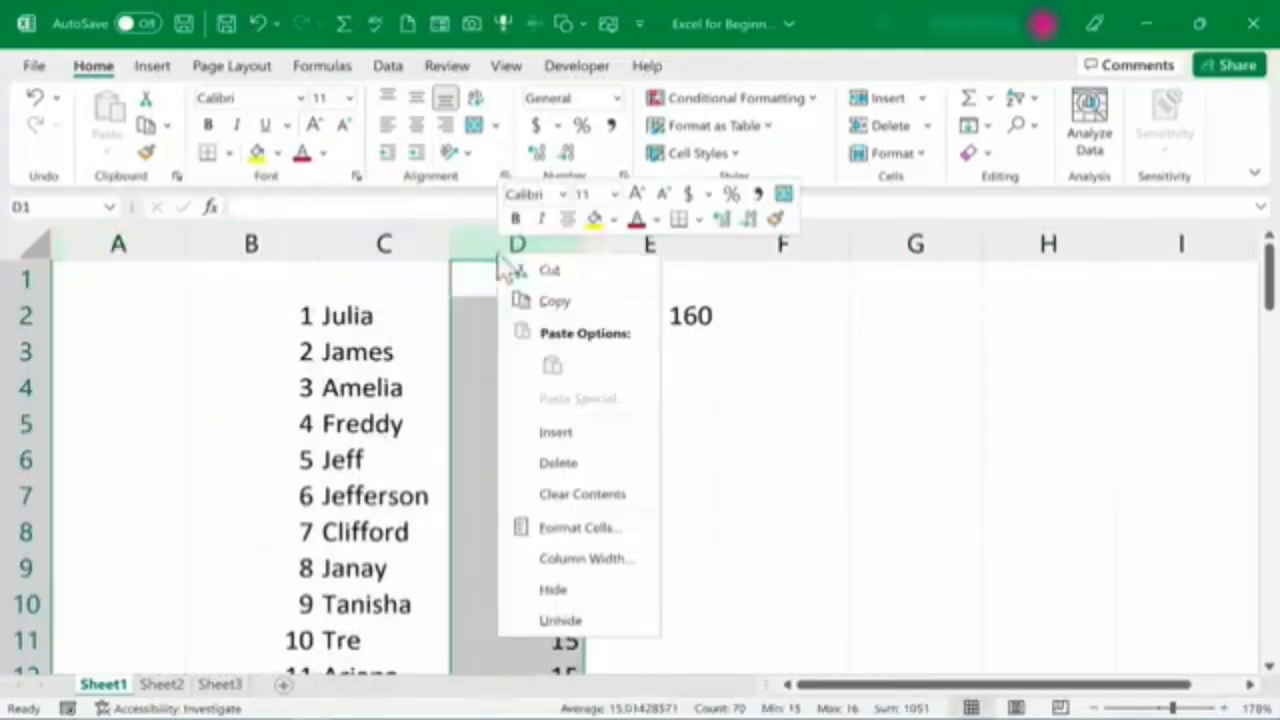
{"action": "left_click", "coordinate": [565, 430]}
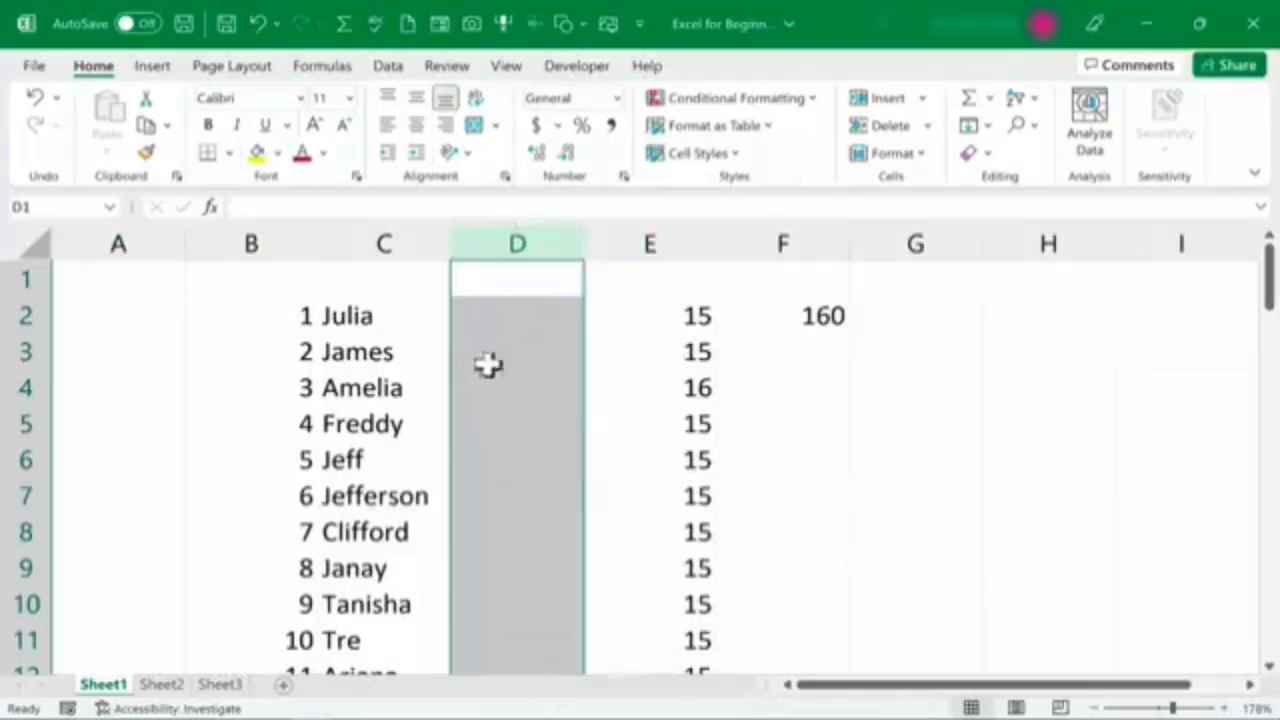
Step: Insert a blank row at row 5, between the entries numbered 3 and 4
{"action": "right_click", "coordinate": [25, 425]}
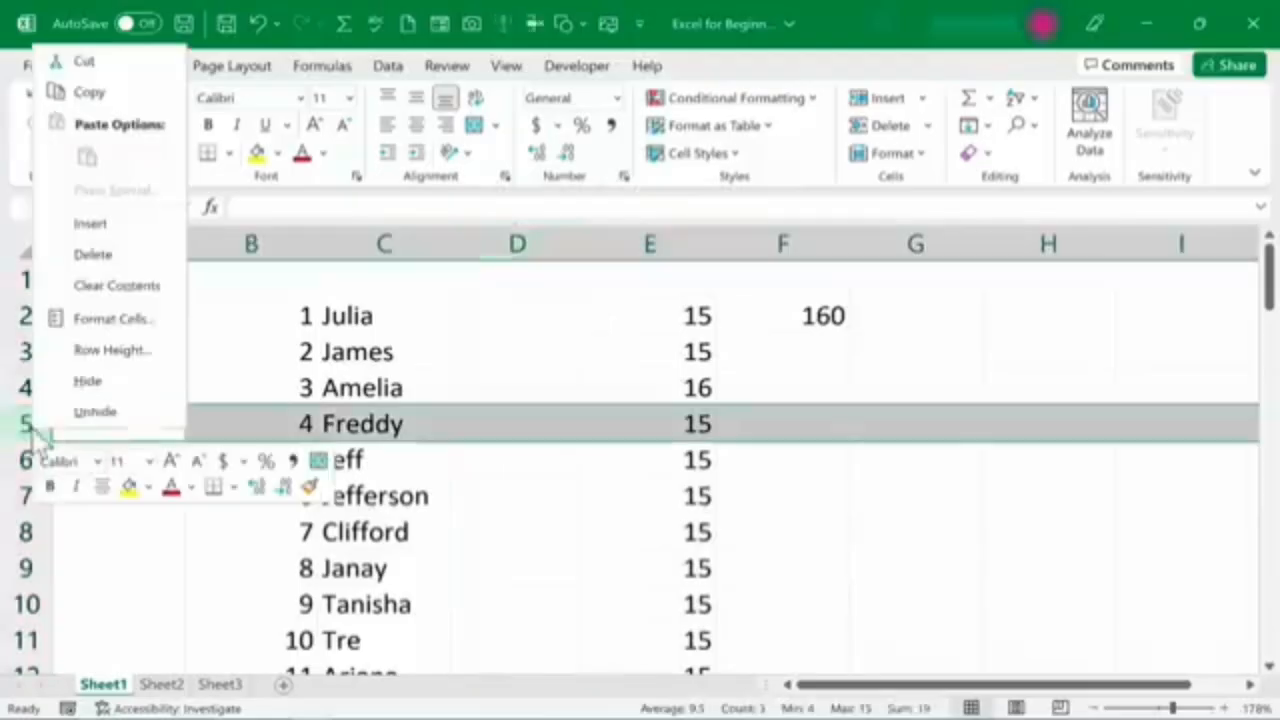
{"action": "left_click", "coordinate": [88, 220]}
{"action": "left_click", "coordinate": [253, 345]}
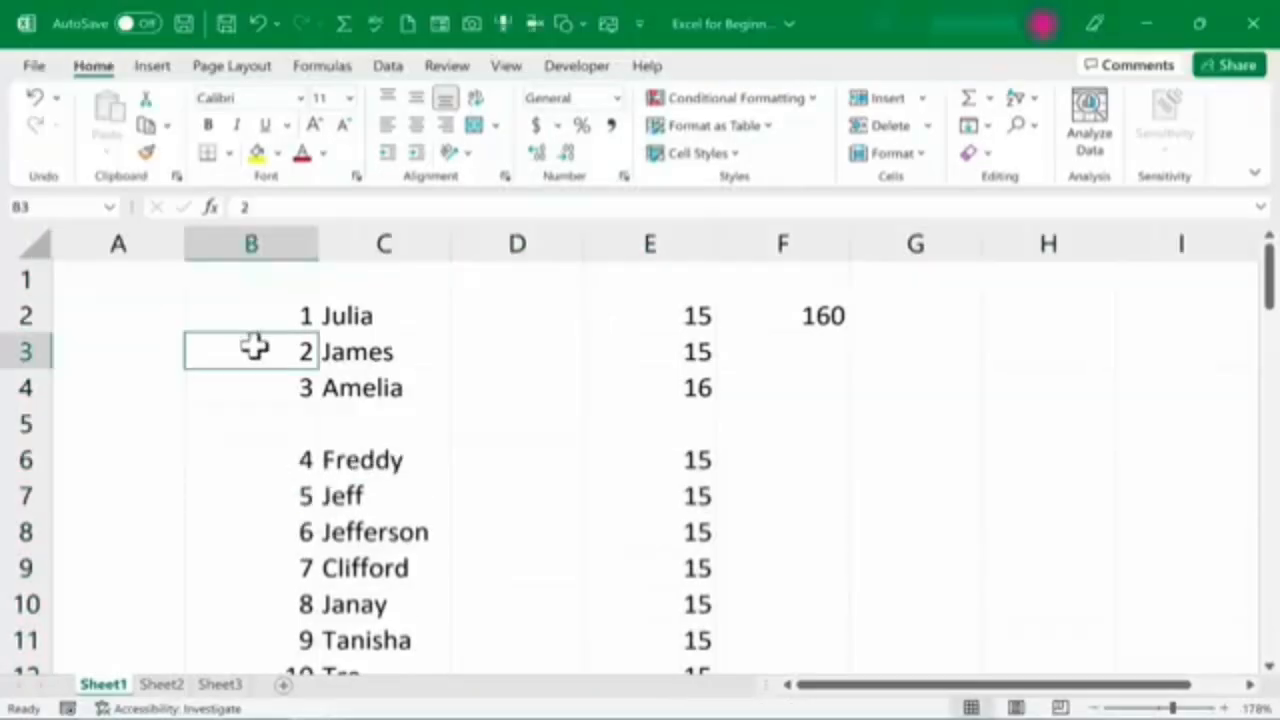
Step: Undo the insertion of the blank row at row 5 and of the two blank columns
{"action": "key", "text": "ctrl+z"}
{"action": "key", "text": "ctrl+z"}
{"action": "key", "text": "ctrl+z"}
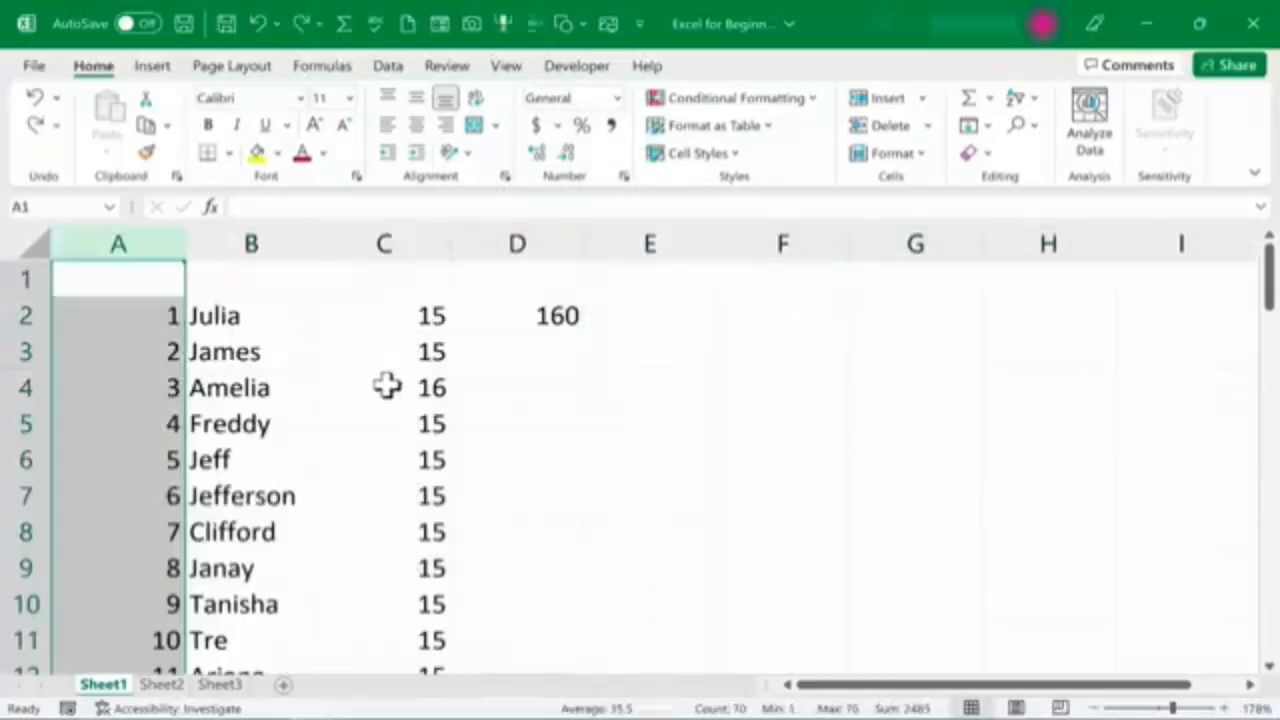
{"action": "left_click", "coordinate": [357, 354]}
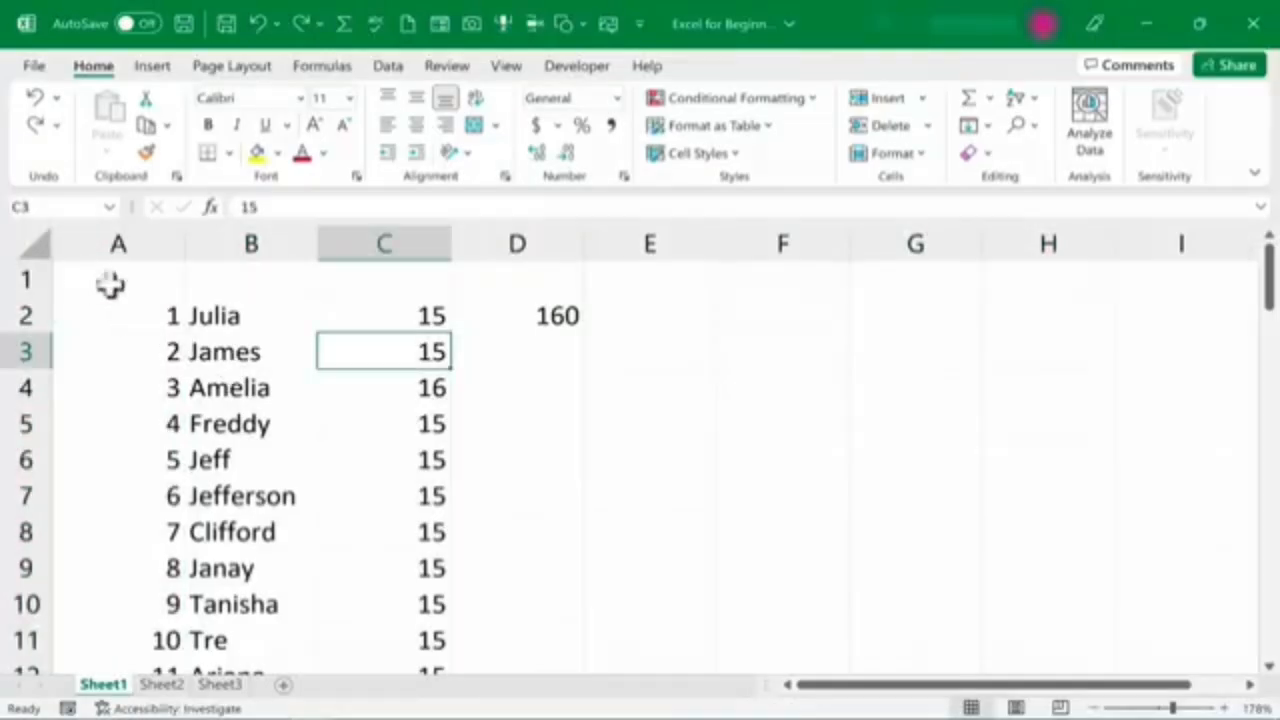
{"action": "left_click", "coordinate": [650, 388]}
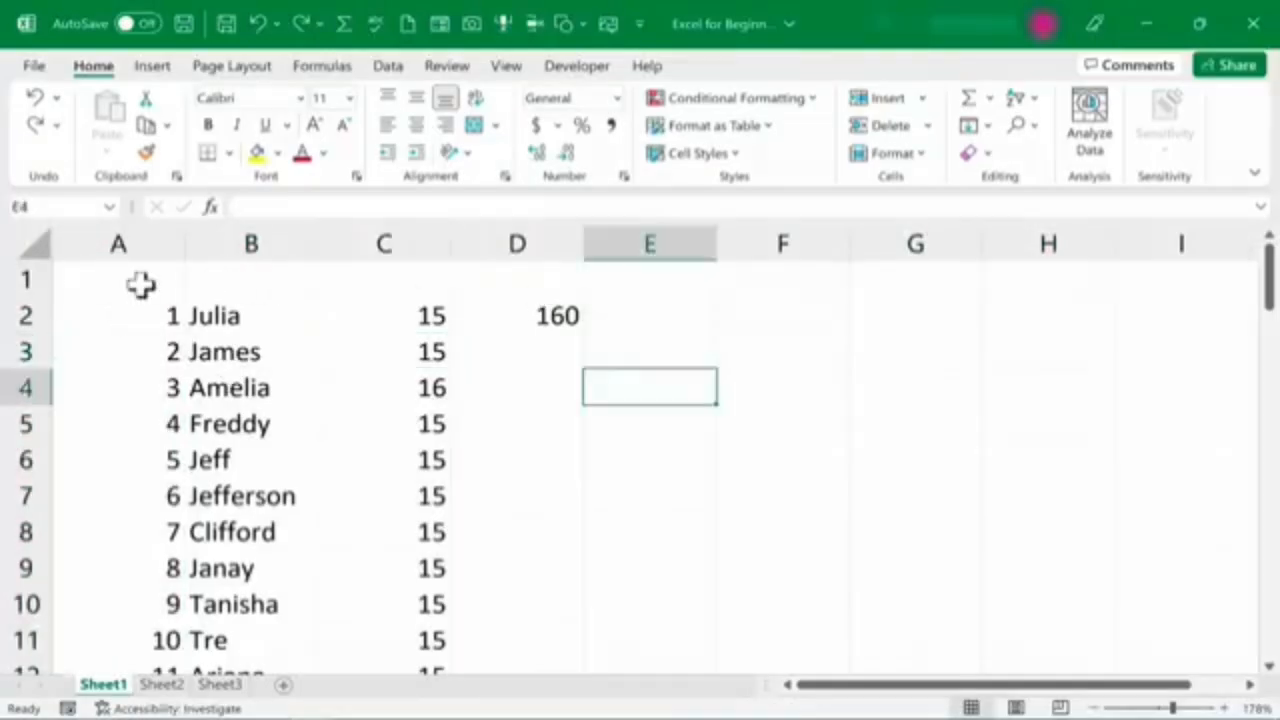
Step: Enter the headers Employee ID in cell A1 and Name in cell B1
{"action": "left_click", "coordinate": [140, 286]}
{"action": "type", "text": "Em"}
{"action": "type", "text": "ployee"}
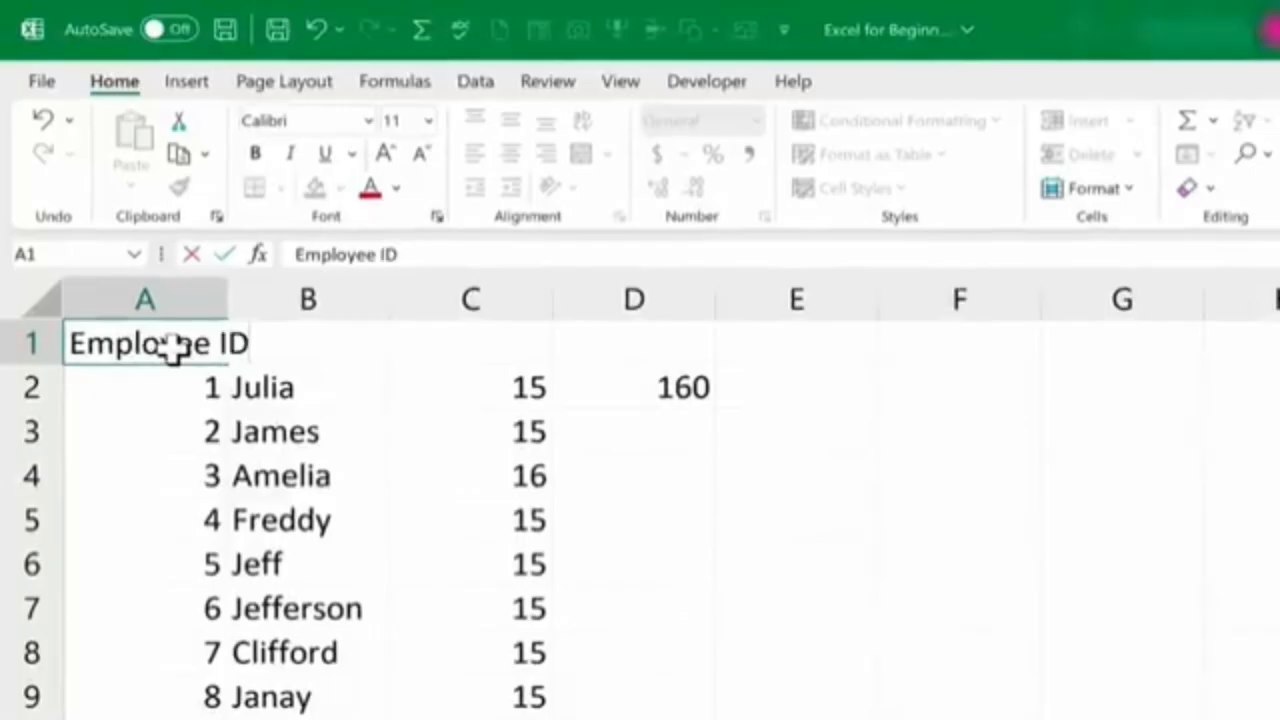
{"action": "type", "text": " ID"}
{"action": "key", "text": "Tab"}
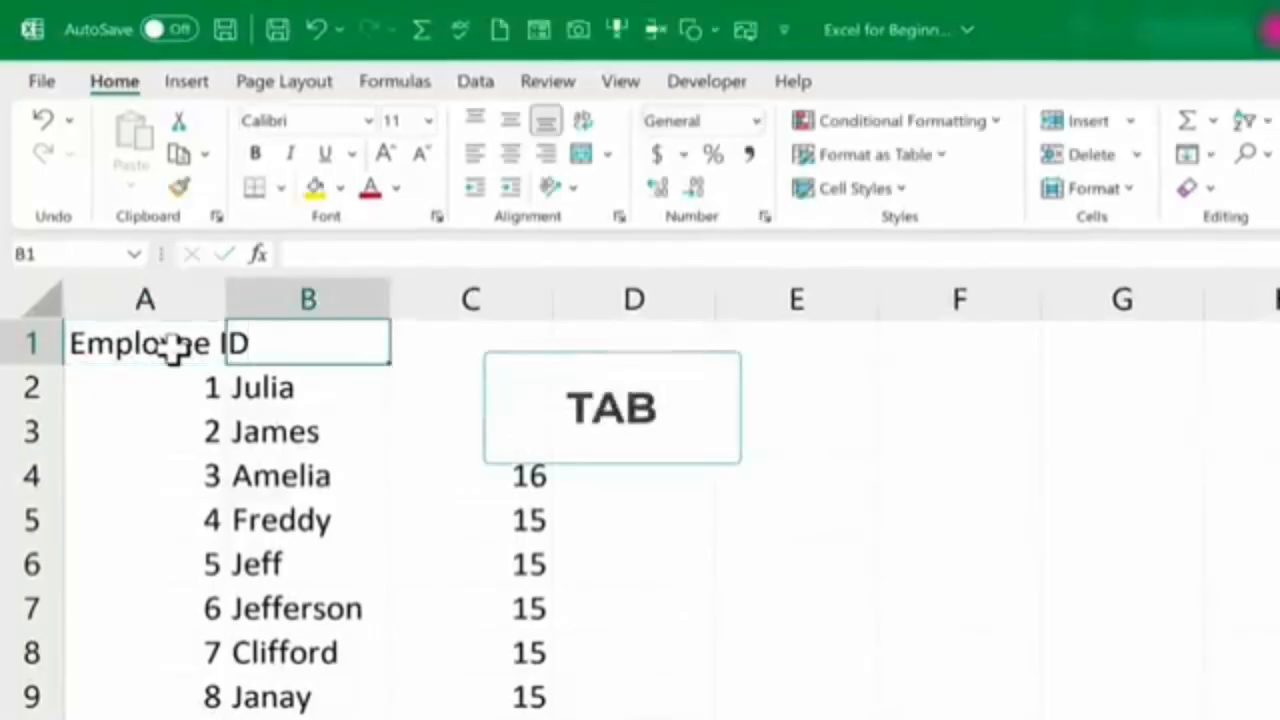
{"action": "type", "text": "Name"}
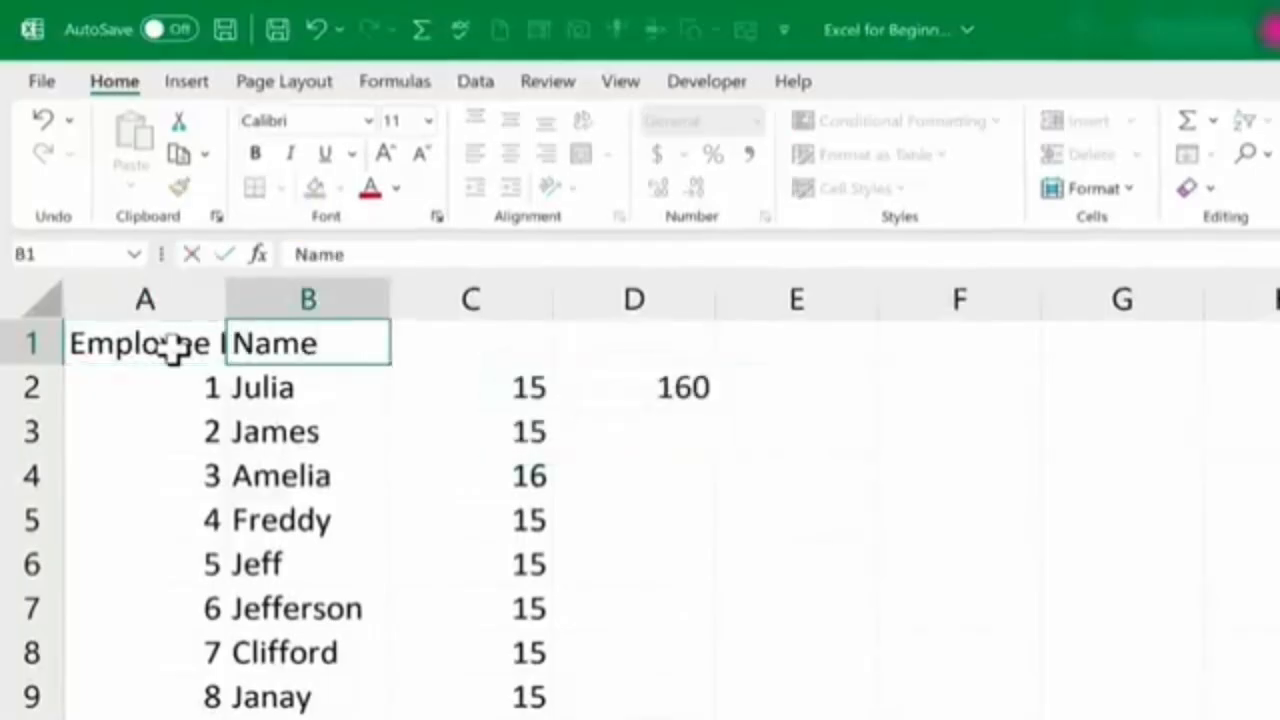
{"action": "key", "text": "Tab"}
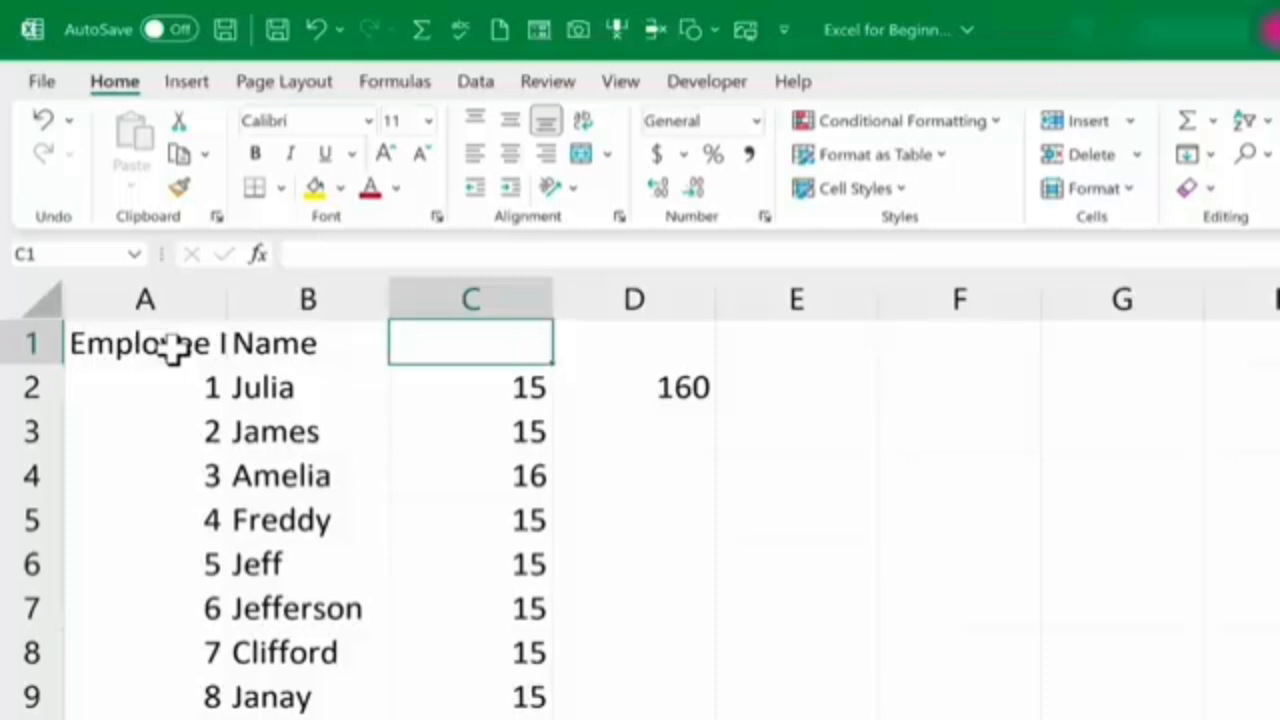
Step: Enter the headers Hourly Wage, Hours Worked and Taxable Income in cells C1, D1 and E1
{"action": "type", "text": "Hourly Wage"}
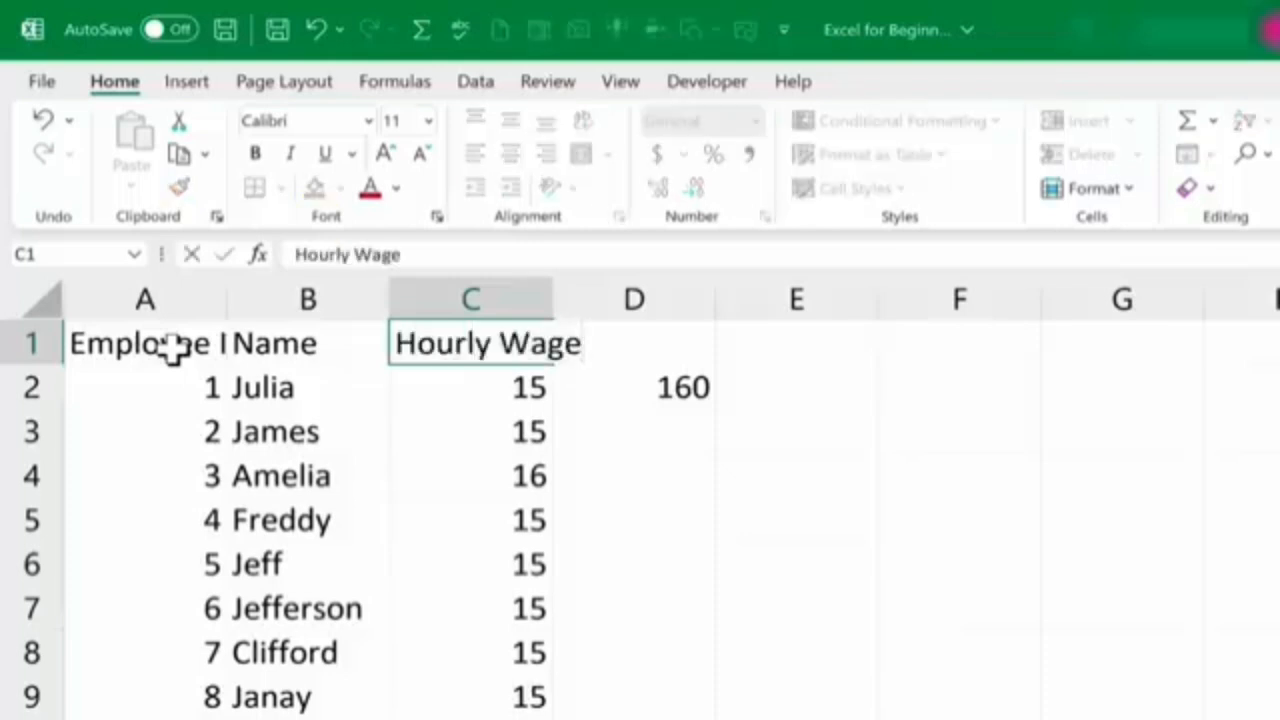
{"action": "key", "text": "Tab"}
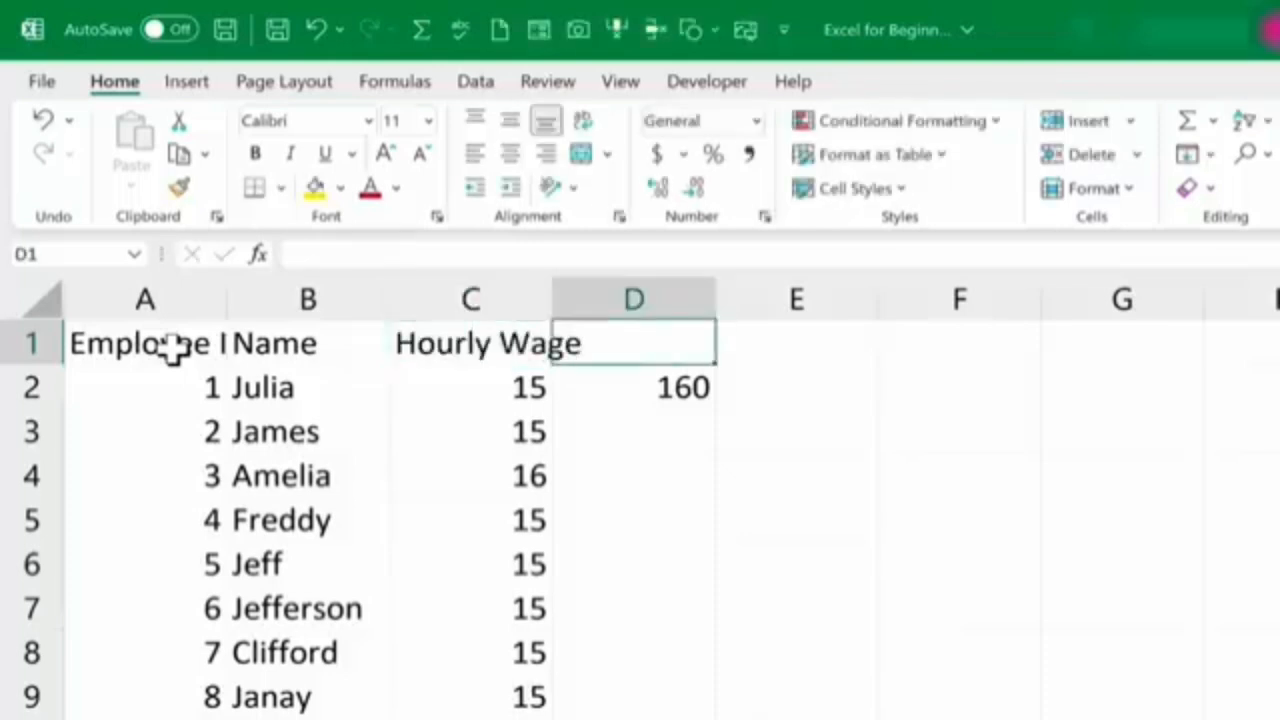
{"action": "type", "text": "Hours Worked"}
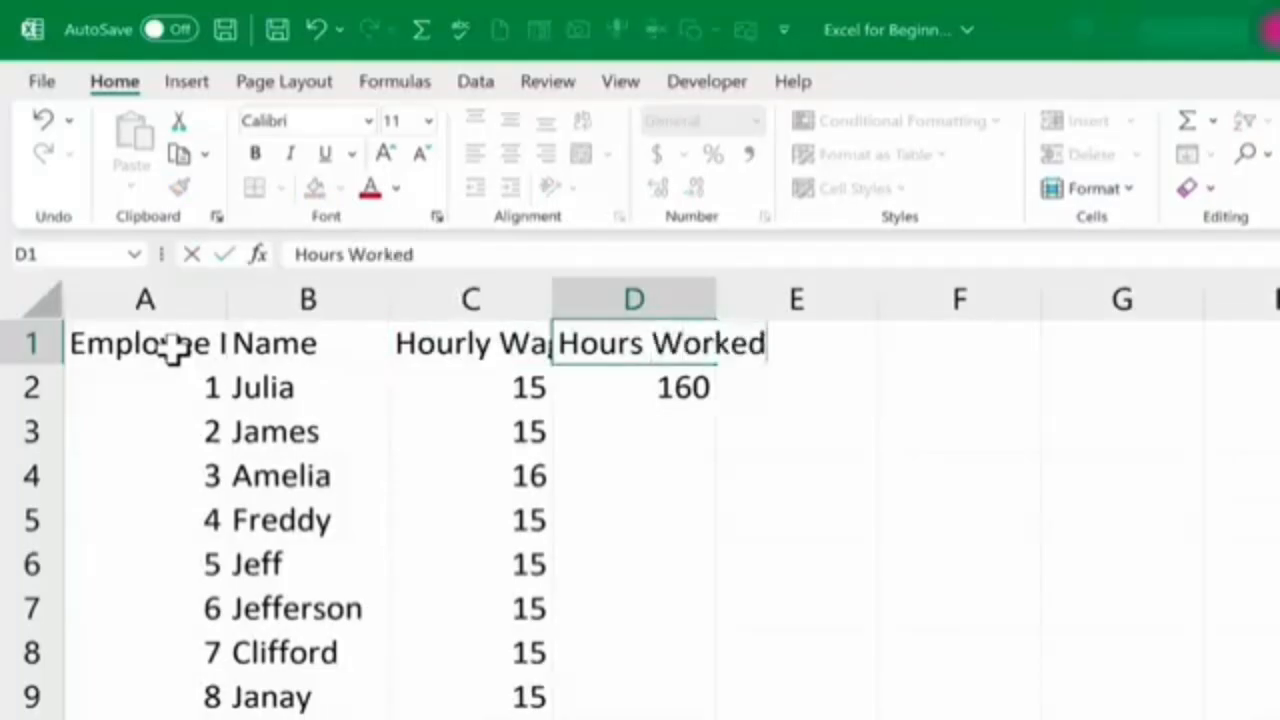
{"action": "key", "text": "Tab"}
{"action": "type", "text": "Taxable I"}
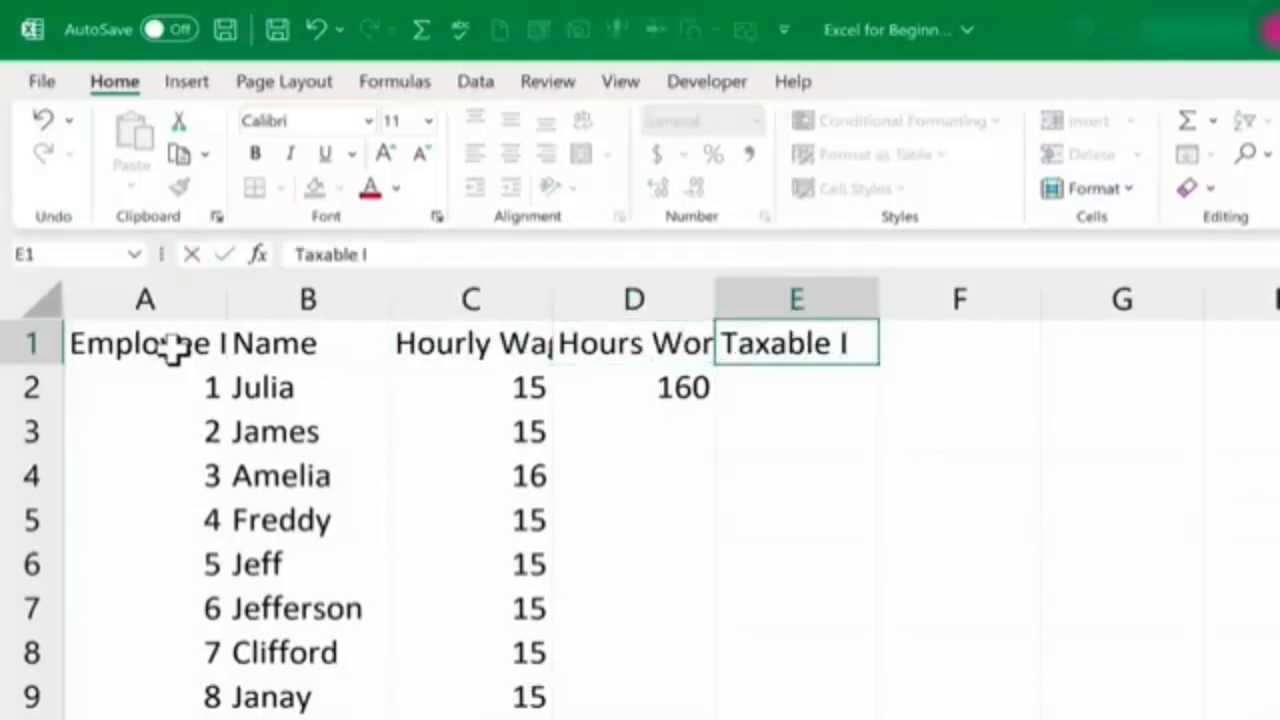
{"action": "type", "text": "ncome"}
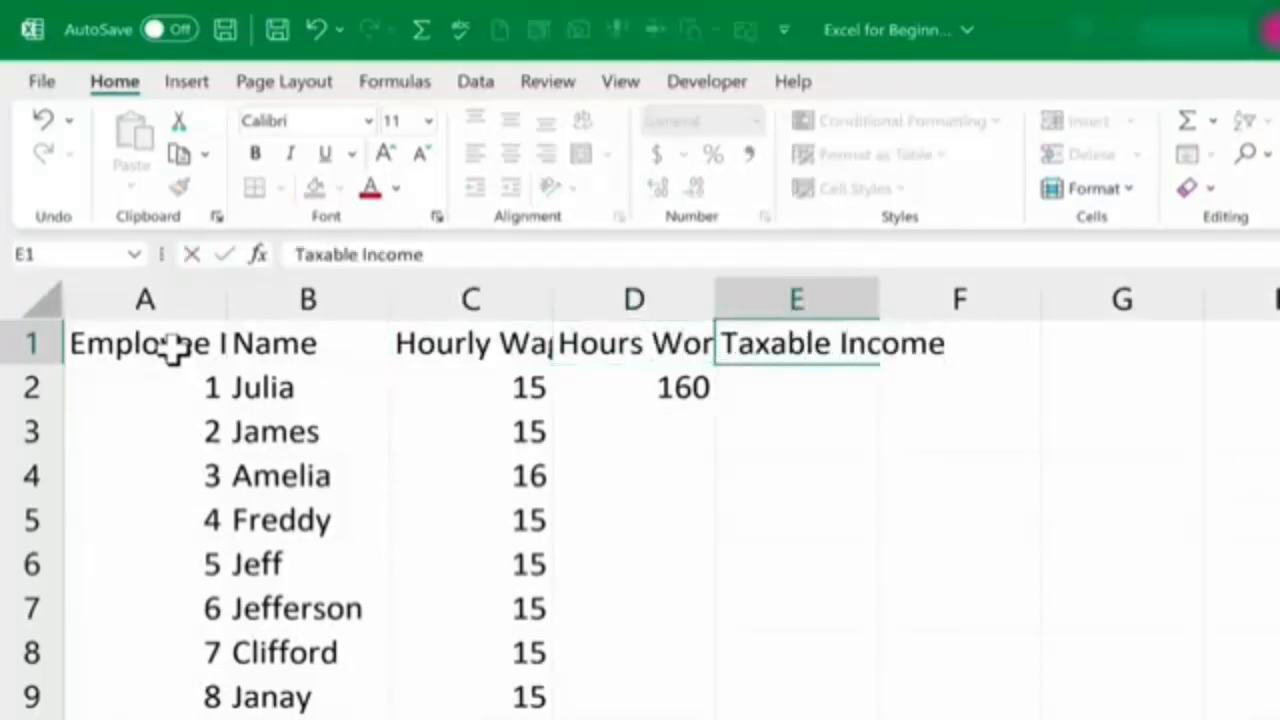
{"action": "key", "text": "Return"}
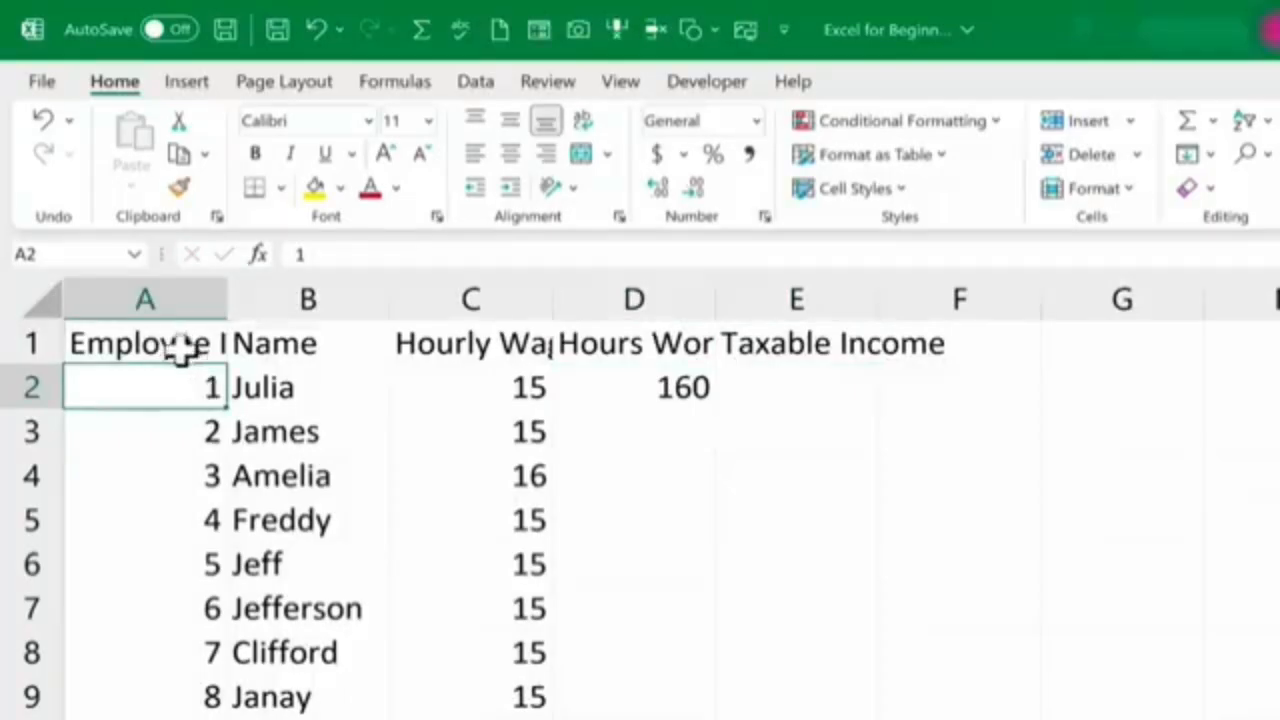
Step: Examine the full text of the cut-off headers in cells A1 and C1 without changing them
{"action": "left_click", "coordinate": [172, 348]}
{"action": "double_click", "coordinate": [172, 348]}
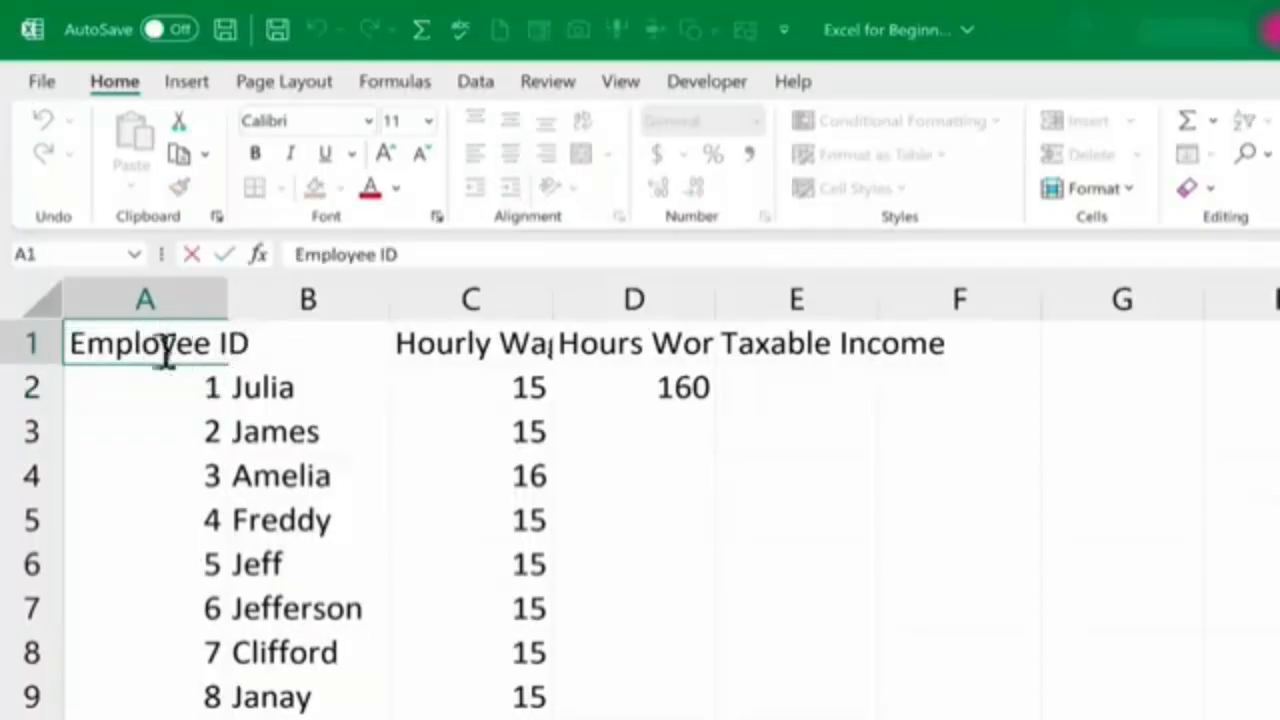
{"action": "left_click", "coordinate": [205, 430]}
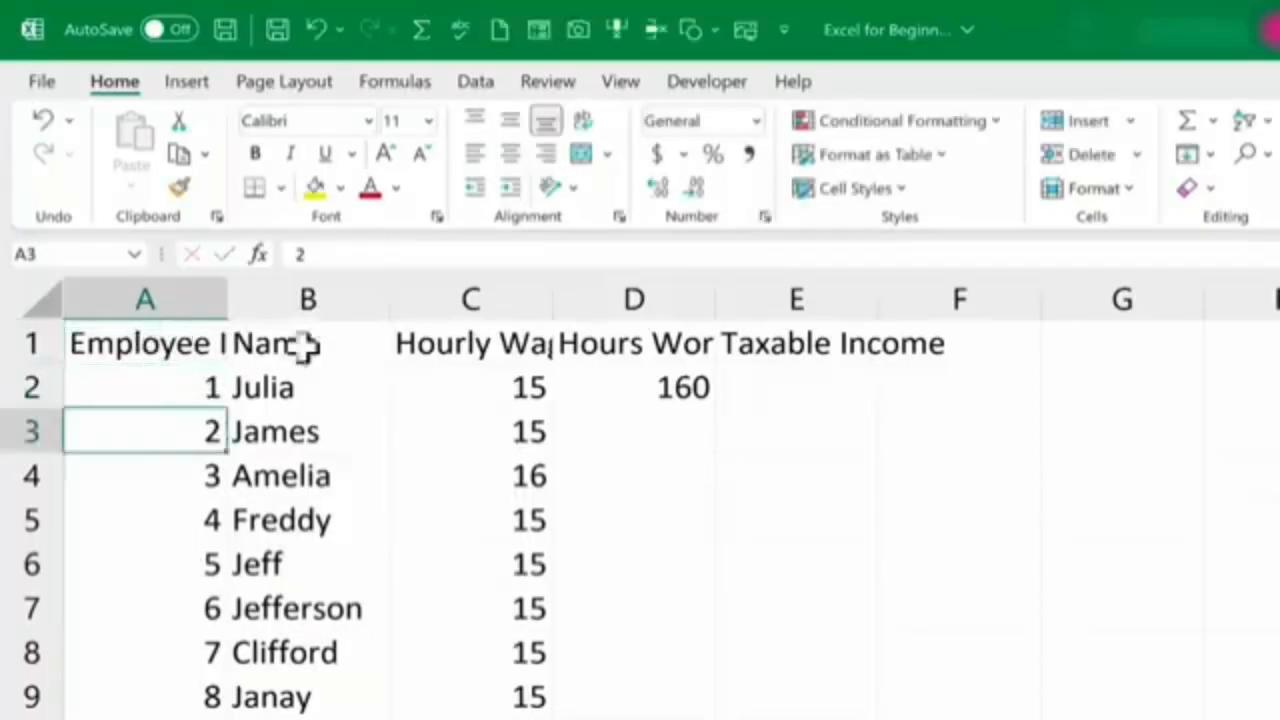
{"action": "key", "text": "Right"}
{"action": "key", "text": "Right"}
{"action": "double_click", "coordinate": [468, 340]}
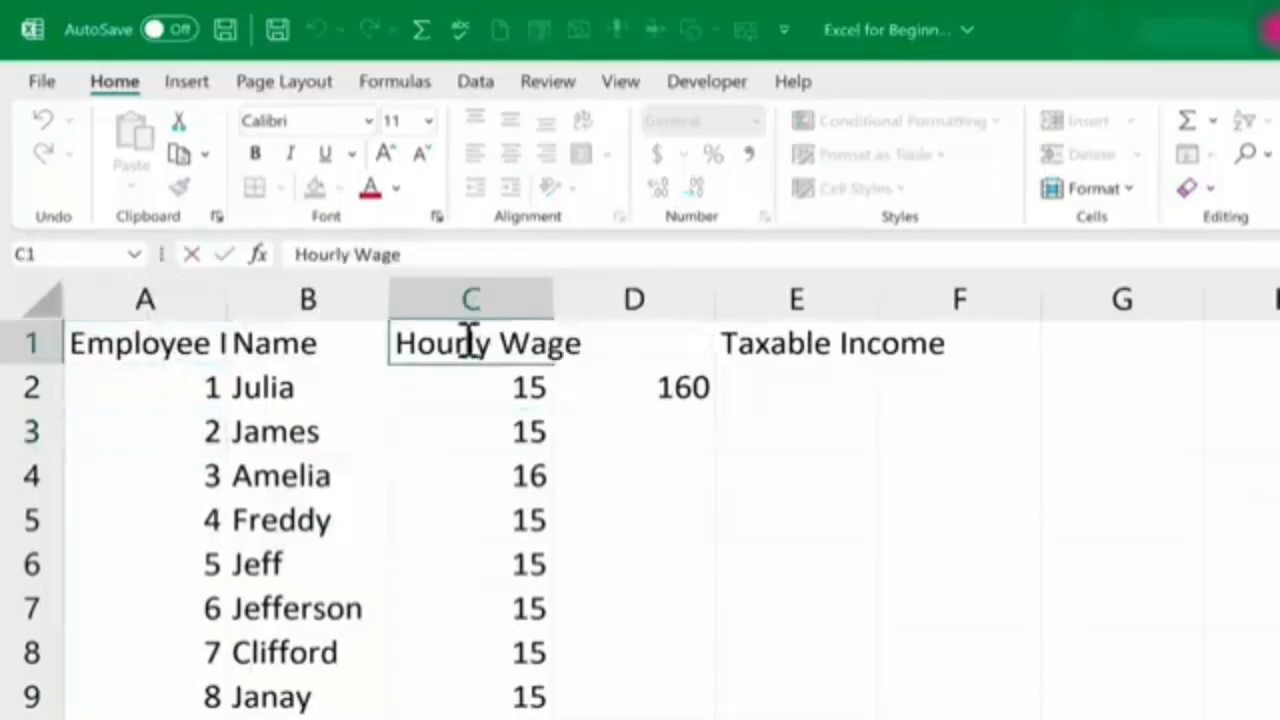
{"action": "left_click", "coordinate": [501, 388]}
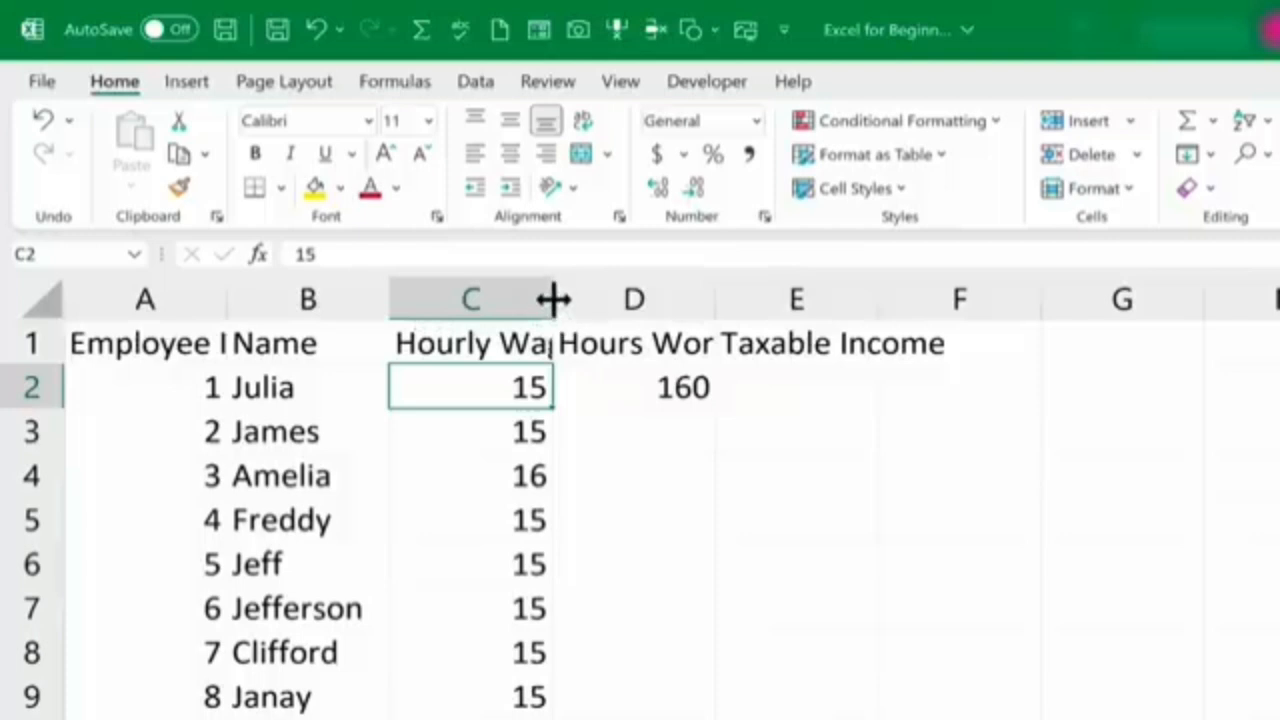
Step: Widen column C to show its header and autofit columns A through E to their contents
{"action": "left_click_drag", "start_coordinate": [553, 298], "coordinate": [608, 294]}
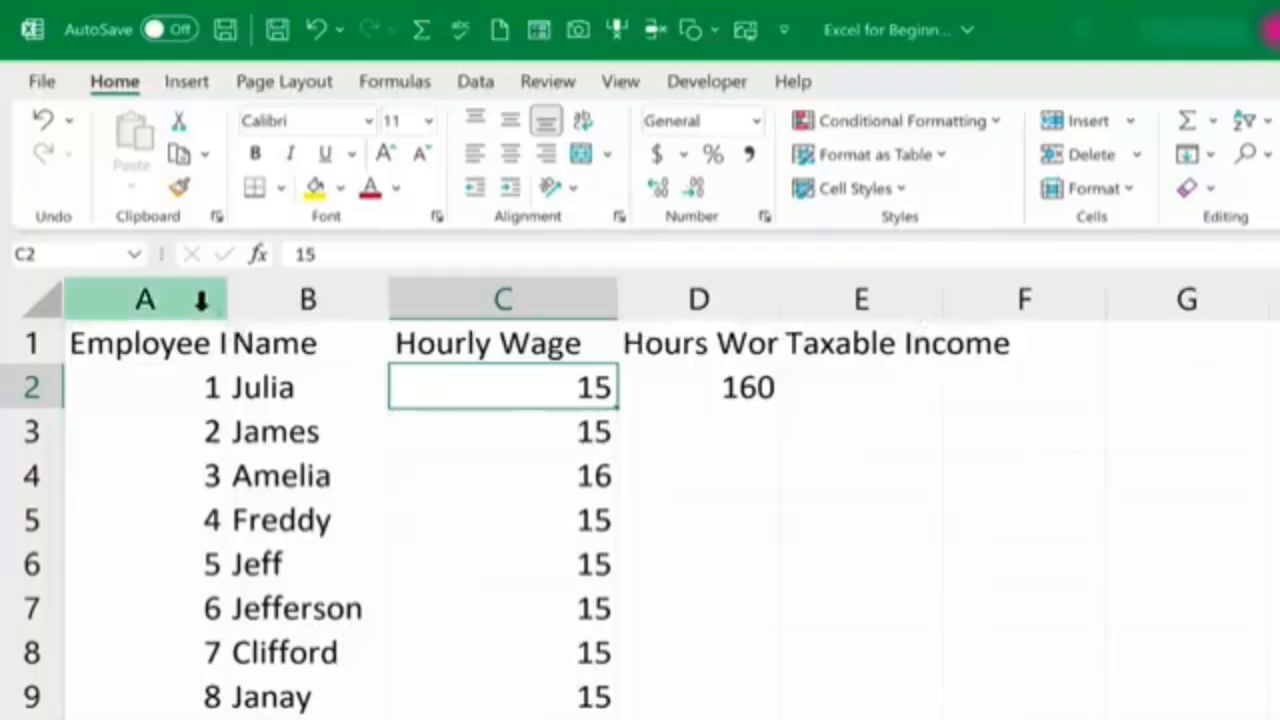
{"action": "left_click_drag", "start_coordinate": [173, 298], "coordinate": [885, 305]}
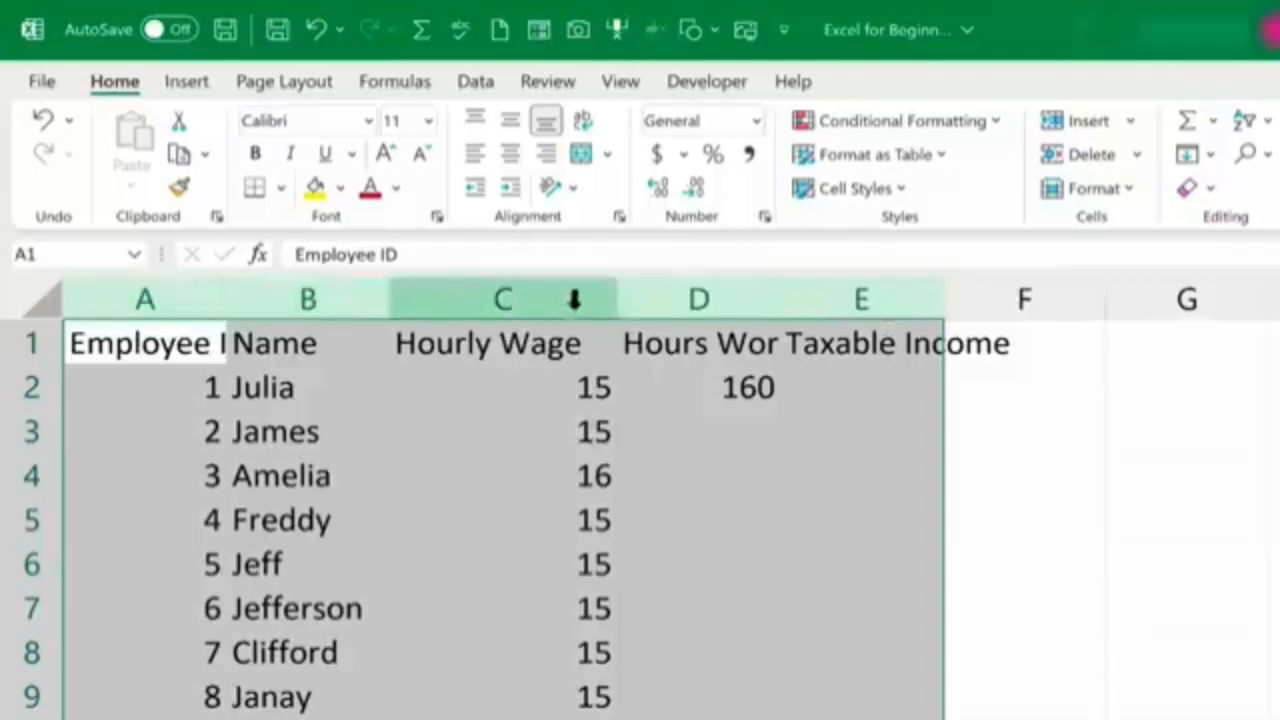
{"action": "double_click", "coordinate": [389, 299]}
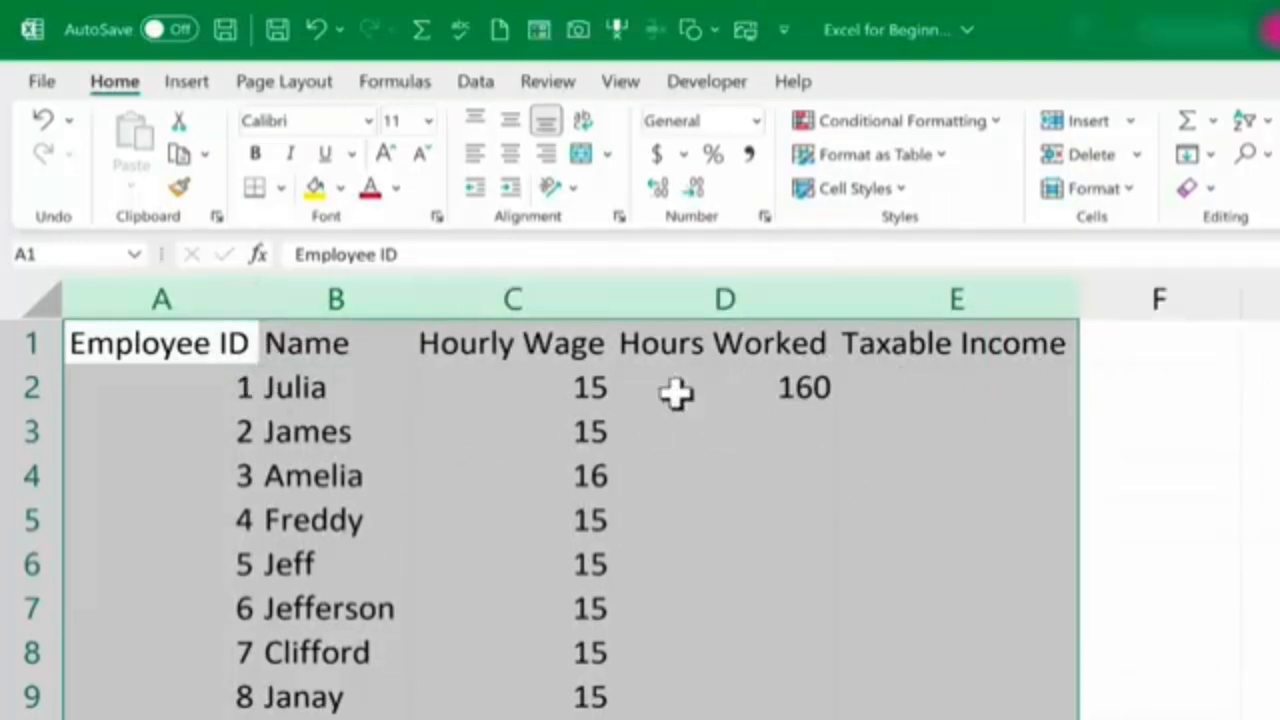
{"action": "left_click", "coordinate": [706, 445]}
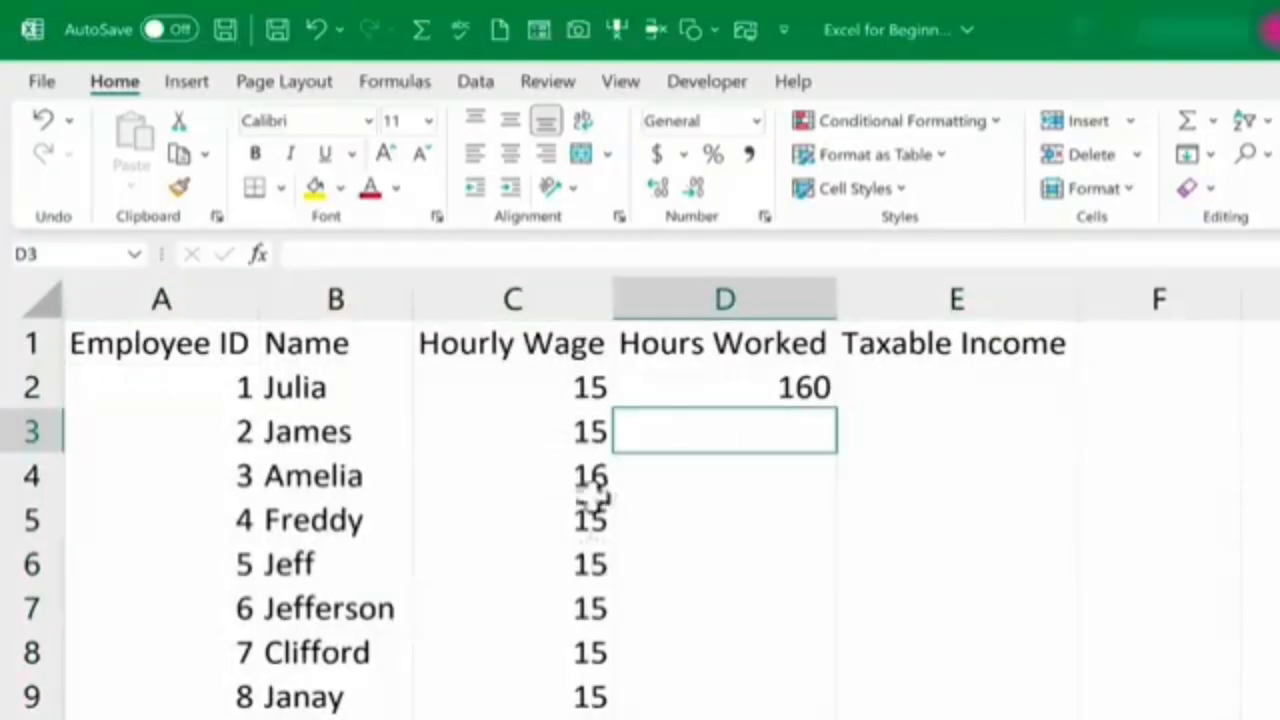
Step: Replace every occurrence of 15 with 15.5 across the sheet using Find and Replace
{"action": "left_click", "coordinate": [585, 525]}
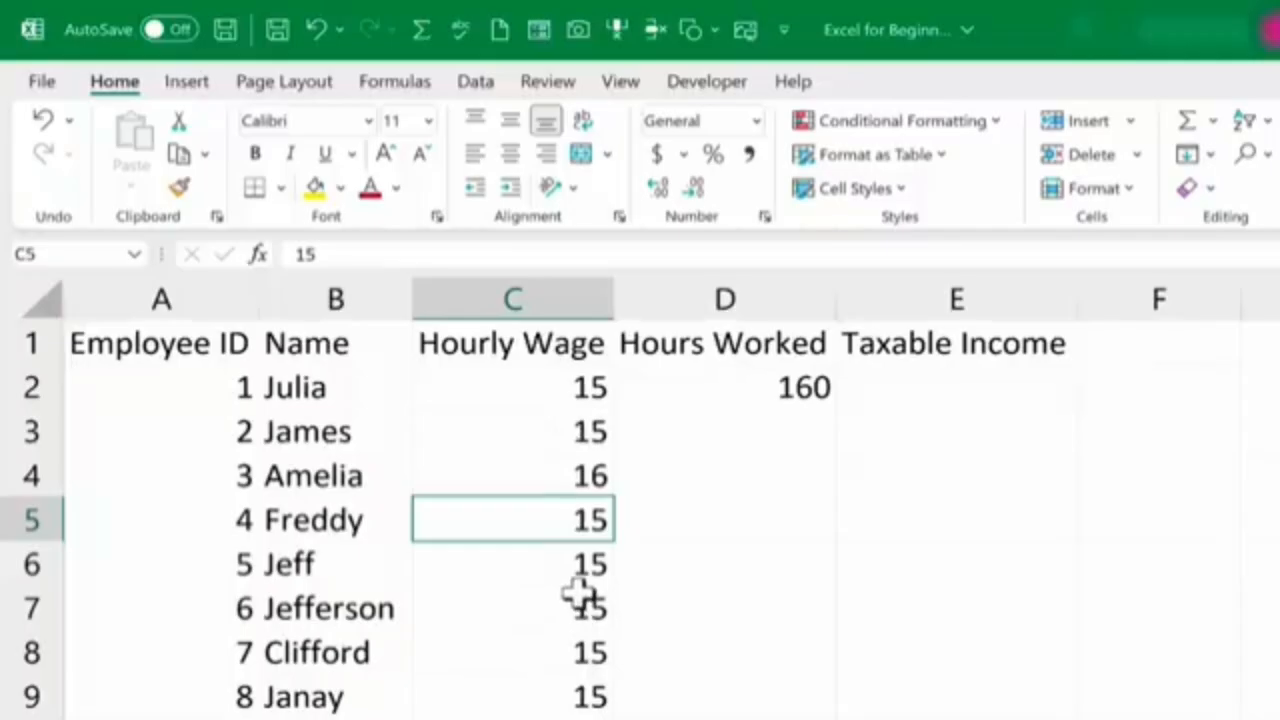
{"action": "scroll", "coordinate": [598, 520], "scroll_direction": "down", "scroll_amount": 4}
{"action": "left_click", "coordinate": [598, 520]}
{"action": "scroll", "coordinate": [580, 389], "scroll_direction": "up", "scroll_amount": 4}
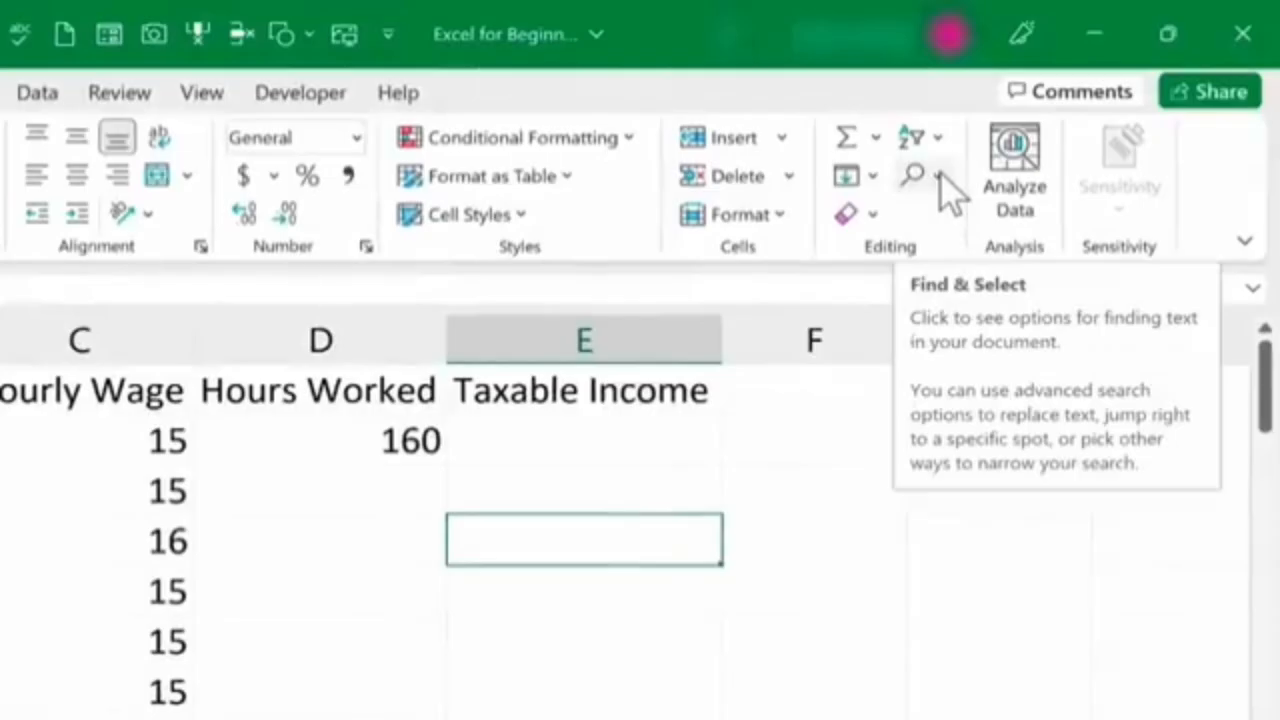
{"action": "left_click", "coordinate": [930, 177]}
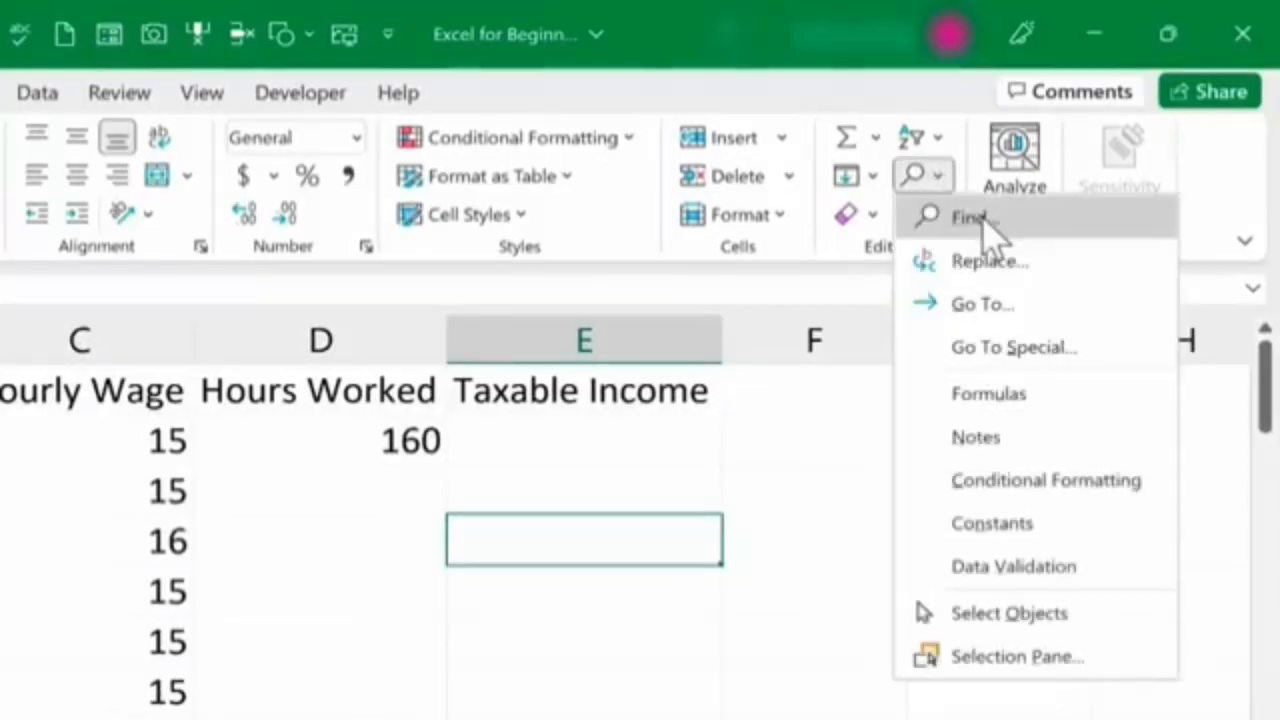
{"action": "left_click", "coordinate": [1015, 265]}
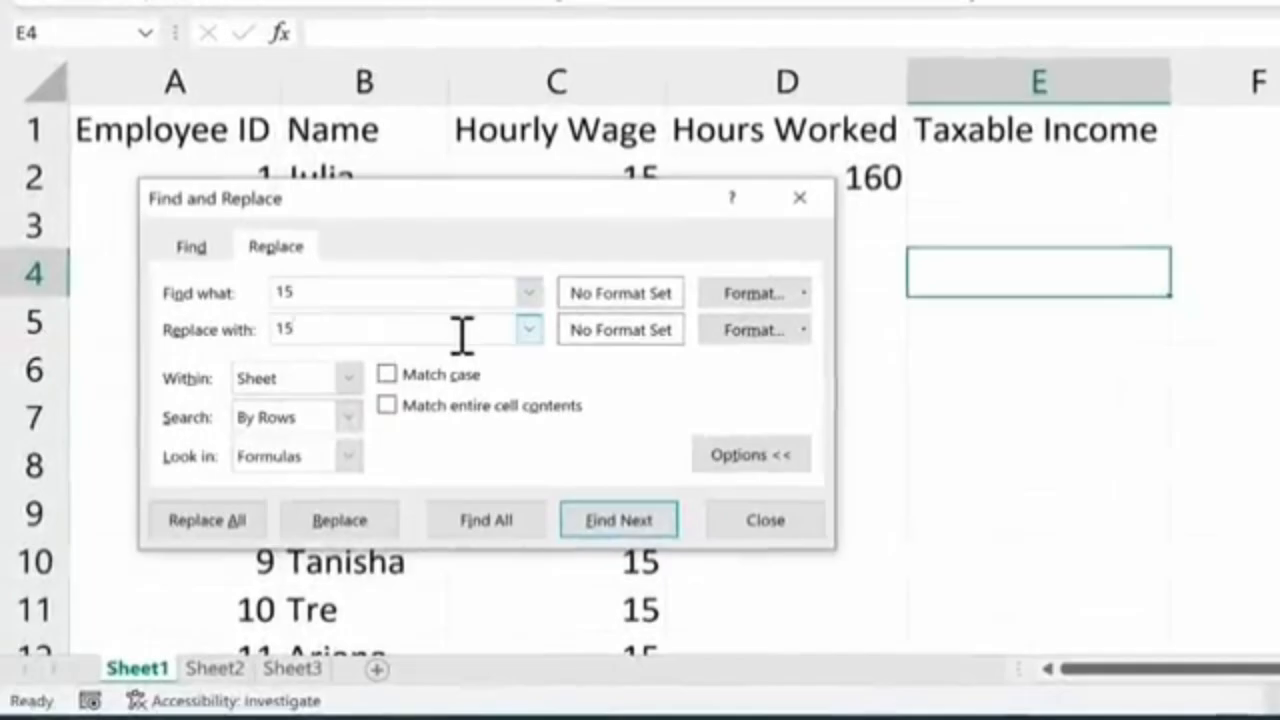
{"action": "type", "text": ".5"}
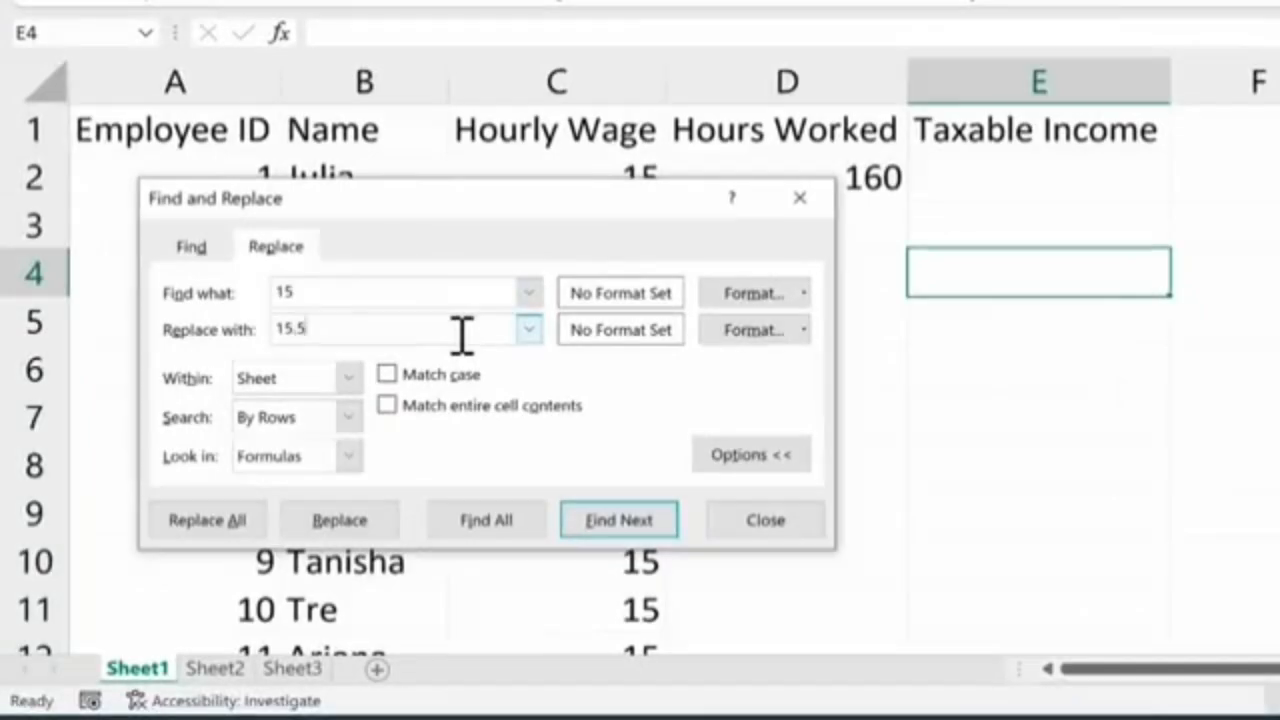
{"action": "left_click", "coordinate": [213, 524]}
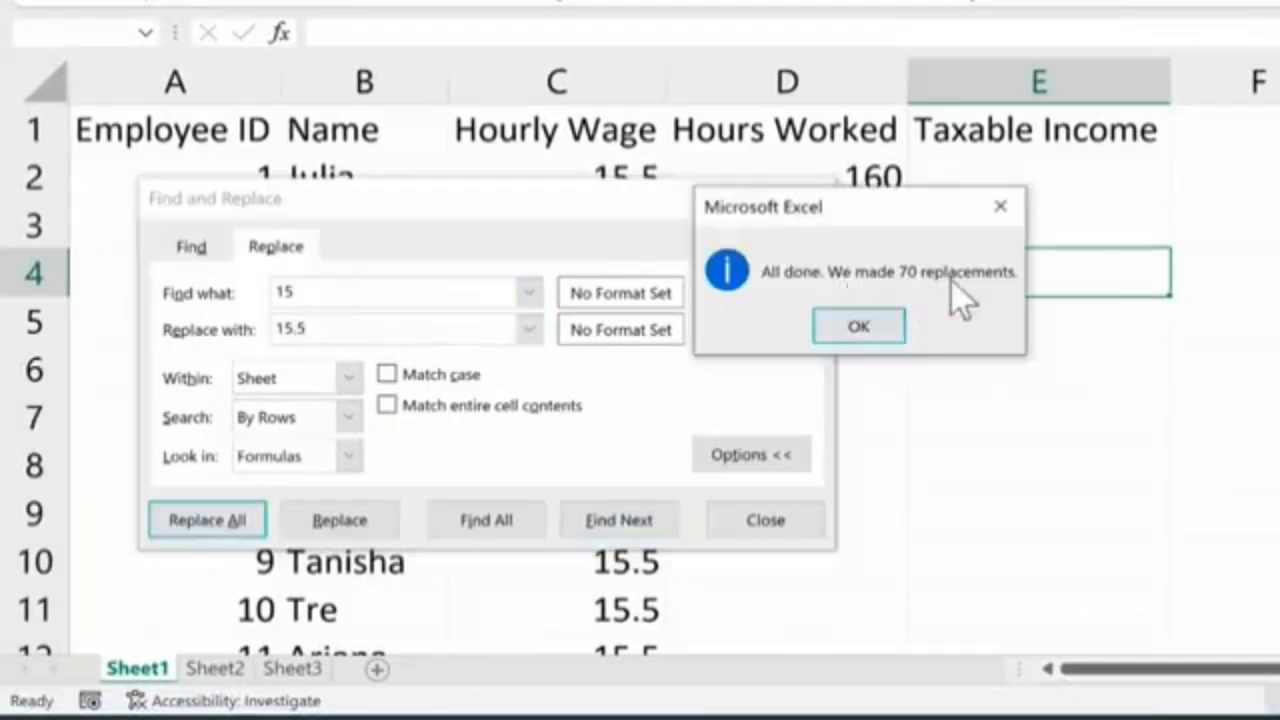
{"action": "left_click", "coordinate": [860, 328]}
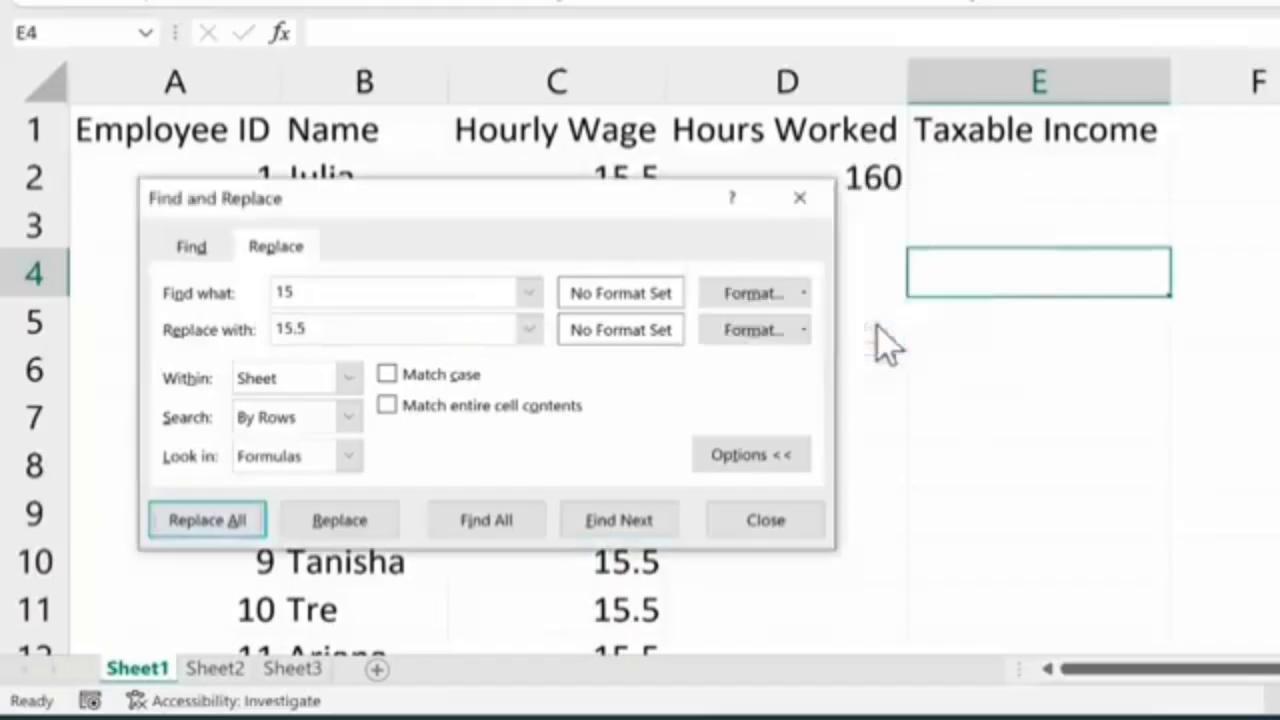
{"action": "left_click", "coordinate": [762, 522]}
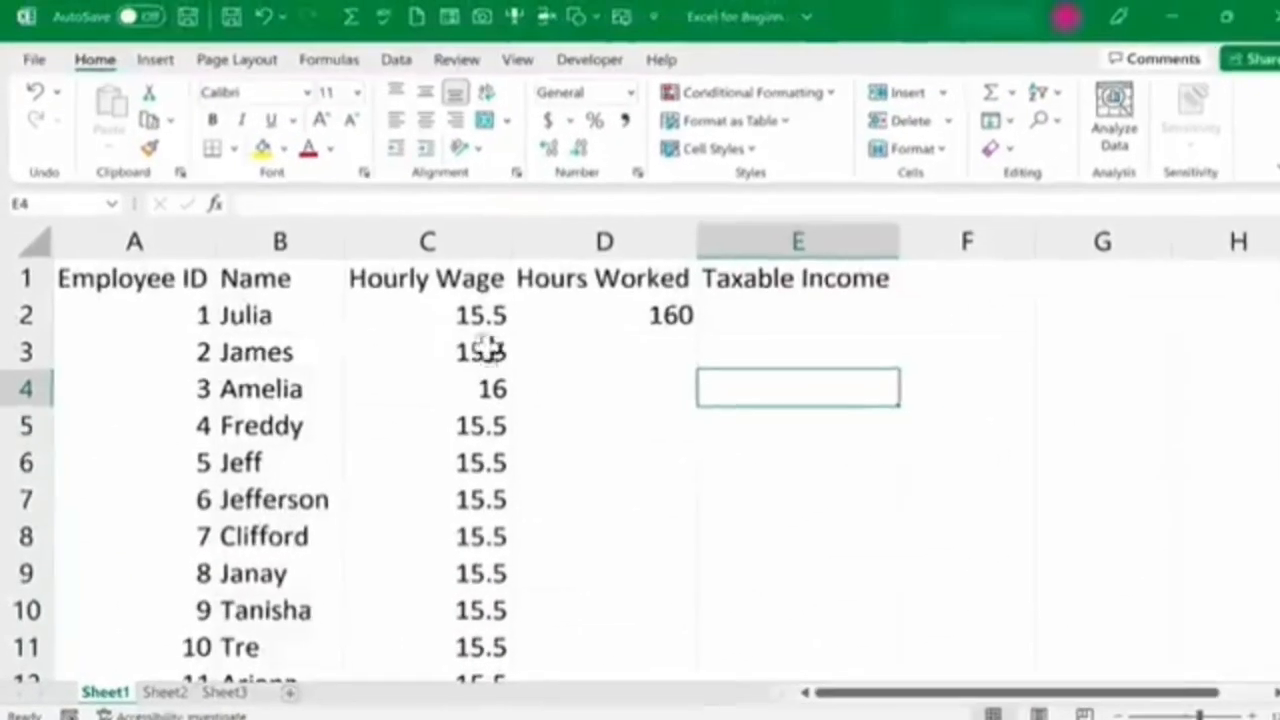
Step: Check columns A and C for unintended replacements and set the employee ID in cell A16 to 15
{"action": "scroll", "coordinate": [490, 348], "scroll_direction": "down", "scroll_amount": 10}
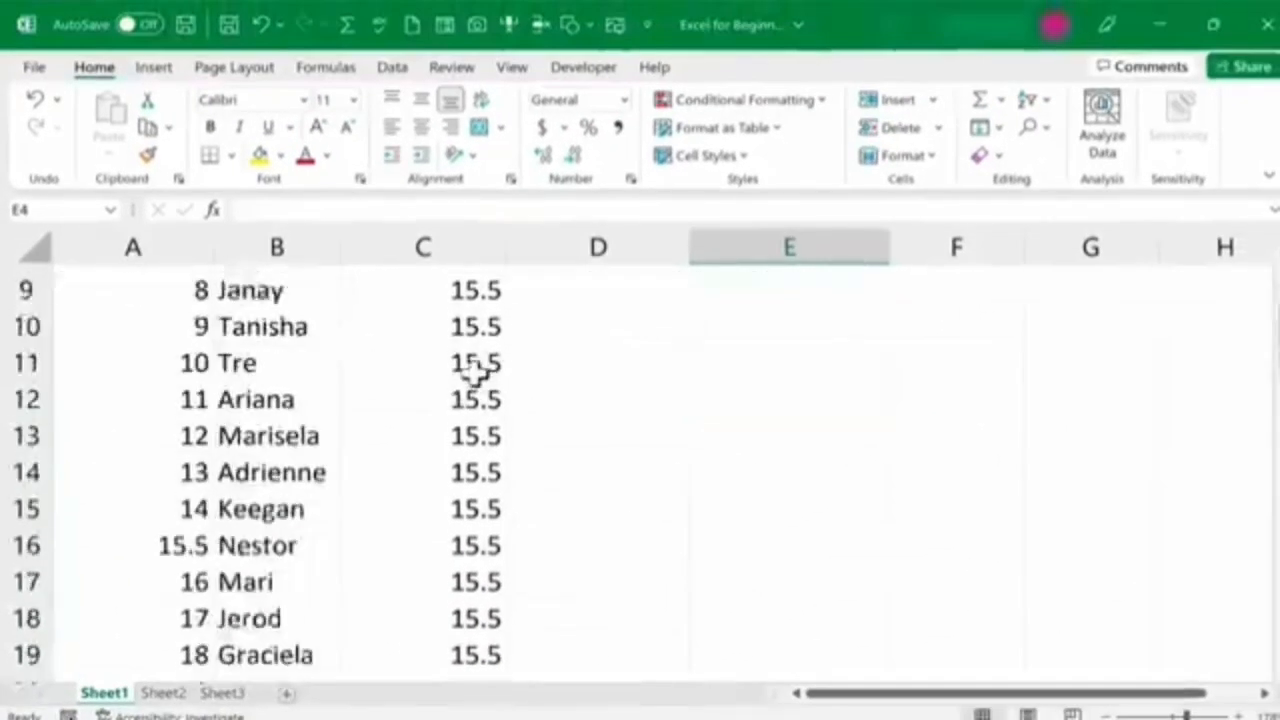
{"action": "scroll", "coordinate": [431, 445], "scroll_direction": "down", "scroll_amount": 3}
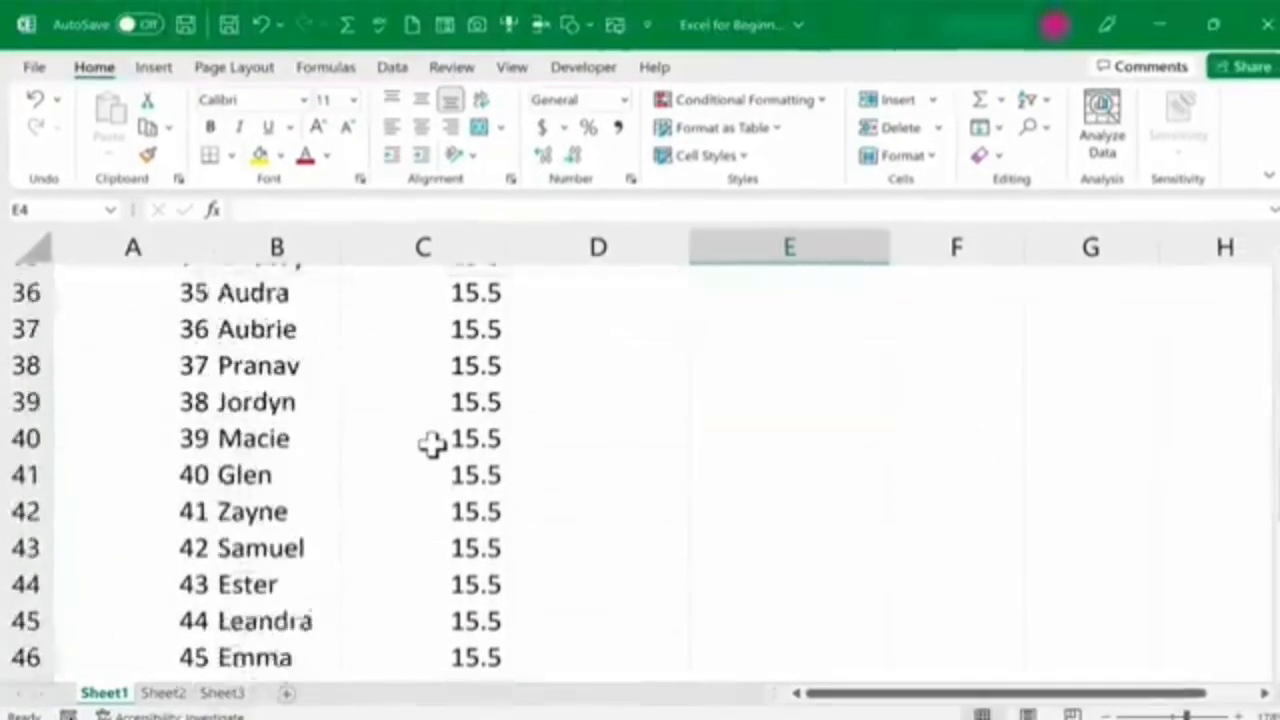
{"action": "scroll", "coordinate": [431, 445], "scroll_direction": "up", "scroll_amount": 8}
{"action": "scroll", "coordinate": [431, 445], "scroll_direction": "up", "scroll_amount": 2}
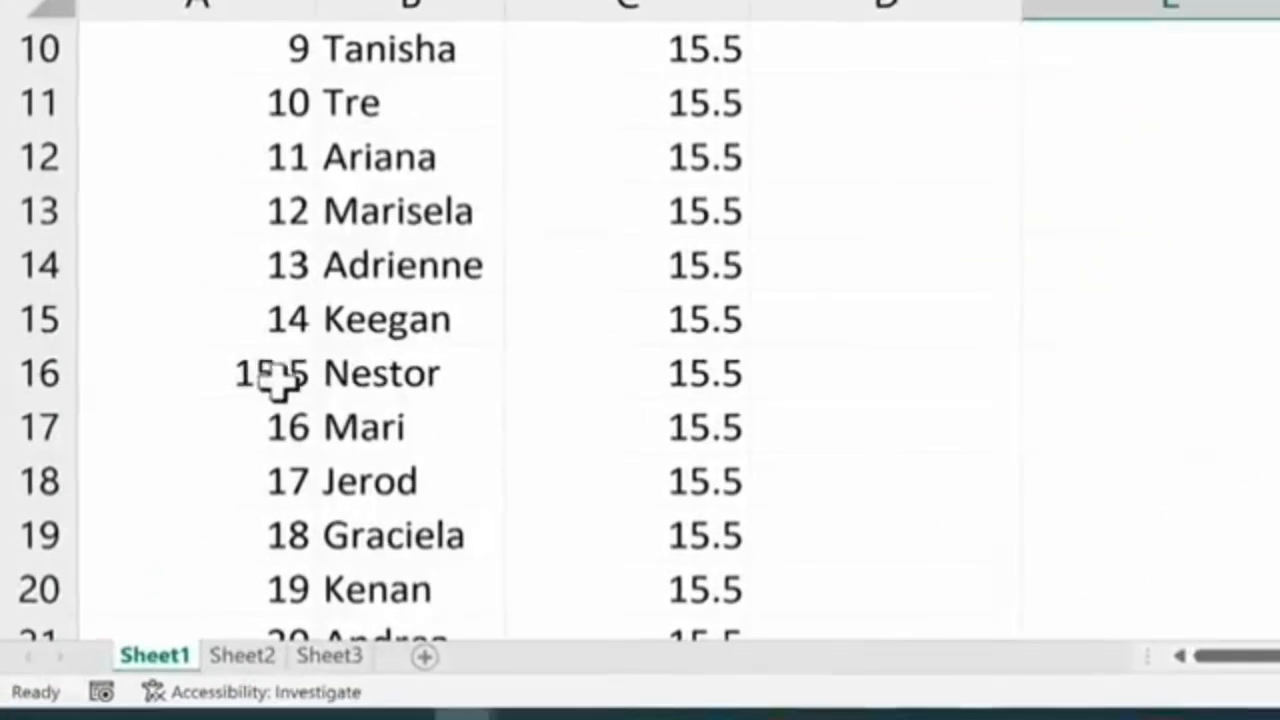
{"action": "left_click", "coordinate": [277, 380]}
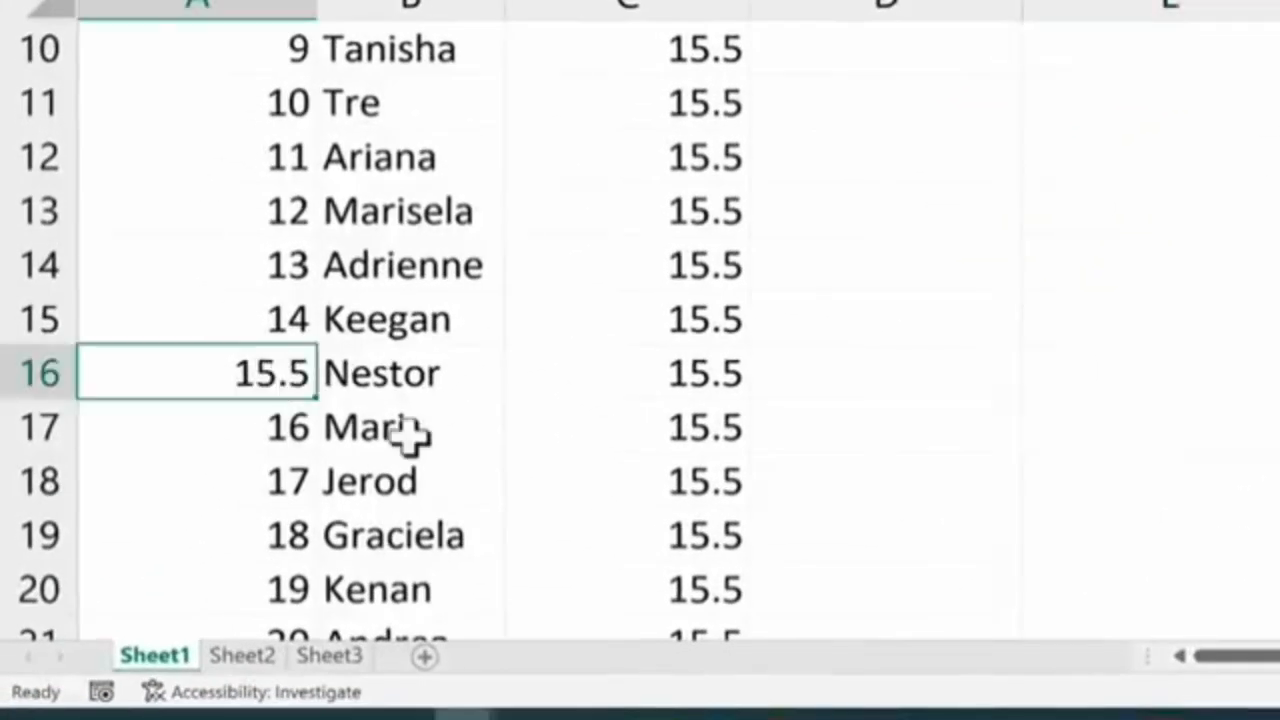
{"action": "type", "text": "15"}
{"action": "key", "text": "Return"}
{"action": "scroll", "coordinate": [849, 431], "scroll_direction": "up", "scroll_amount": 3}
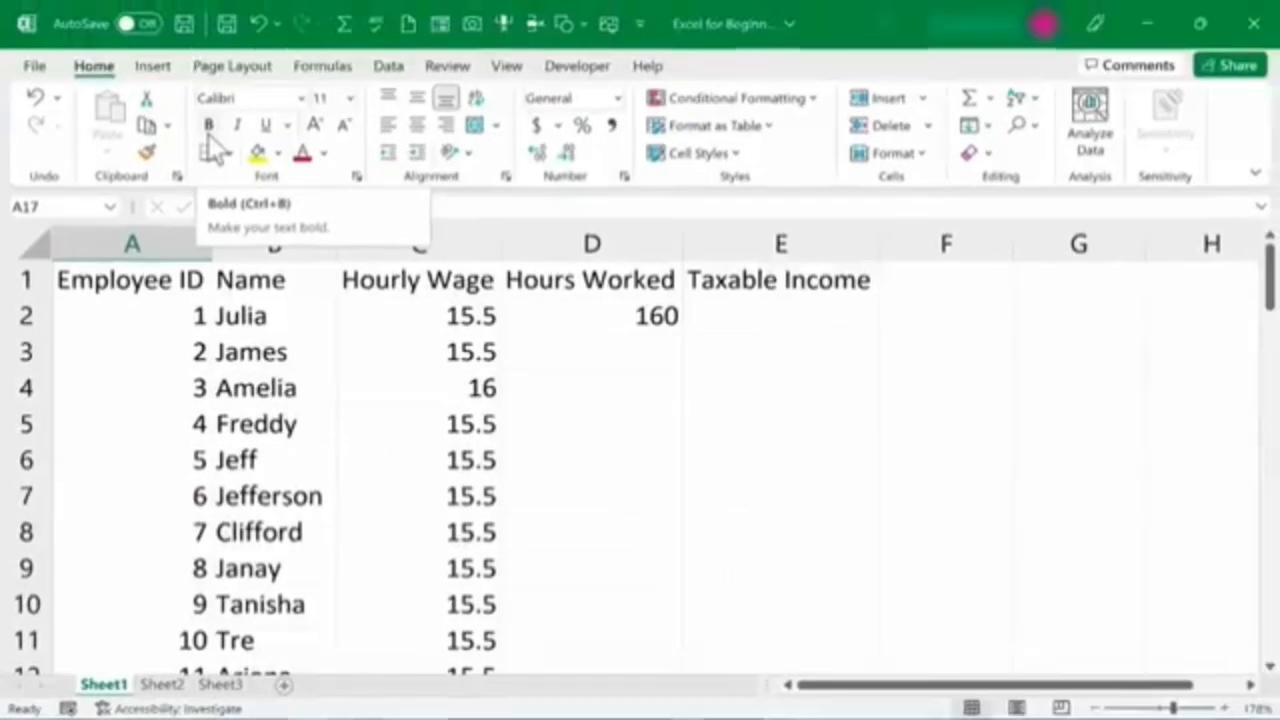
{"action": "left_click", "coordinate": [1035, 124]}
{"action": "left_click", "coordinate": [598, 498]}
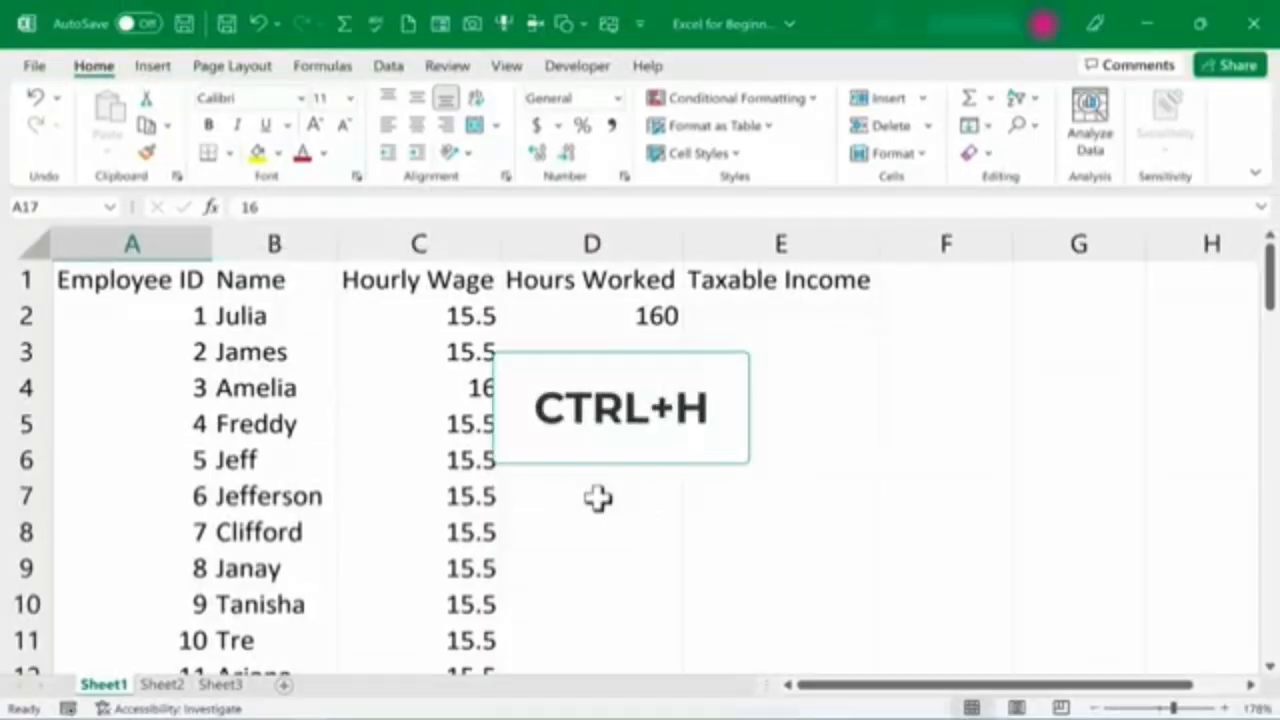
{"action": "key", "text": "ctrl+h"}
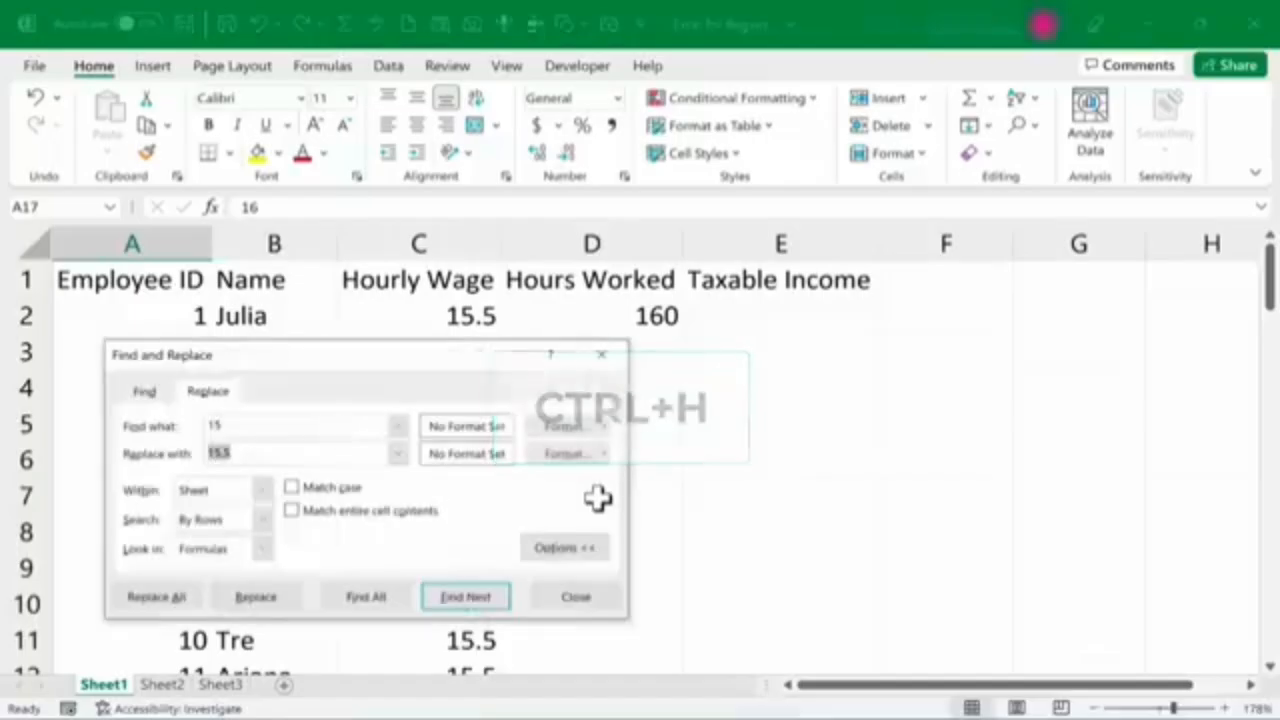
{"action": "left_click", "coordinate": [576, 597]}
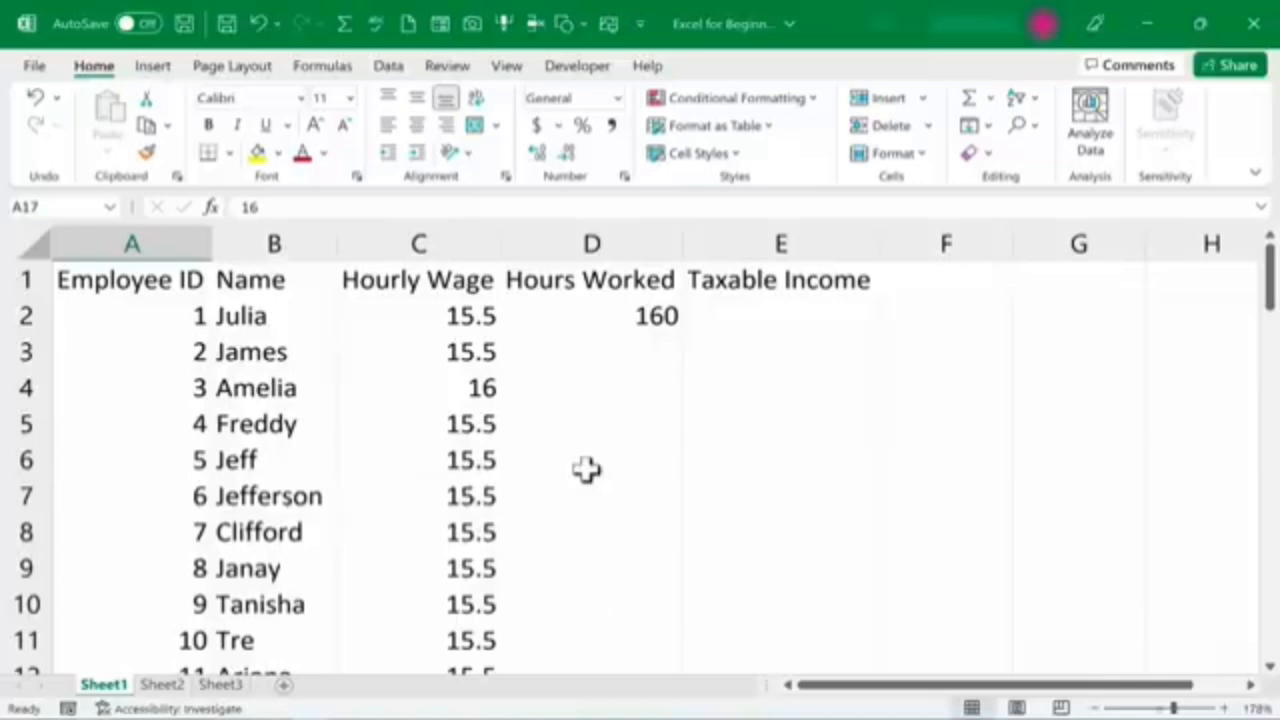
Step: Add an AutoCorrect entry in the proofing options that replaces t4tas with Technology for Teachers and Students
{"action": "left_click", "coordinate": [35, 66]}
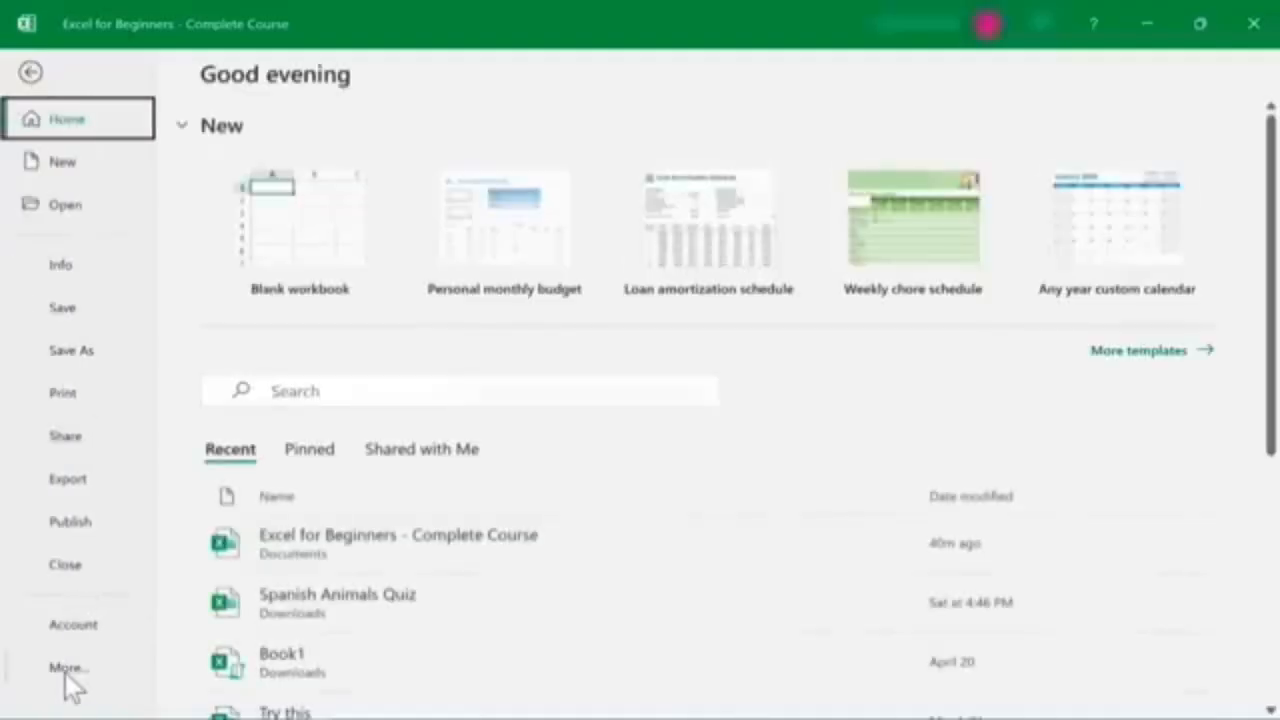
{"action": "left_click", "coordinate": [72, 685]}
{"action": "left_click", "coordinate": [226, 676]}
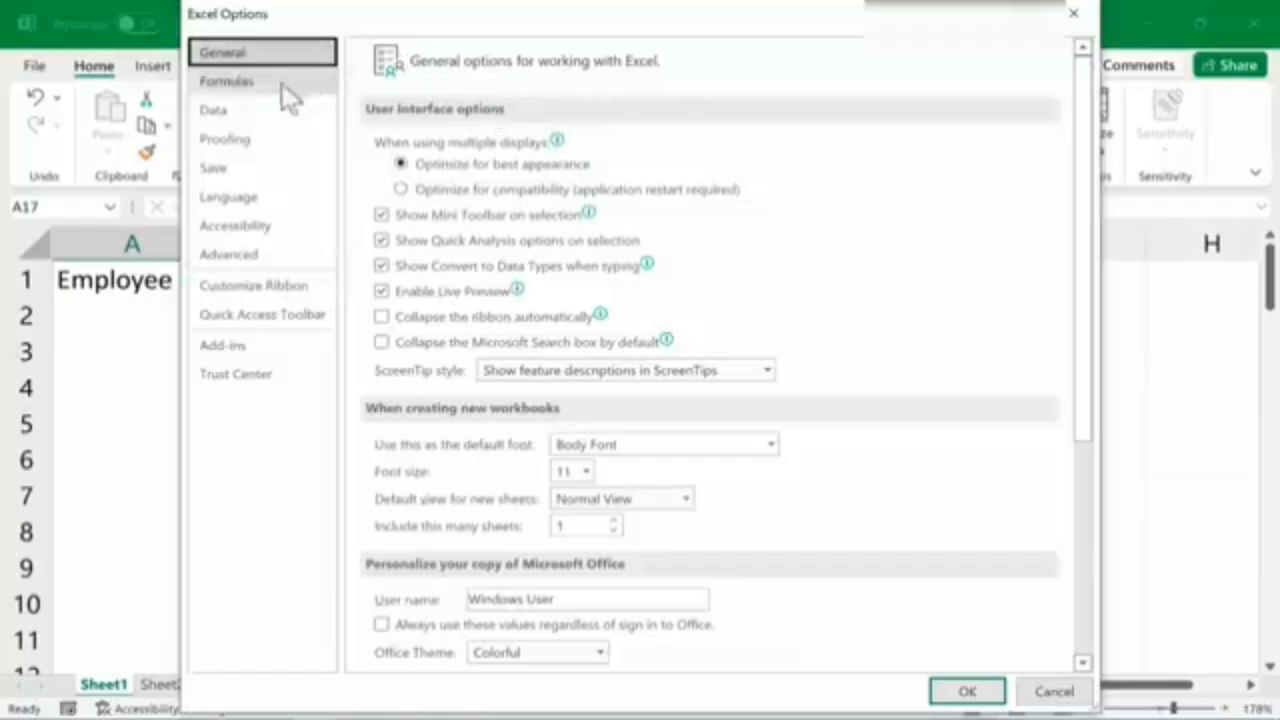
{"action": "left_click", "coordinate": [238, 140]}
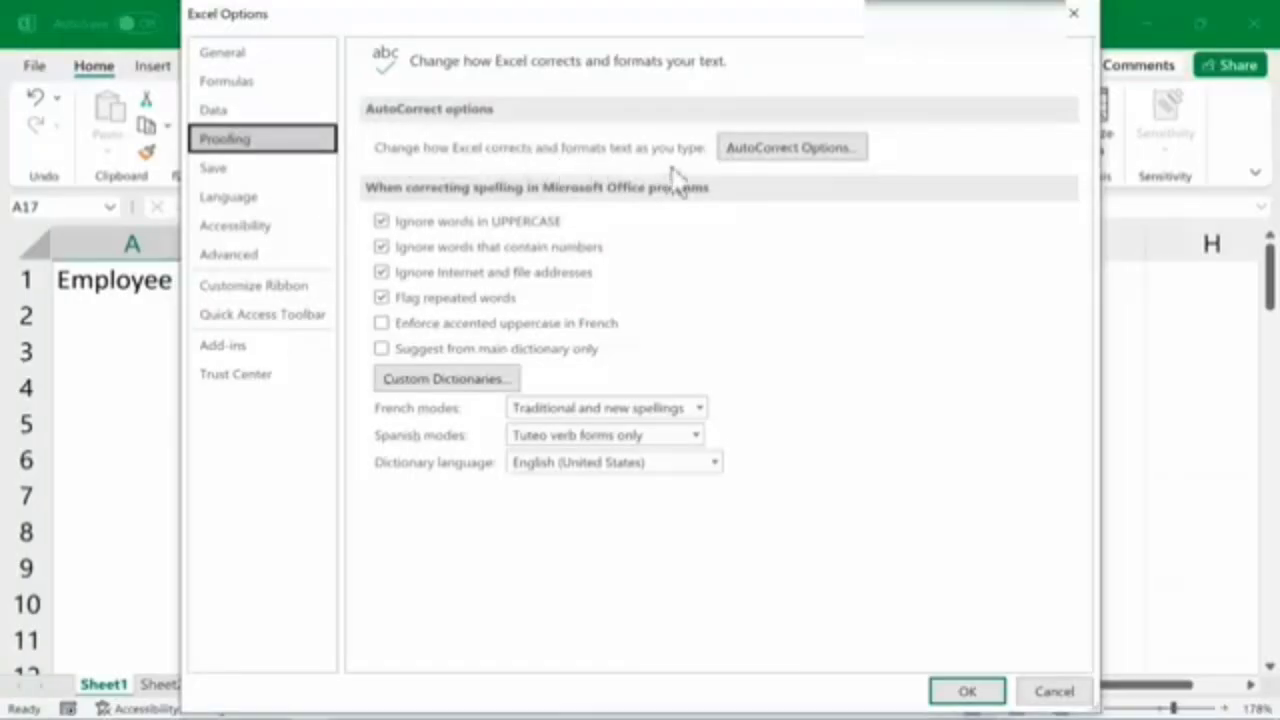
{"action": "left_click", "coordinate": [831, 152]}
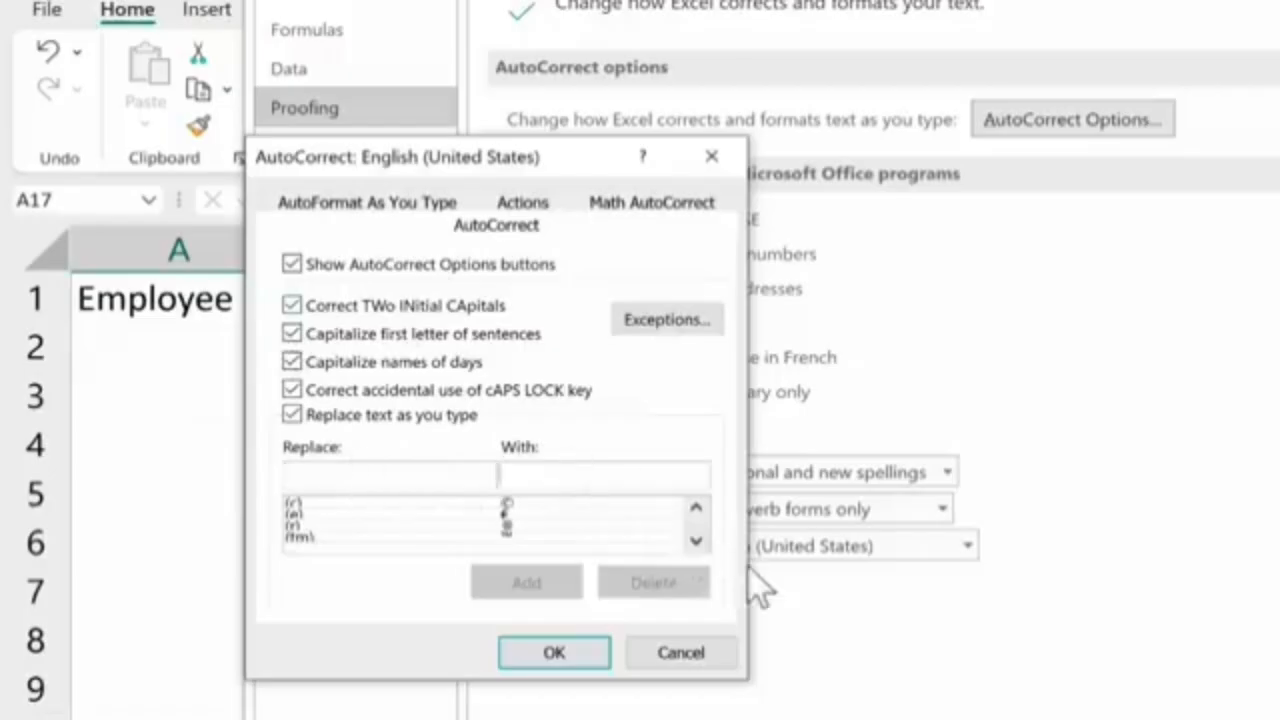
{"action": "left_click_drag", "start_coordinate": [697, 543], "coordinate": [699, 545]}
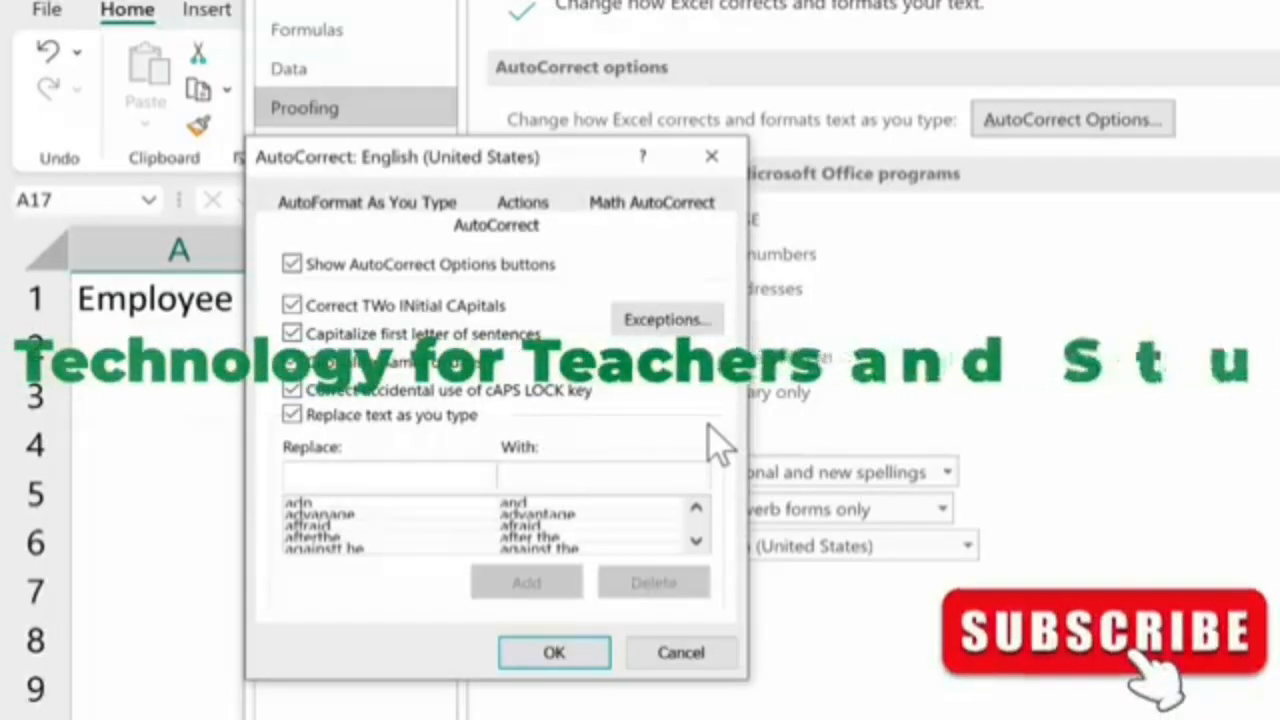
{"action": "type", "text": "t4tas"}
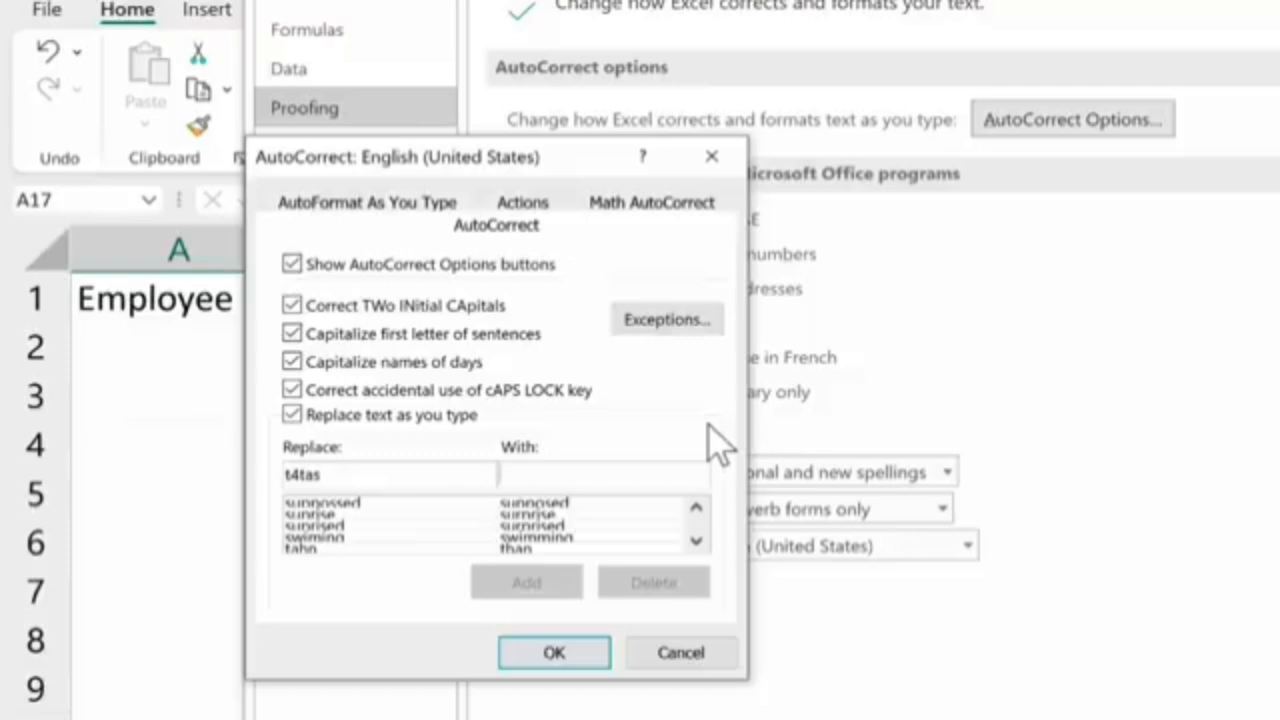
{"action": "type", "text": "Te"}
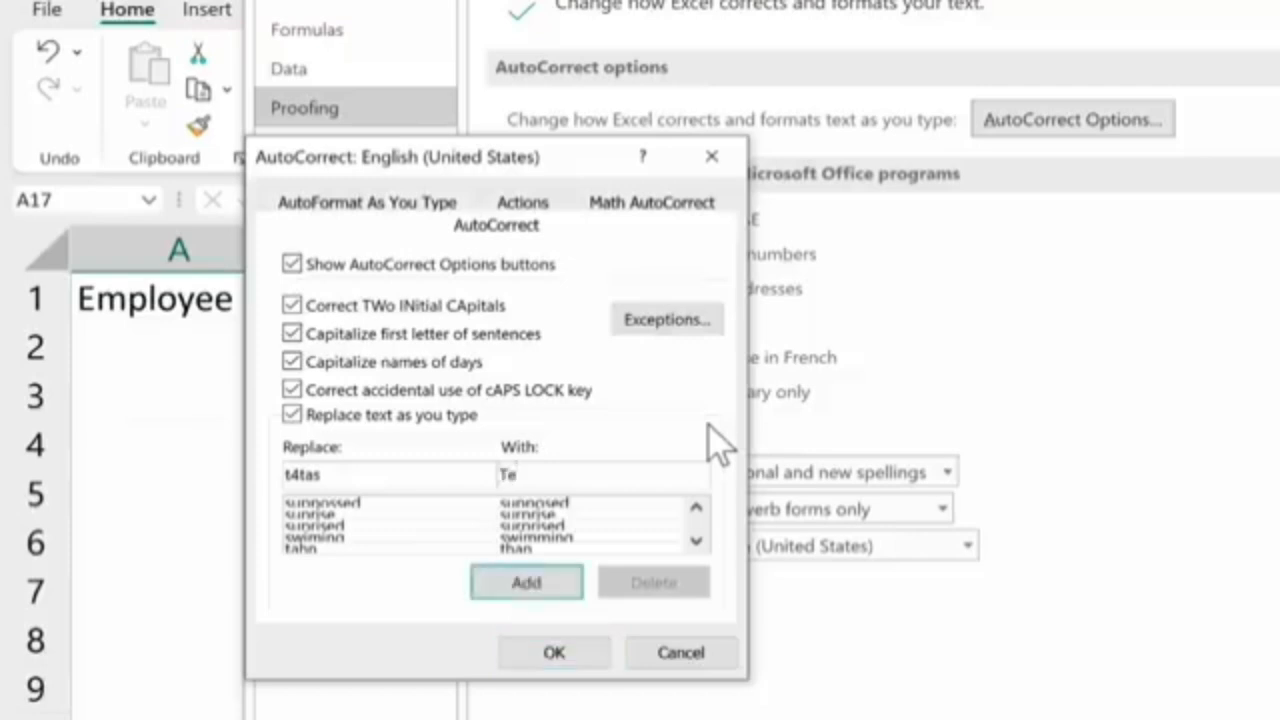
{"action": "type", "text": "chnology for Teachers and Students"}
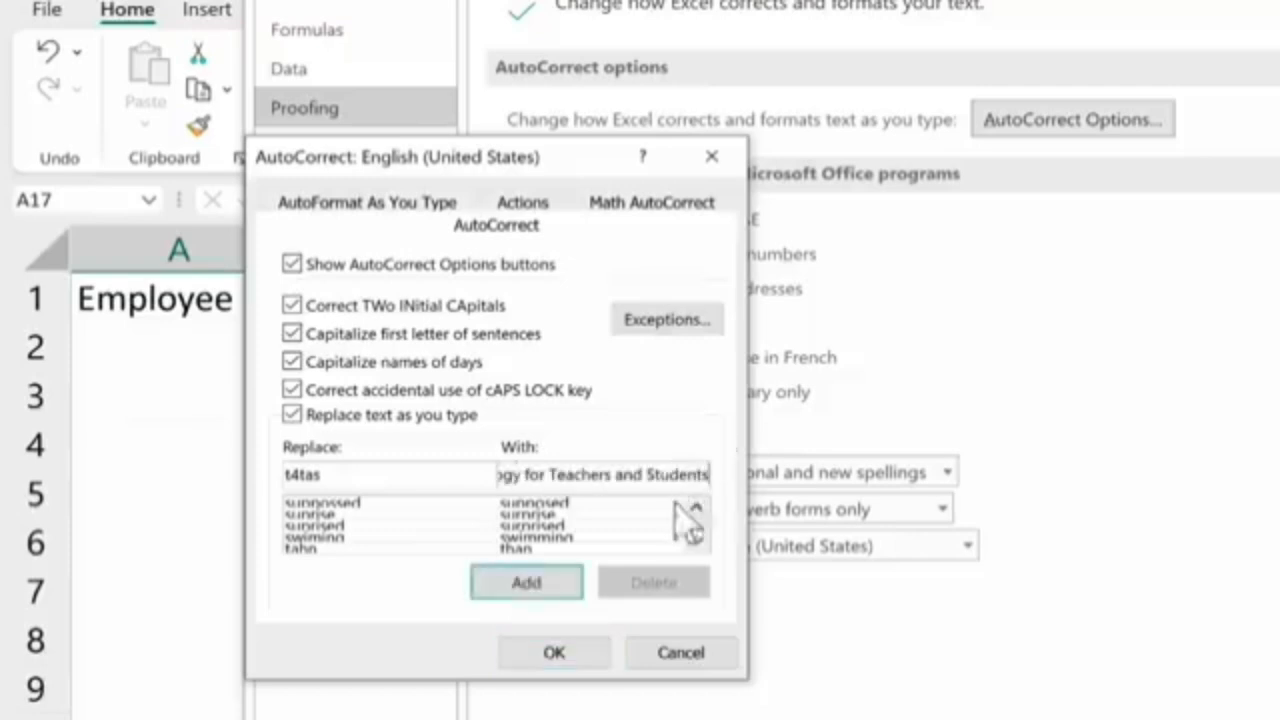
{"action": "left_click", "coordinate": [557, 588]}
{"action": "left_click", "coordinate": [566, 655]}
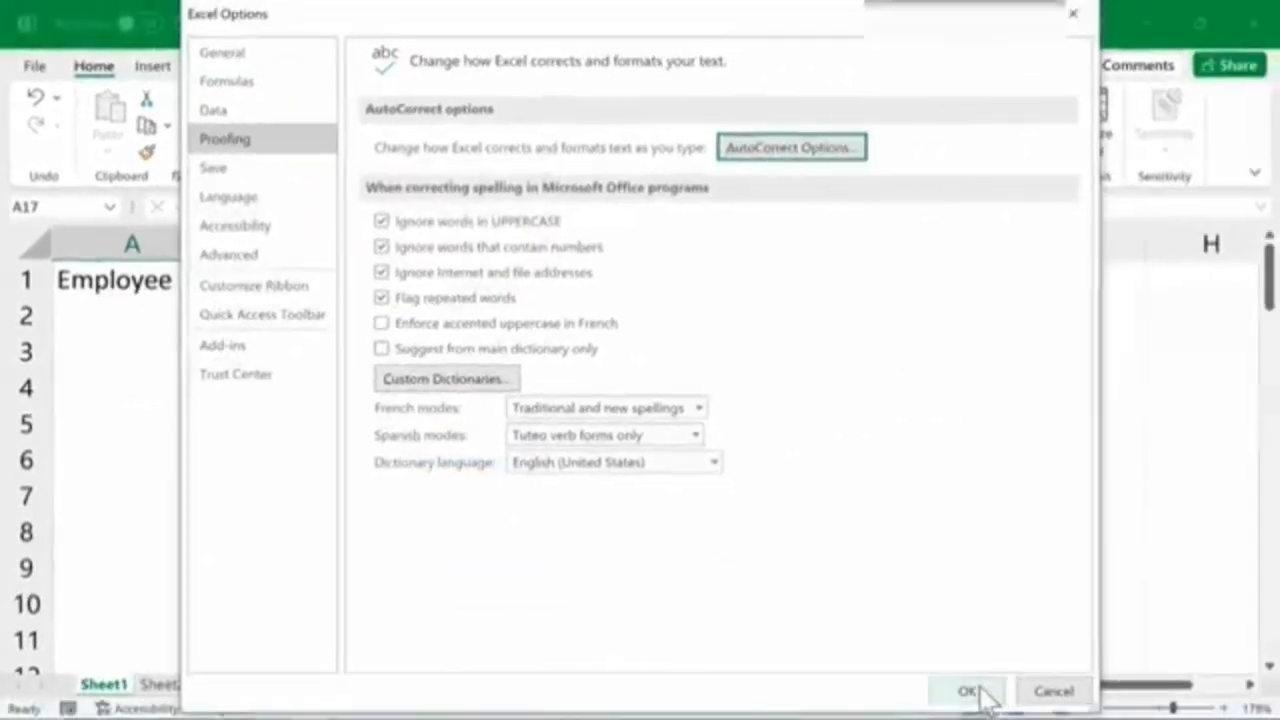
{"action": "left_click", "coordinate": [980, 692]}
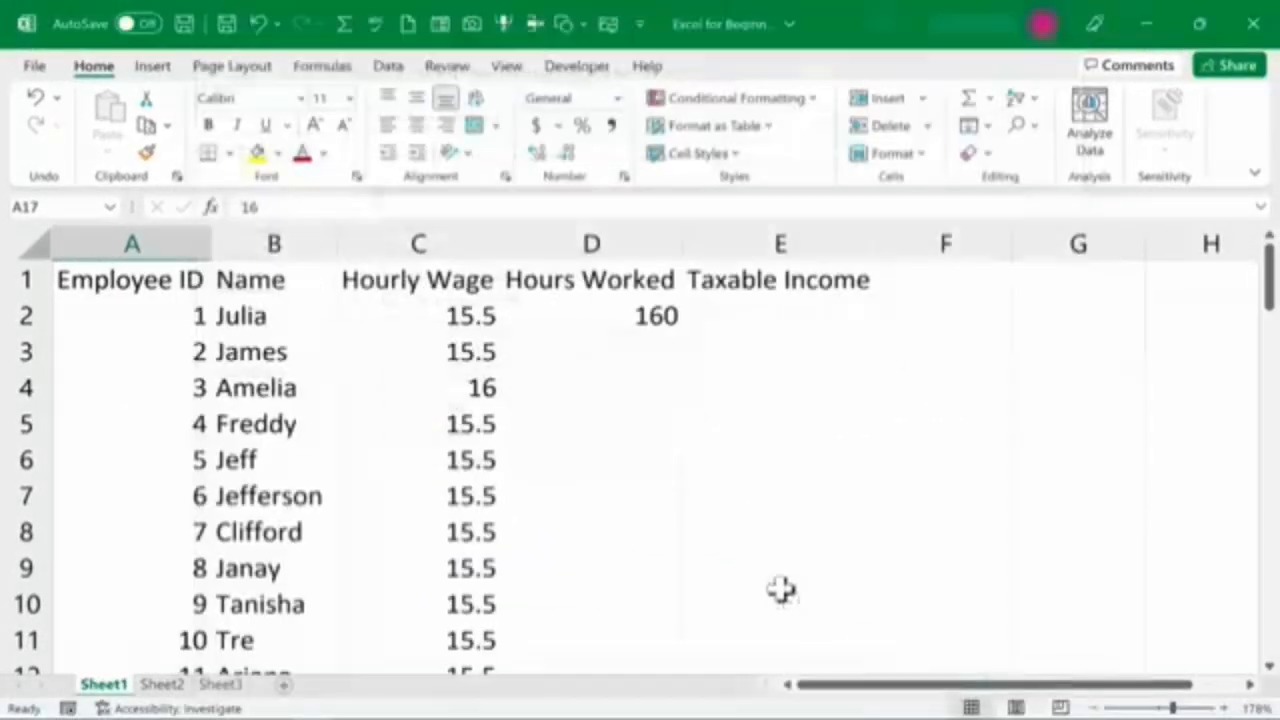
Step: Test the AutoCorrect entry by entering t4tas in cell E3, and undo the entry
{"action": "left_click", "coordinate": [740, 358]}
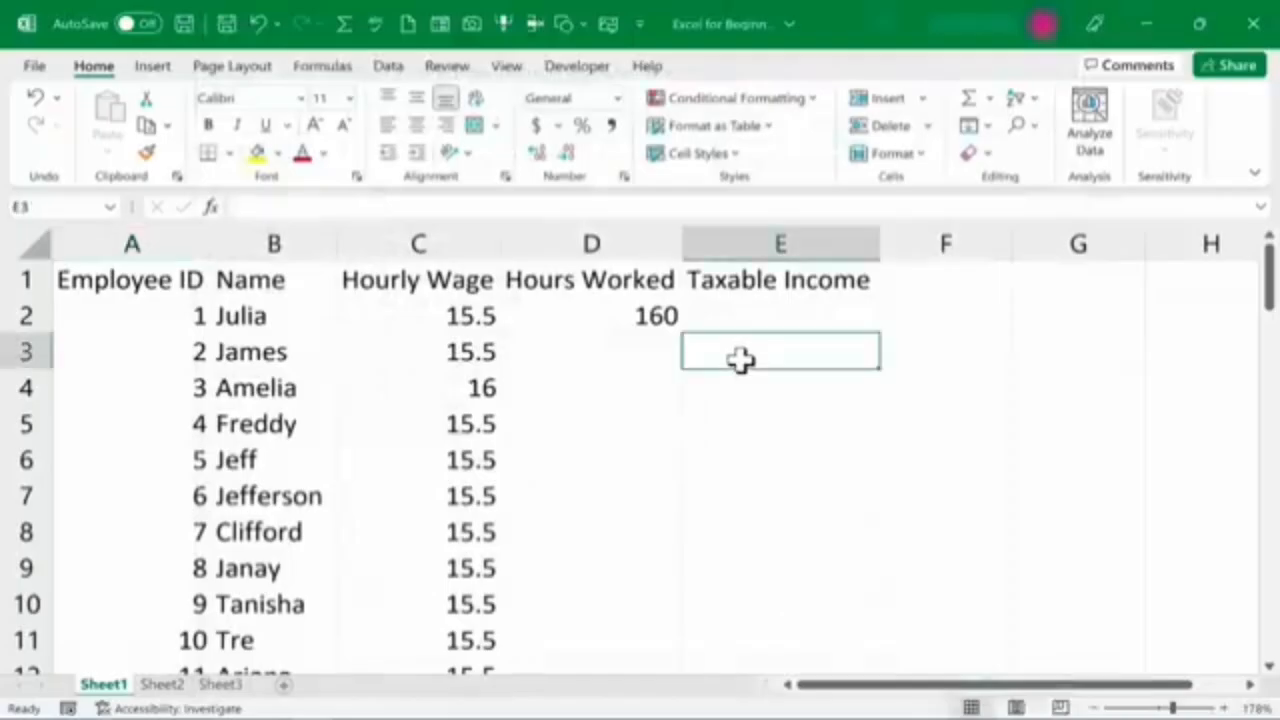
{"action": "type", "text": "t4"}
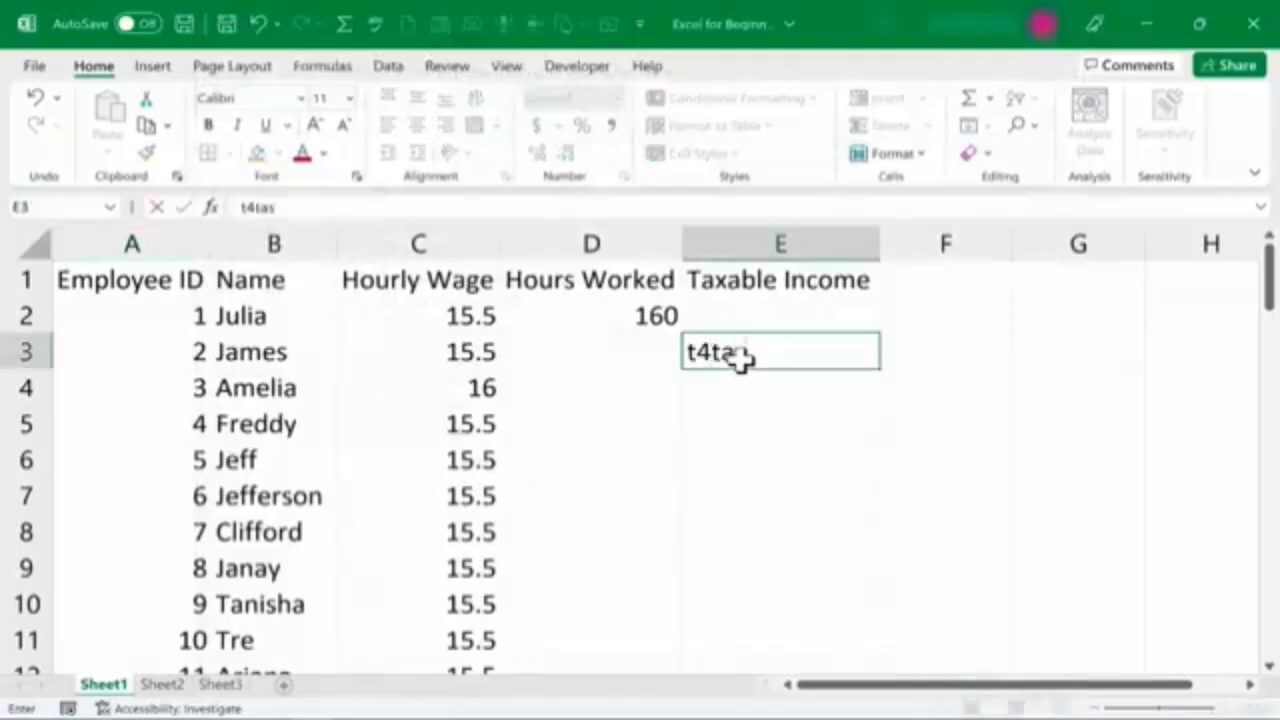
{"action": "type", "text": "tas"}
{"action": "key", "text": "Return"}
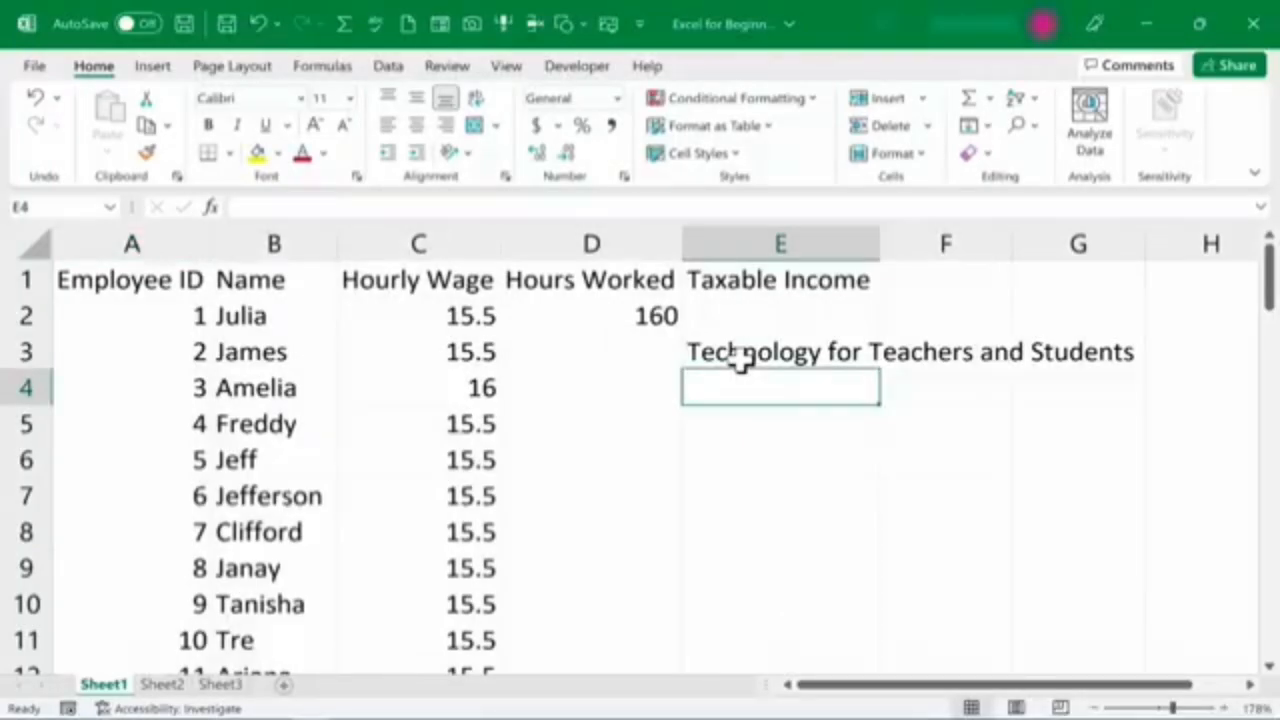
{"action": "key", "text": "ctrl+z"}
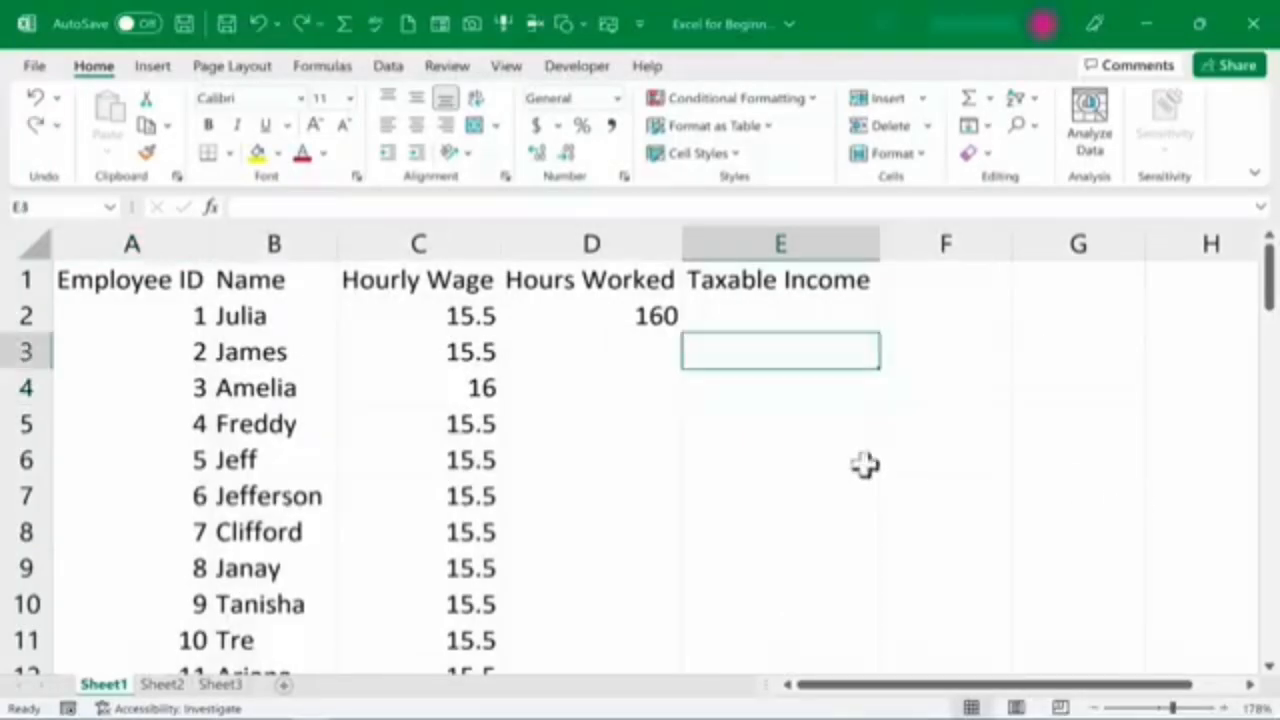
{"action": "left_click", "coordinate": [903, 468]}
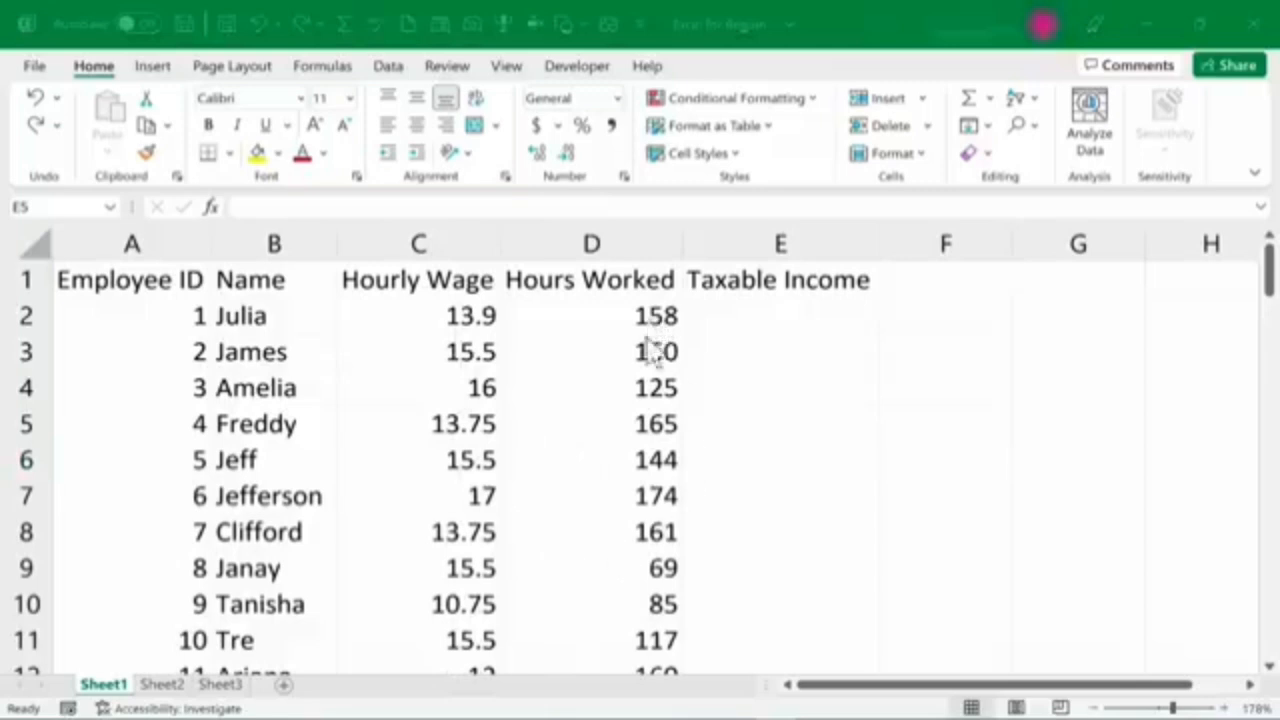
Step: Copy the hourly wage from cell C4 into cell E6 and undo the paste
{"action": "scroll", "coordinate": [660, 400], "scroll_direction": "down", "scroll_amount": 6}
{"action": "scroll", "coordinate": [634, 429], "scroll_direction": "up", "scroll_amount": 6}
{"action": "left_click", "coordinate": [448, 388]}
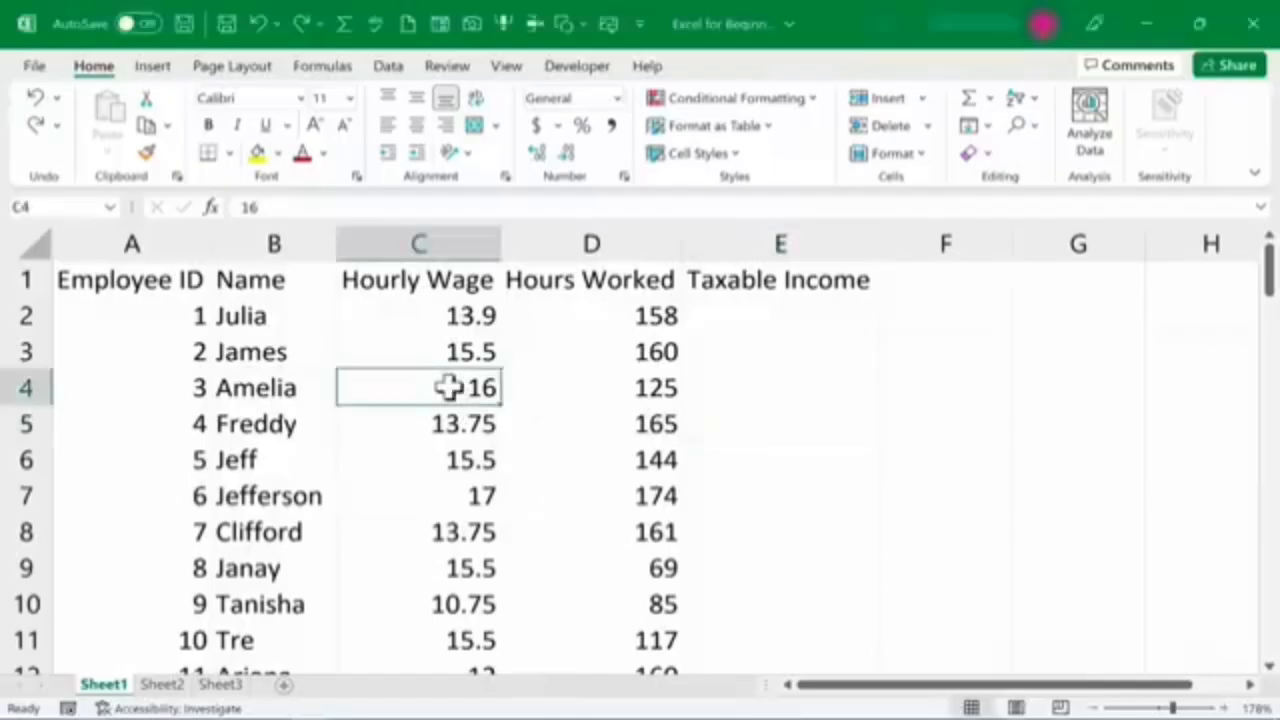
{"action": "key", "text": "ctrl+c"}
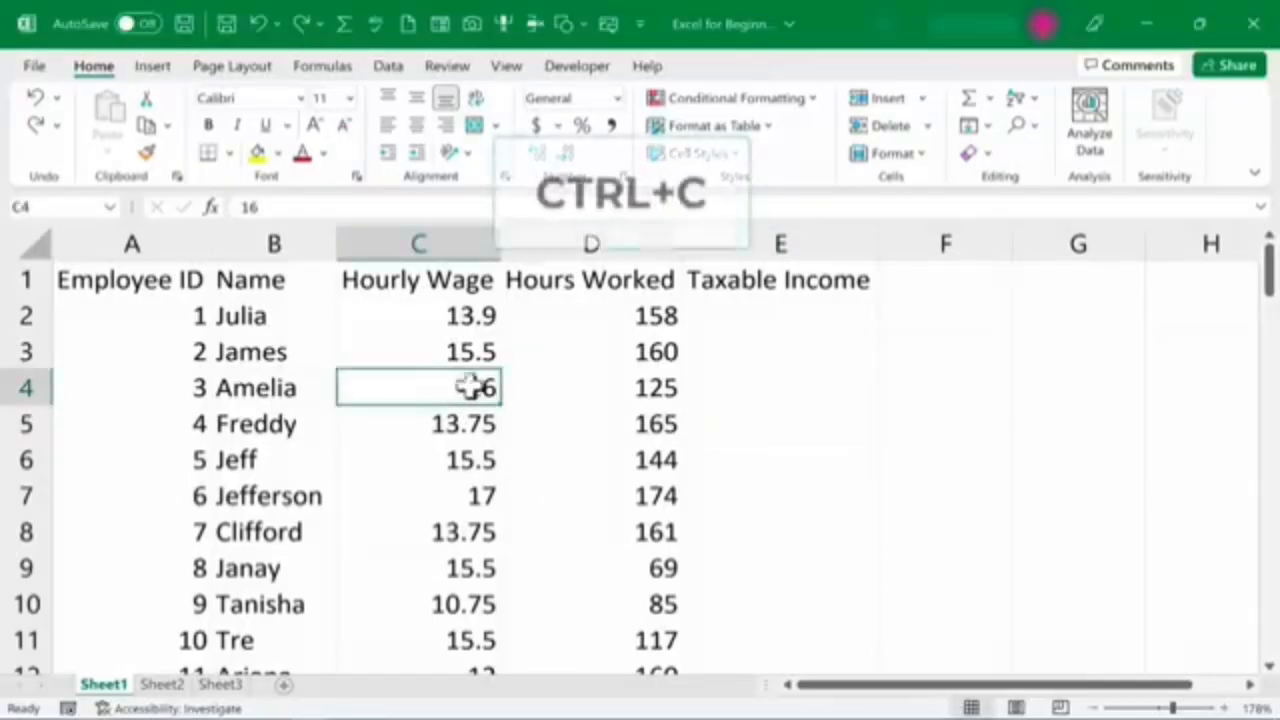
{"action": "left_click", "coordinate": [740, 468]}
{"action": "key", "text": "ctrl+v"}
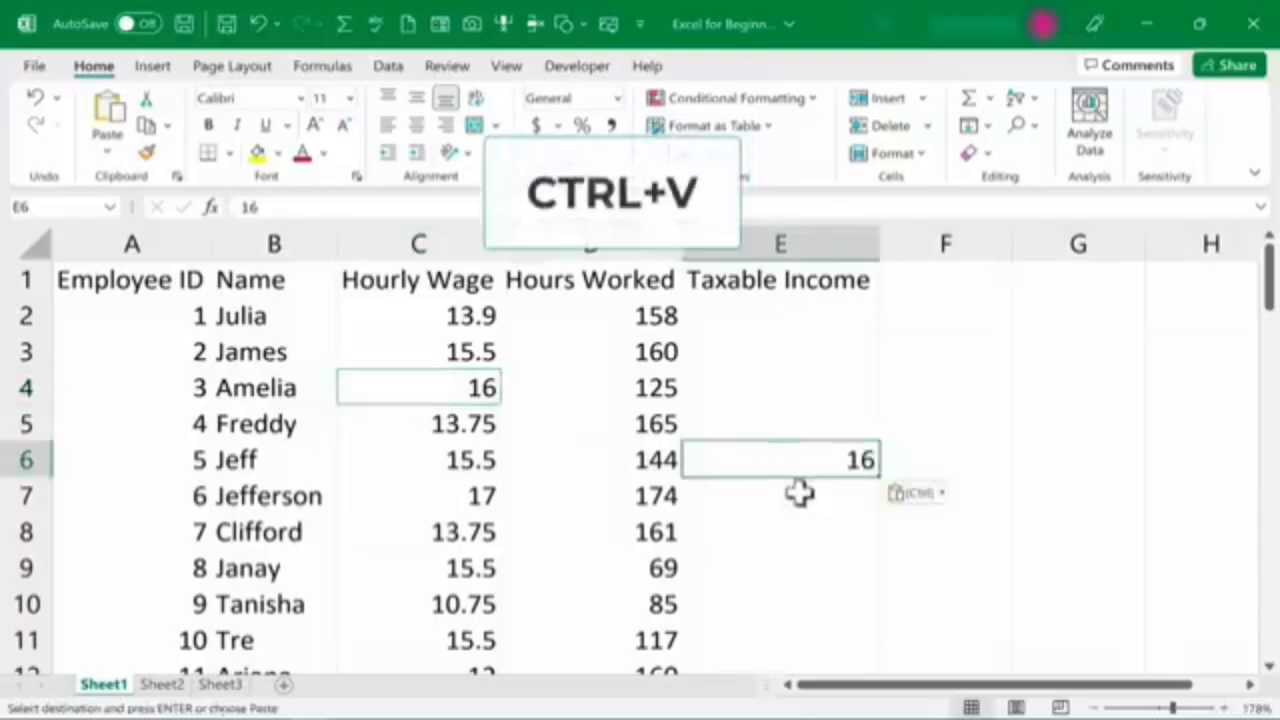
{"action": "key", "text": "ctrl+z"}
{"action": "left_click", "coordinate": [476, 430]}
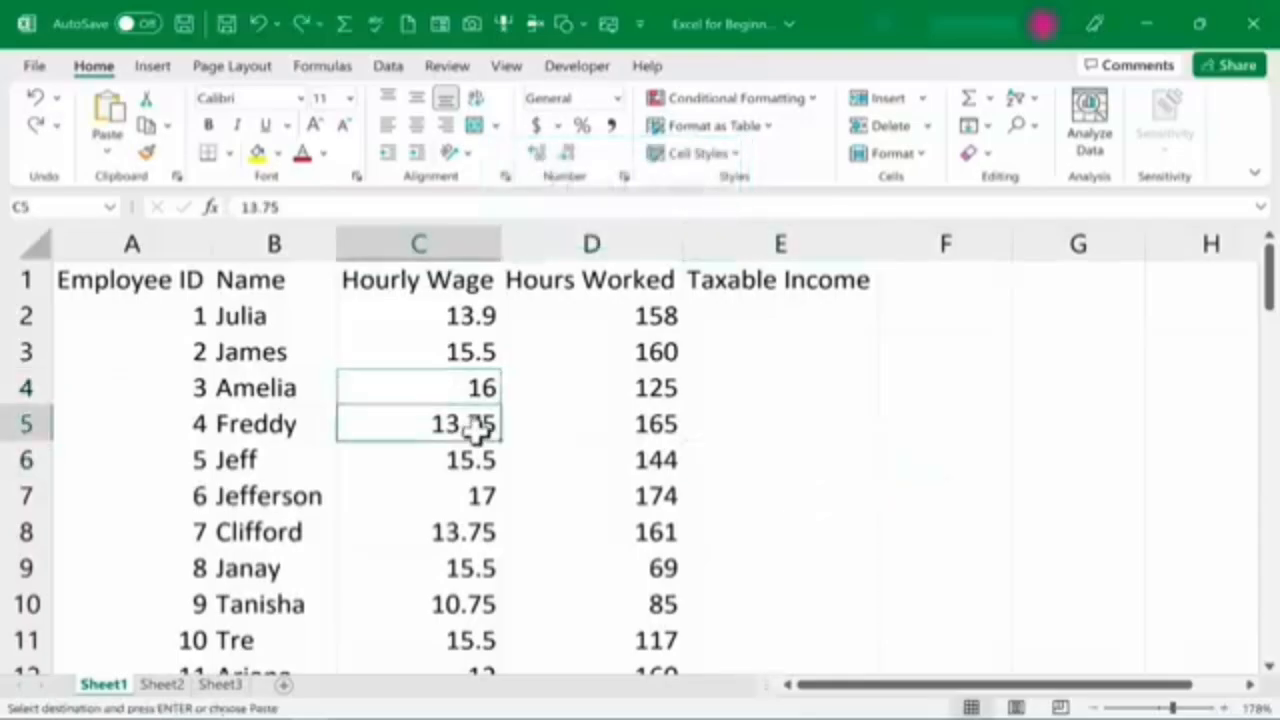
Step: Cut the hourly wage from cell C5, paste it into cell E7, and undo the move
{"action": "key", "text": "ctrl+x"}
{"action": "left_click", "coordinate": [810, 489]}
{"action": "key", "text": "ctrl+v"}
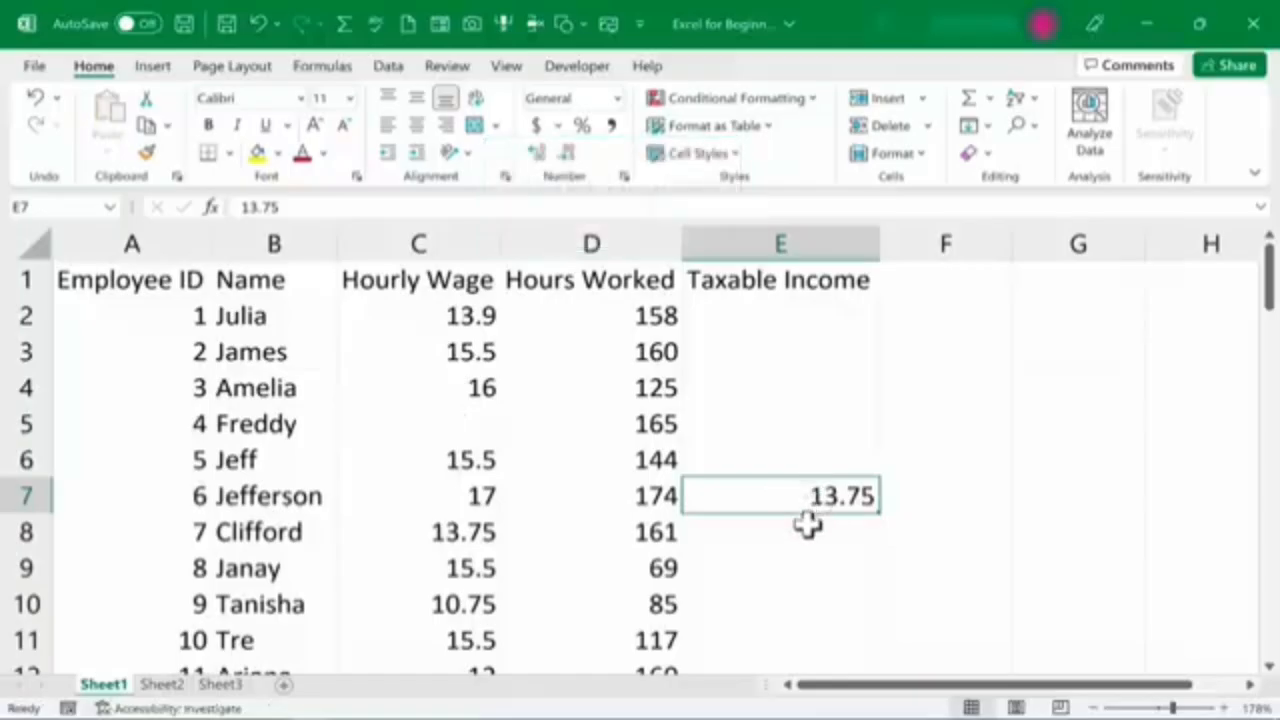
{"action": "key", "text": "ctrl+z"}
{"action": "key", "text": "Escape"}
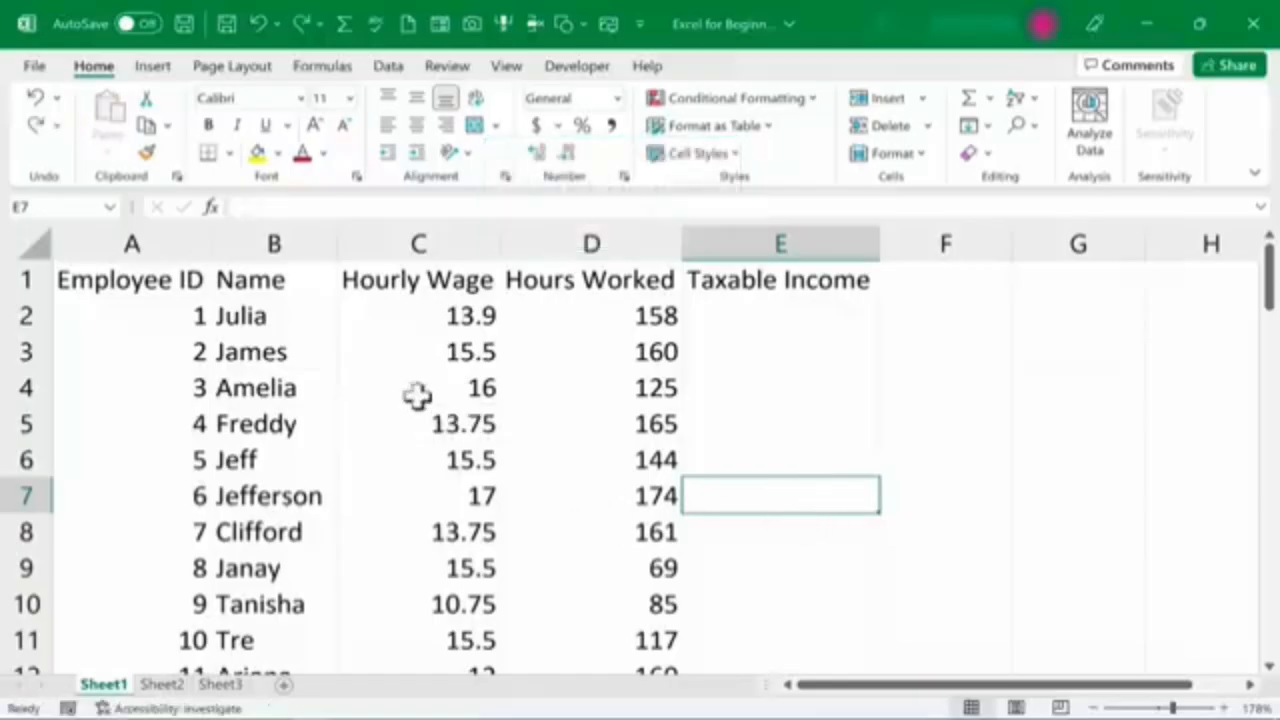
{"action": "left_click", "coordinate": [776, 432]}
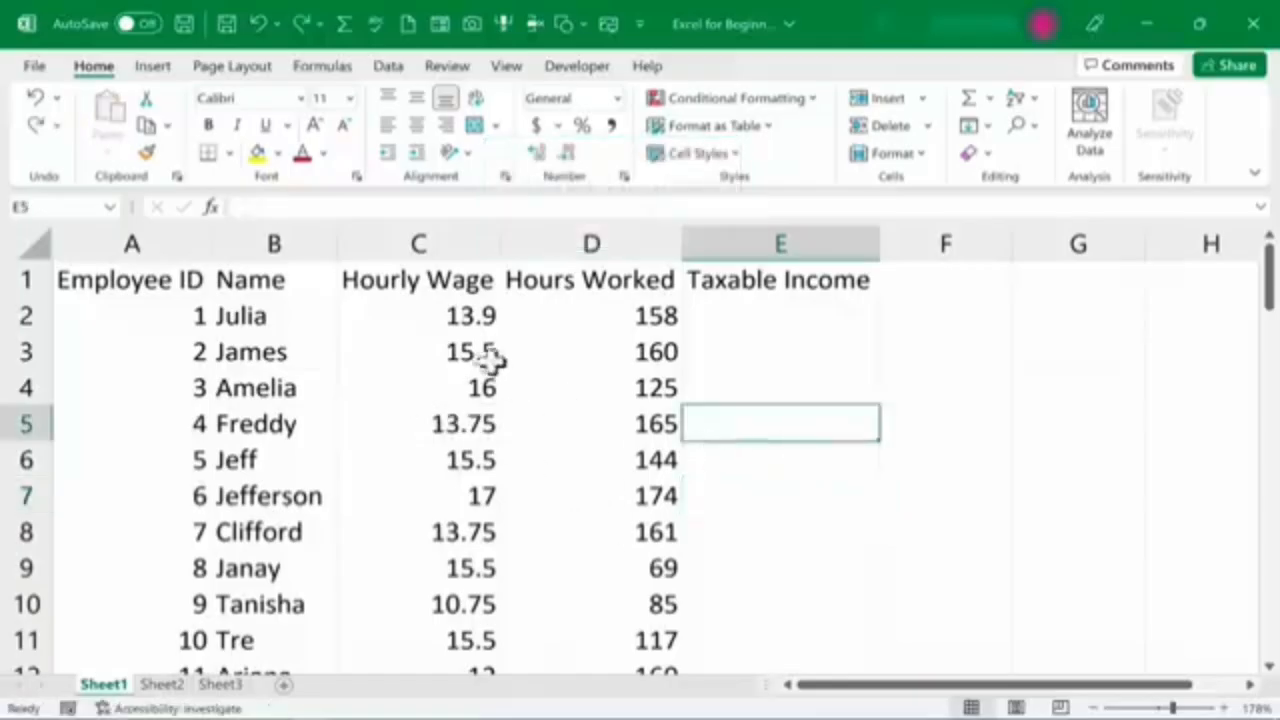
Step: Move the hourly wage in cell C3 directly to cell F3 without the clipboard, and undo the move
{"action": "left_click", "coordinate": [444, 349]}
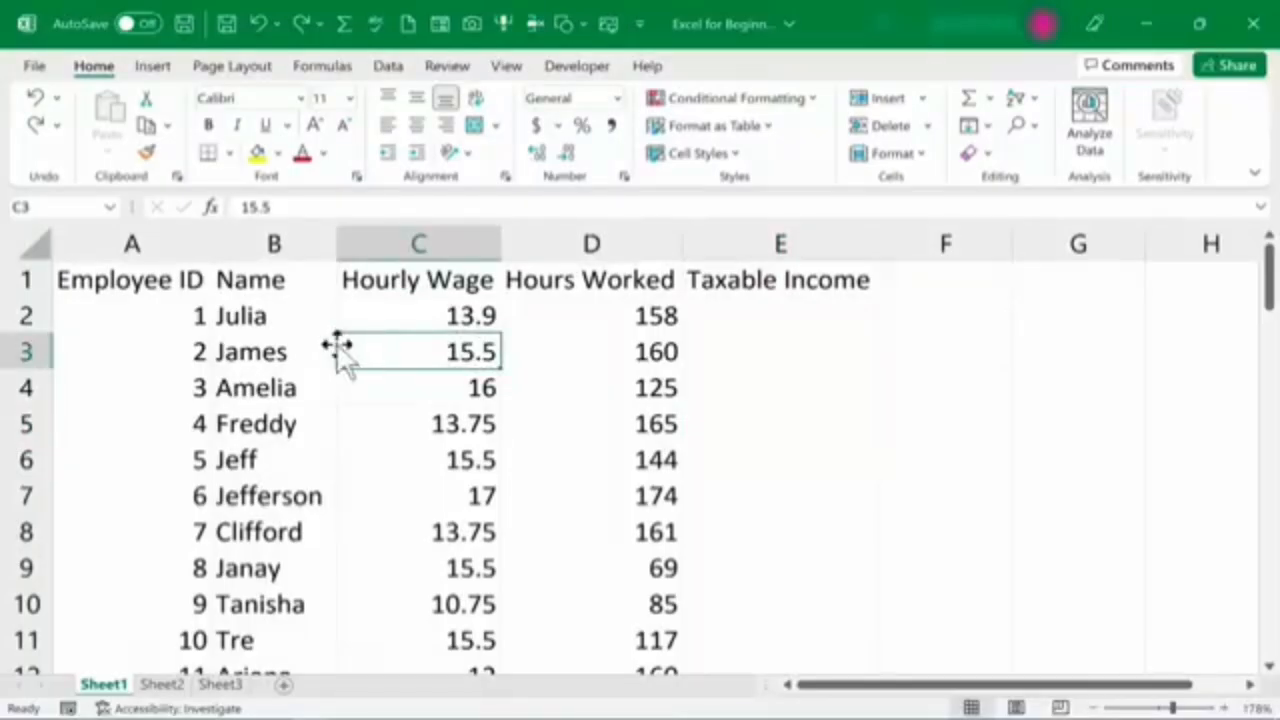
{"action": "left_click_drag", "start_coordinate": [340, 352], "coordinate": [965, 356]}
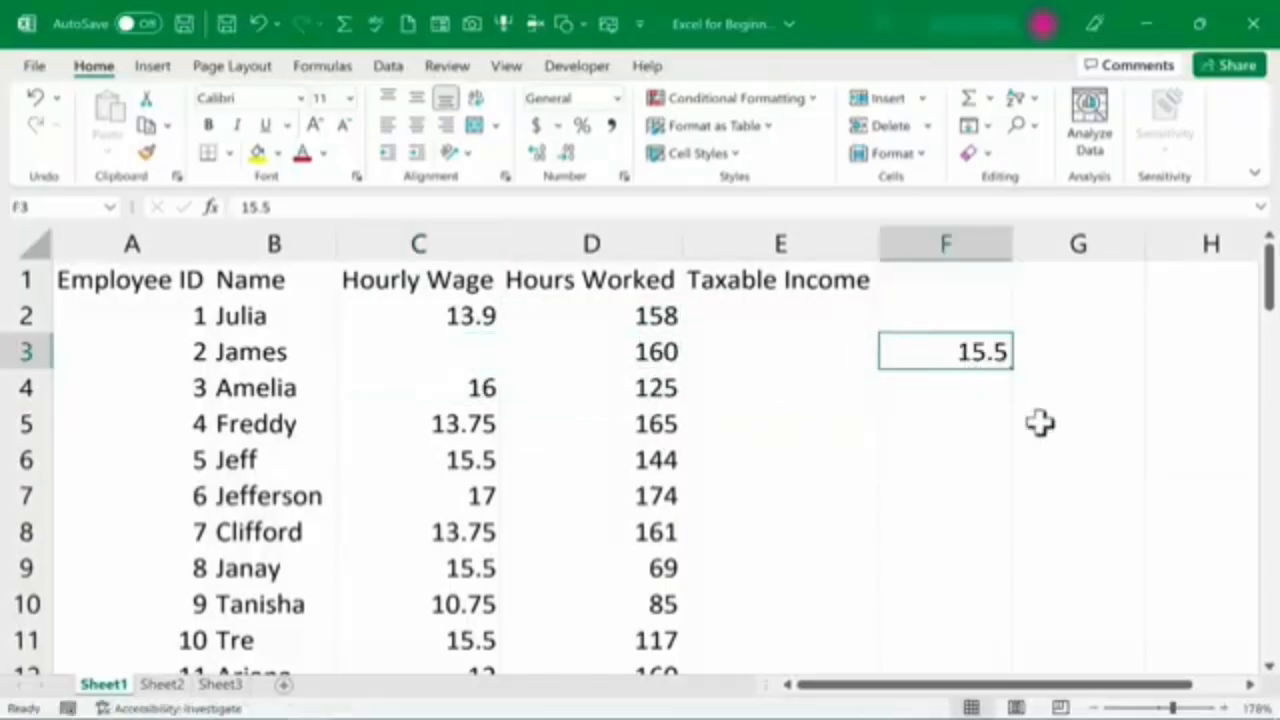
{"action": "key", "text": "ctrl+z"}
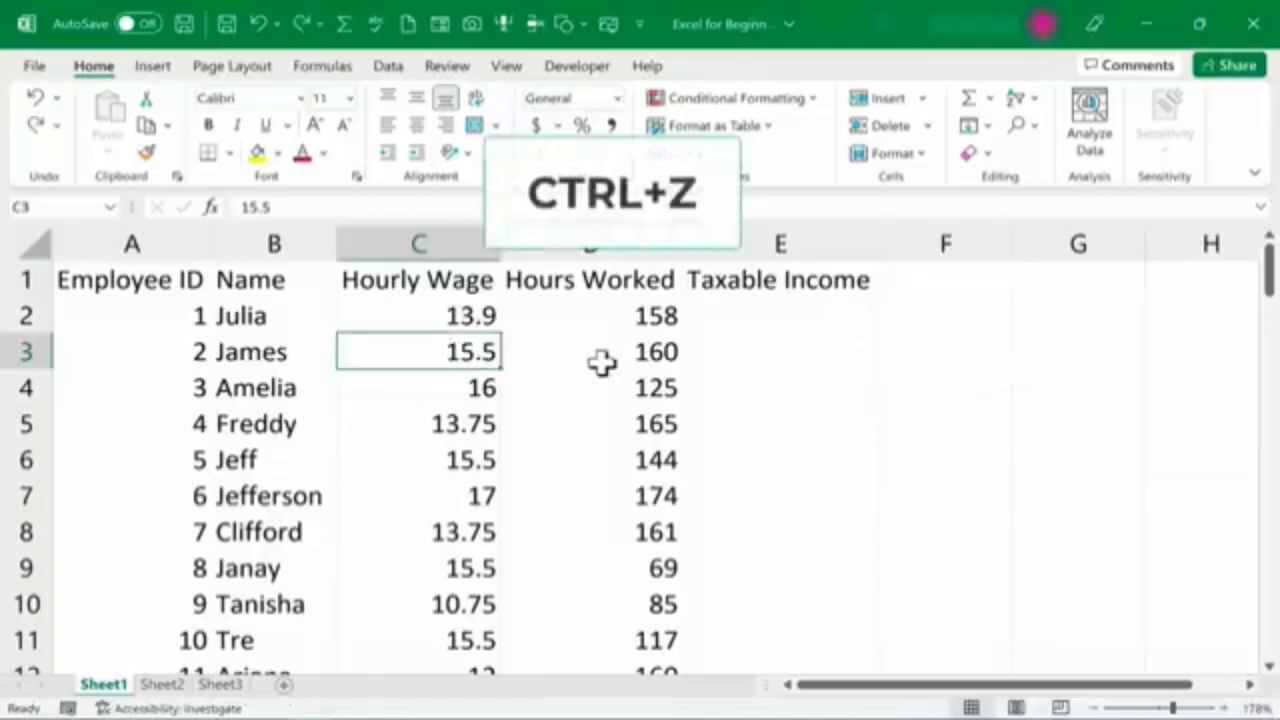
Step: Move the employee data in range A2:D9 to the block starting at N2, and undo the move
{"action": "left_click_drag", "start_coordinate": [189, 314], "coordinate": [670, 563]}
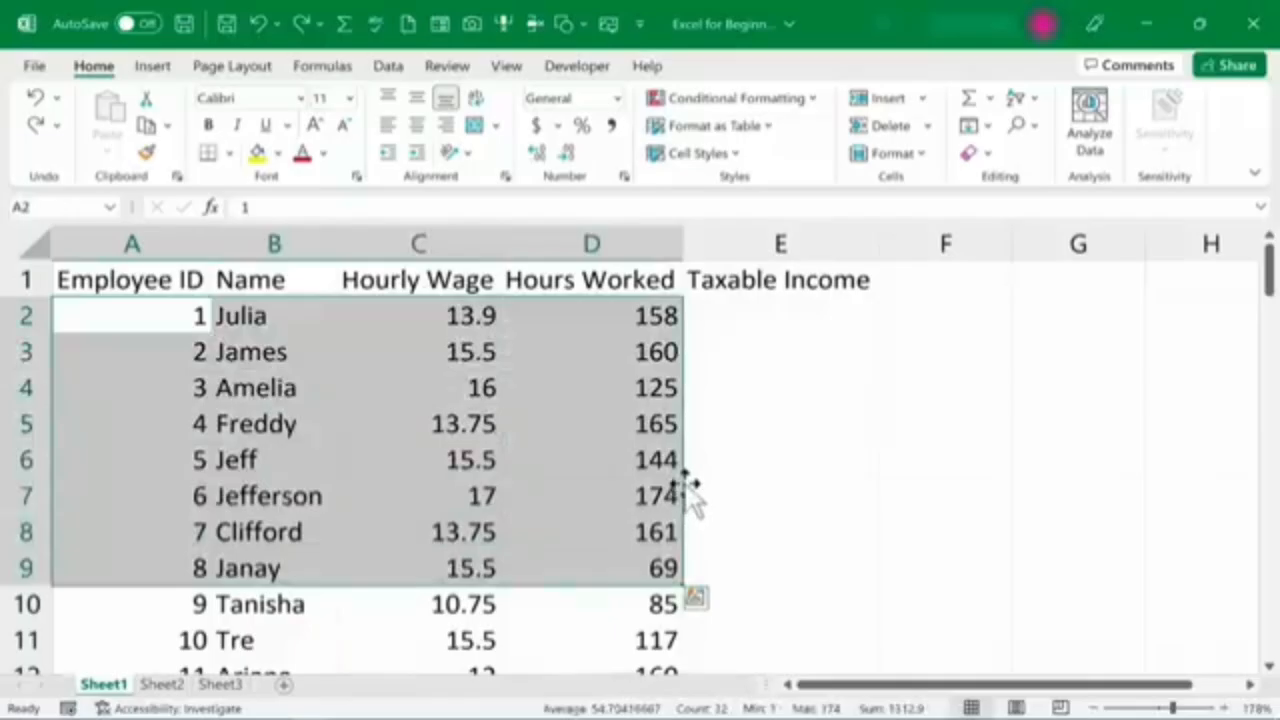
{"action": "left_click_drag", "start_coordinate": [693, 500], "coordinate": [738, 477]}
{"action": "left_click_drag", "start_coordinate": [1135, 685], "coordinate": [478, 684]}
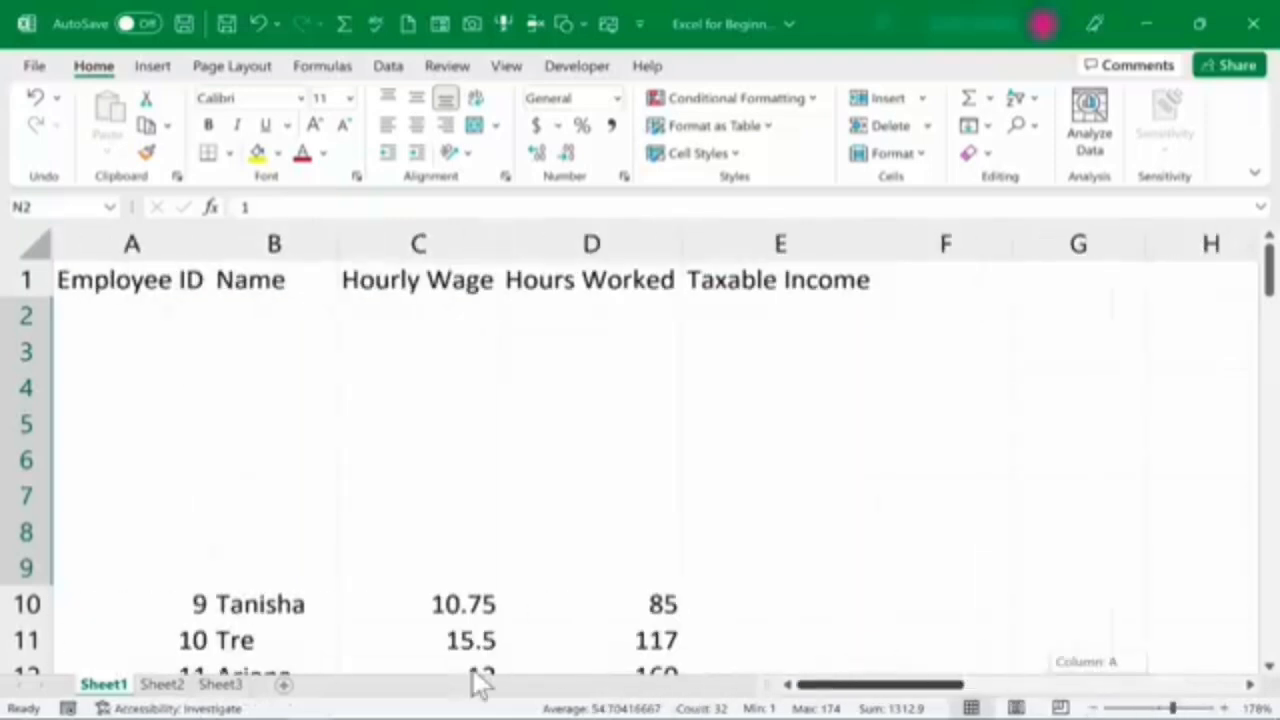
{"action": "key", "text": "ctrl+z"}
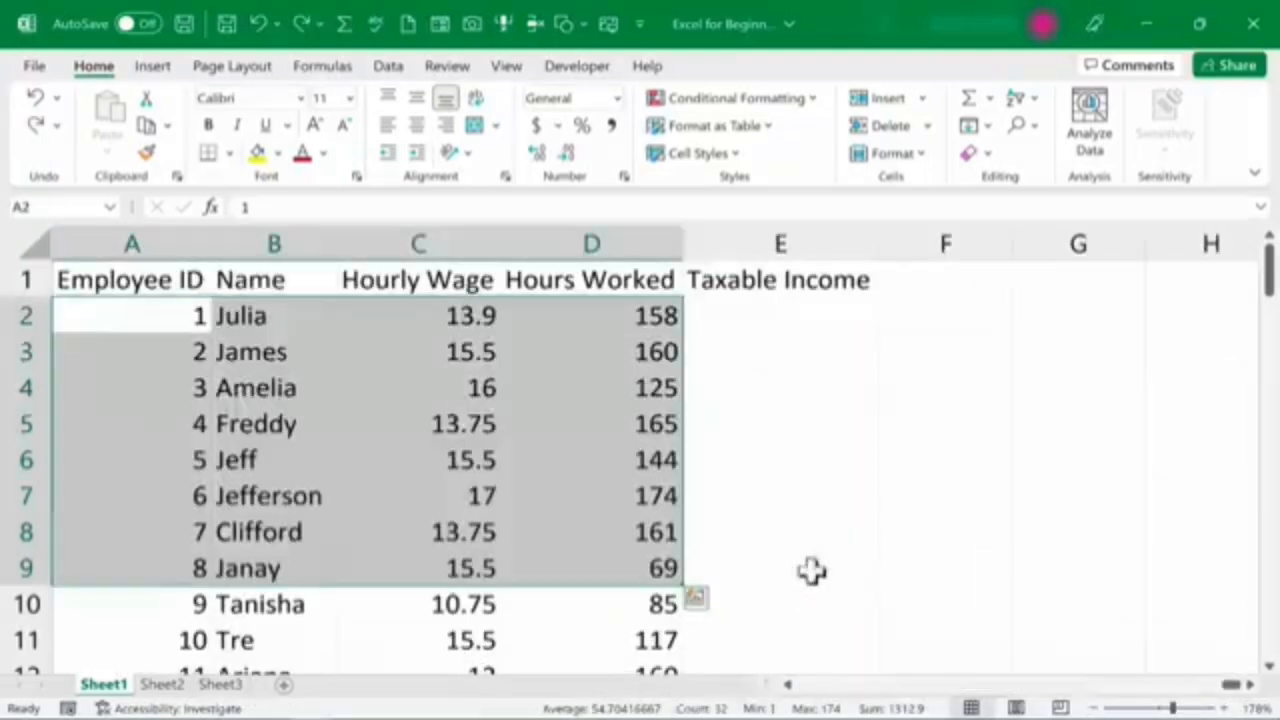
{"action": "left_click", "coordinate": [900, 542]}
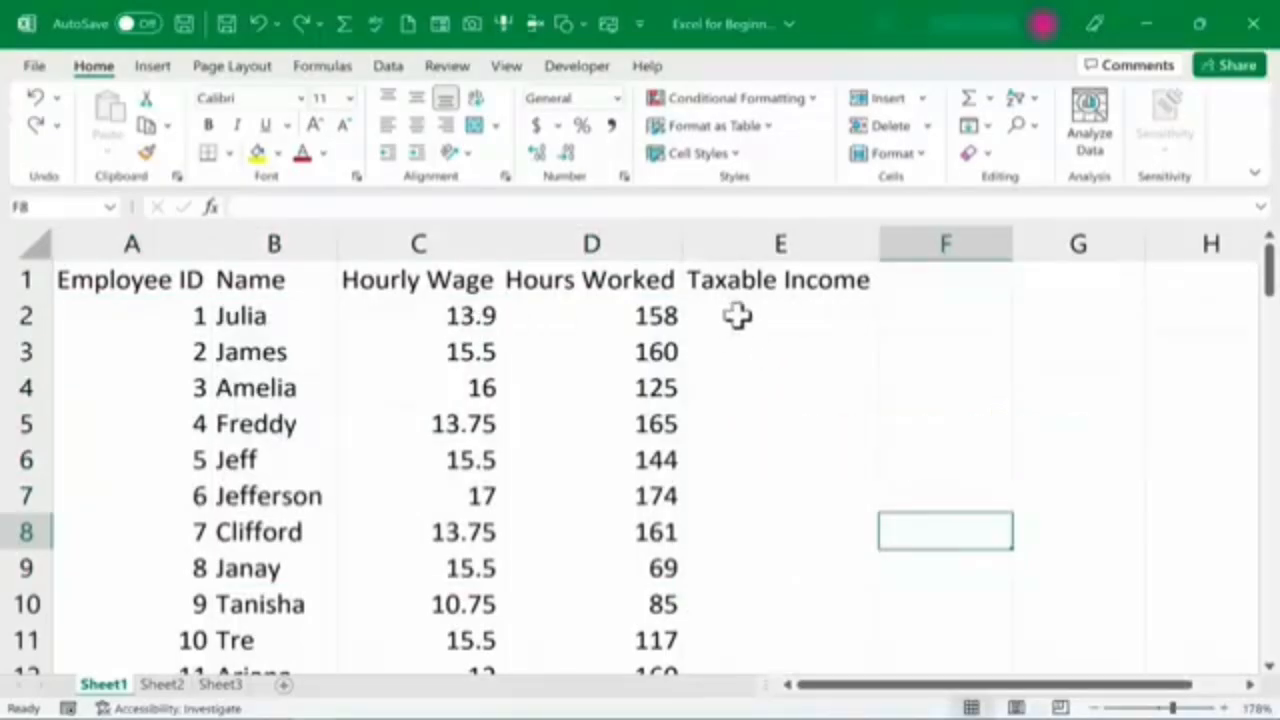
{"action": "left_click", "coordinate": [463, 318]}
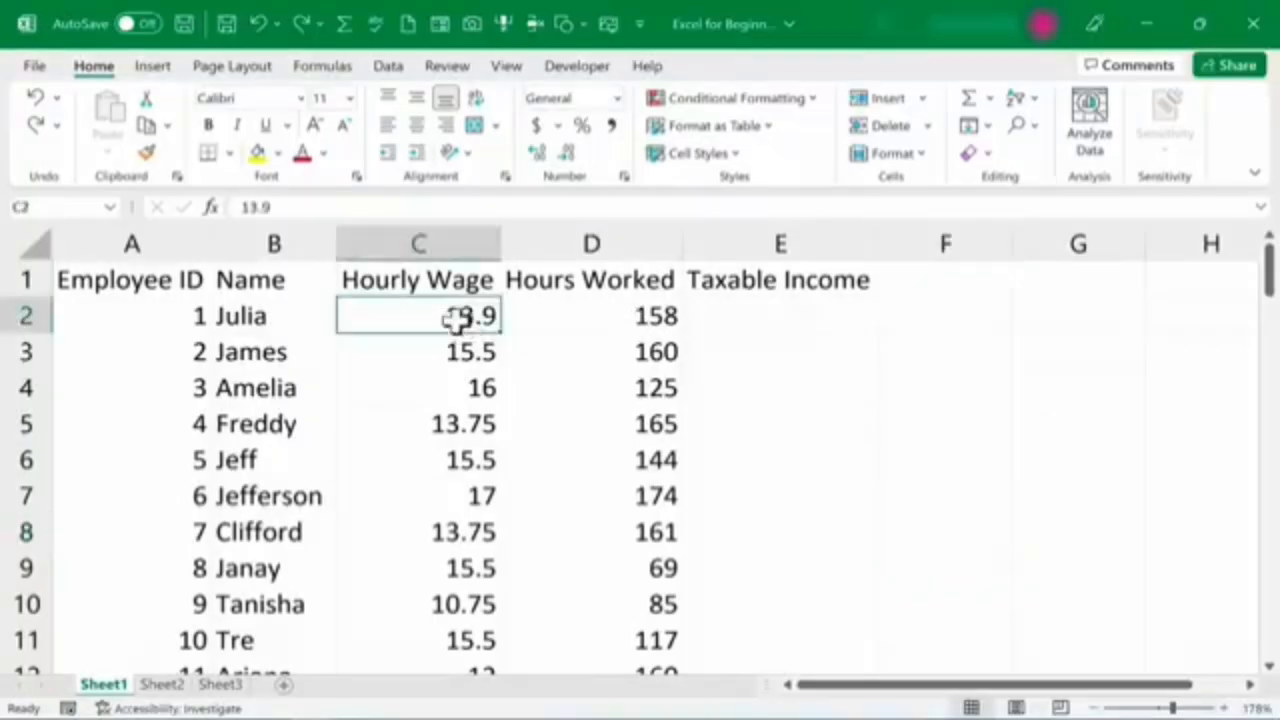
{"action": "left_click", "coordinate": [628, 322]}
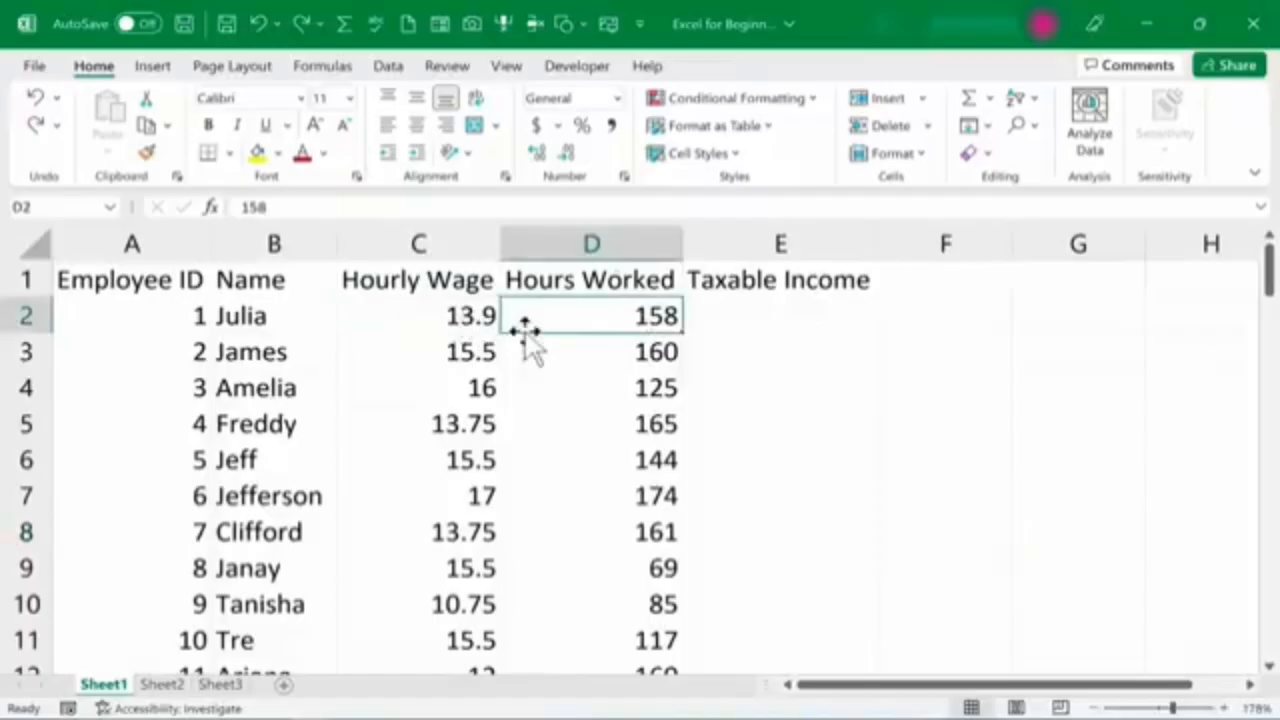
{"action": "left_click", "coordinate": [765, 308]}
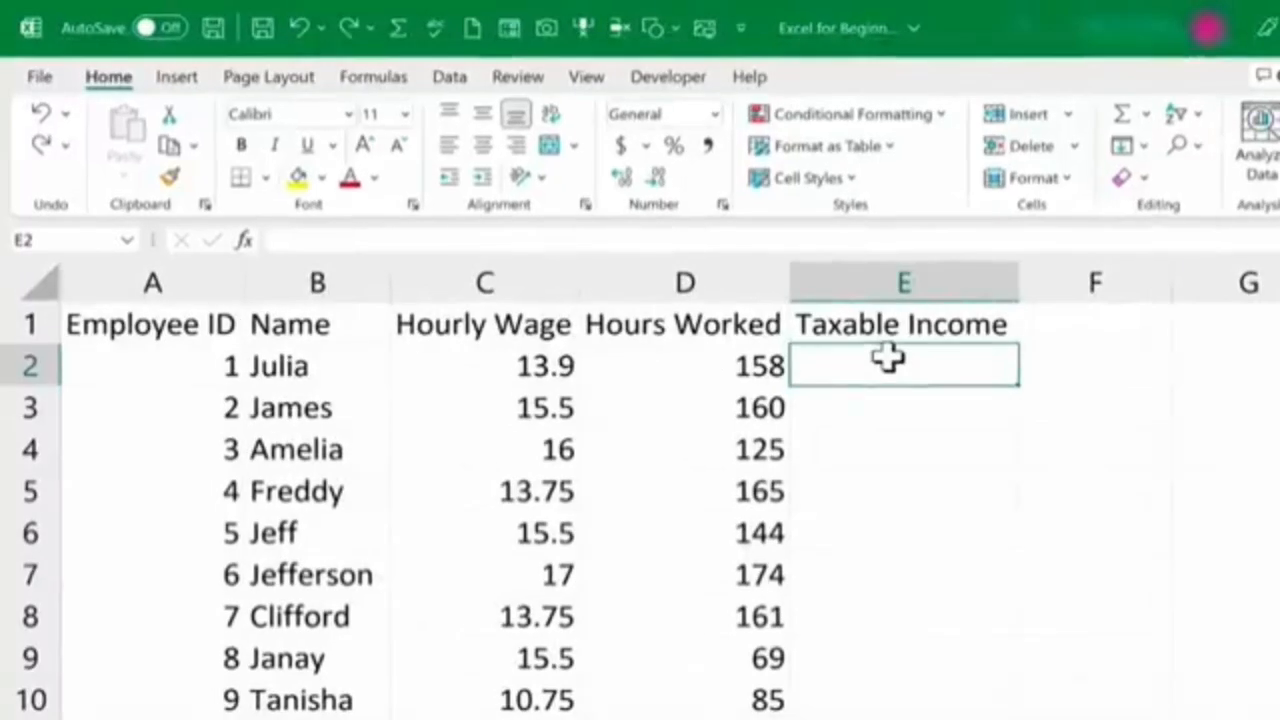
{"action": "type", "text": "="}
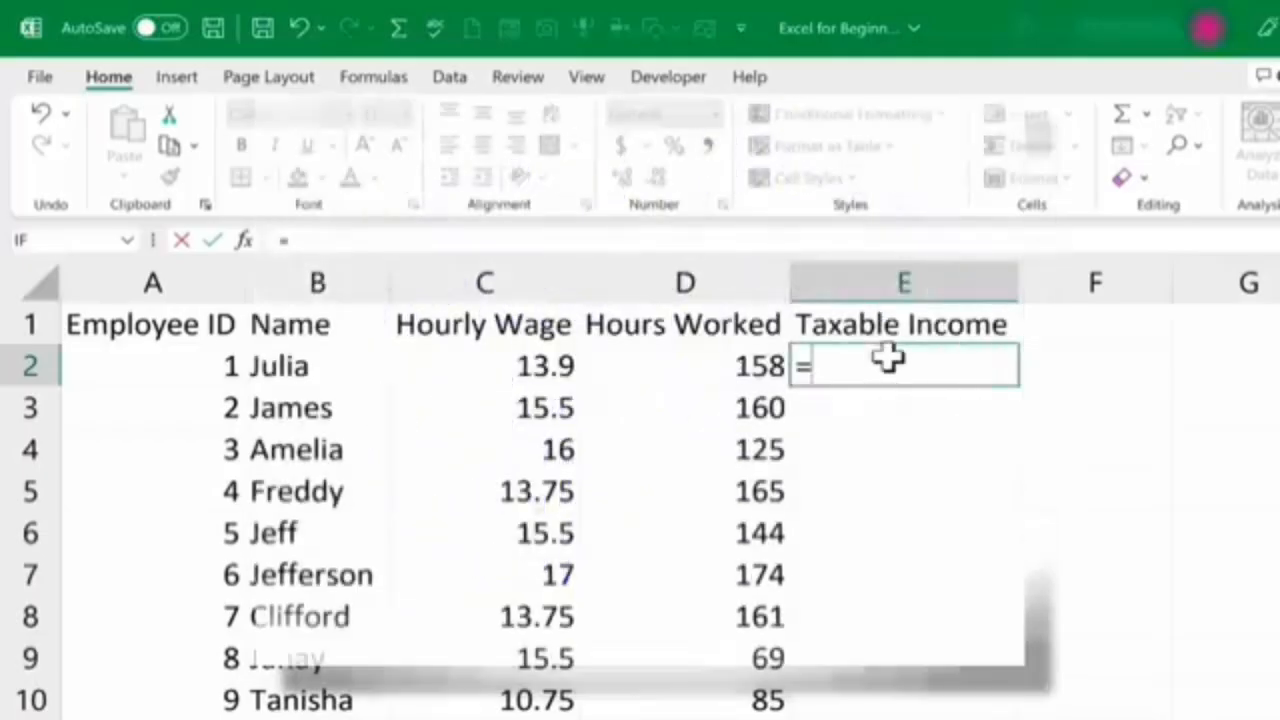
{"action": "key", "text": "BackSpace"}
{"action": "double_click", "coordinate": [905, 420]}
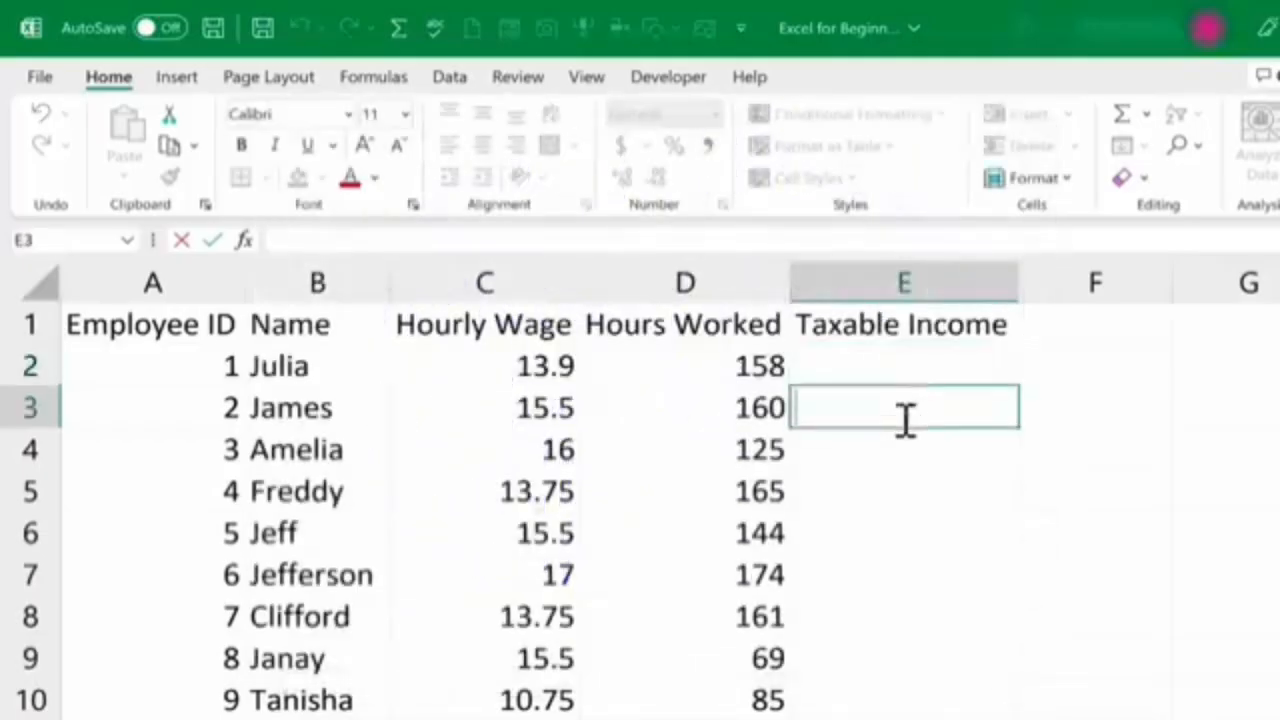
Step: Enter the formula =13.9*158 in cell E2 to calculate the first employee's taxable income
{"action": "left_click", "coordinate": [851, 366]}
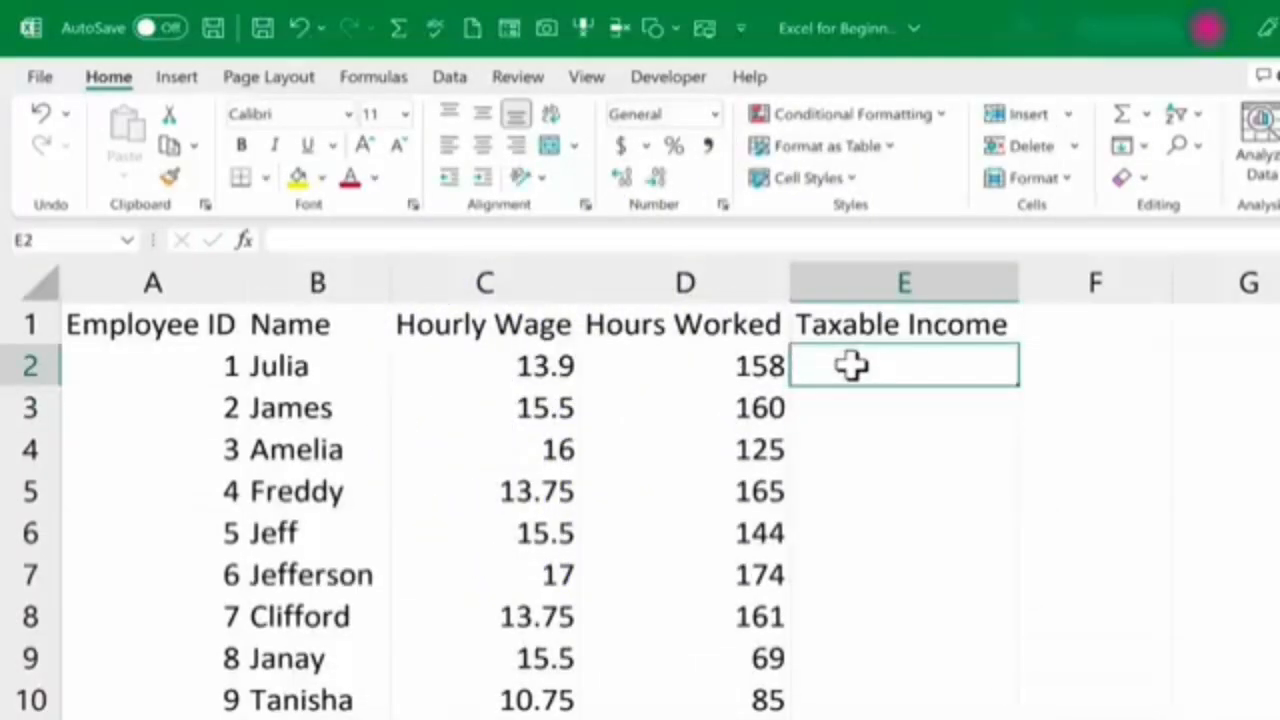
{"action": "type", "text": "="}
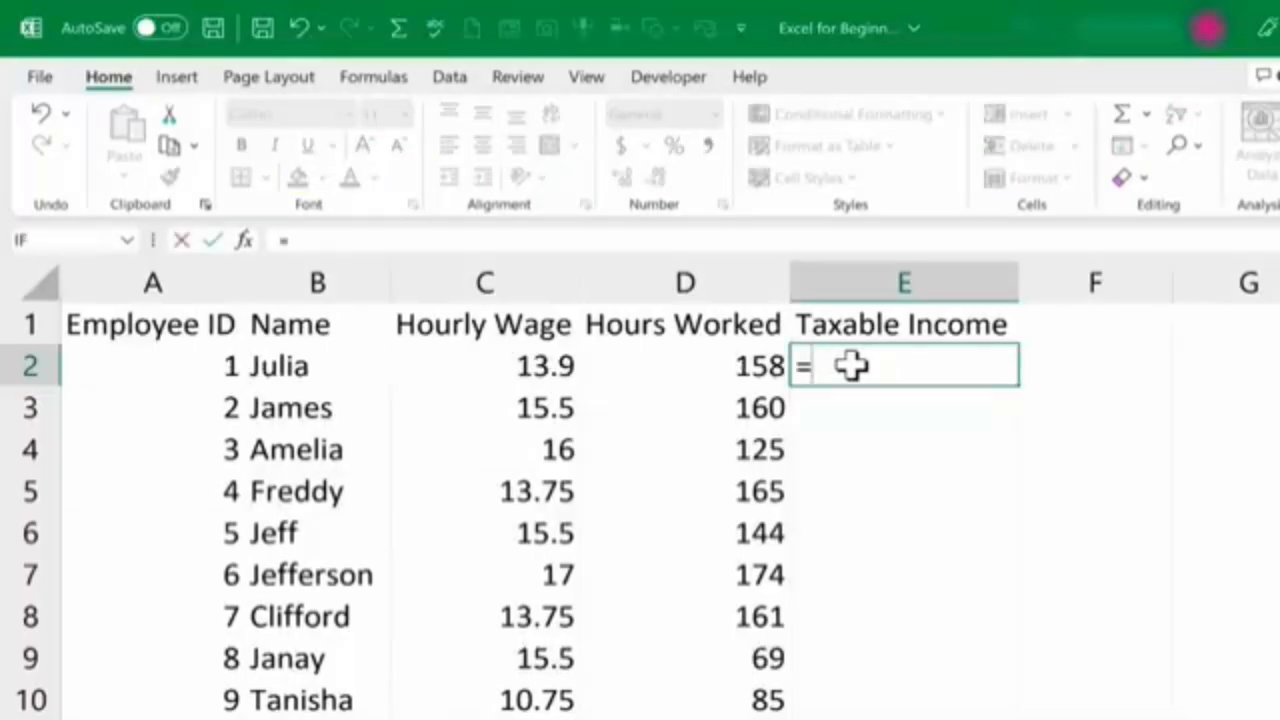
{"action": "type", "text": "13.9"}
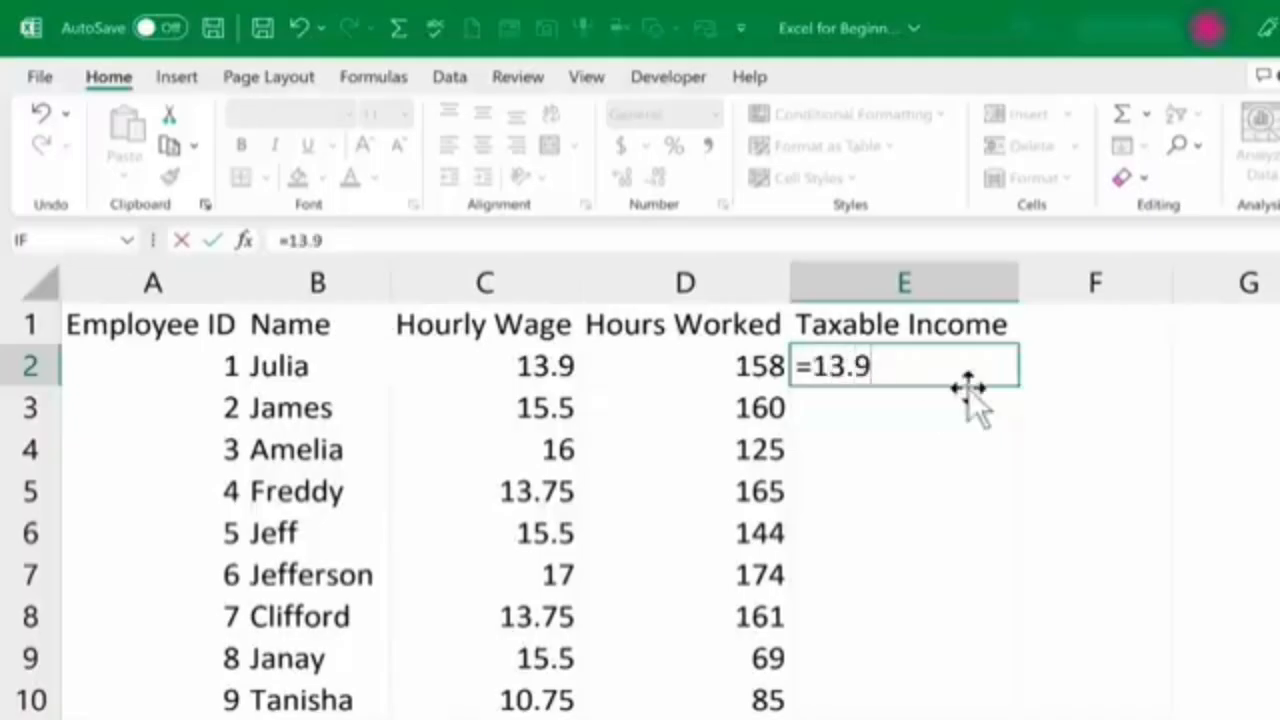
{"action": "type", "text": "*158"}
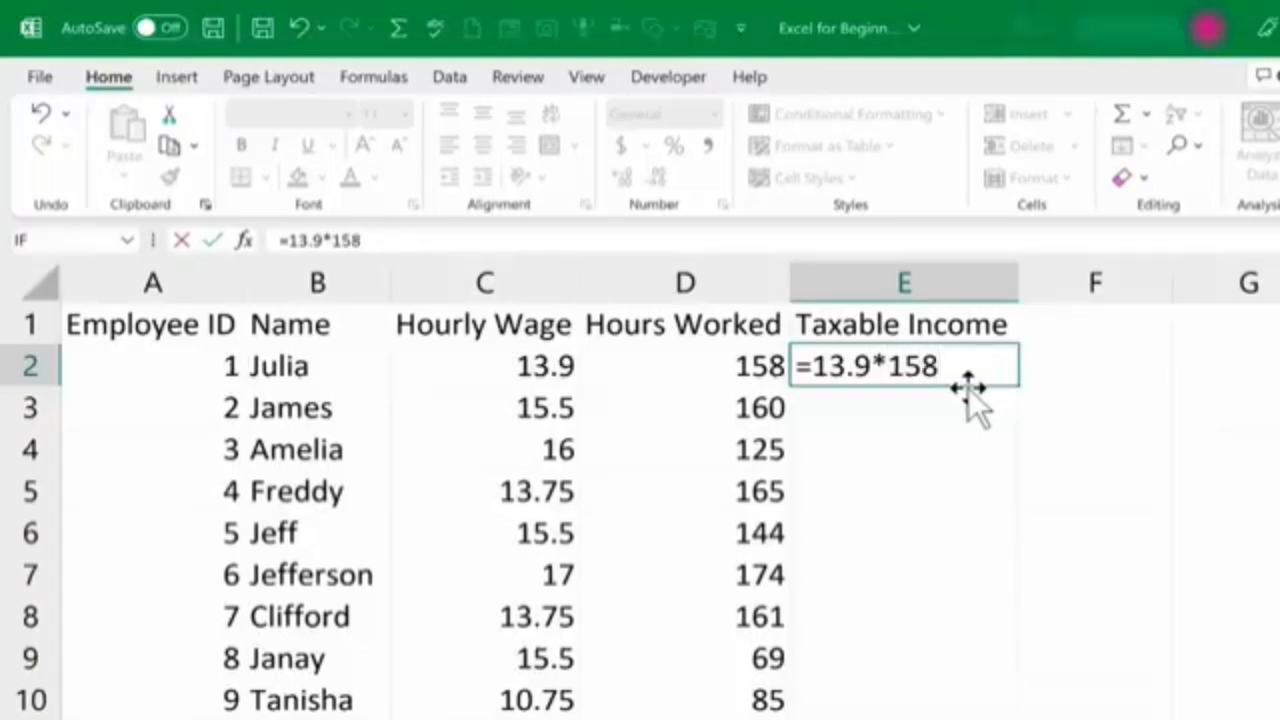
{"action": "key", "text": "Return"}
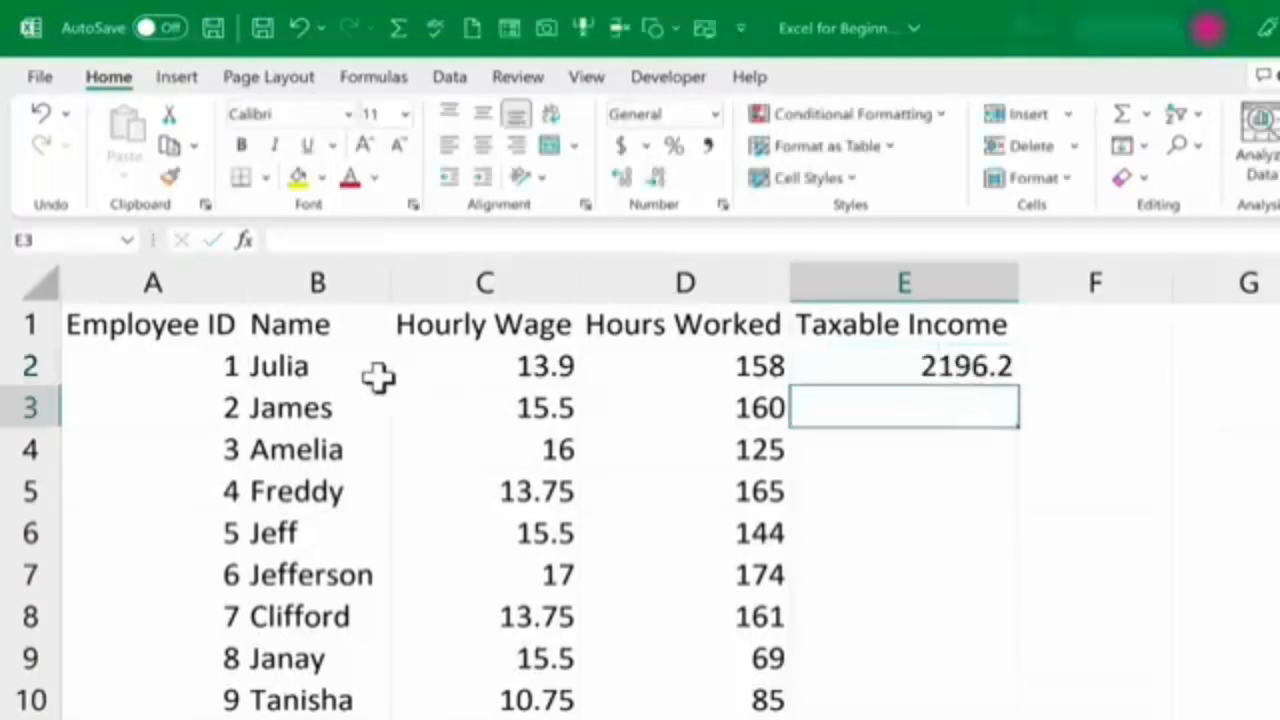
Step: Reopen the taxable income formula in cell E2 and delete it completely, leaving the cell empty
{"action": "left_click", "coordinate": [1000, 370]}
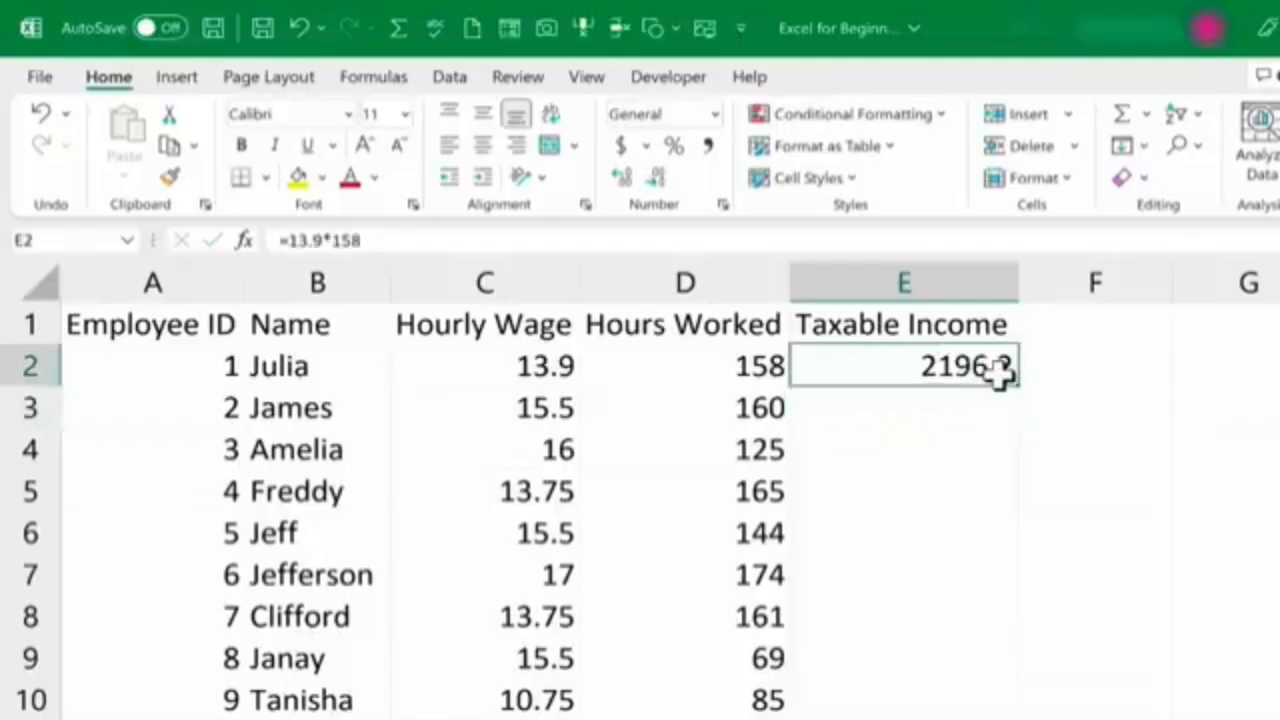
{"action": "double_click", "coordinate": [1000, 370]}
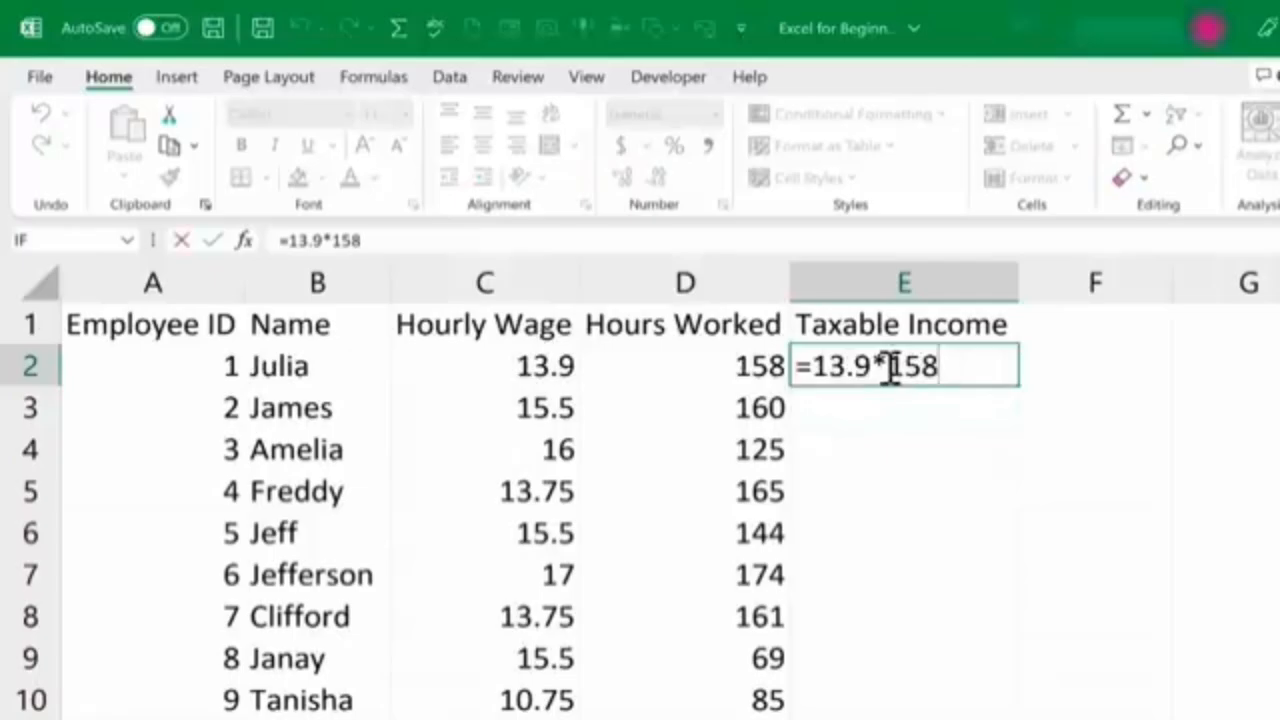
{"action": "type", "text": "/"}
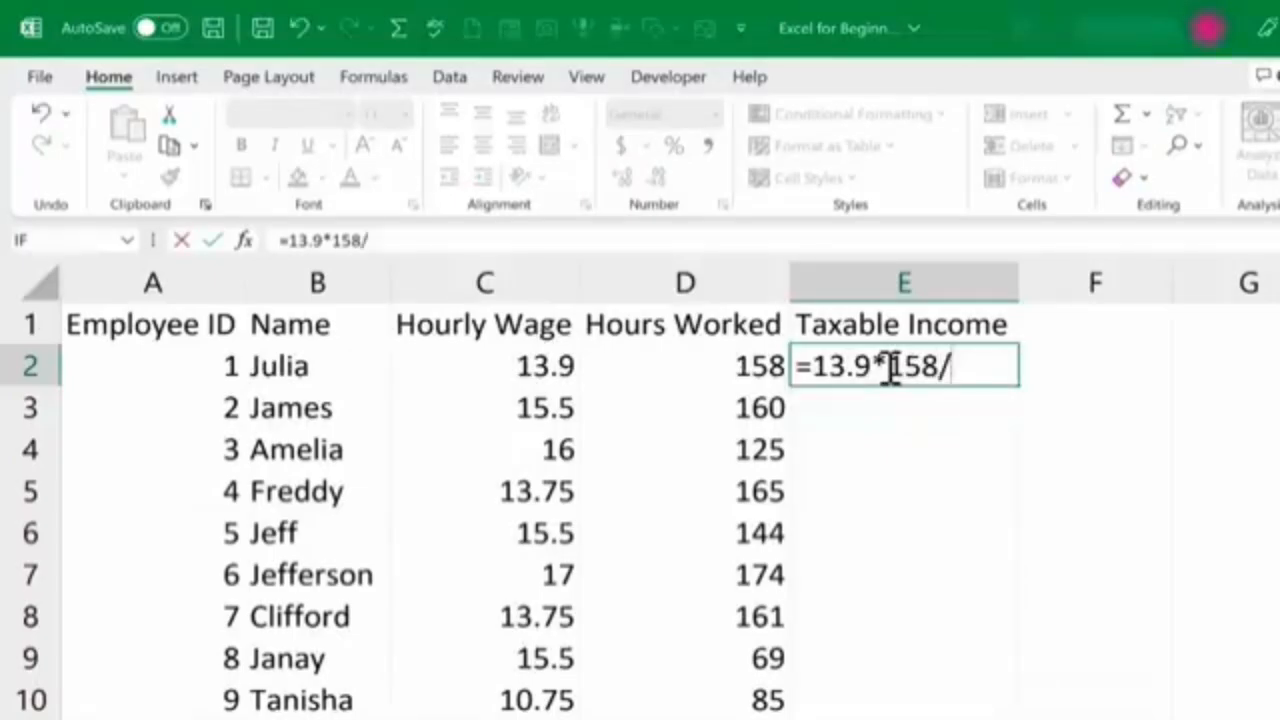
{"action": "key", "text": "BackSpace"}
{"action": "key", "text": "BackSpace"}
{"action": "key", "text": "BackSpace"}
{"action": "key", "text": "BackSpace"}
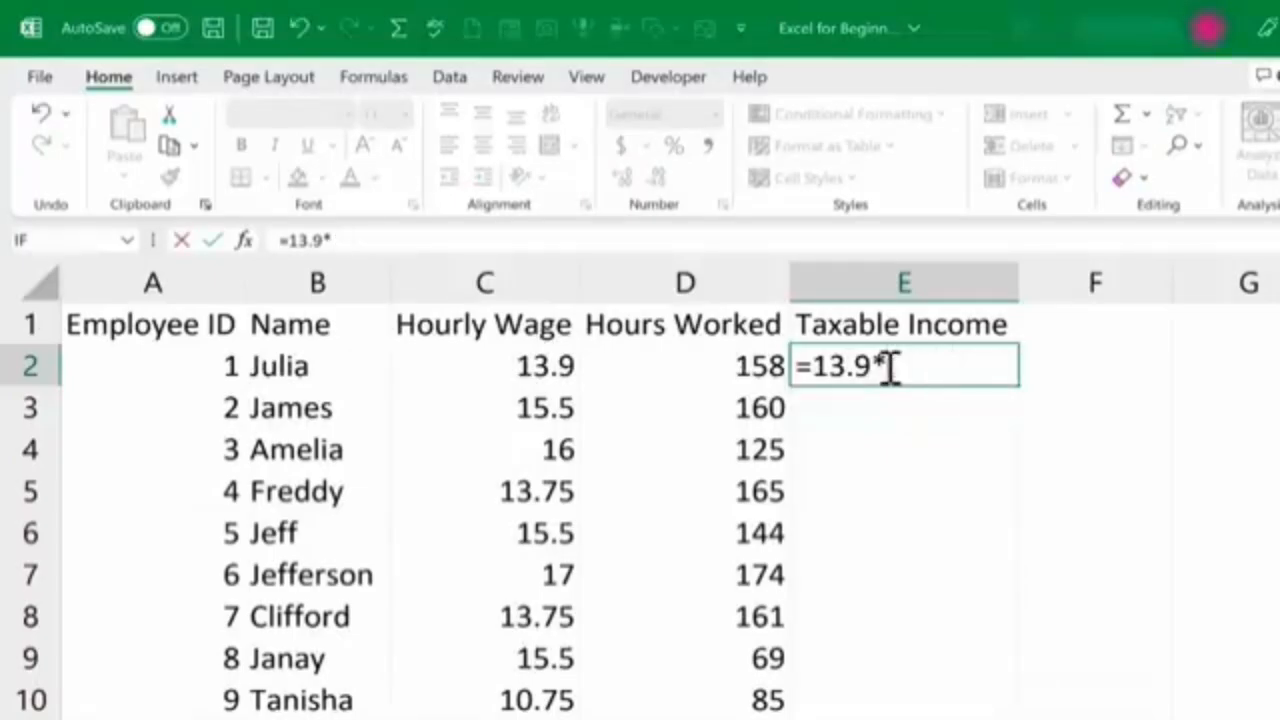
{"action": "key", "text": "BackSpace"}
{"action": "key", "text": "BackSpace"}
{"action": "key", "text": "BackSpace"}
{"action": "key", "text": "BackSpace"}
{"action": "key", "text": "BackSpace"}
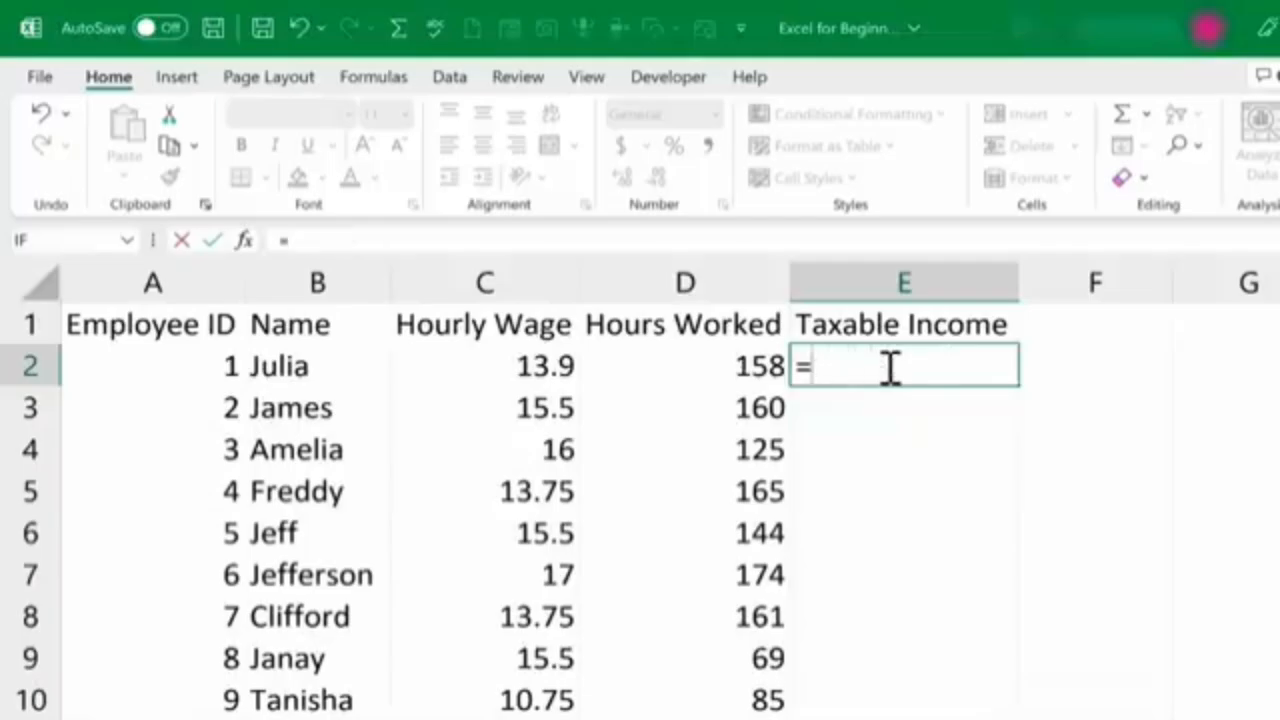
{"action": "key", "text": "BackSpace"}
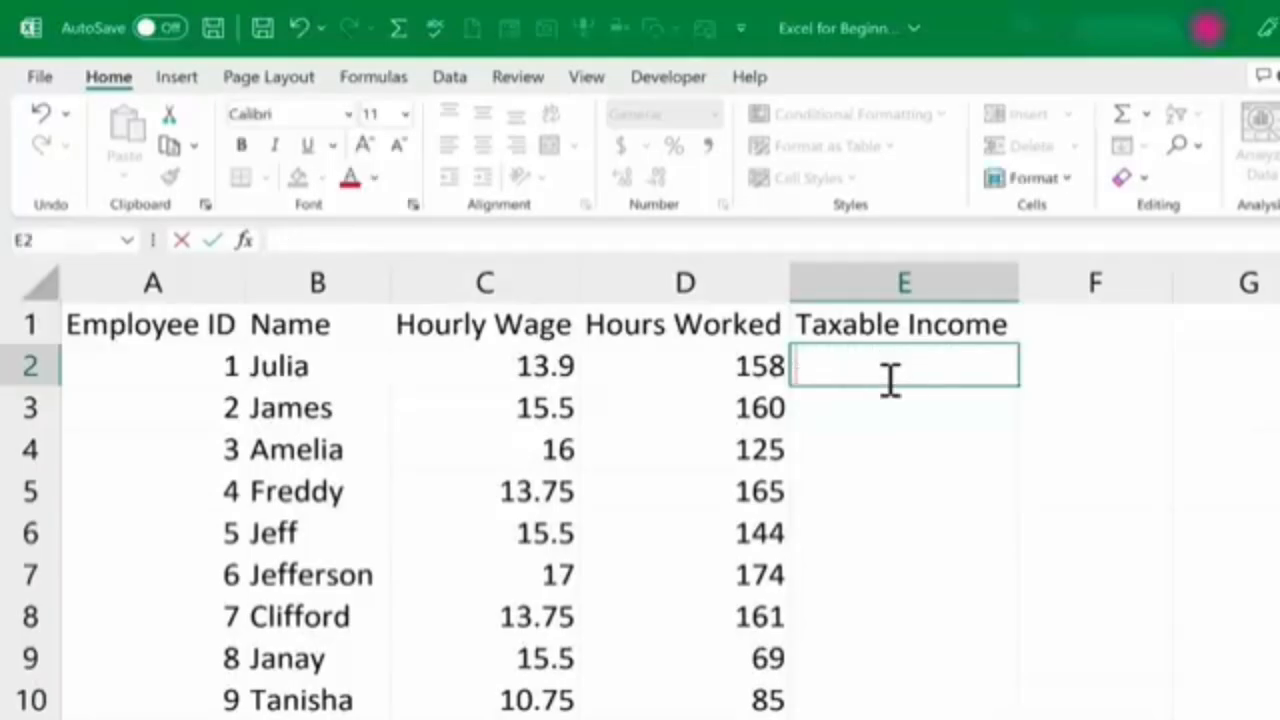
{"action": "key", "text": "Return"}
{"action": "key", "text": "Return"}
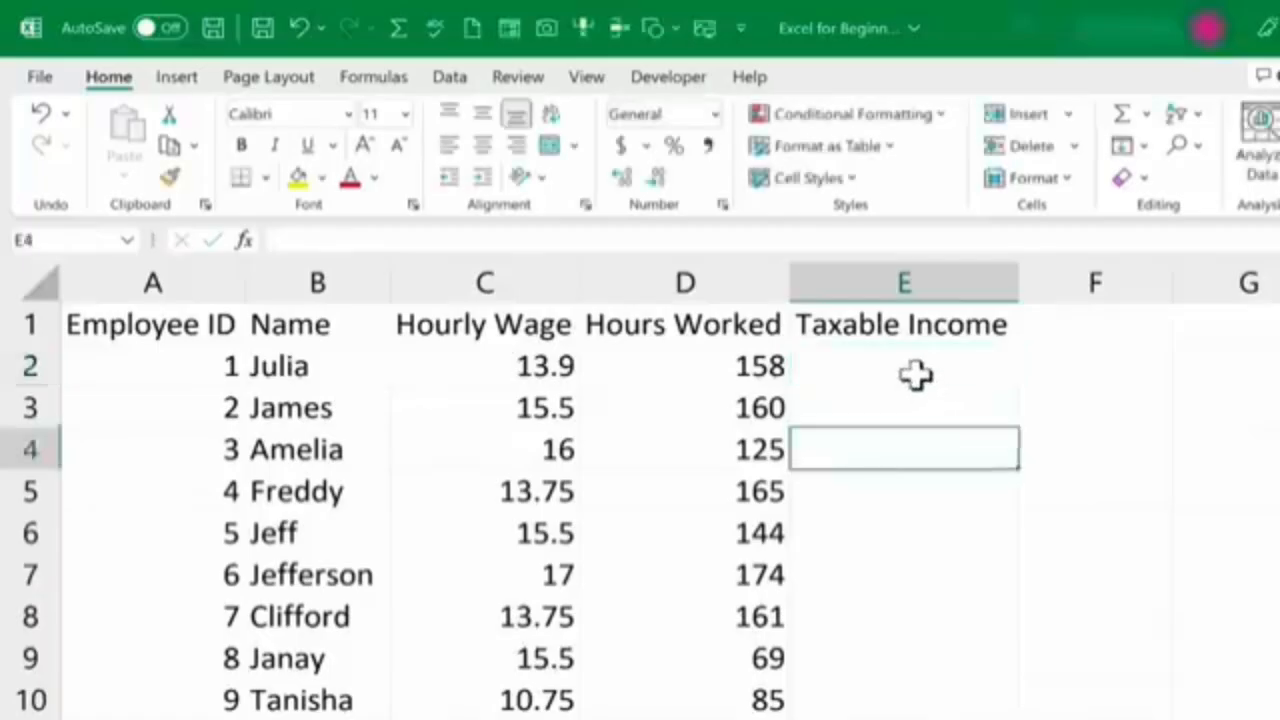
Step: Enter the formula =C2*D2 in cell E2 and reopen it to check its references to the wage and hours cells
{"action": "left_click", "coordinate": [903, 357]}
{"action": "type", "text": "="}
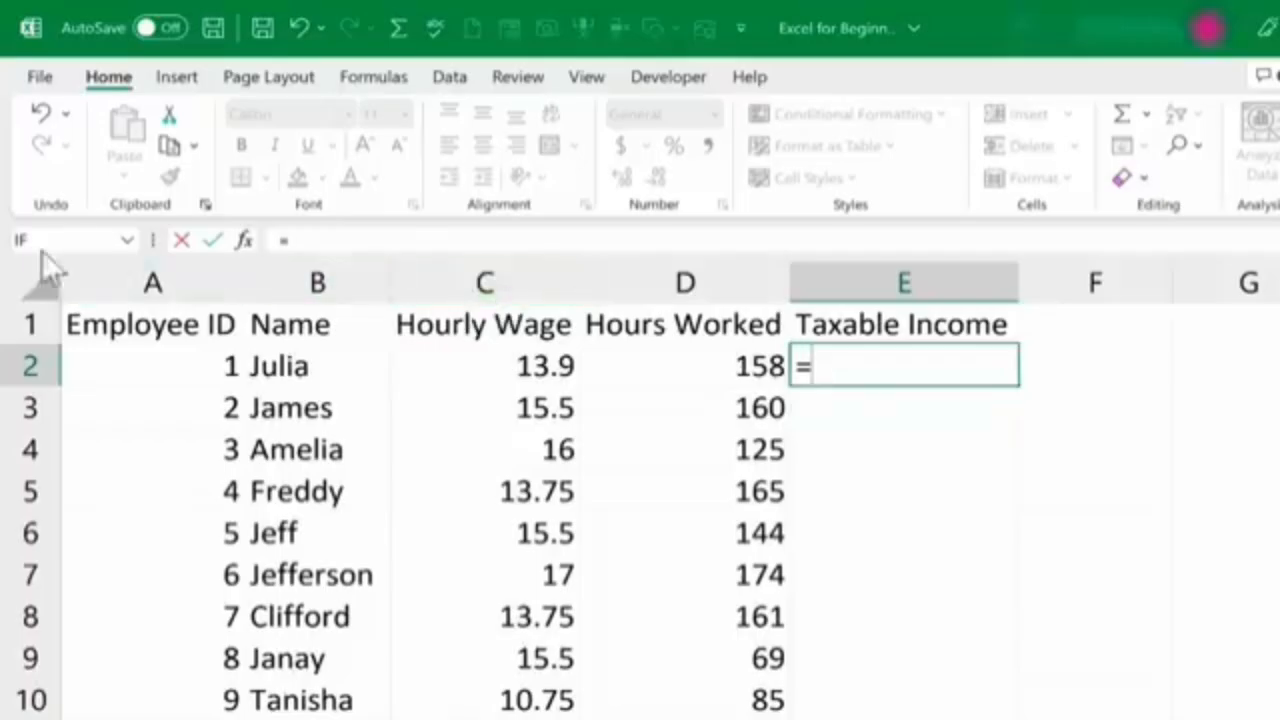
{"action": "key", "text": "Escape"}
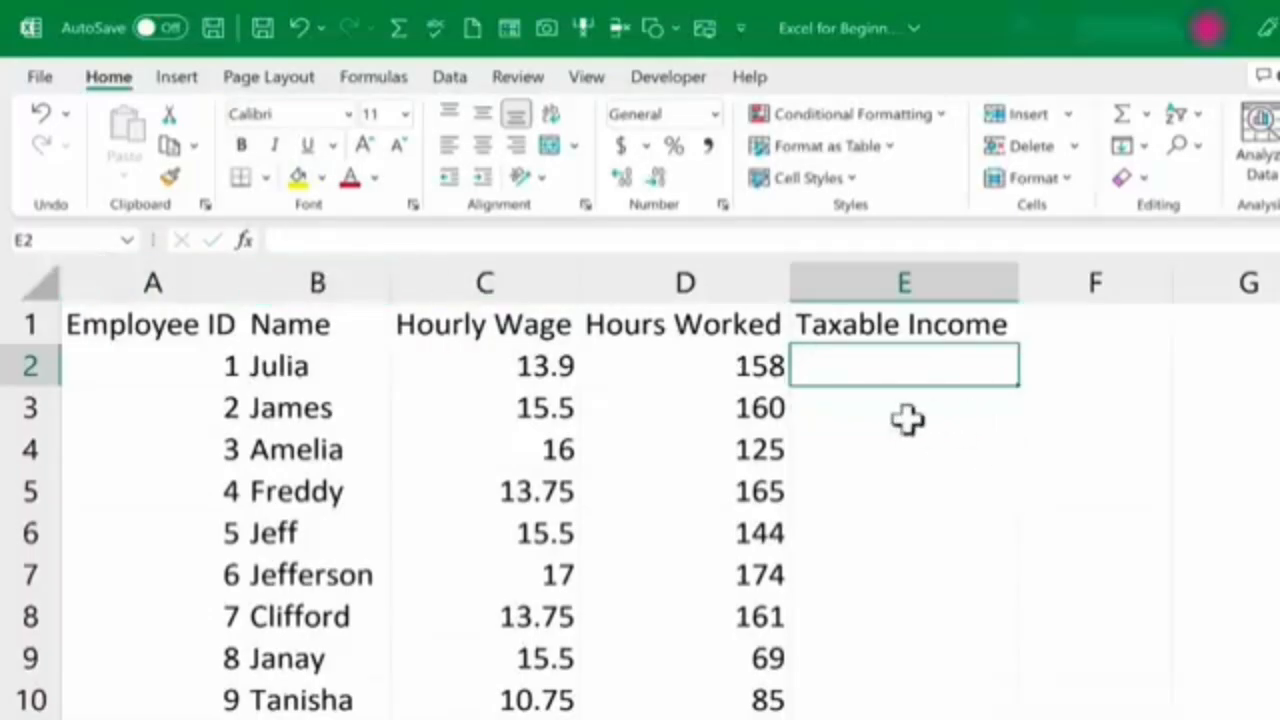
{"action": "type", "text": "="}
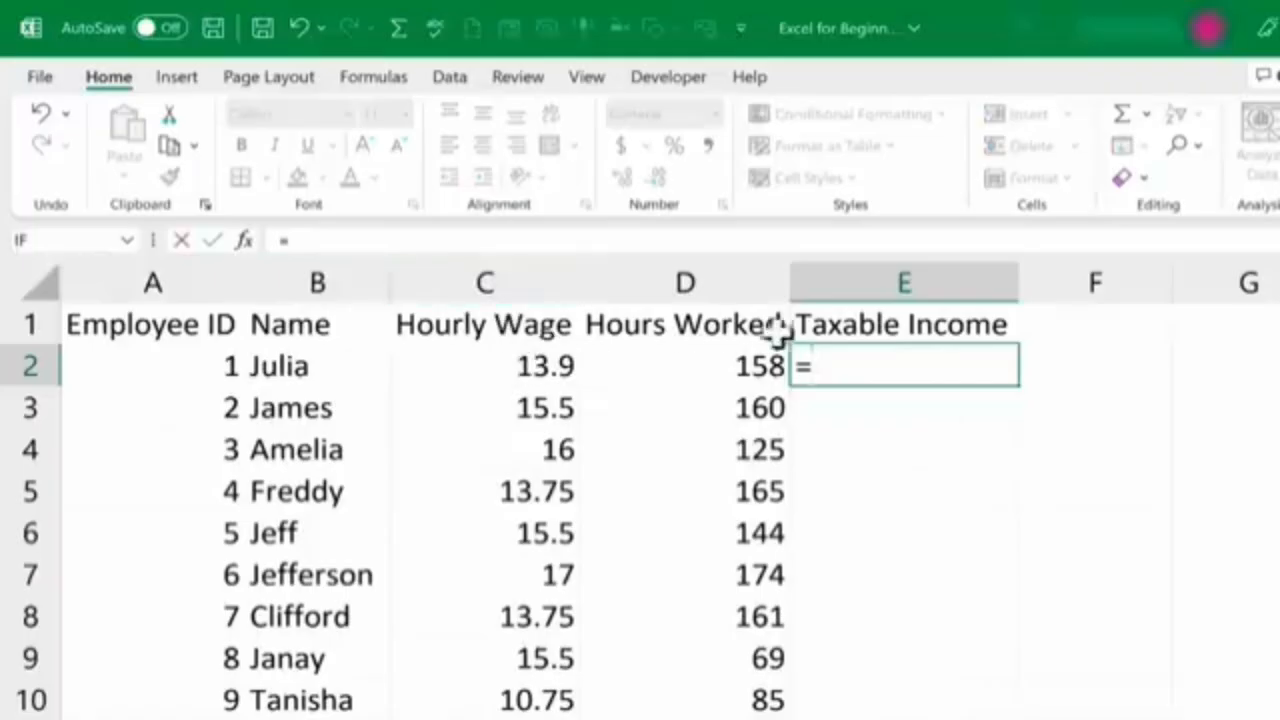
{"action": "type", "text": "c2*"}
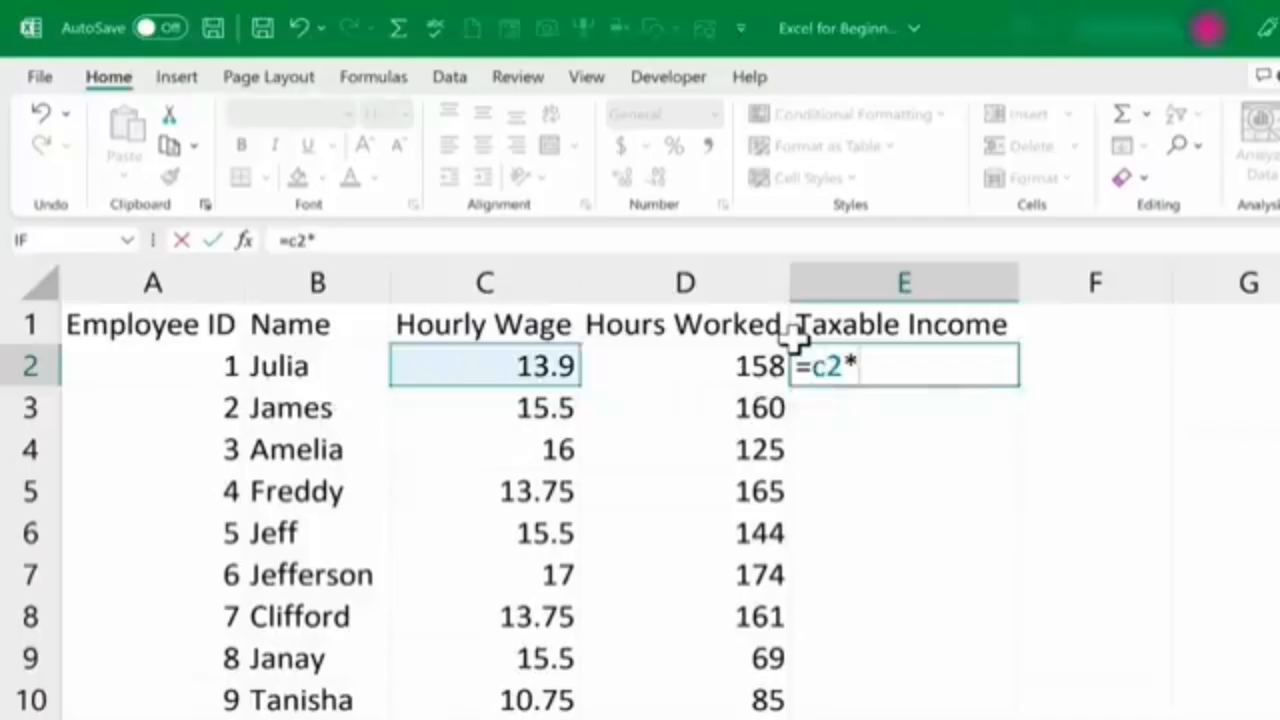
{"action": "type", "text": "d2"}
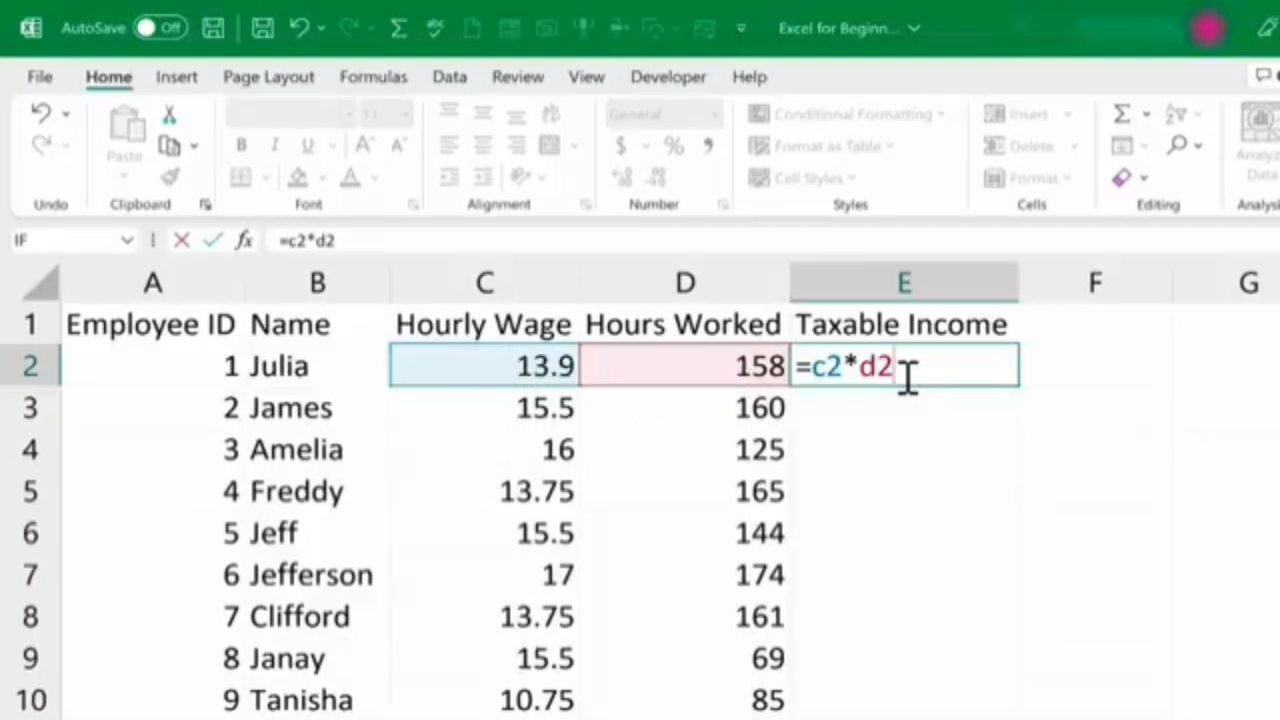
{"action": "key", "text": "Return"}
{"action": "left_click", "coordinate": [945, 367]}
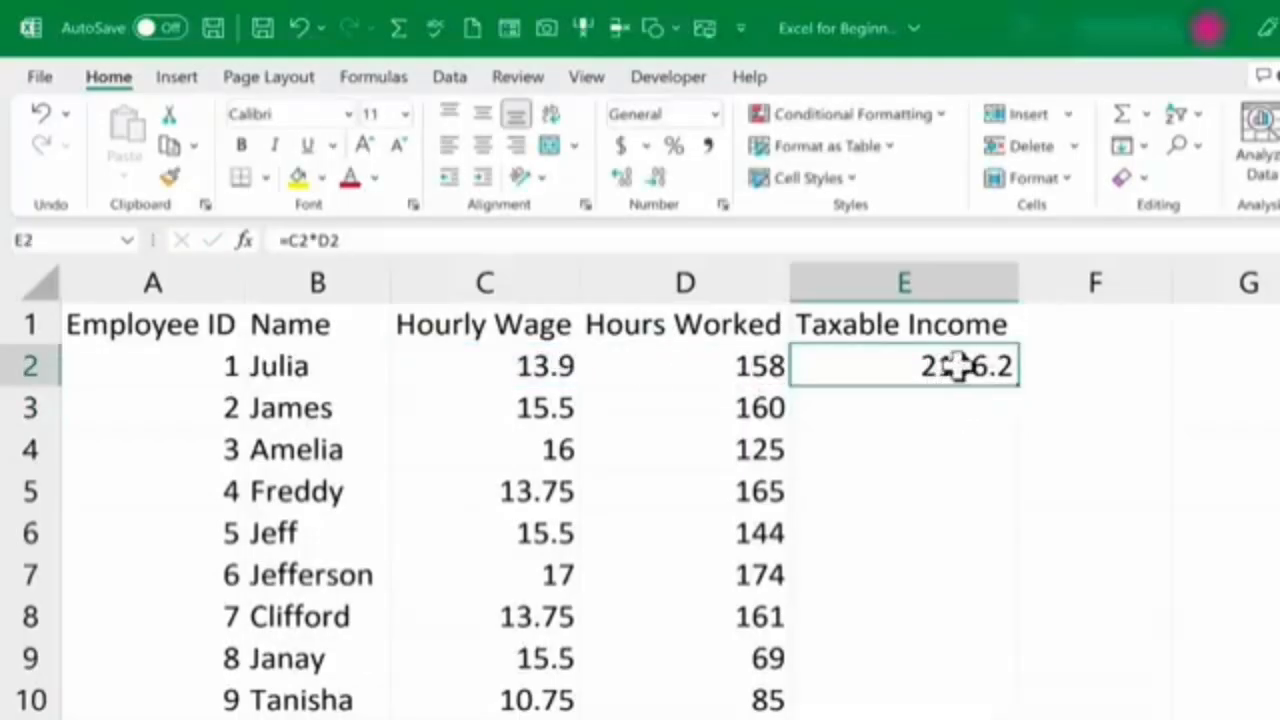
{"action": "left_click", "coordinate": [948, 407]}
{"action": "double_click", "coordinate": [960, 366]}
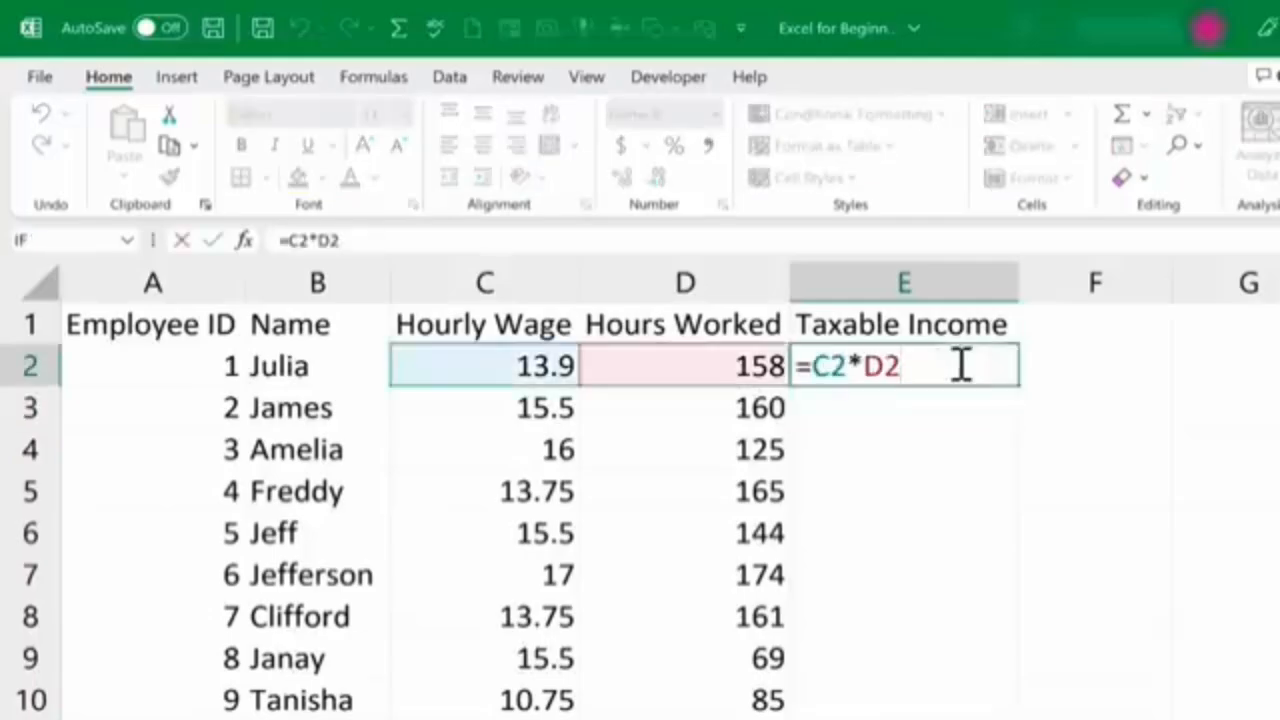
{"action": "left_click", "coordinate": [530, 366]}
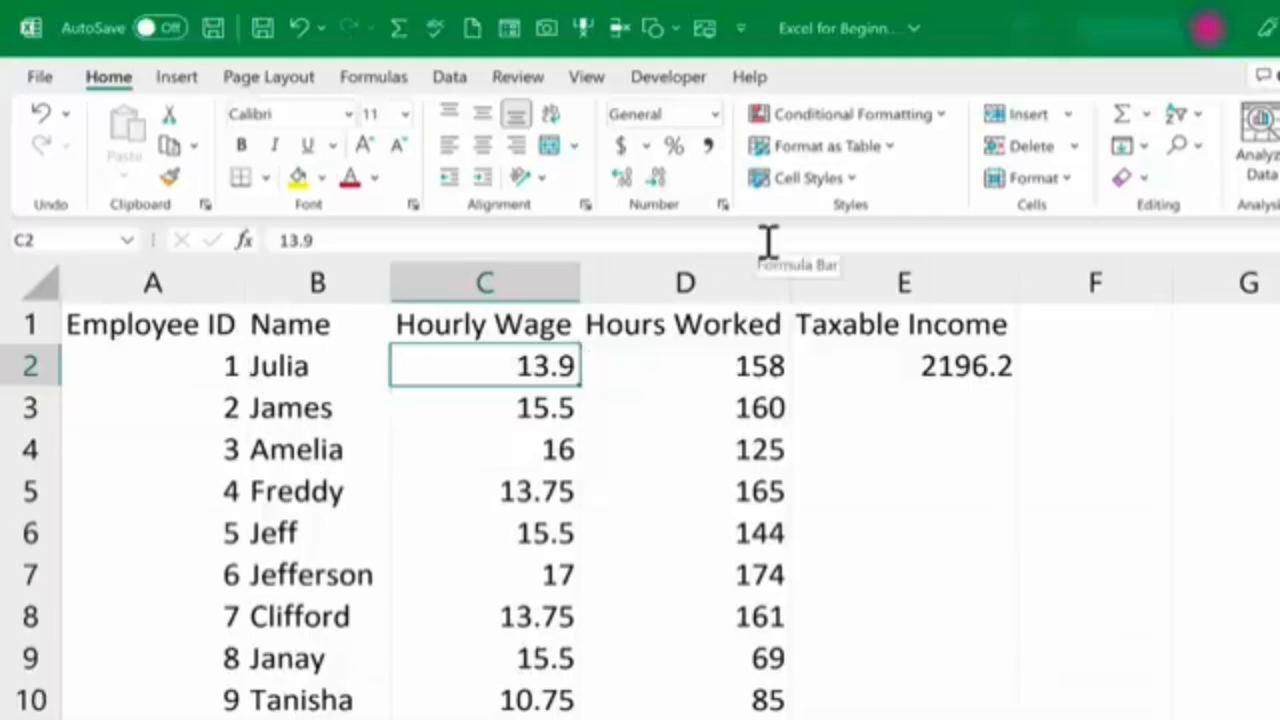
Step: Set the first employee's hourly wage in C2 to 14.25 and check the taxable income formula in E2
{"action": "type", "text": "14"}
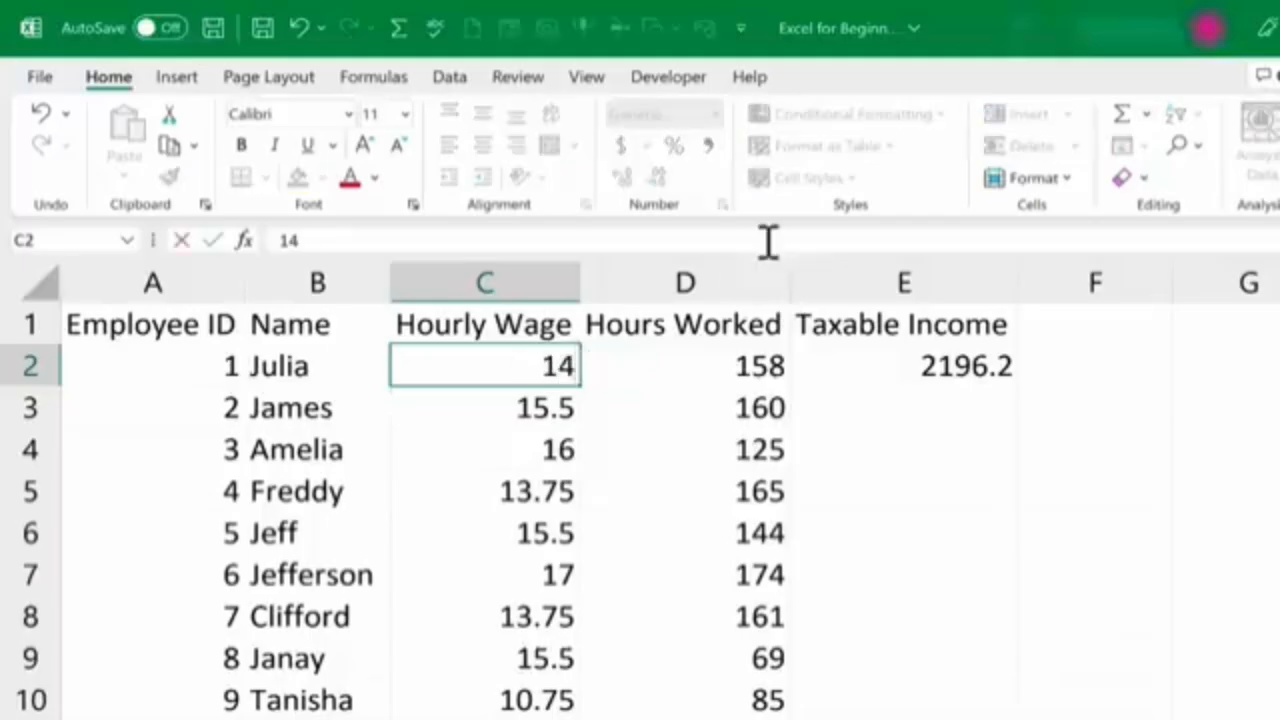
{"action": "type", "text": ".25"}
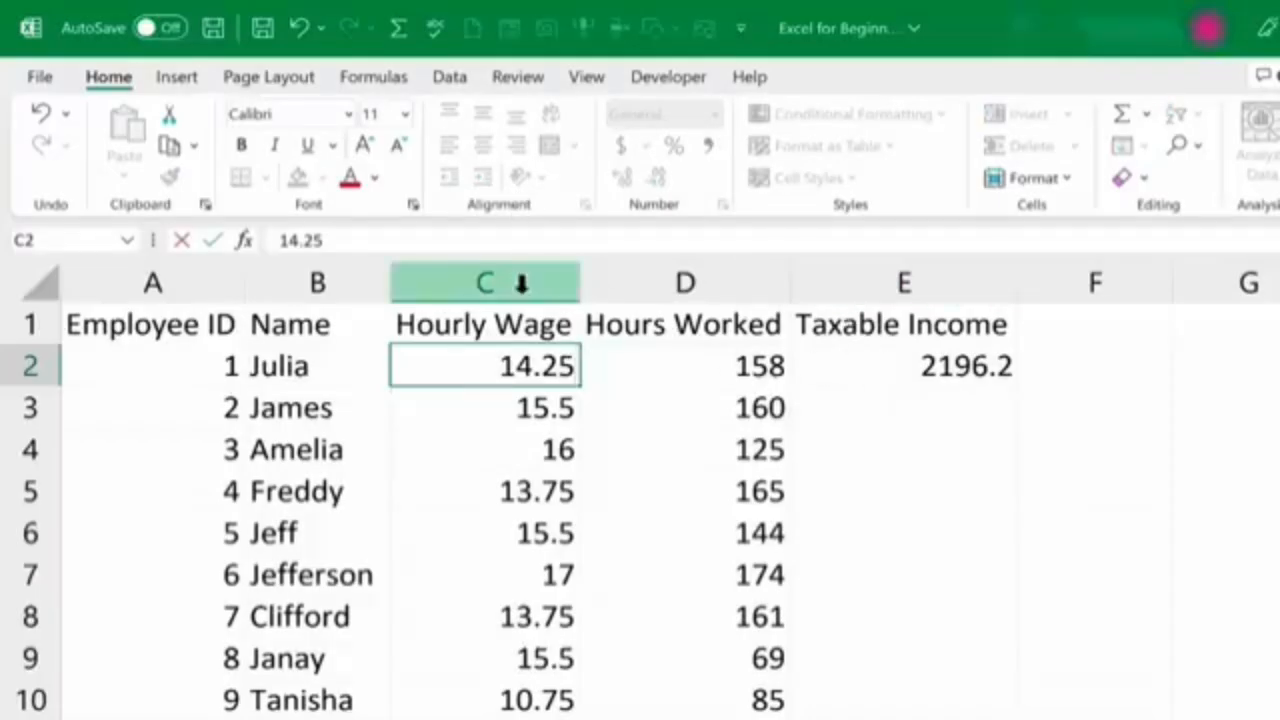
{"action": "key", "text": "Return"}
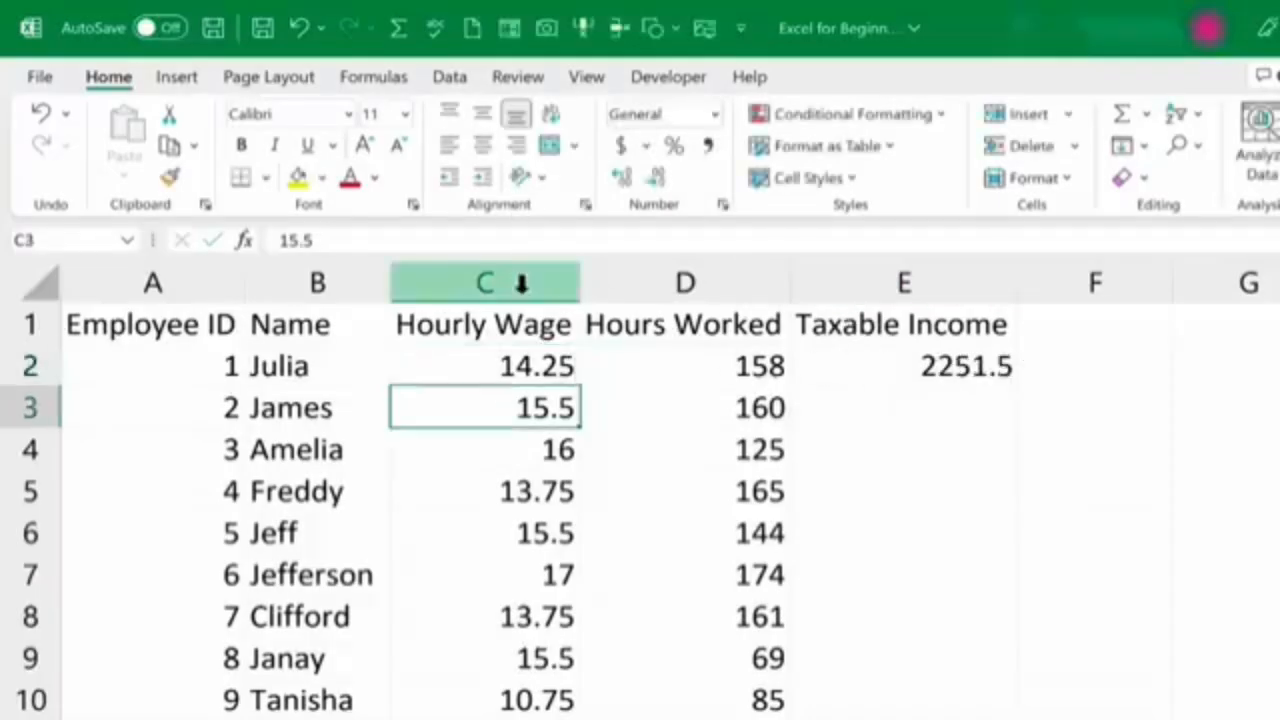
{"action": "left_click", "coordinate": [929, 366]}
{"action": "double_click", "coordinate": [929, 366]}
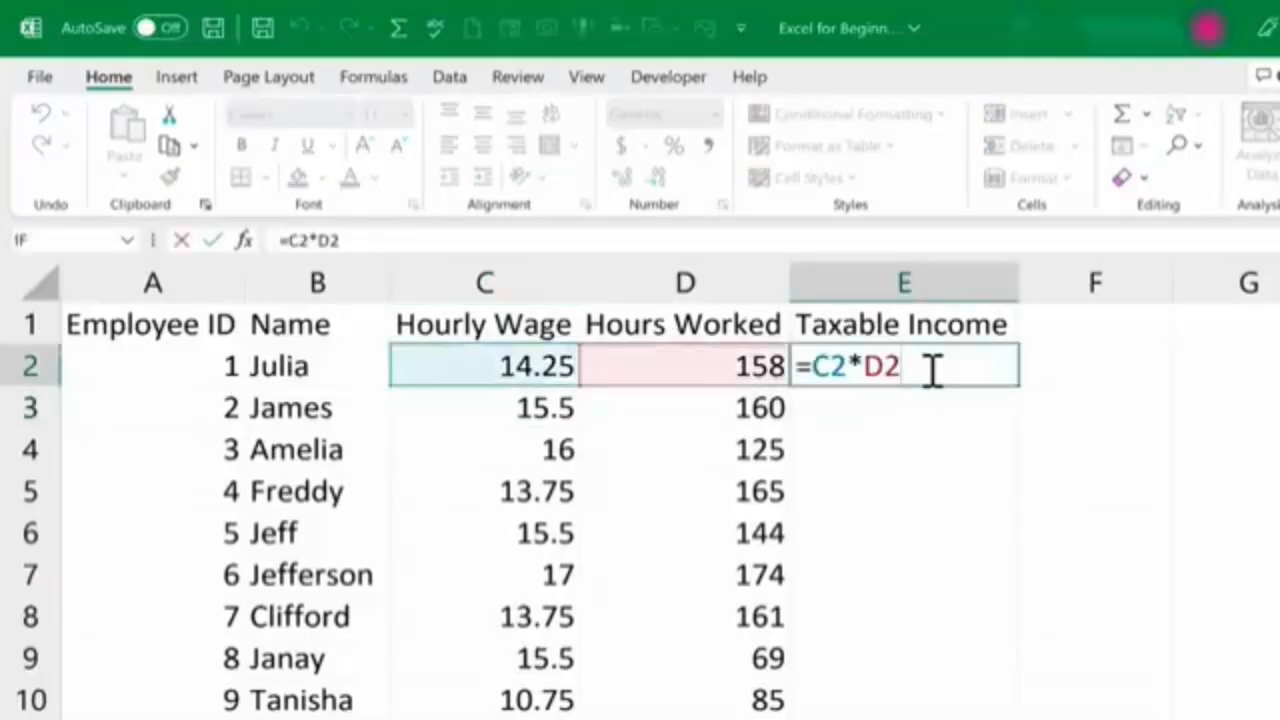
{"action": "key", "text": "Return"}
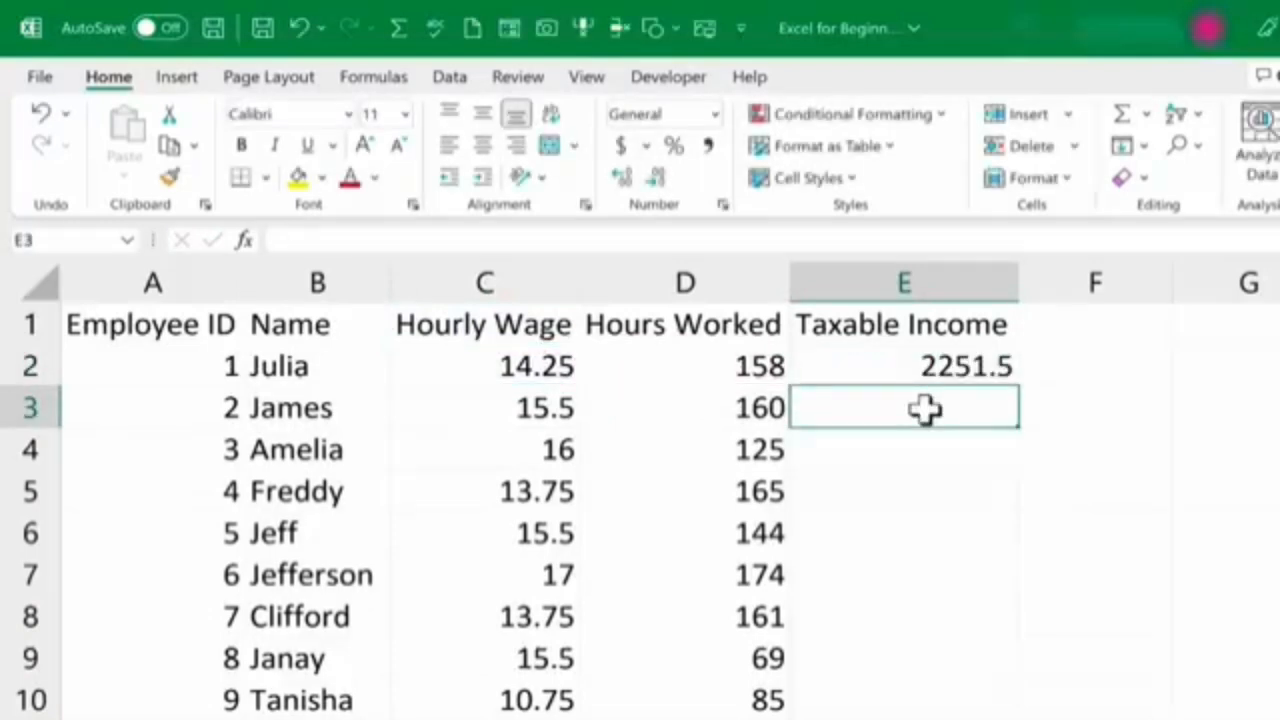
Step: Enter the formula =C3*D3 in cell E3 to calculate the second employee's taxable income
{"action": "type", "text": "="}
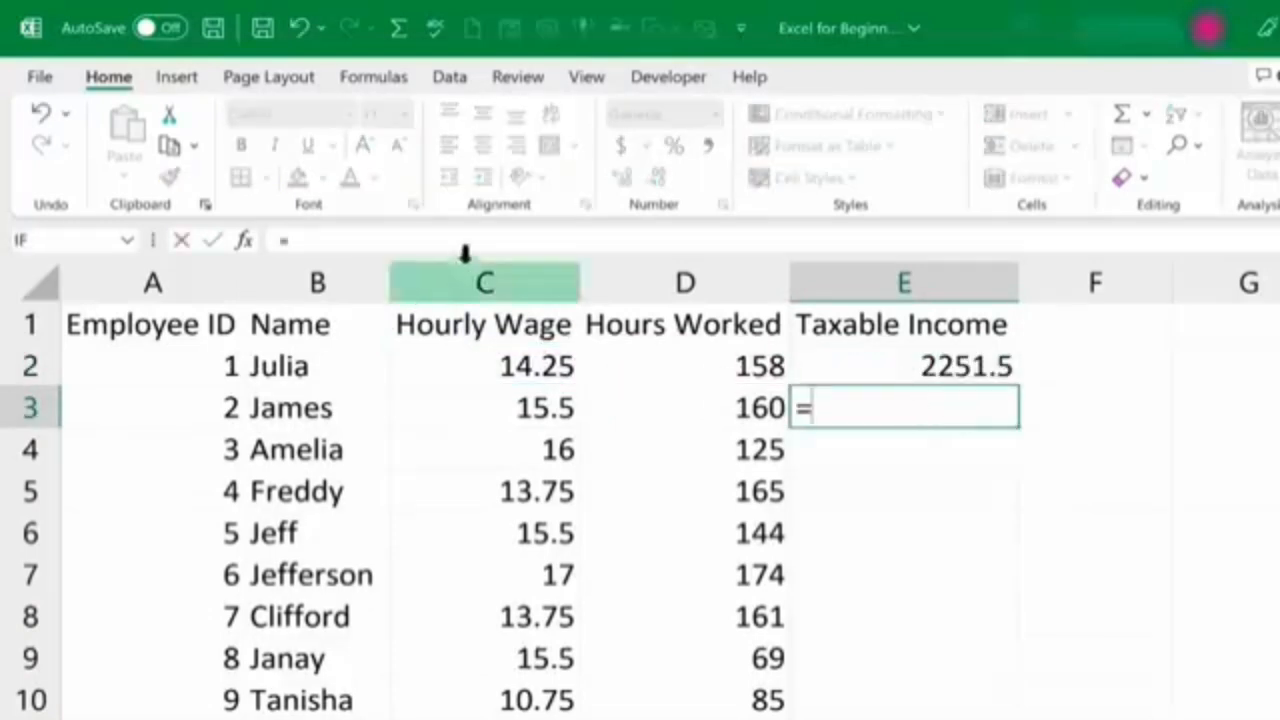
{"action": "left_click", "coordinate": [512, 408]}
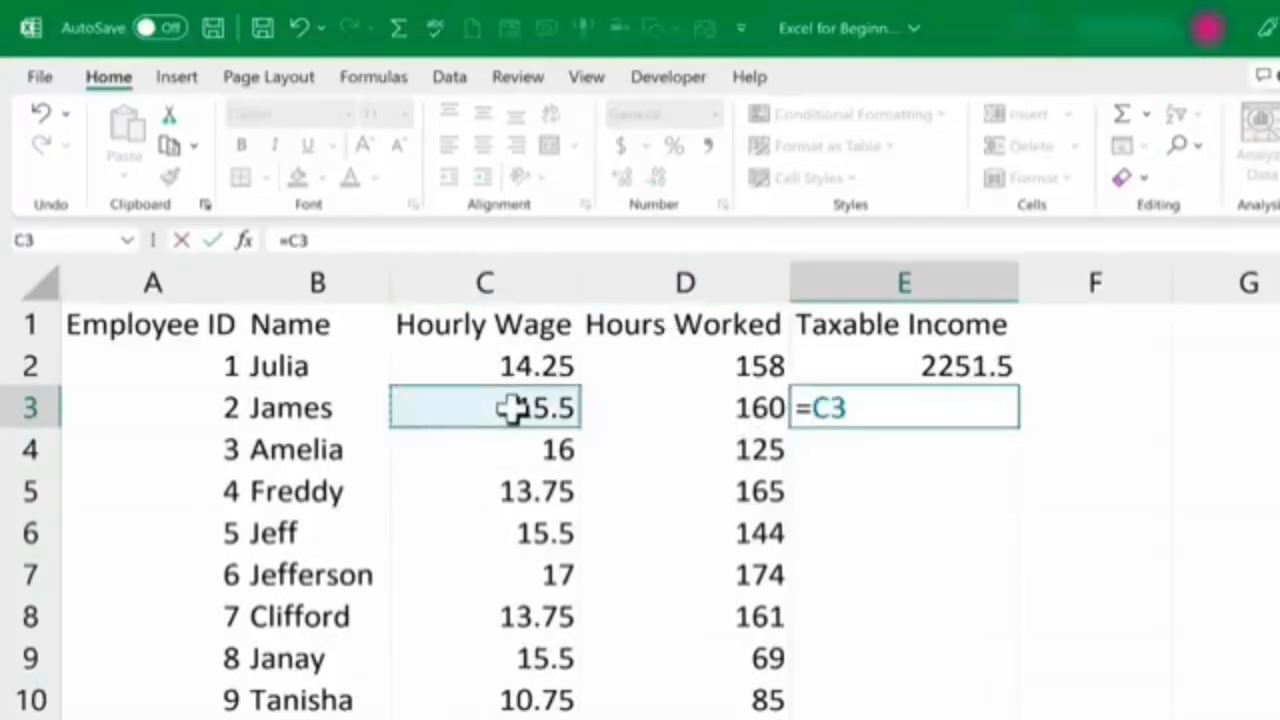
{"action": "type", "text": "*"}
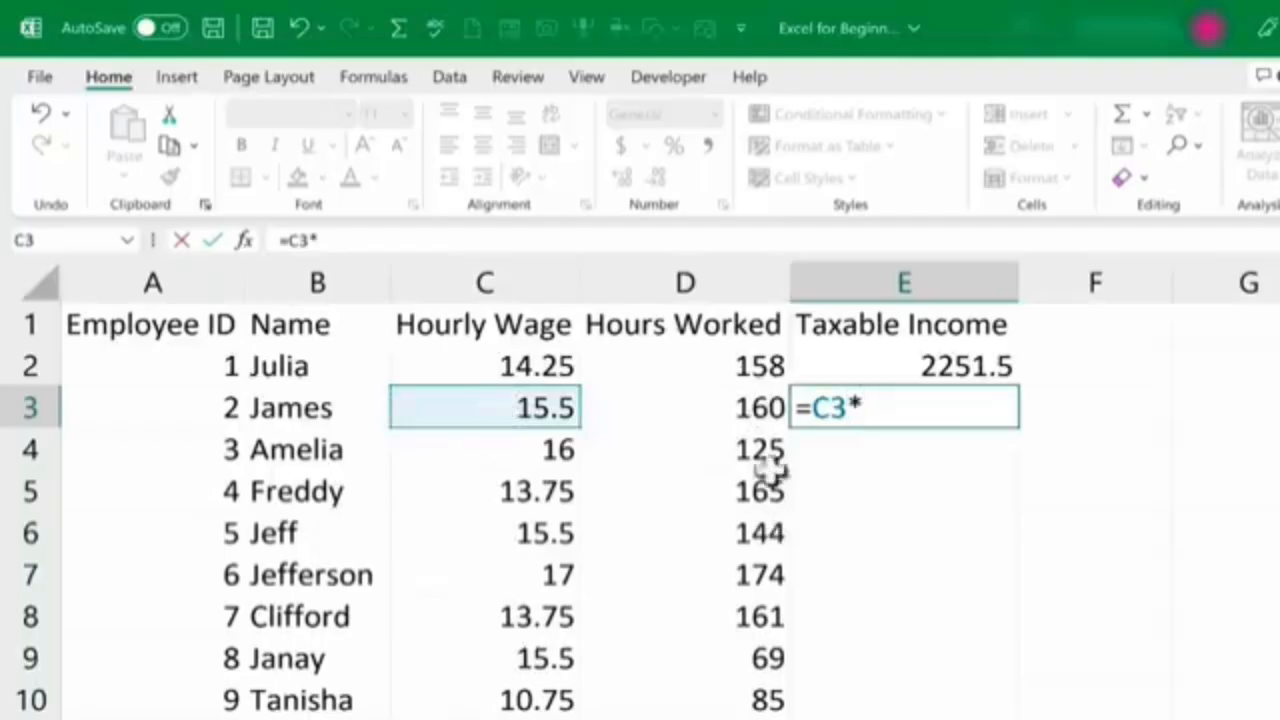
{"action": "left_click", "coordinate": [683, 410]}
{"action": "key", "text": "Return"}
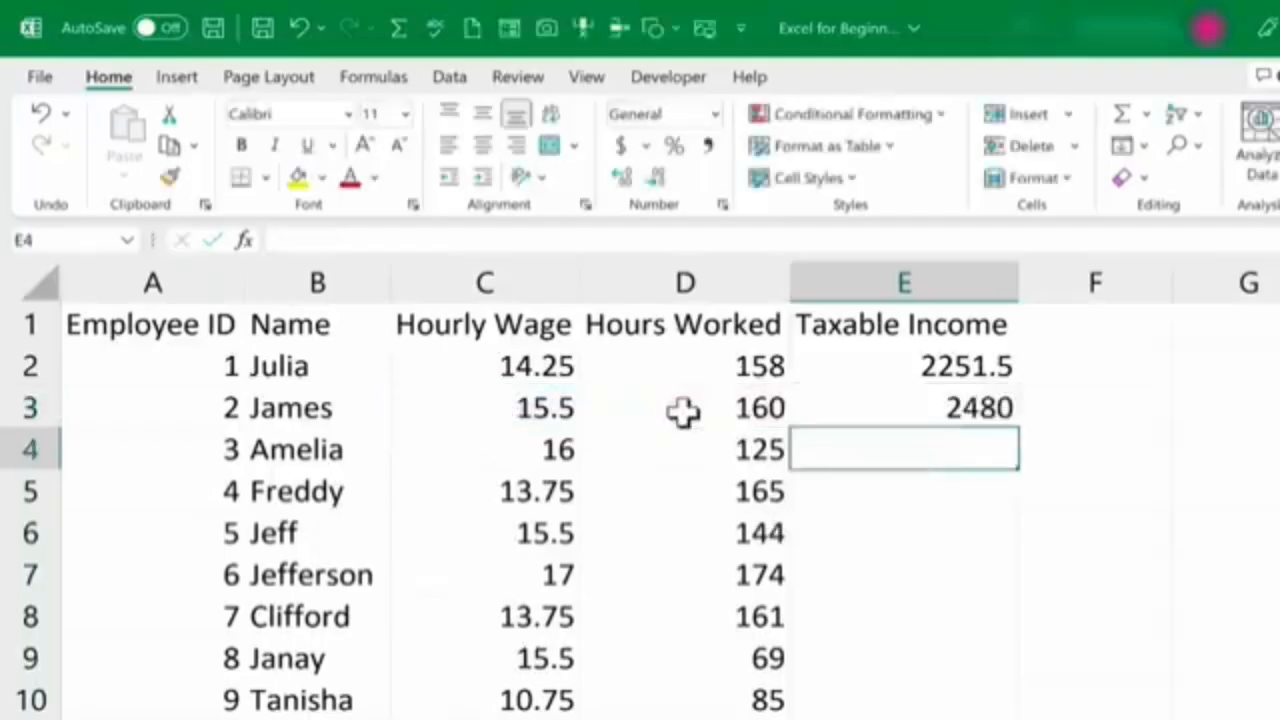
Step: Compare the taxable income formulas in E2 and E3, examining which wage and hours cells each one references
{"action": "left_click", "coordinate": [906, 408]}
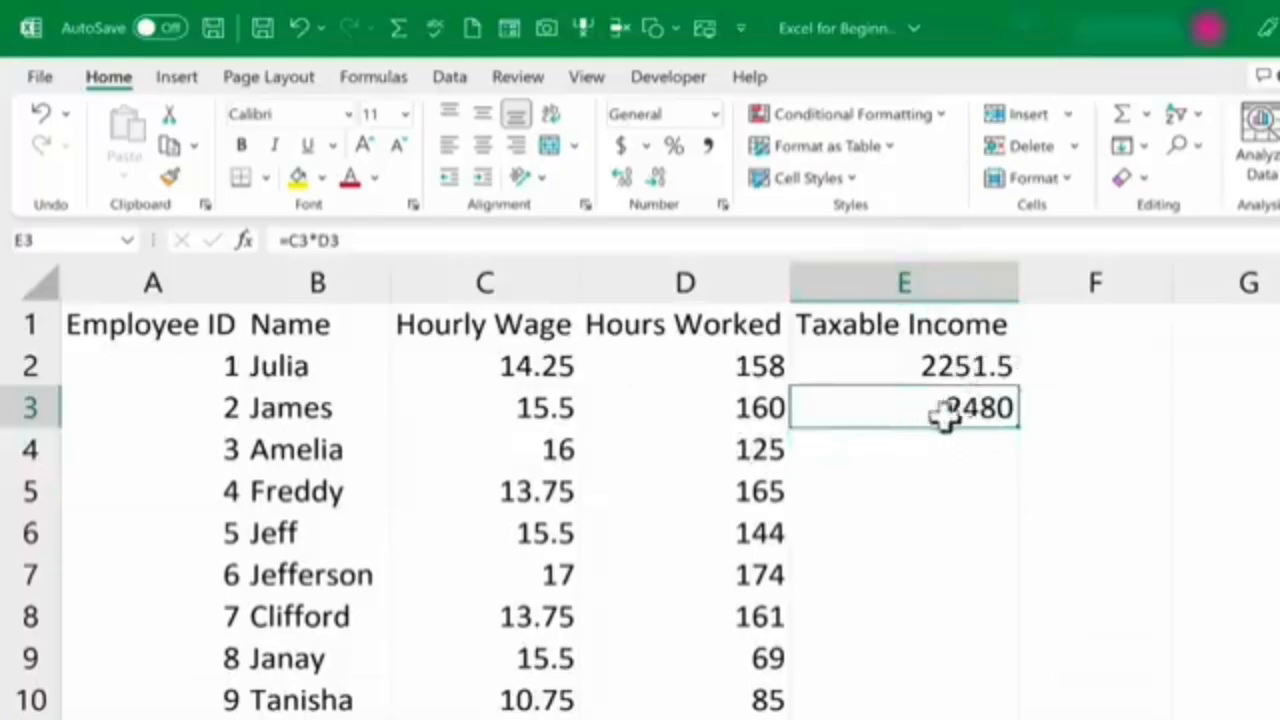
{"action": "left_click", "coordinate": [970, 360]}
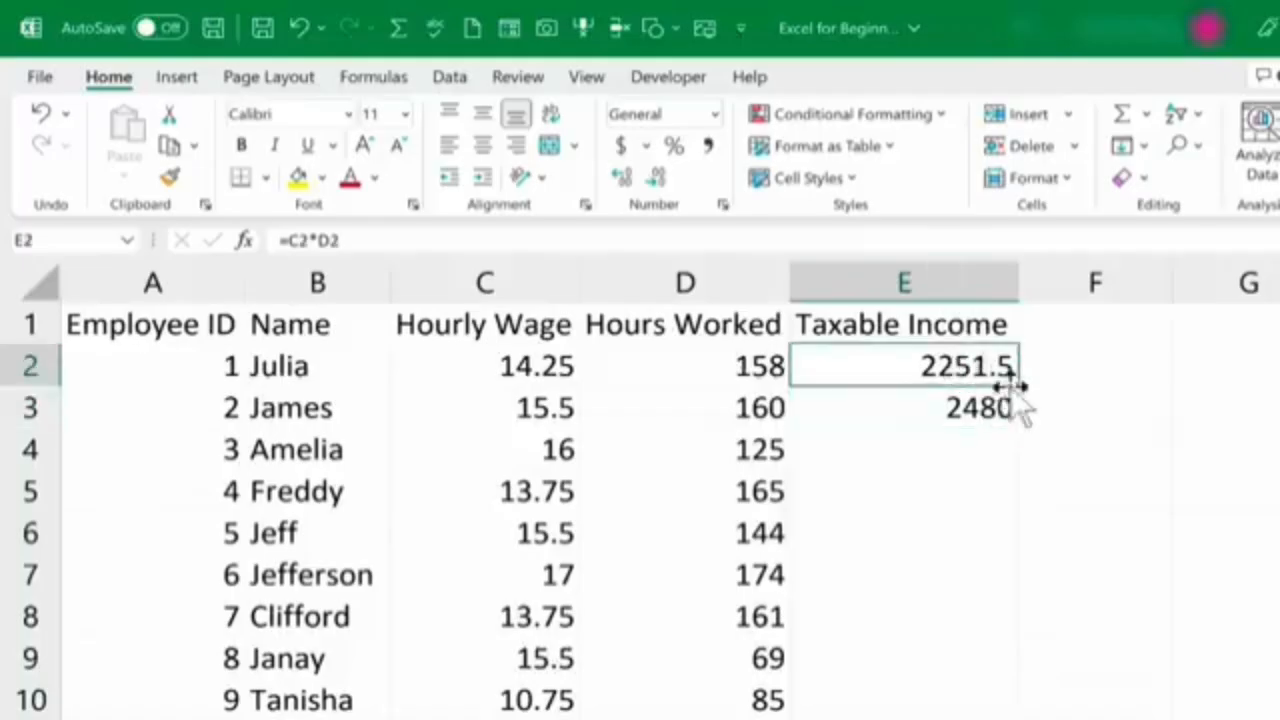
{"action": "left_click", "coordinate": [975, 410]}
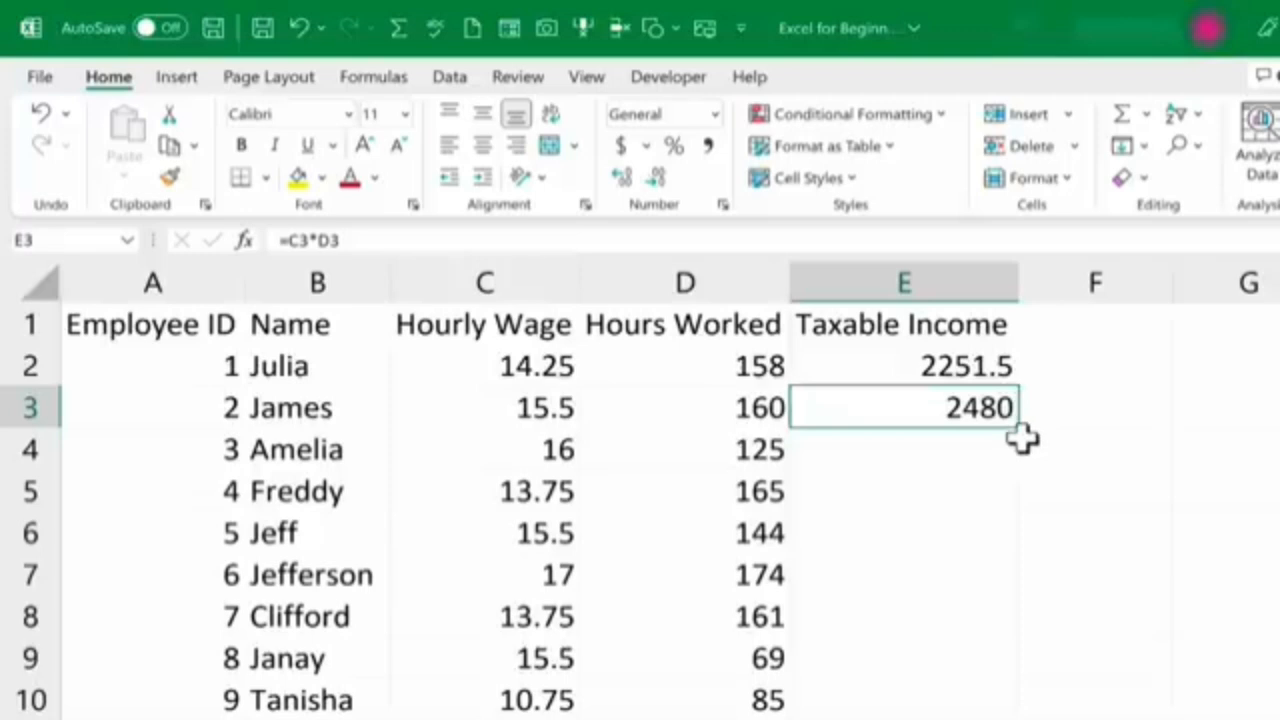
{"action": "double_click", "coordinate": [970, 364]}
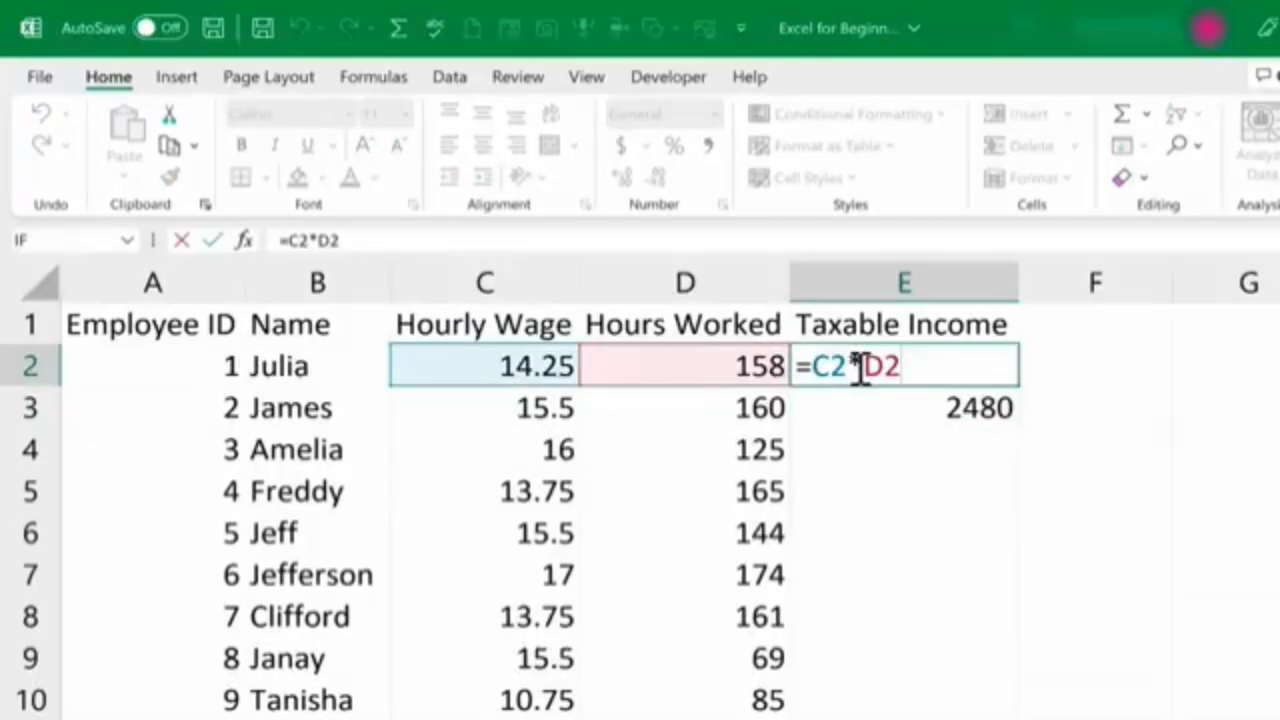
{"action": "key", "text": "Escape"}
{"action": "double_click", "coordinate": [978, 412]}
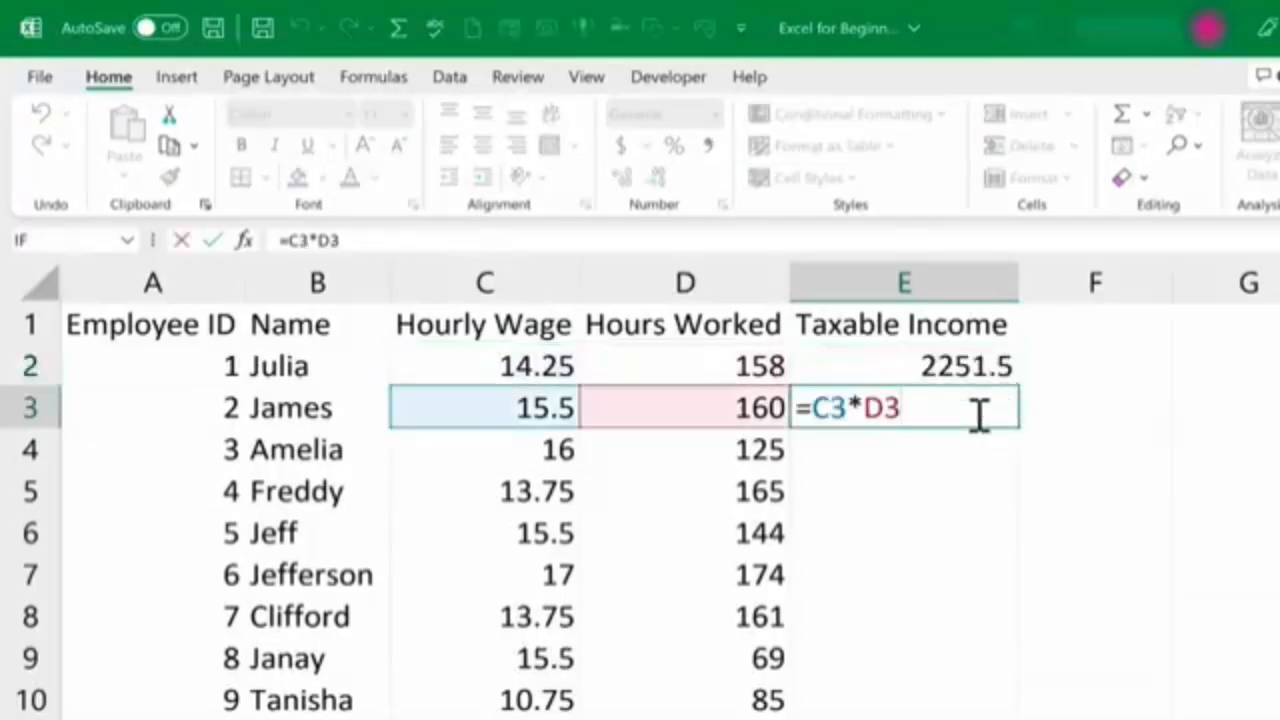
{"action": "key", "text": "Escape"}
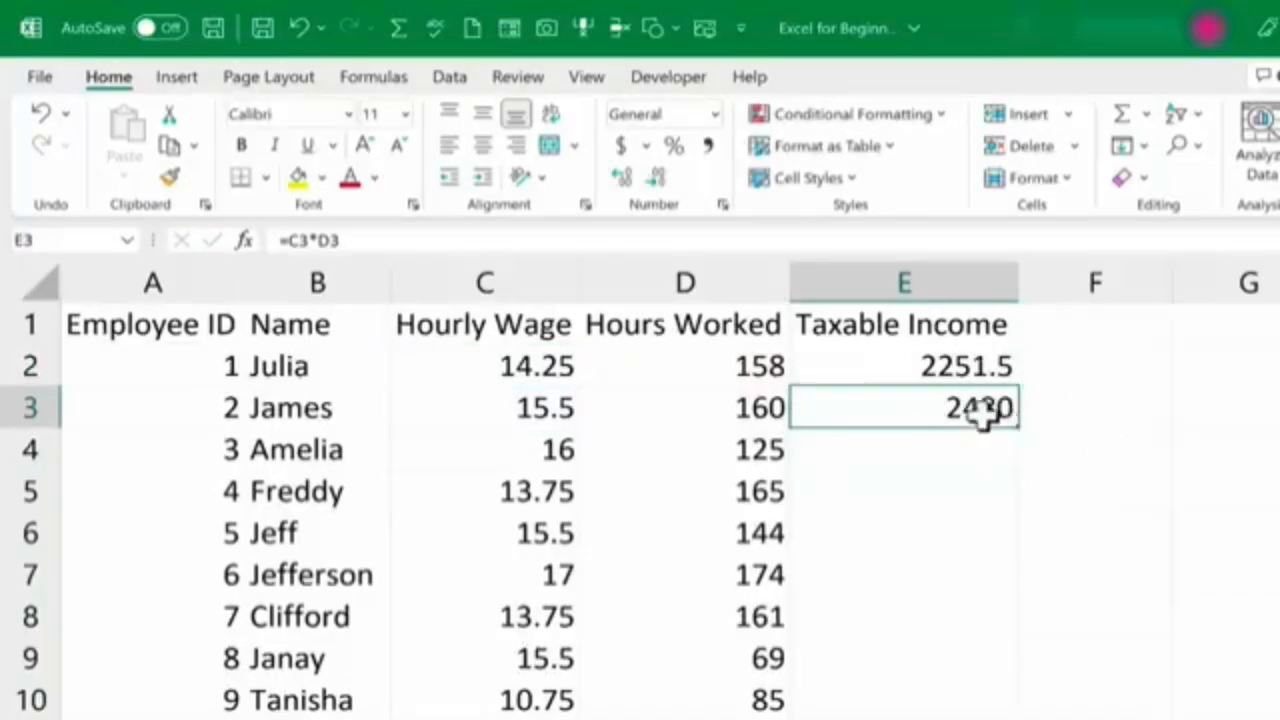
{"action": "double_click", "coordinate": [973, 412]}
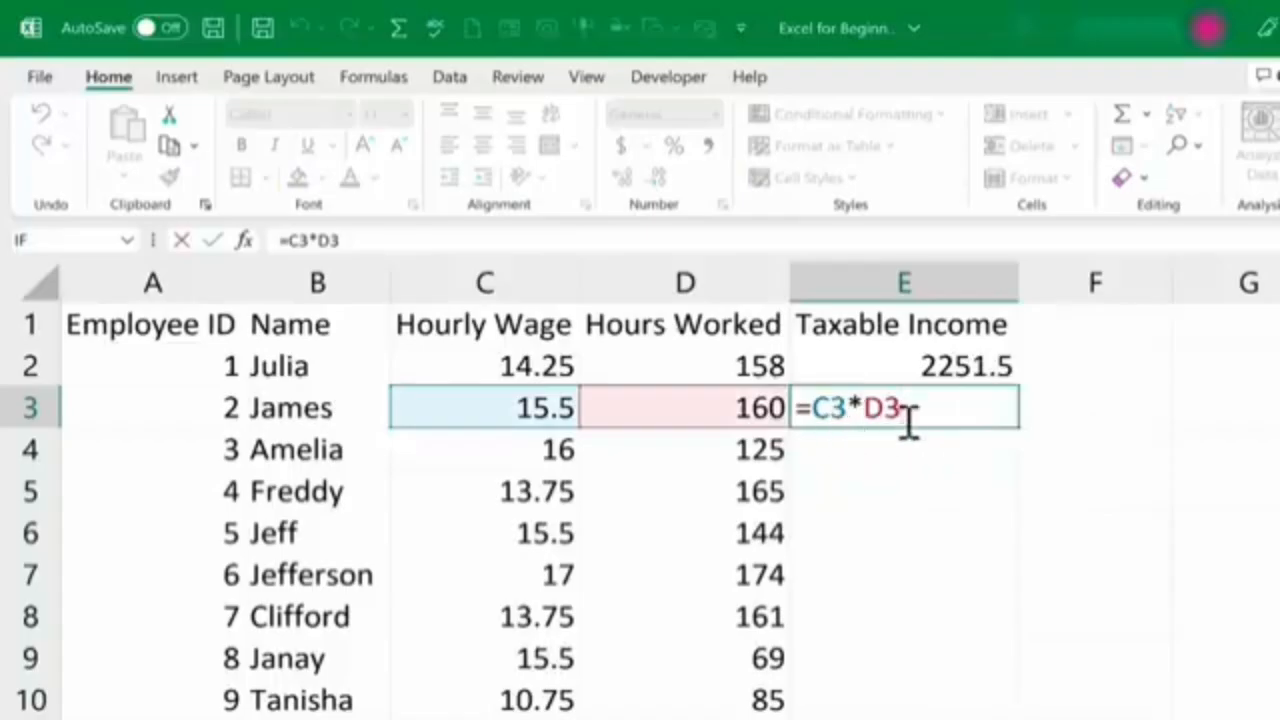
{"action": "double_click", "coordinate": [975, 366]}
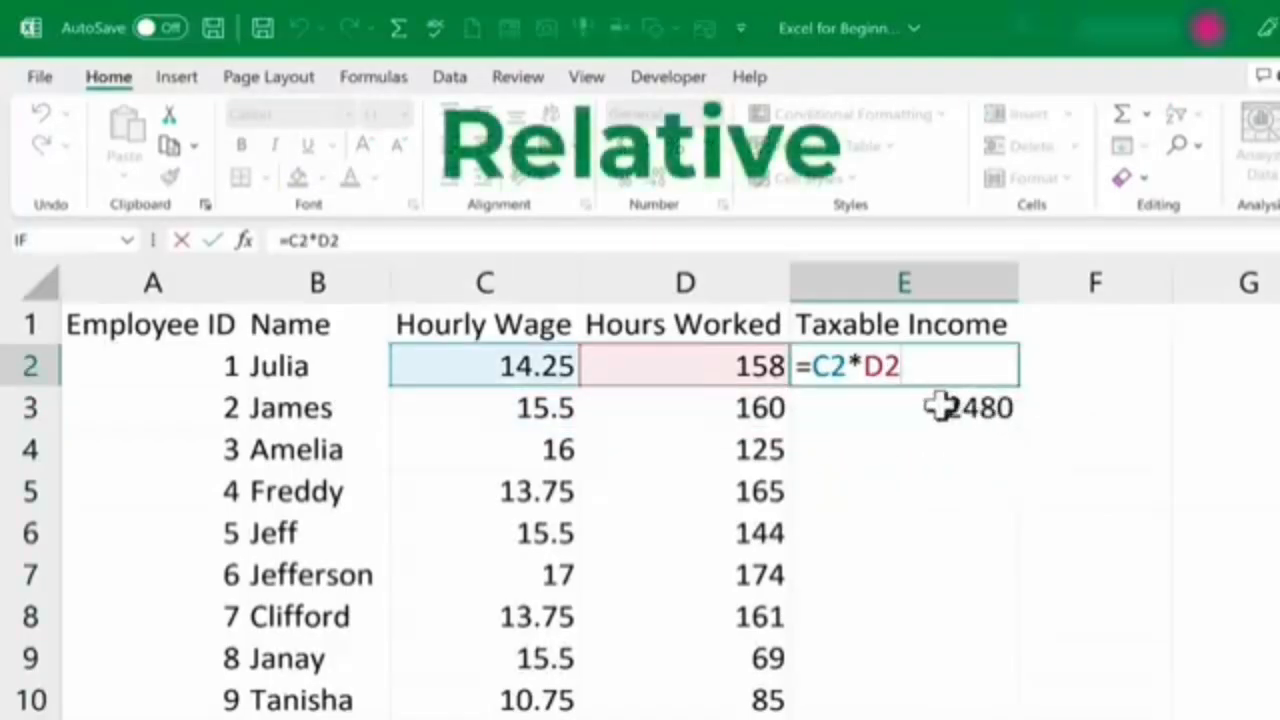
{"action": "double_click", "coordinate": [940, 406]}
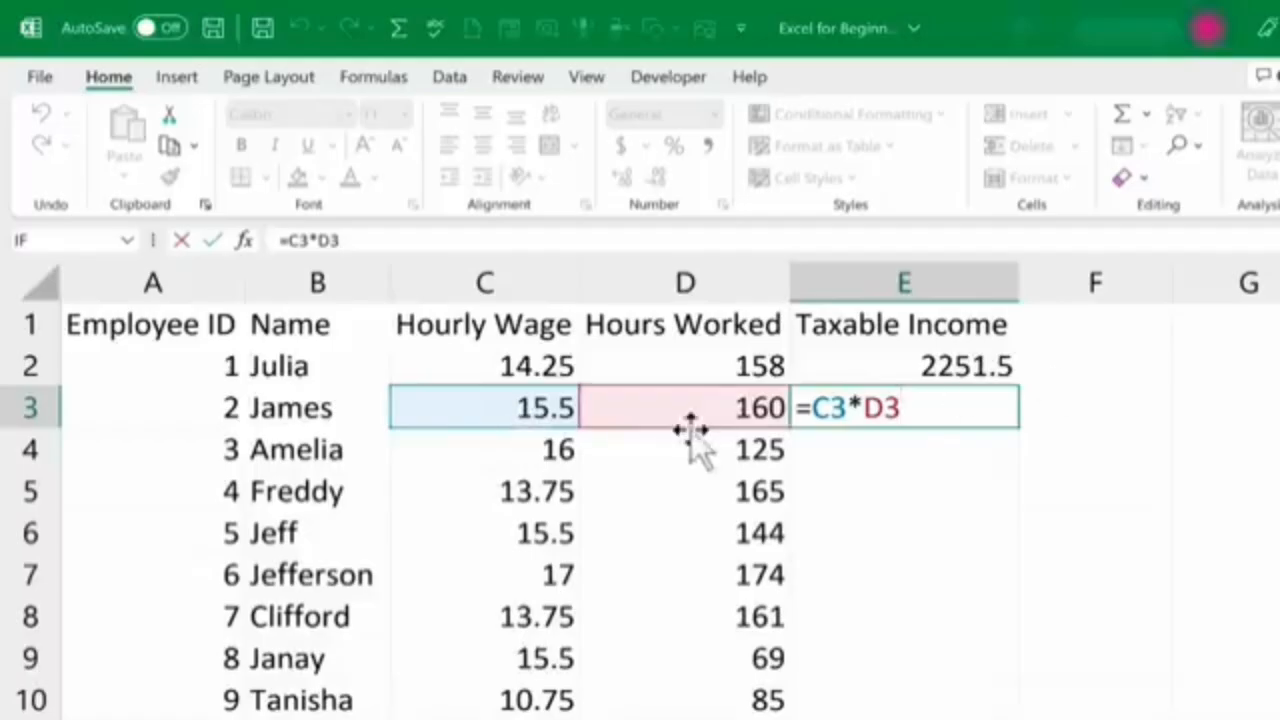
{"action": "key", "text": "ctrl+Return"}
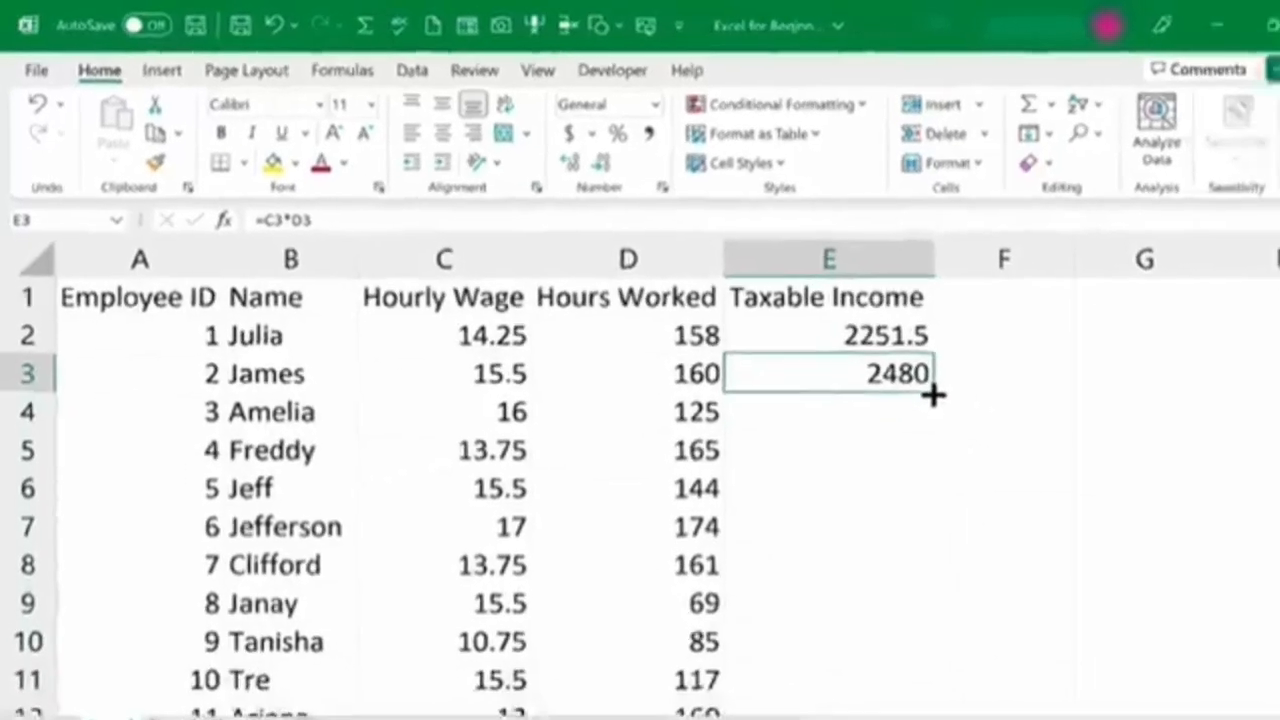
Step: Fill the taxable income formula from E3 down column E for all remaining employees and look over the filled rows
{"action": "left_click_drag", "start_coordinate": [1017, 430], "coordinate": [1027, 719]}
{"action": "left_click_drag", "start_coordinate": [886, 623], "coordinate": [869, 380]}
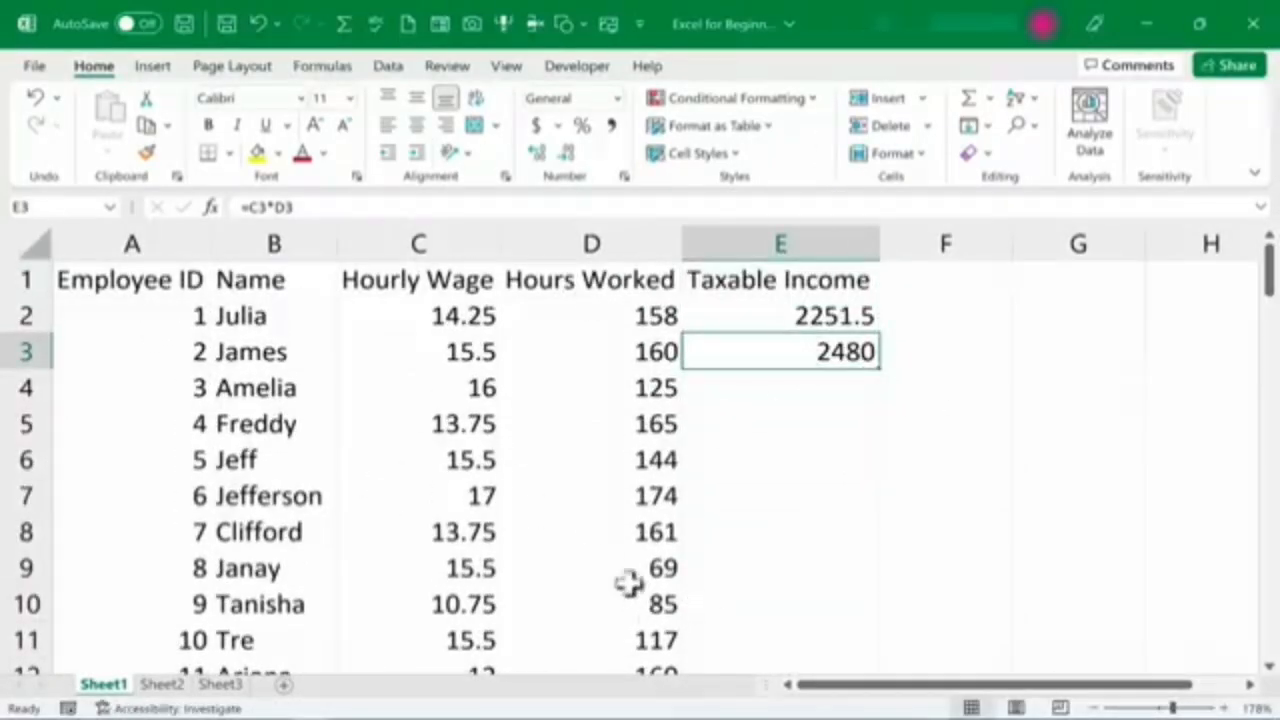
{"action": "double_click", "coordinate": [882, 371]}
{"action": "scroll", "coordinate": [858, 368], "scroll_direction": "down", "scroll_amount": 11}
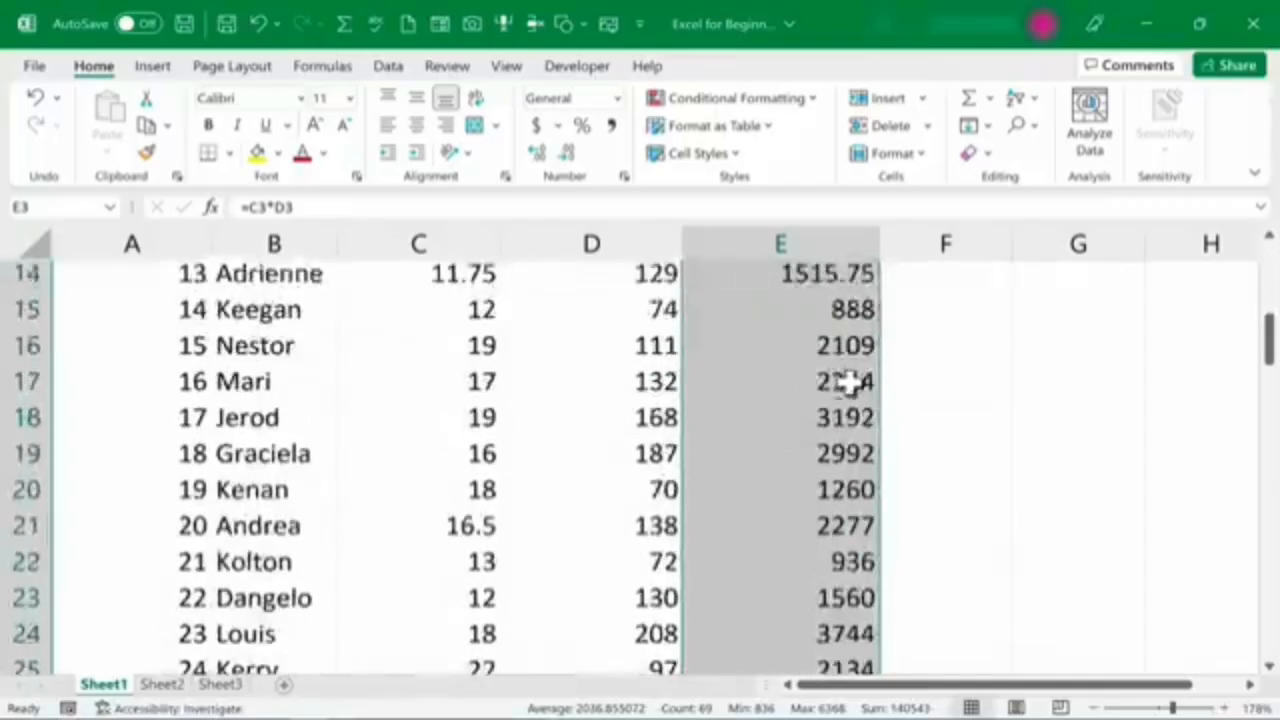
{"action": "scroll", "coordinate": [843, 425], "scroll_direction": "down", "scroll_amount": 11}
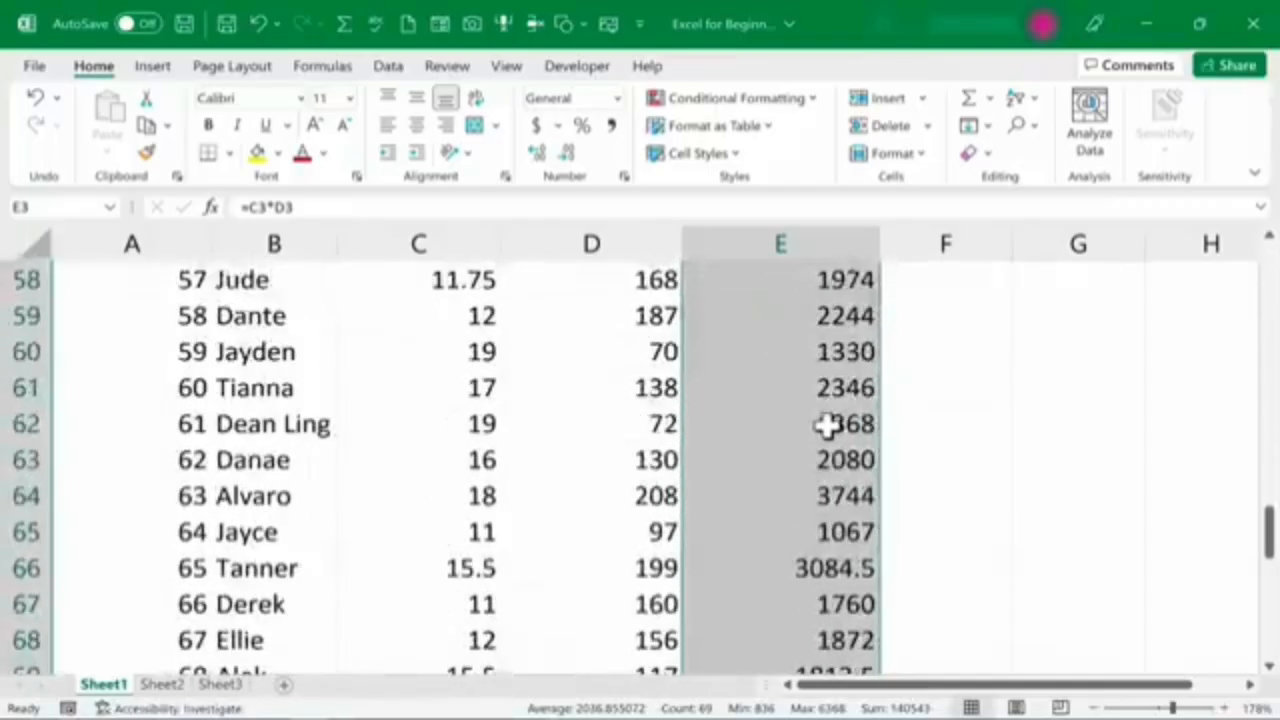
{"action": "scroll", "coordinate": [820, 427], "scroll_direction": "up", "scroll_amount": 20}
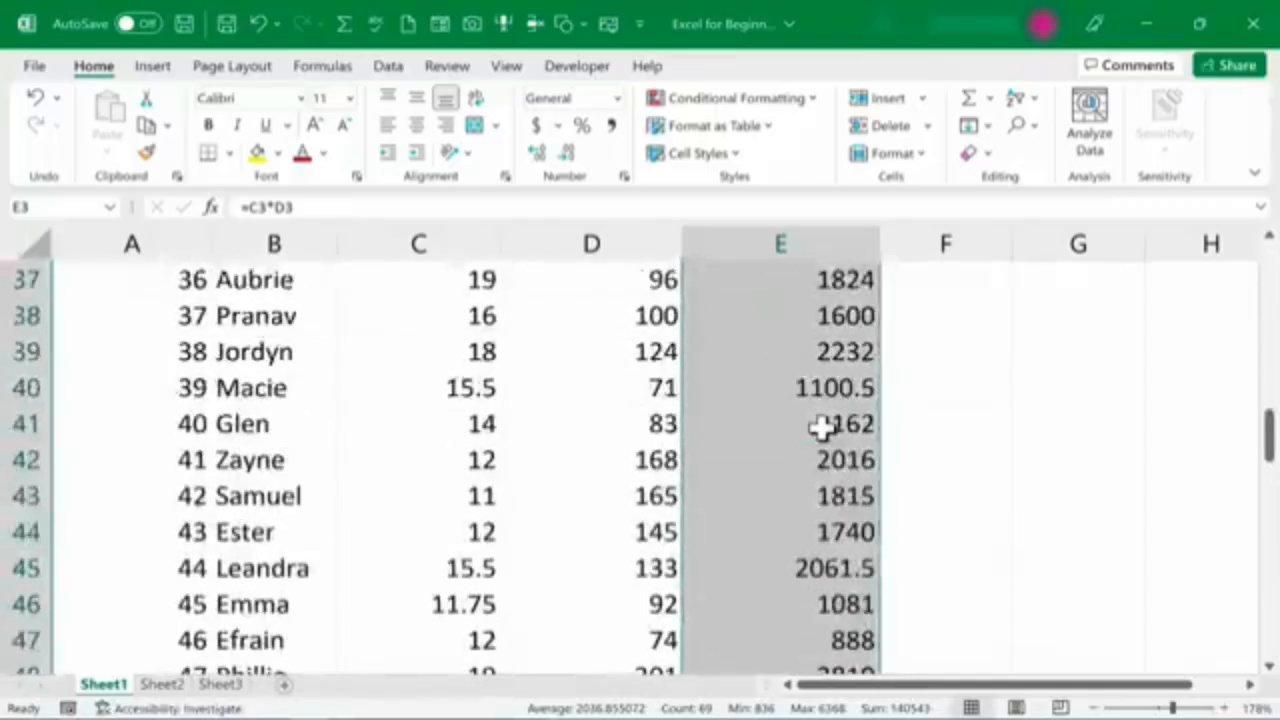
Step: Inspect the filled formulas in E3, E4, E5 and E7 to check how their cell references follow each row
{"action": "left_click", "coordinate": [868, 424]}
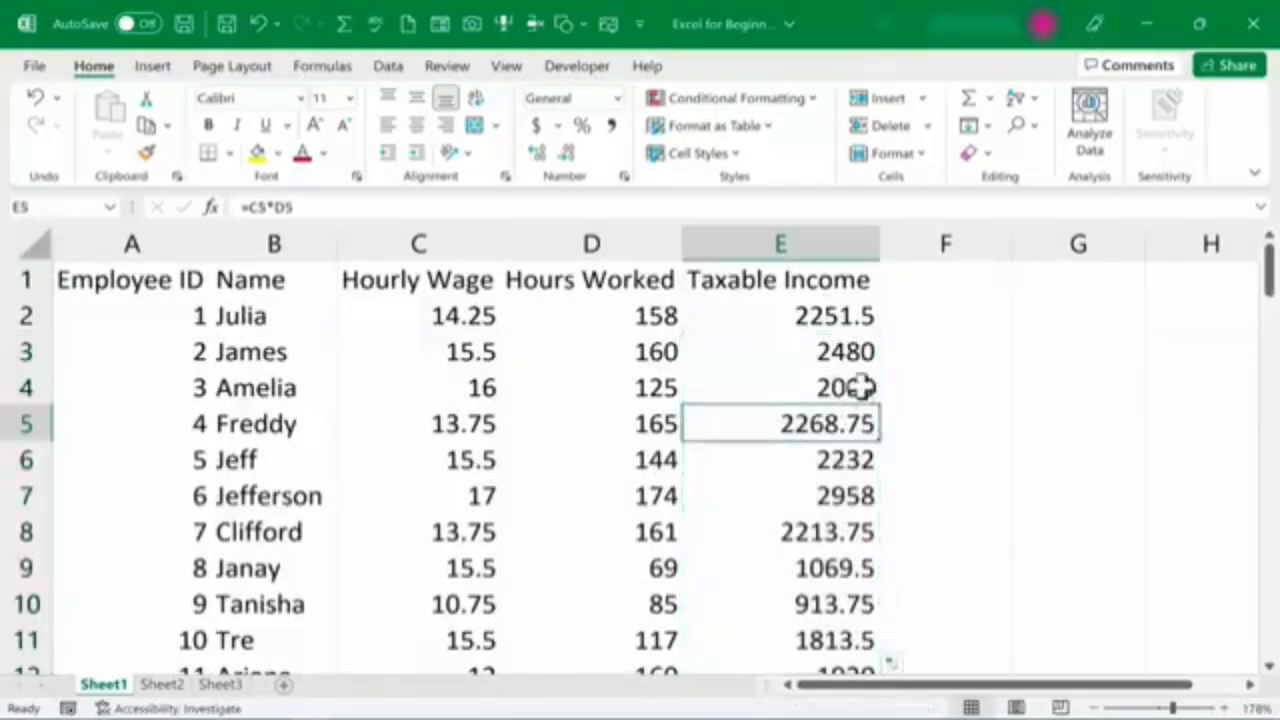
{"action": "left_click", "coordinate": [858, 388]}
{"action": "left_click", "coordinate": [864, 352]}
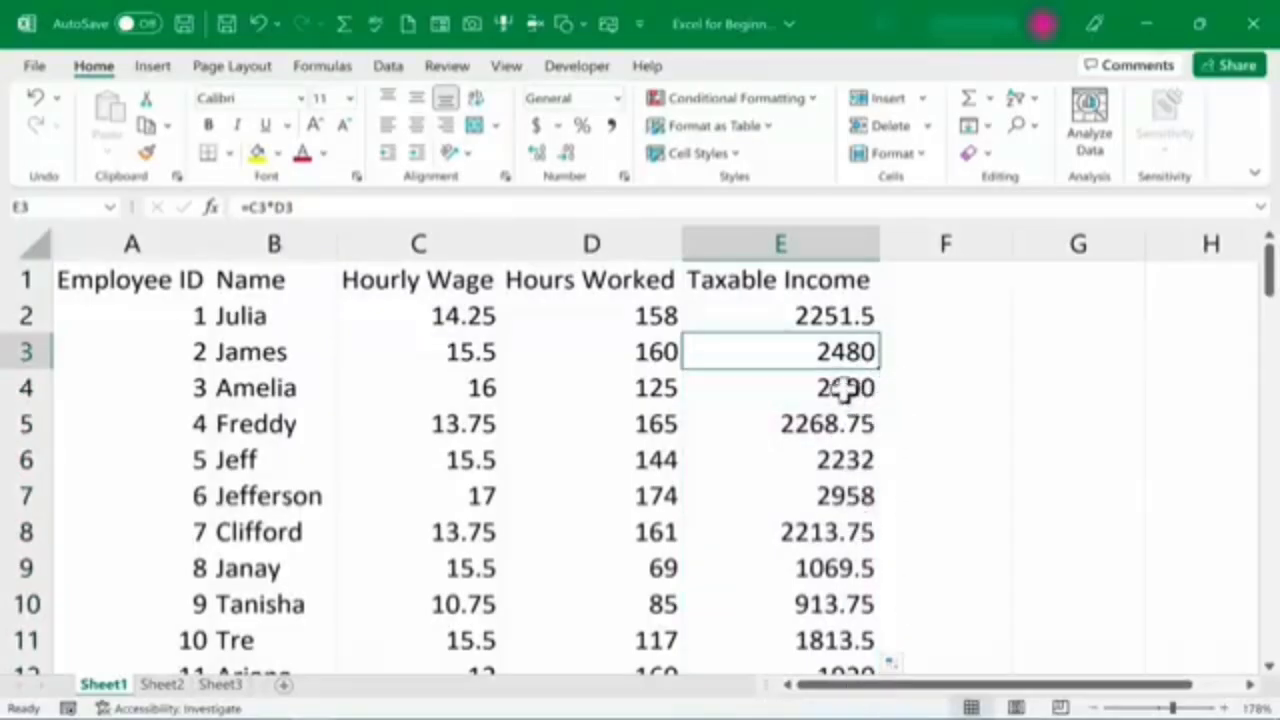
{"action": "left_click", "coordinate": [853, 389]}
{"action": "left_click", "coordinate": [848, 352]}
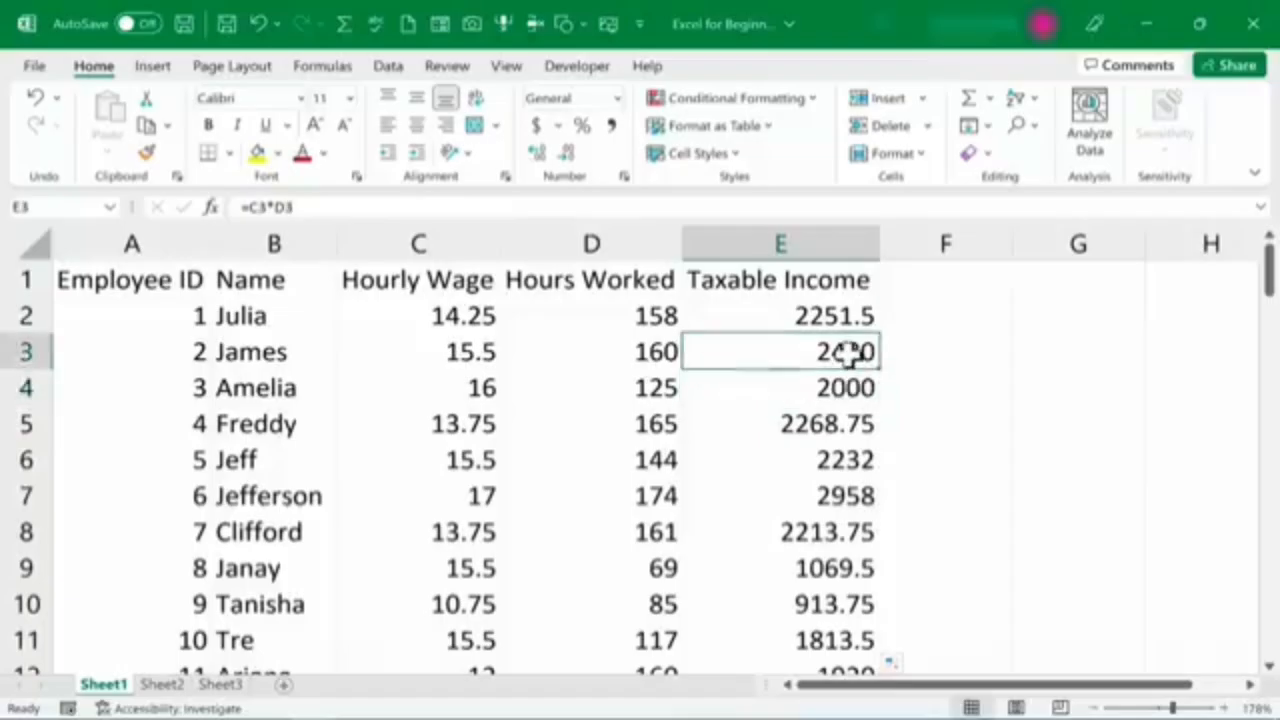
{"action": "double_click", "coordinate": [848, 352]}
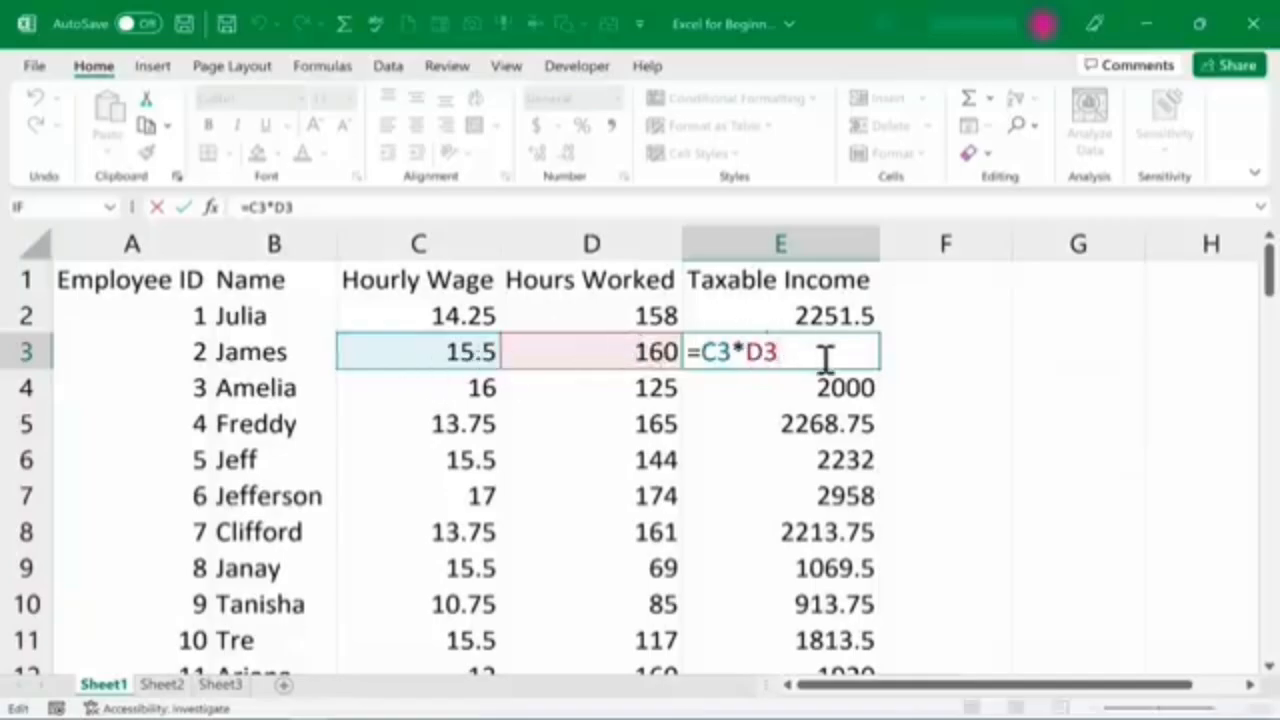
{"action": "key", "text": "Return"}
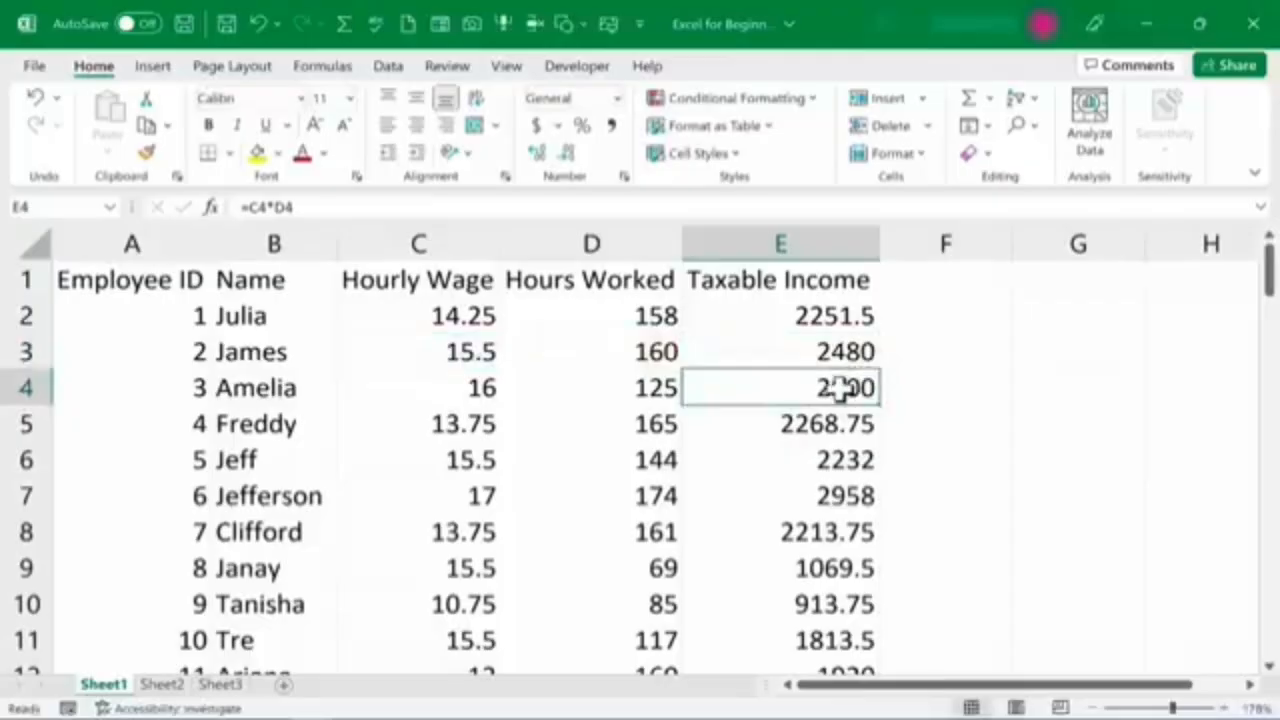
{"action": "double_click", "coordinate": [766, 387]}
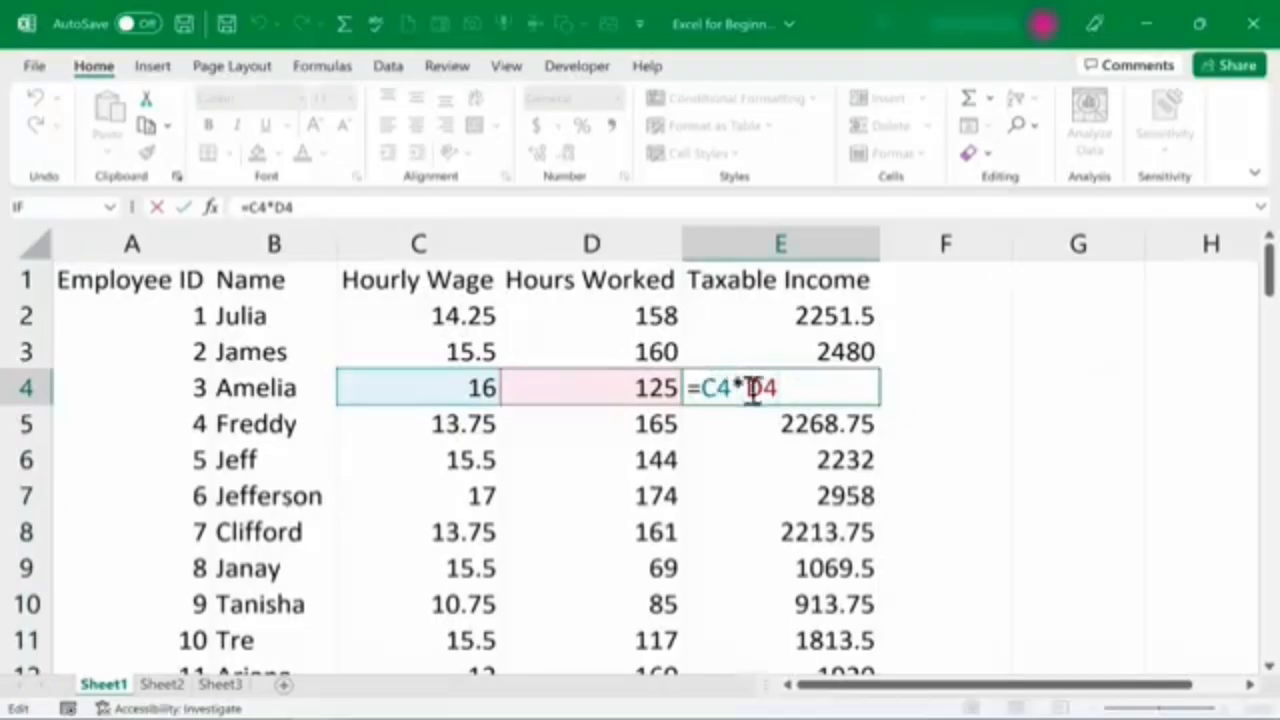
{"action": "left_click", "coordinate": [778, 498]}
{"action": "double_click", "coordinate": [778, 498]}
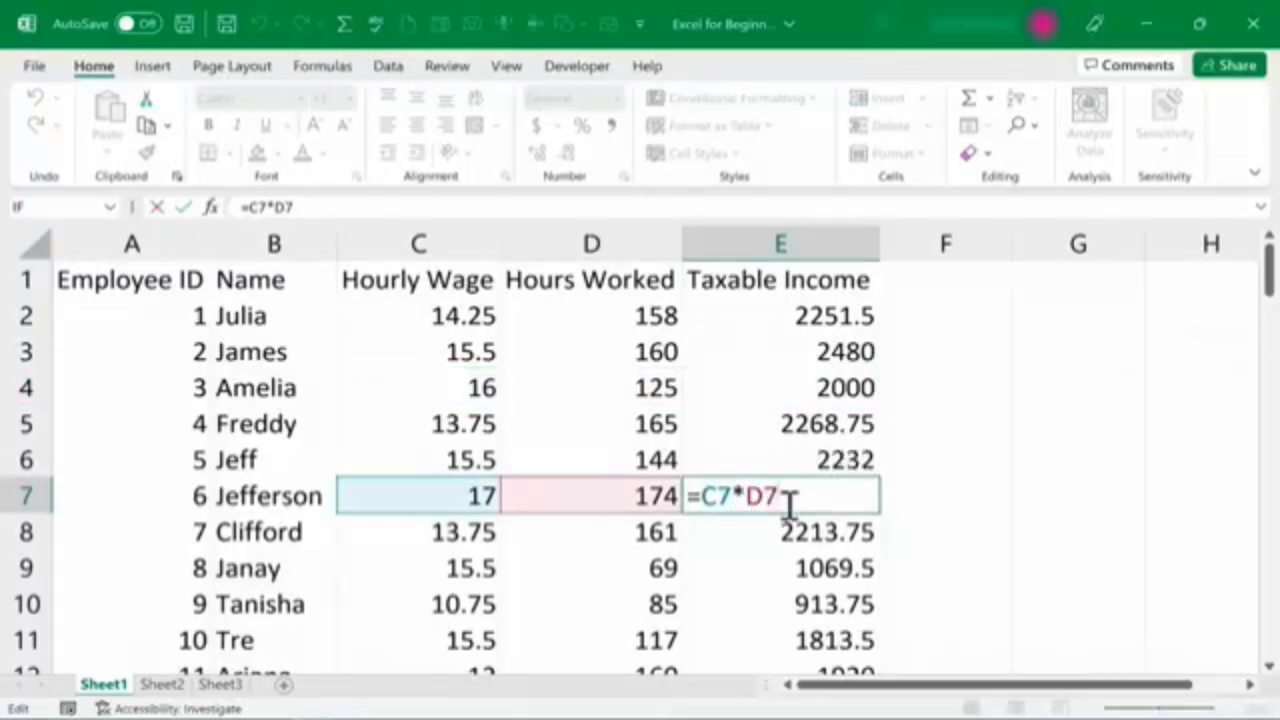
{"action": "key", "text": "ctrl+Return"}
Step: Add the heading "Taxes to Be Paid" in cell F1 and fit column F's width to it
{"action": "left_click", "coordinate": [950, 280]}
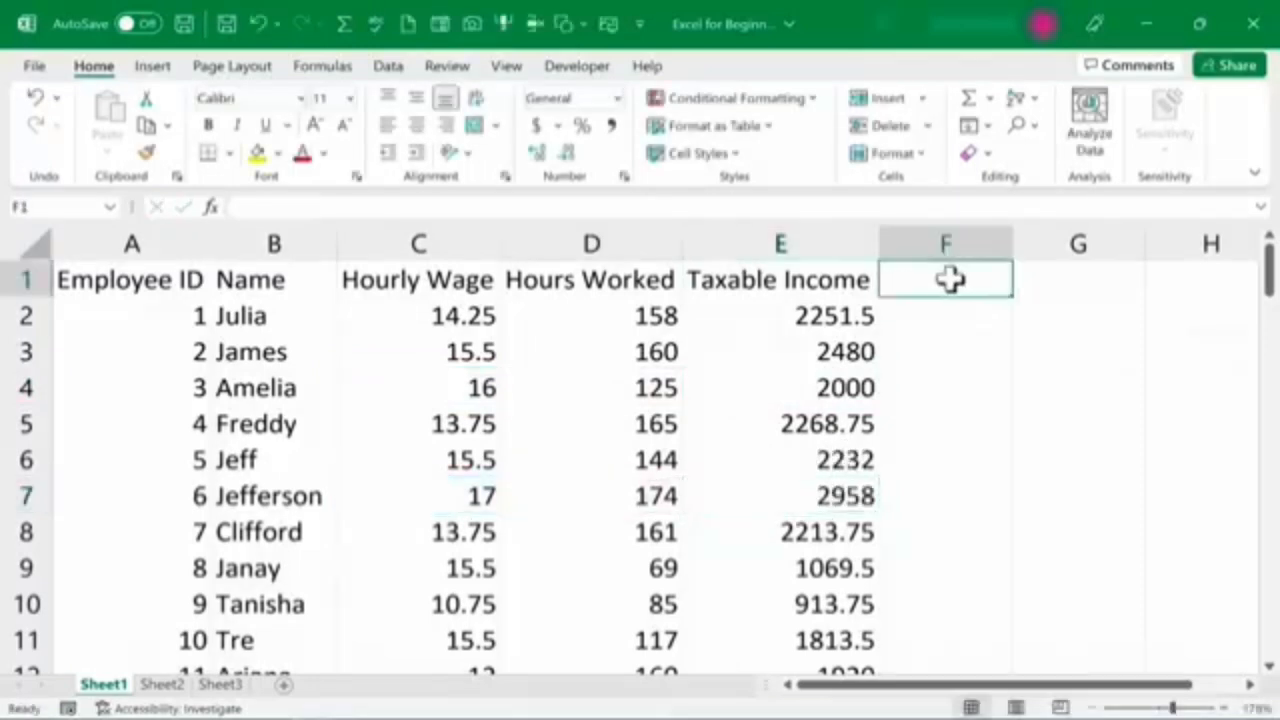
{"action": "type", "text": "Taxes"}
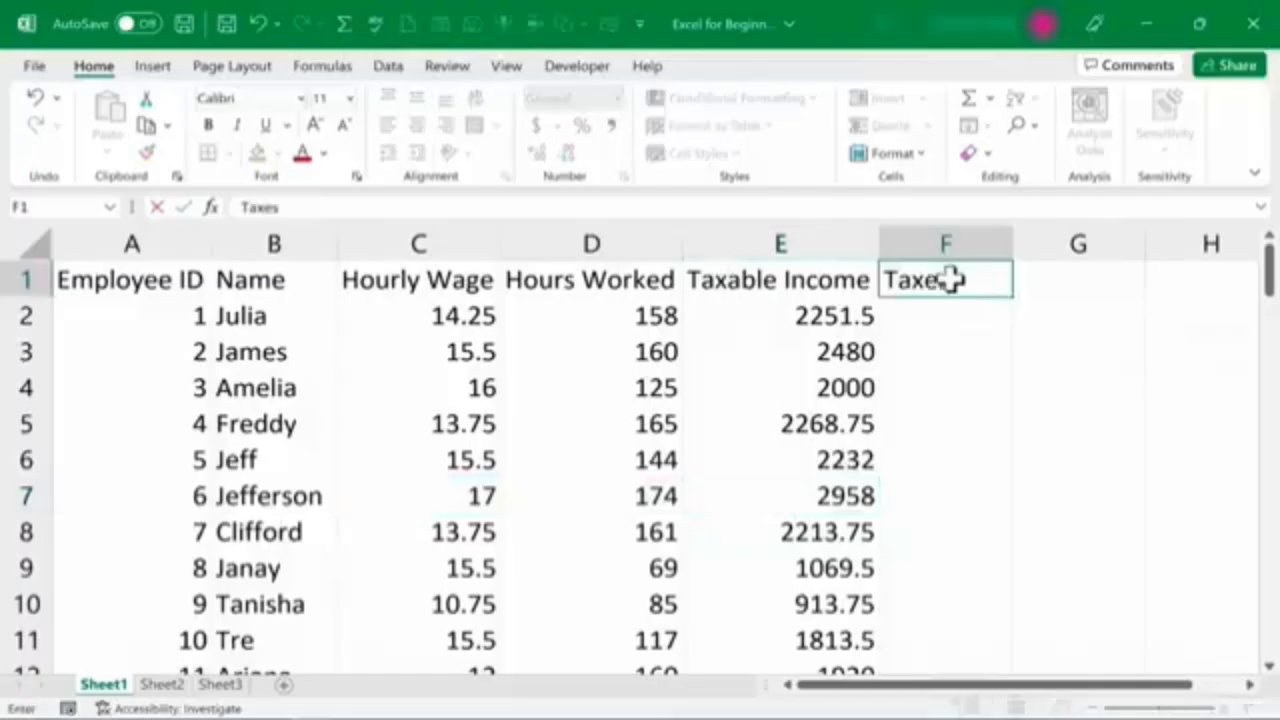
{"action": "type", "text": " to Be Paid"}
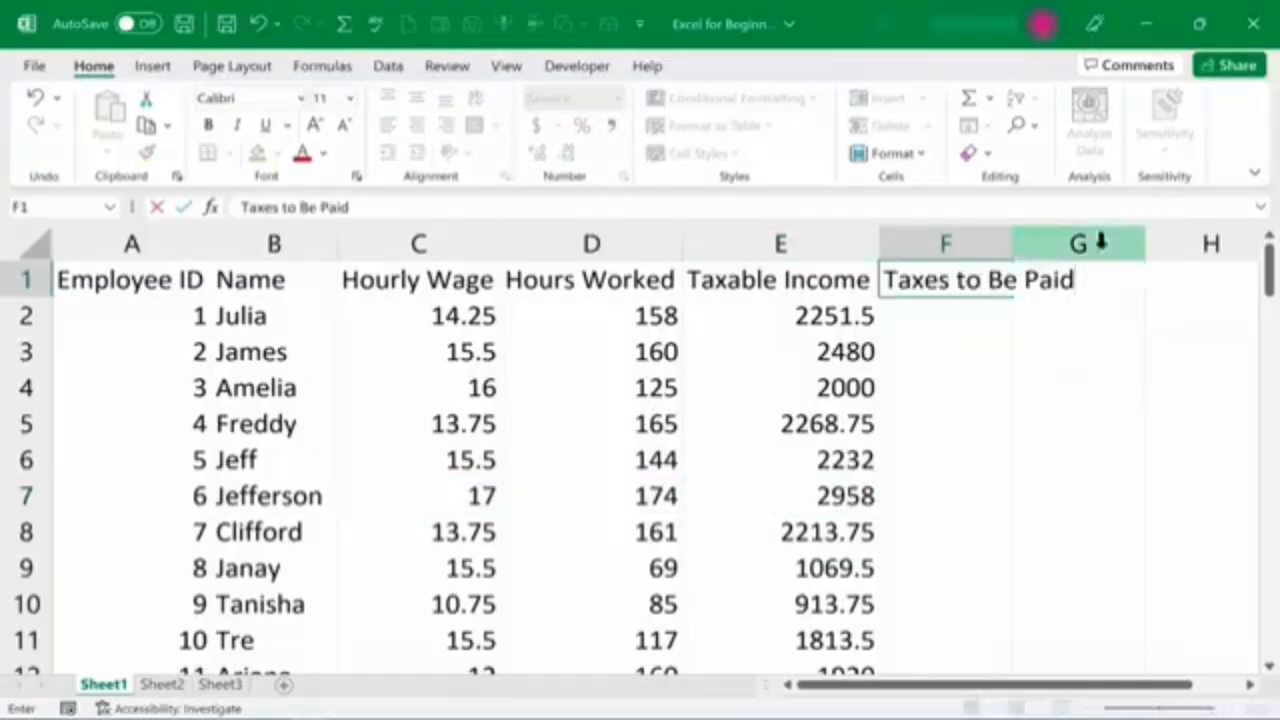
{"action": "double_click", "coordinate": [1012, 243]}
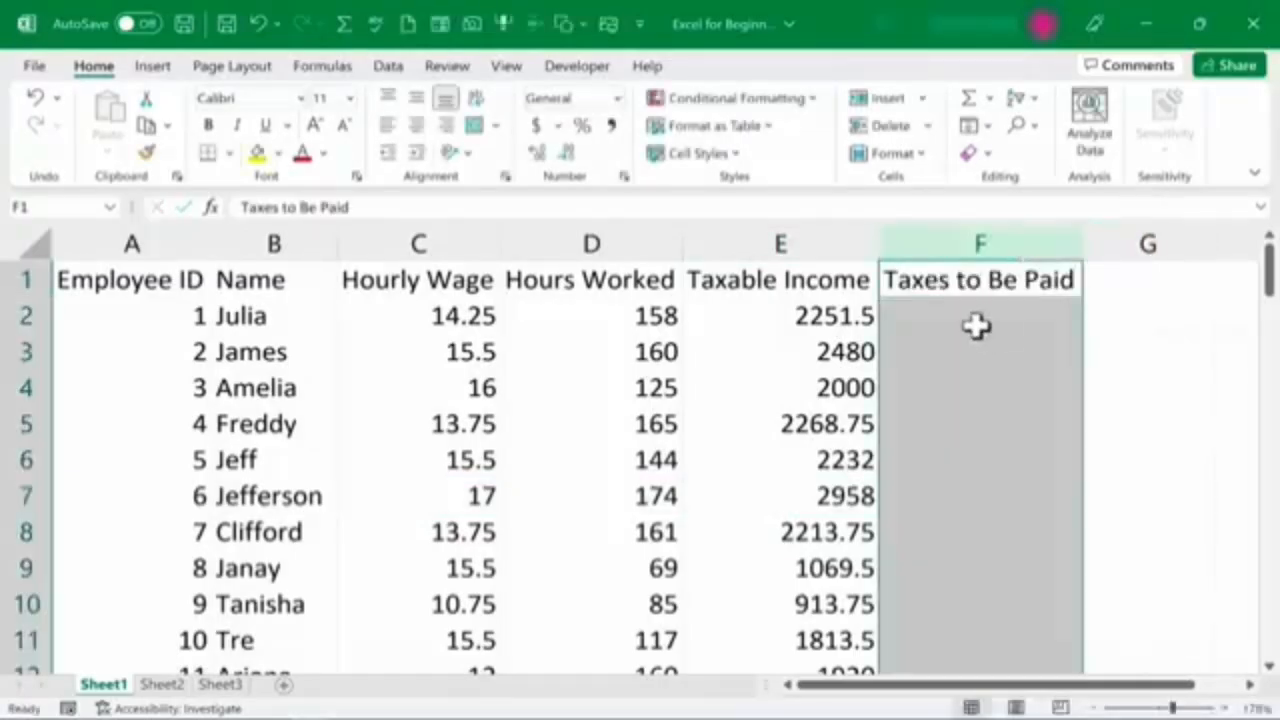
Step: Add the label "Tax Rate:" in cell G1 and enter the rate 0.07 in H1
{"action": "left_click", "coordinate": [1166, 278]}
{"action": "type", "text": "Tax R"}
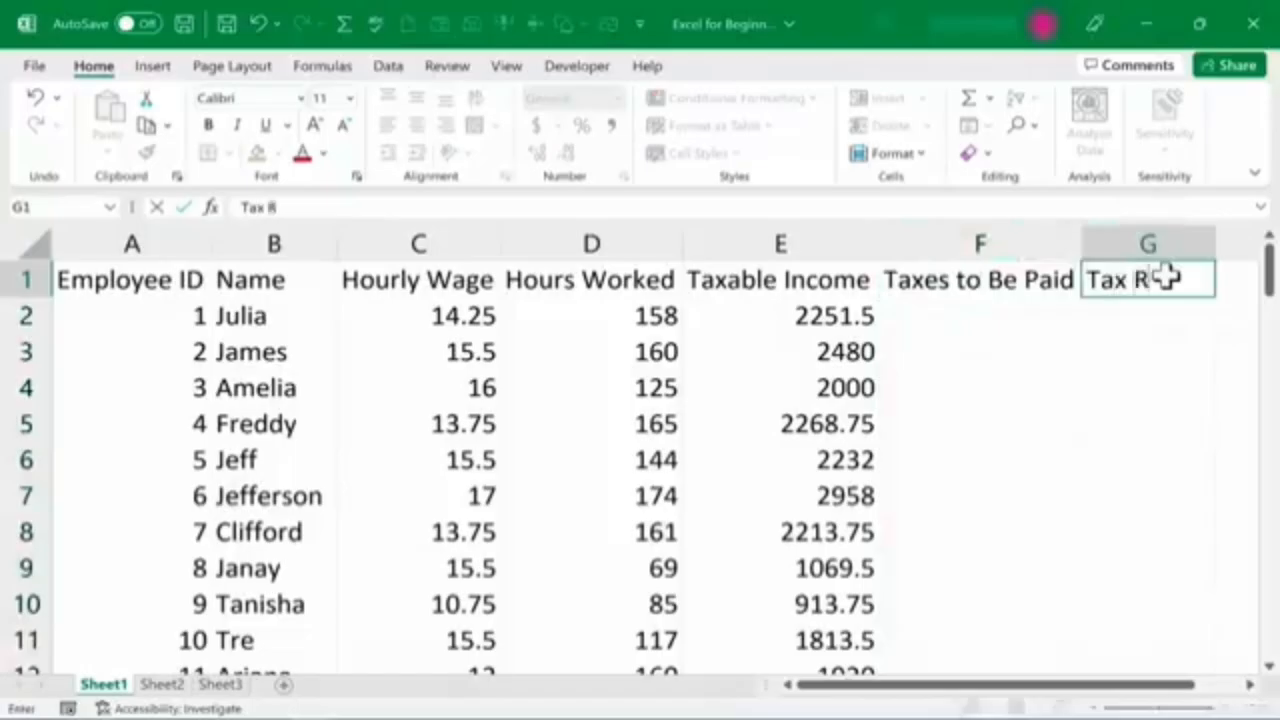
{"action": "type", "text": "ate:"}
{"action": "key", "text": "Tab"}
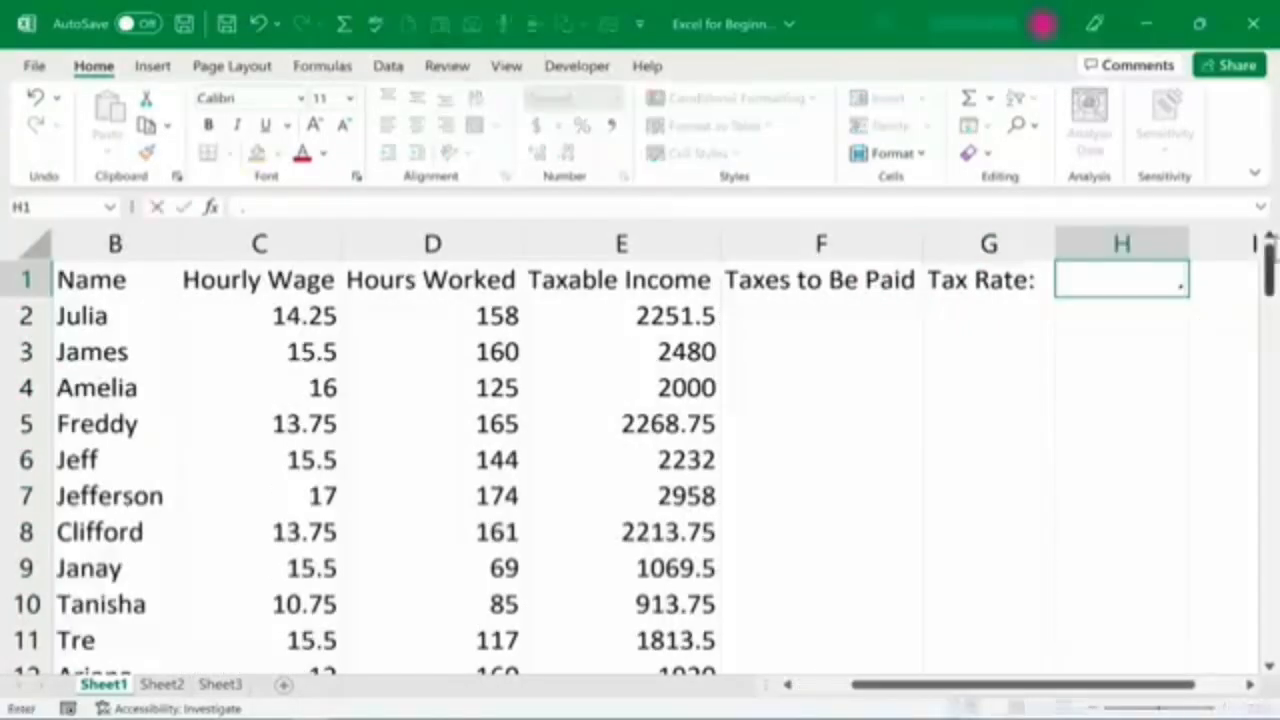
{"action": "key", "text": "Return"}
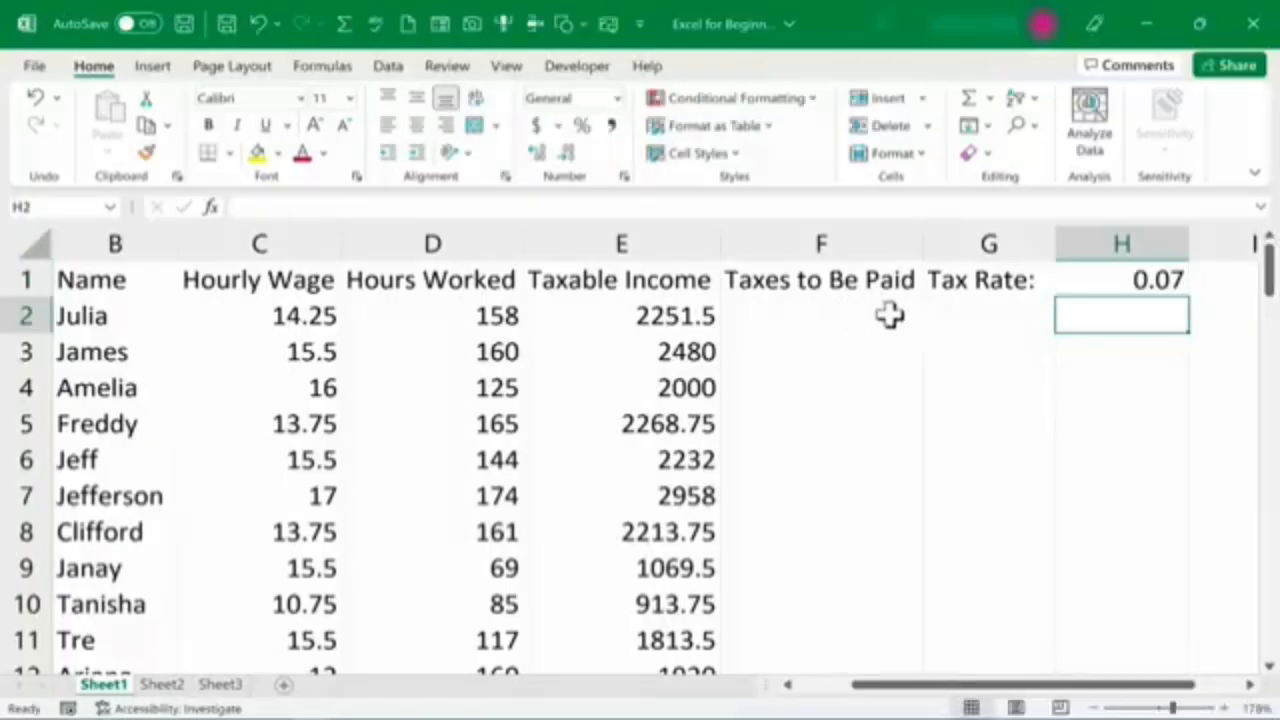
Step: Enter the formula =E2*H1 in F2 to calculate the first employee's taxes from taxable income and the tax rate
{"action": "left_click", "coordinate": [826, 322]}
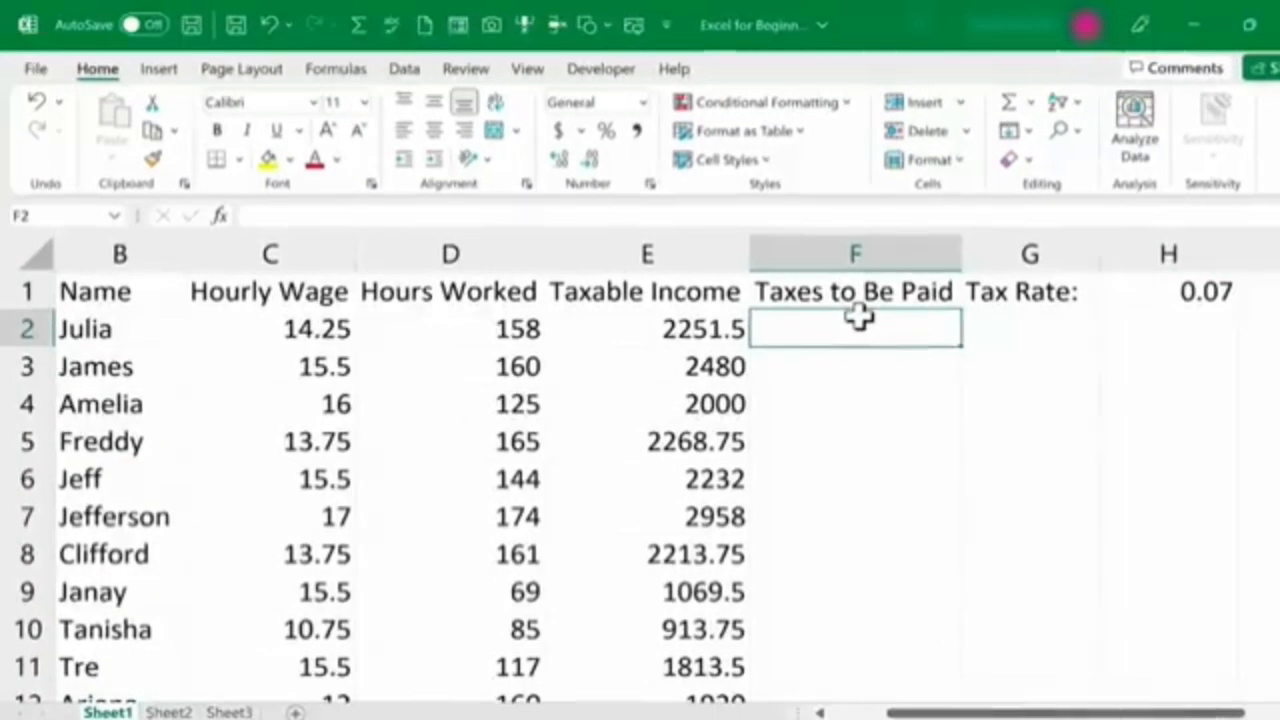
{"action": "type", "text": "="}
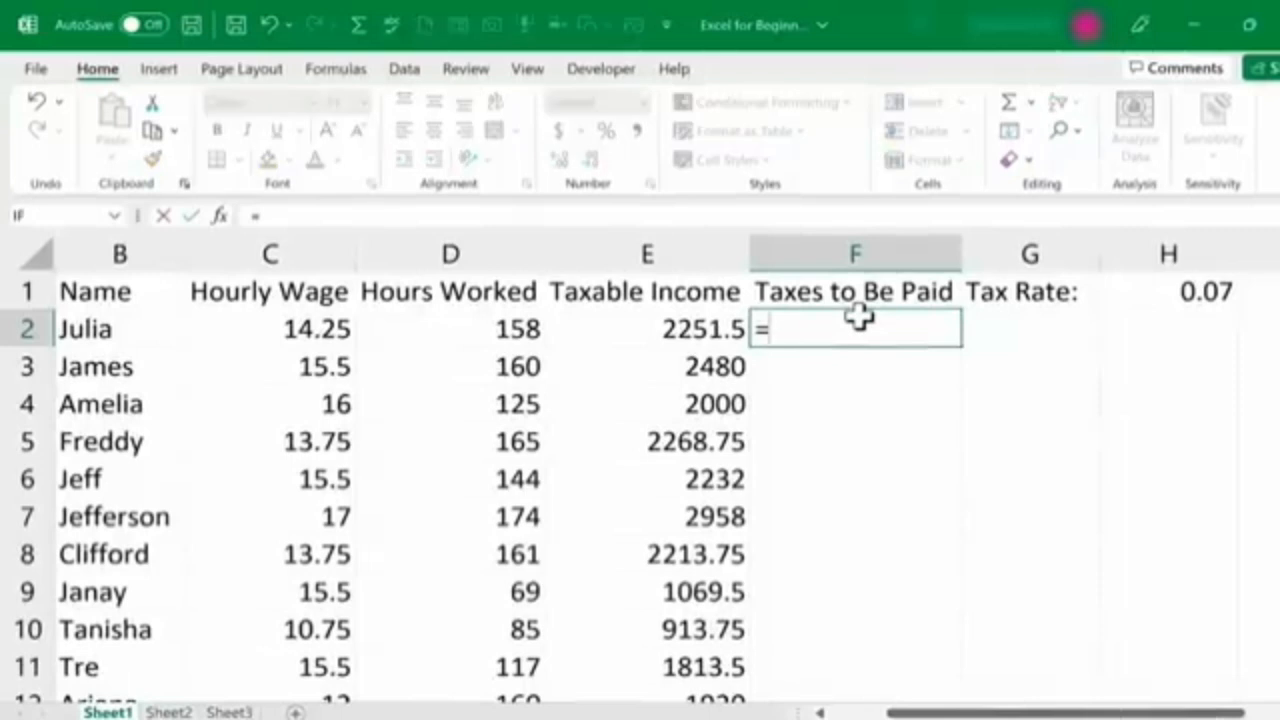
{"action": "left_click", "coordinate": [673, 332]}
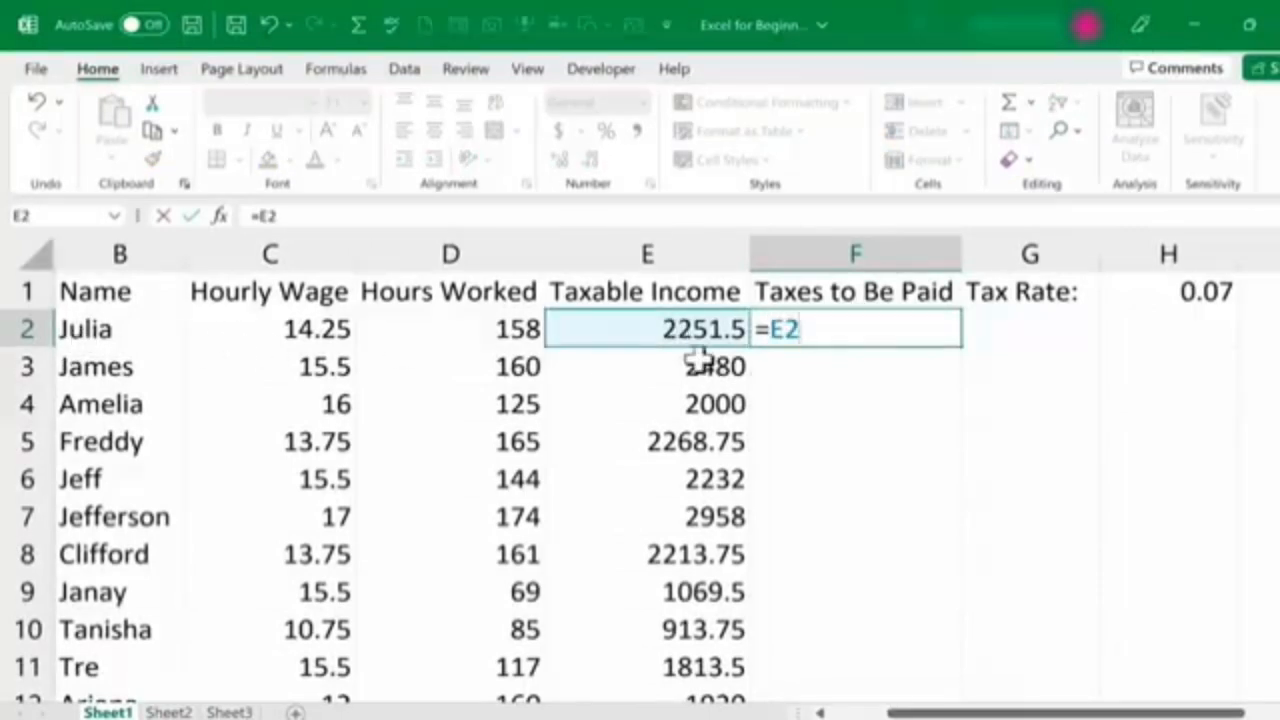
{"action": "type", "text": "*"}
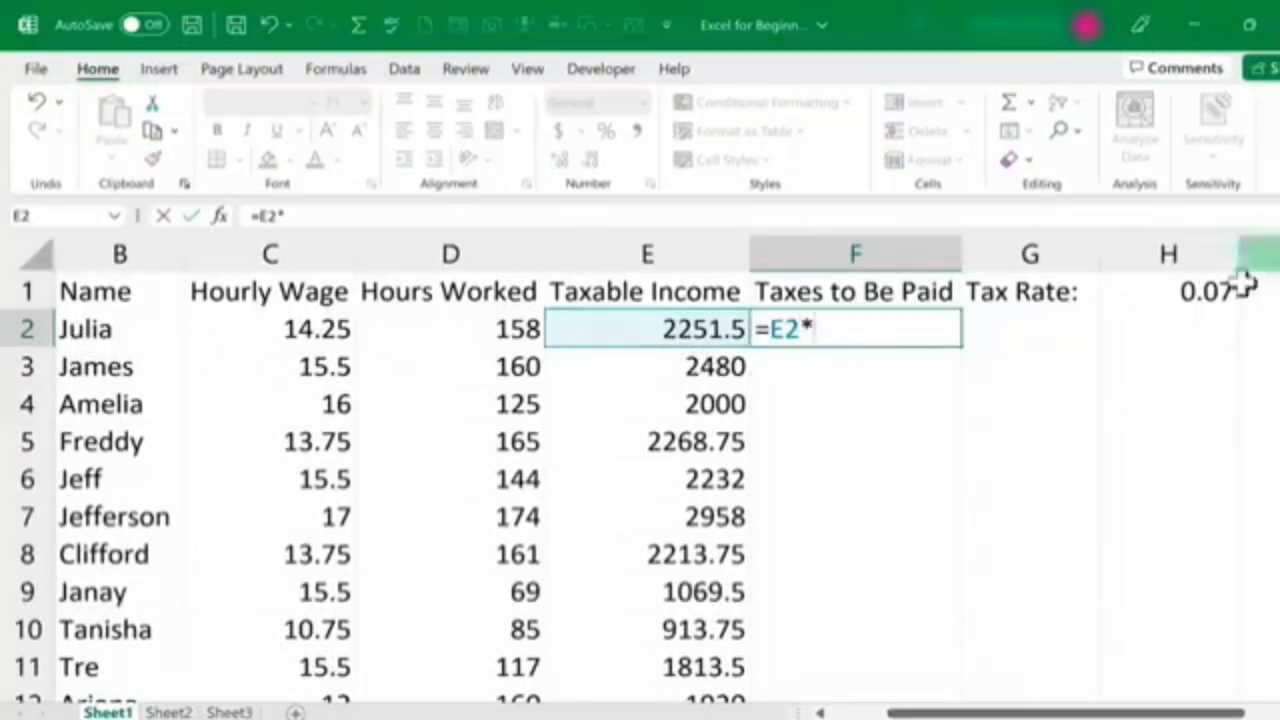
{"action": "left_click", "coordinate": [1212, 293]}
{"action": "key", "text": "Return"}
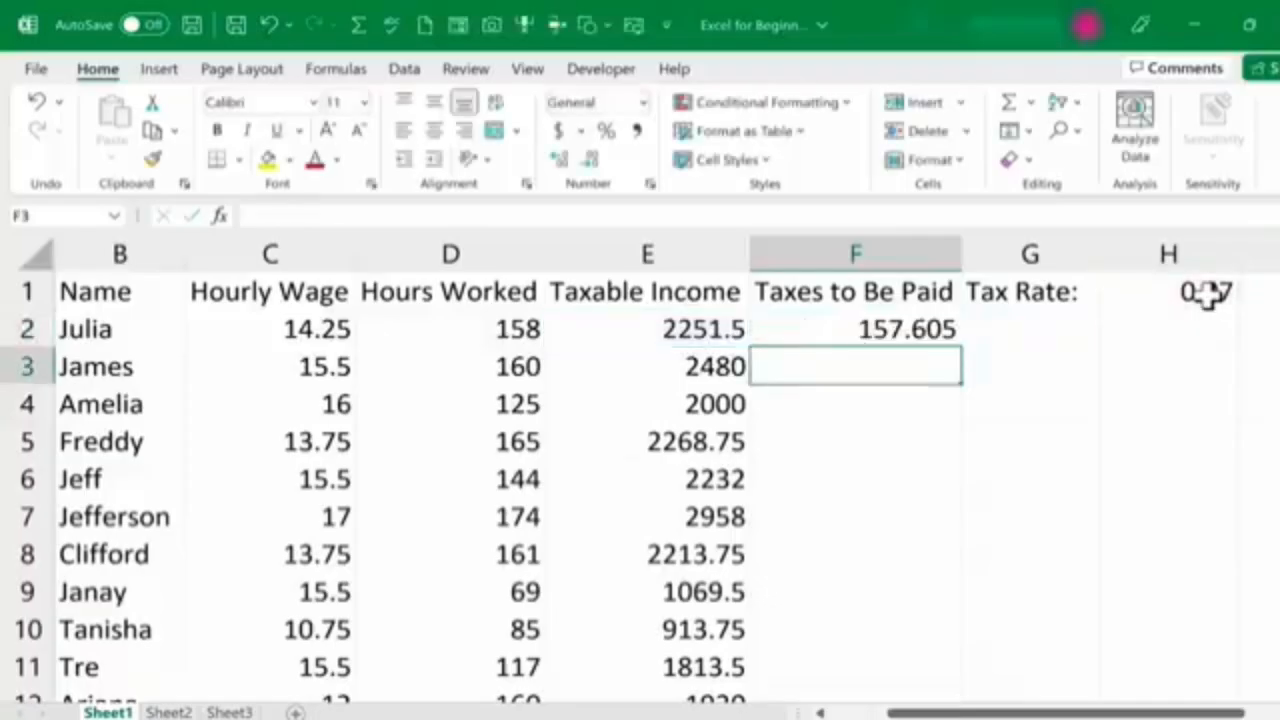
Step: Fill the formula =E2*H1 from F2 down column F for all employees and look over the filled rows
{"action": "left_click", "coordinate": [910, 335]}
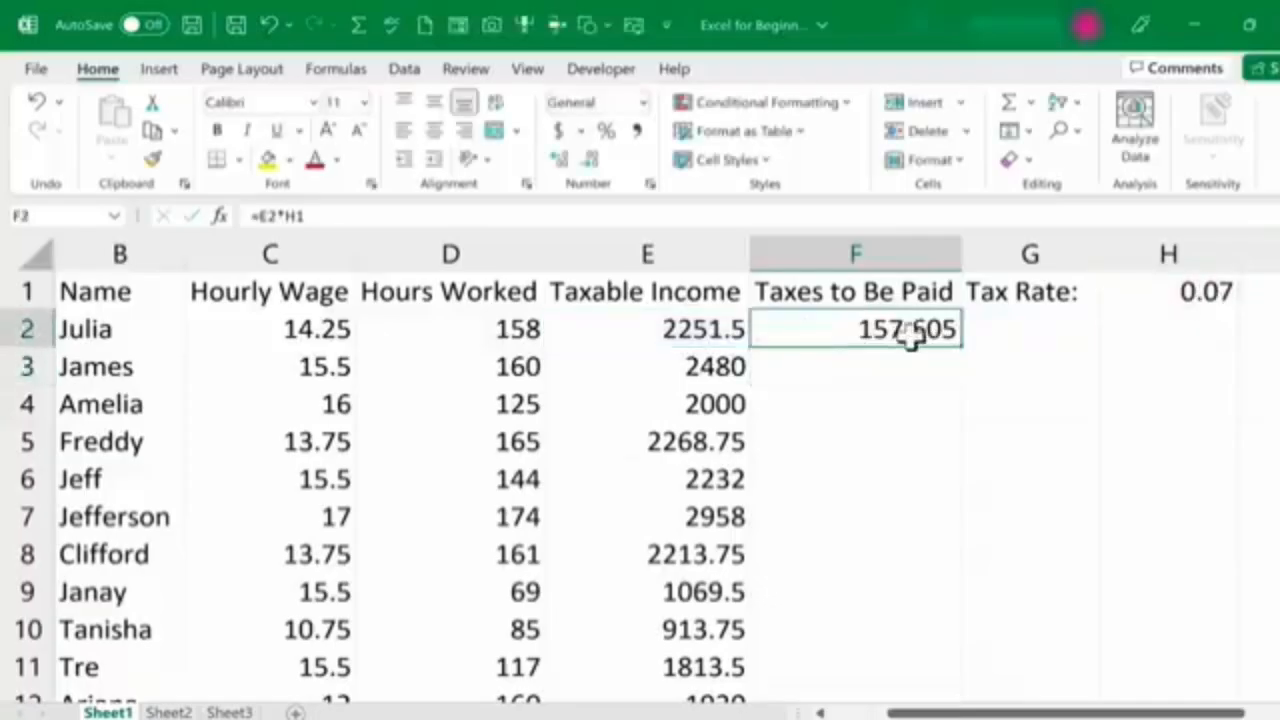
{"action": "double_click", "coordinate": [963, 346]}
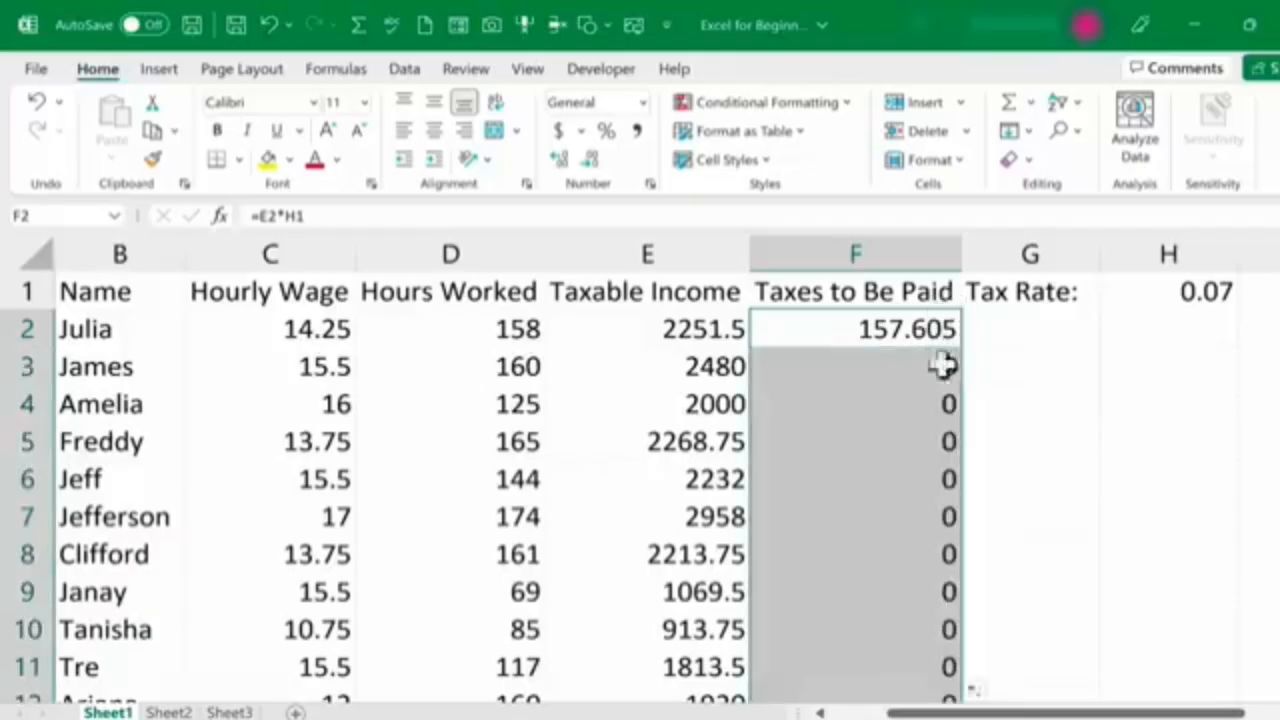
{"action": "scroll", "coordinate": [950, 488], "scroll_direction": "down", "scroll_amount": 1}
{"action": "scroll", "coordinate": [950, 490], "scroll_direction": "down", "scroll_amount": 9}
{"action": "scroll", "coordinate": [950, 490], "scroll_direction": "up", "scroll_amount": 10}
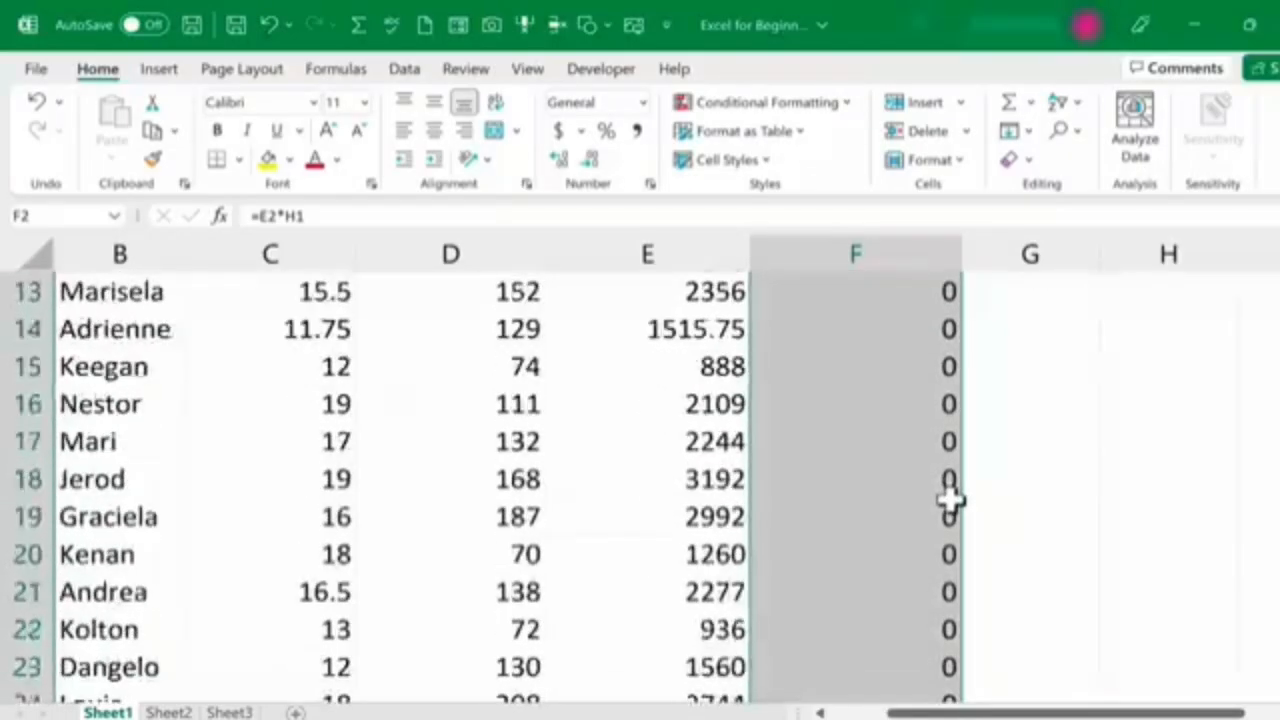
Step: Inspect the tax formulas in F5, F2 and F6 and the column H cells to check which tax rate cell each formula references
{"action": "left_click", "coordinate": [1030, 417]}
{"action": "left_click", "coordinate": [915, 516]}
{"action": "left_click", "coordinate": [917, 440]}
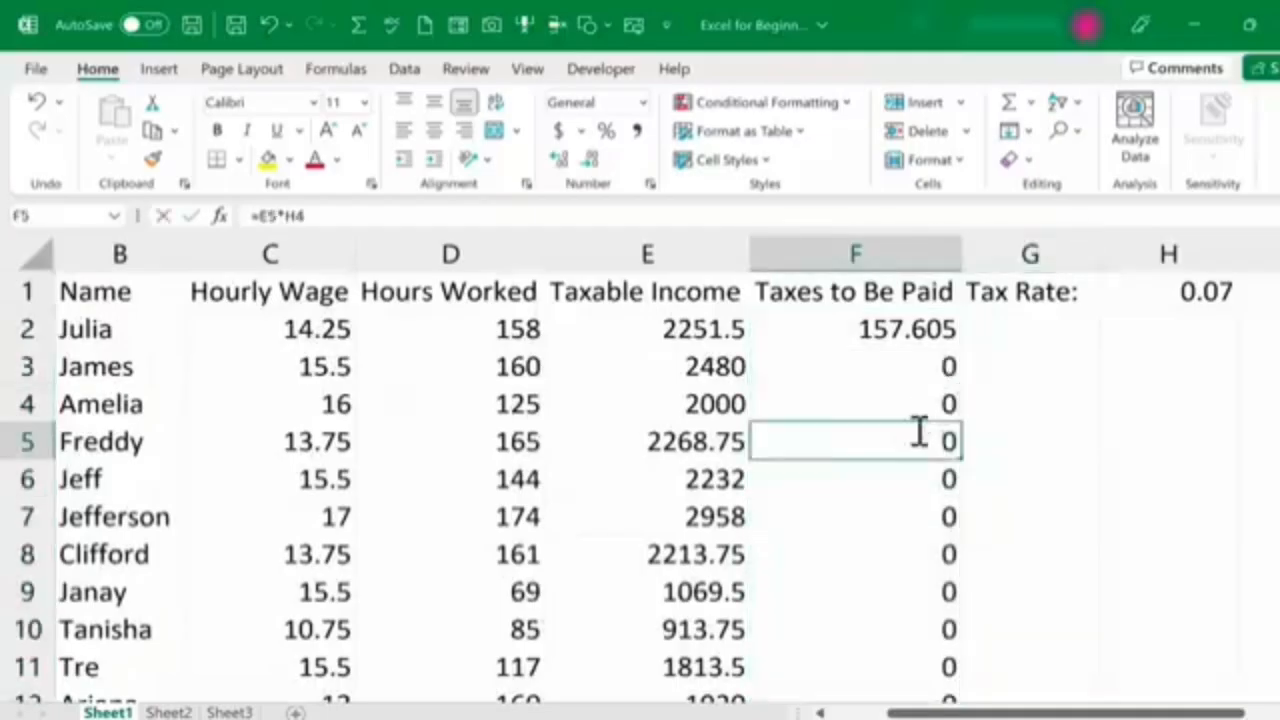
{"action": "double_click", "coordinate": [917, 441]}
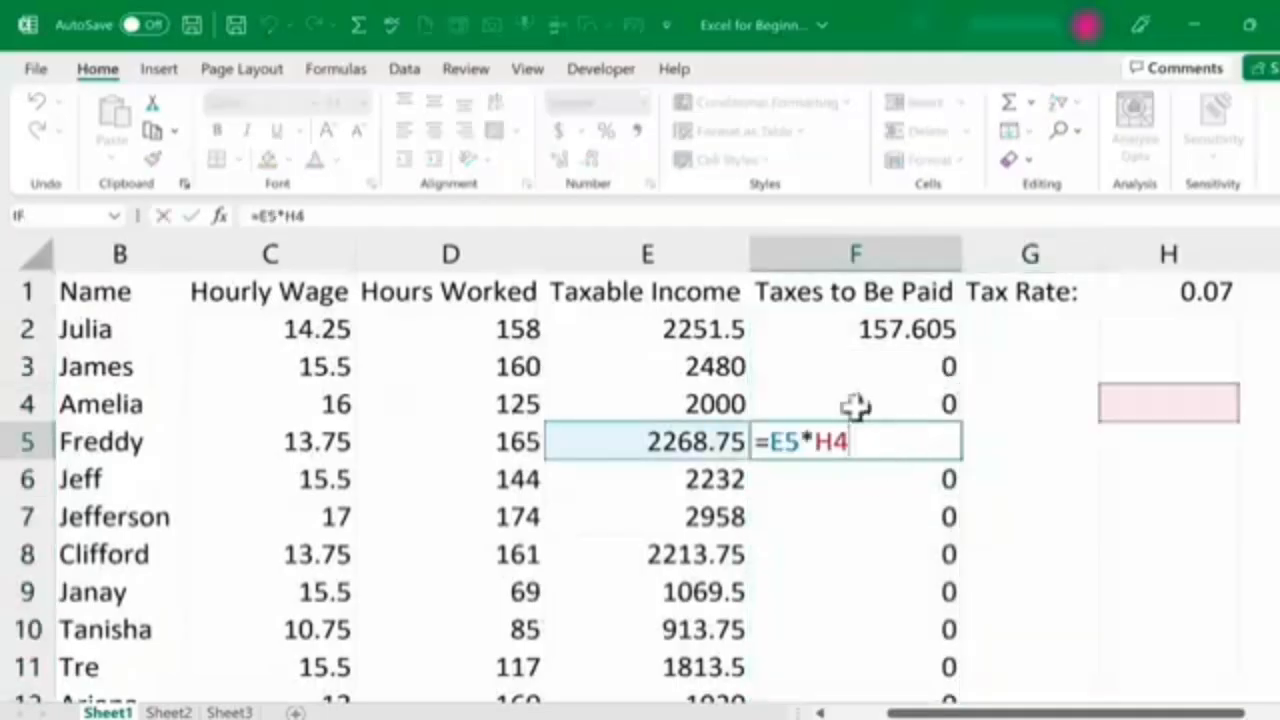
{"action": "double_click", "coordinate": [873, 327]}
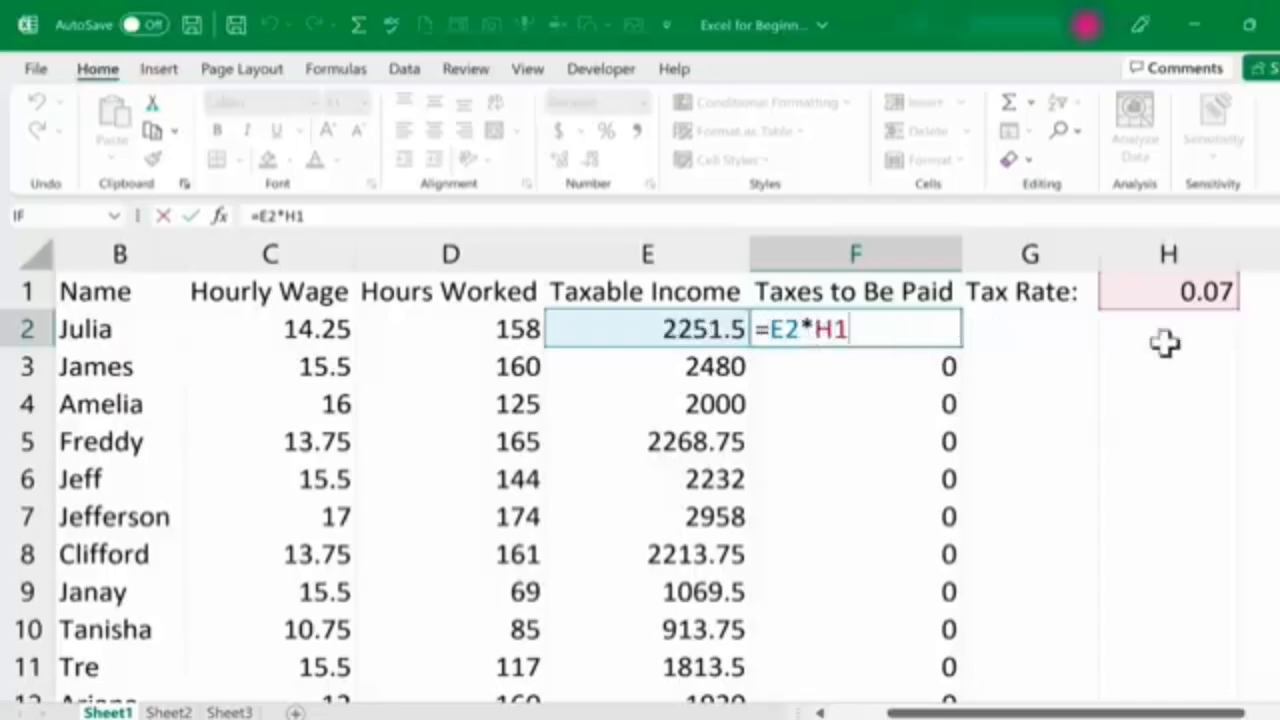
{"action": "key", "text": "Return"}
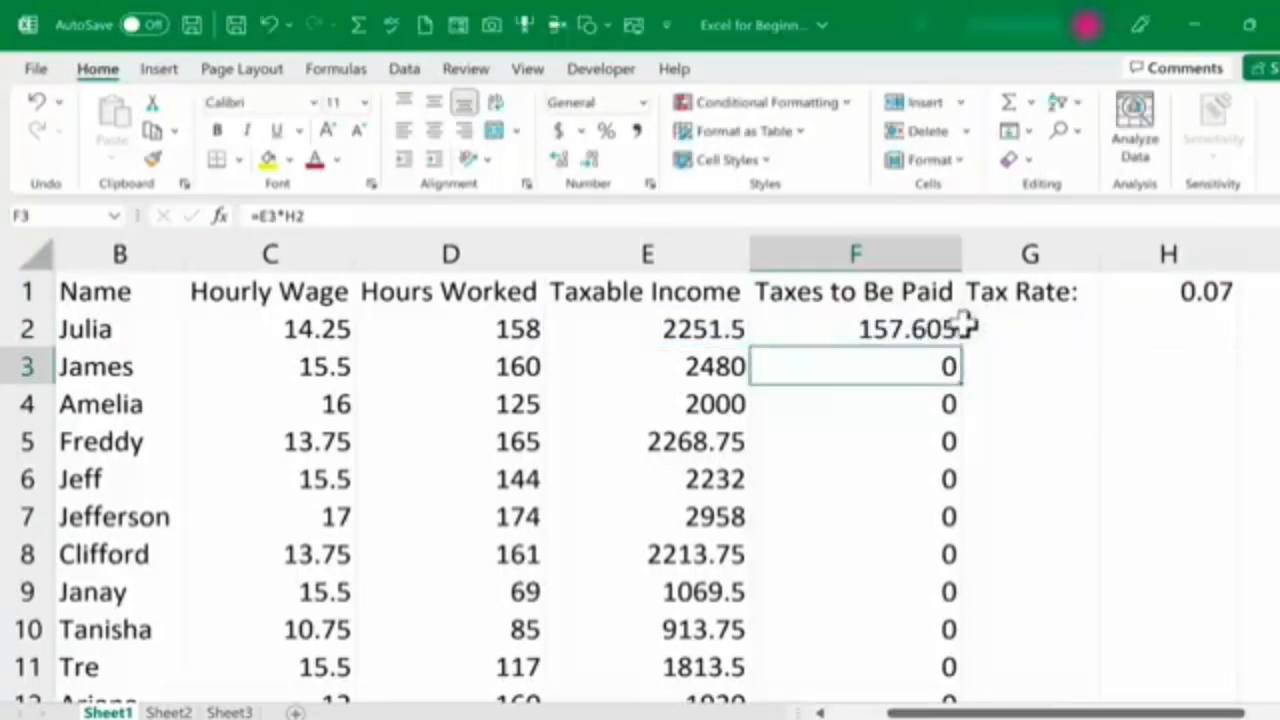
{"action": "double_click", "coordinate": [915, 486]}
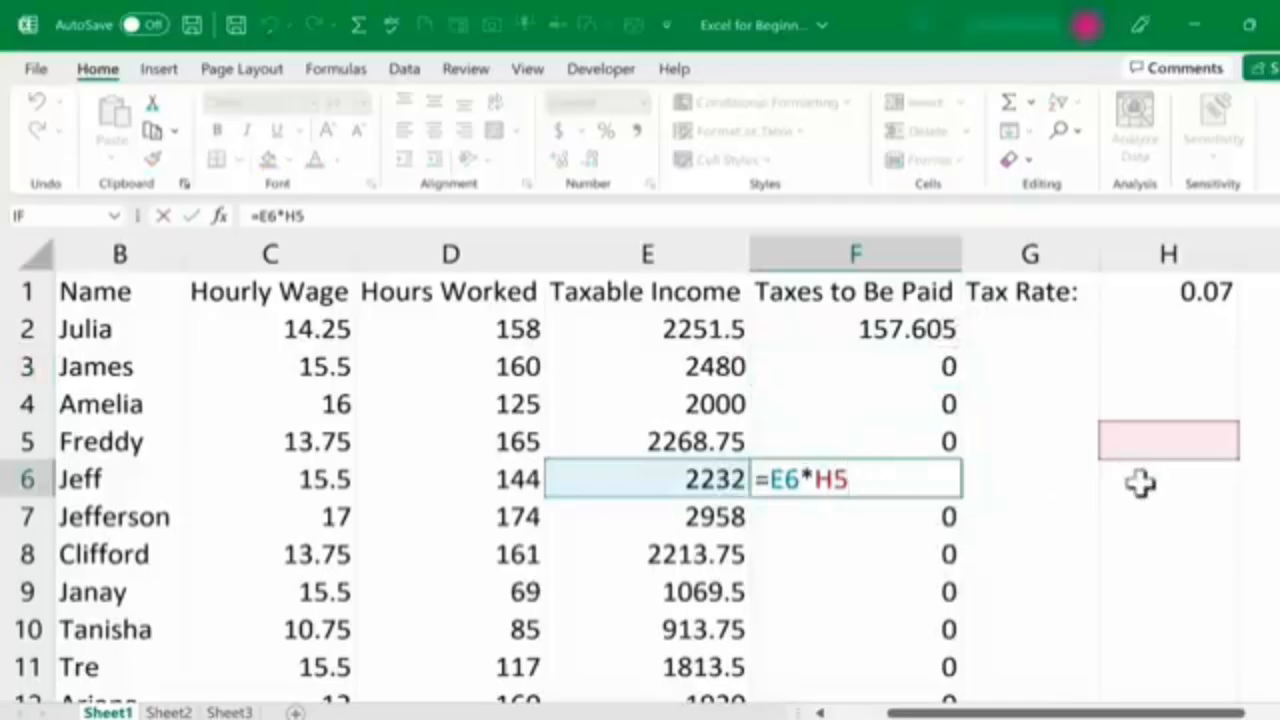
{"action": "left_click", "coordinate": [1183, 395]}
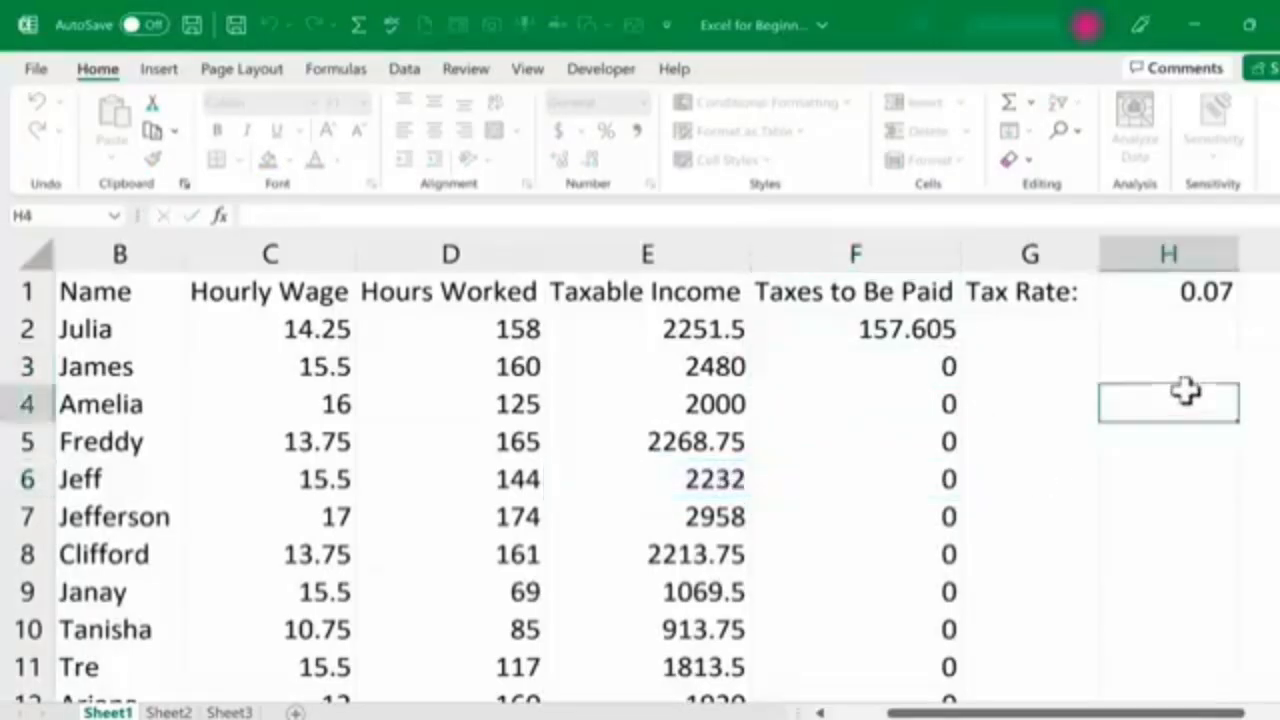
{"action": "left_click", "coordinate": [1180, 366]}
{"action": "left_click", "coordinate": [1171, 455]}
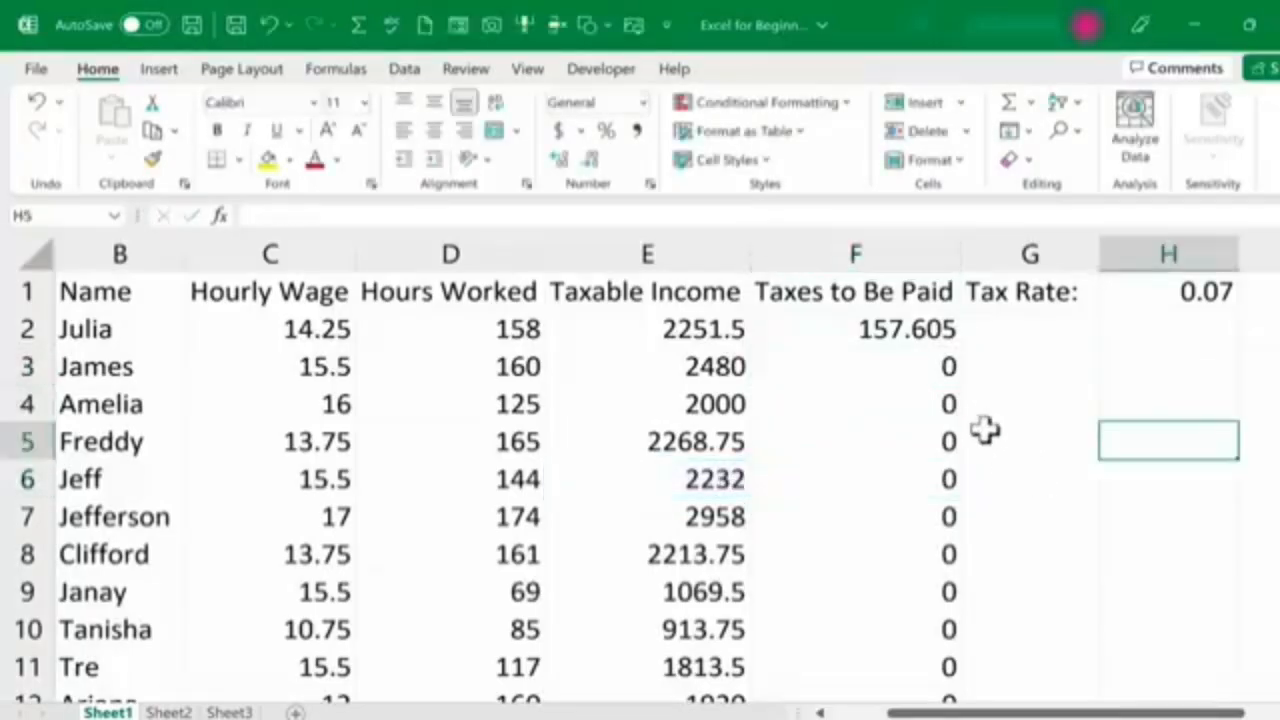
{"action": "key", "text": "Left"}
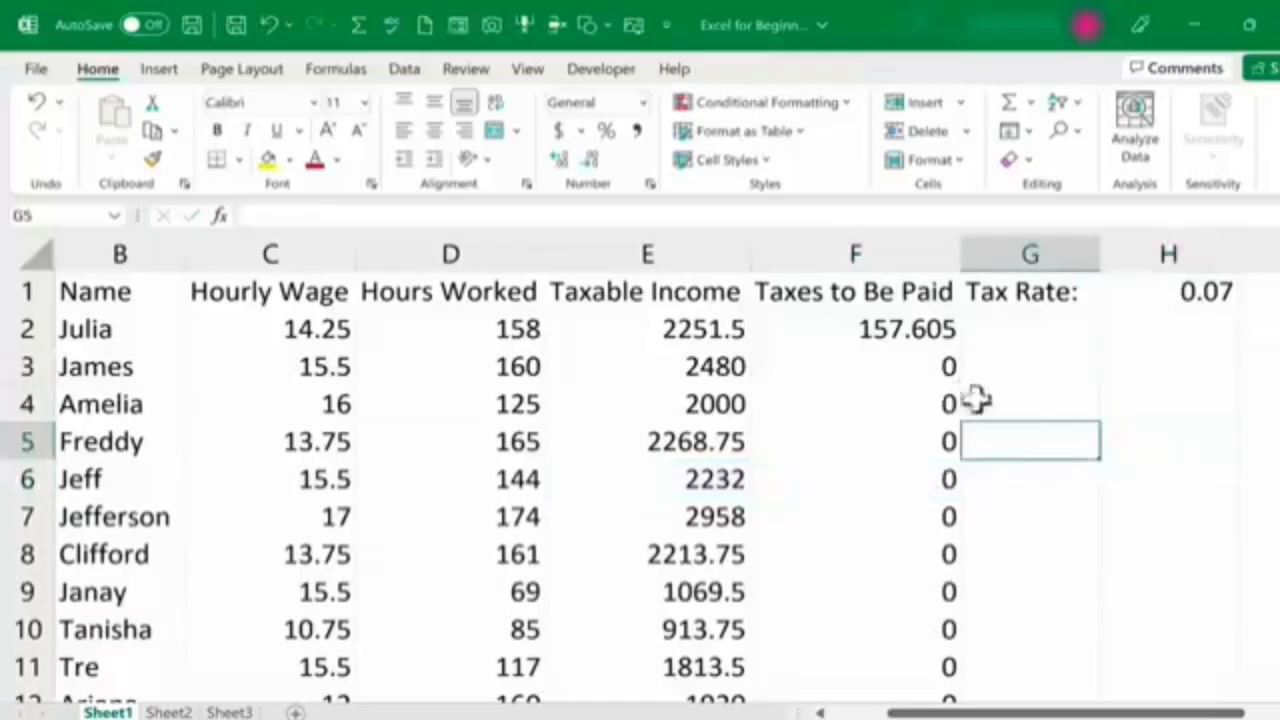
Step: Make the tax rate reference in F2 absolute by changing the formula to =E2*$H$1
{"action": "left_click", "coordinate": [880, 335]}
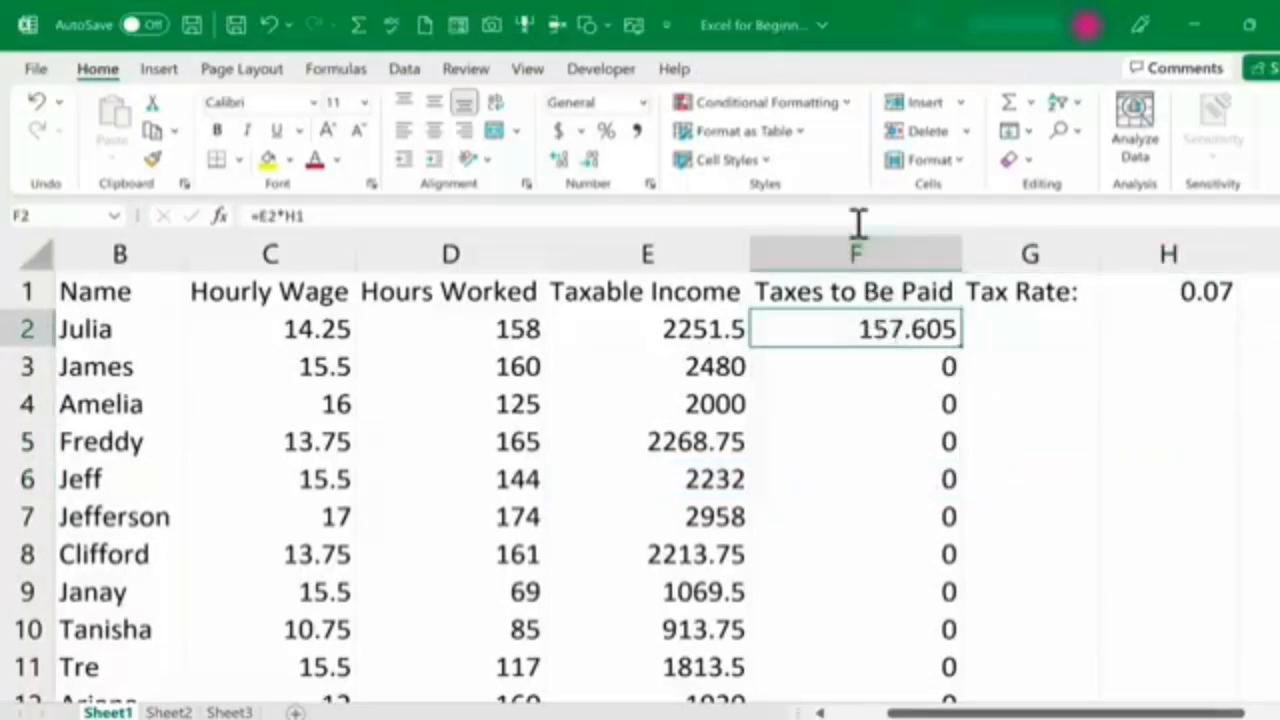
{"action": "double_click", "coordinate": [870, 338]}
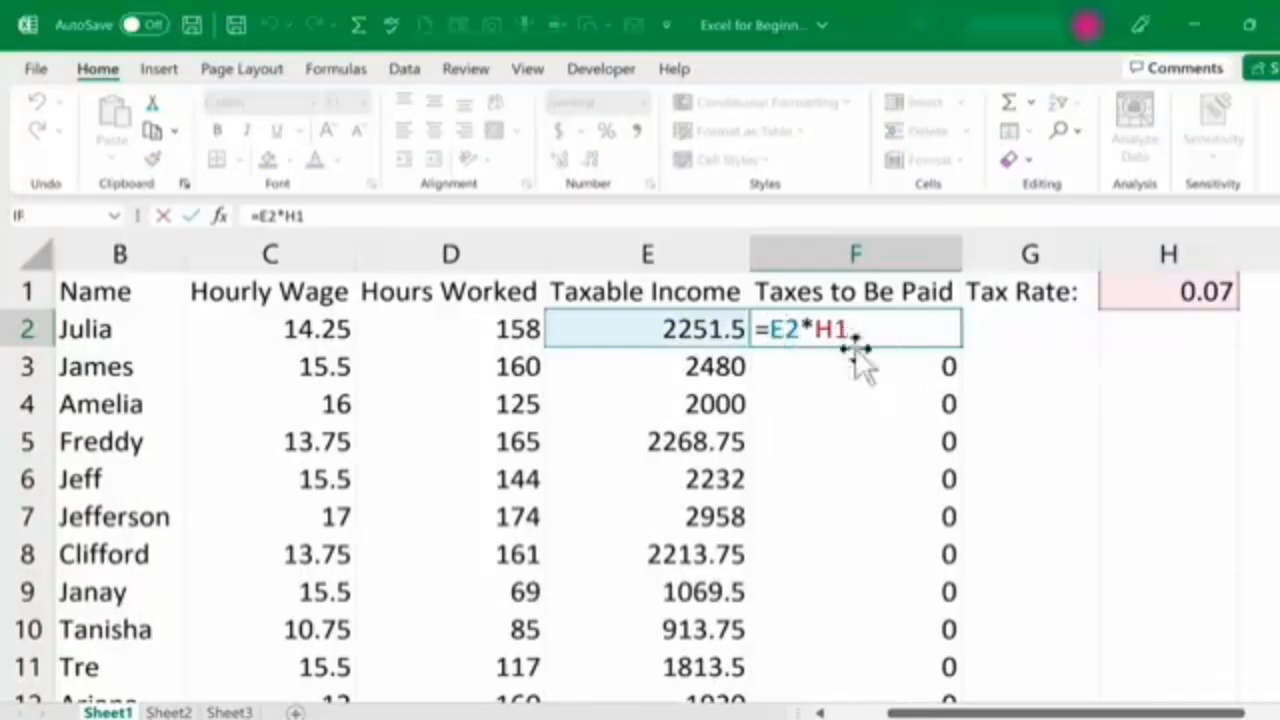
{"action": "key", "text": "ctrl+Return"}
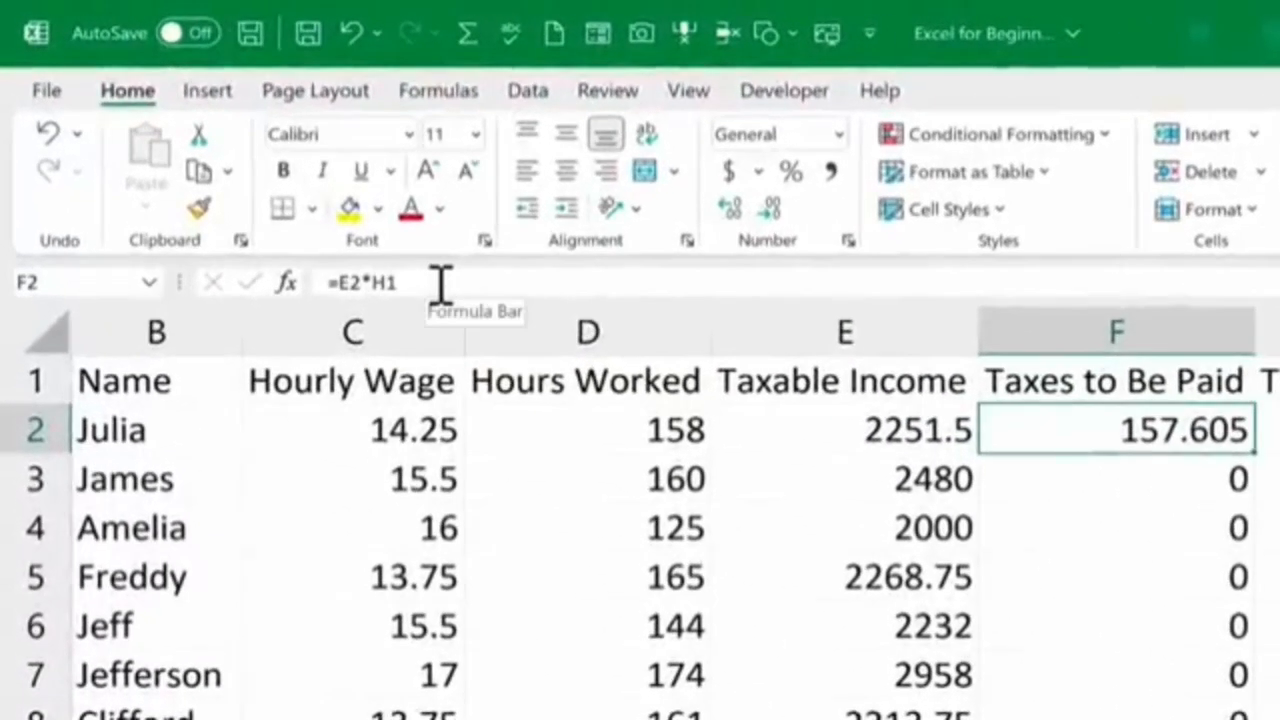
{"action": "left_click", "coordinate": [440, 284]}
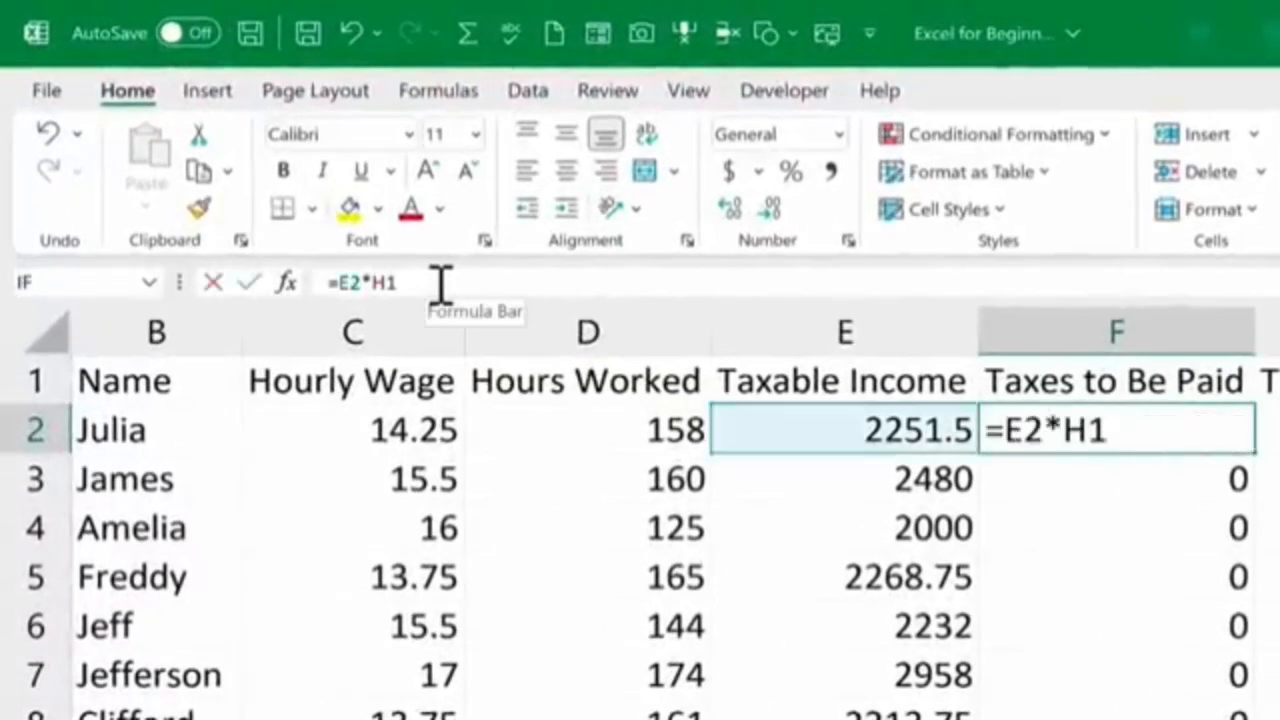
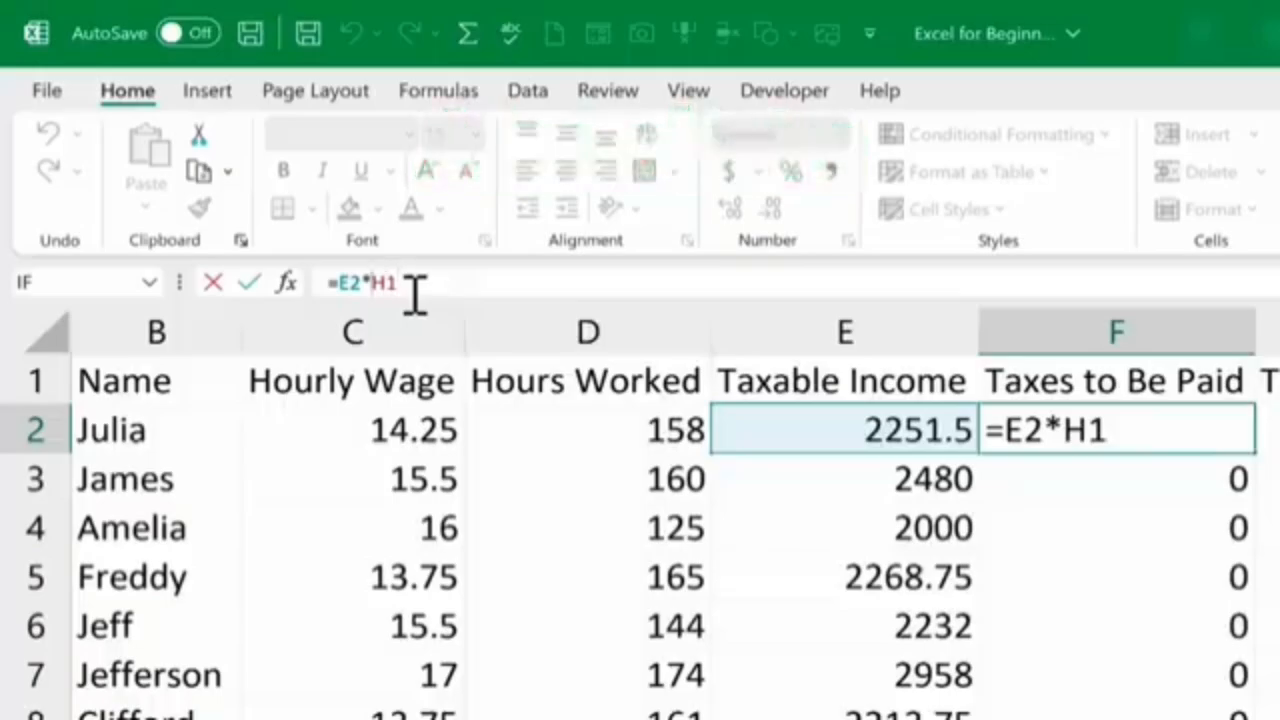
{"action": "type", "text": "$"}
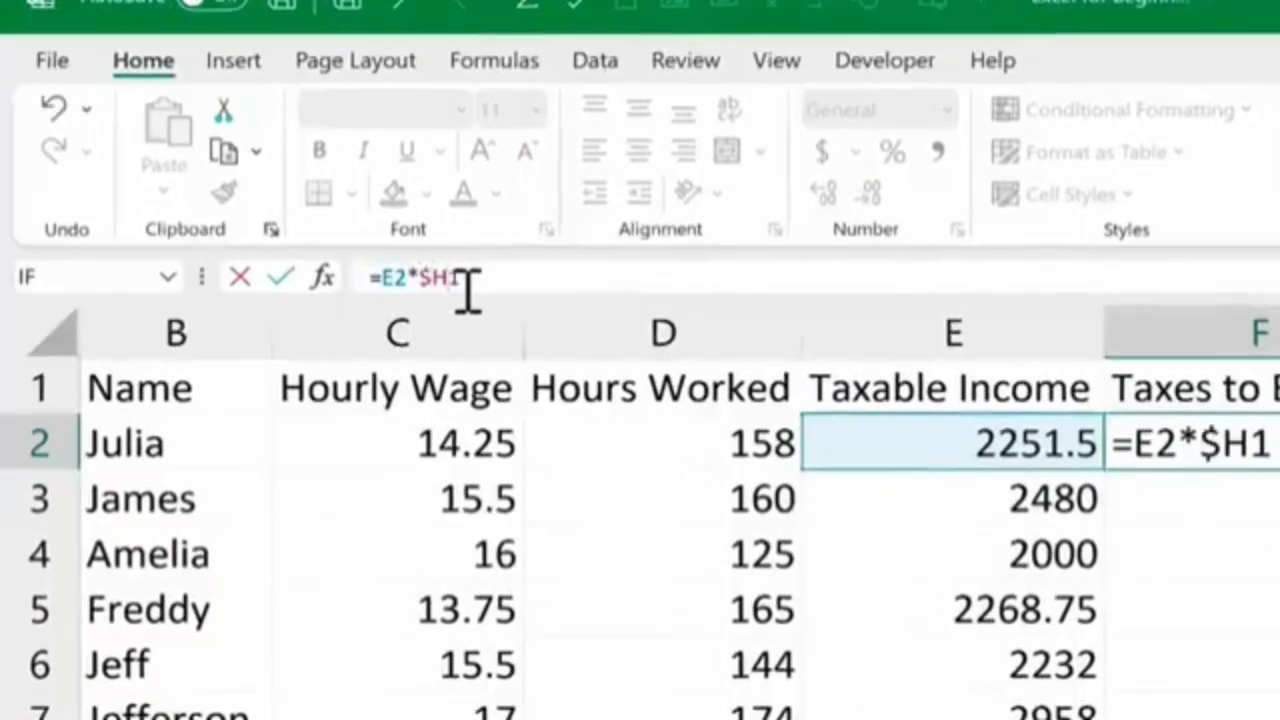
{"action": "type", "text": "$"}
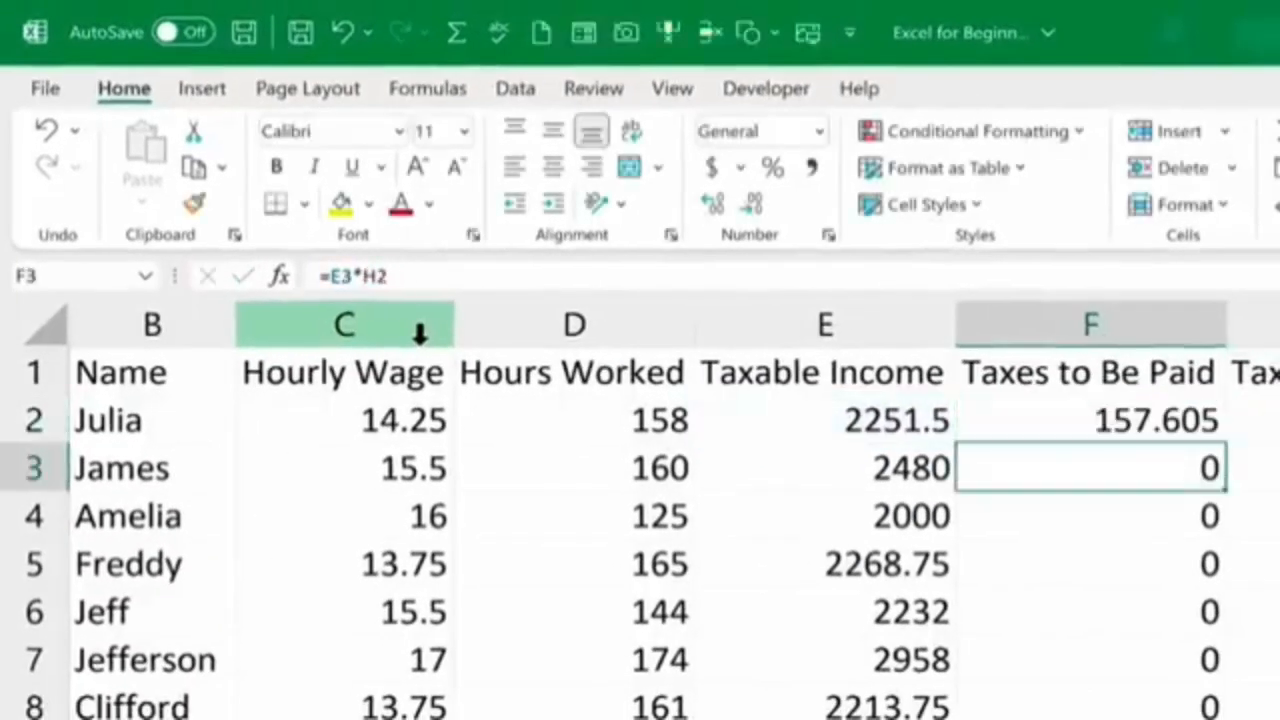
Step: Check the references in F2, fill its formula =E2*$H$1 down column F for all employees, and look over the filled rows
{"action": "left_click", "coordinate": [1132, 414]}
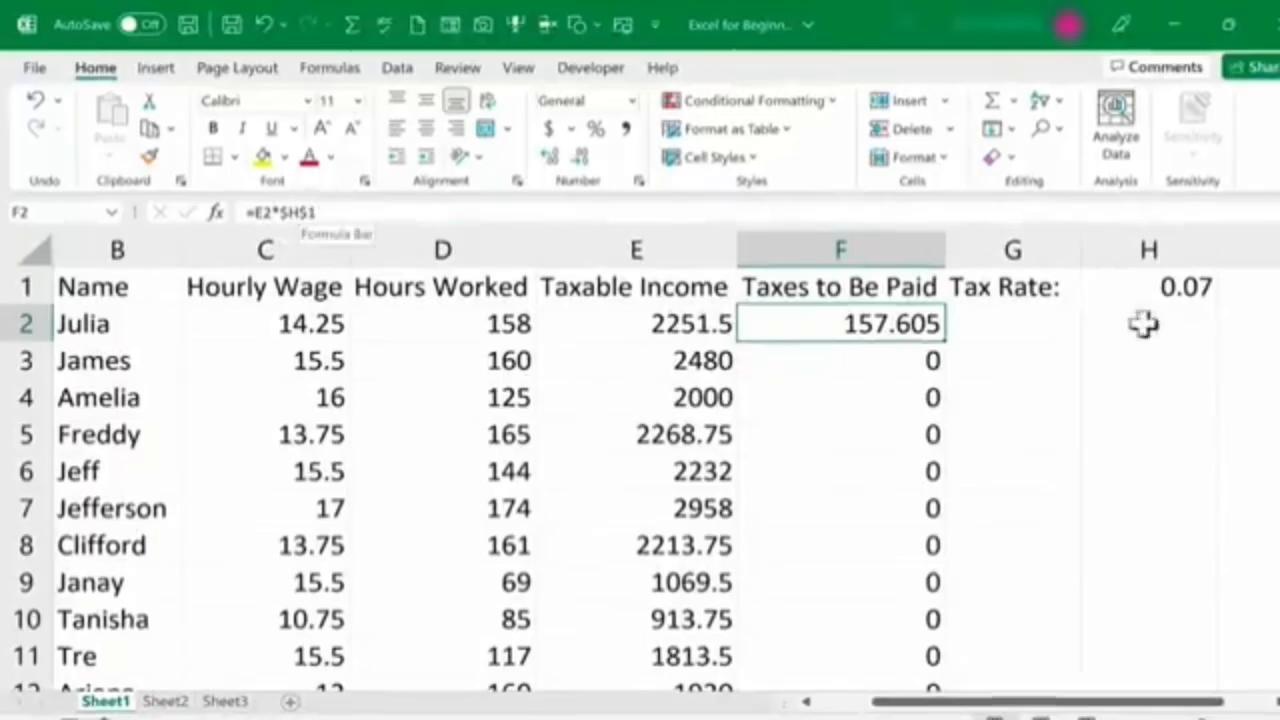
{"action": "double_click", "coordinate": [862, 328]}
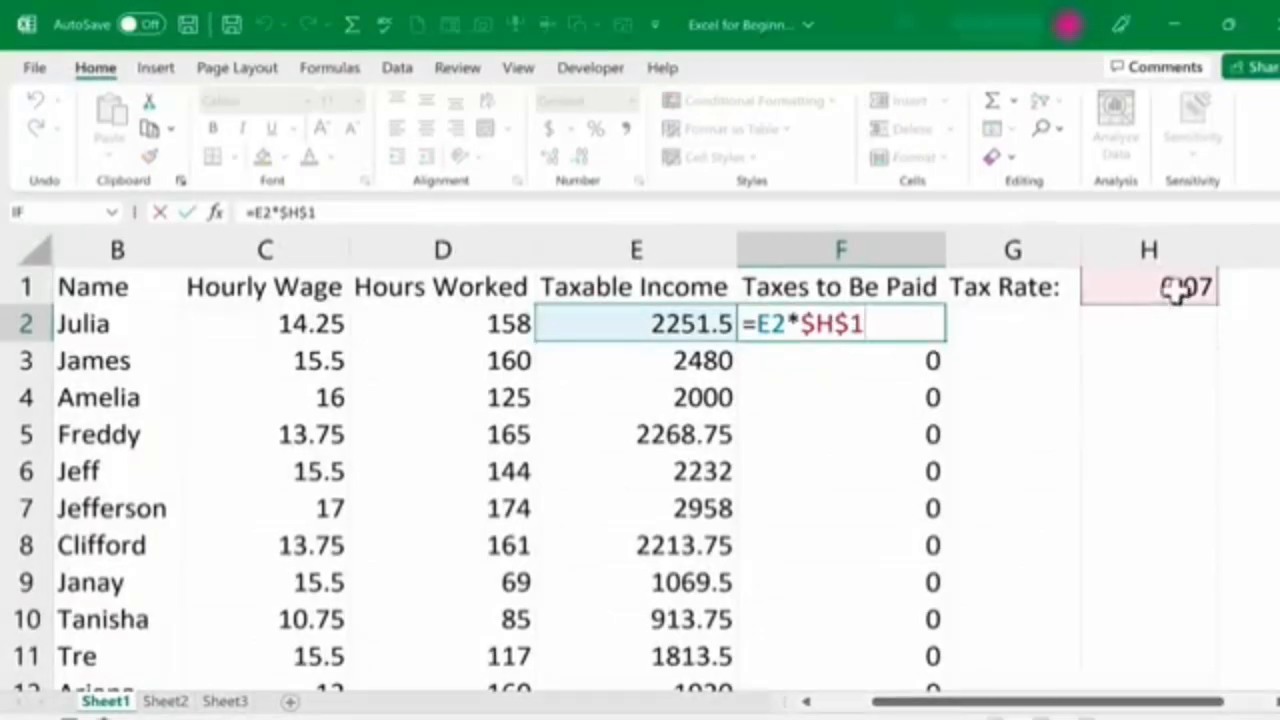
{"action": "key", "text": "ctrl+Return"}
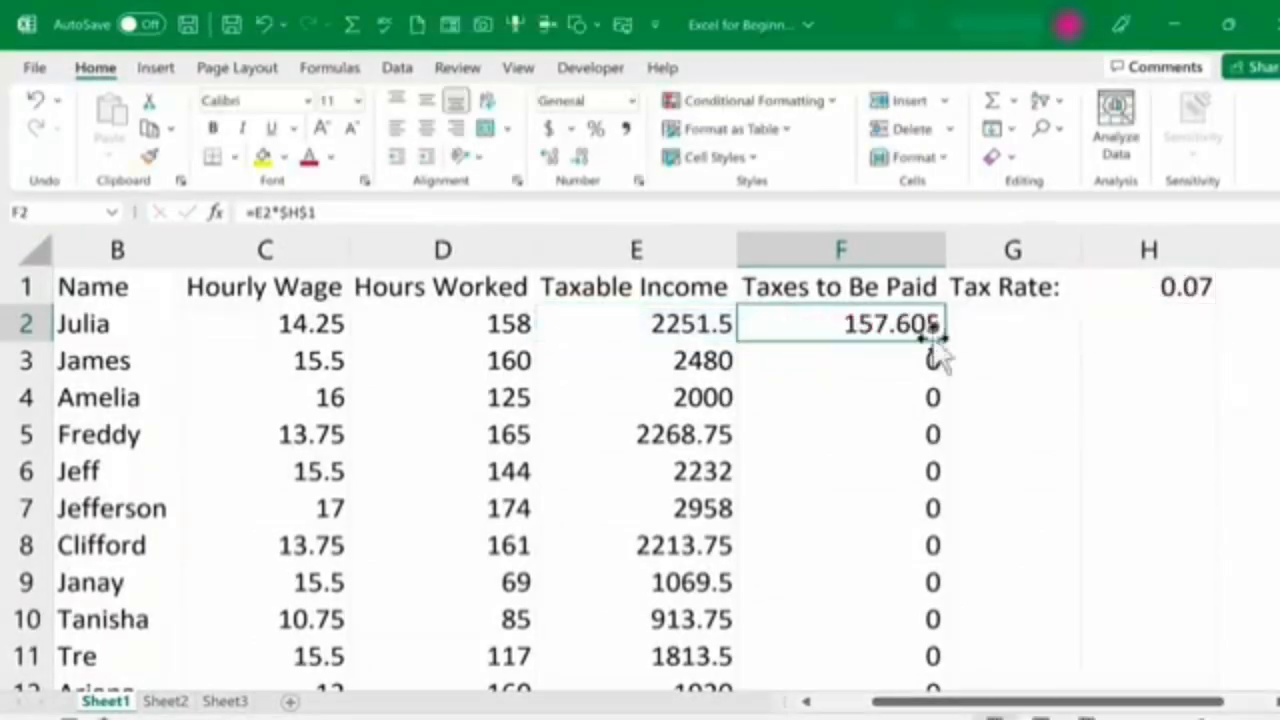
{"action": "double_click", "coordinate": [944, 341]}
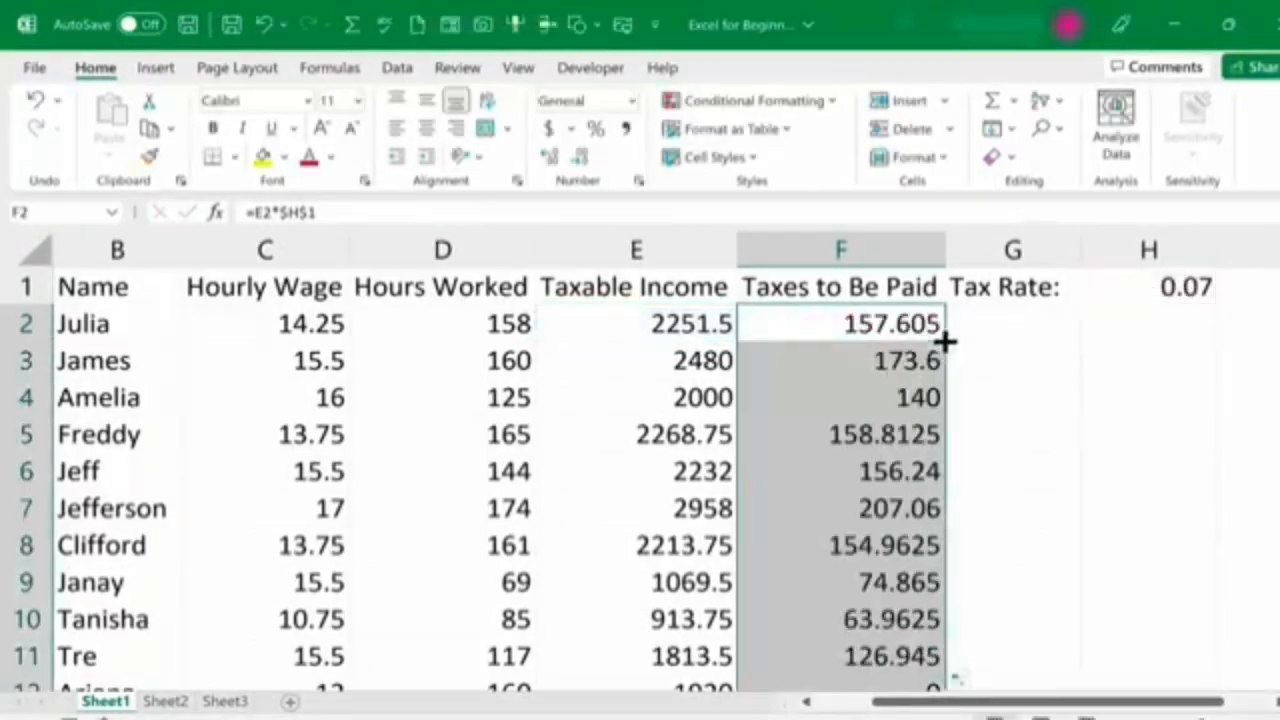
{"action": "scroll", "coordinate": [888, 543], "scroll_direction": "down", "scroll_amount": 3}
{"action": "scroll", "coordinate": [888, 543], "scroll_direction": "down", "scroll_amount": 6}
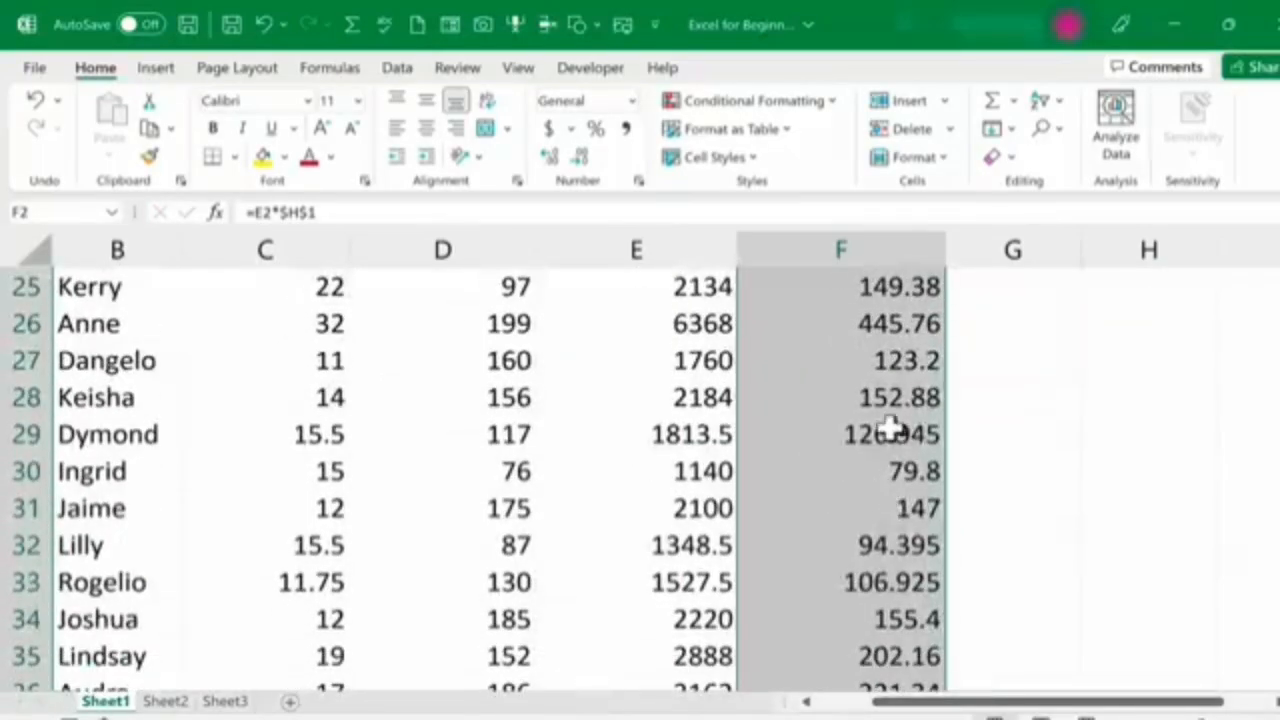
Step: Inspect the filled tax formulas in F29 and F13 to check that they reference the tax rate in H1, and return to F2
{"action": "double_click", "coordinate": [891, 434]}
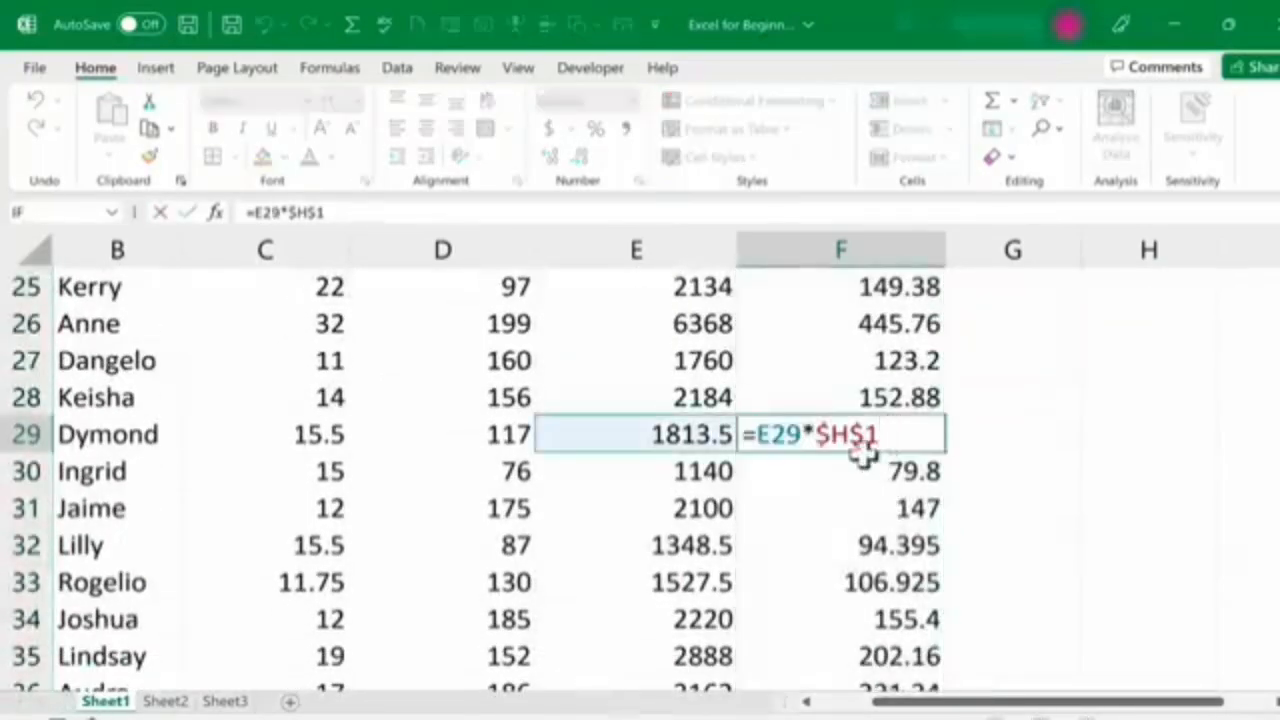
{"action": "scroll", "coordinate": [888, 470], "scroll_direction": "up", "scroll_amount": 6}
{"action": "double_click", "coordinate": [885, 508]}
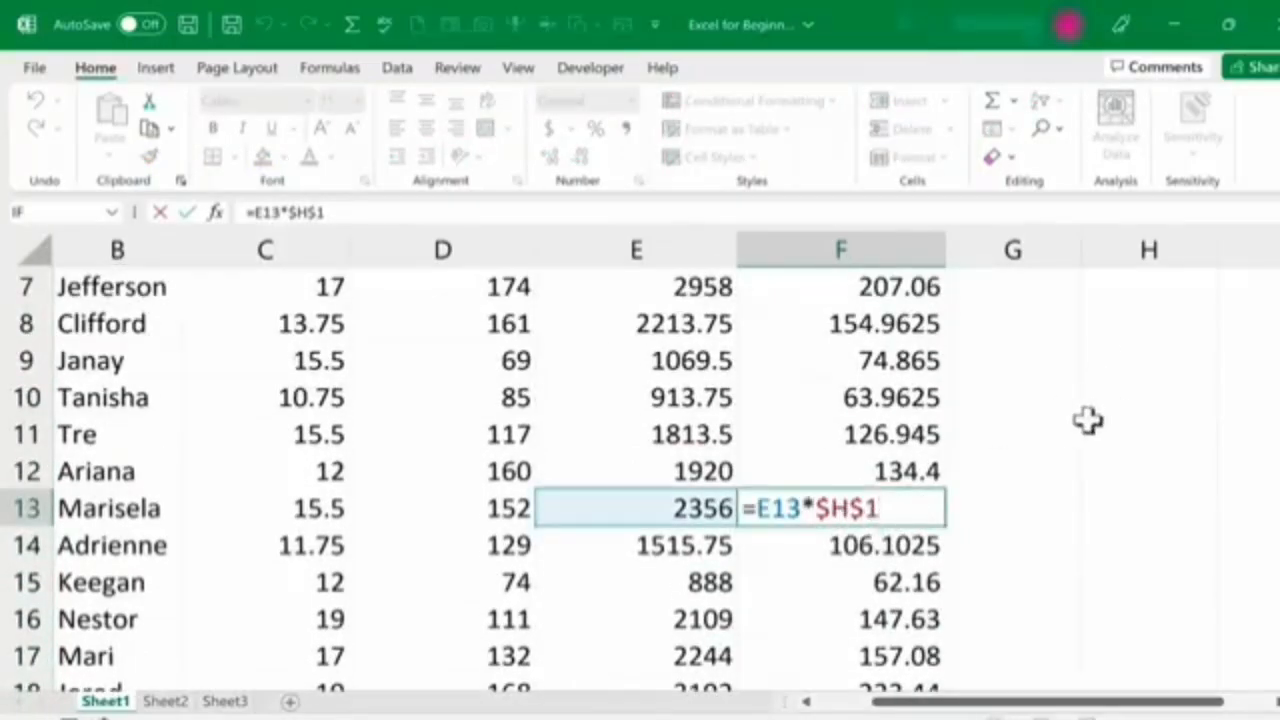
{"action": "scroll", "coordinate": [1090, 415], "scroll_direction": "up", "scroll_amount": 2}
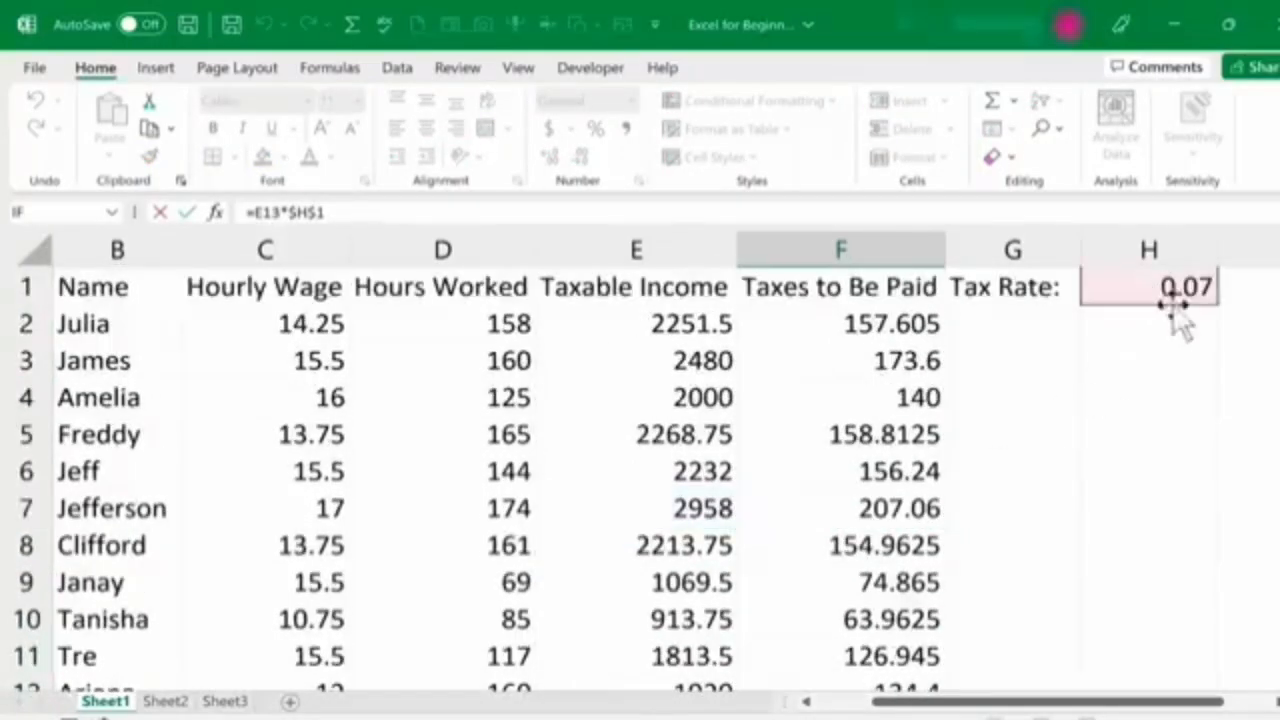
{"action": "left_click", "coordinate": [900, 324]}
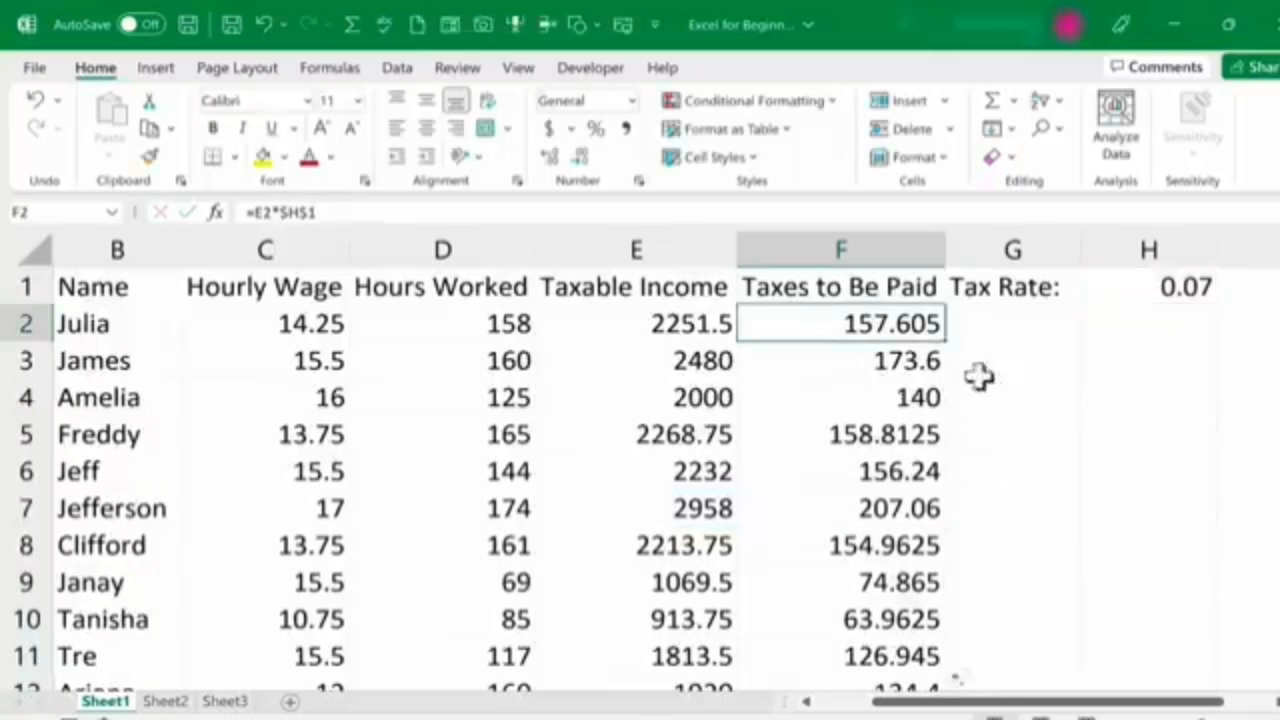
Step: Examine the relative reference and the absolute tax rate reference in the formula in F2, leaving the formula as it is
{"action": "double_click", "coordinate": [906, 330]}
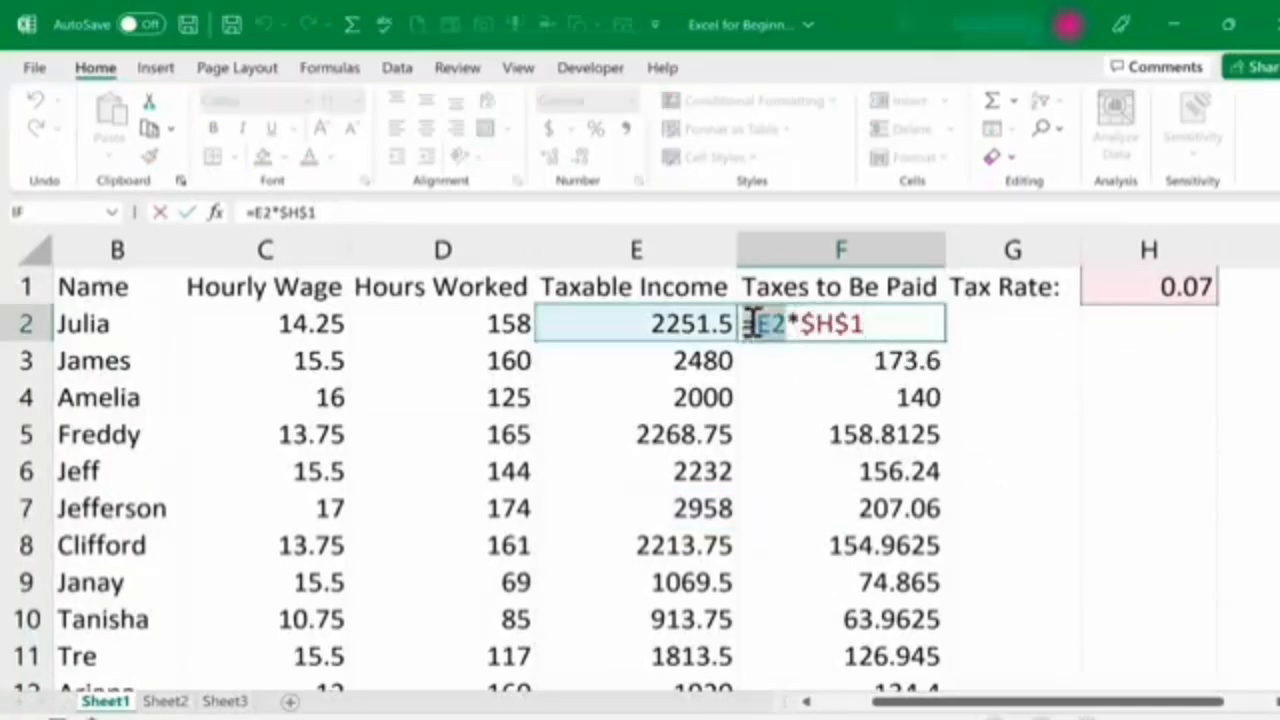
{"action": "left_click_drag", "start_coordinate": [752, 324], "coordinate": [884, 330]}
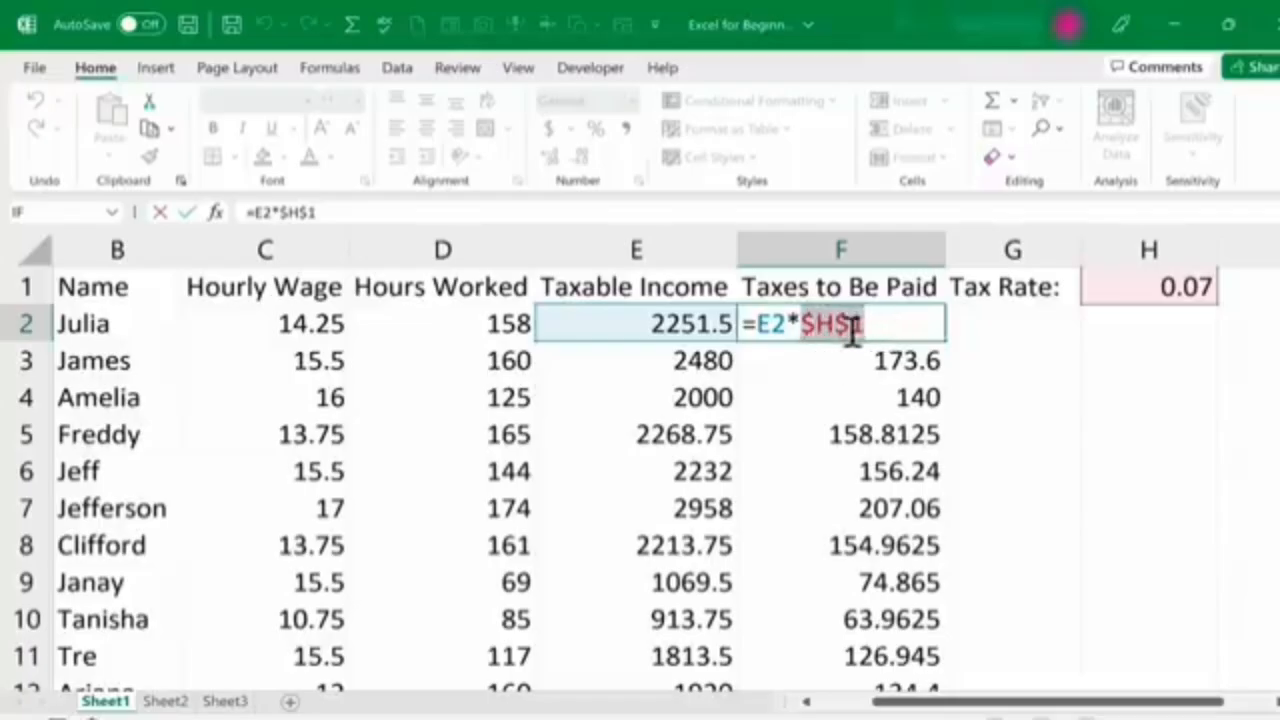
{"action": "key", "text": "ctrl+Return"}
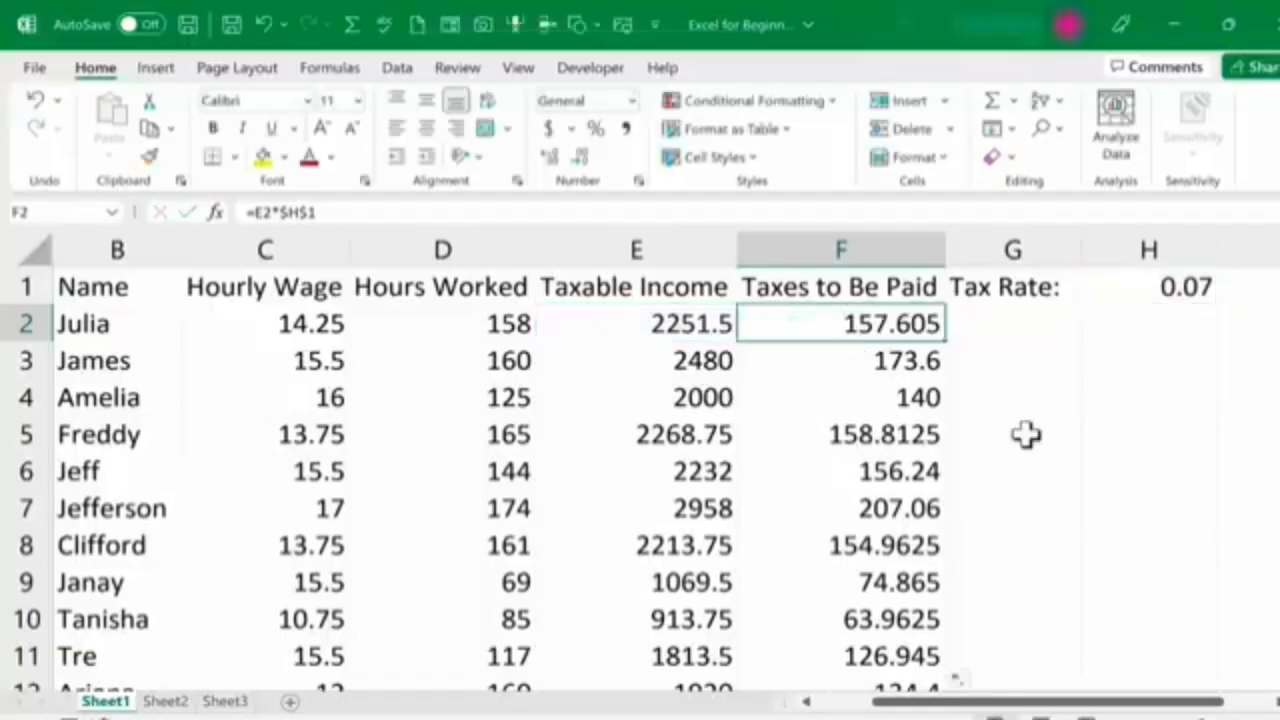
Step: Change the formula in F2 to =E2/0 to demonstrate a division by zero, and select that cell again
{"action": "double_click", "coordinate": [910, 326]}
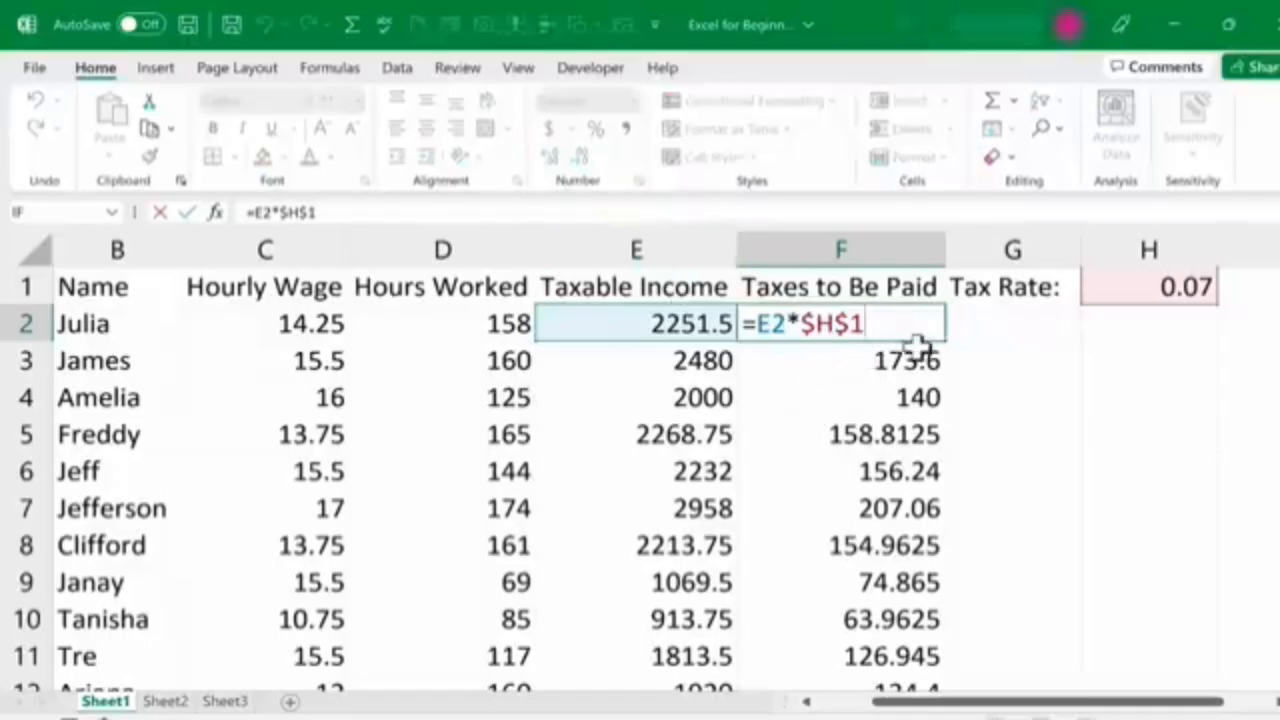
{"action": "key", "text": "BackSpace"}
{"action": "key", "text": "BackSpace"}
{"action": "key", "text": "BackSpace"}
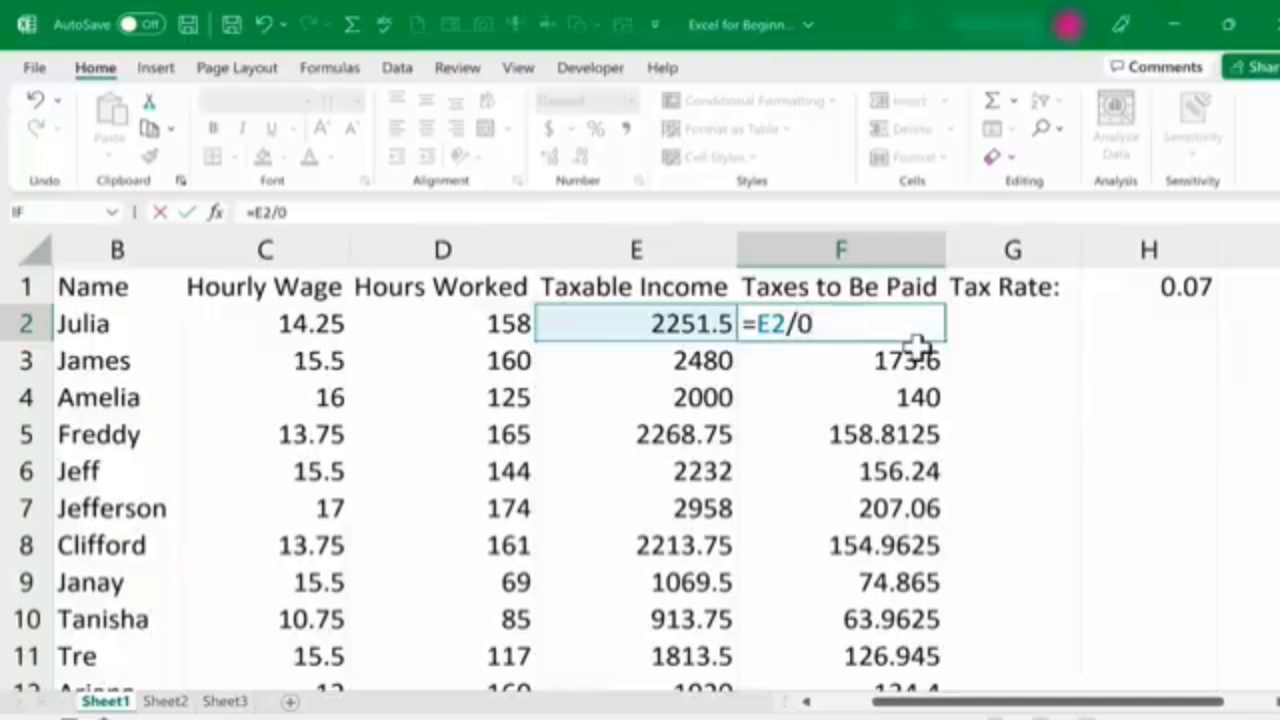
{"action": "key", "text": "Return"}
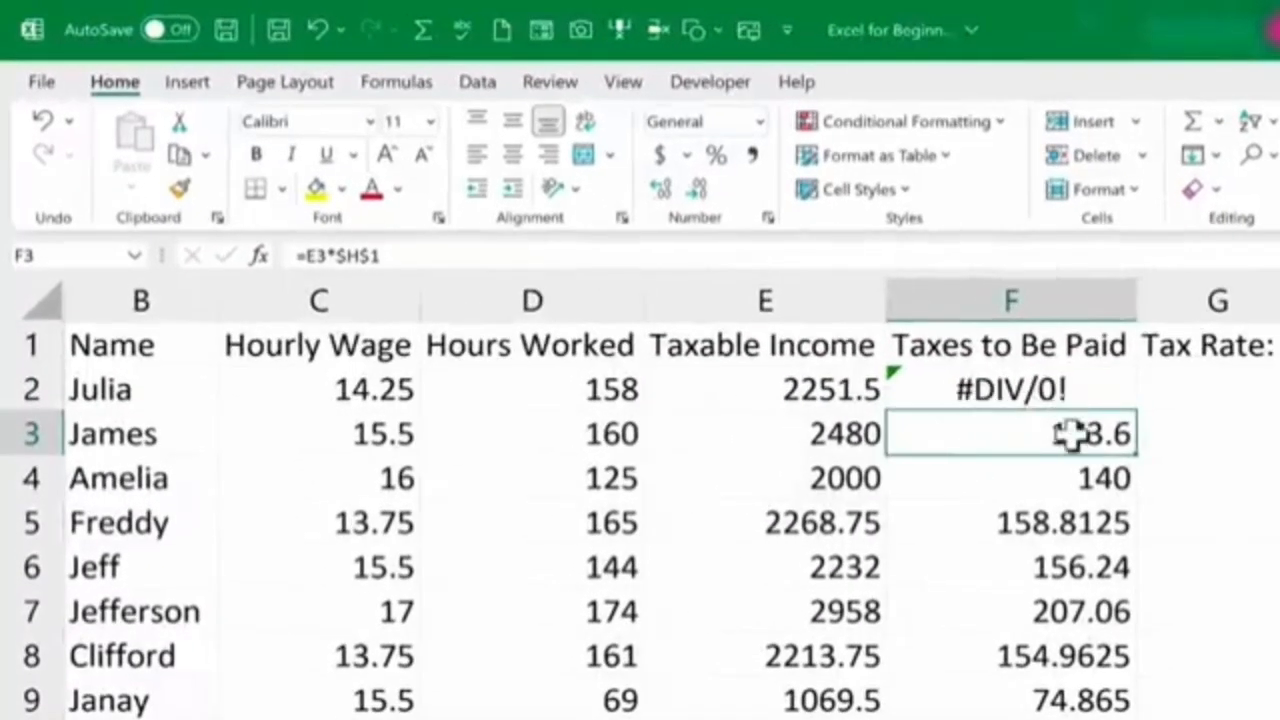
{"action": "left_click", "coordinate": [1091, 380]}
{"action": "left_click", "coordinate": [1104, 472]}
{"action": "left_click", "coordinate": [1075, 398]}
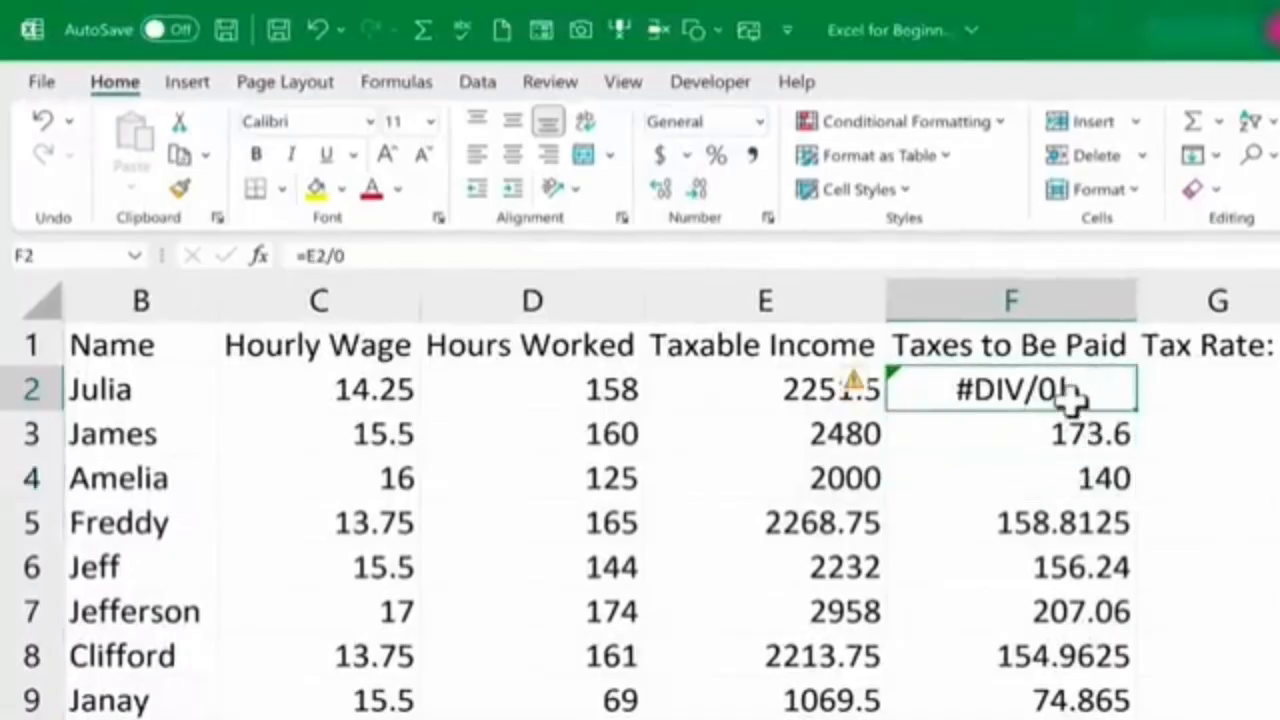
Step: Try to enter the malformed formula =E2*/0 in F2, decline the suggested correction and dismiss the formula problem message
{"action": "double_click", "coordinate": [1071, 401]}
{"action": "key", "text": "BackSpace"}
{"action": "key", "text": "BackSpace"}
{"action": "type", "text": "*/"}
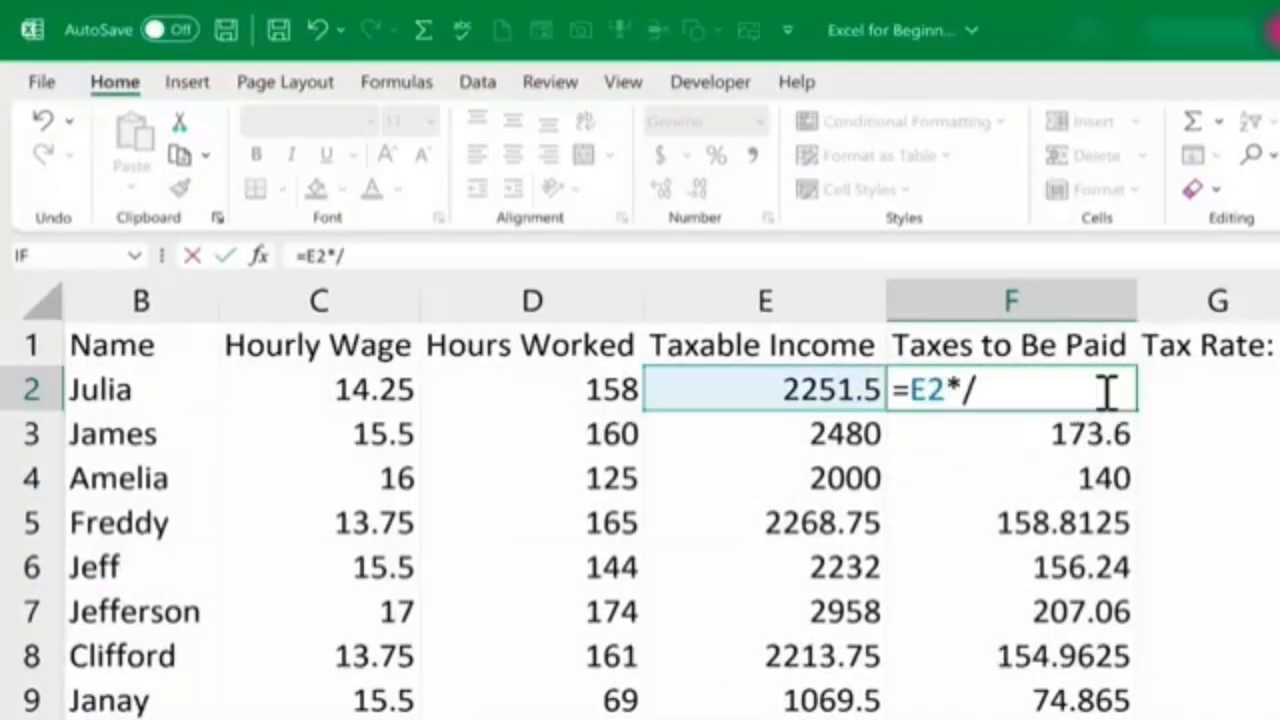
{"action": "type", "text": "0"}
{"action": "key", "text": "Return"}
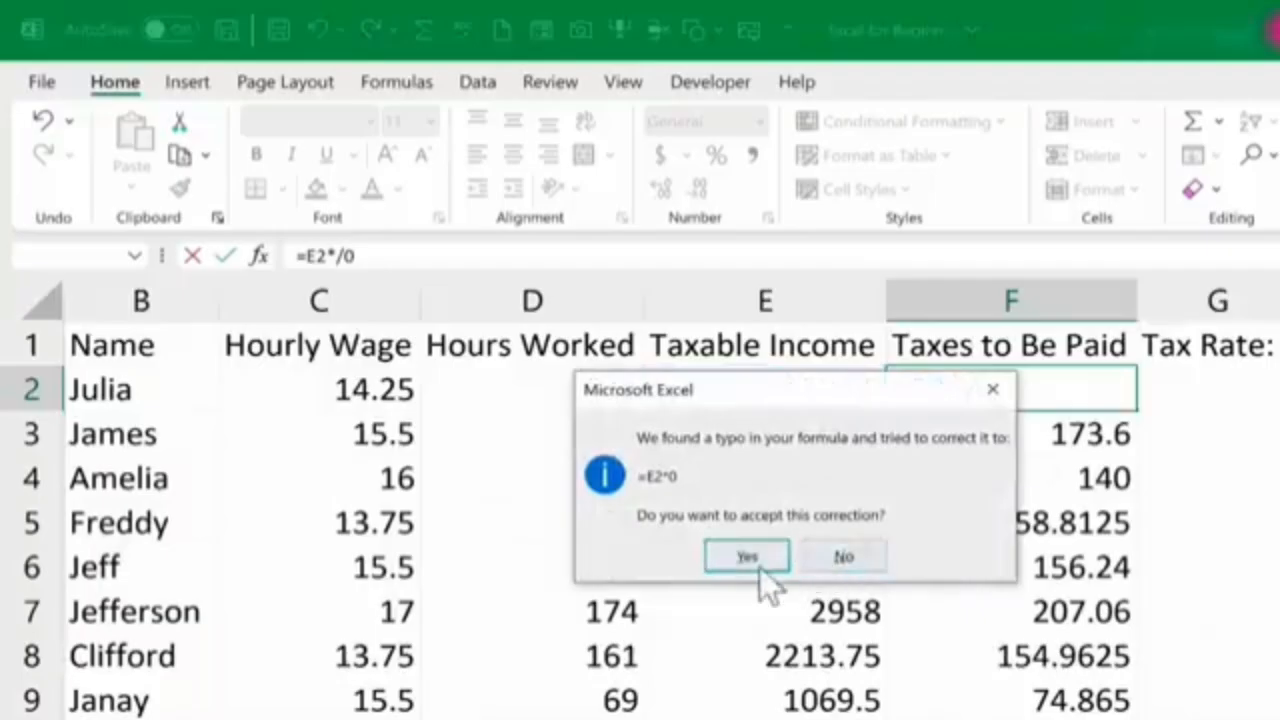
{"action": "left_click", "coordinate": [840, 556]}
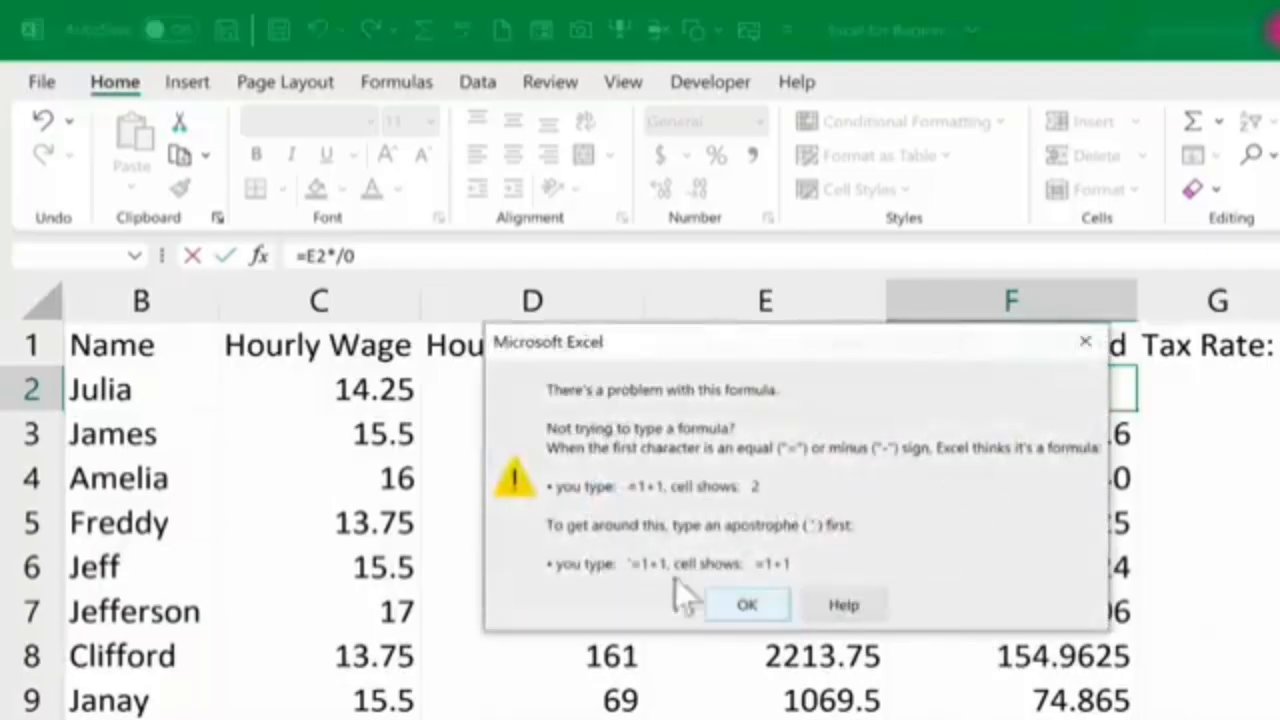
{"action": "left_click", "coordinate": [745, 605]}
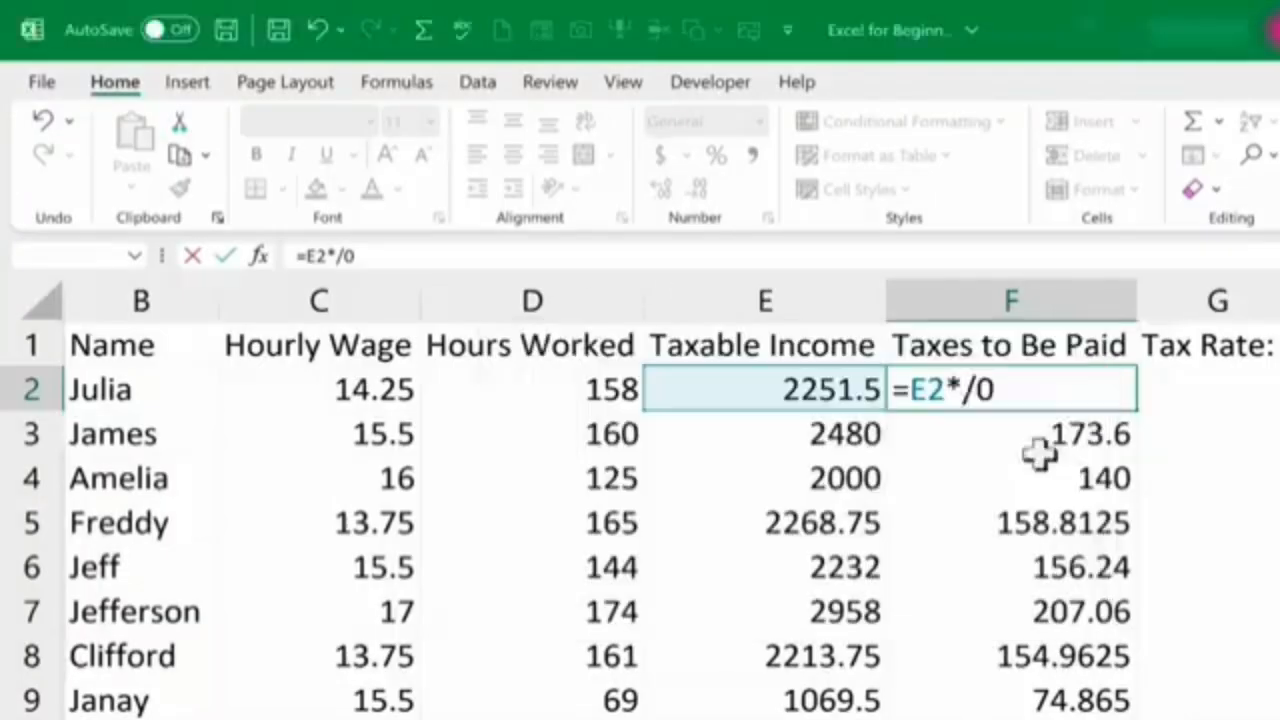
Step: Remove the stray cell reference inserted into the formula being edited in F2
{"action": "left_click", "coordinate": [1075, 440]}
{"action": "key", "text": "BackSpace"}
{"action": "key", "text": "BackSpace"}
{"action": "key", "text": "BackSpace"}
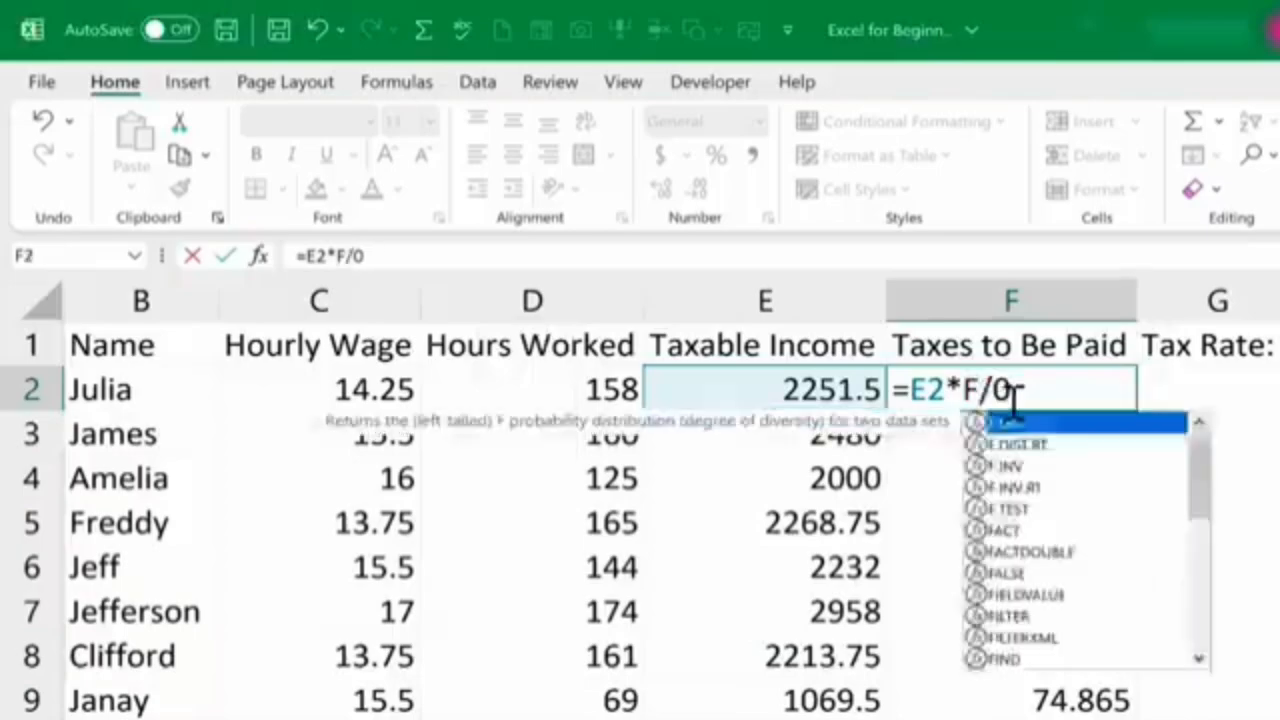
Step: Enter the division-by-zero formula =E2/0 in cell F2 and inspect it
{"action": "key", "text": "Return"}
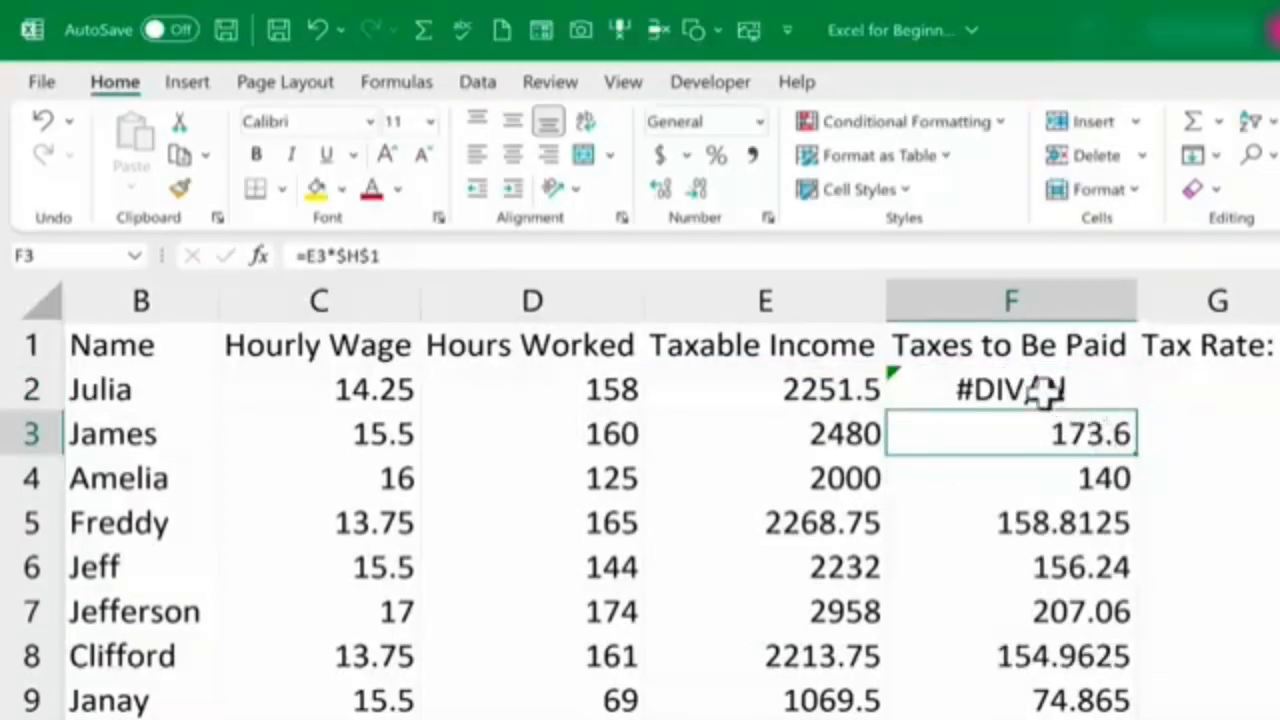
{"action": "left_click", "coordinate": [1045, 393]}
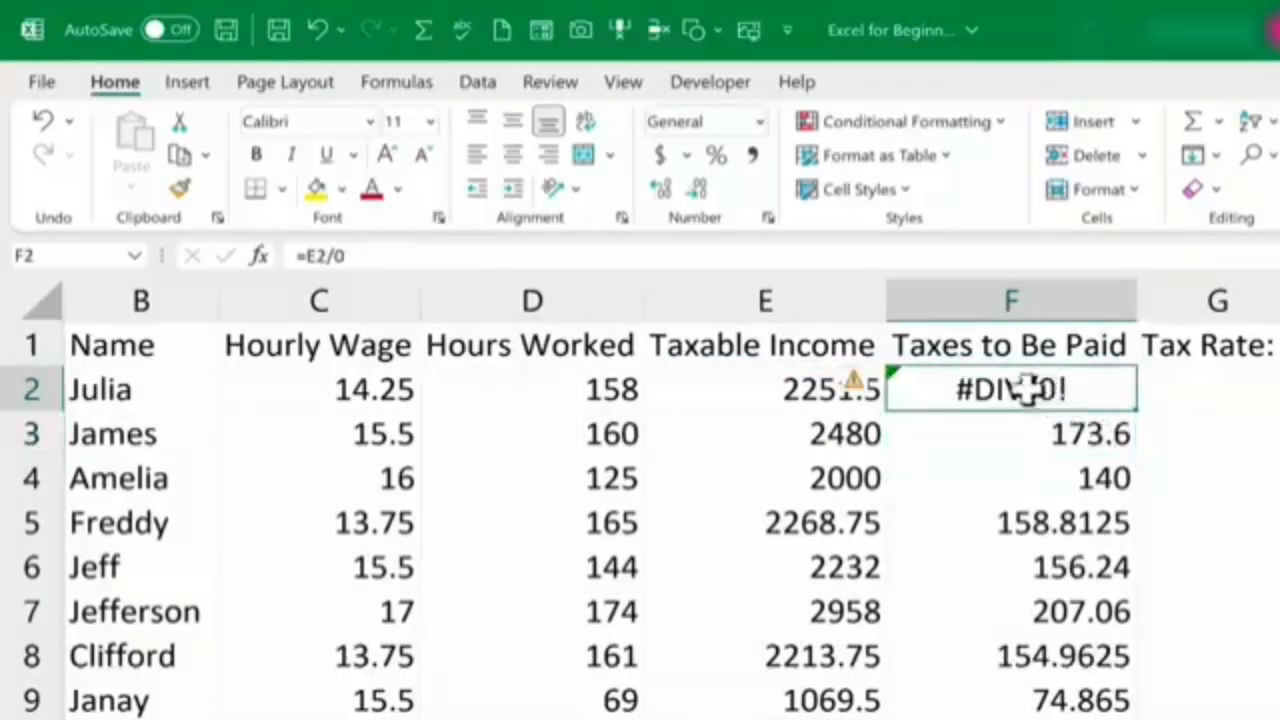
{"action": "left_click", "coordinate": [365, 254]}
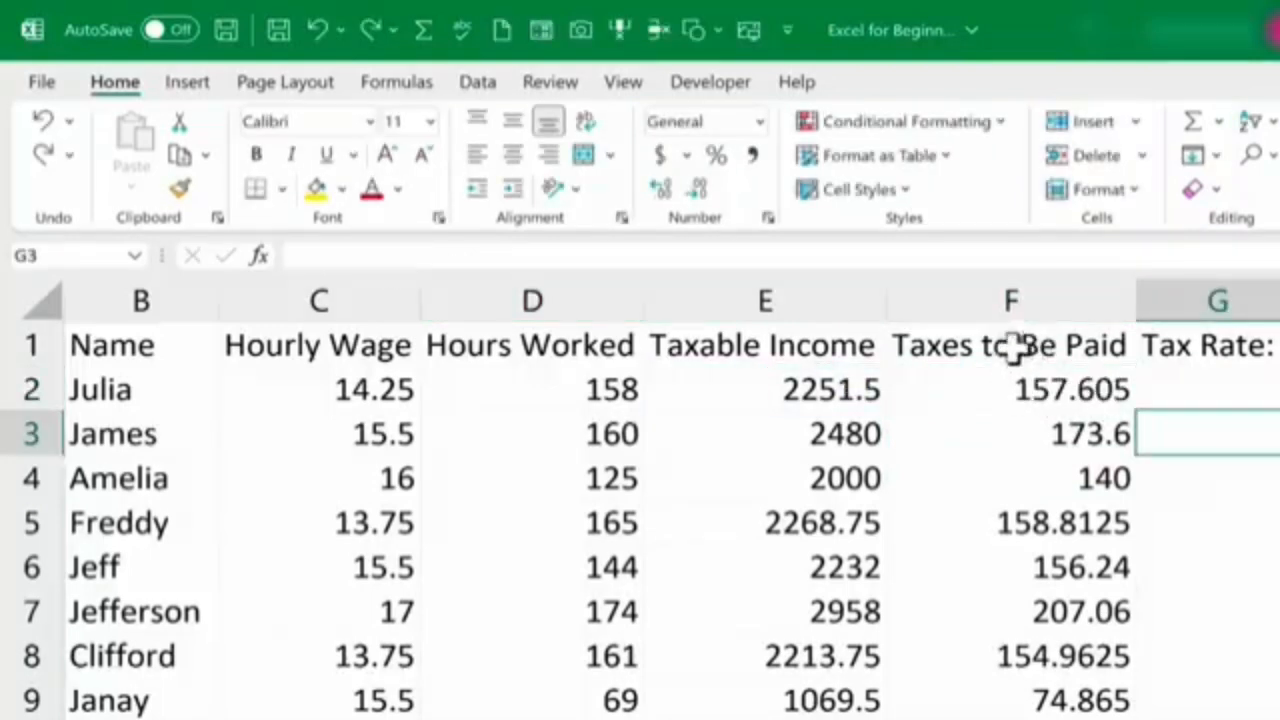
Step: Name the range of values under the Taxes to Be Paid header, starting at F2, TaxesOwed
{"action": "left_click", "coordinate": [985, 357]}
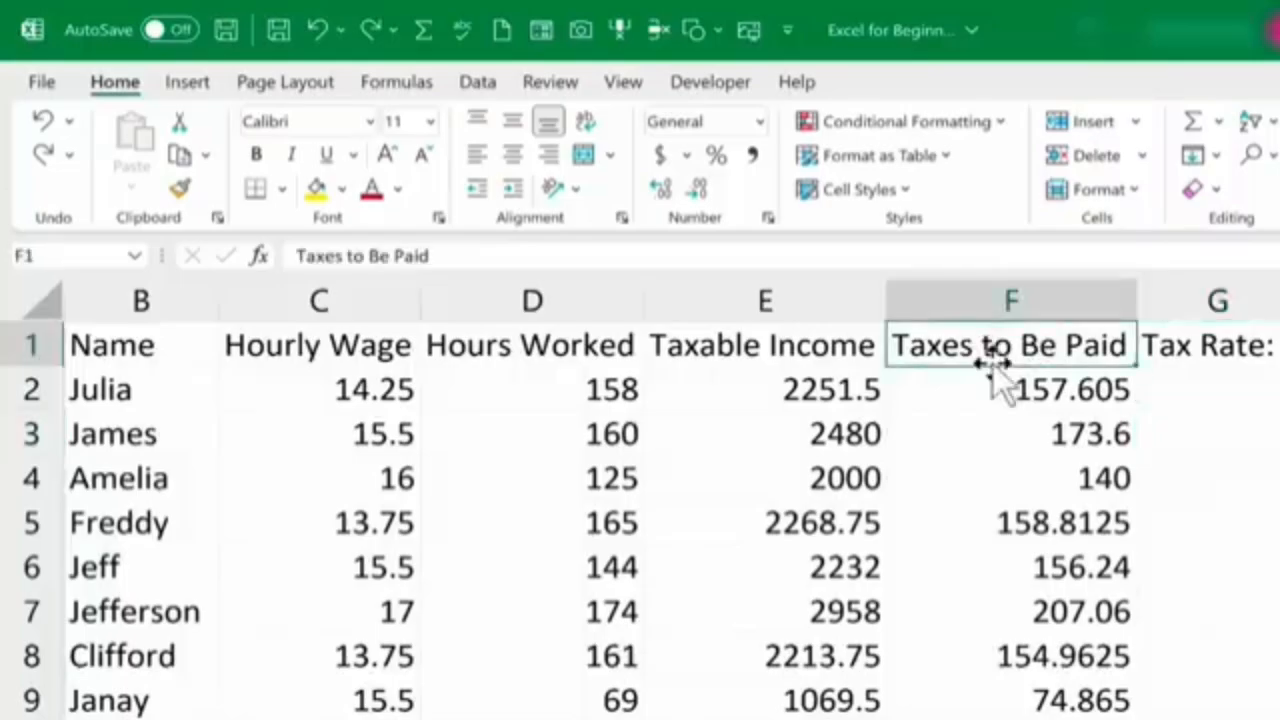
{"action": "left_click", "coordinate": [1025, 385]}
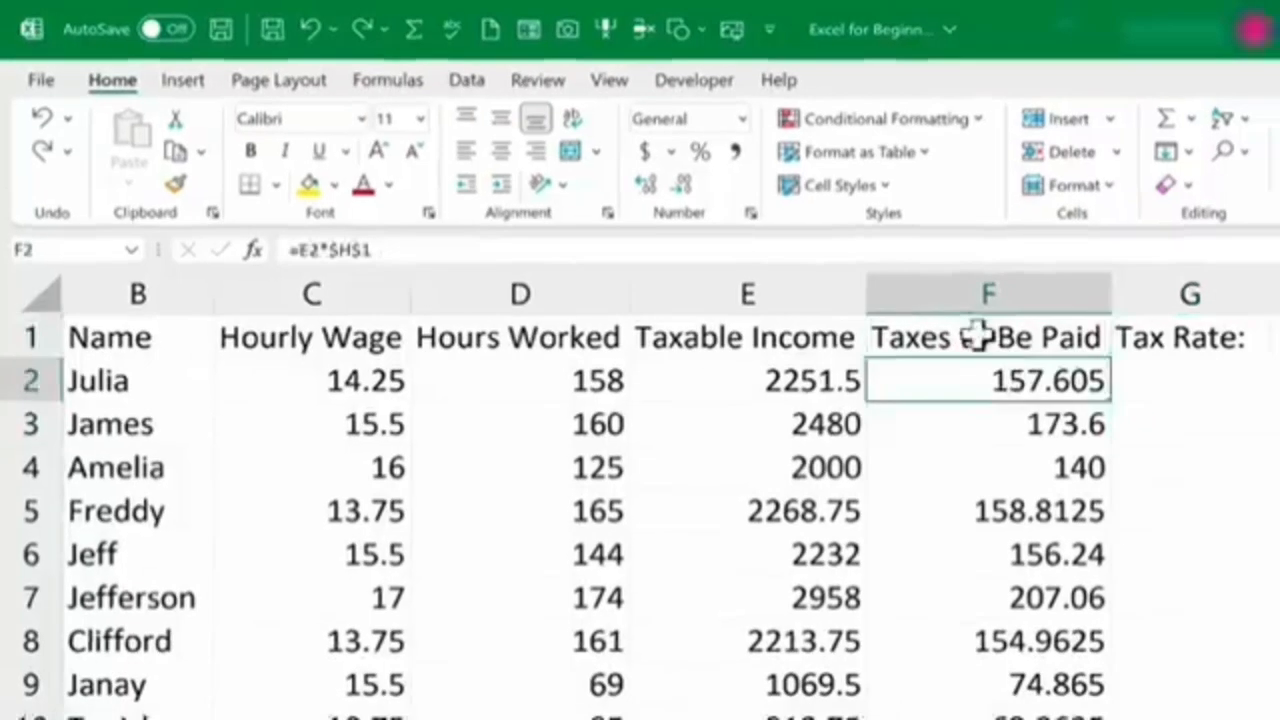
{"action": "left_click", "coordinate": [1000, 345]}
{"action": "left_click", "coordinate": [901, 337]}
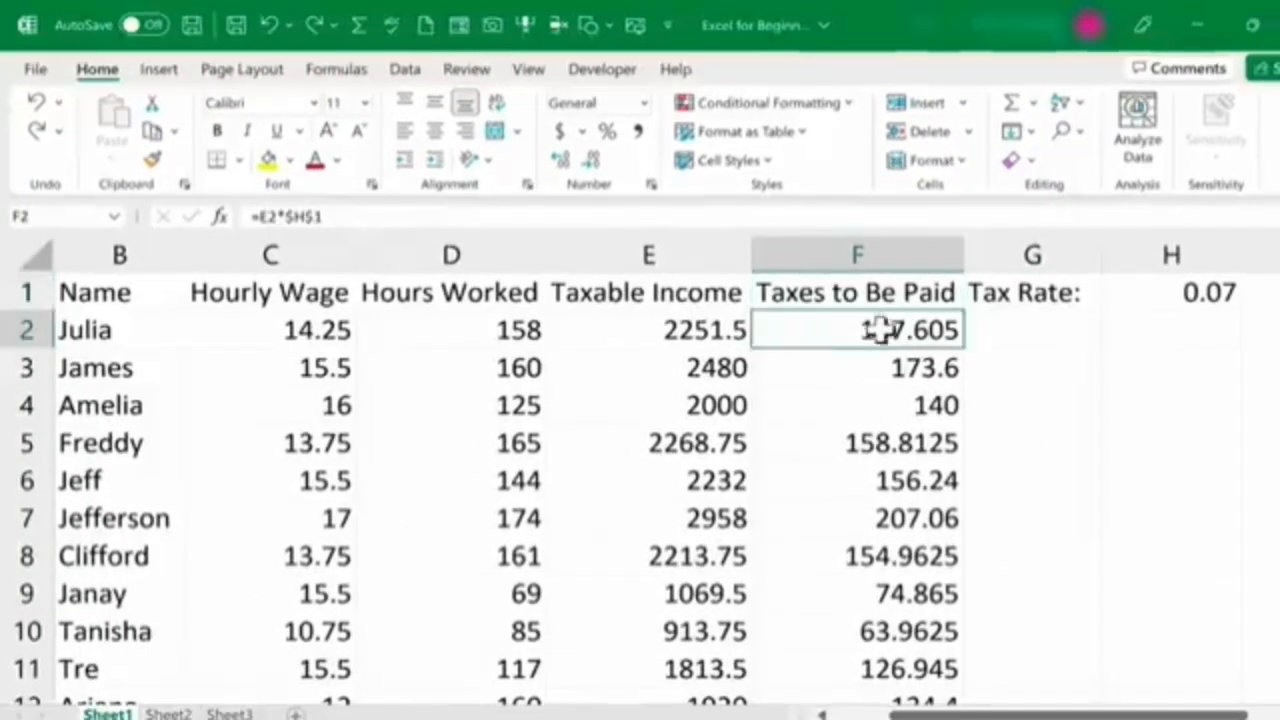
{"action": "left_click_drag", "start_coordinate": [878, 328], "coordinate": [968, 670]}
{"action": "scroll", "coordinate": [789, 314], "scroll_direction": "up", "scroll_amount": 13}
{"action": "scroll", "coordinate": [795, 316], "scroll_direction": "up", "scroll_amount": 5}
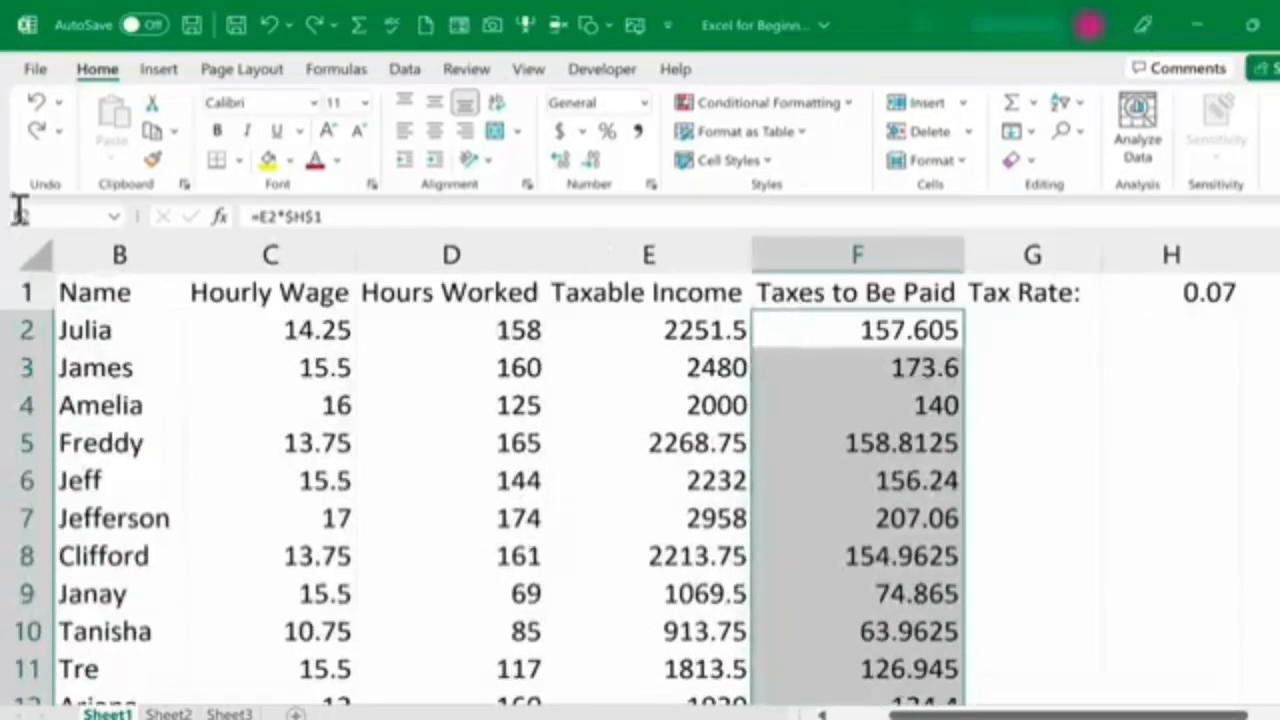
{"action": "left_click", "coordinate": [65, 214]}
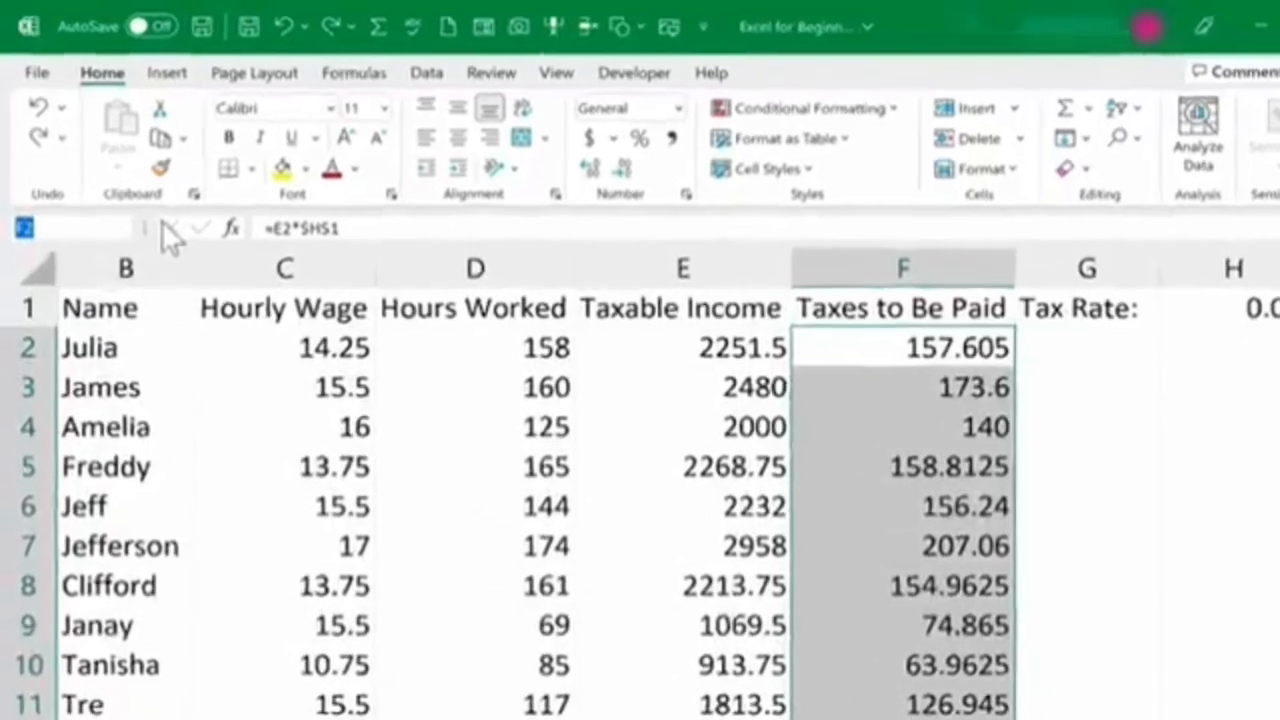
{"action": "type", "text": "T"}
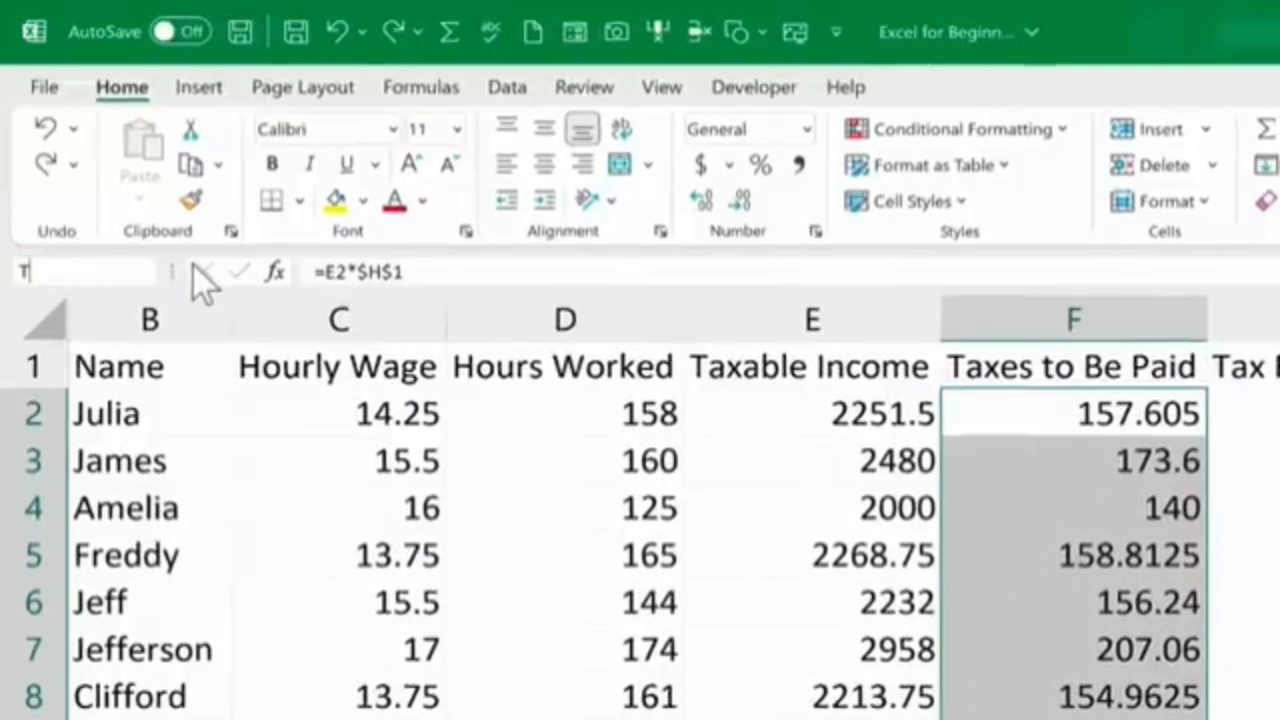
{"action": "type", "text": "axesOwed"}
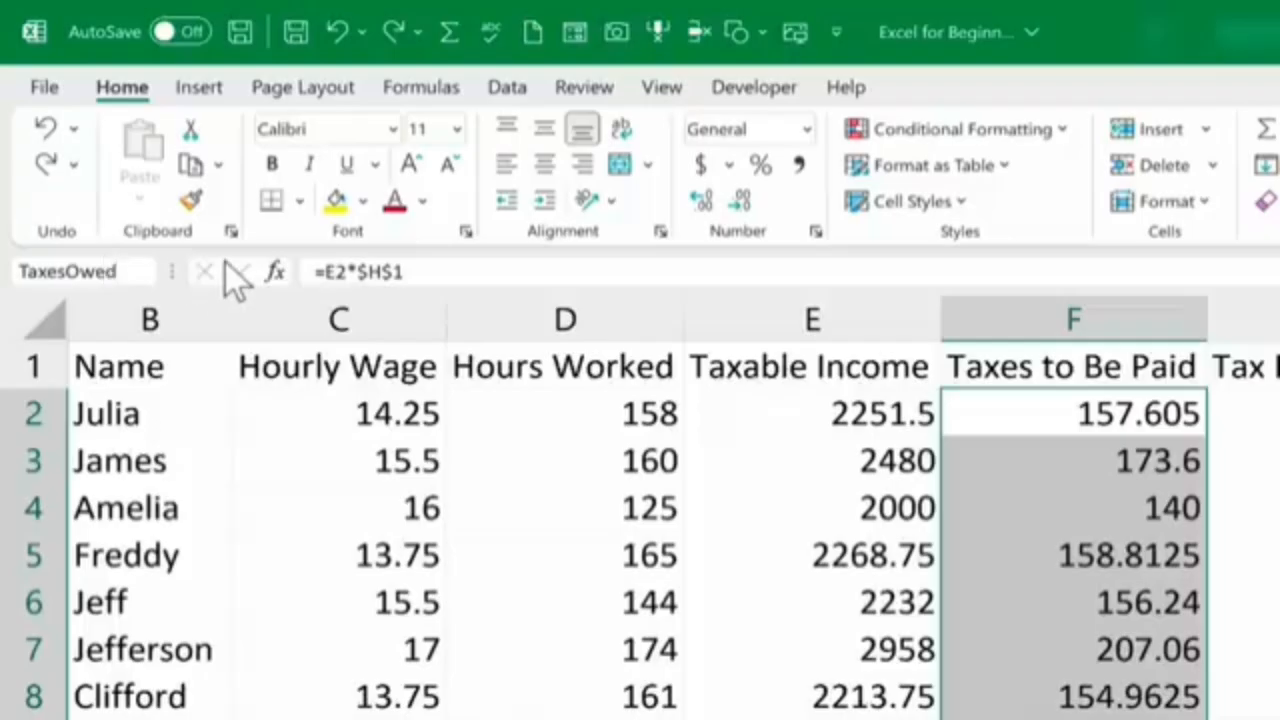
{"action": "key", "text": "Return"}
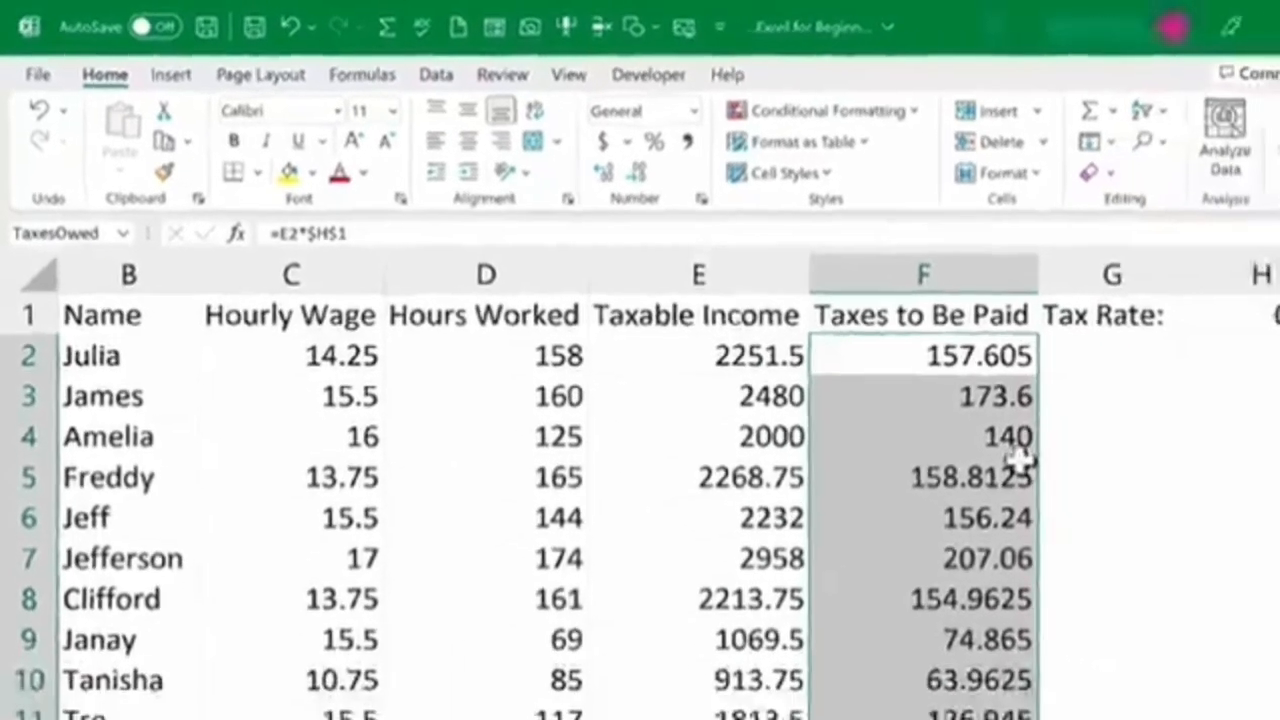
Step: Check the extent of the named range and look up TaxesOwed in the list of defined names
{"action": "scroll", "coordinate": [1160, 558], "scroll_direction": "down", "scroll_amount": 7}
{"action": "scroll", "coordinate": [918, 448], "scroll_direction": "up", "scroll_amount": 7}
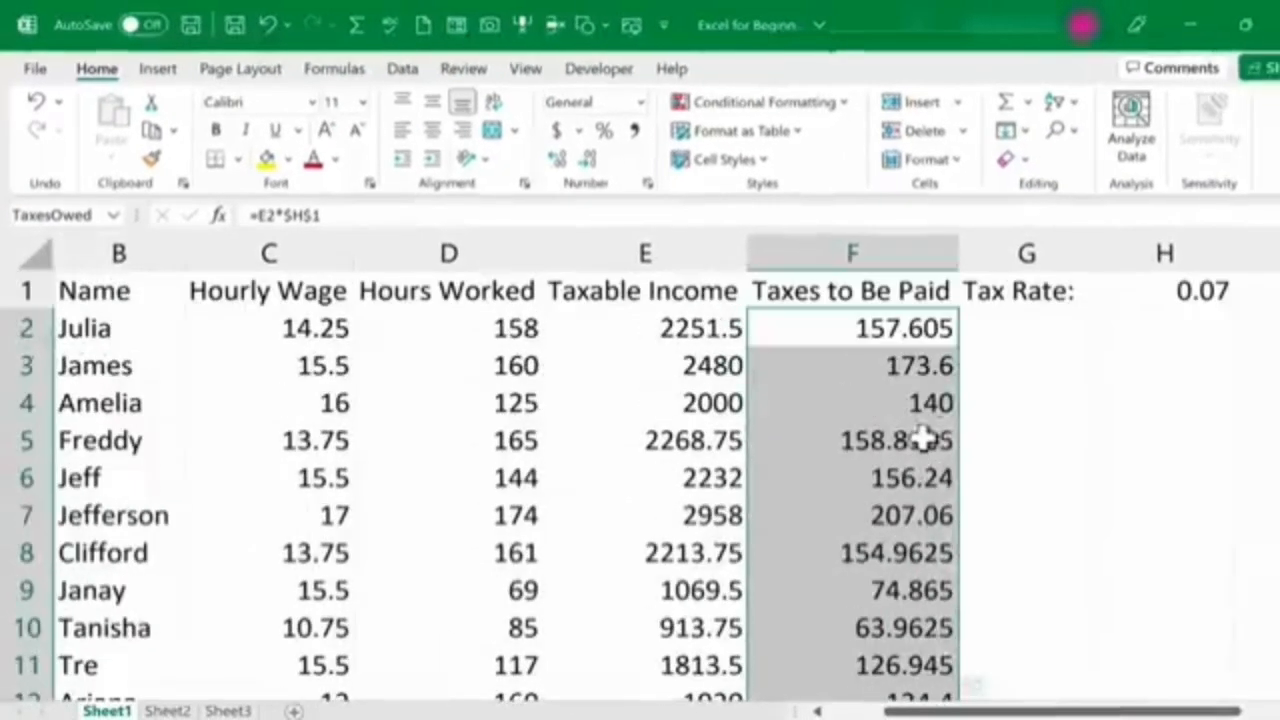
{"action": "left_click", "coordinate": [1035, 360]}
{"action": "left_click", "coordinate": [880, 402]}
{"action": "left_click", "coordinate": [872, 334]}
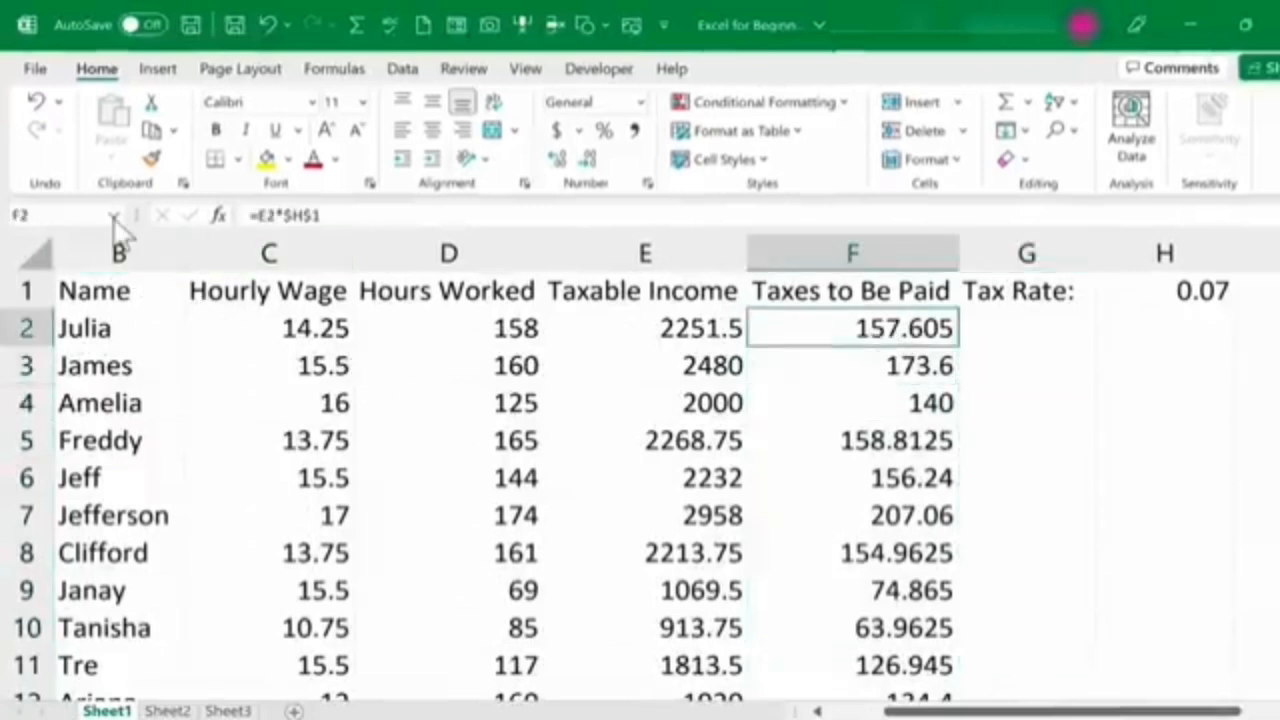
{"action": "left_click", "coordinate": [60, 215]}
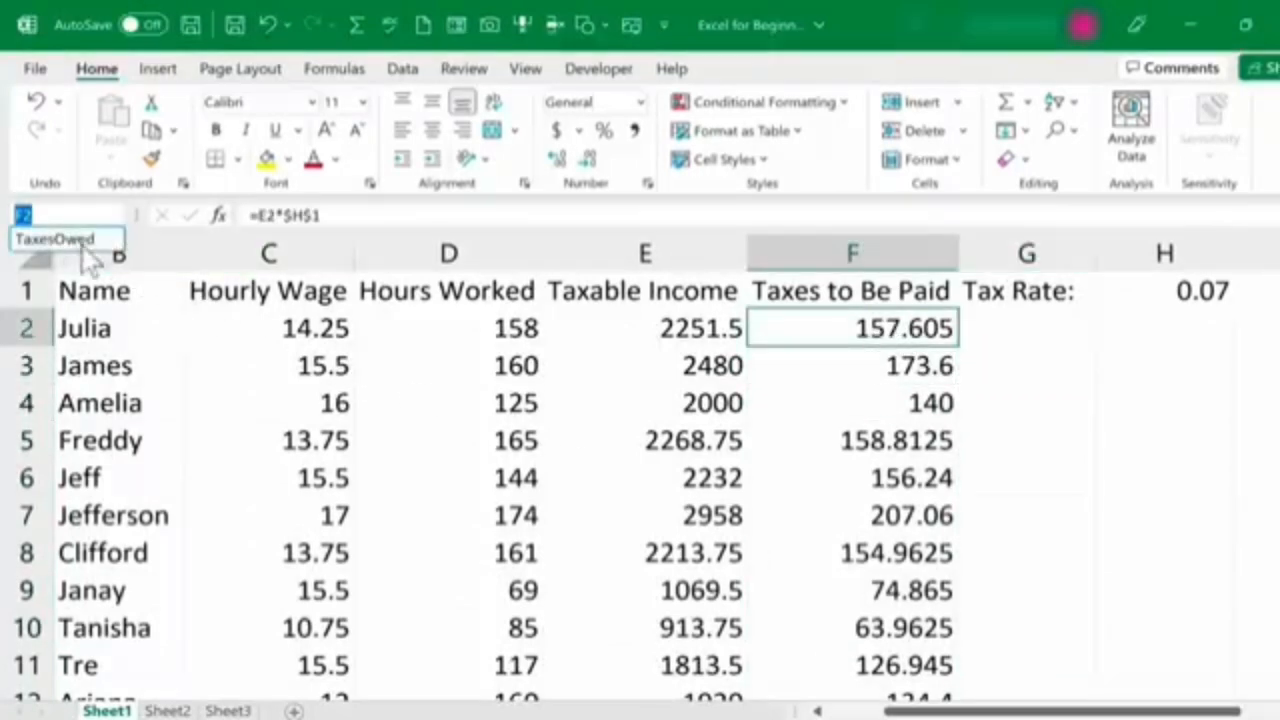
Step: Enter the formula =taxesowed+1 in cell G3, using the named range as the reference
{"action": "left_click", "coordinate": [1033, 368]}
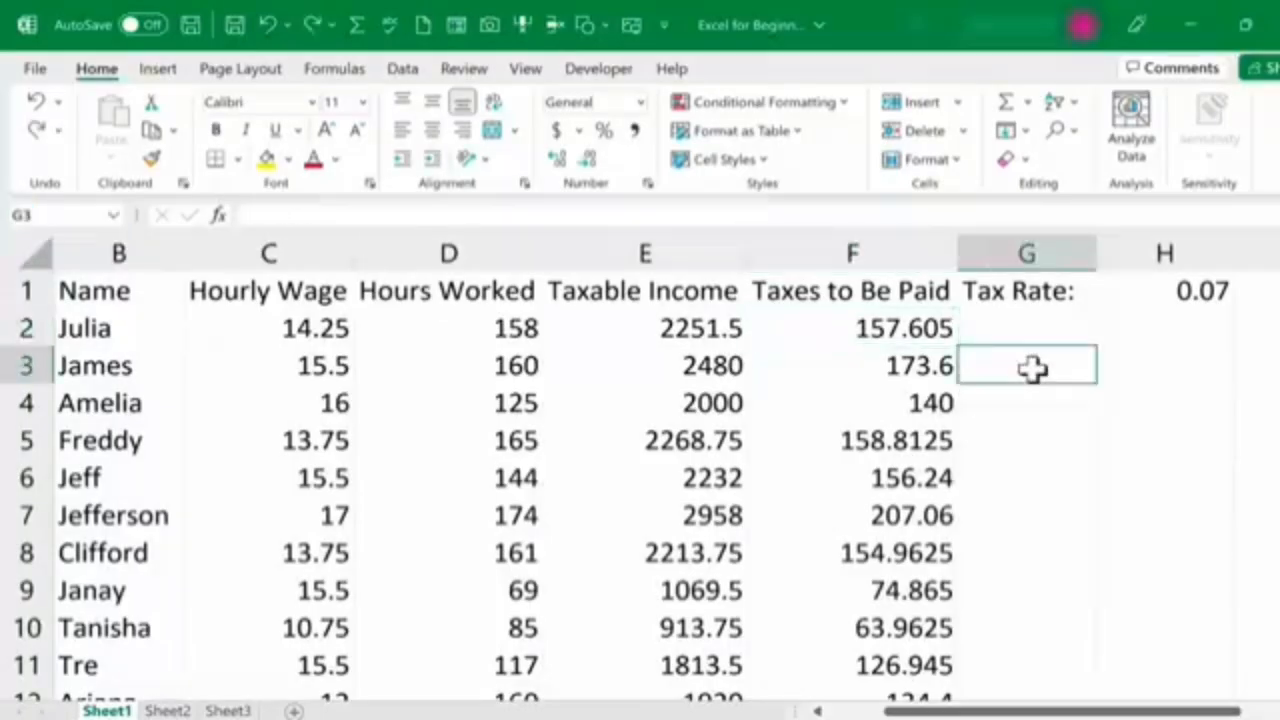
{"action": "type", "text": "="}
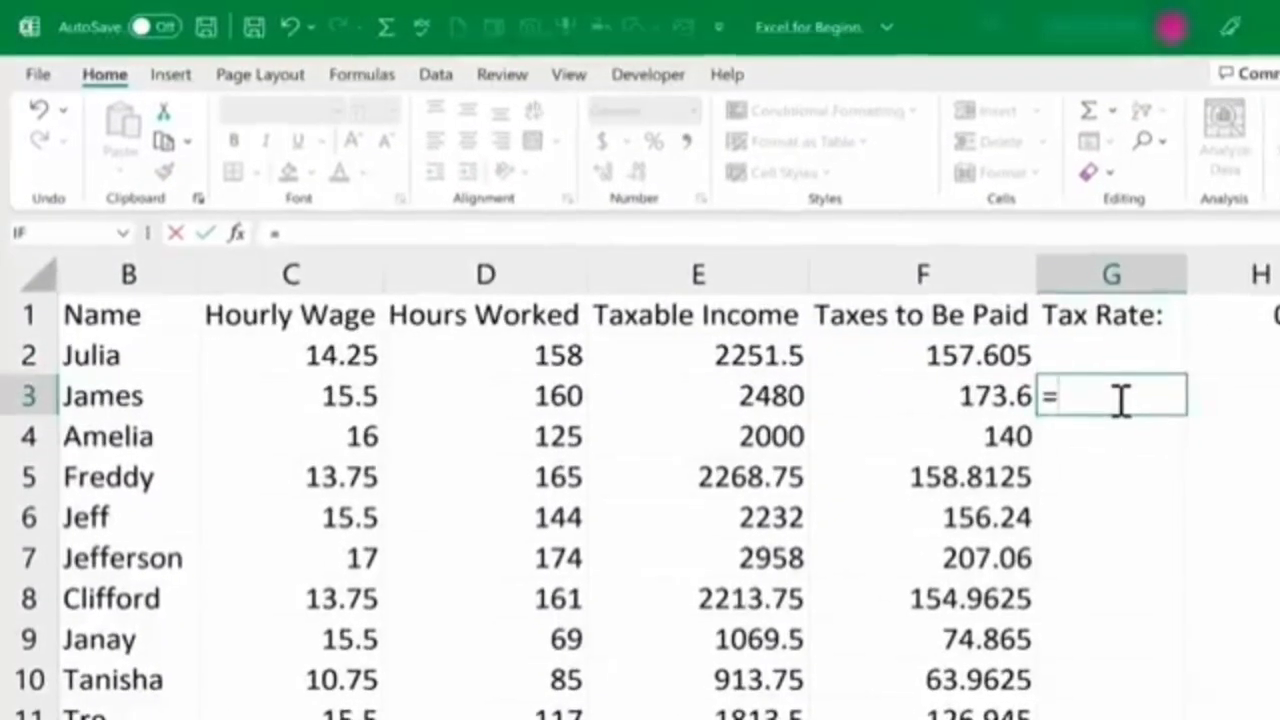
{"action": "type", "text": "e3"}
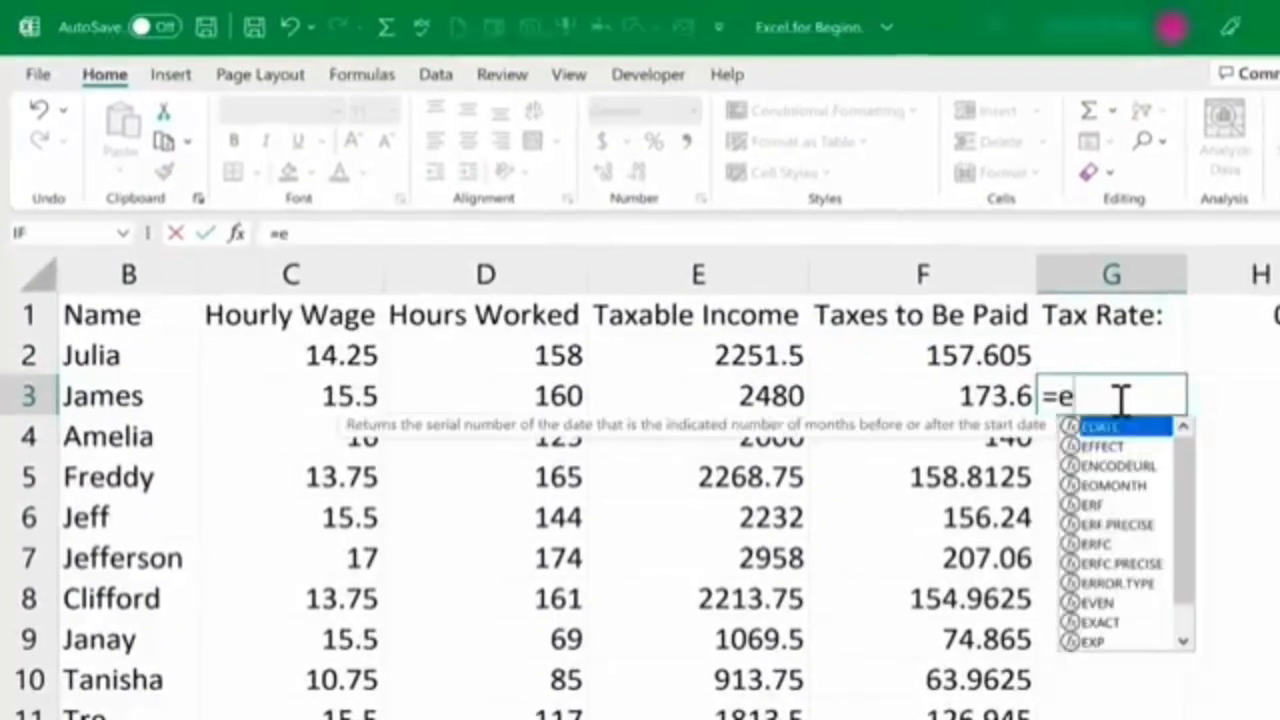
{"action": "key", "text": "BackSpace"}
{"action": "key", "text": "BackSpace"}
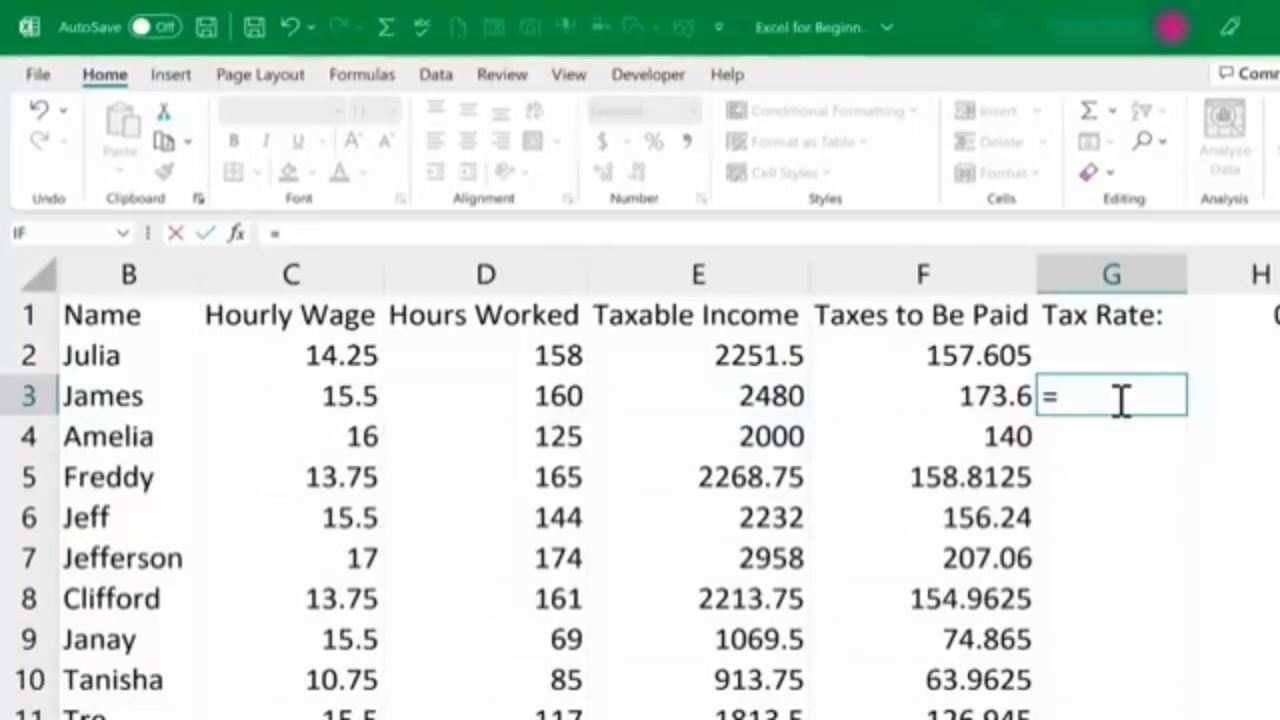
{"action": "type", "text": "tax"}
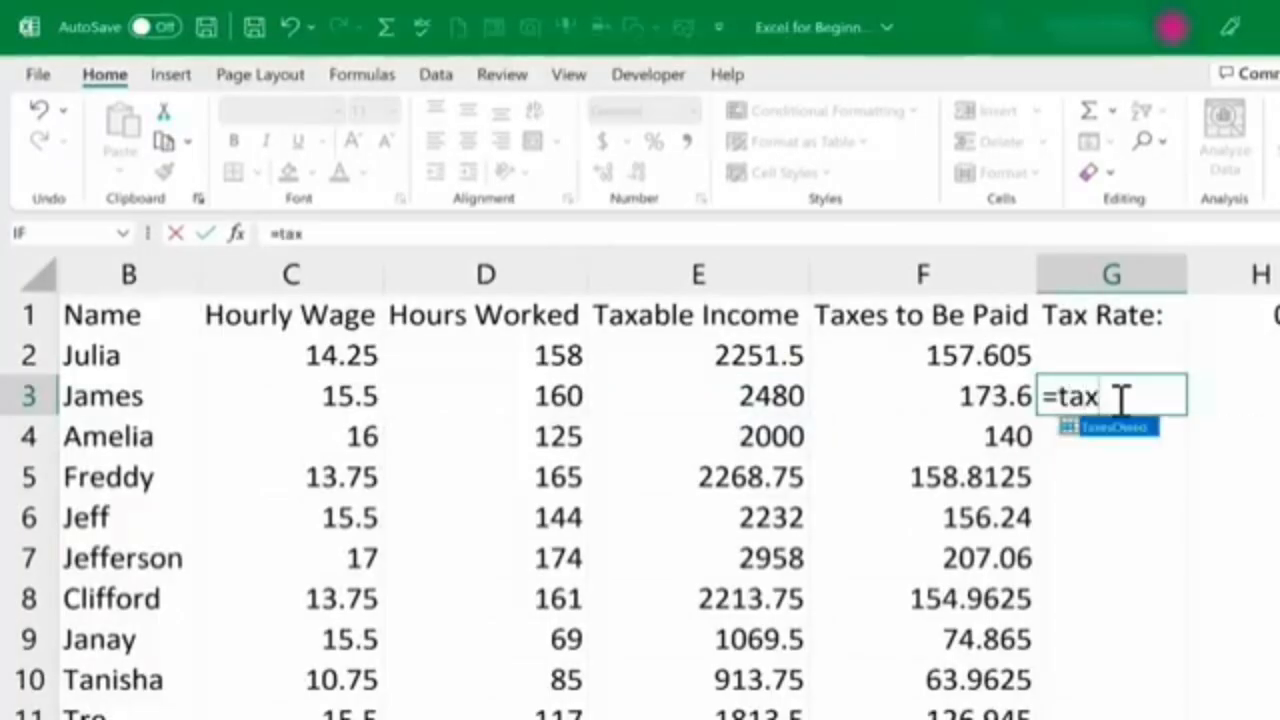
{"action": "type", "text": "esowed+"}
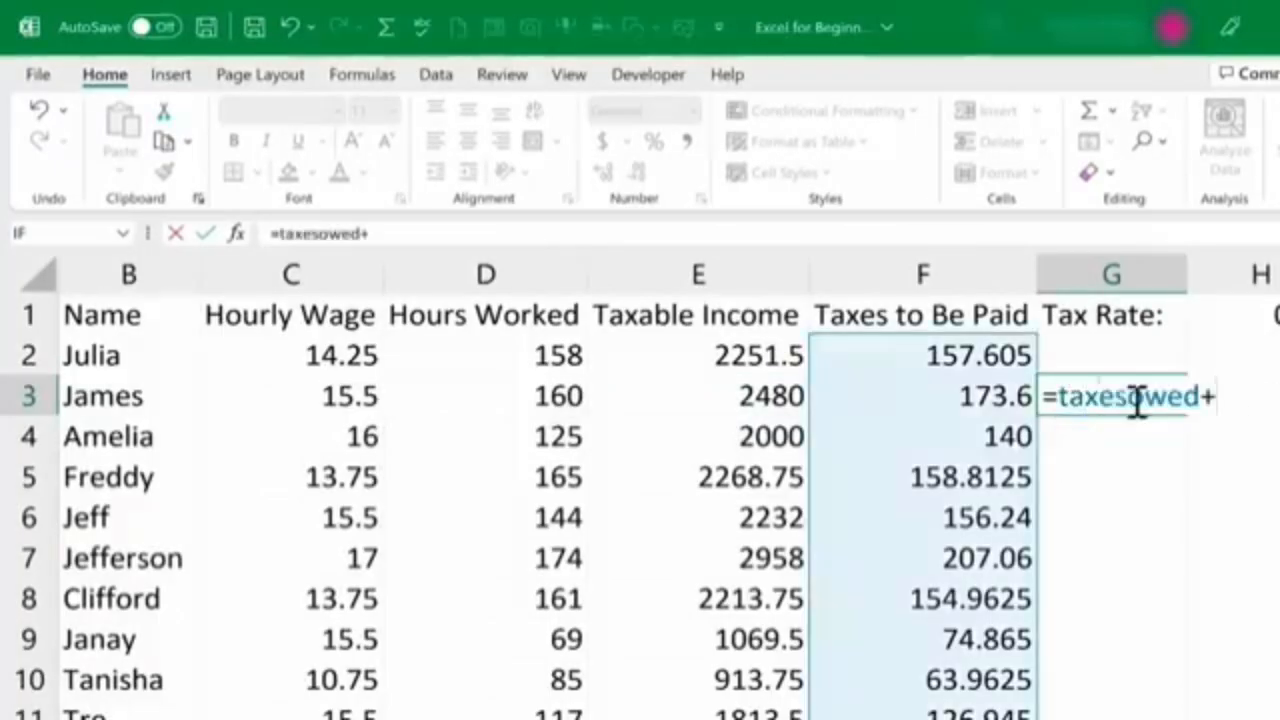
{"action": "type", "text": "1"}
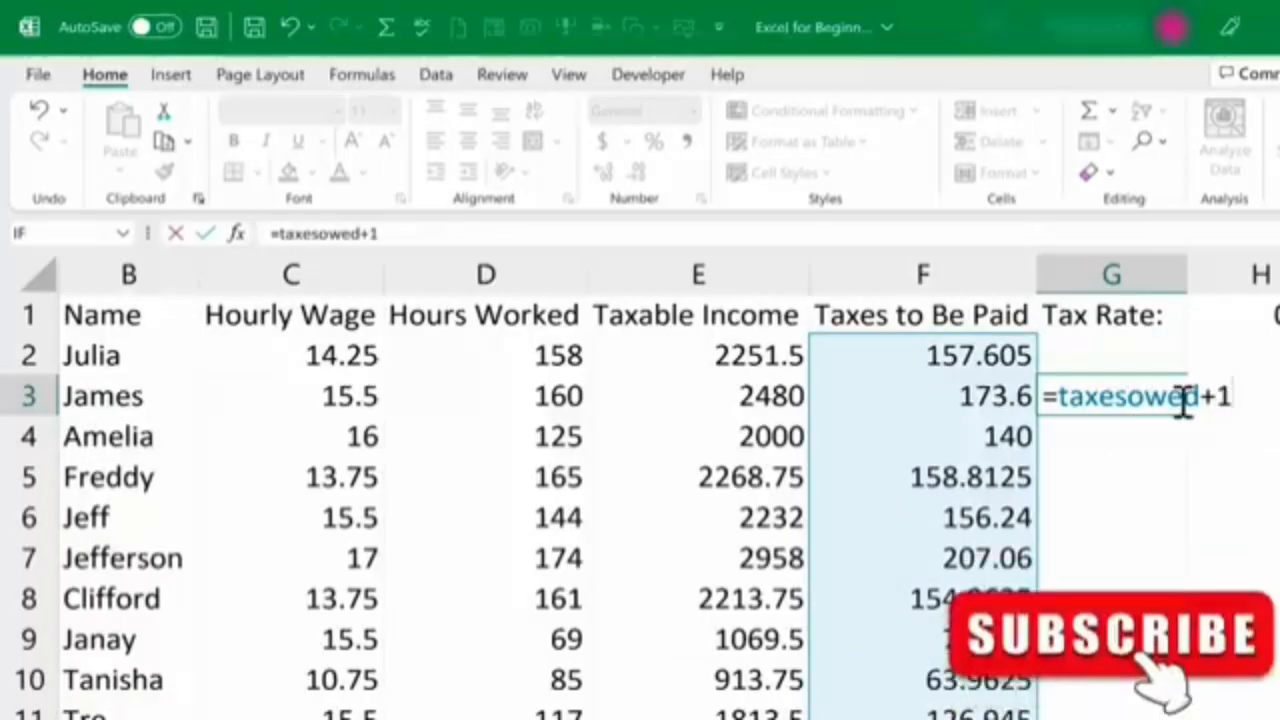
{"action": "key", "text": "Return"}
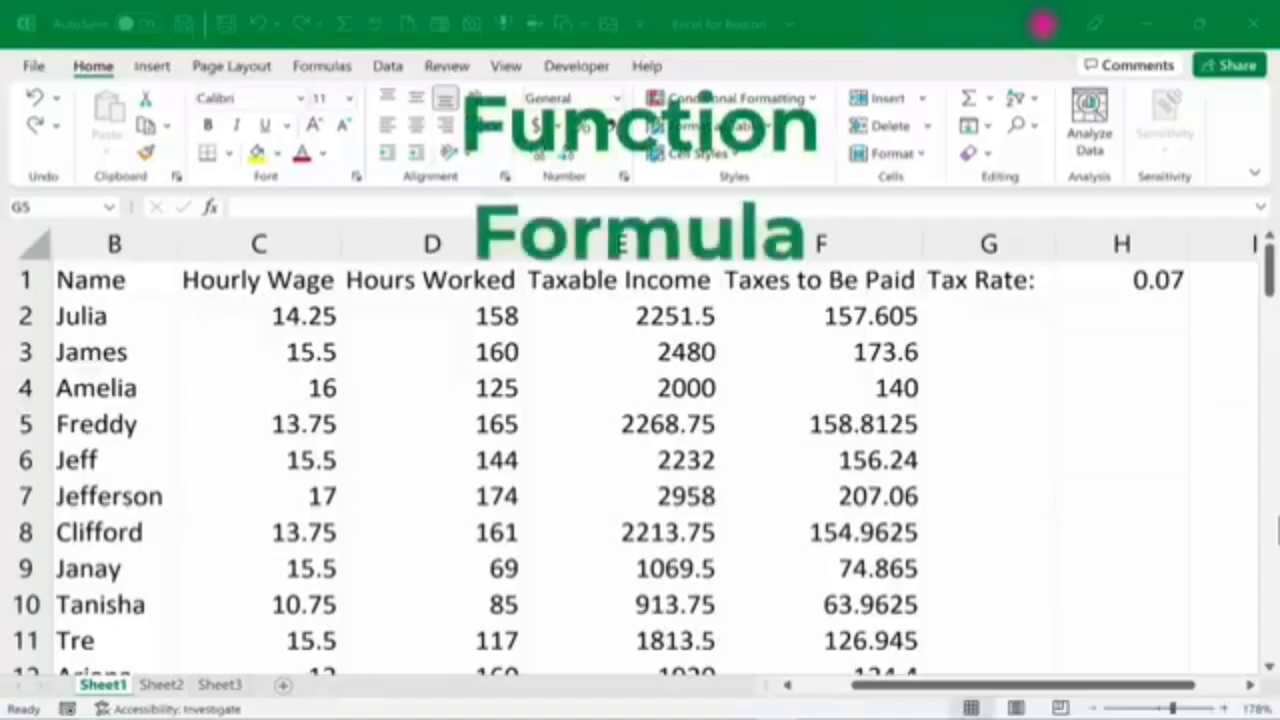
Step: Start a formula with =sum in cell D72, directly below the last Hours Worked value
{"action": "left_click", "coordinate": [1271, 278]}
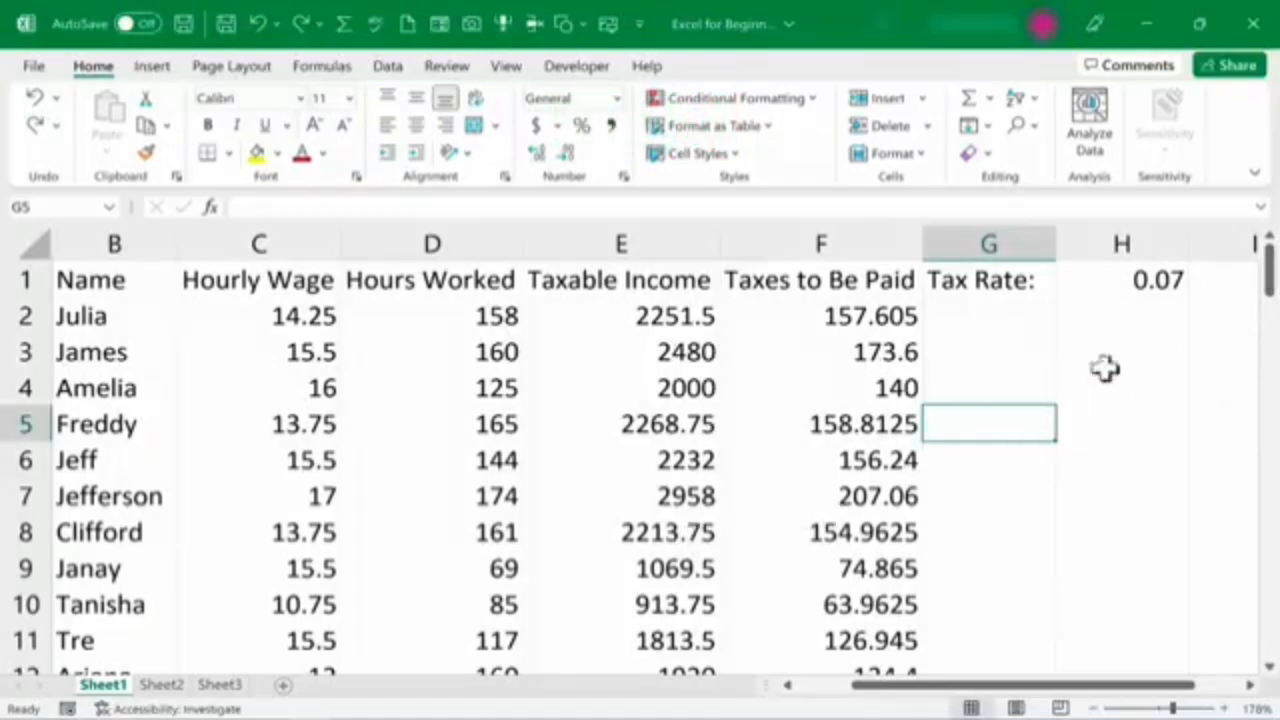
{"action": "left_click_drag", "start_coordinate": [1268, 266], "coordinate": [1266, 565]}
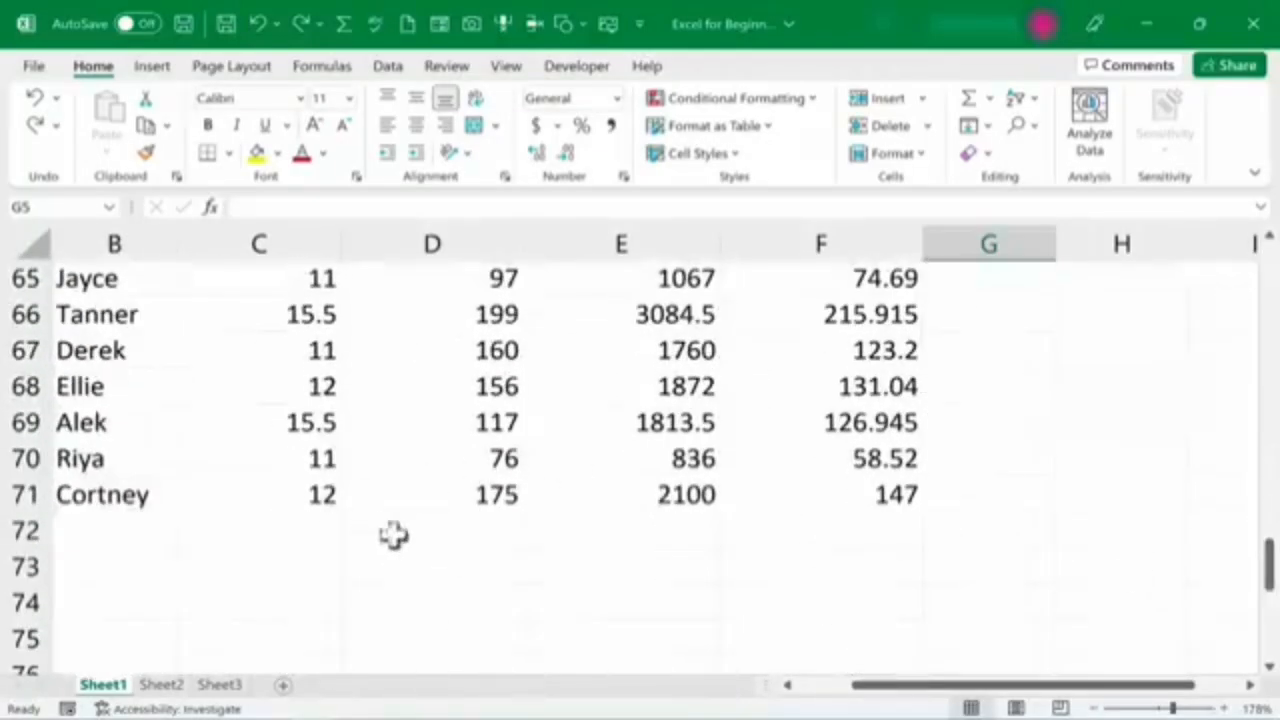
{"action": "left_click", "coordinate": [427, 530]}
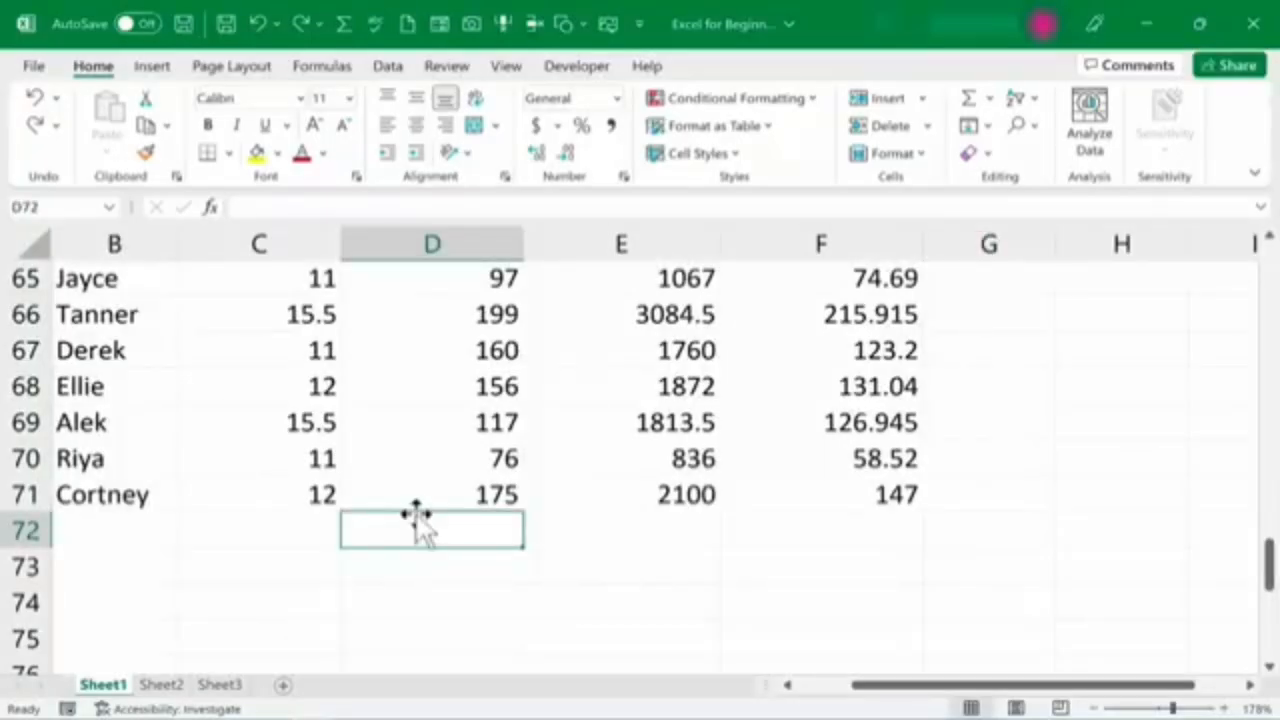
{"action": "type", "text": "="}
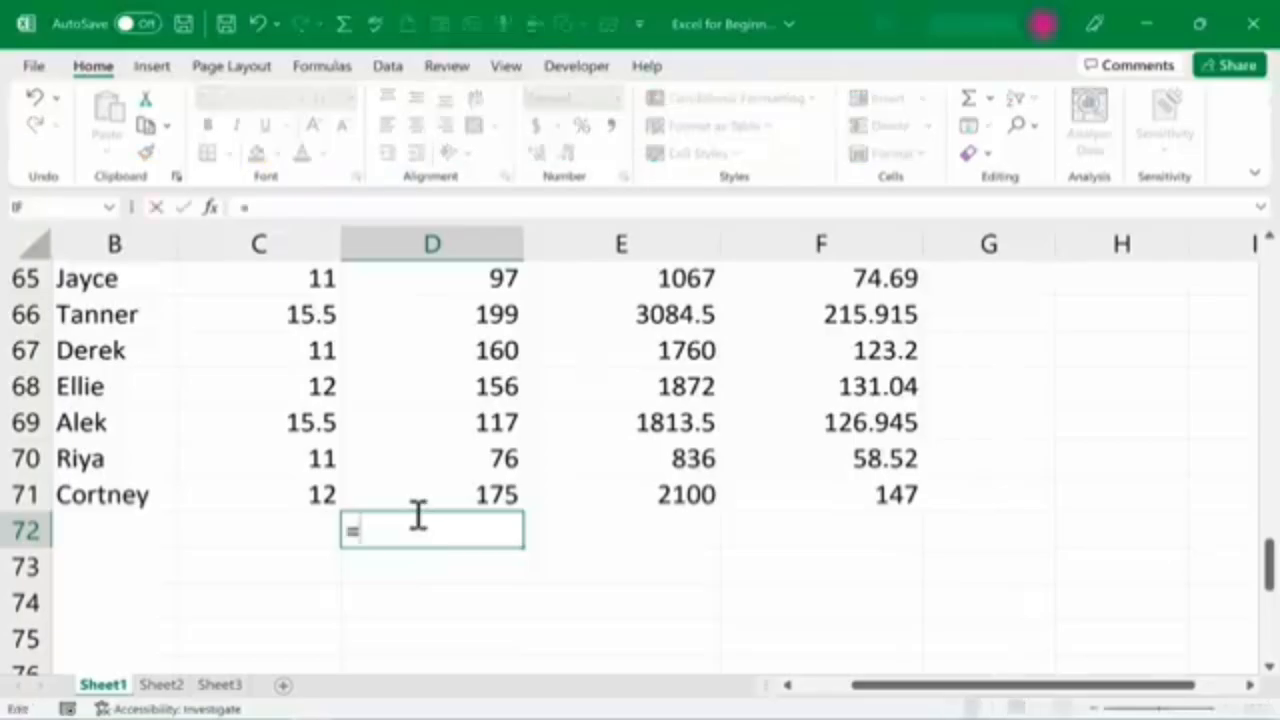
{"action": "type", "text": "sum"}
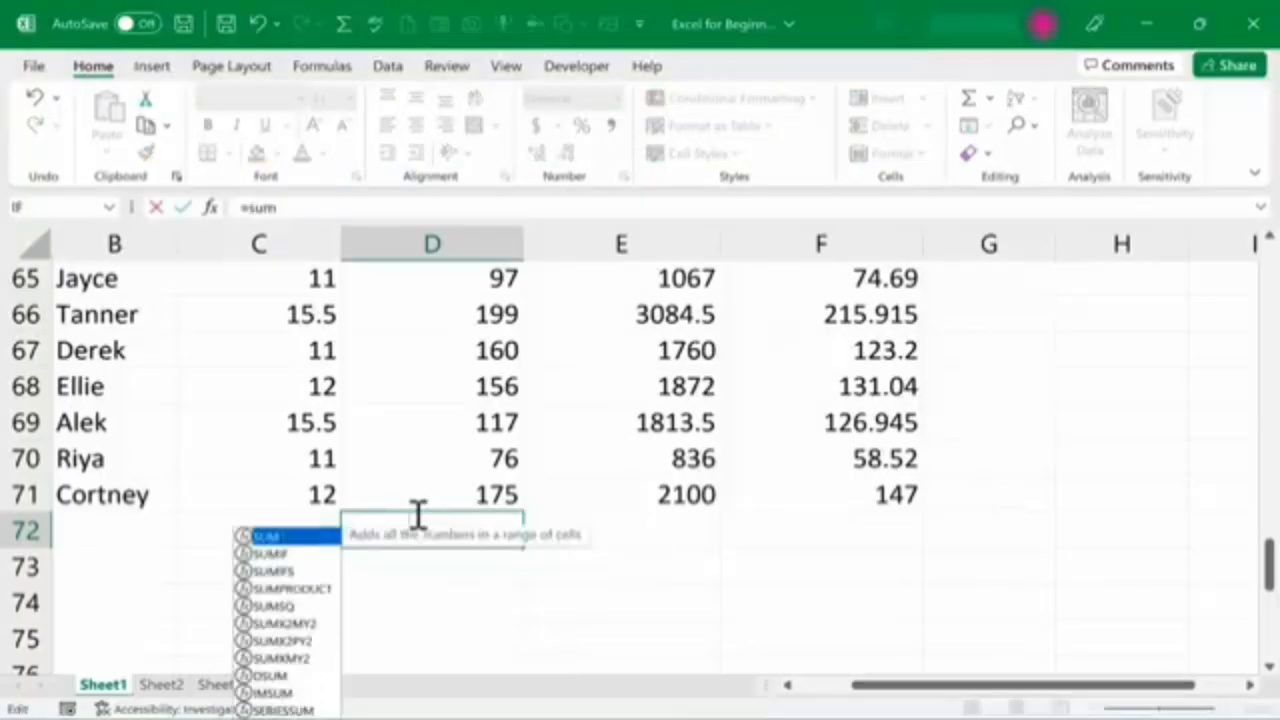
Step: Examine the descriptions of the suggested SUM, SUMIF, SUMIFS and SUMPRODUCT functions, keeping the =sum entry in D72 open for editing
{"action": "scroll", "coordinate": [454, 560], "scroll_direction": "down", "scroll_amount": 1}
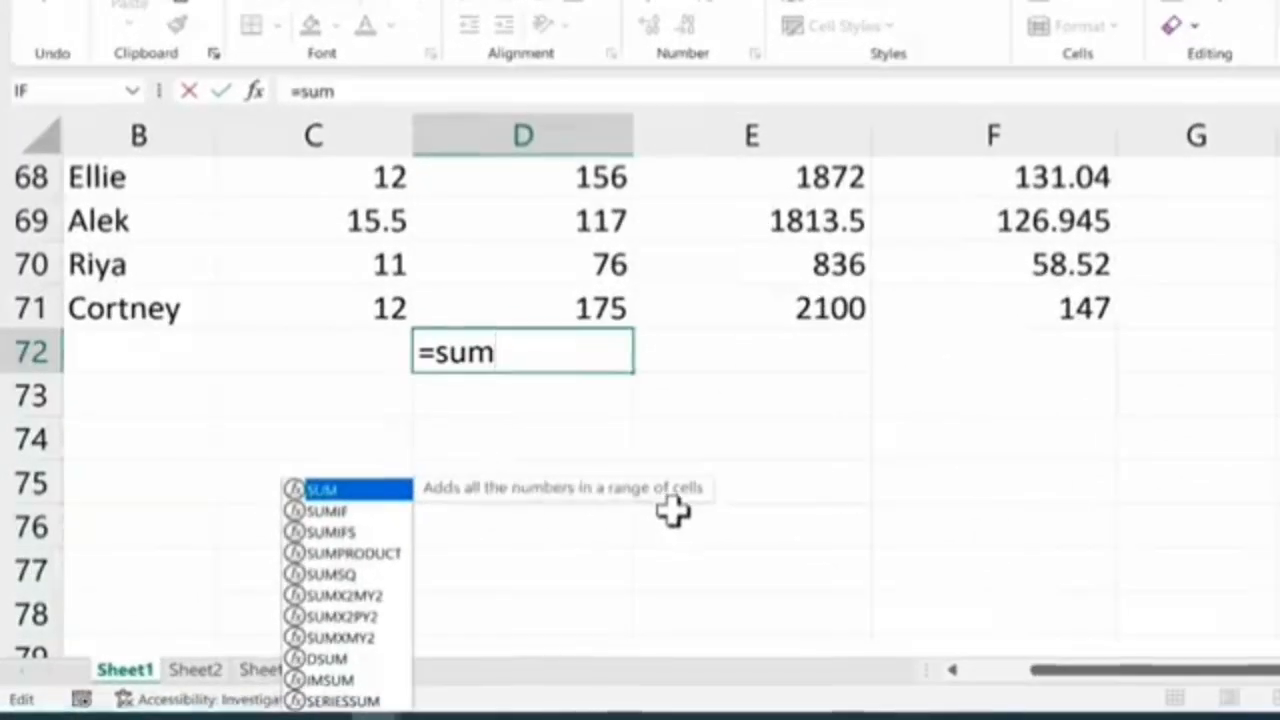
{"action": "left_click", "coordinate": [350, 509]}
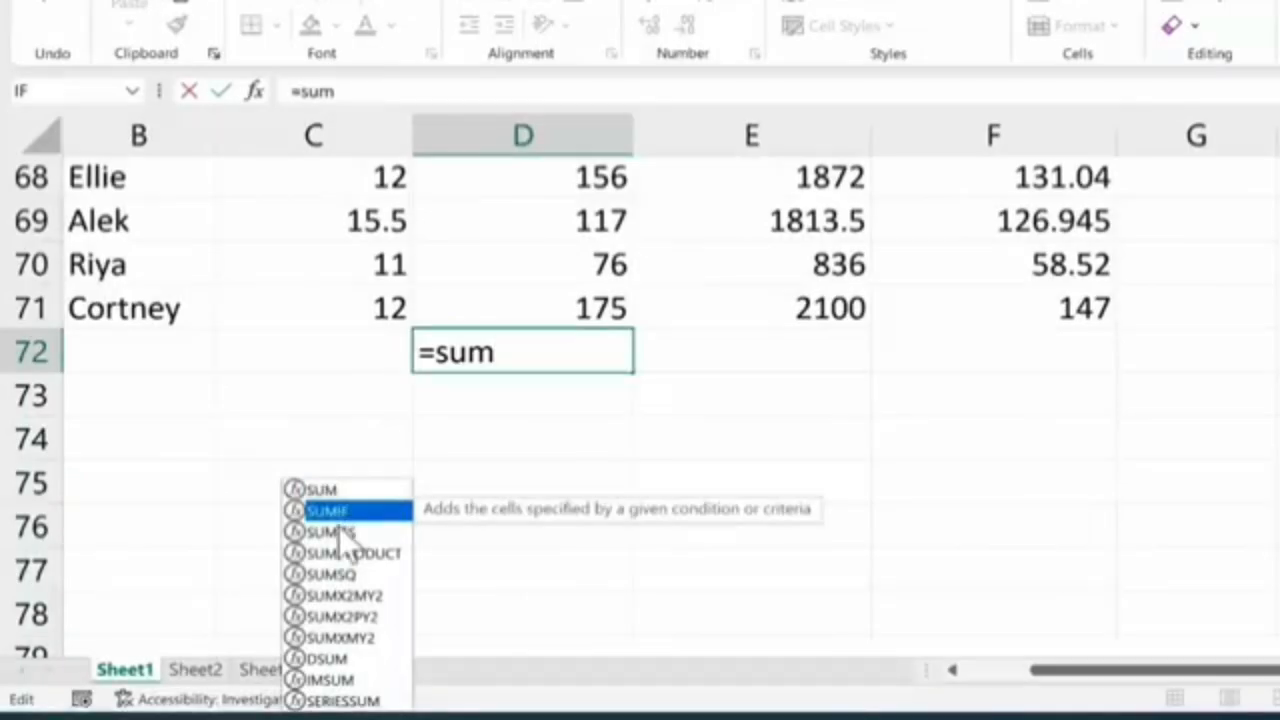
{"action": "left_click", "coordinate": [370, 533]}
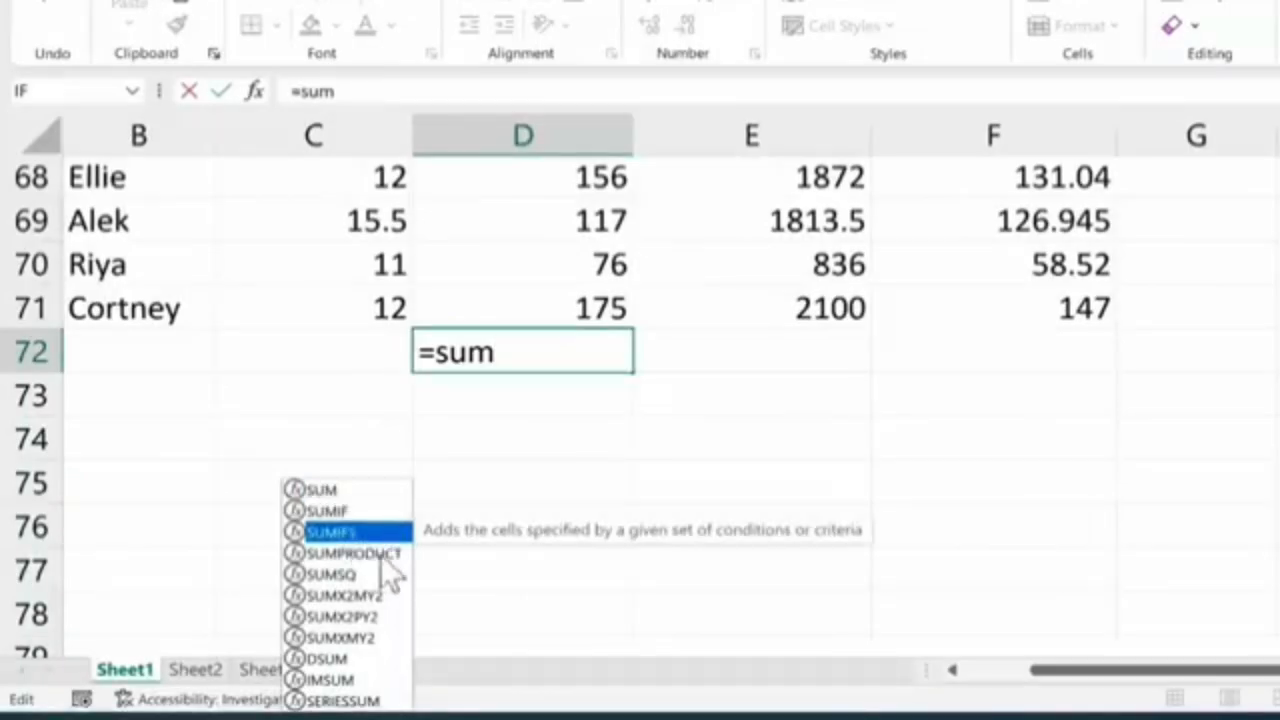
{"action": "left_click", "coordinate": [386, 558]}
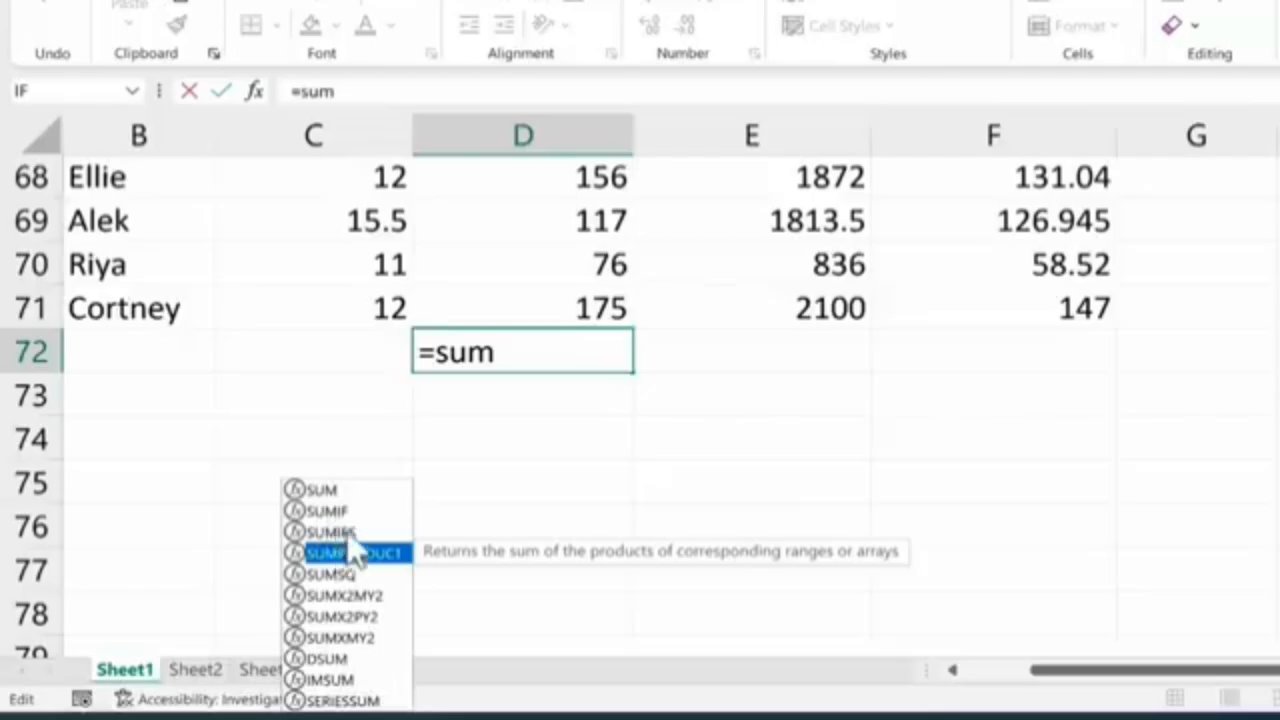
{"action": "key", "text": "Up"}
{"action": "key", "text": "Up"}
{"action": "key", "text": "Down"}
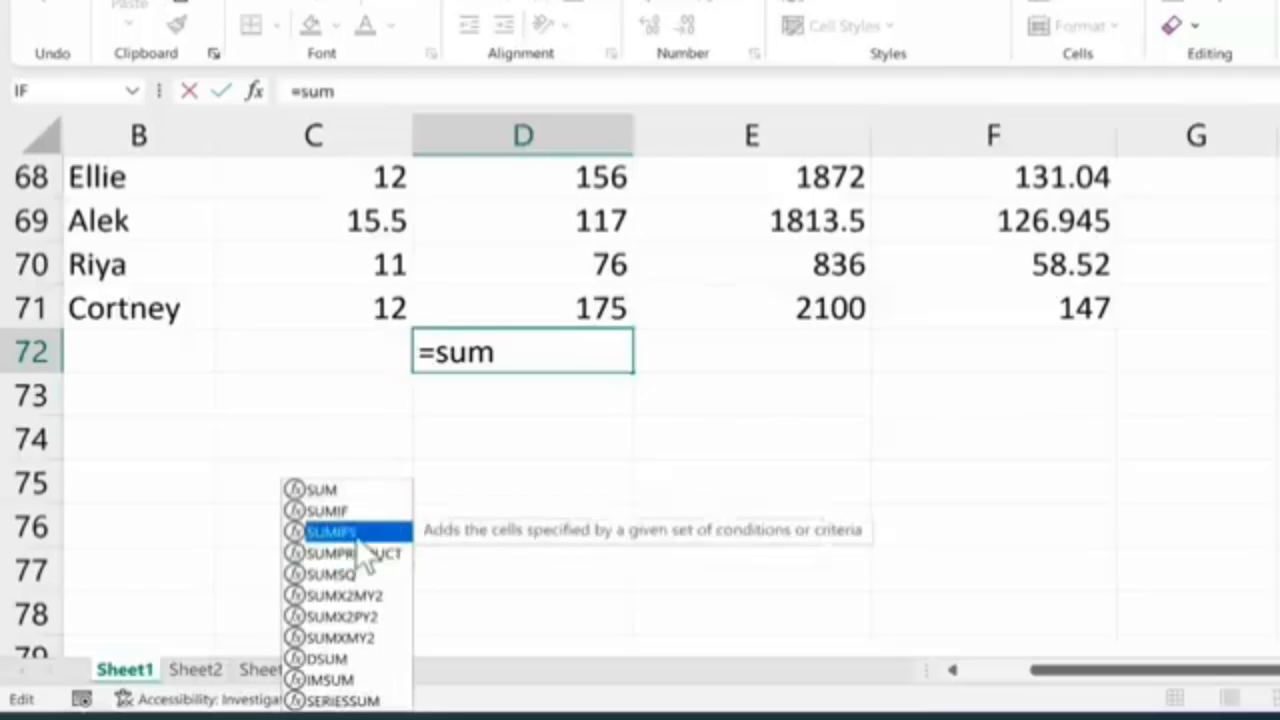
{"action": "key", "text": "Down"}
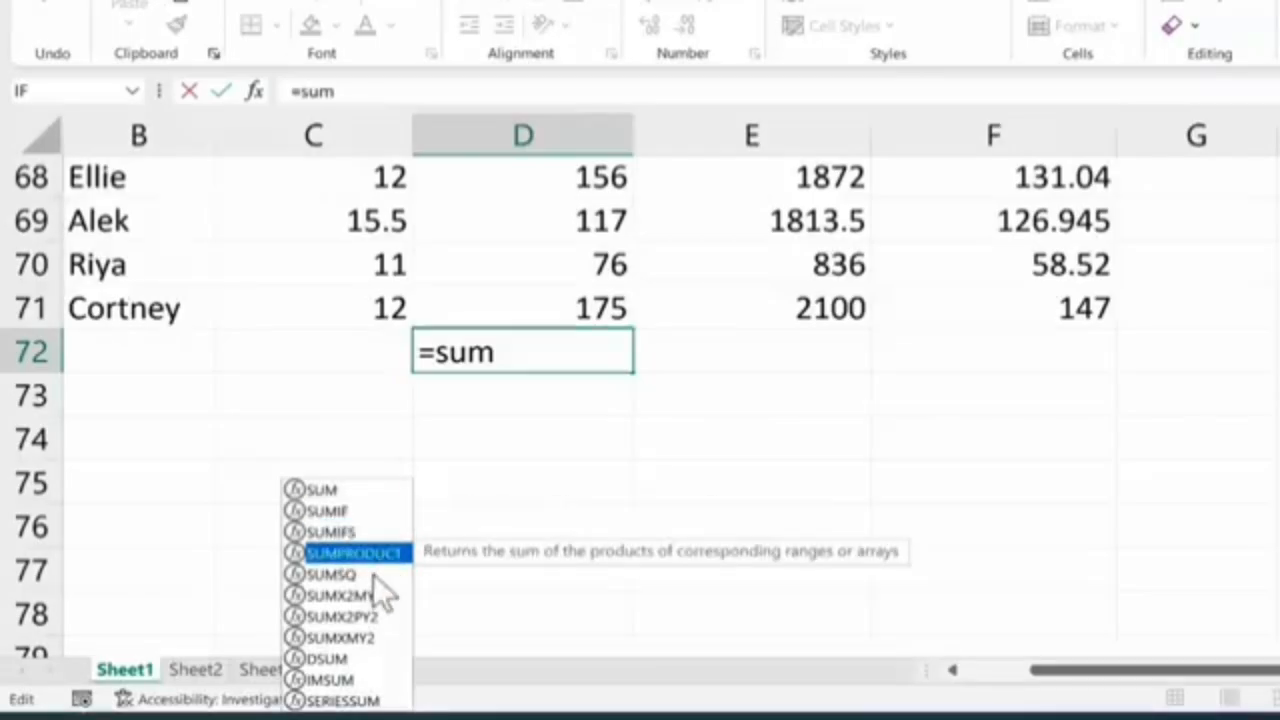
{"action": "left_click", "coordinate": [335, 490]}
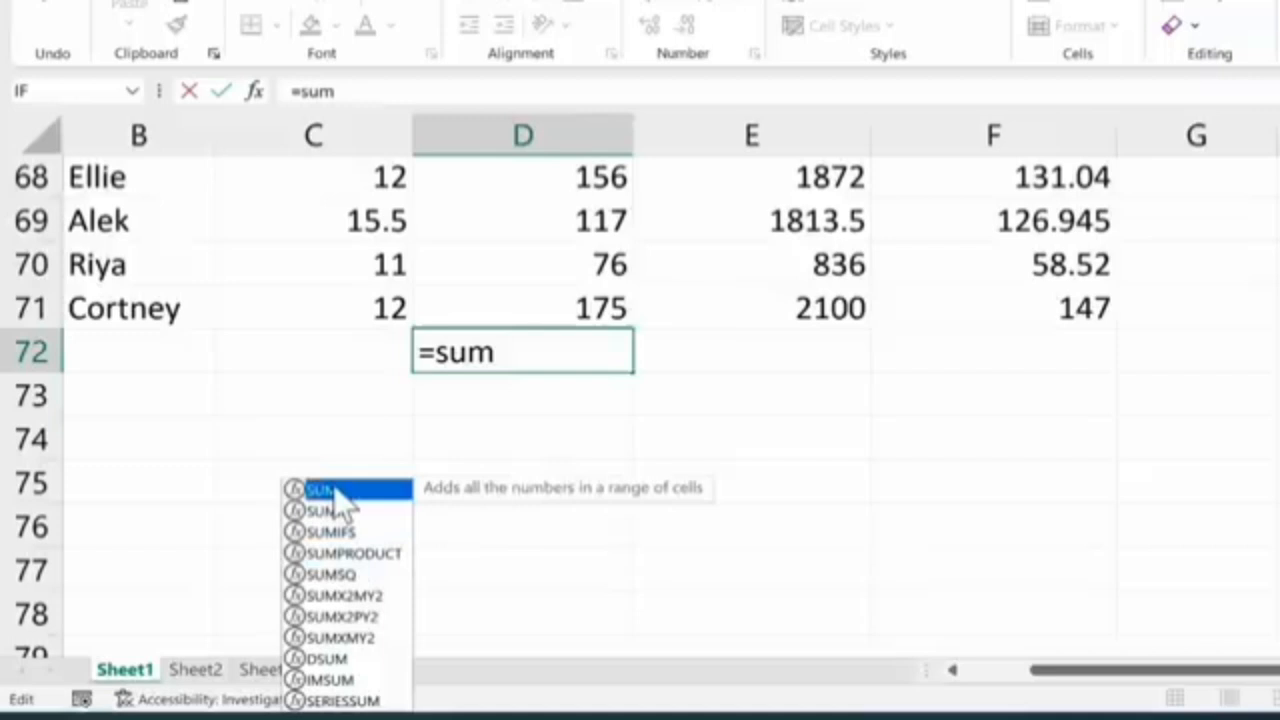
{"action": "left_click", "coordinate": [519, 357]}
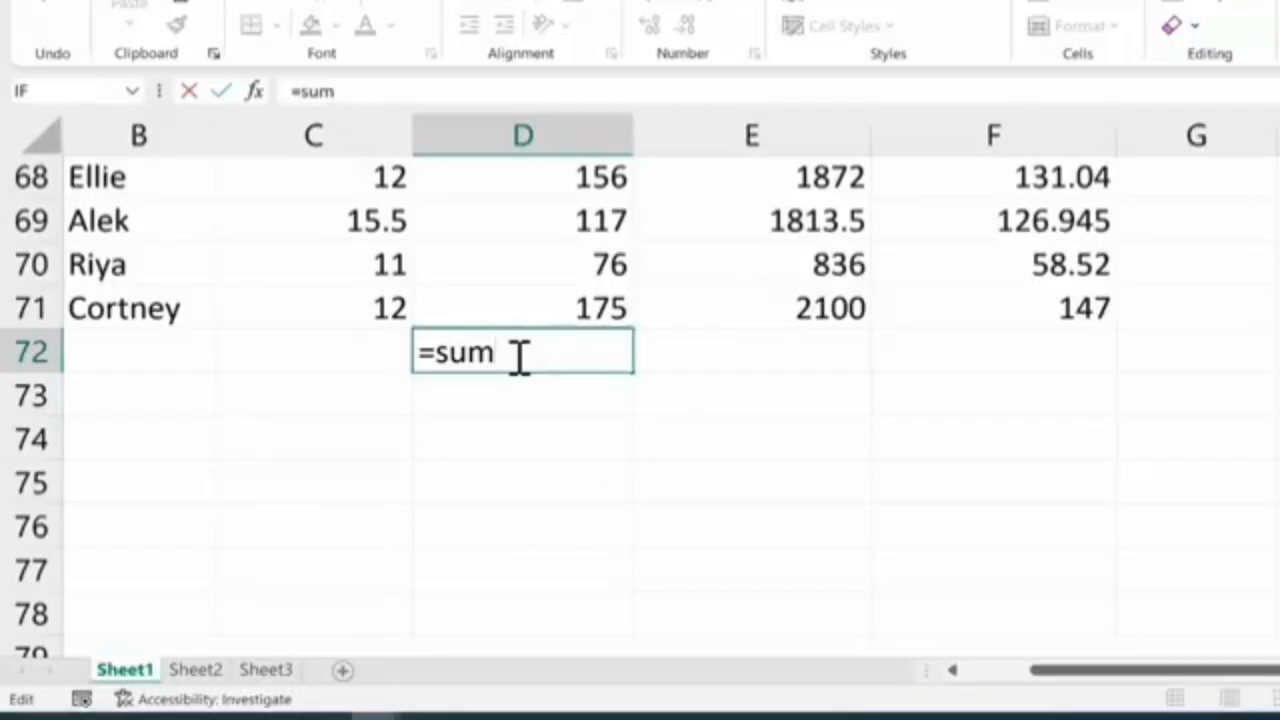
Step: Complete the formula in D72 as =sum(5,6), adding two typed numbers separated by a comma
{"action": "type", "text": "("}
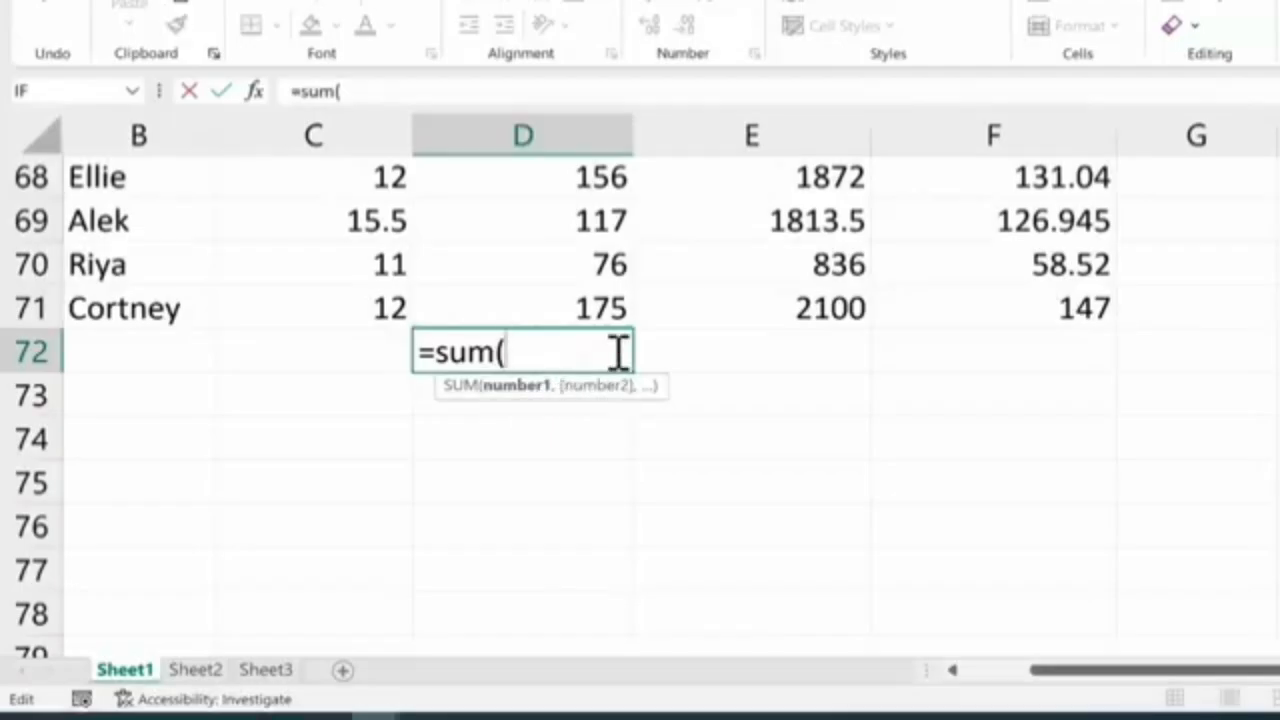
{"action": "type", "text": "5,6"}
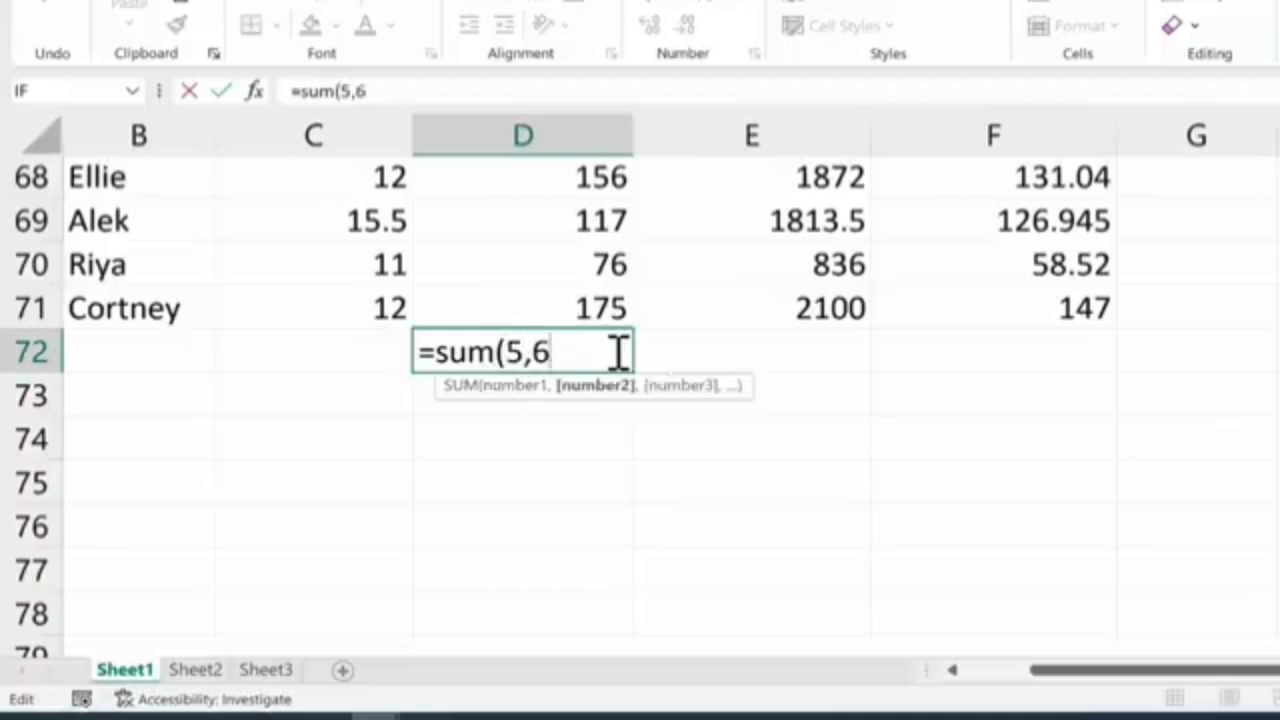
{"action": "type", "text": ")"}
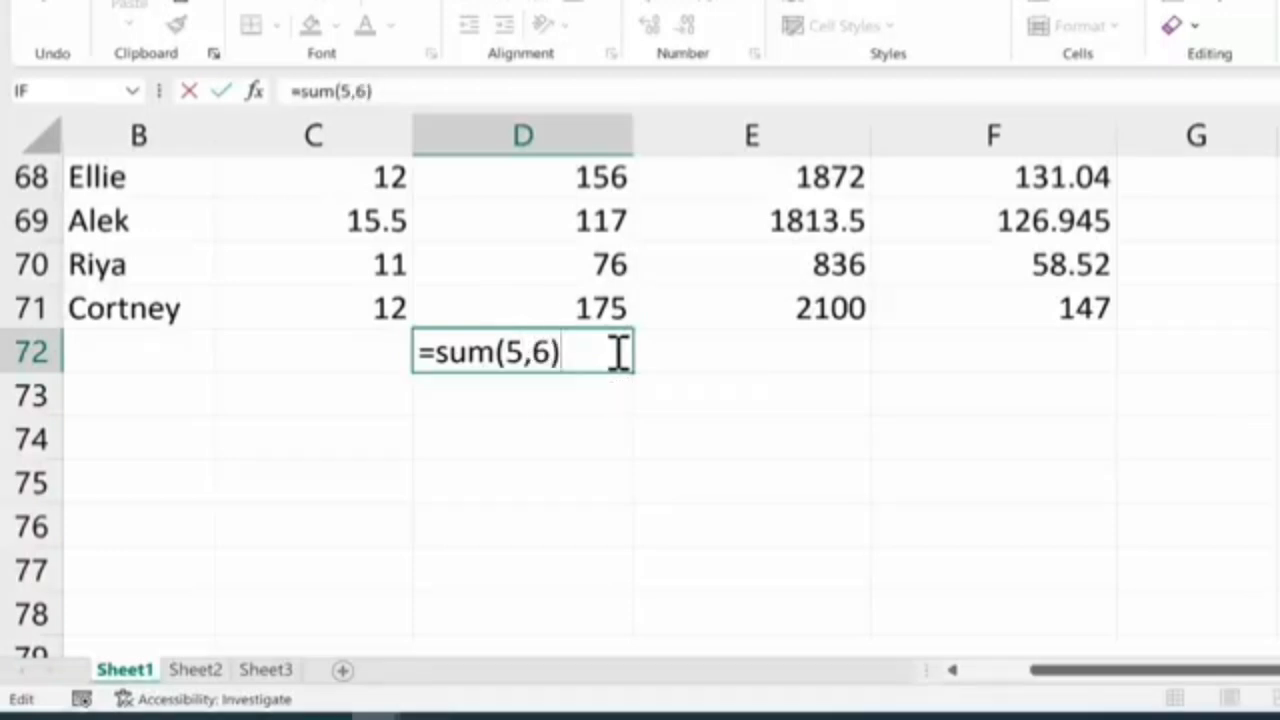
{"action": "key", "text": "Return"}
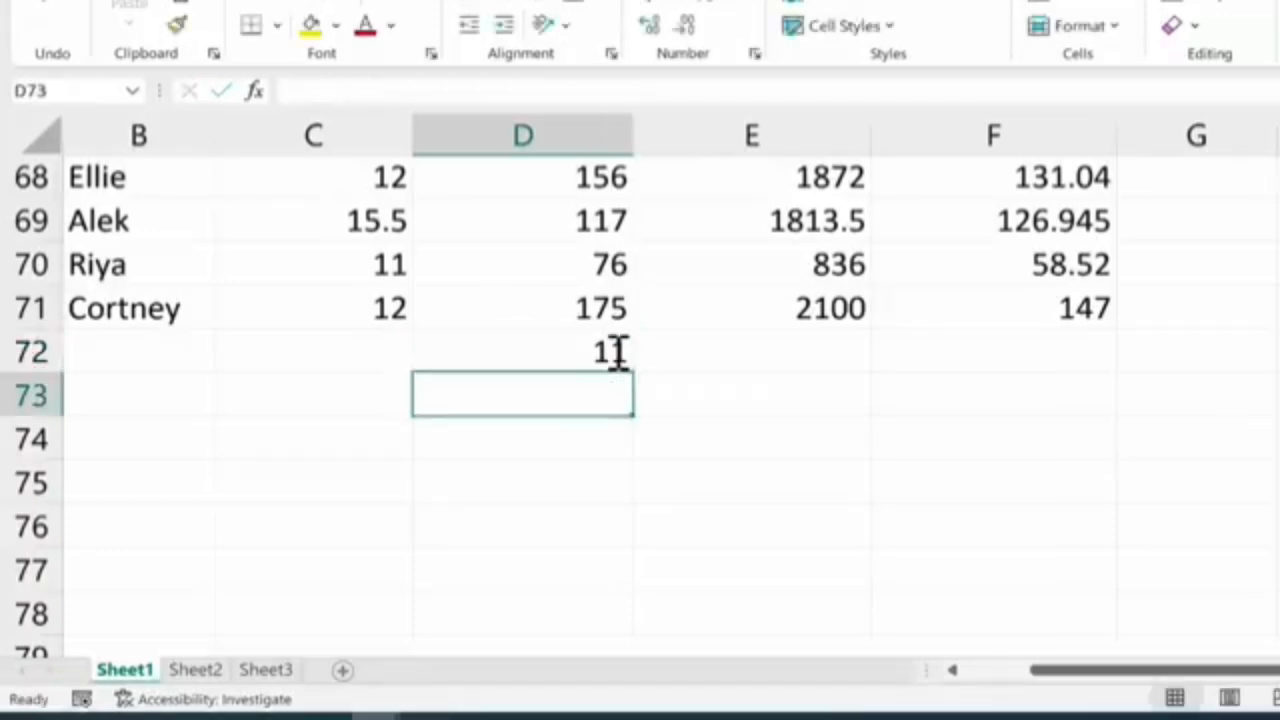
Step: Replace the two numbers in the D72 formula with the Hours Worked range, so that it reads =SUM(D2:D71)
{"action": "double_click", "coordinate": [614, 352]}
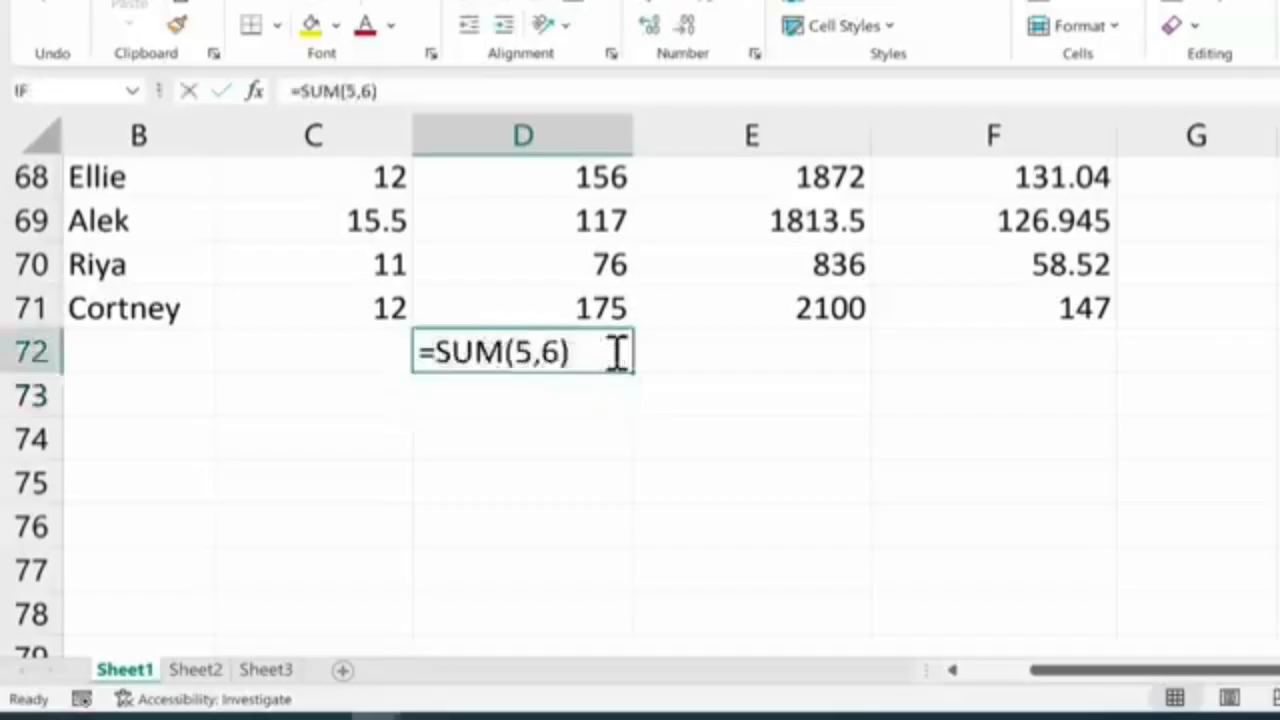
{"action": "left_click_drag", "start_coordinate": [514, 352], "coordinate": [586, 354]}
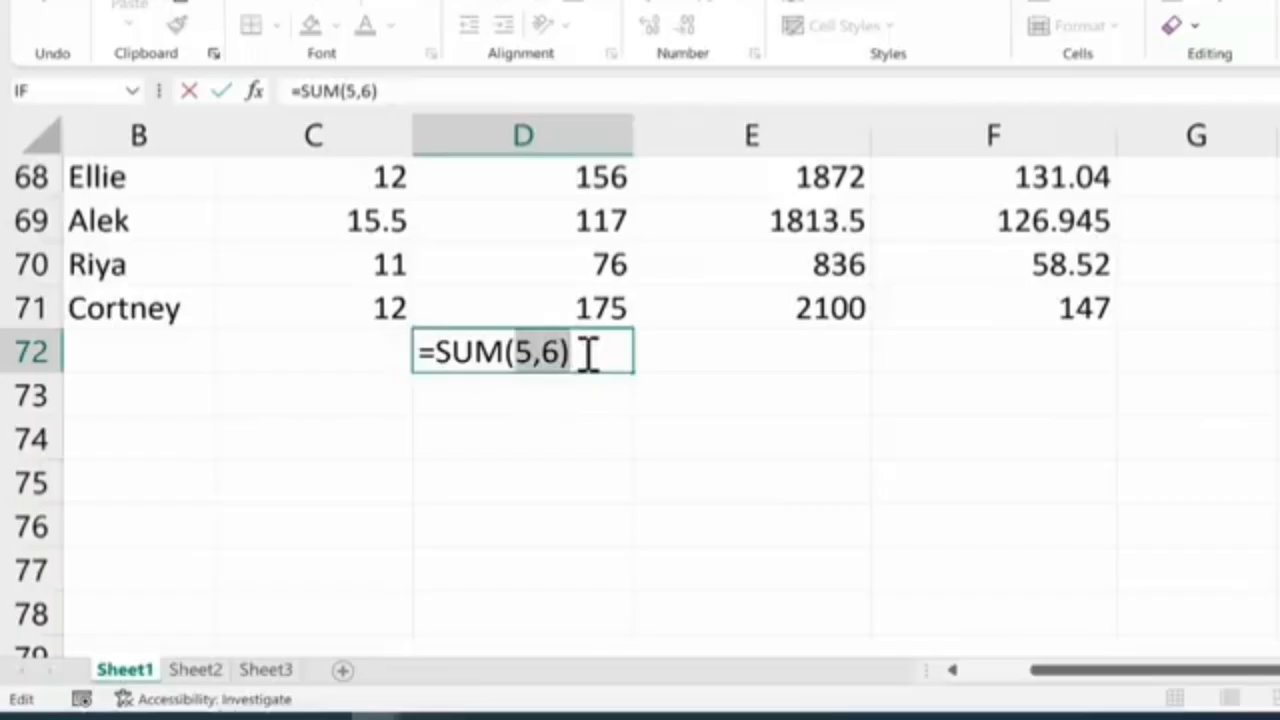
{"action": "left_click", "coordinate": [586, 302]}
{"action": "scroll", "coordinate": [586, 300], "scroll_direction": "up", "scroll_amount": 20}
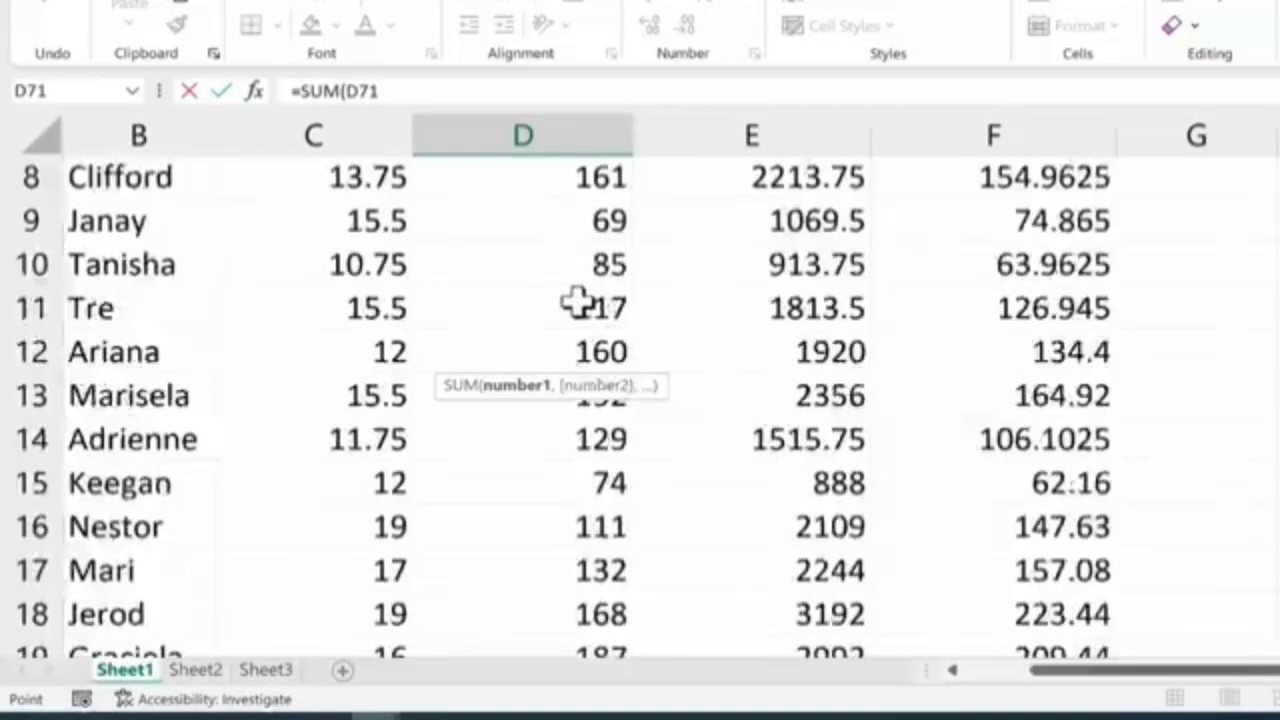
{"action": "scroll", "coordinate": [577, 300], "scroll_direction": "up", "scroll_amount": 3}
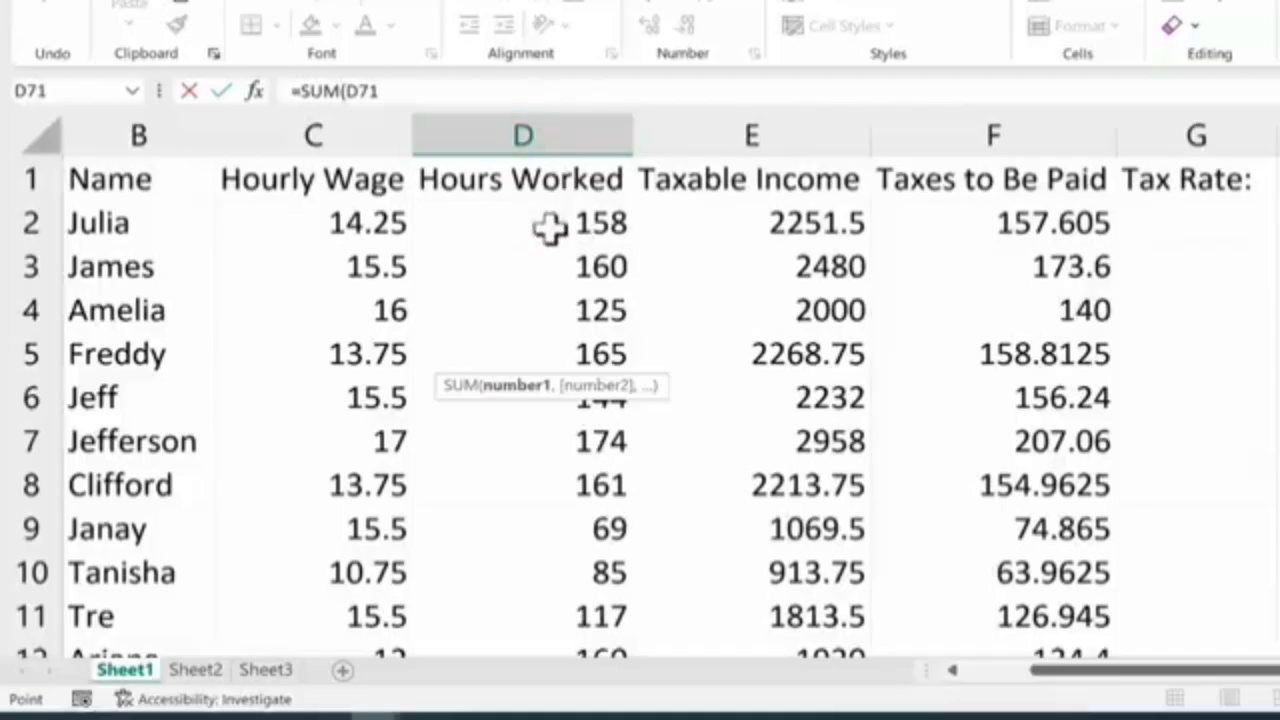
{"action": "scroll", "coordinate": [550, 260], "scroll_direction": "down", "scroll_amount": 18}
{"action": "scroll", "coordinate": [540, 281], "scroll_direction": "down", "scroll_amount": 5}
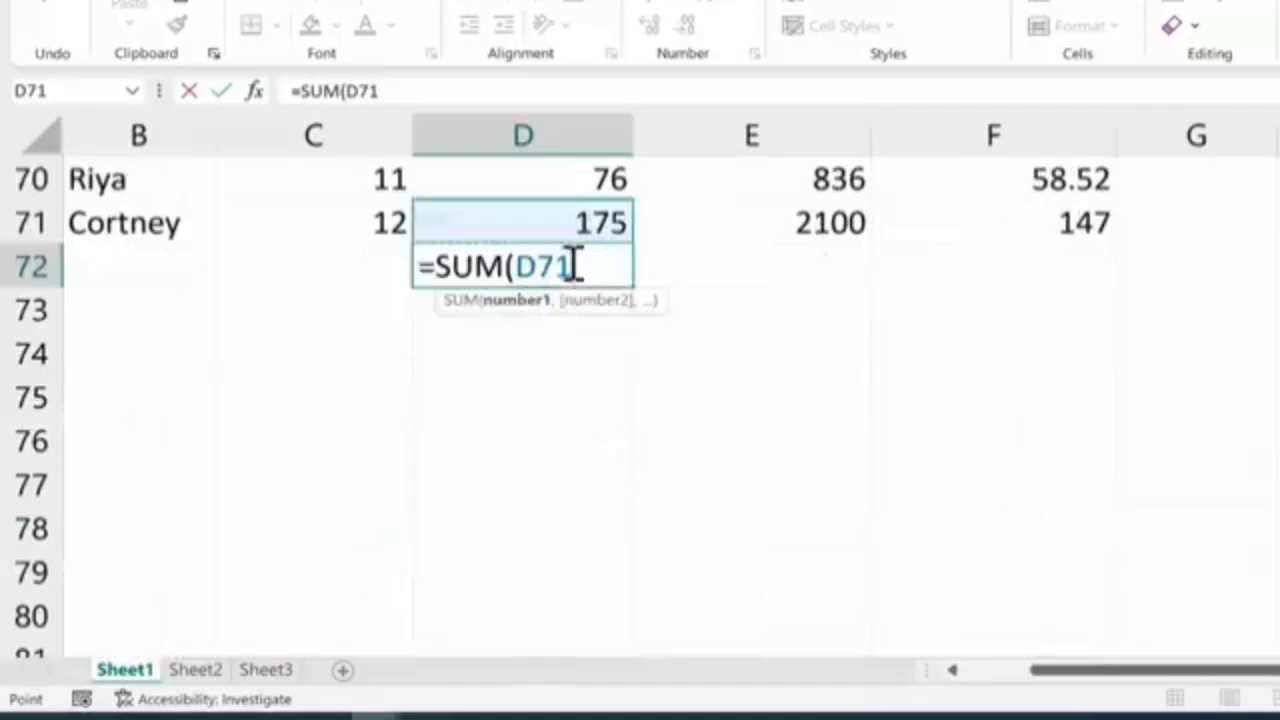
{"action": "left_click_drag", "start_coordinate": [571, 263], "coordinate": [531, 263]}
{"action": "type", "text": "D2:"}
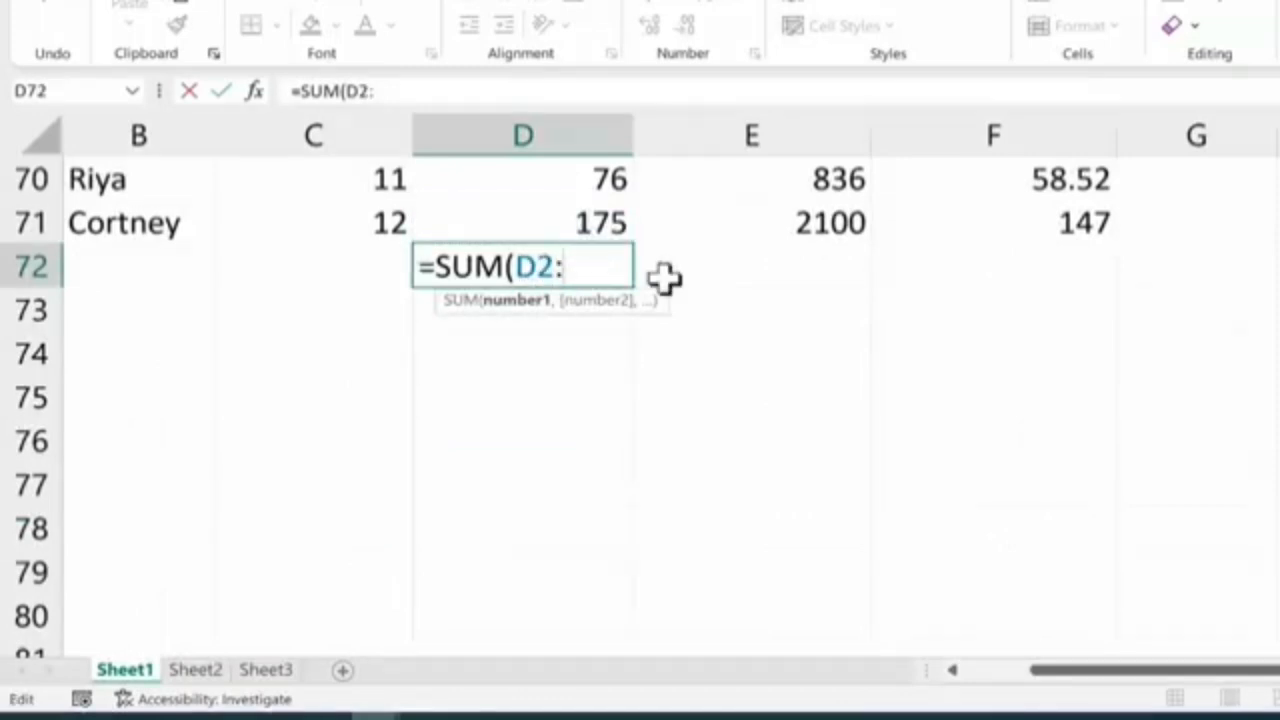
{"action": "type", "text": "d71"}
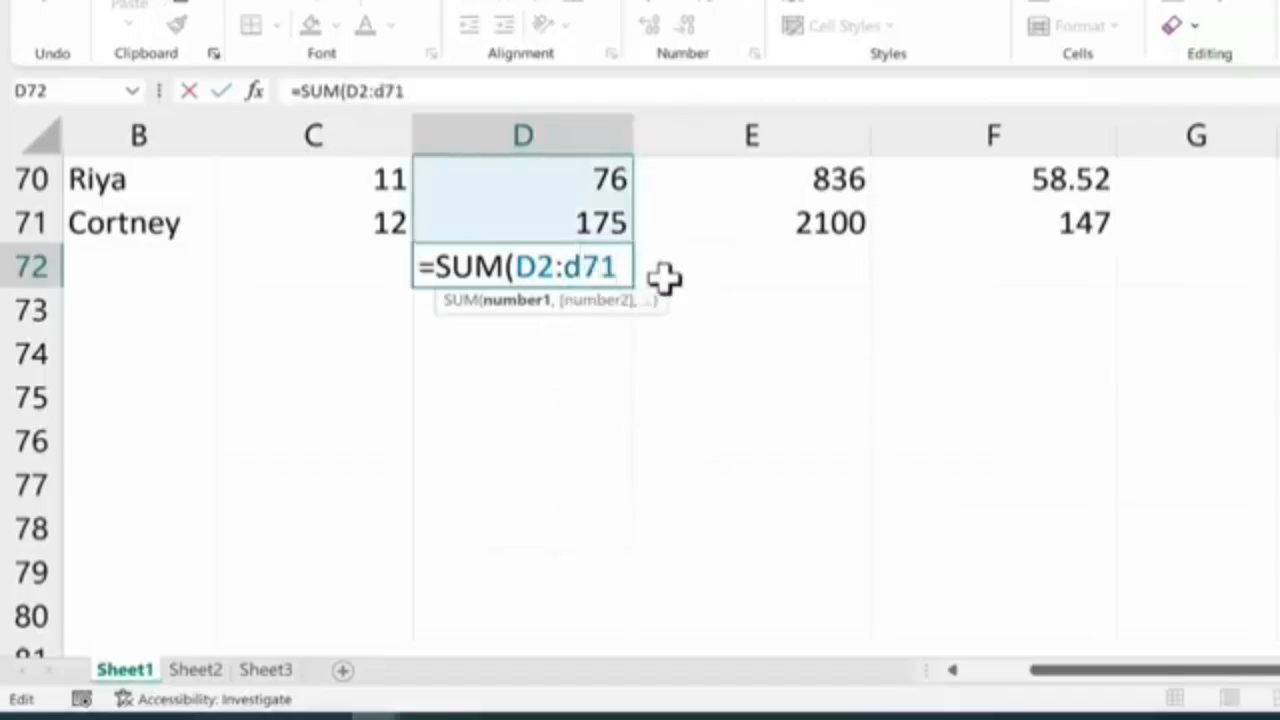
{"action": "type", "text": ")"}
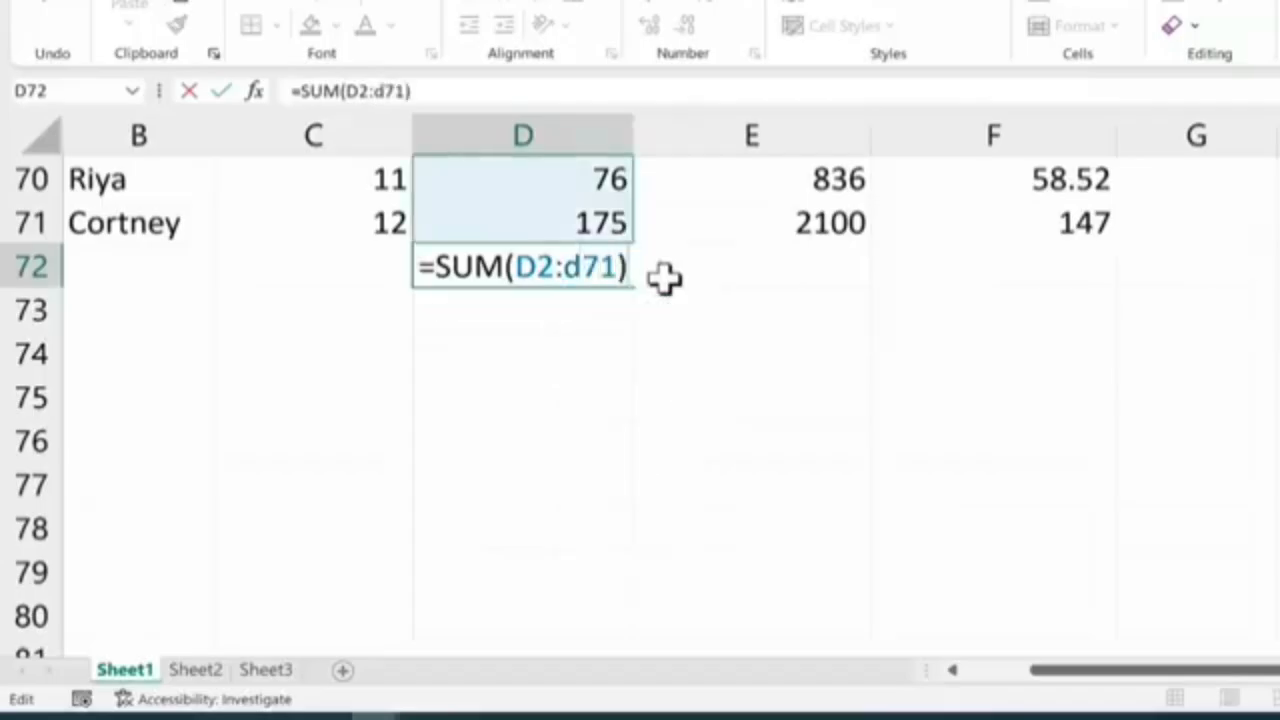
{"action": "key", "text": "Return"}
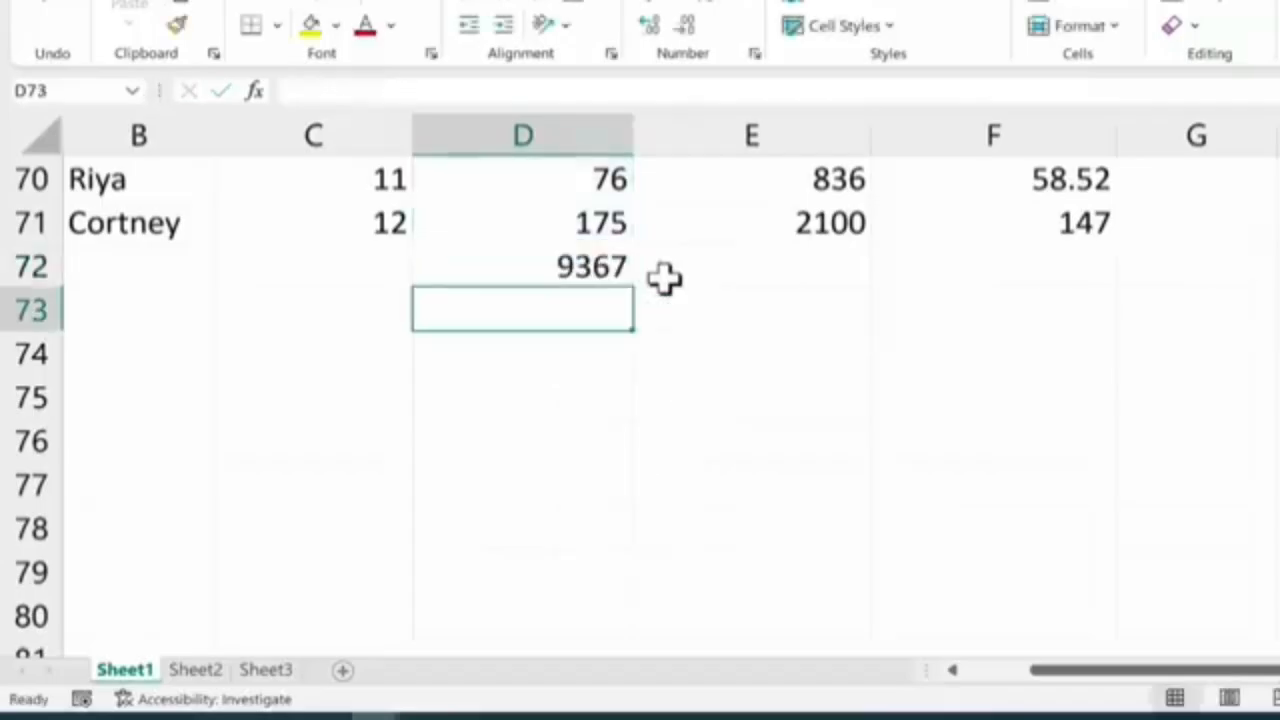
Step: Undo the last formula change in D72 and delete the cell's contents
{"action": "left_click", "coordinate": [607, 265]}
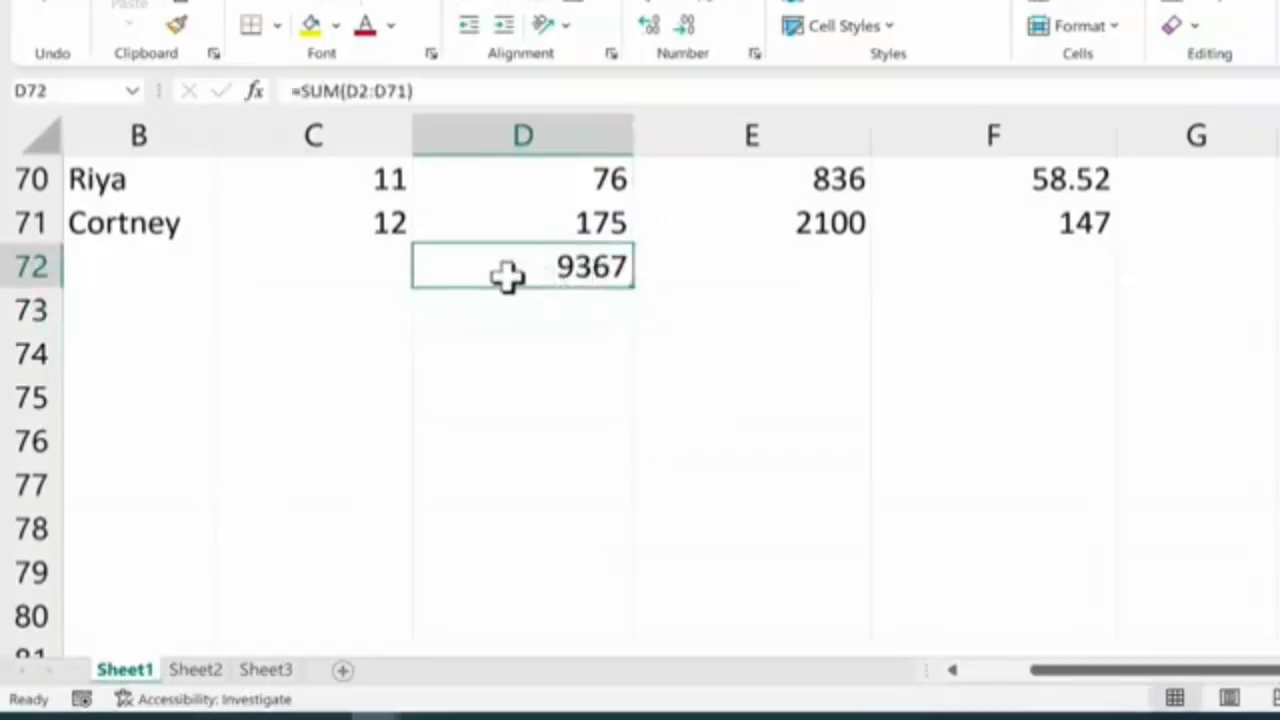
{"action": "key", "text": "Return"}
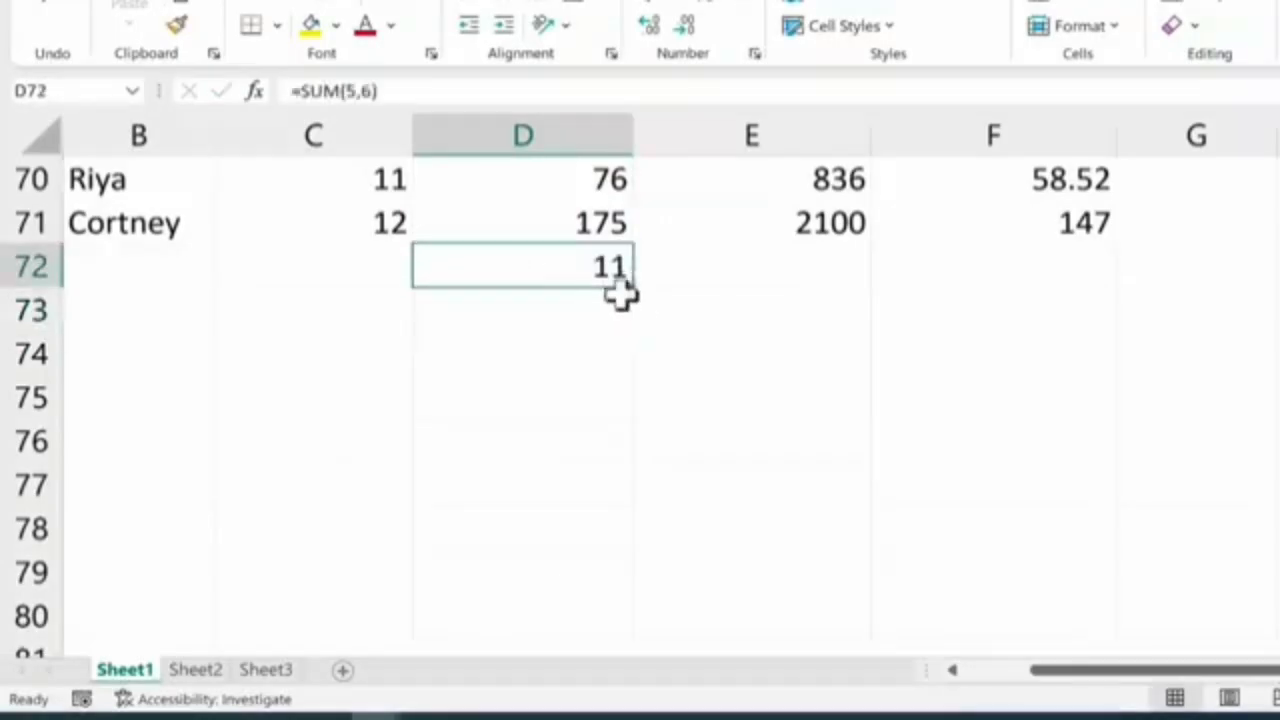
{"action": "key", "text": "Delete"}
Step: Enter a new SUM formula in D72, selecting the Hours Worked cells from D71 up to D2 on the sheet as its range
{"action": "double_click", "coordinate": [607, 275]}
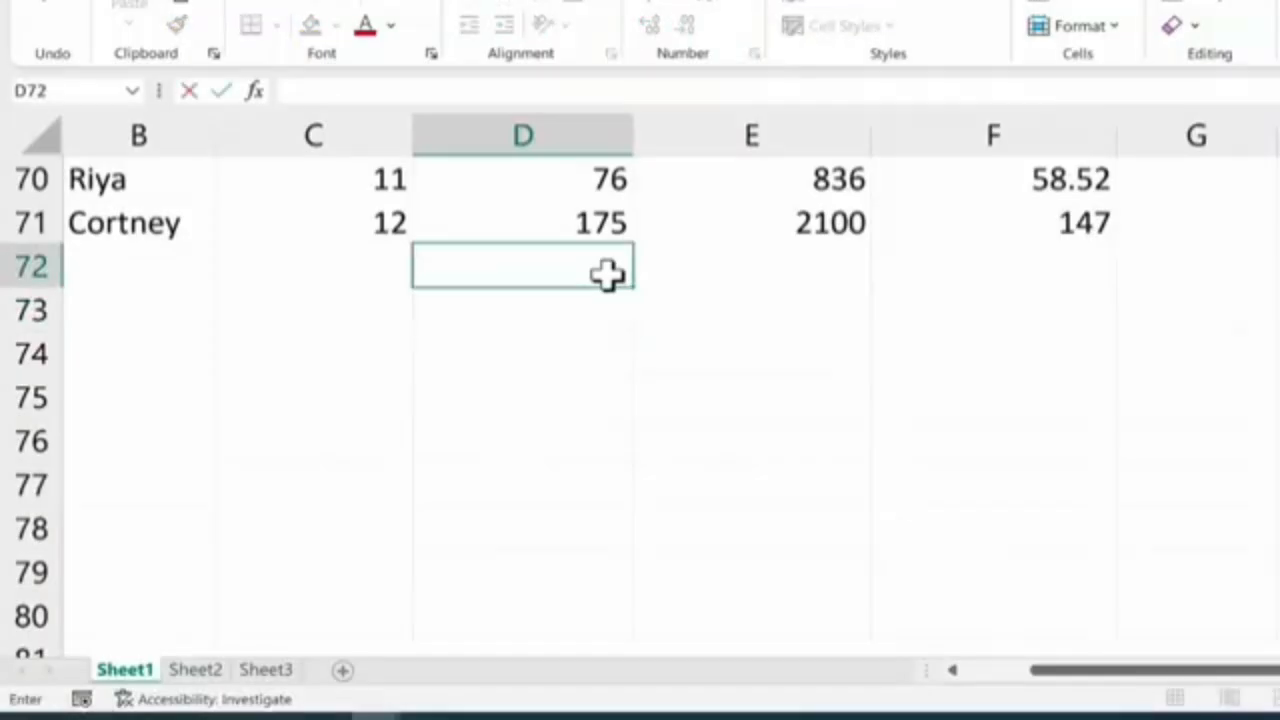
{"action": "type", "text": "=sum"}
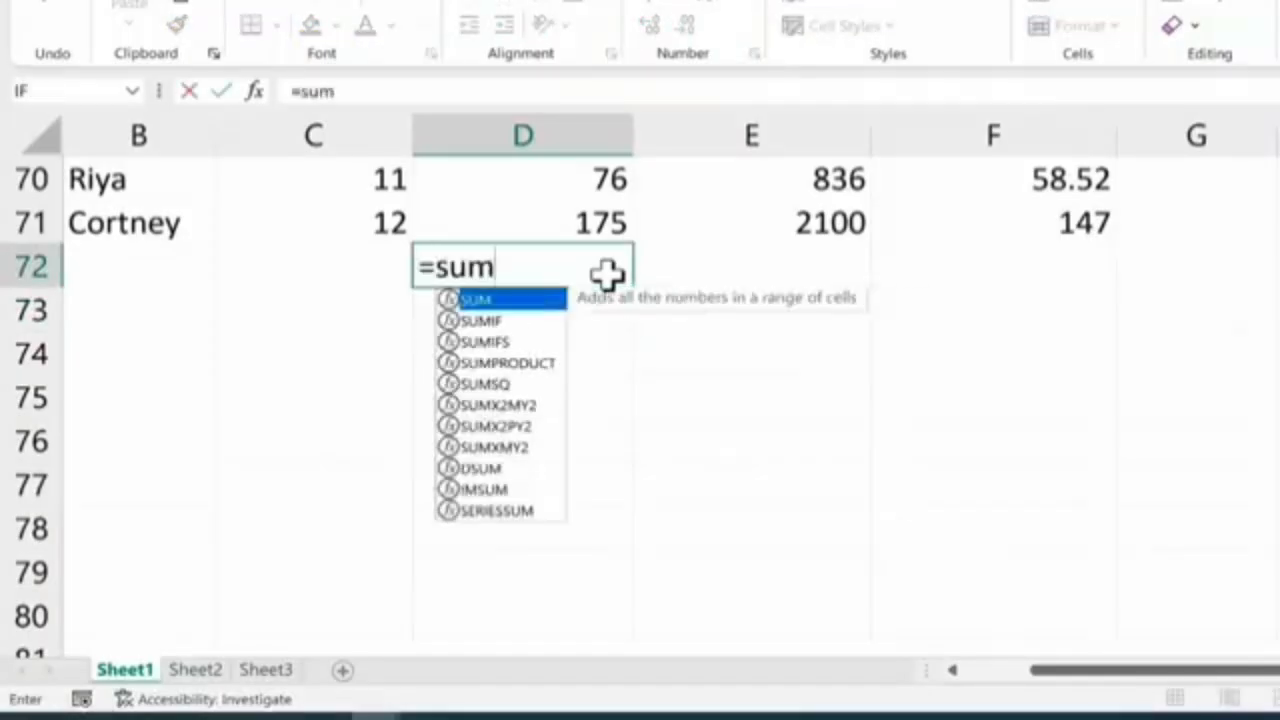
{"action": "type", "text": "("}
{"action": "left_click", "coordinate": [545, 221]}
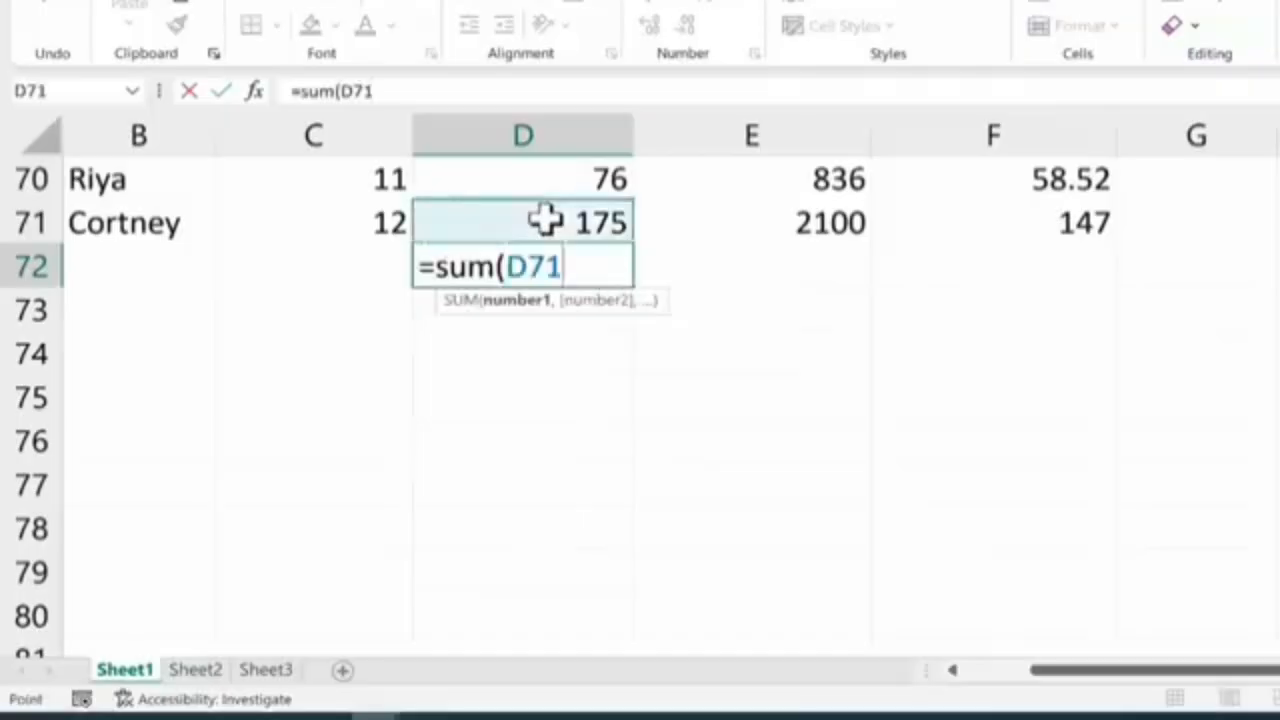
{"action": "left_click_drag", "start_coordinate": [545, 221], "coordinate": [566, 243]}
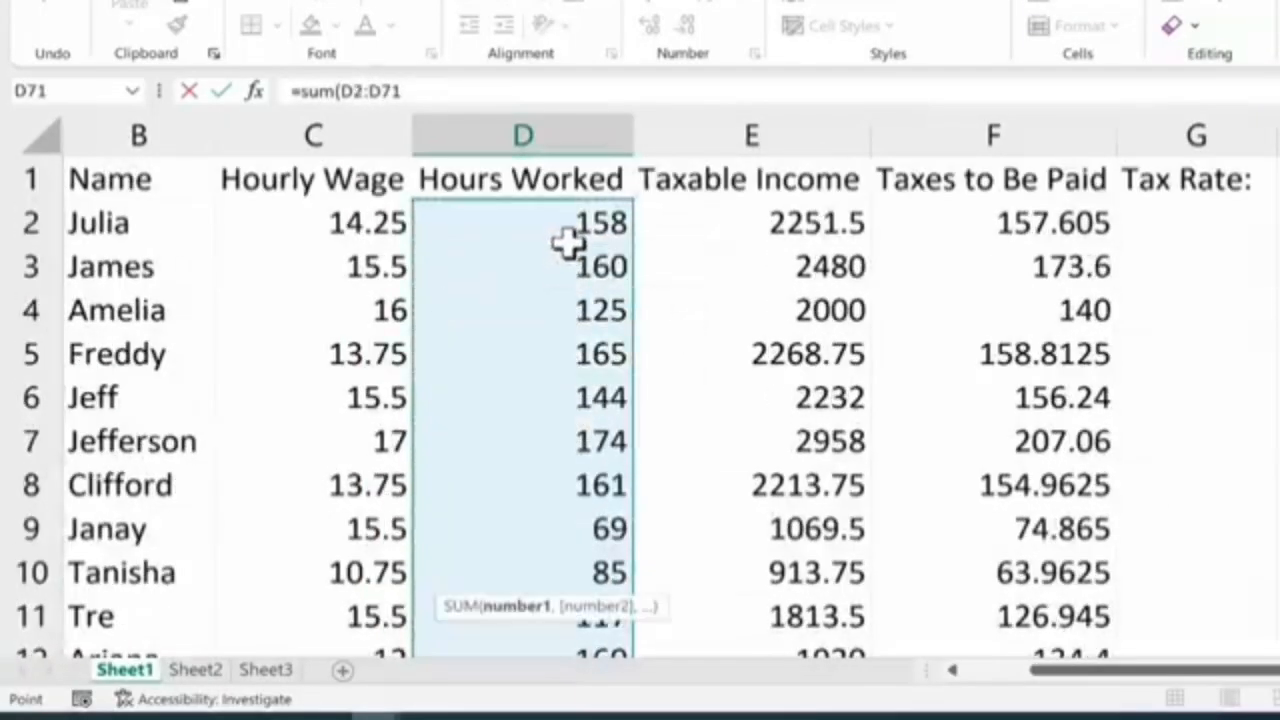
{"action": "scroll", "coordinate": [566, 250], "scroll_direction": "down", "scroll_amount": 18}
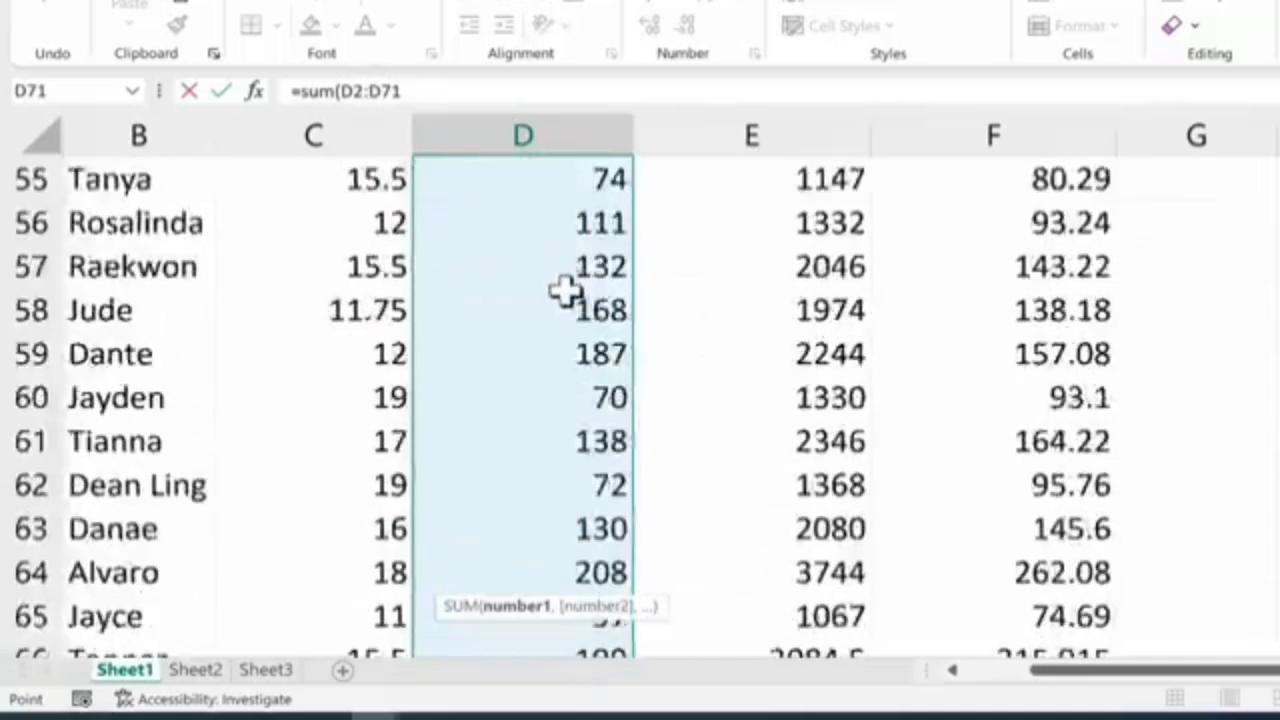
{"action": "scroll", "coordinate": [600, 320], "scroll_direction": "down", "scroll_amount": 4}
{"action": "scroll", "coordinate": [617, 329], "scroll_direction": "up", "scroll_amount": 2}
{"action": "scroll", "coordinate": [614, 331], "scroll_direction": "down", "scroll_amount": 3}
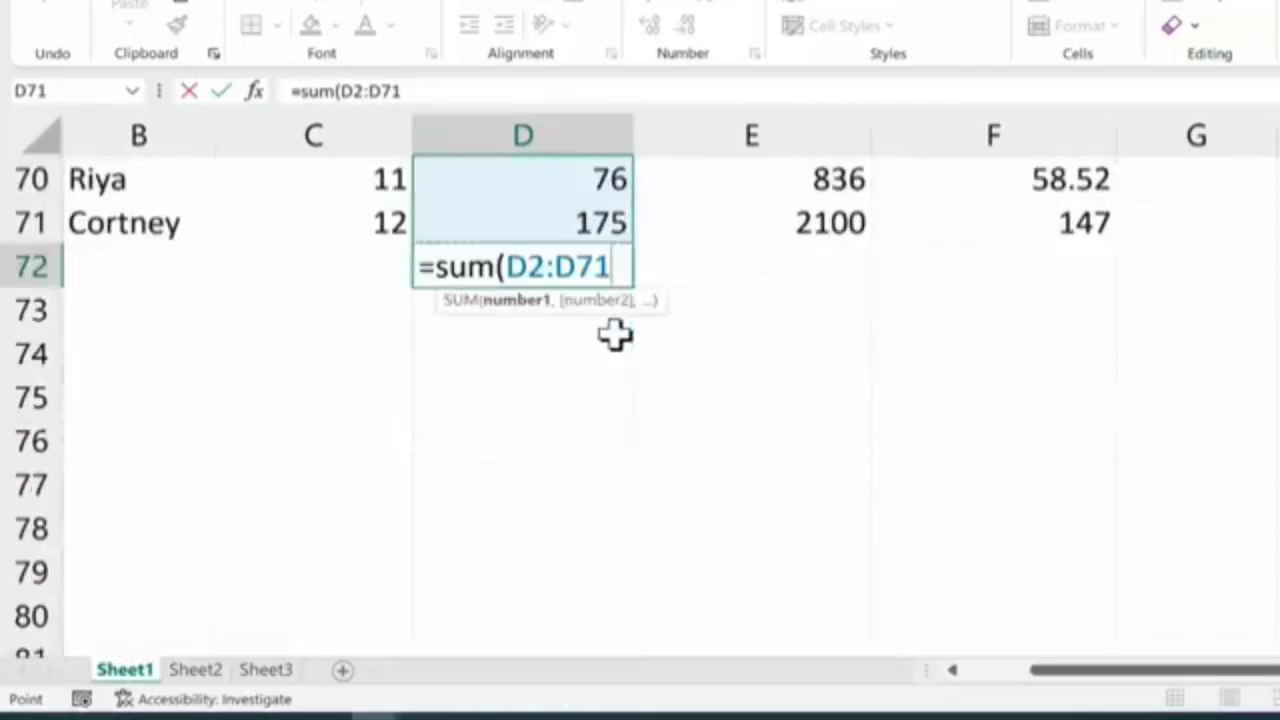
{"action": "key", "text": "Return"}
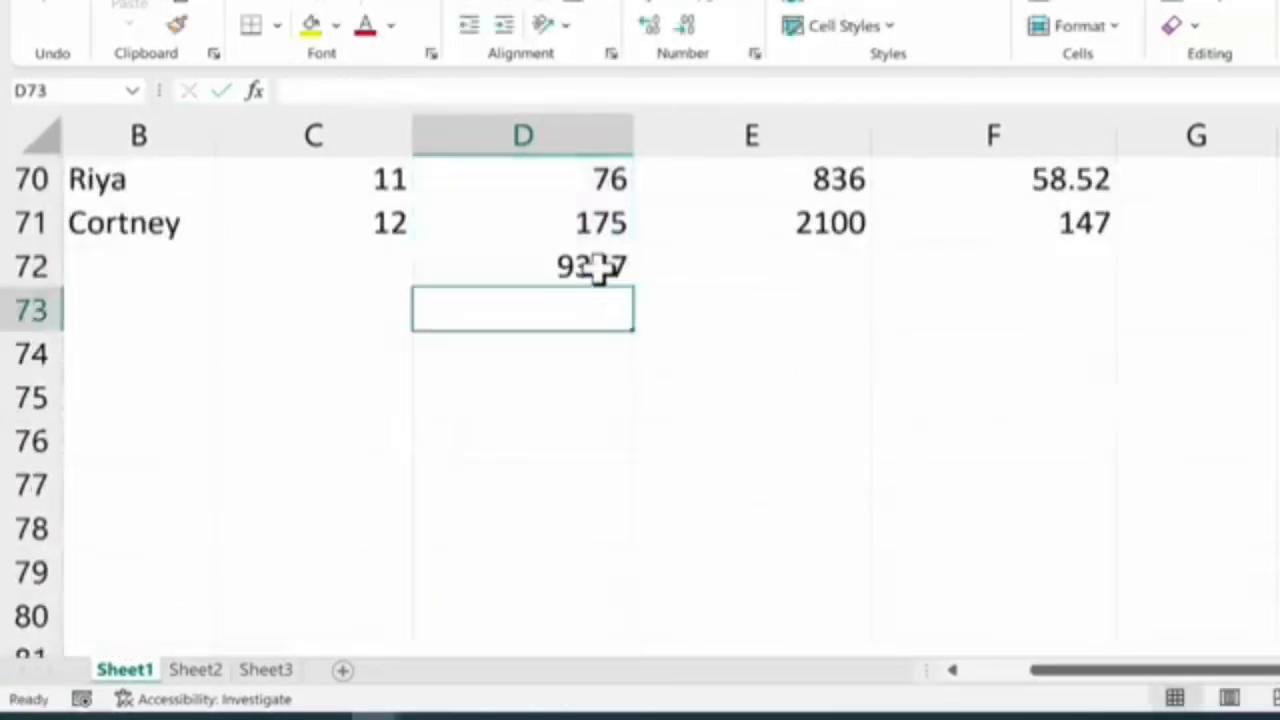
Step: Clear the SUM formula from cell D72 below the Hours Worked values
{"action": "left_click", "coordinate": [597, 266]}
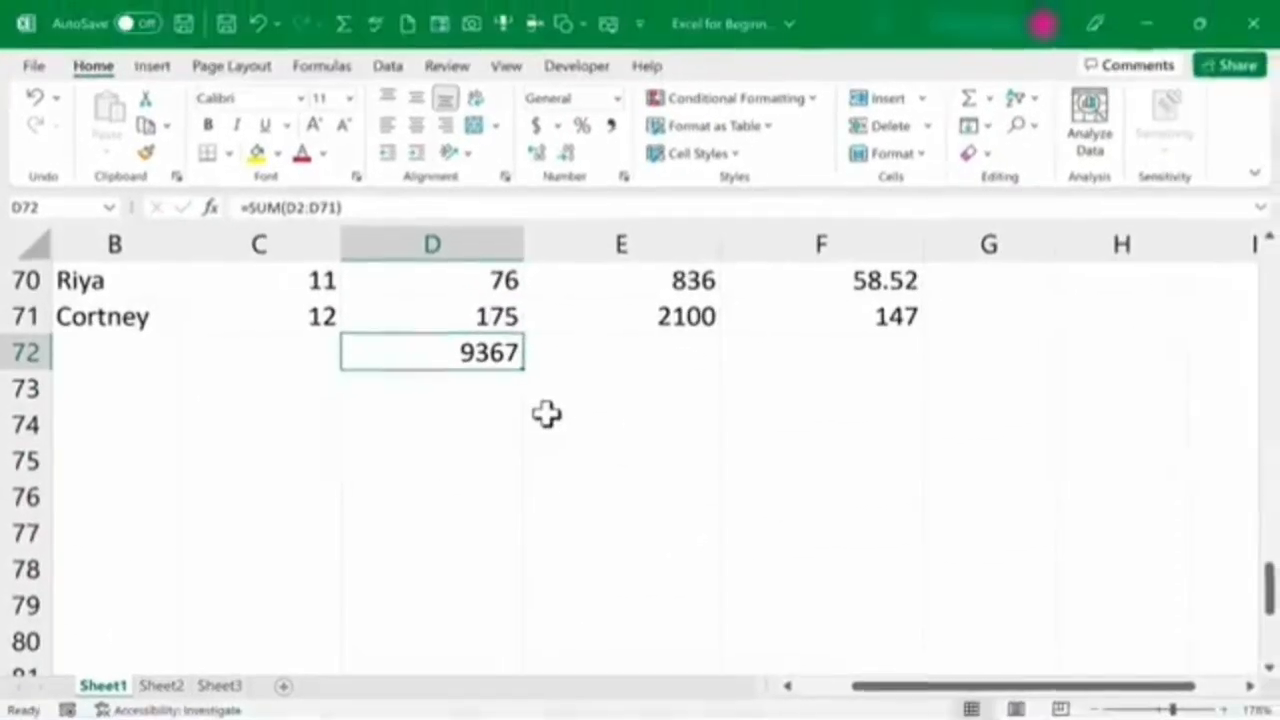
{"action": "key", "text": "BackSpace"}
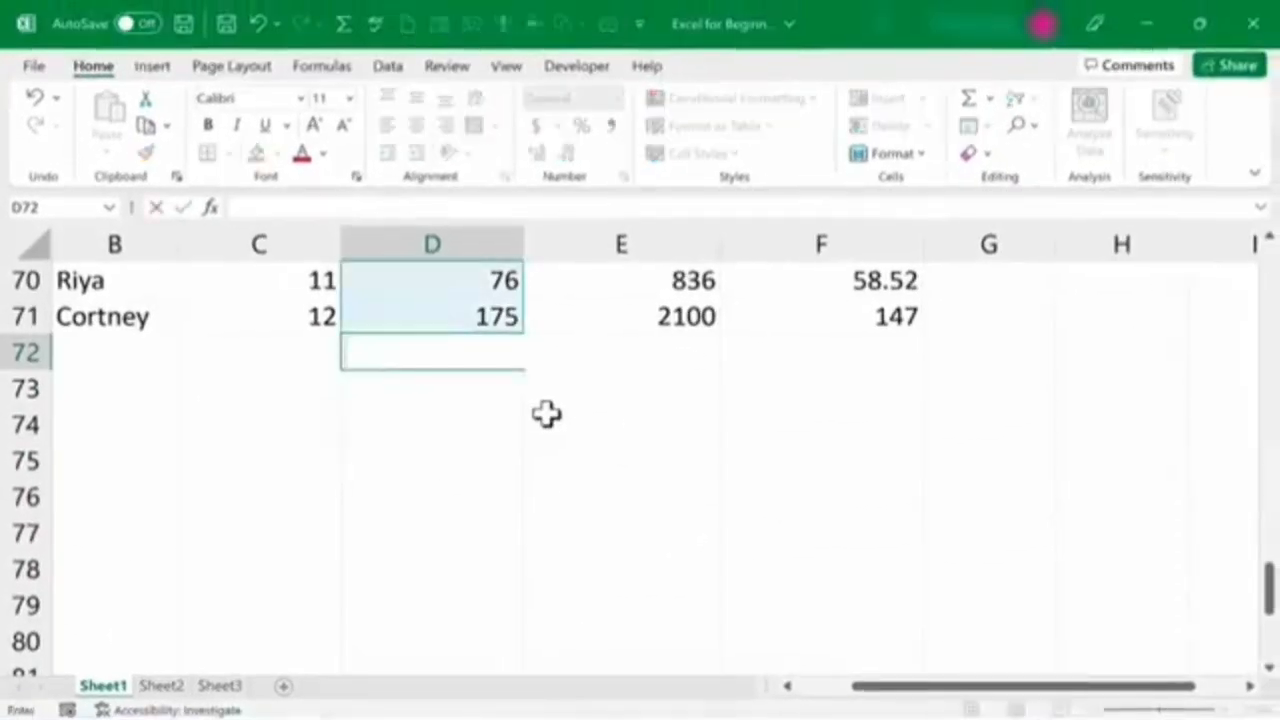
{"action": "key", "text": "Return"}
{"action": "left_click", "coordinate": [471, 351]}
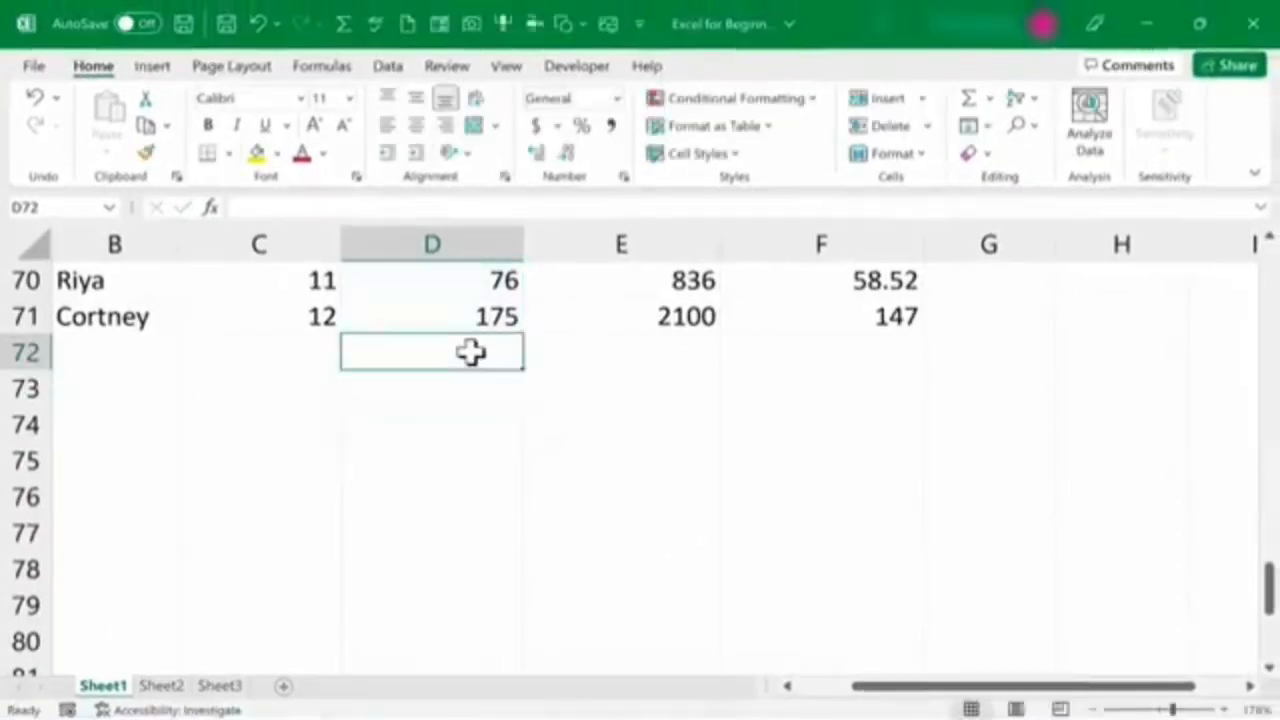
{"action": "left_click", "coordinate": [497, 414]}
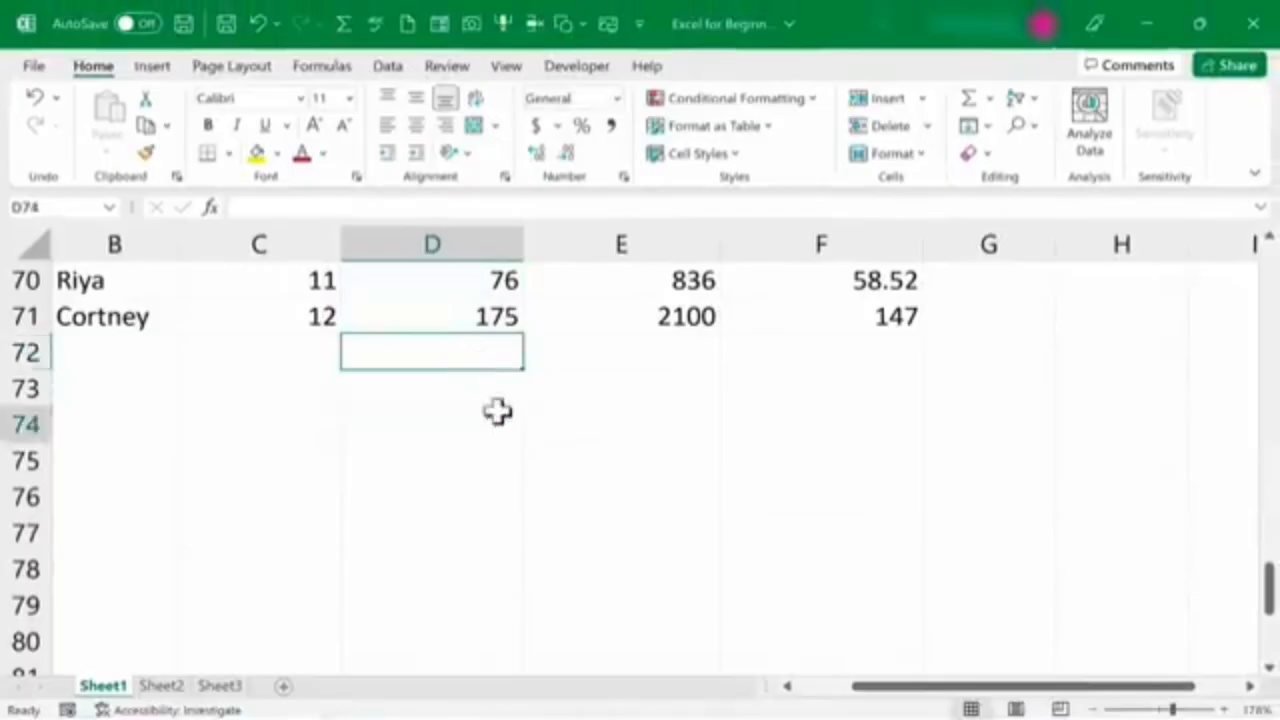
Step: Total the Hours Worked column in D72 with AutoSum, accepting the proposed range D2:D71
{"action": "left_click", "coordinate": [486, 357]}
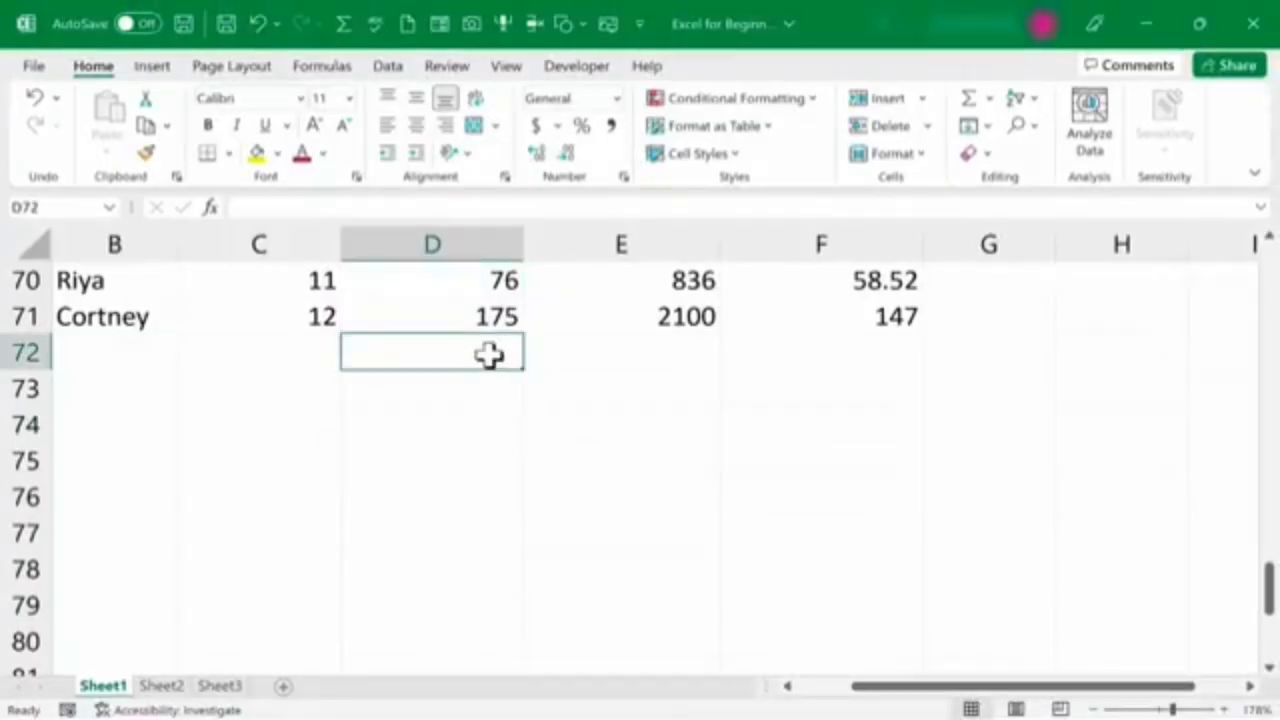
{"action": "scroll", "coordinate": [557, 378], "scroll_direction": "up", "scroll_amount": 20}
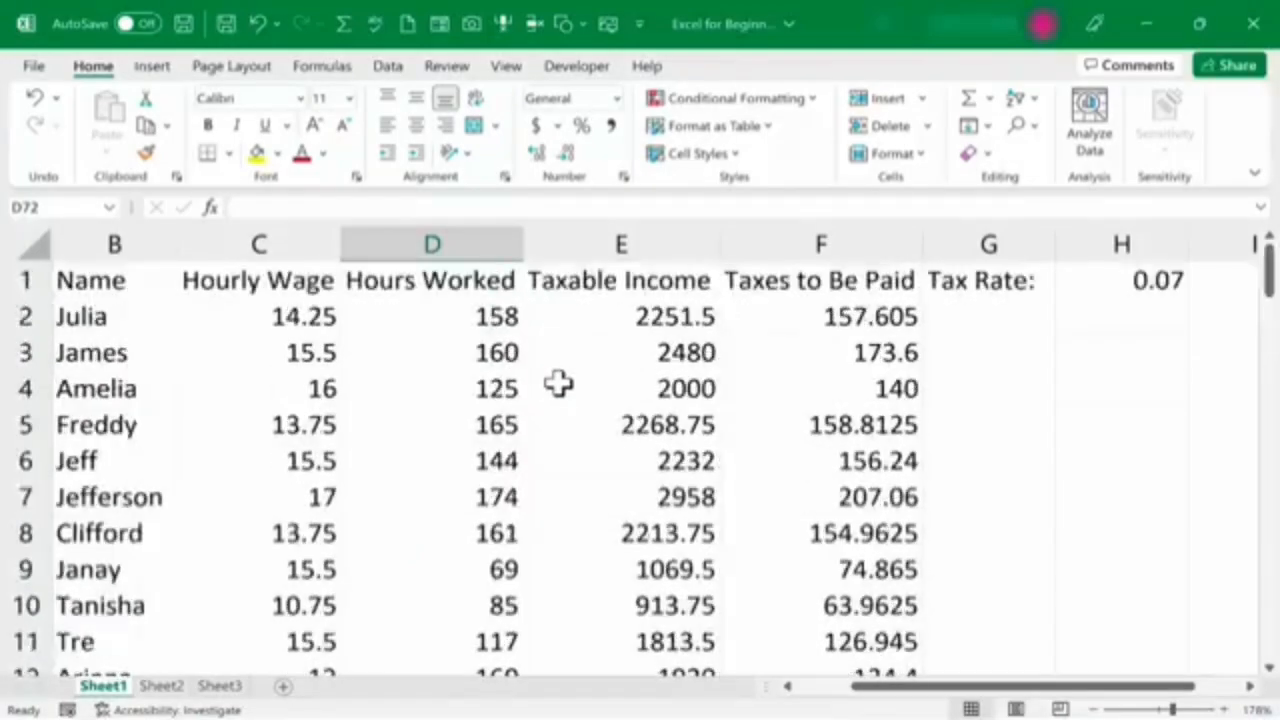
{"action": "key", "text": "ctrl+BackSpace"}
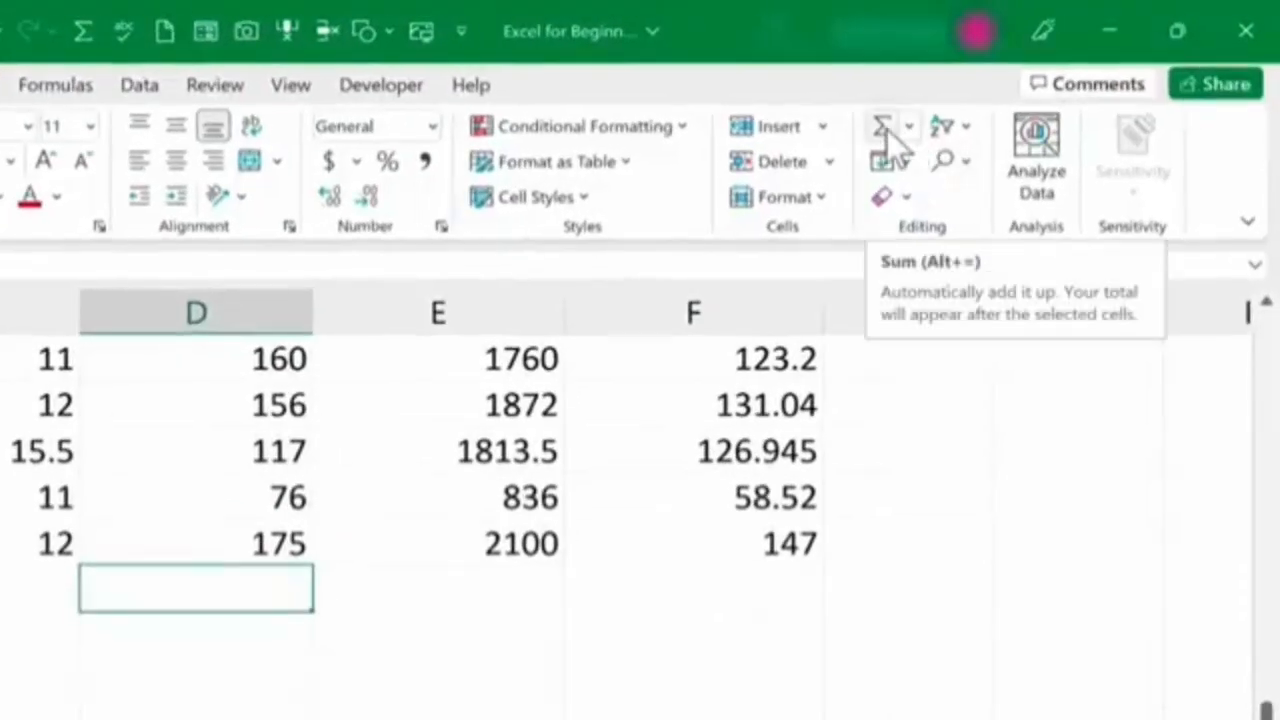
{"action": "left_click", "coordinate": [881, 125]}
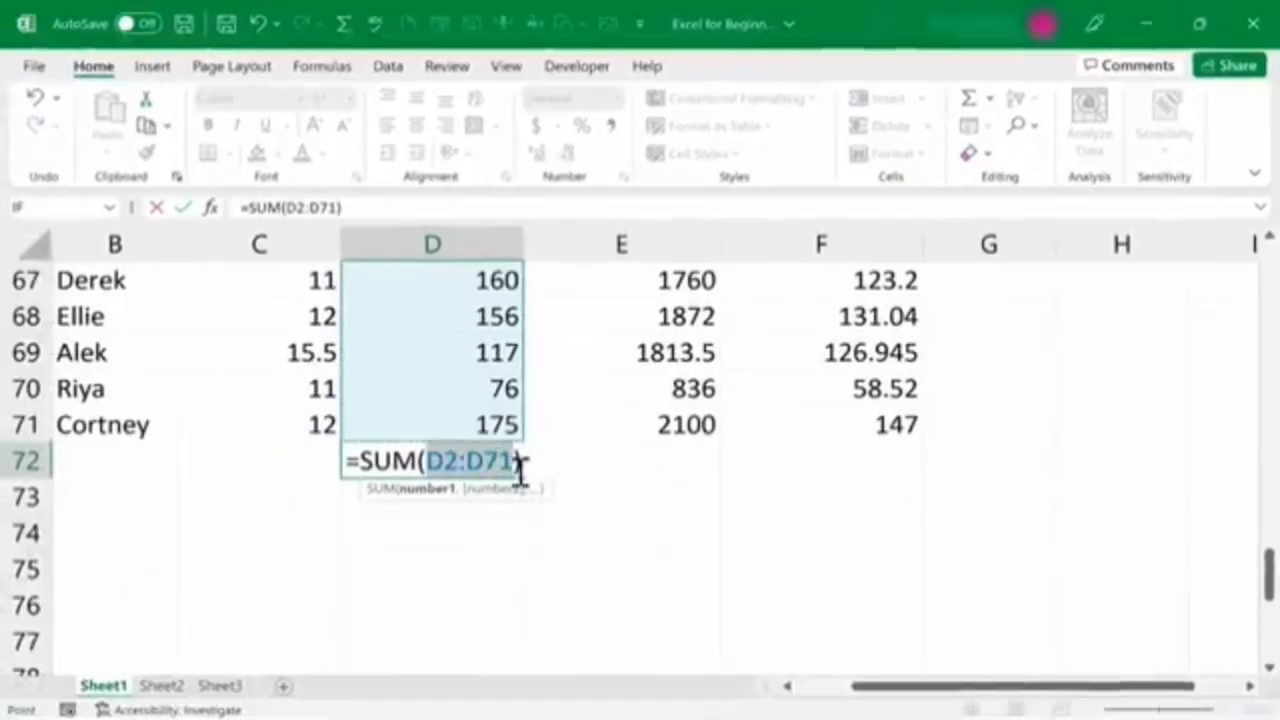
{"action": "key", "text": "Return"}
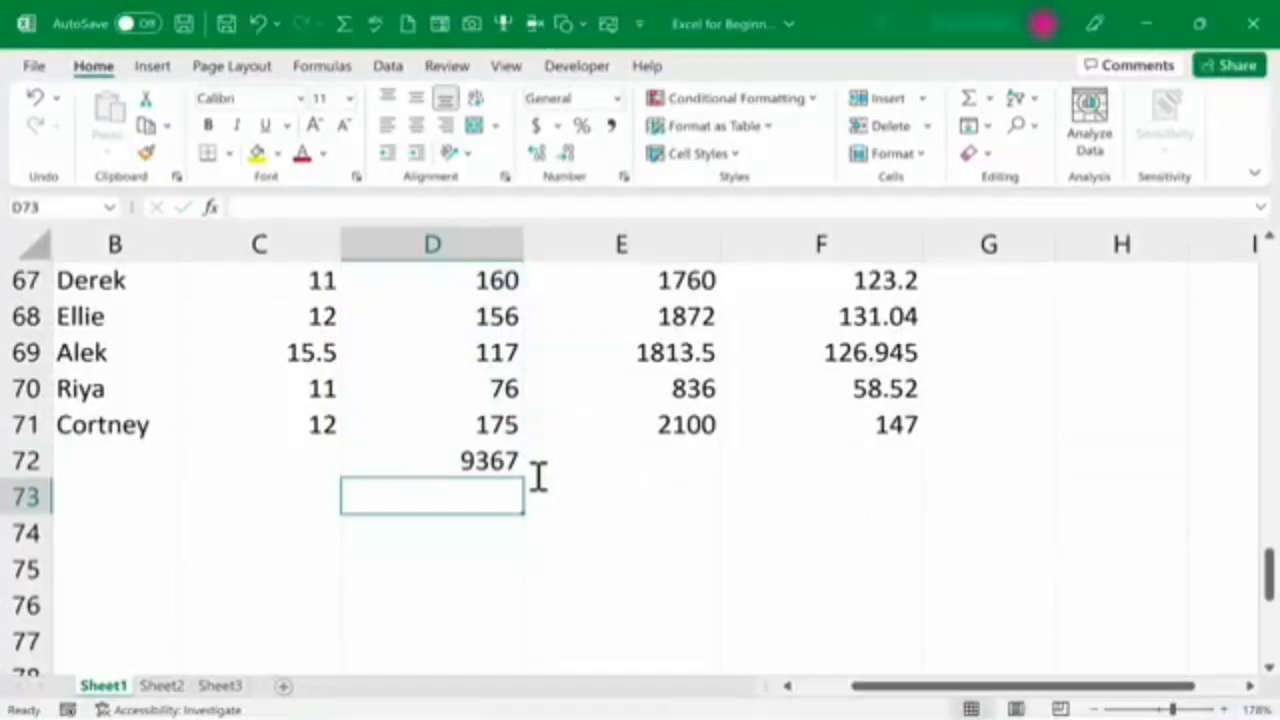
Step: Enter the label Totals: in cell C72, beside the Hours Worked total
{"action": "left_click", "coordinate": [271, 456]}
{"action": "type", "text": "Tota"}
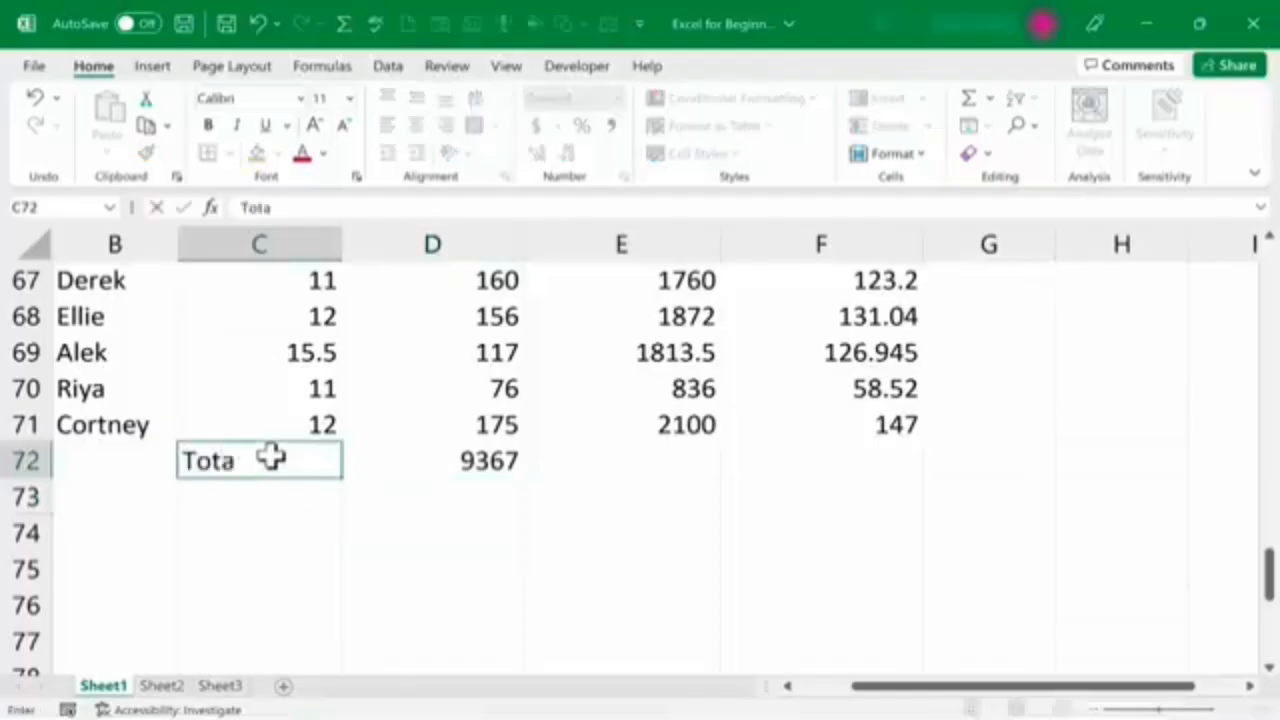
{"action": "type", "text": "ls:"}
{"action": "key", "text": "Return"}
{"action": "key", "text": "Return"}
Step: Make the Totals: label in C72 bold and right-align it
{"action": "left_click", "coordinate": [271, 456]}
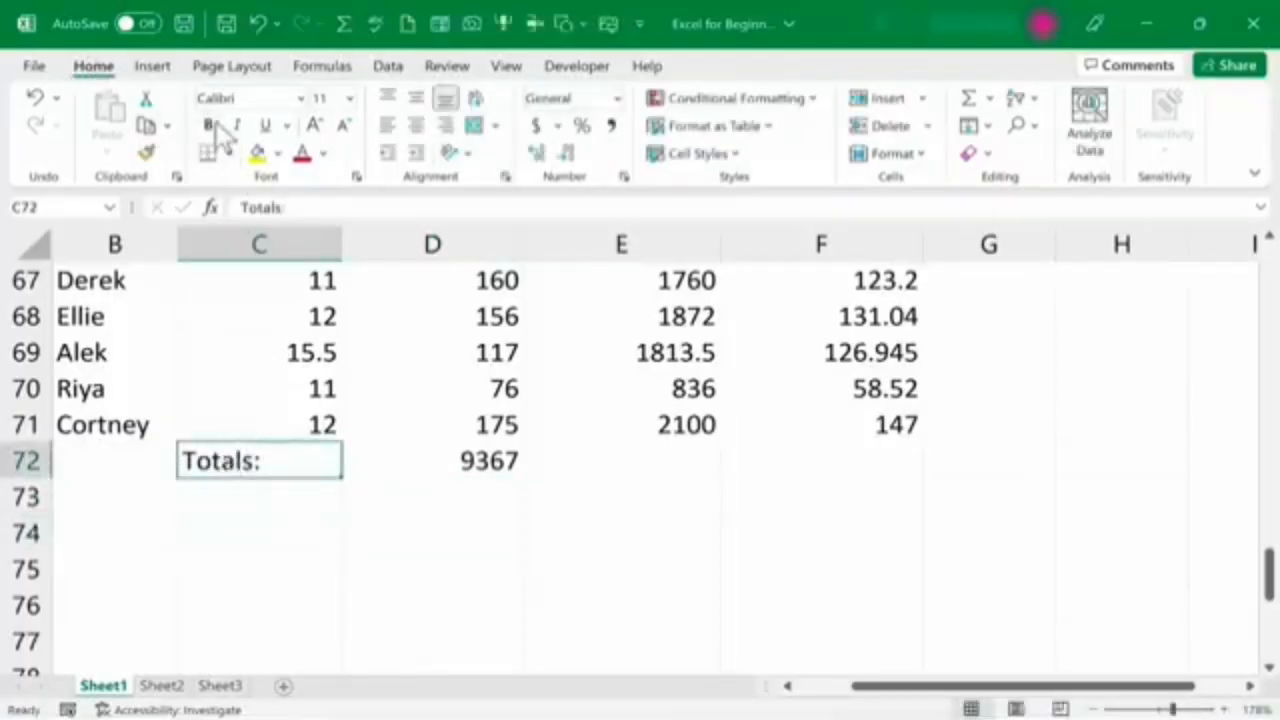
{"action": "left_click", "coordinate": [210, 125]}
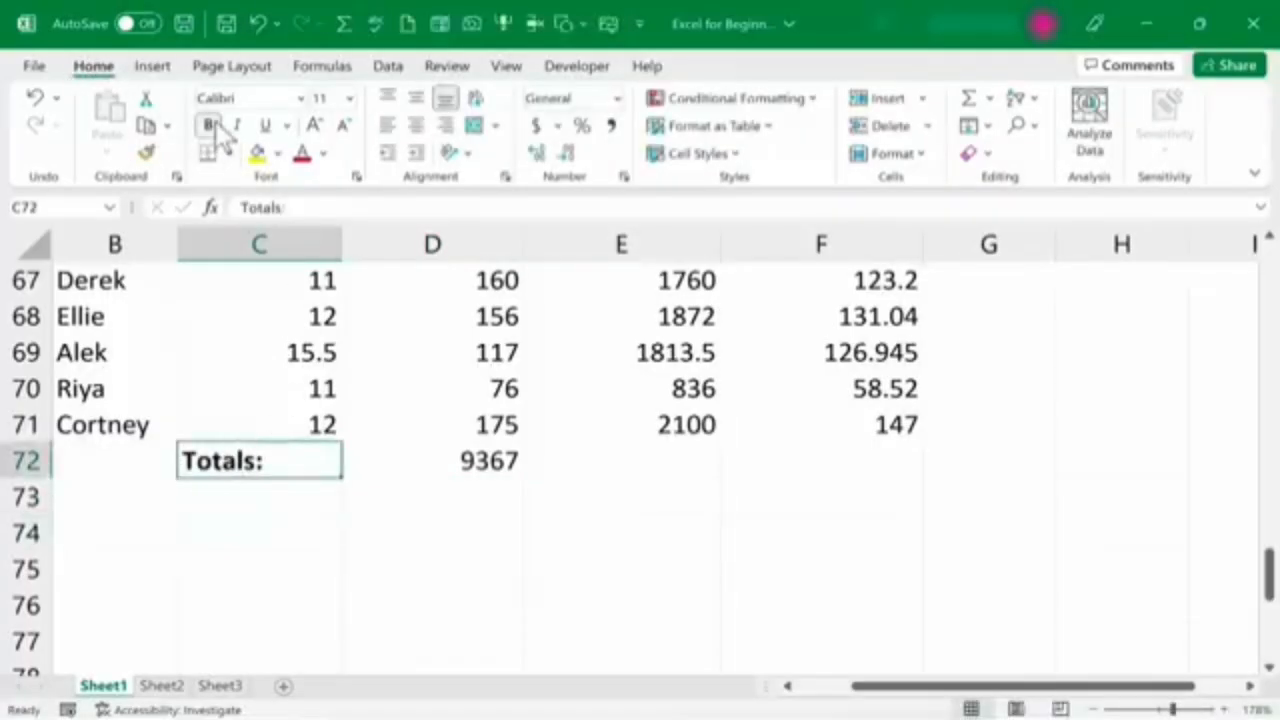
{"action": "left_click", "coordinate": [453, 124]}
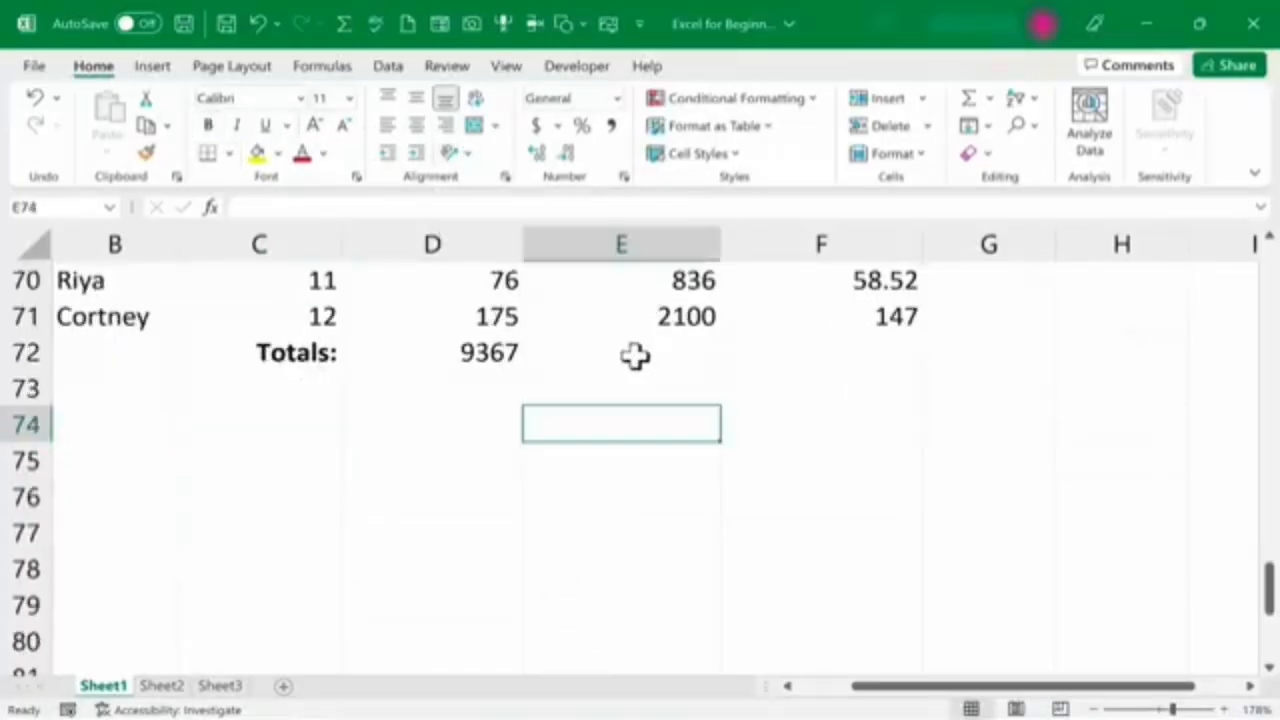
Step: Fill the SUM formula from D72 across to E72 to total the Taxable Income column
{"action": "left_click", "coordinate": [636, 356]}
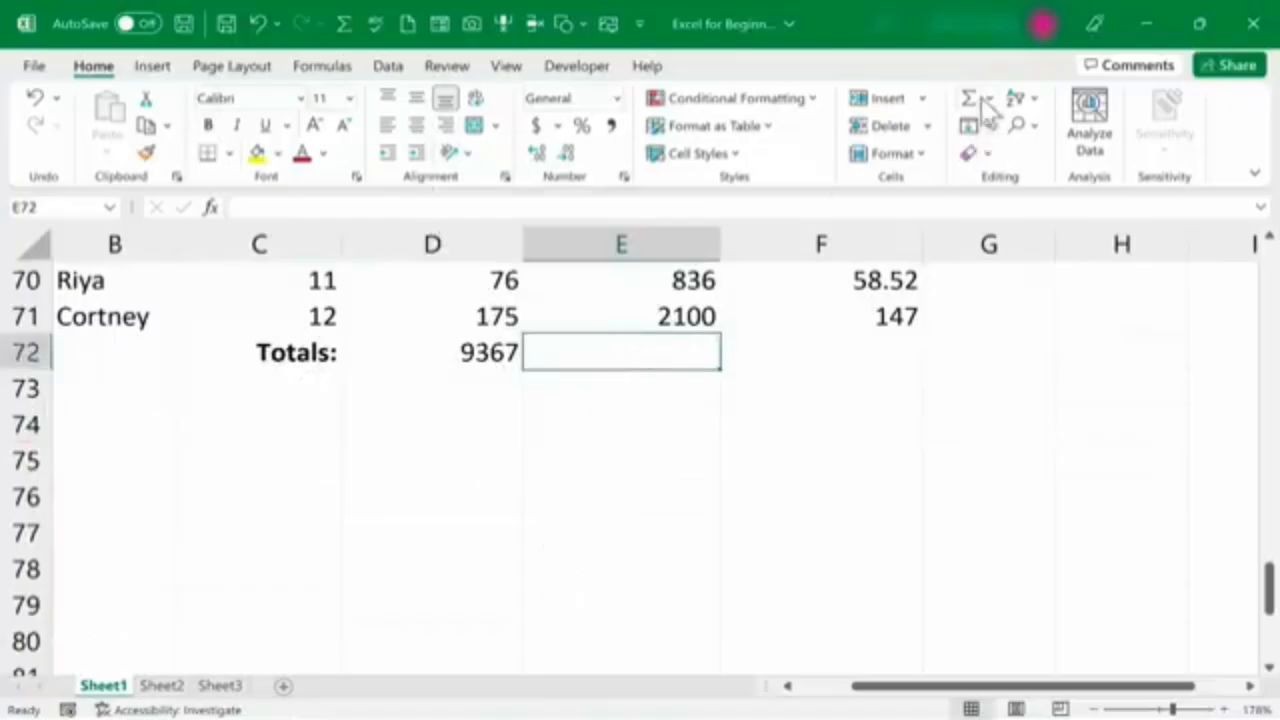
{"action": "scroll", "coordinate": [689, 408], "scroll_direction": "up", "scroll_amount": 2}
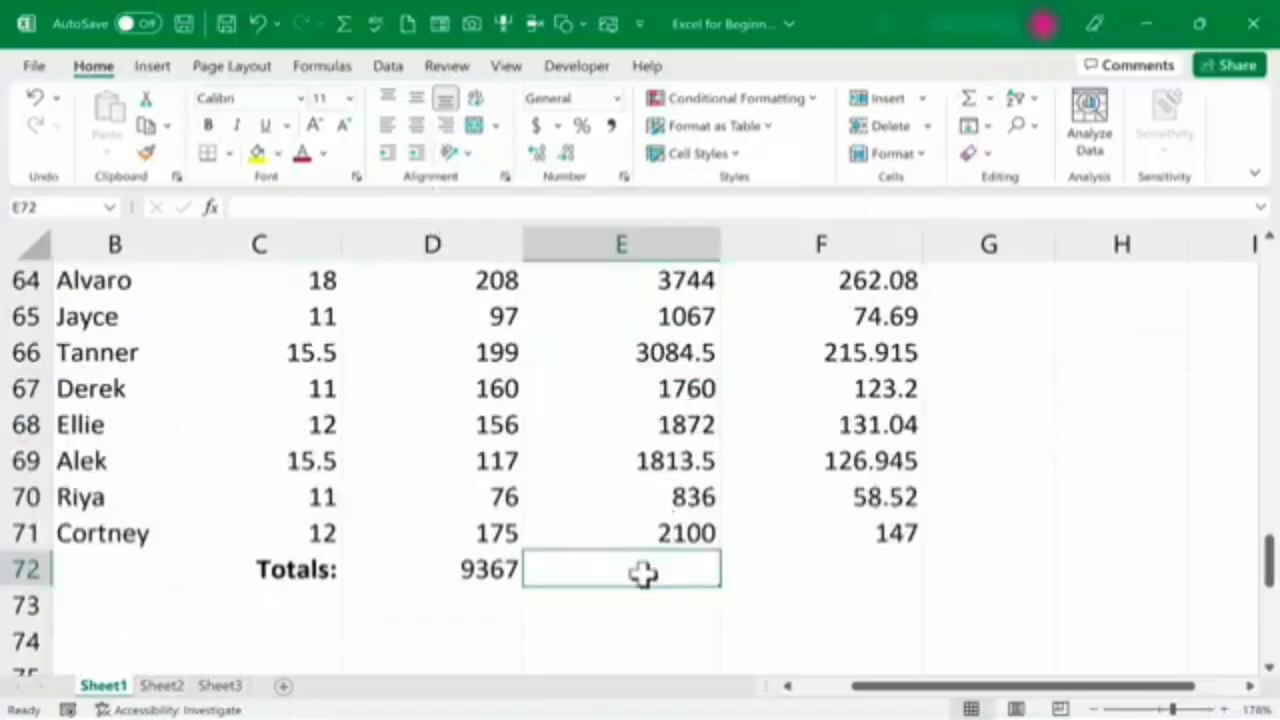
{"action": "left_click", "coordinate": [490, 572]}
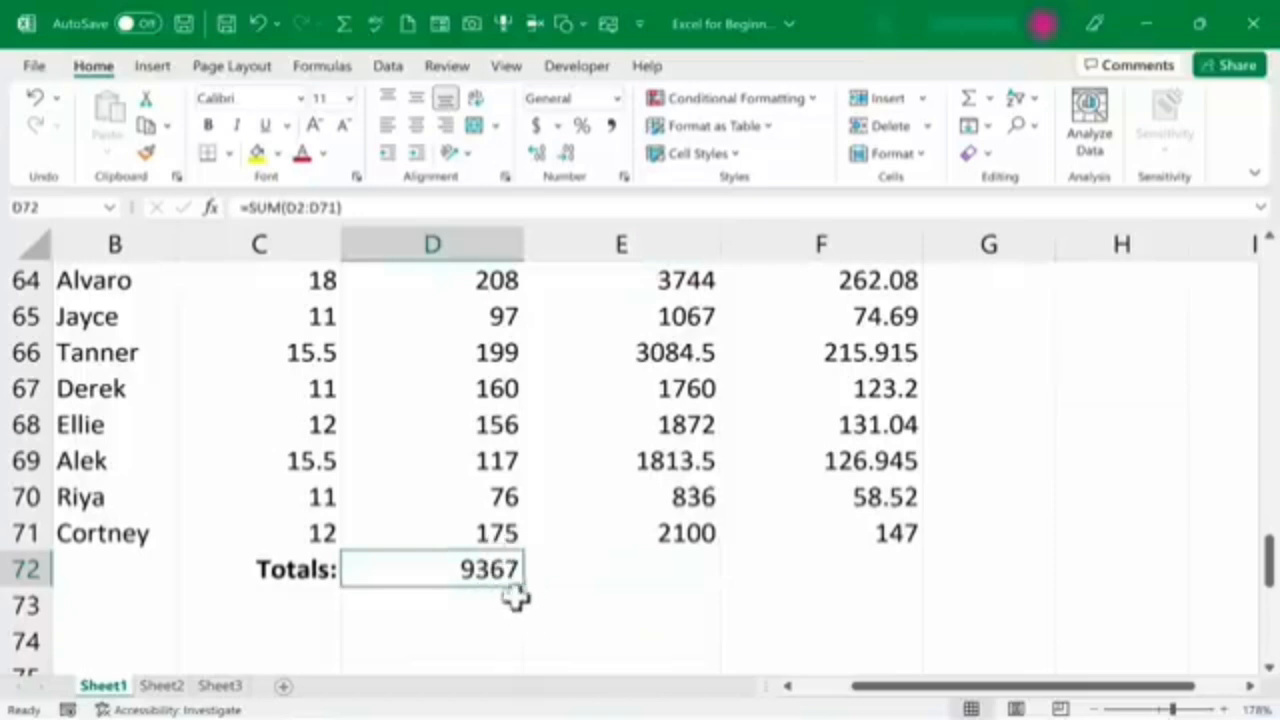
{"action": "left_click_drag", "start_coordinate": [523, 583], "coordinate": [703, 591]}
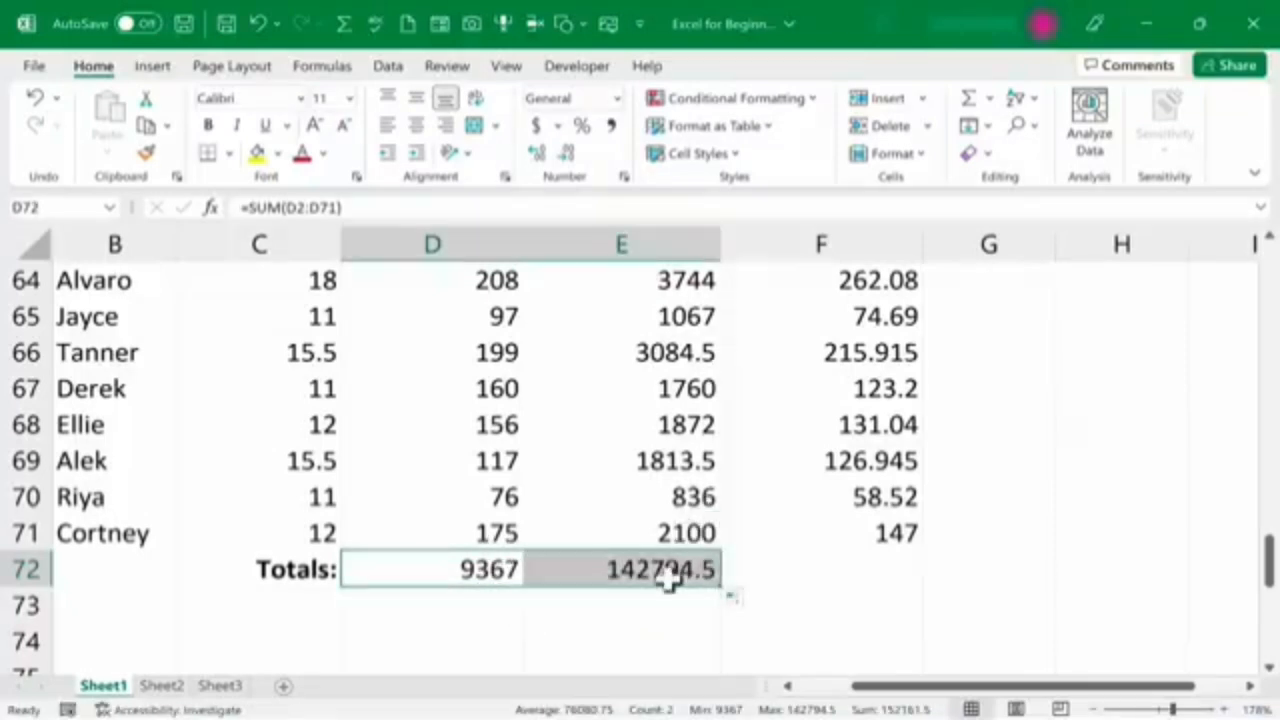
Step: Examine the SUM formulas in D72 and E72 to compare the column ranges they reference
{"action": "left_click", "coordinate": [667, 572]}
{"action": "double_click", "coordinate": [668, 570]}
{"action": "double_click", "coordinate": [450, 572]}
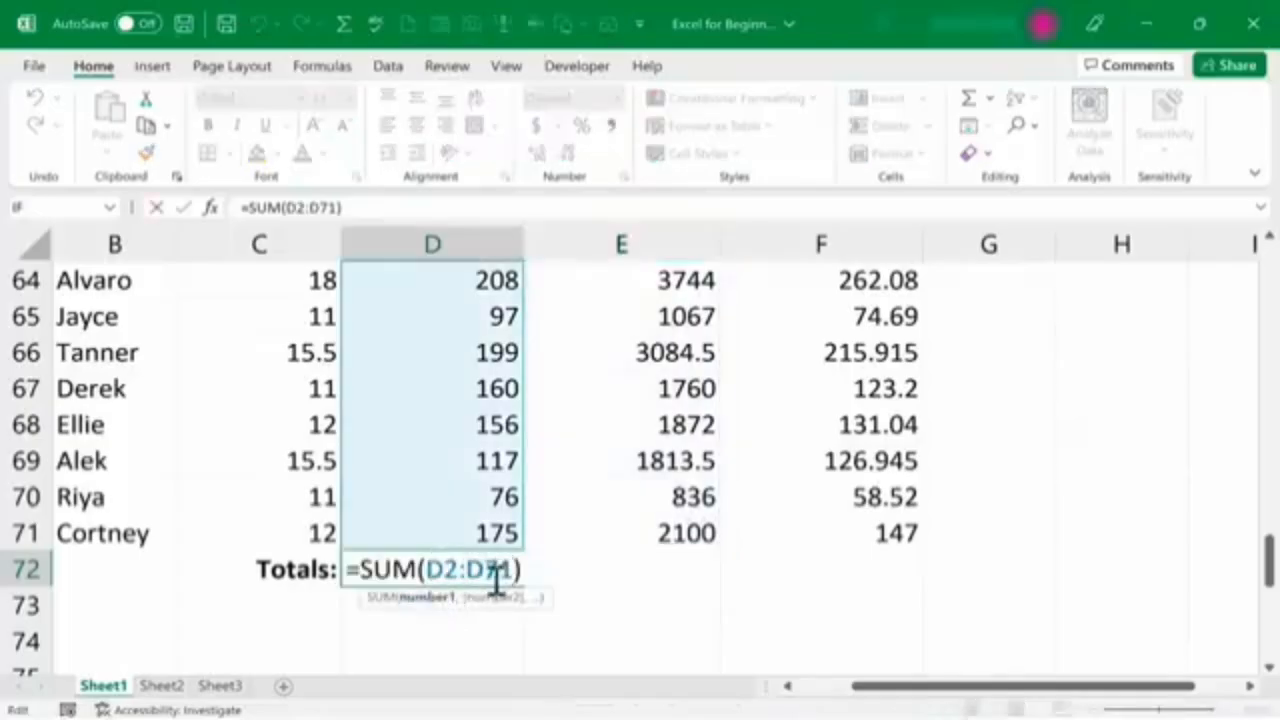
{"action": "key", "text": "Escape"}
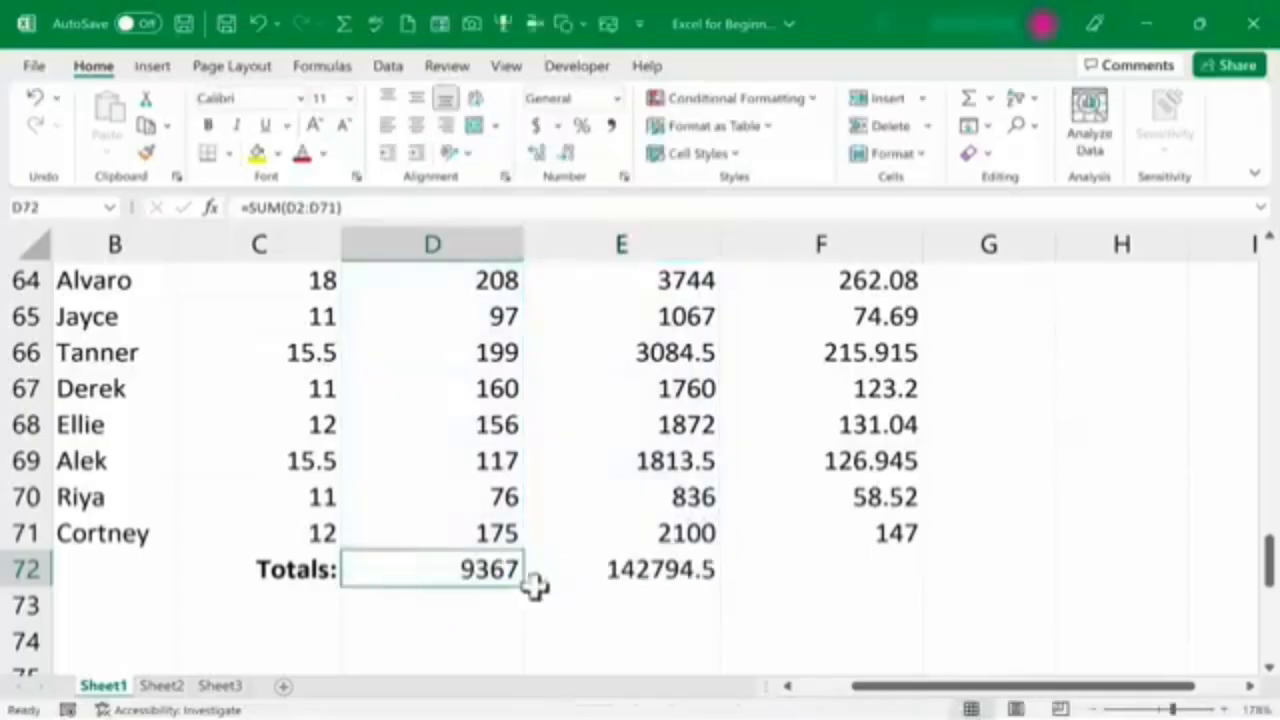
{"action": "double_click", "coordinate": [651, 585]}
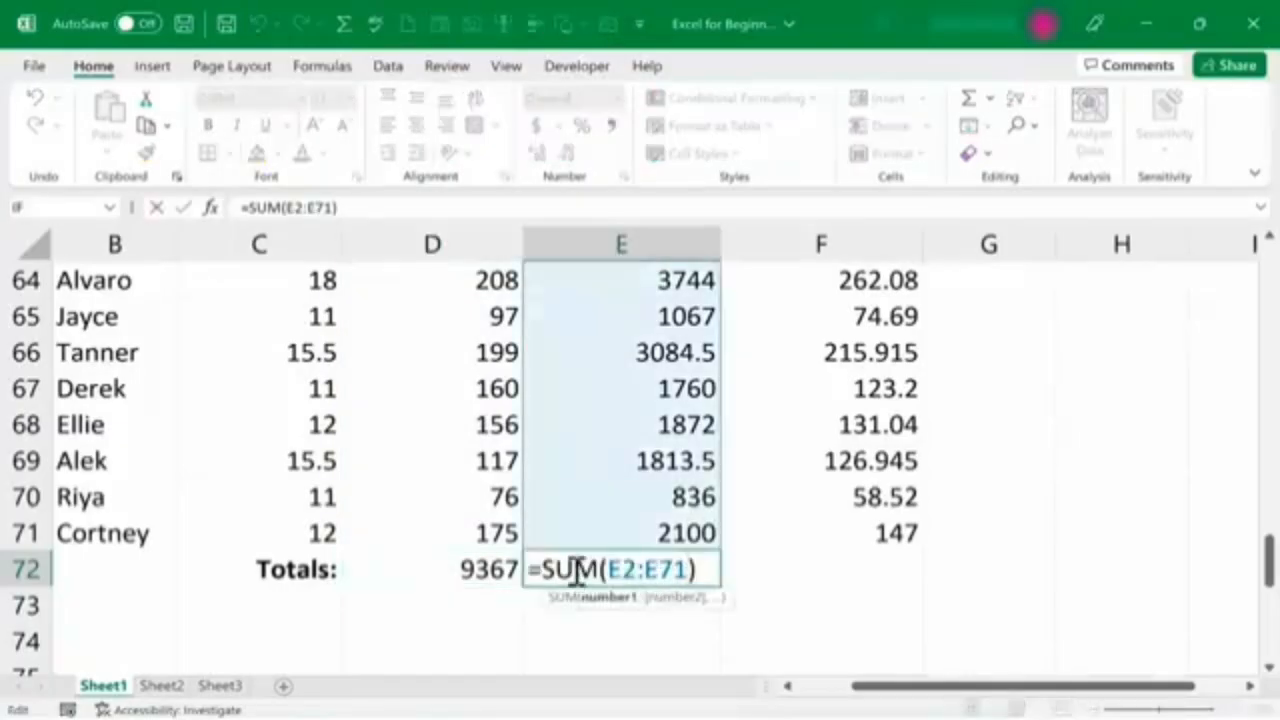
{"action": "key", "text": "Escape"}
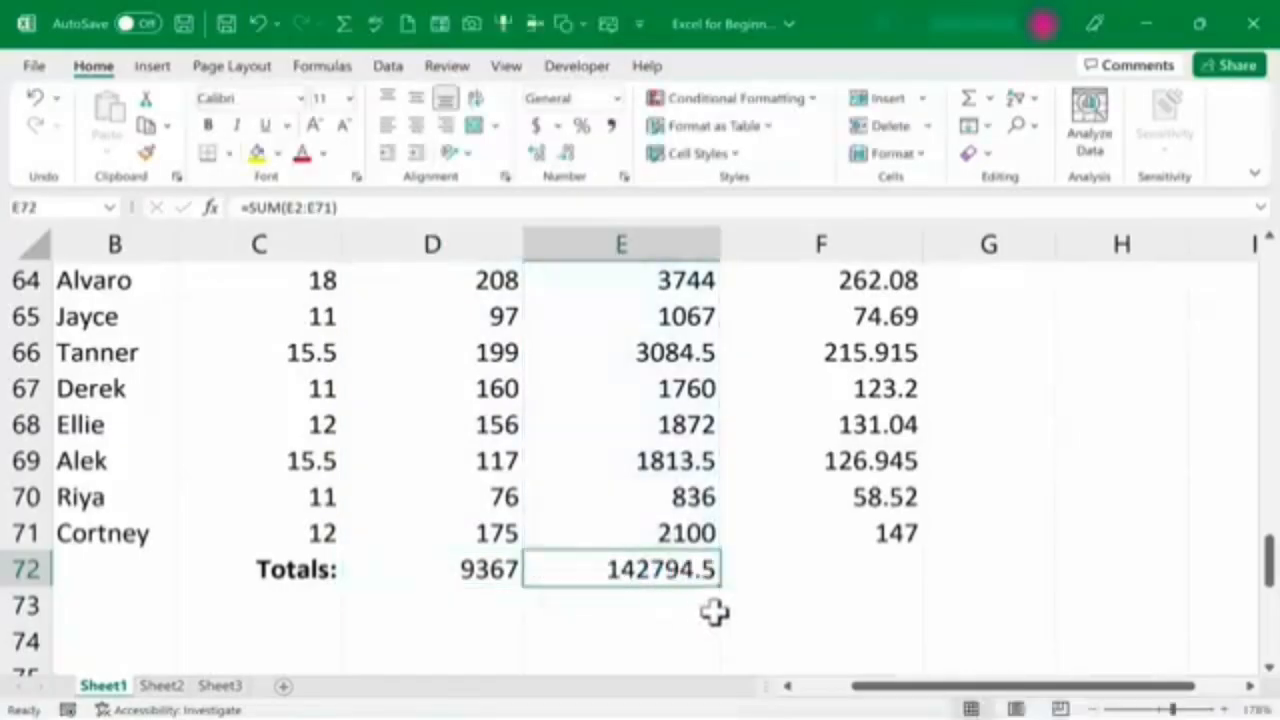
Step: Copy the Totals: label from C72 to C73 and change the copy's text to Average:
{"action": "left_click", "coordinate": [318, 572]}
{"action": "key", "text": "ctrl+c"}
{"action": "left_click", "coordinate": [305, 601]}
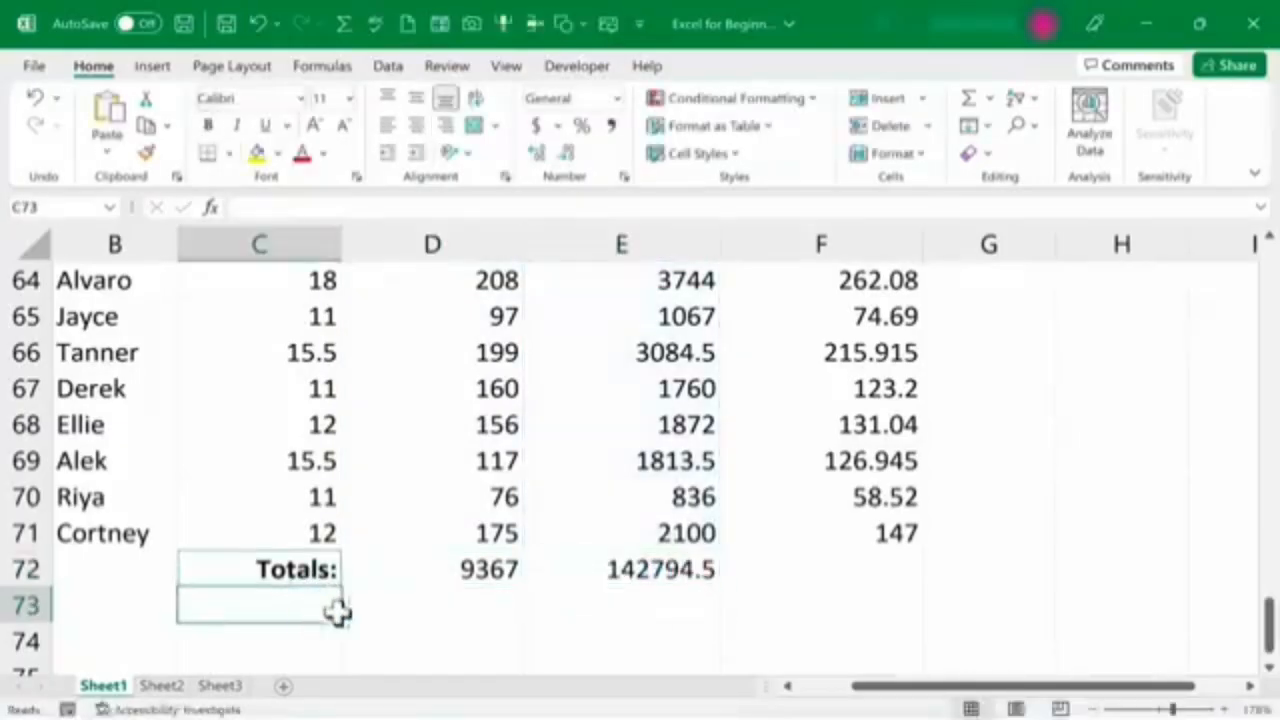
{"action": "key", "text": "ctrl+v"}
{"action": "double_click", "coordinate": [320, 607]}
{"action": "double_click", "coordinate": [320, 607]}
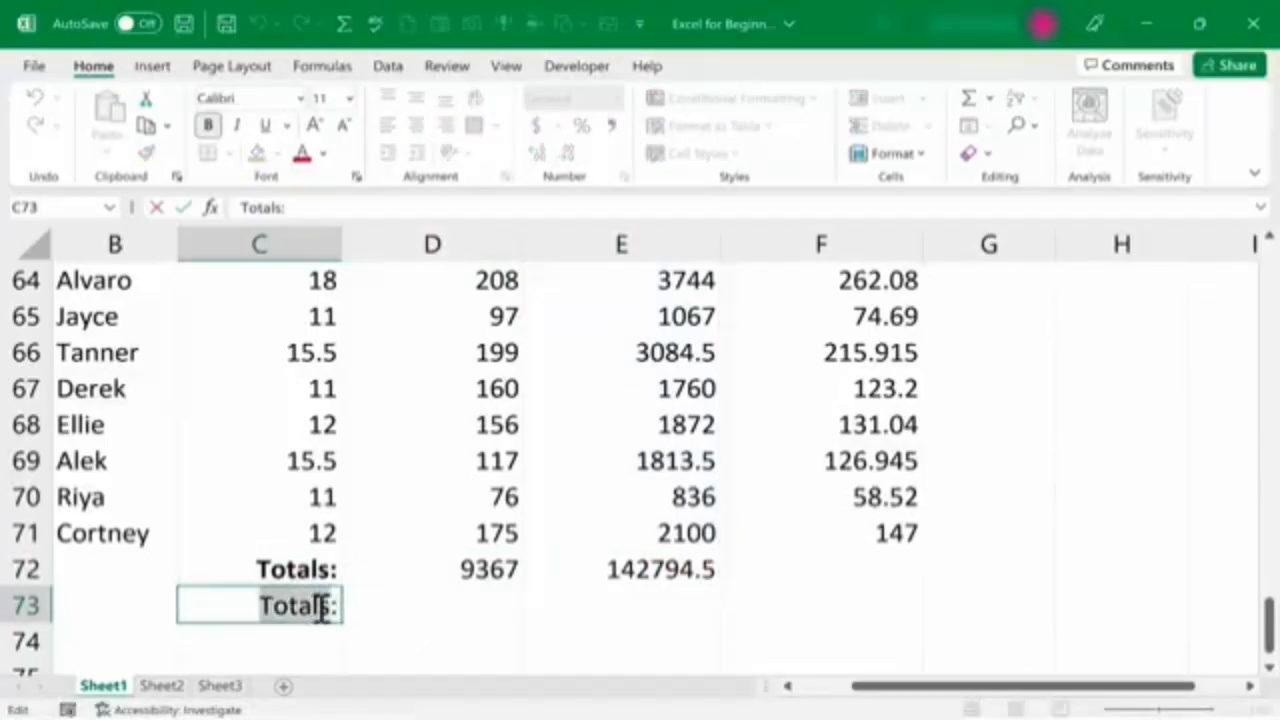
{"action": "key", "text": "BackSpace"}
{"action": "type", "text": "Av"}
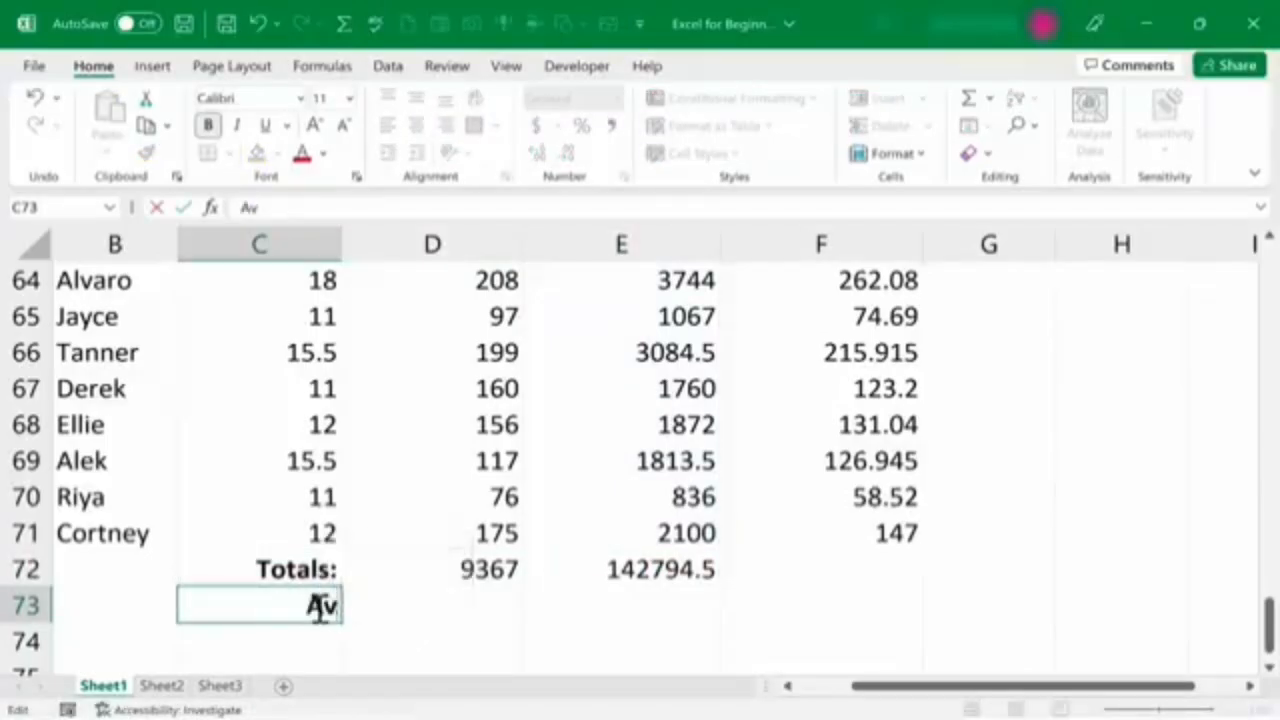
{"action": "type", "text": "erage:"}
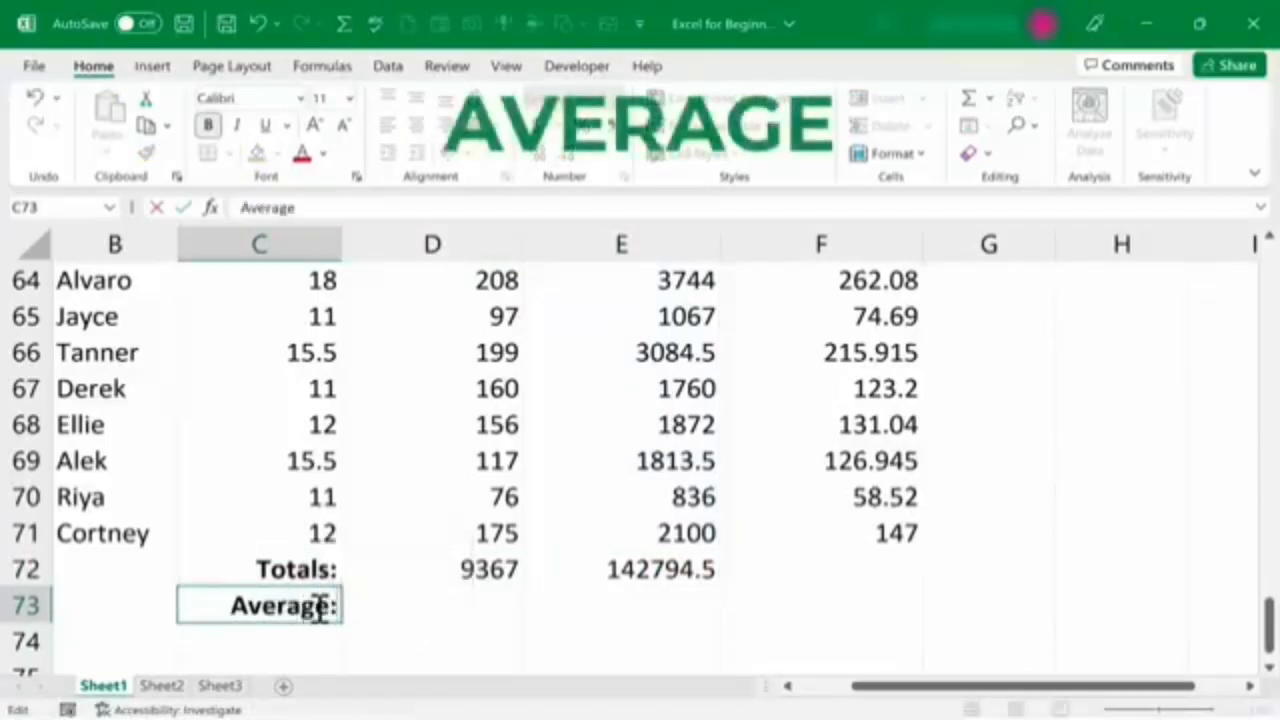
{"action": "key", "text": "Tab"}
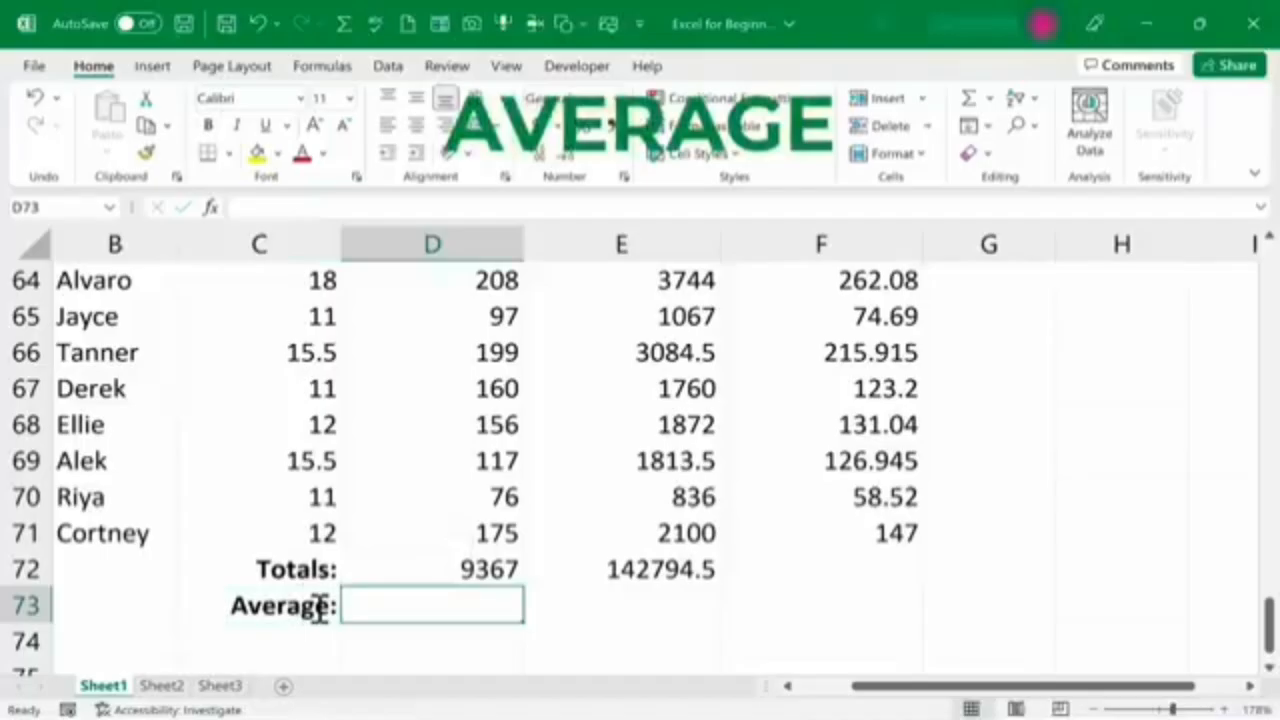
Step: Enter an AVERAGE formula in D73 for the Hours Worked range D2:D71
{"action": "type", "text": "="}
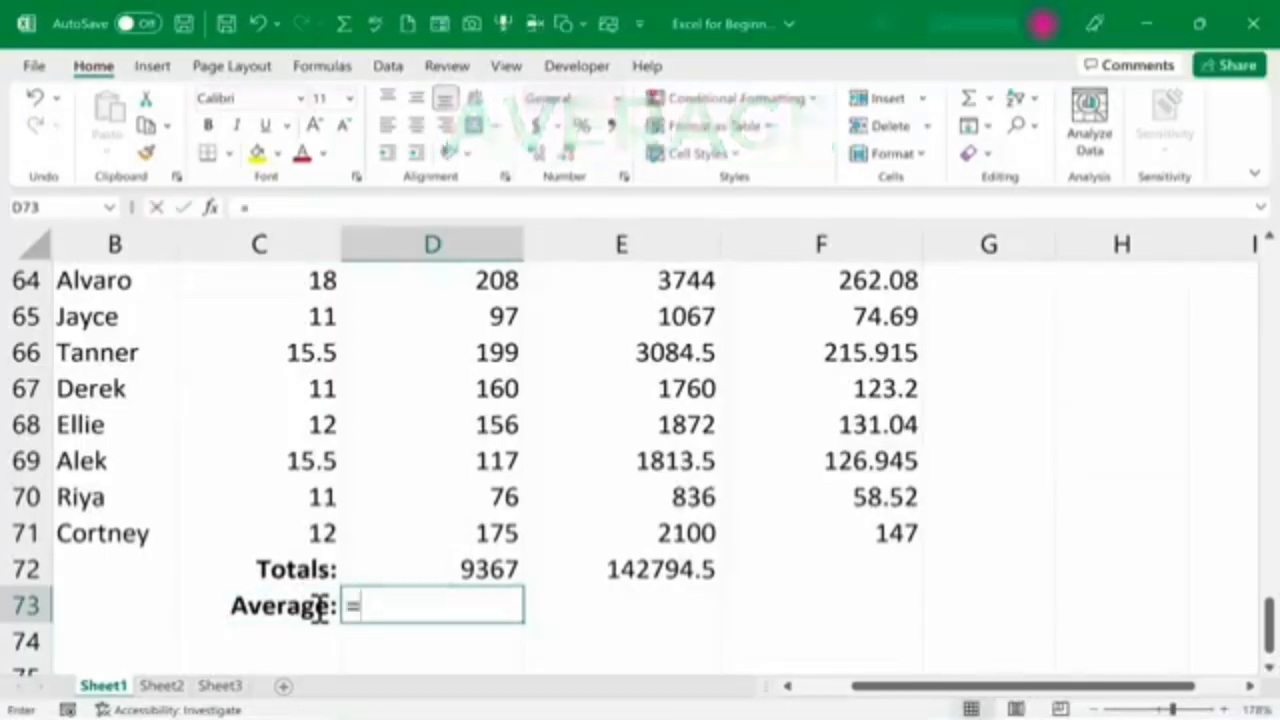
{"action": "type", "text": "a"}
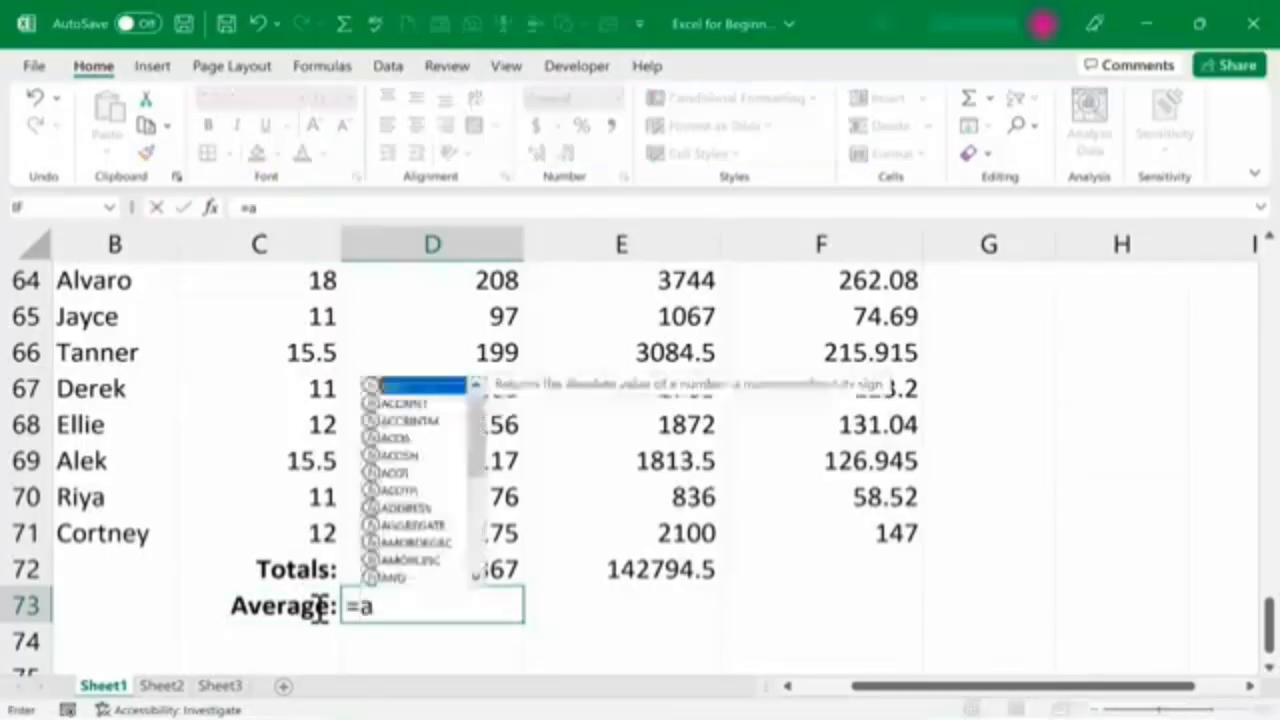
{"action": "type", "text": "verage"}
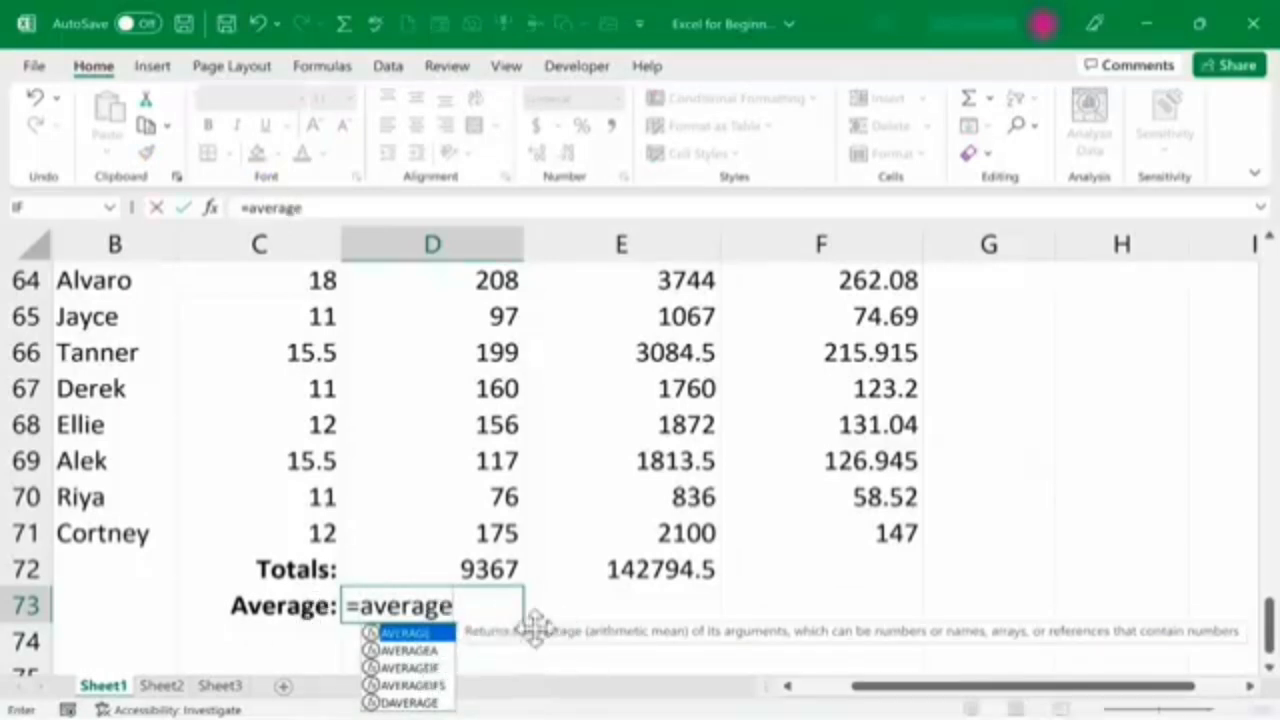
{"action": "left_click", "coordinate": [420, 668]}
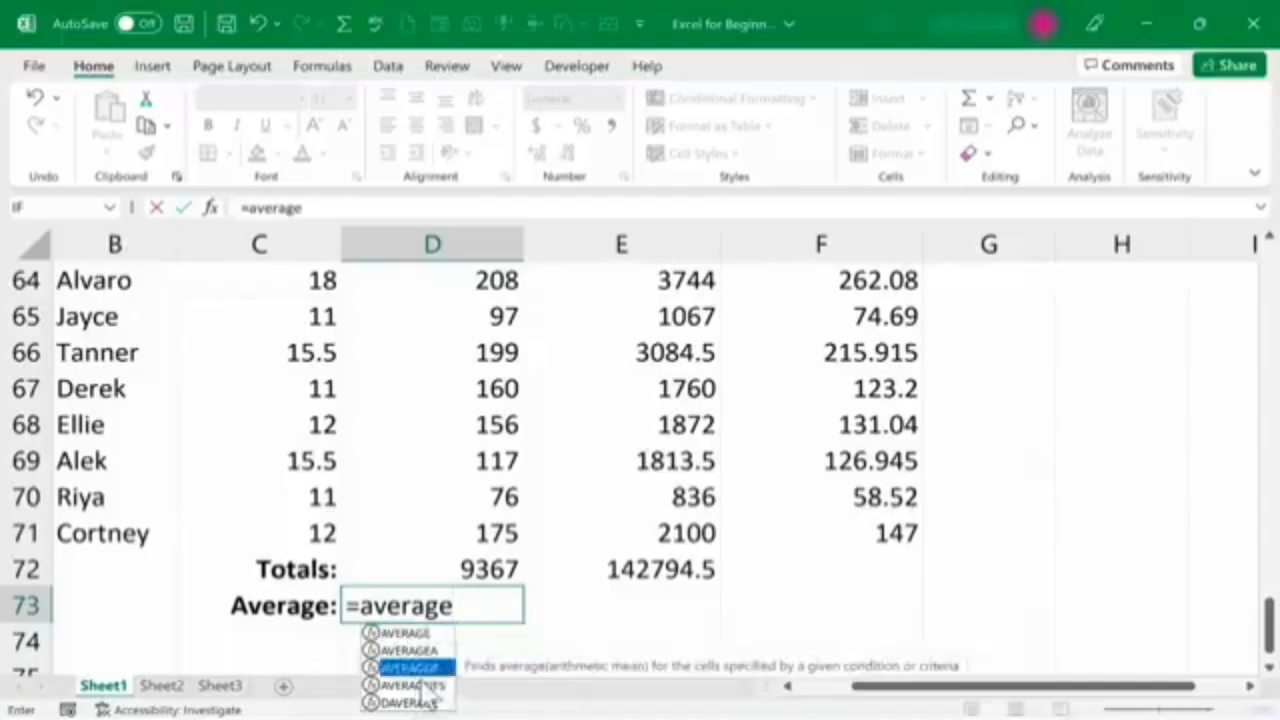
{"action": "left_click", "coordinate": [420, 685]}
{"action": "left_click", "coordinate": [455, 607]}
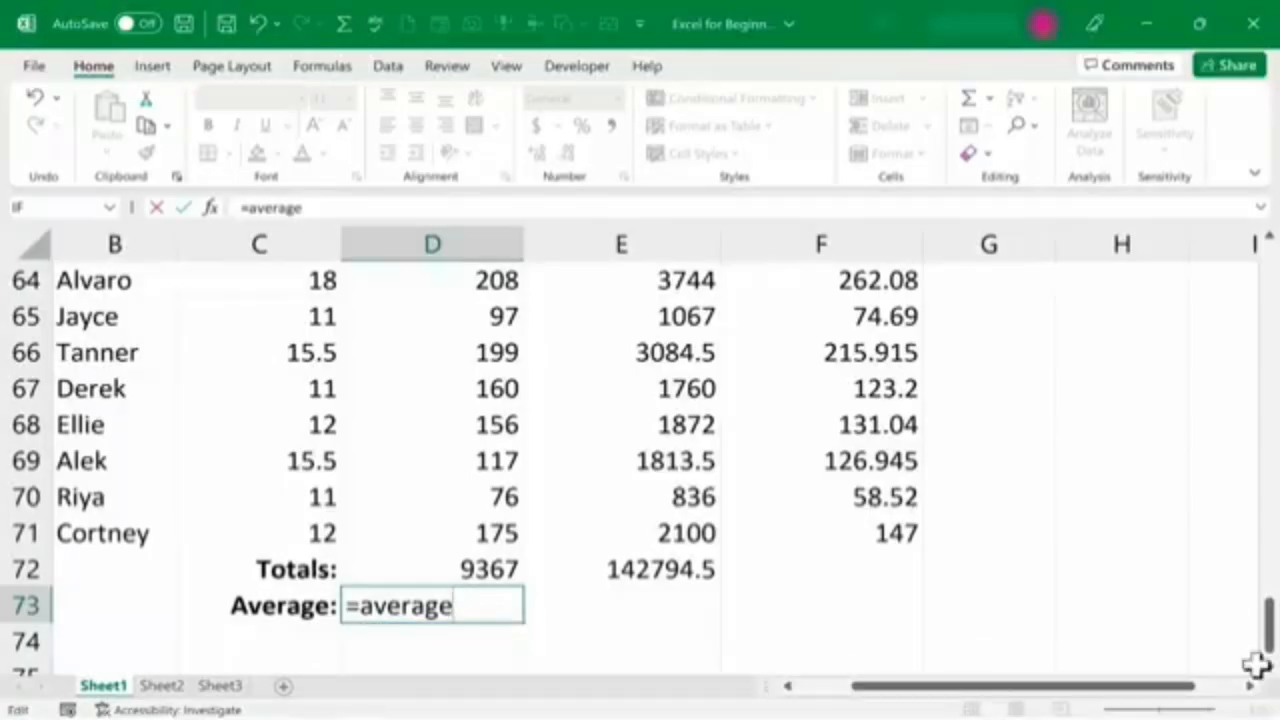
{"action": "type", "text": "("}
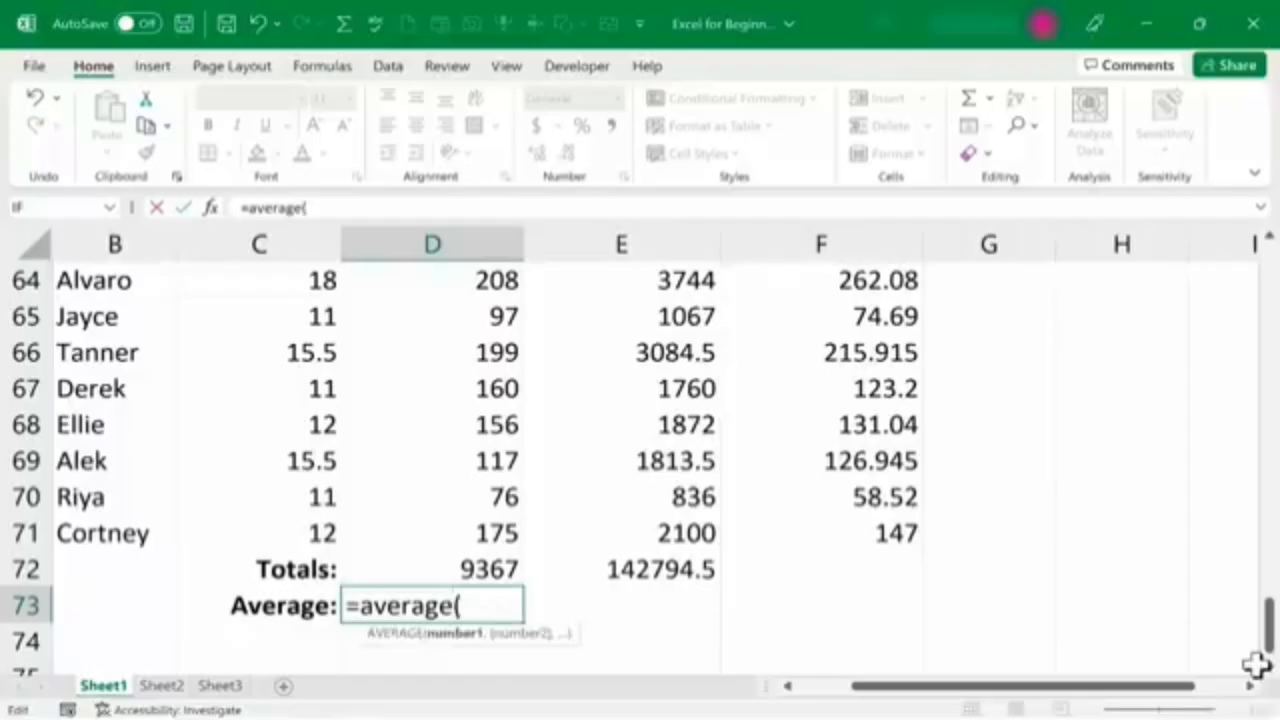
{"action": "type", "text": "d"}
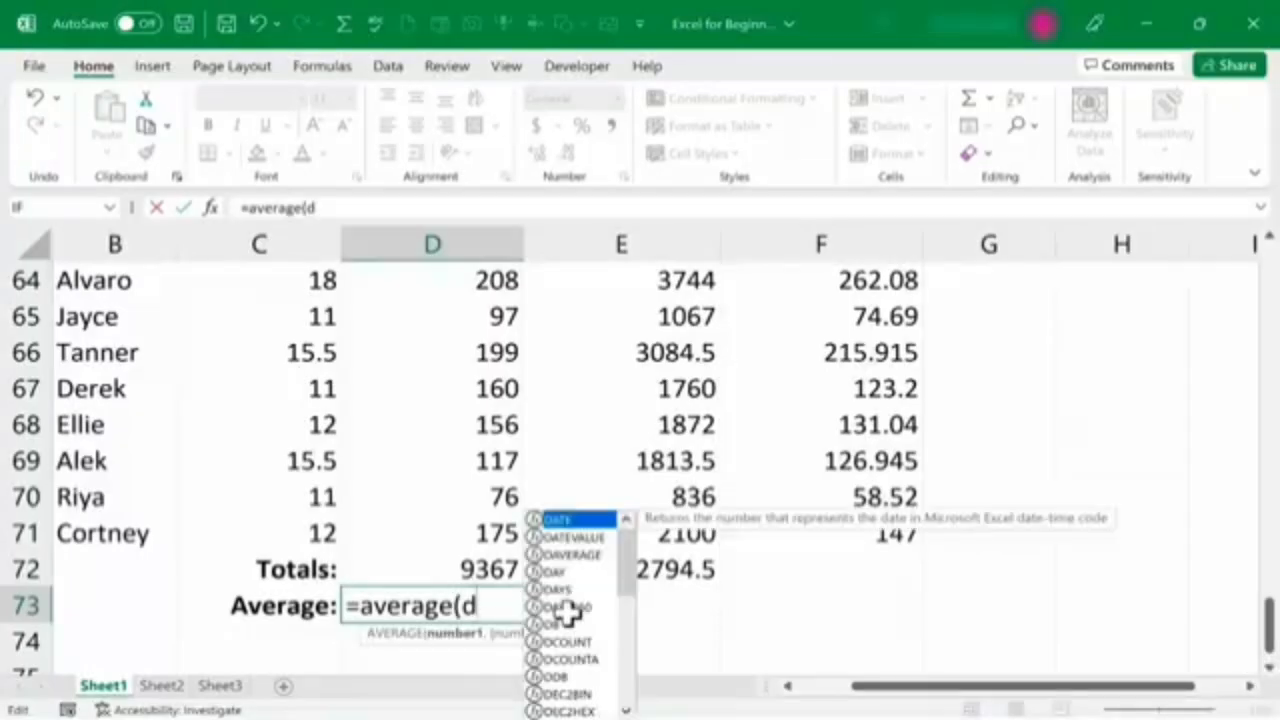
{"action": "type", "text": "2:d71"}
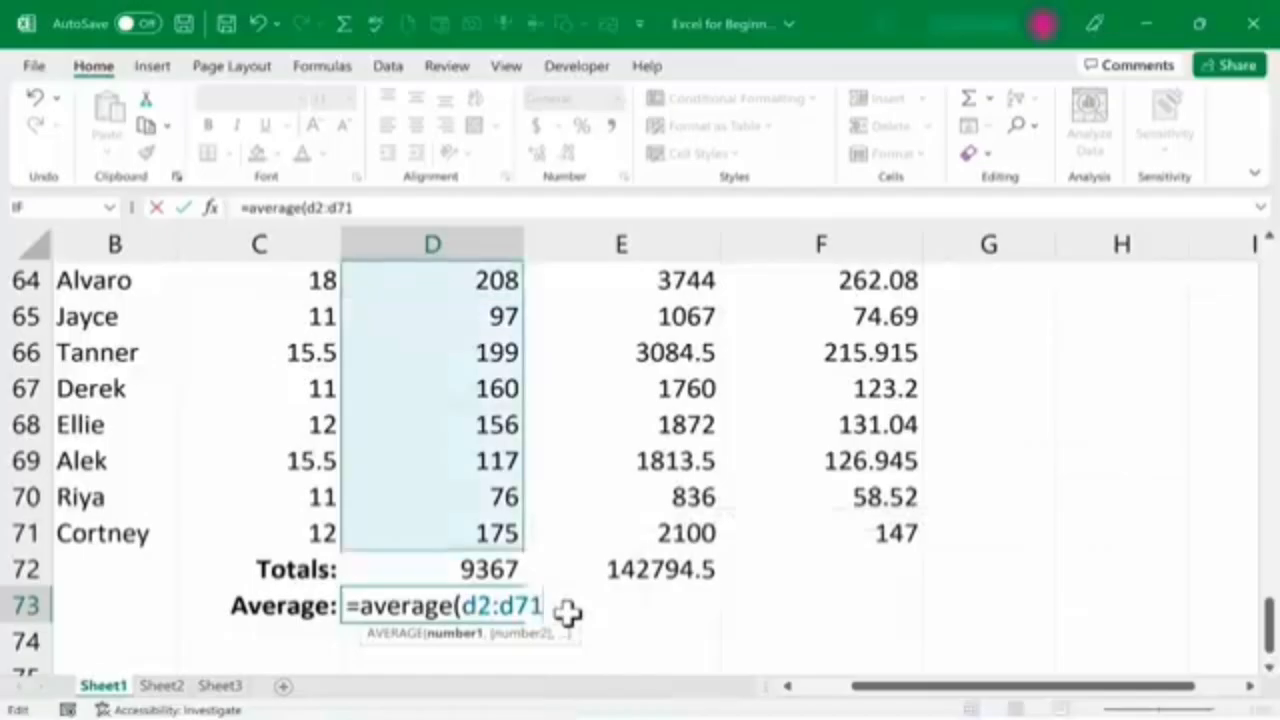
{"action": "key", "text": "Return"}
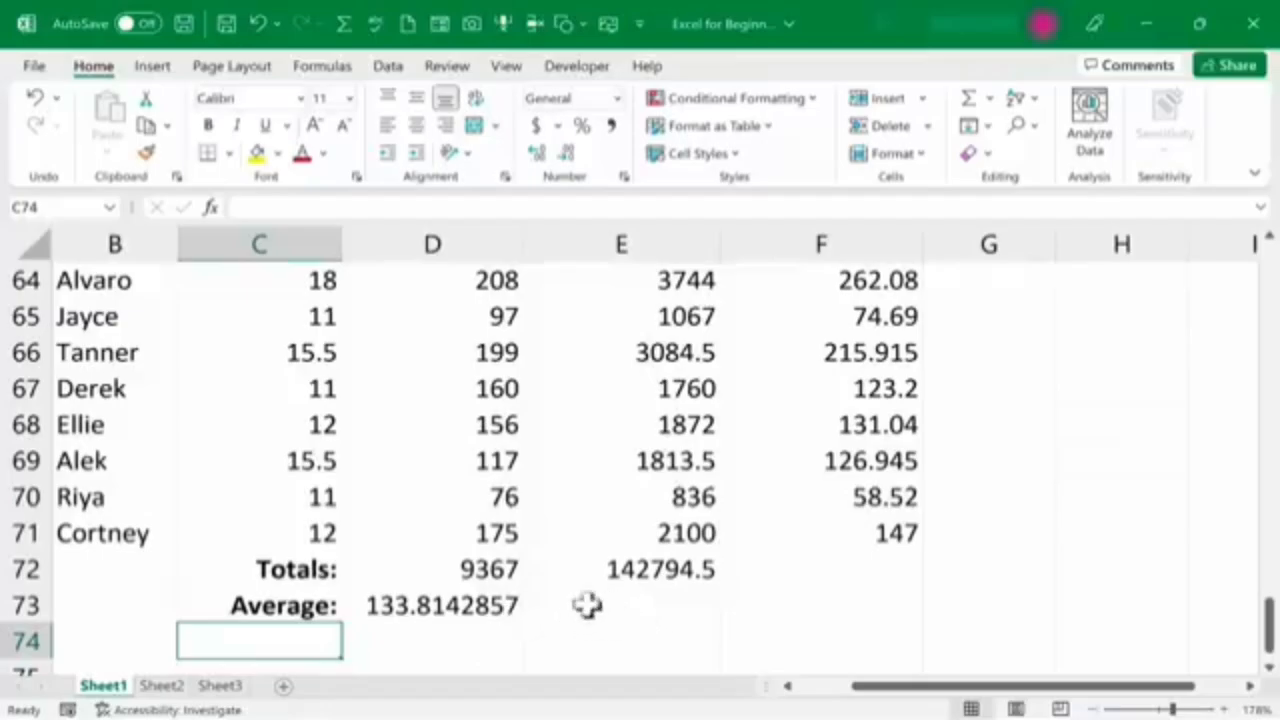
Step: Fill the AVERAGE formula from D73 across to E73 for the Taxable Income column
{"action": "scroll", "coordinate": [586, 606], "scroll_direction": "down", "scroll_amount": 1}
{"action": "left_click", "coordinate": [520, 508]}
{"action": "left_click_drag", "start_coordinate": [523, 516], "coordinate": [706, 534]}
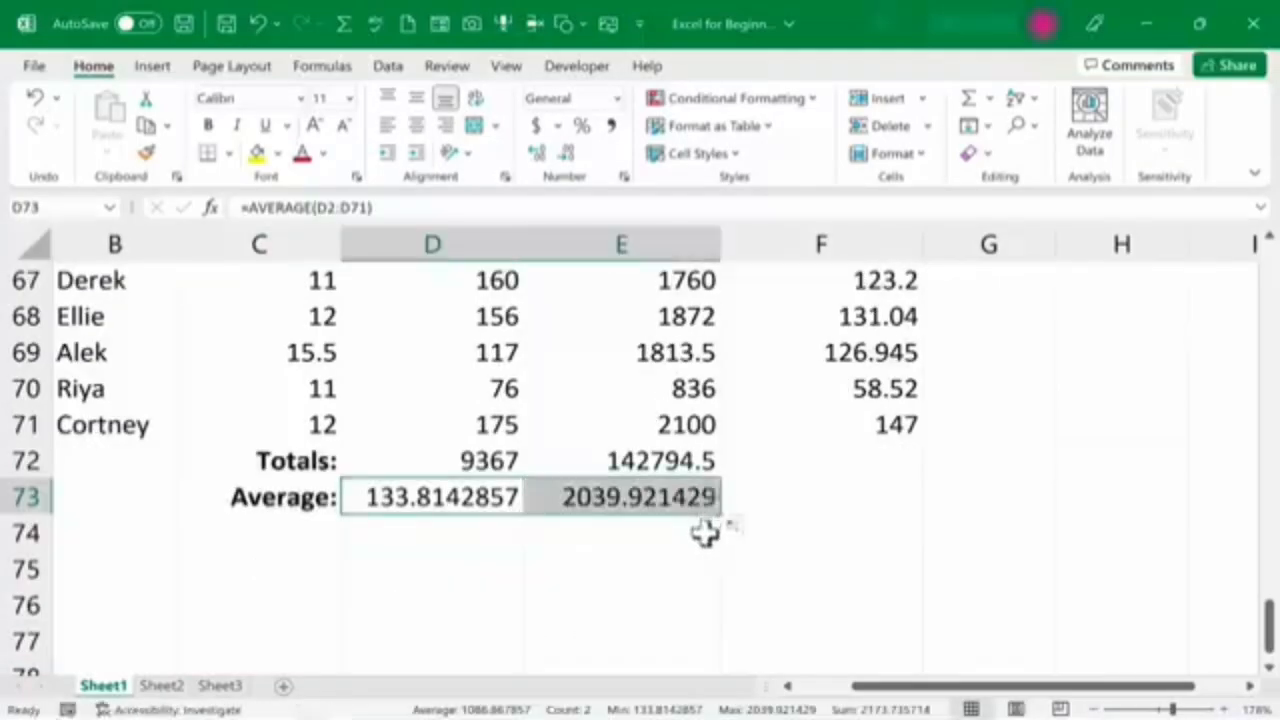
{"action": "scroll", "coordinate": [790, 528], "scroll_direction": "down", "scroll_amount": 1}
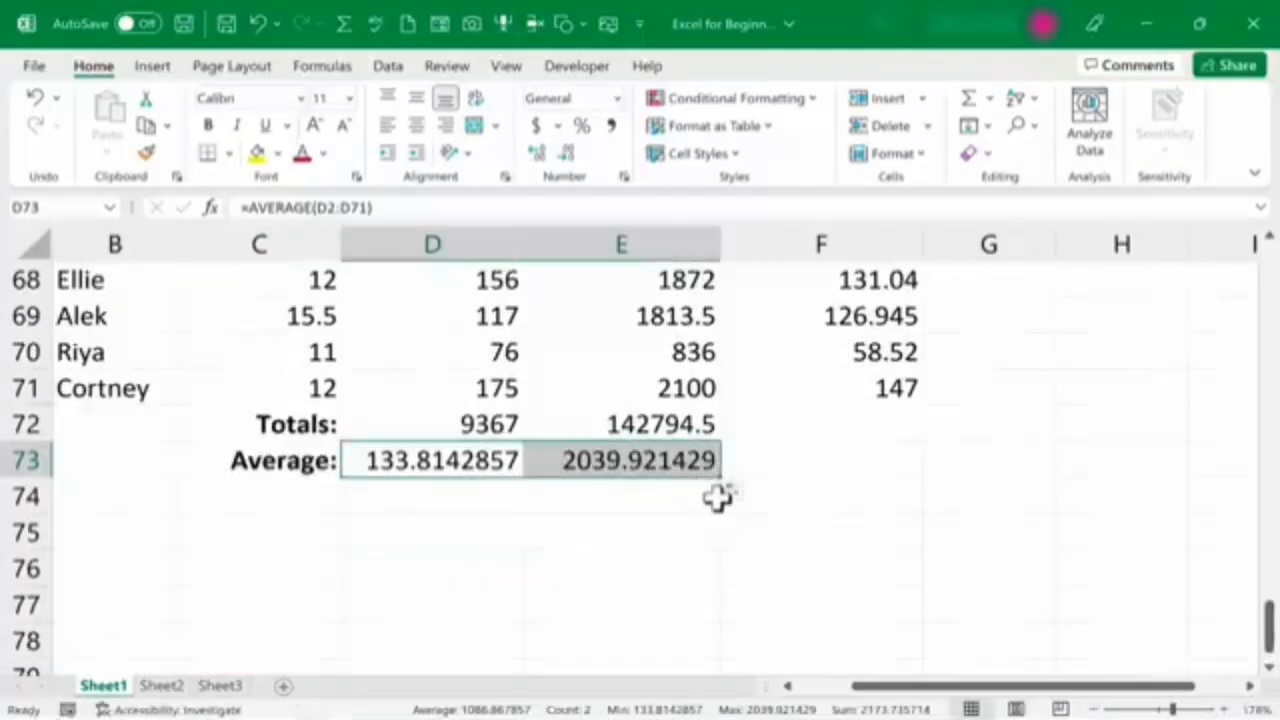
Step: Total the Taxes to Be Paid column in F72 with the formula =sum(taxesowed), using the named range
{"action": "left_click_drag", "start_coordinate": [1269, 636], "coordinate": [1266, 280]}
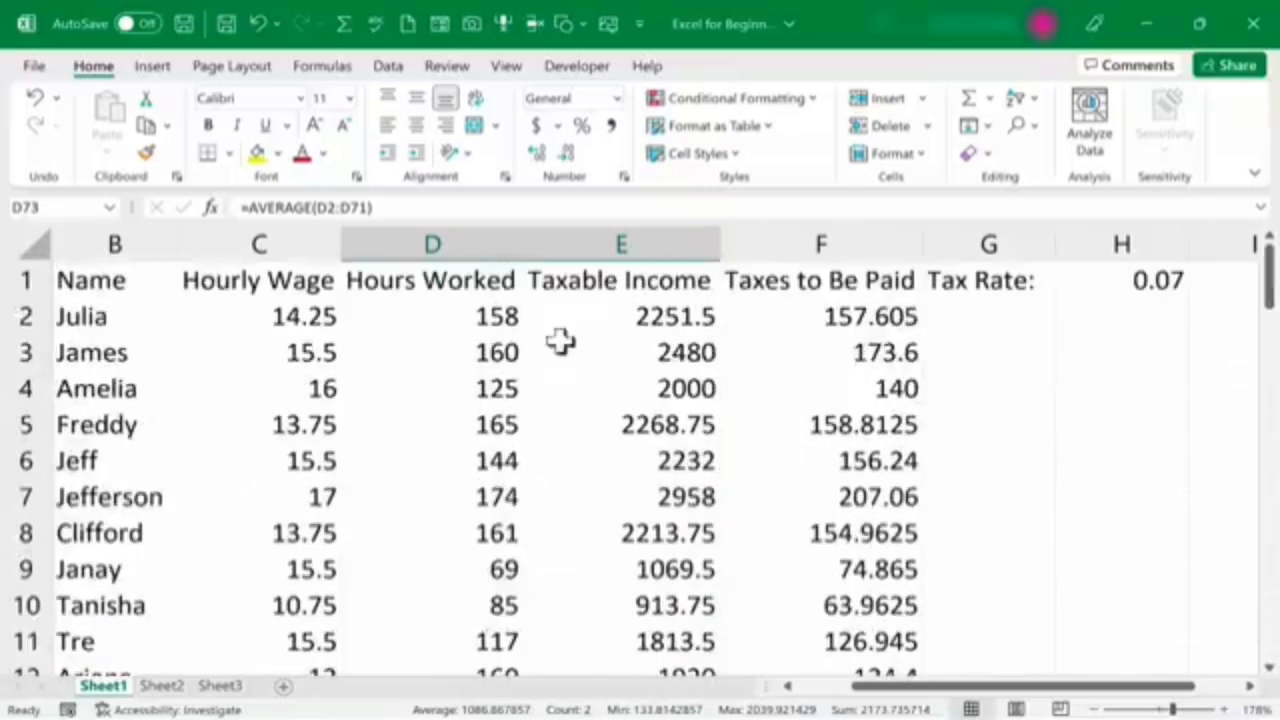
{"action": "left_click", "coordinate": [838, 312]}
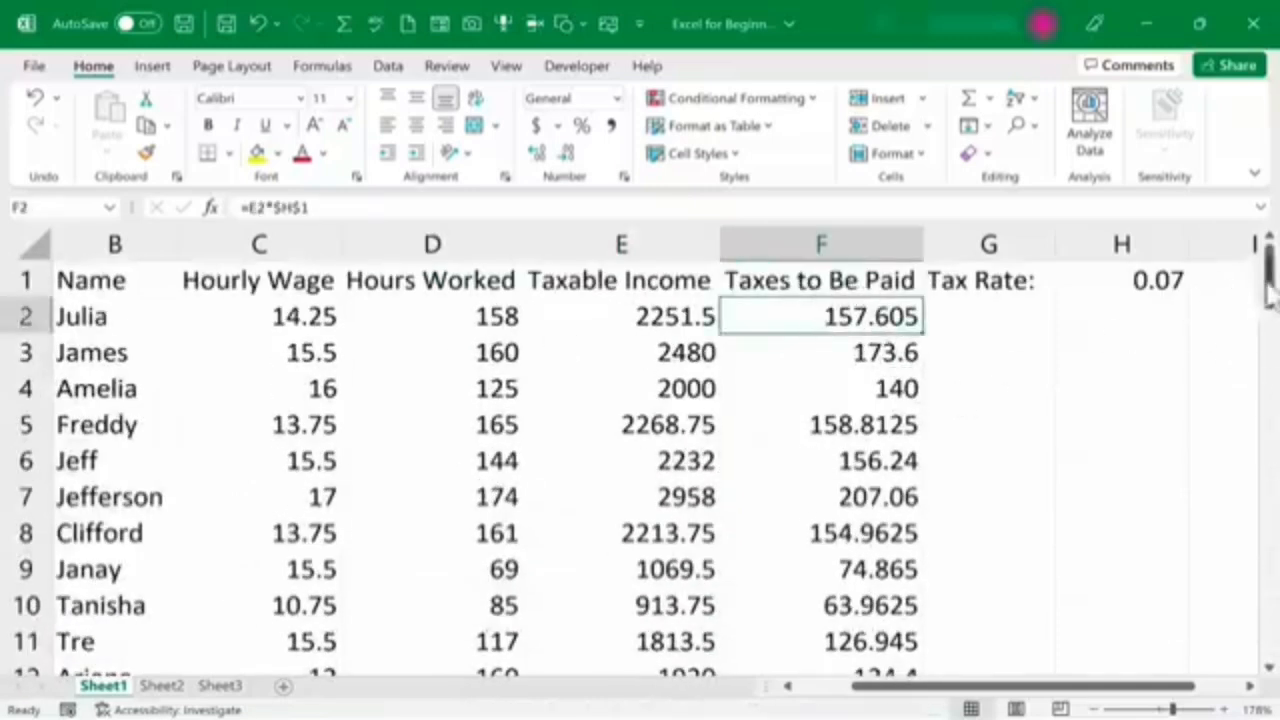
{"action": "left_click_drag", "start_coordinate": [1266, 280], "coordinate": [1234, 666]}
{"action": "left_click", "coordinate": [792, 618]}
{"action": "scroll", "coordinate": [792, 618], "scroll_direction": "down", "scroll_amount": 2}
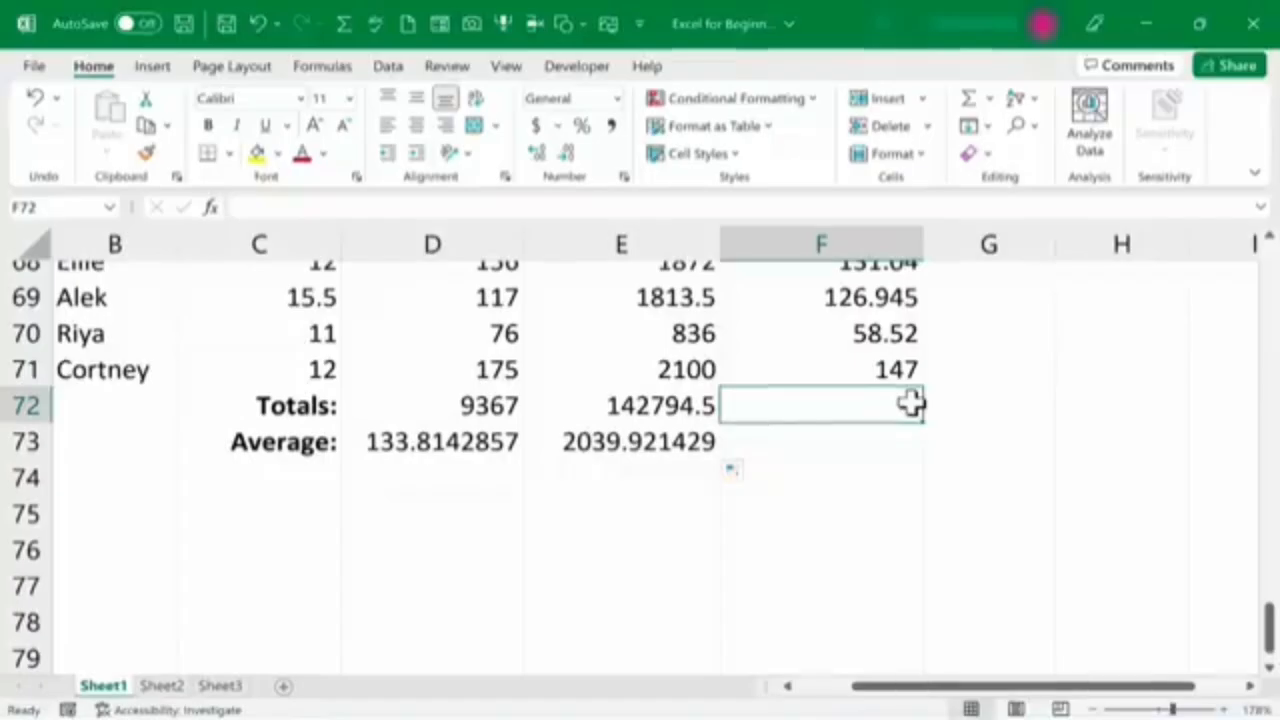
{"action": "type", "text": "=sum"}
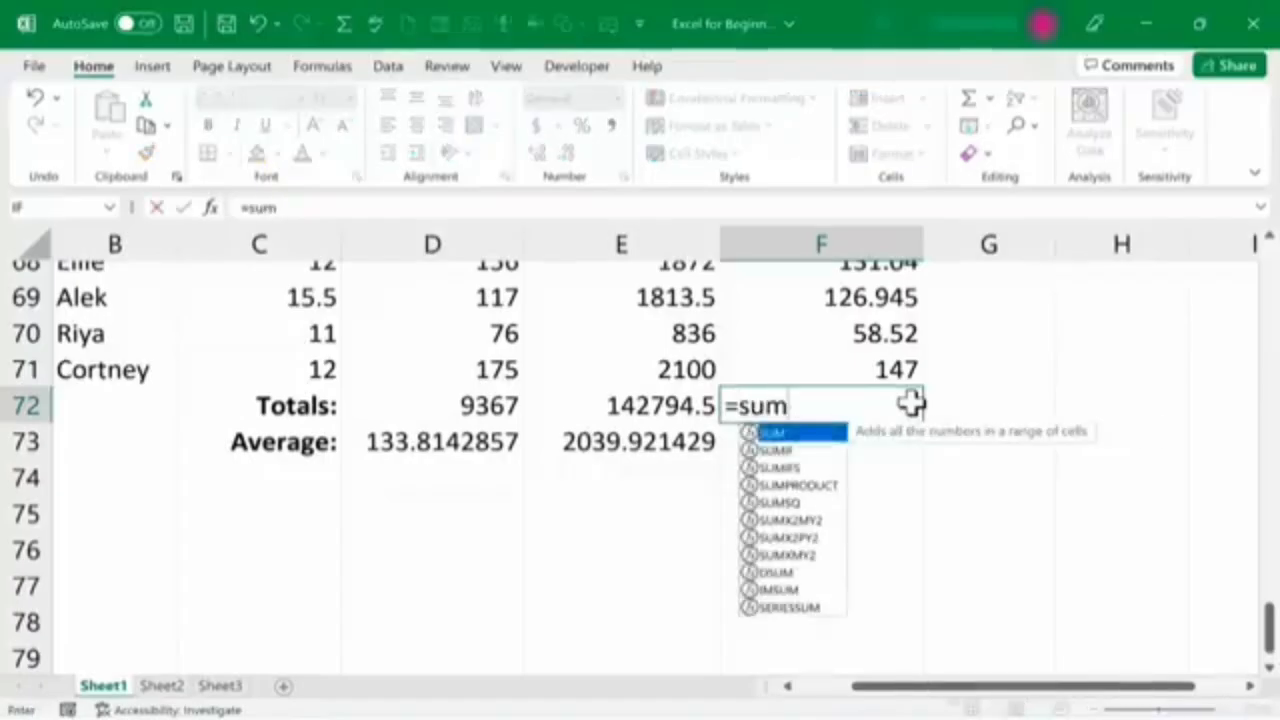
{"action": "type", "text": "("}
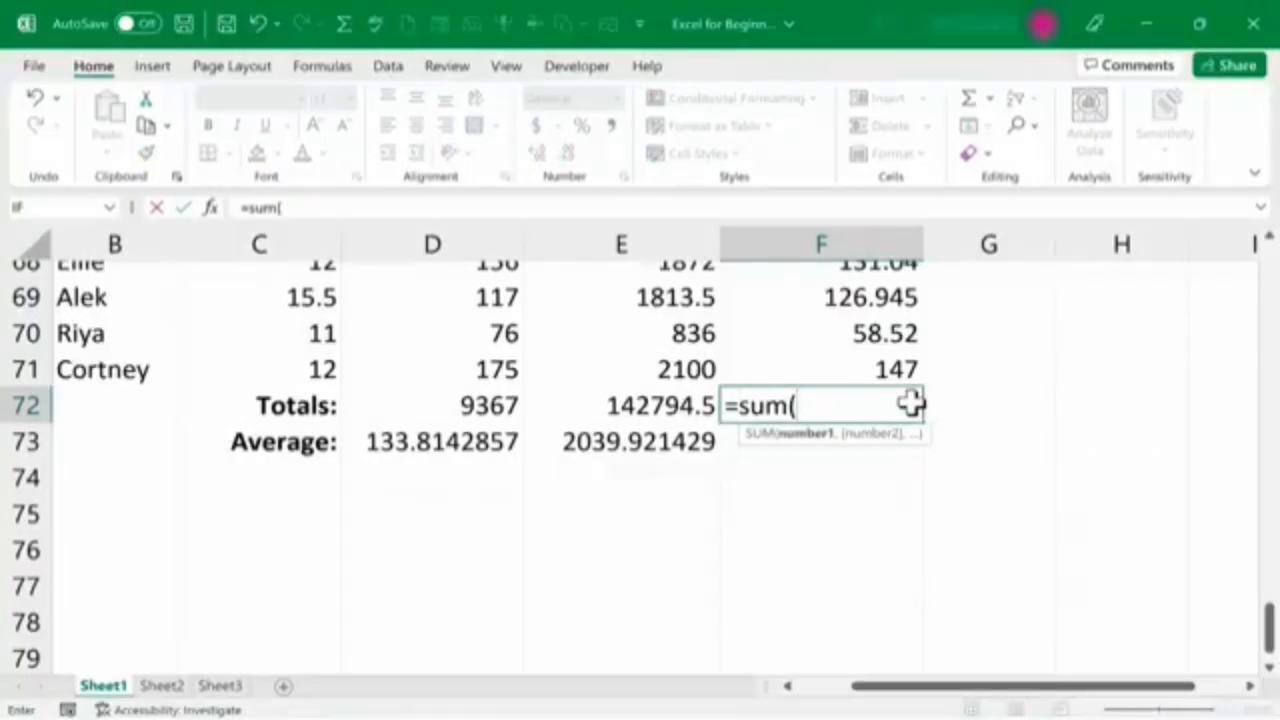
{"action": "type", "text": "taxeso"}
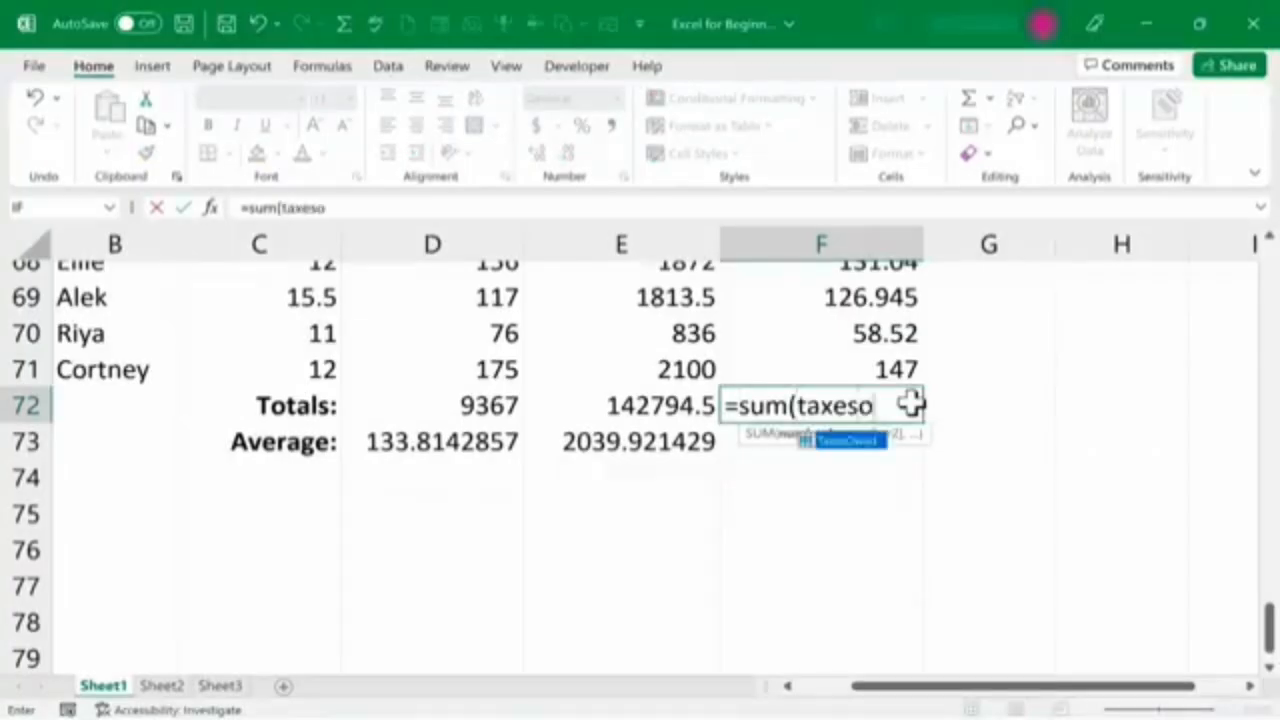
{"action": "type", "text": "wed)"}
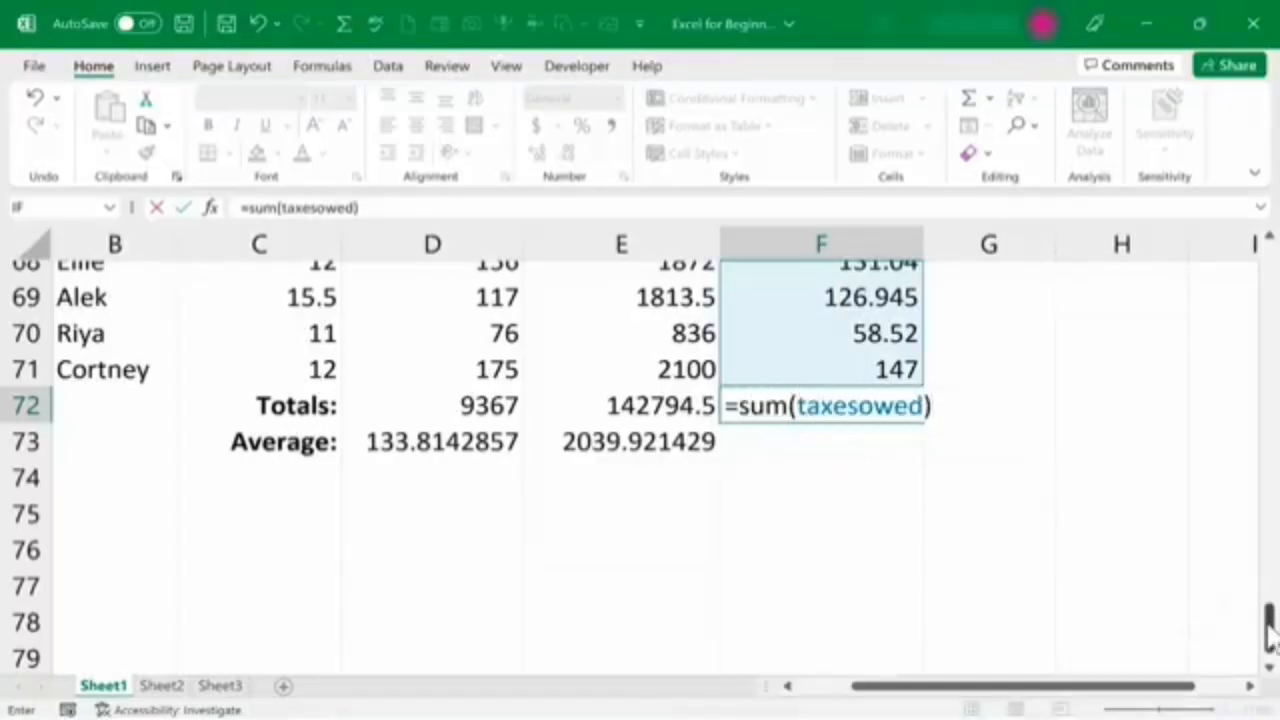
{"action": "mouse_move", "coordinate": [1270, 622]}
{"action": "left_mouse_down"}
{"action": "mouse_move", "coordinate": [1266, 580]}
{"action": "mouse_move", "coordinate": [1146, 351]}
{"action": "mouse_move", "coordinate": [1213, 250]}
{"action": "mouse_move", "coordinate": [1234, 476]}
{"action": "mouse_move", "coordinate": [1268, 606]}
{"action": "mouse_move", "coordinate": [1258, 615]}
{"action": "left_mouse_up"}
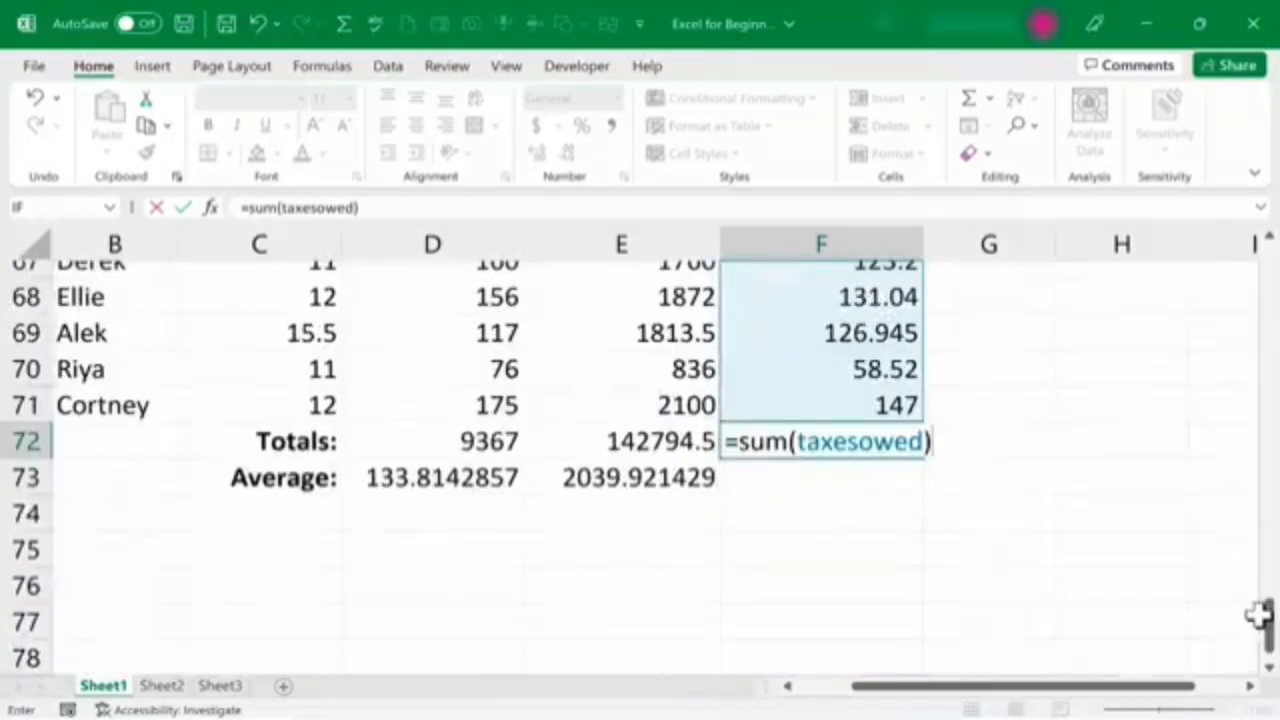
{"action": "key", "text": "Return"}
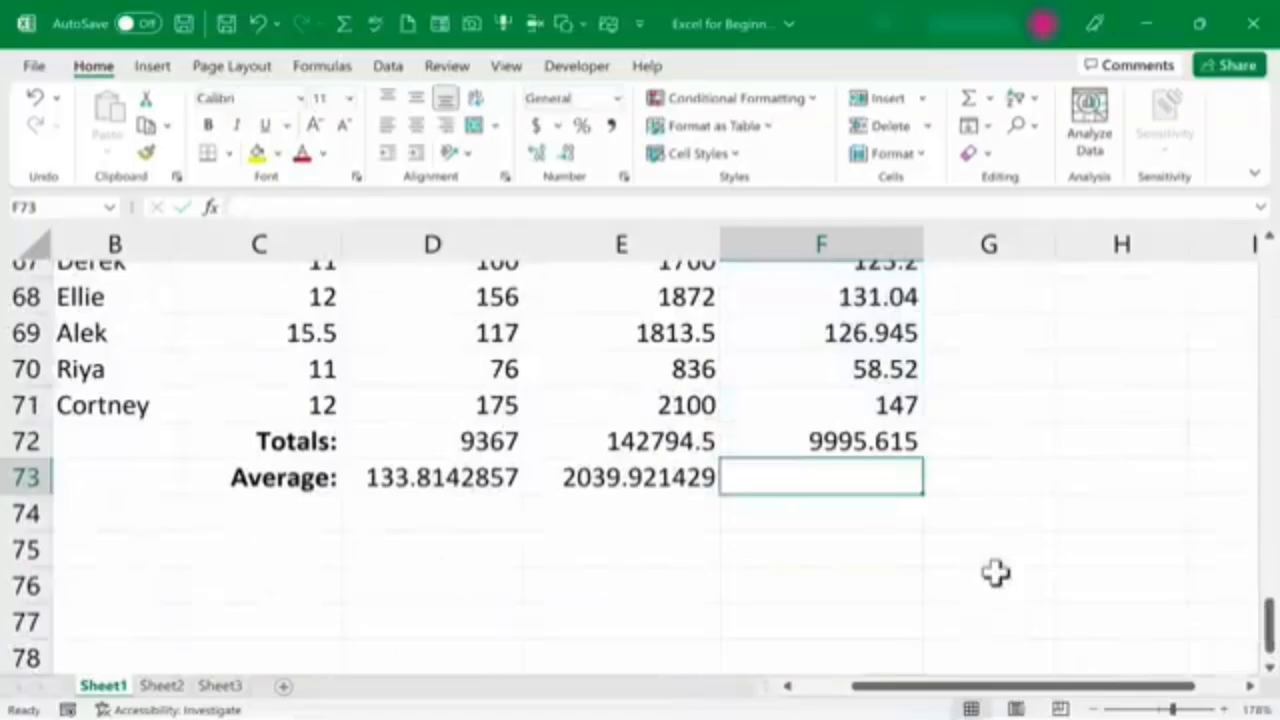
Step: Average the Taxes to Be Paid column in F73 with an AVERAGE formula on the named range taxesowed
{"action": "type", "text": "=av"}
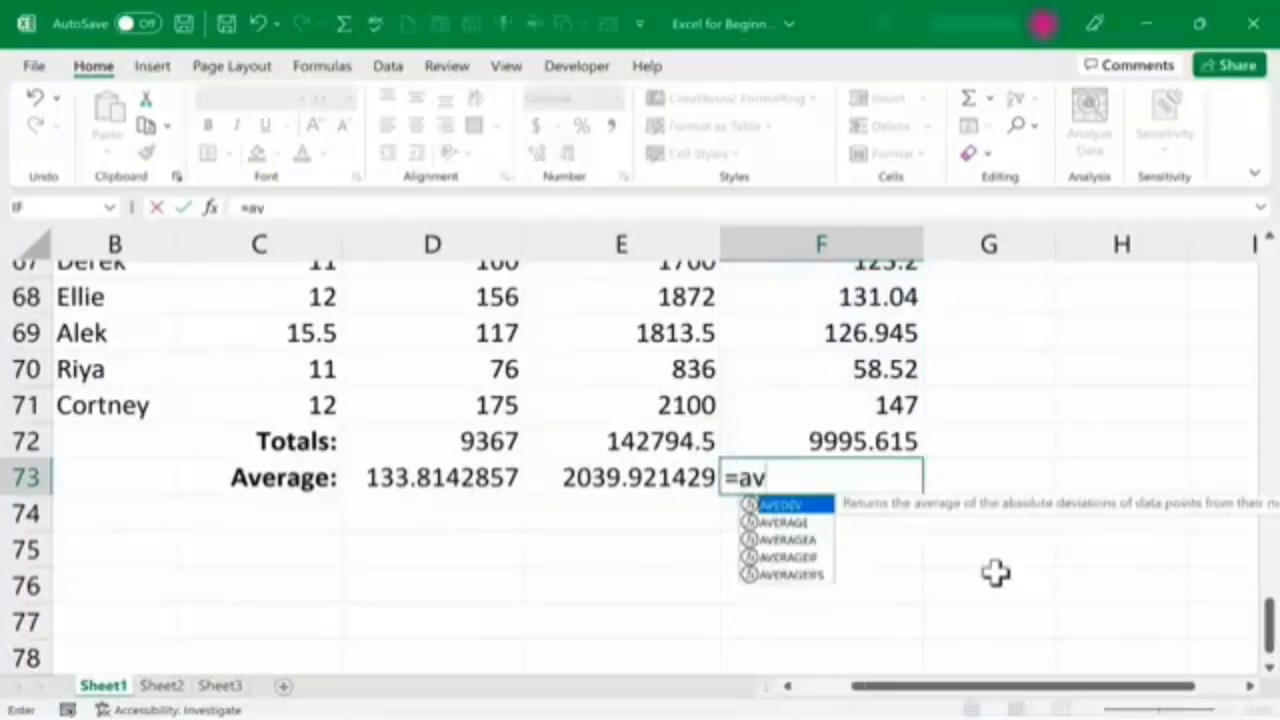
{"action": "type", "text": "erage"}
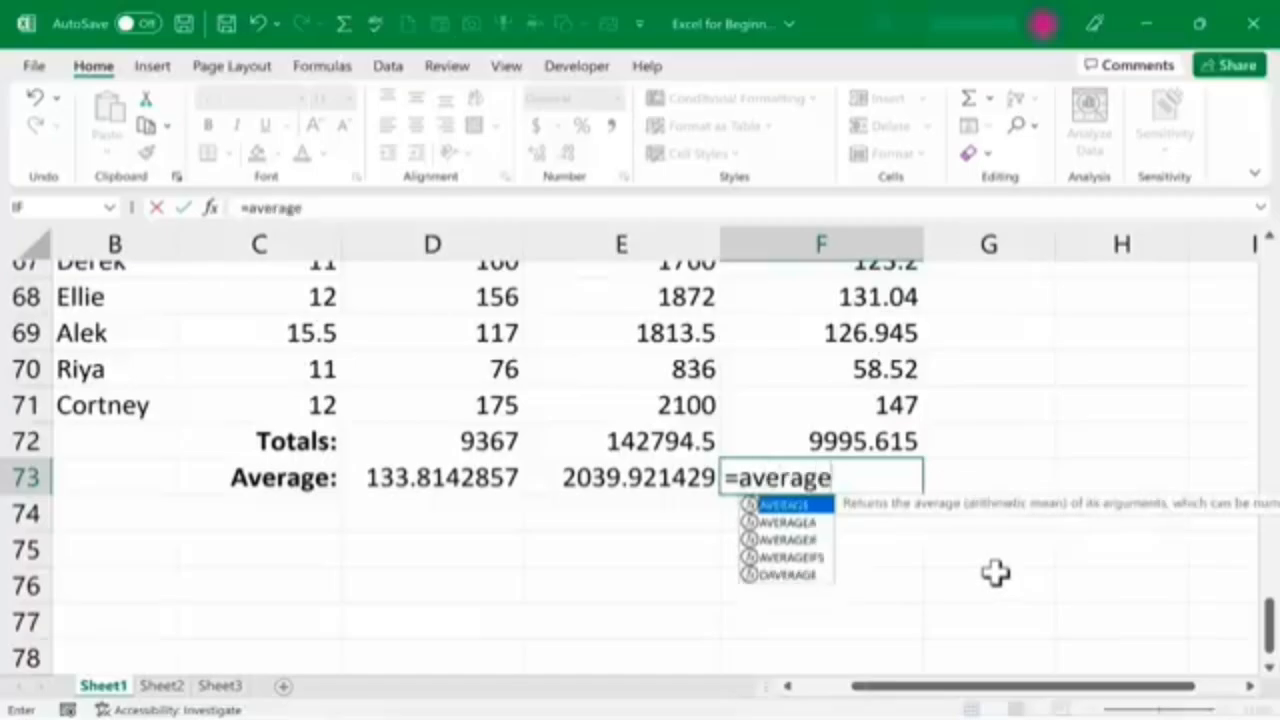
{"action": "type", "text": "(taxesow"}
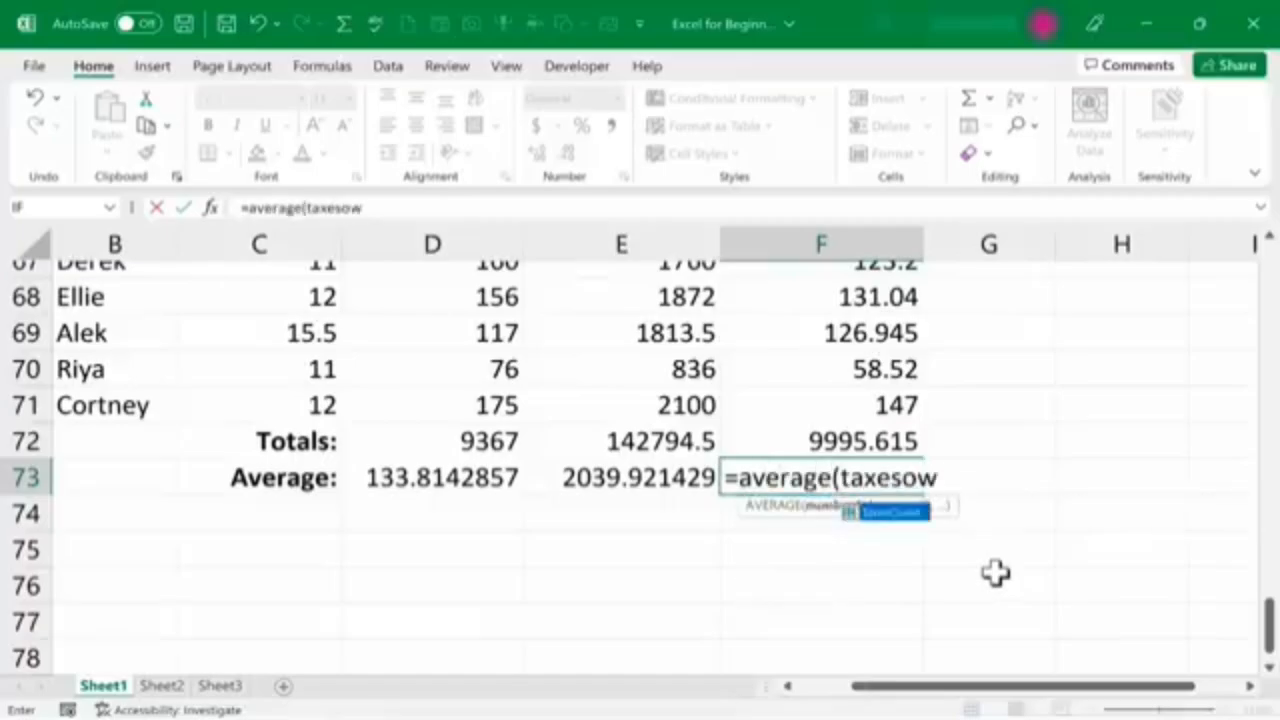
{"action": "type", "text": "ed"}
{"action": "key", "text": "Return"}
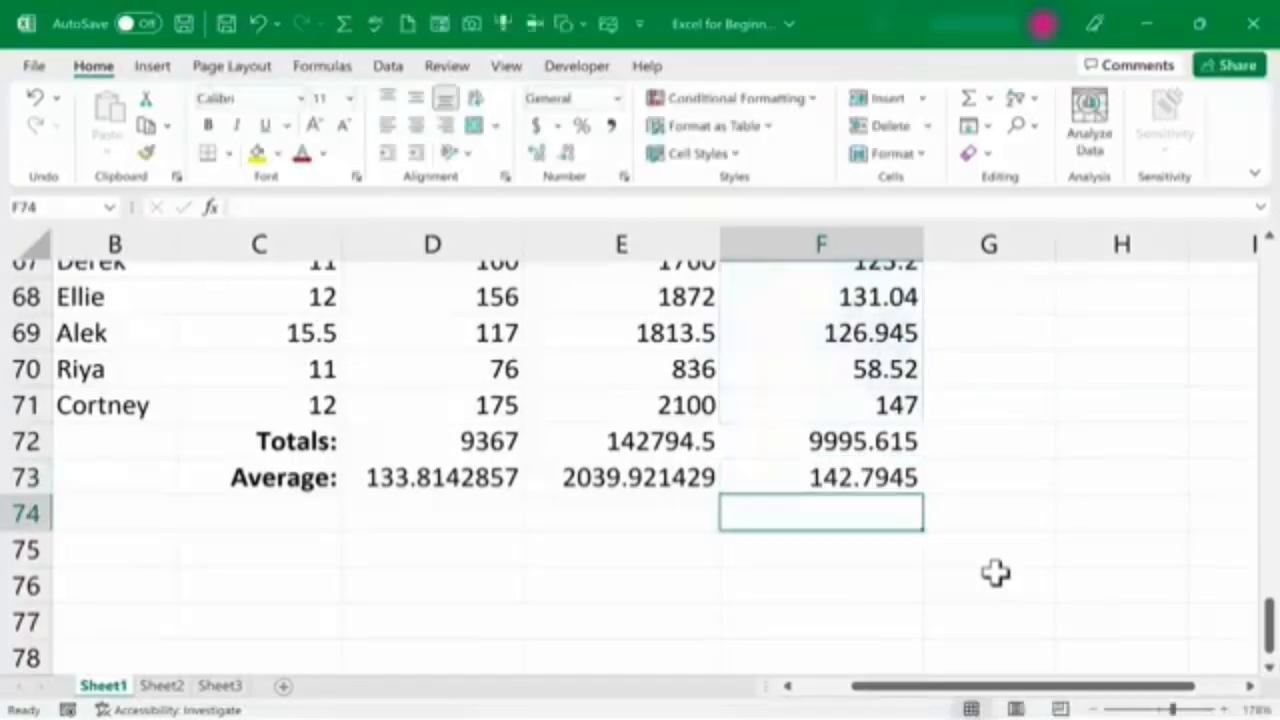
{"action": "left_click", "coordinate": [996, 572]}
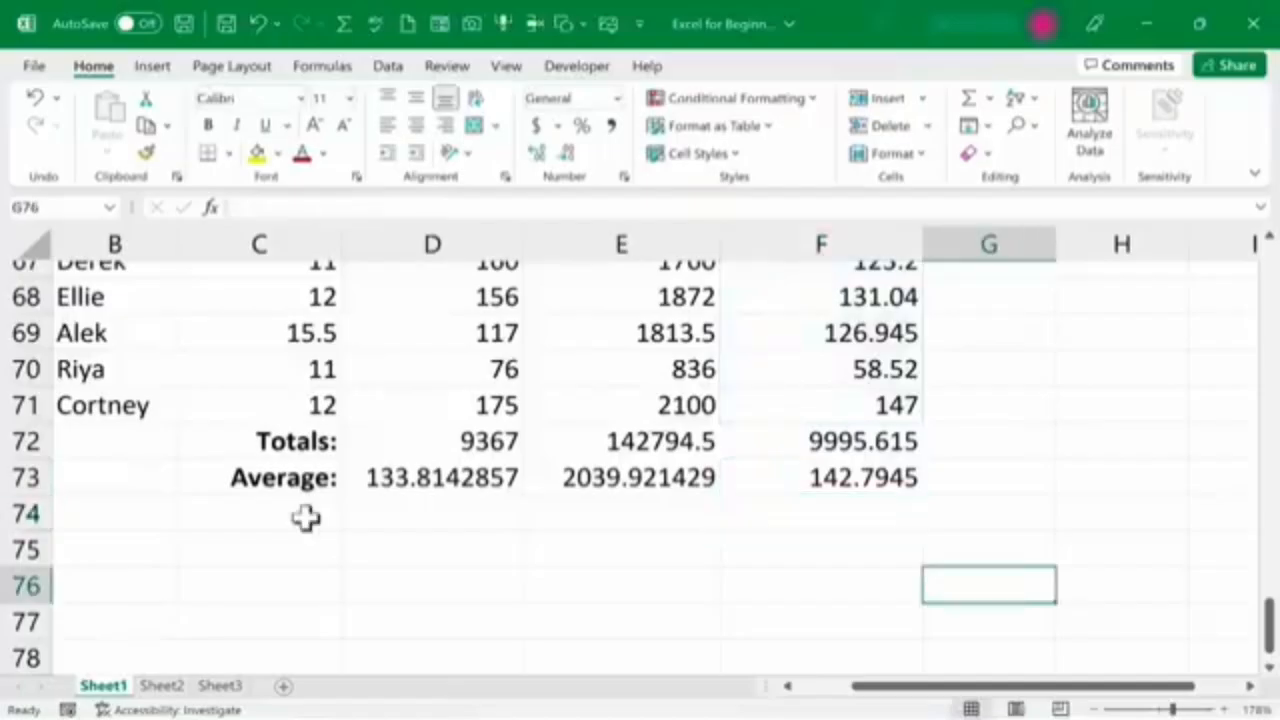
Step: Copy the Average: label from C73 into C74, C75 and C76
{"action": "left_click", "coordinate": [280, 480]}
{"action": "key", "text": "ctrl+c"}
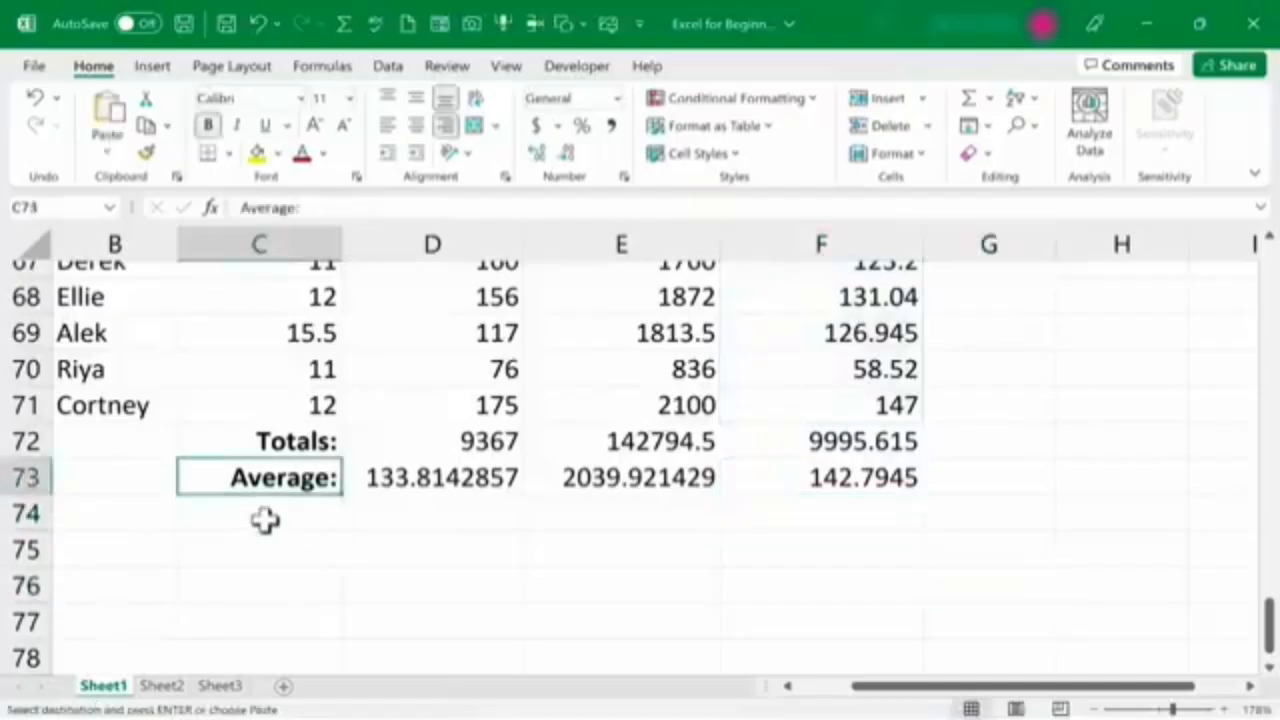
{"action": "left_click", "coordinate": [263, 518]}
{"action": "key", "text": "ctrl+v"}
{"action": "left_click", "coordinate": [276, 549]}
{"action": "key", "text": "ctrl+v"}
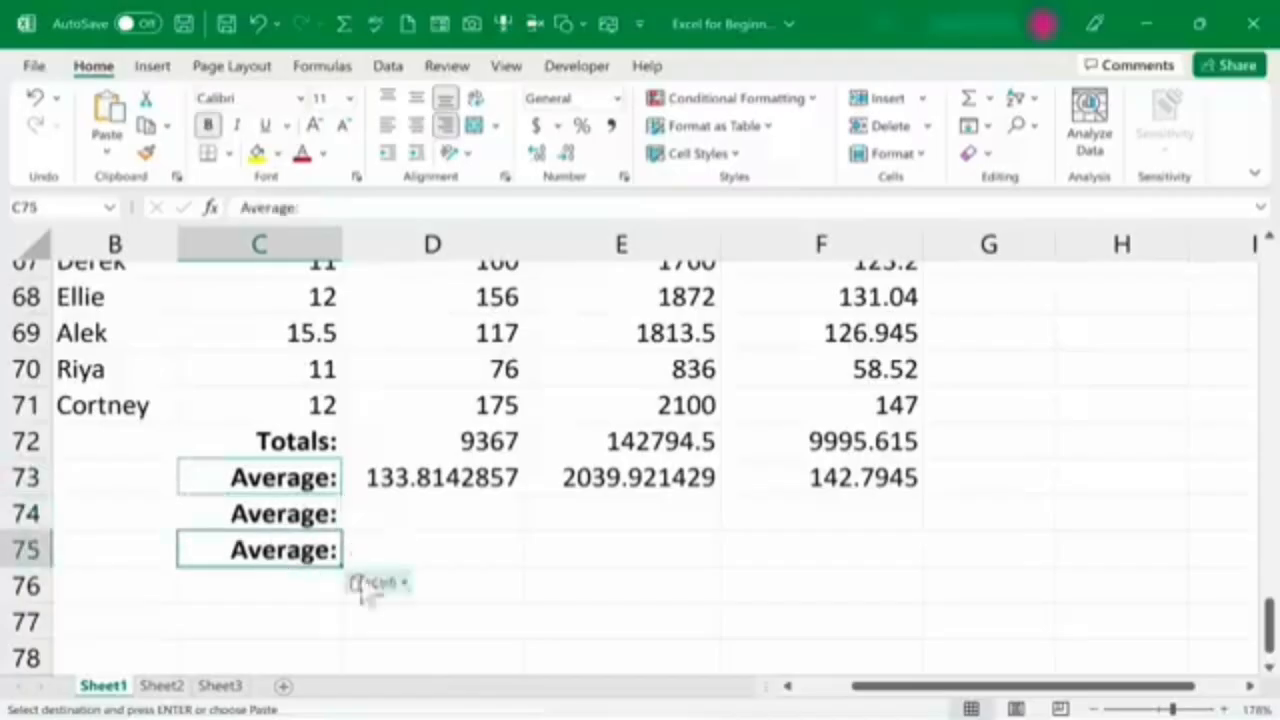
{"action": "left_click", "coordinate": [268, 593]}
{"action": "key", "text": "ctrl+v"}
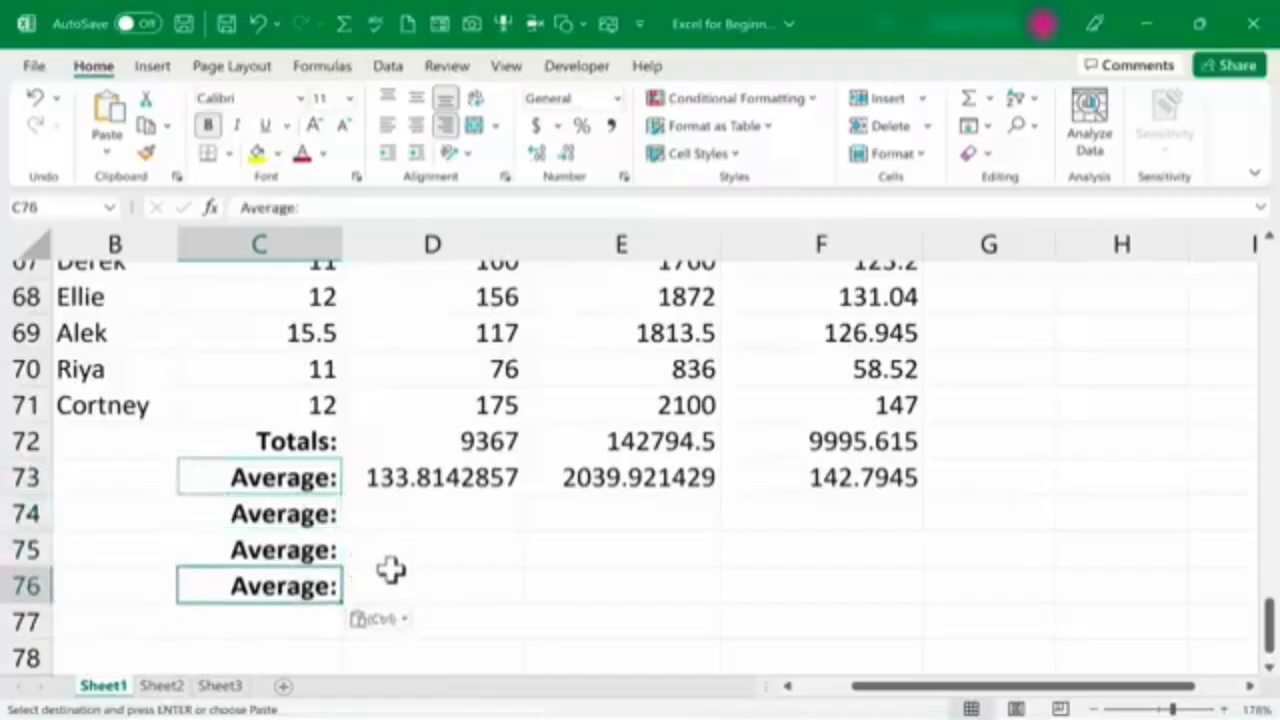
{"action": "key", "text": "Escape"}
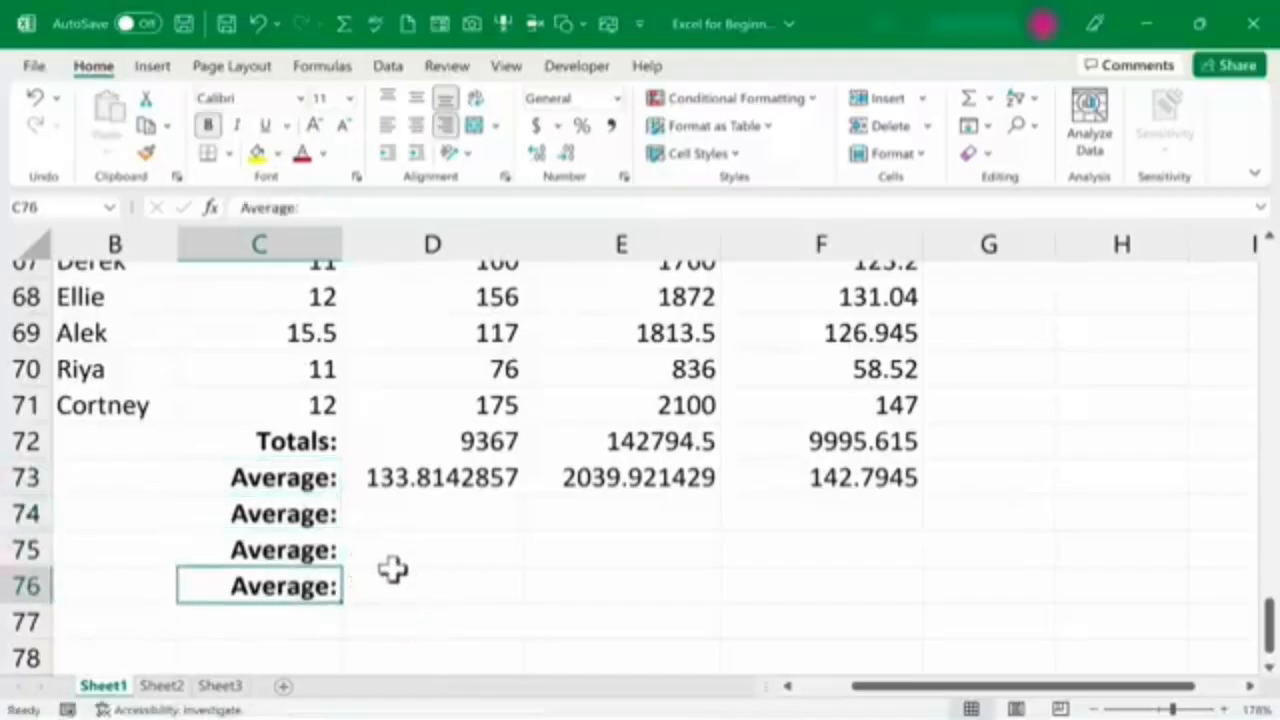
Step: Change the labels in C74, C75 and C76 to Highest:, Lowest: and Number of Employees:
{"action": "left_click", "coordinate": [292, 512]}
{"action": "type", "text": "Highest:"}
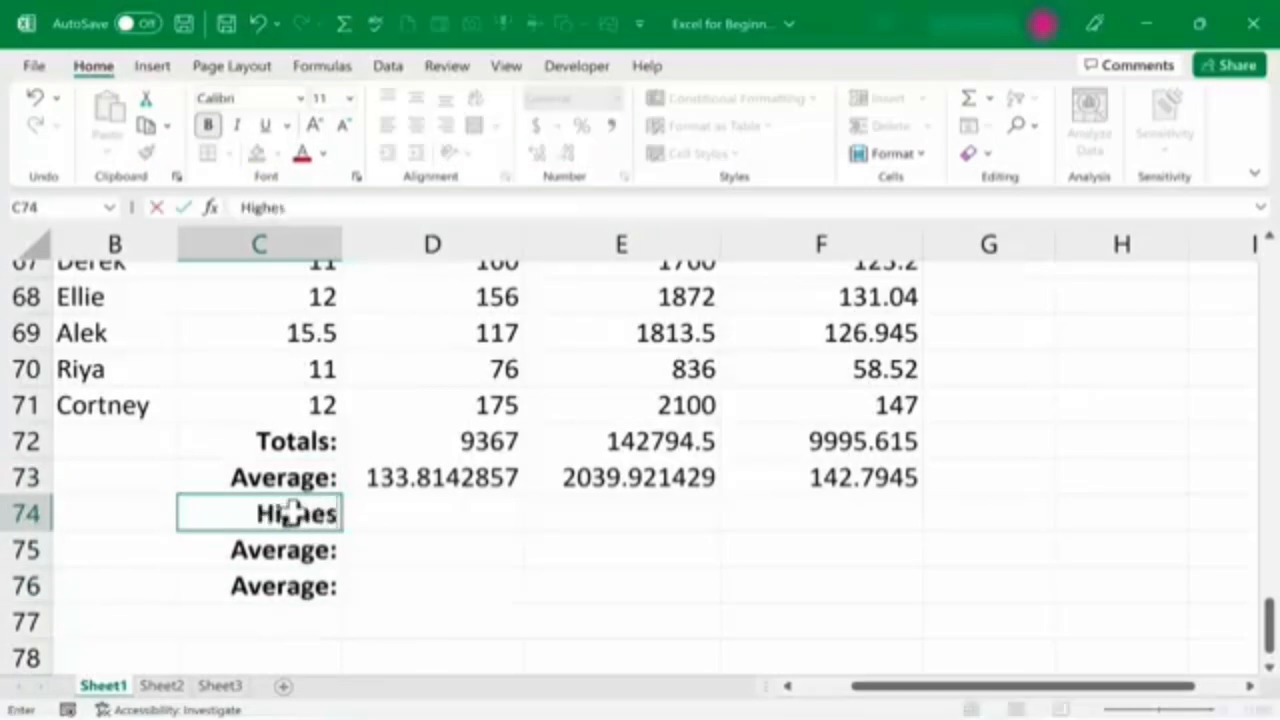
{"action": "key", "text": "Return"}
{"action": "type", "text": "Lowest:"}
{"action": "key", "text": "Return"}
{"action": "type", "text": "Number of Employees:"}
{"action": "left_click", "coordinate": [357, 596]}
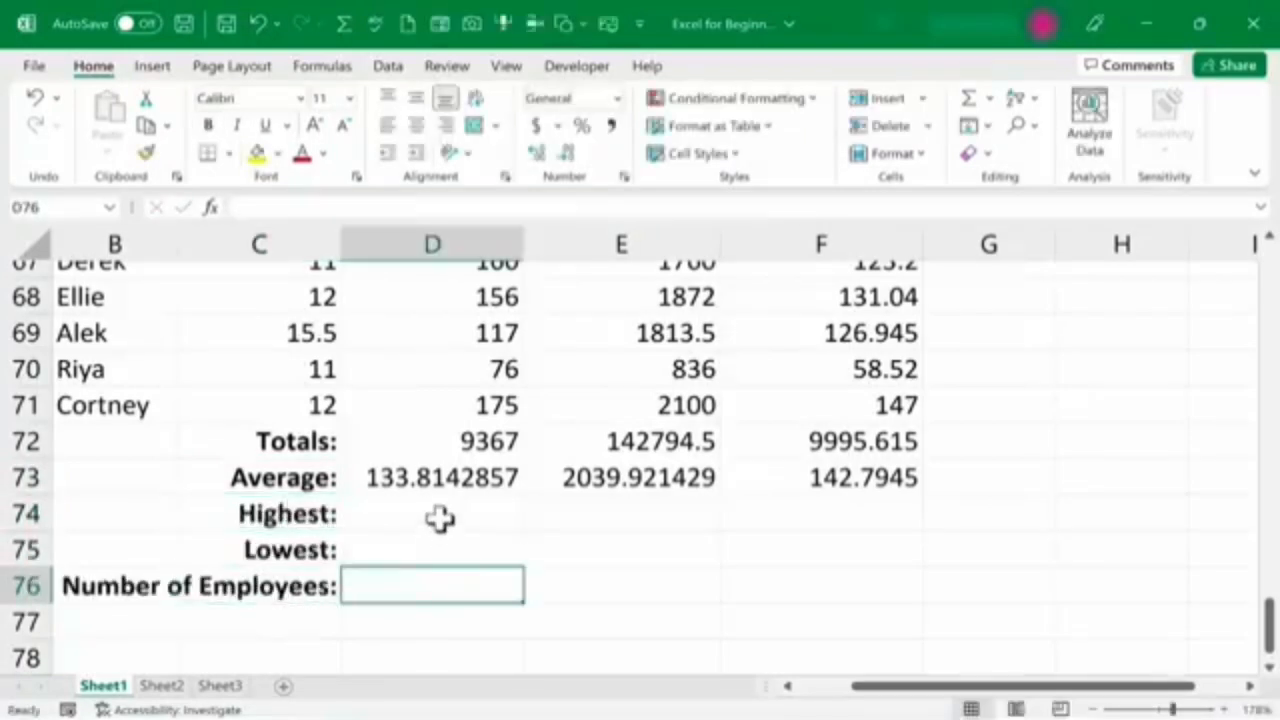
Step: Enter the formula =max(d2:d71) in D74 for the highest Hours Worked value
{"action": "left_click_drag", "start_coordinate": [1270, 625], "coordinate": [1220, 180]}
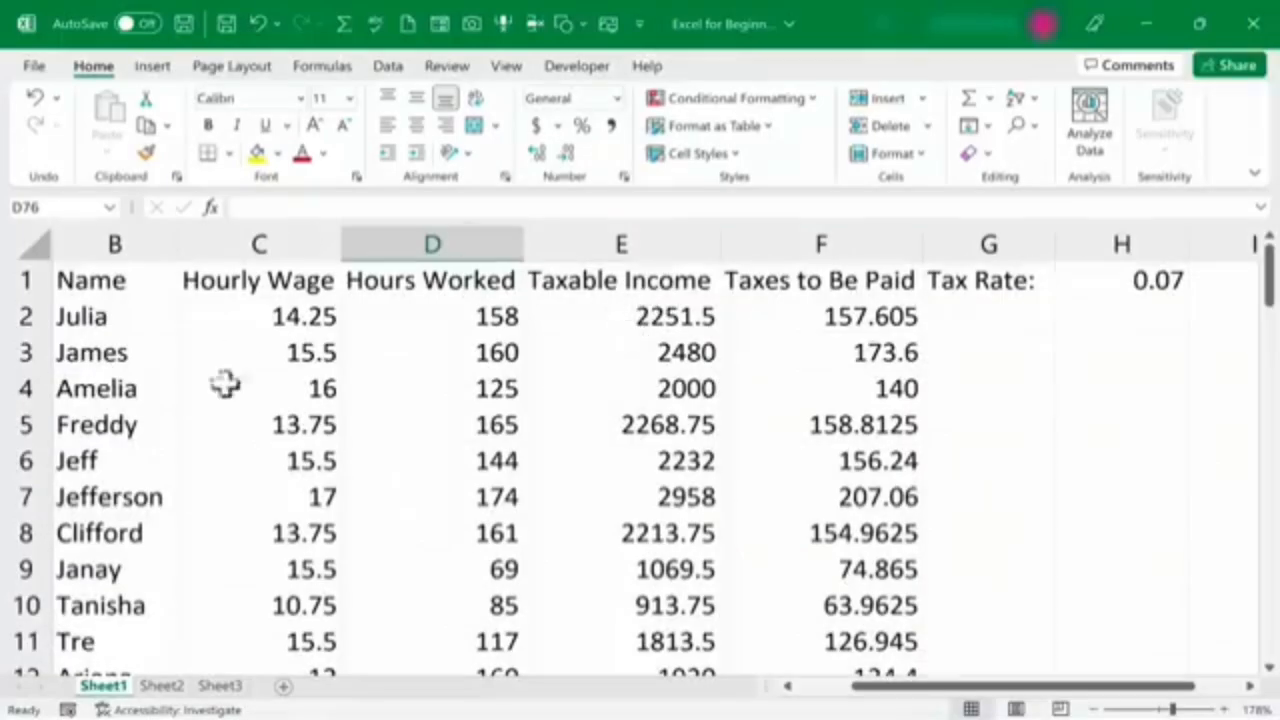
{"action": "left_click_drag", "start_coordinate": [1268, 290], "coordinate": [1268, 640]}
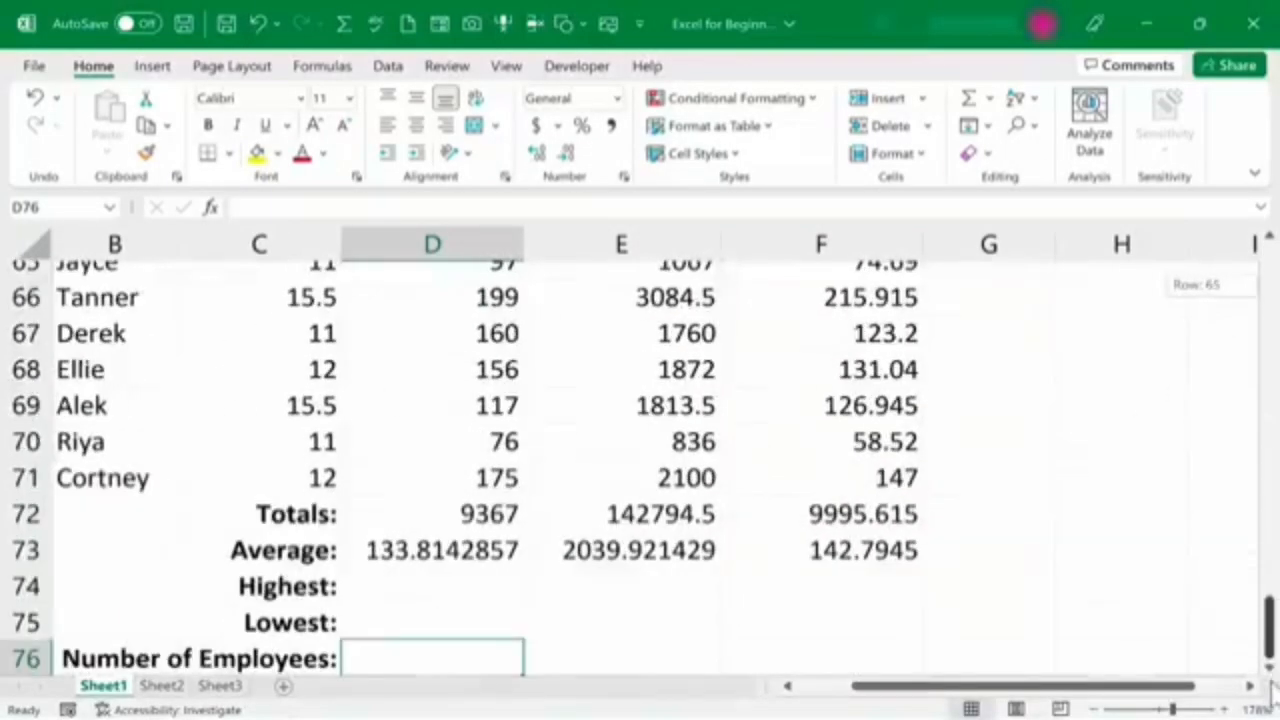
{"action": "left_click", "coordinate": [457, 577]}
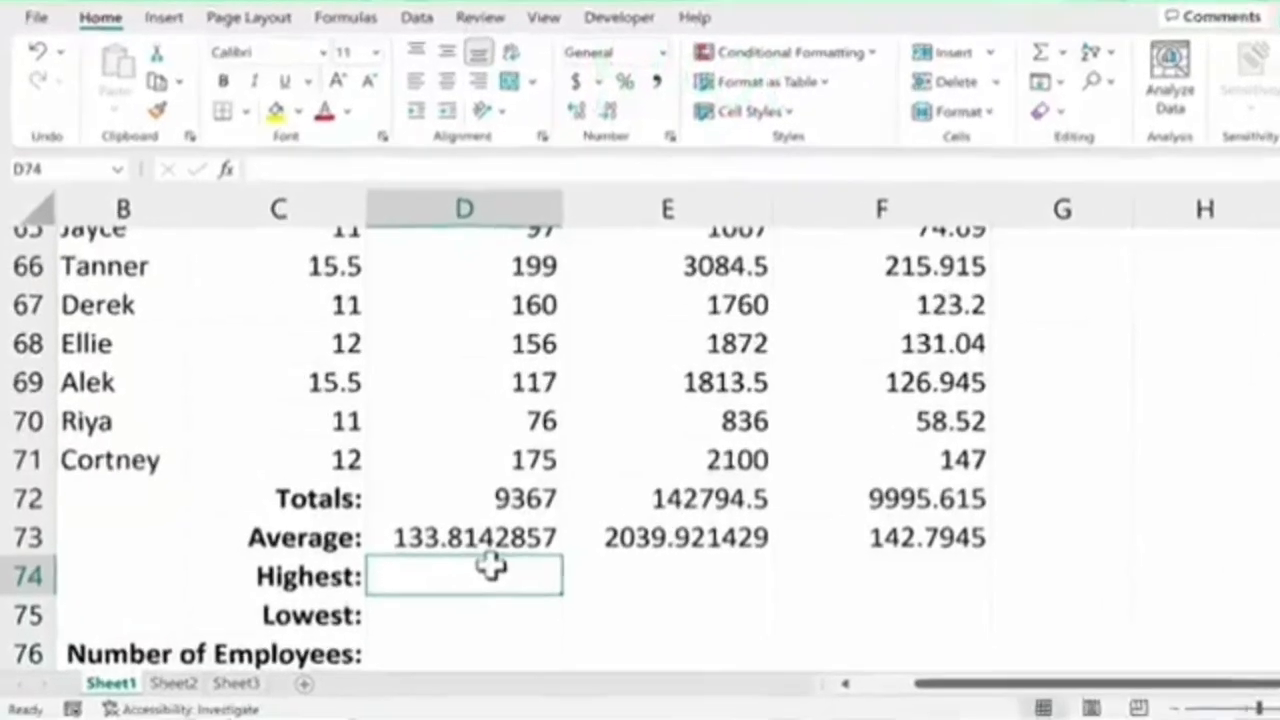
{"action": "type", "text": "="}
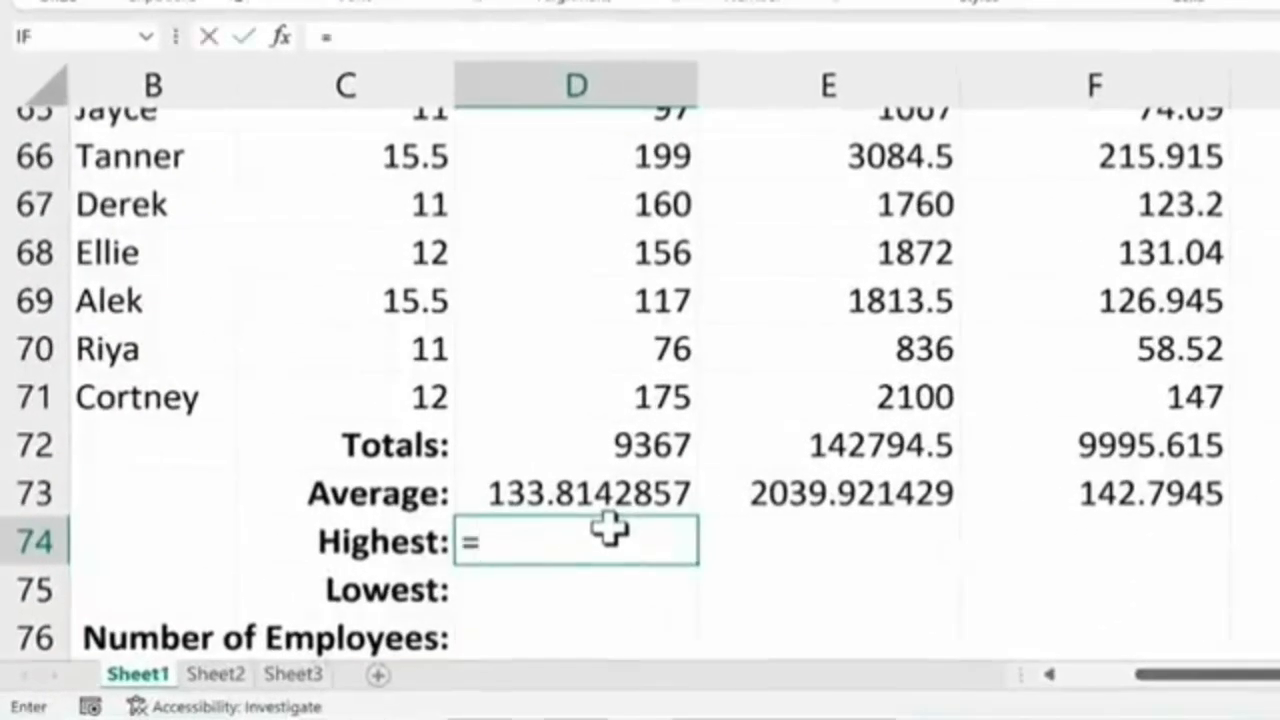
{"action": "type", "text": "max("}
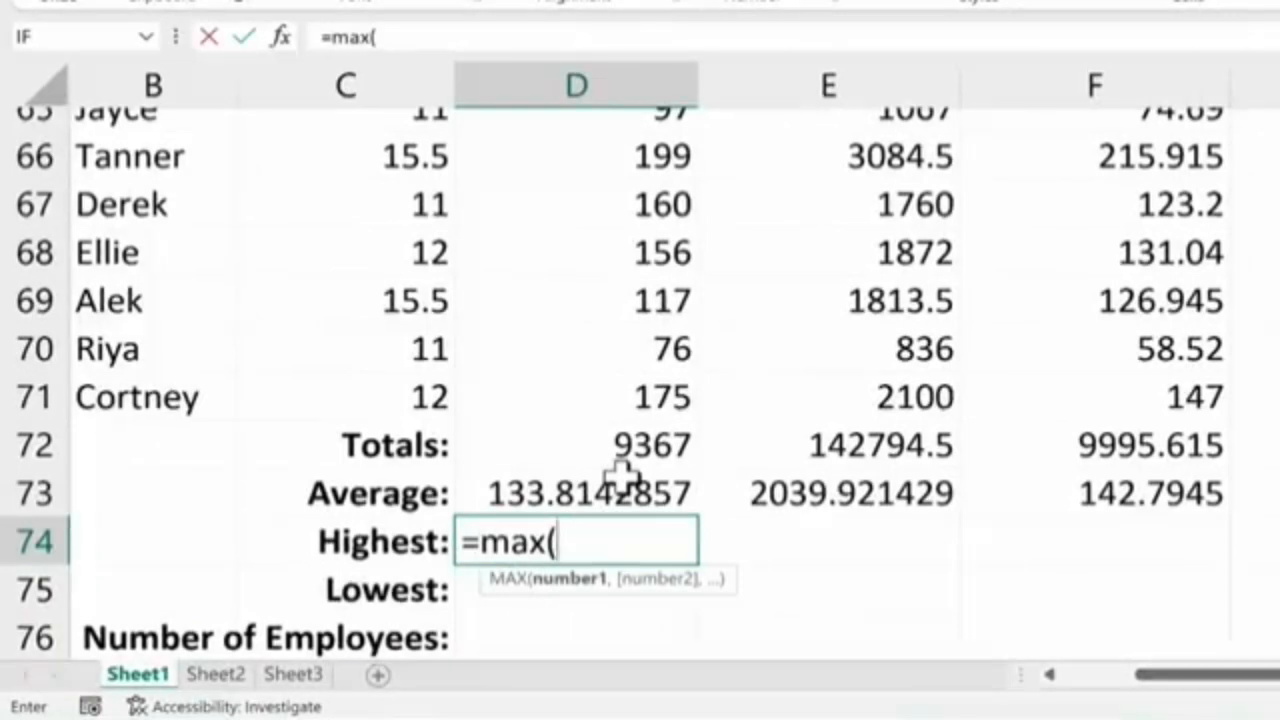
{"action": "type", "text": "d"}
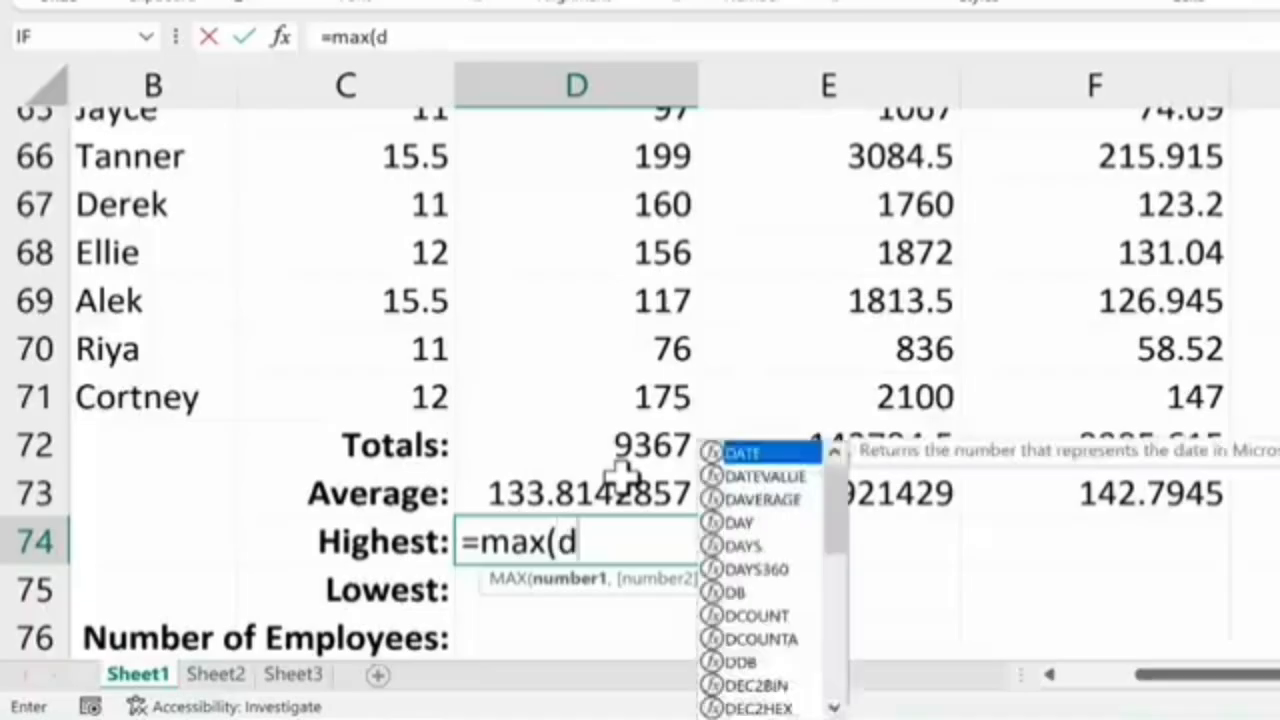
{"action": "type", "text": "2:d7"}
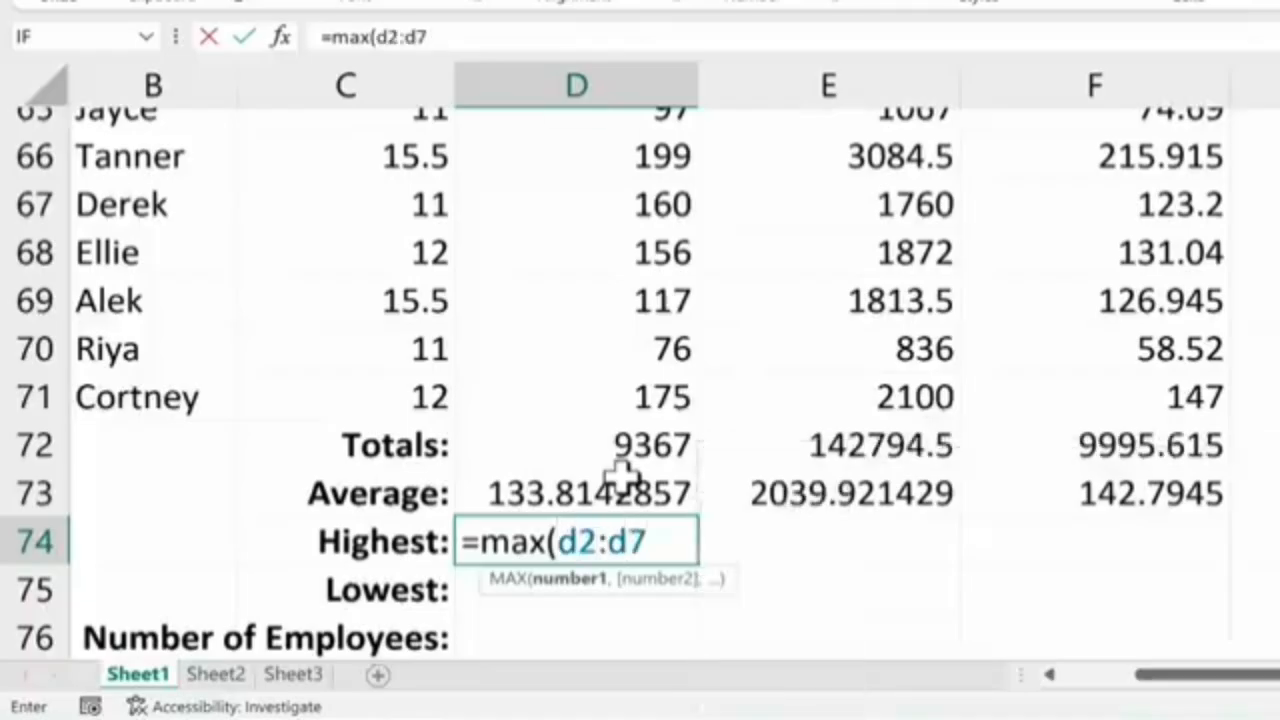
{"action": "type", "text": "1)"}
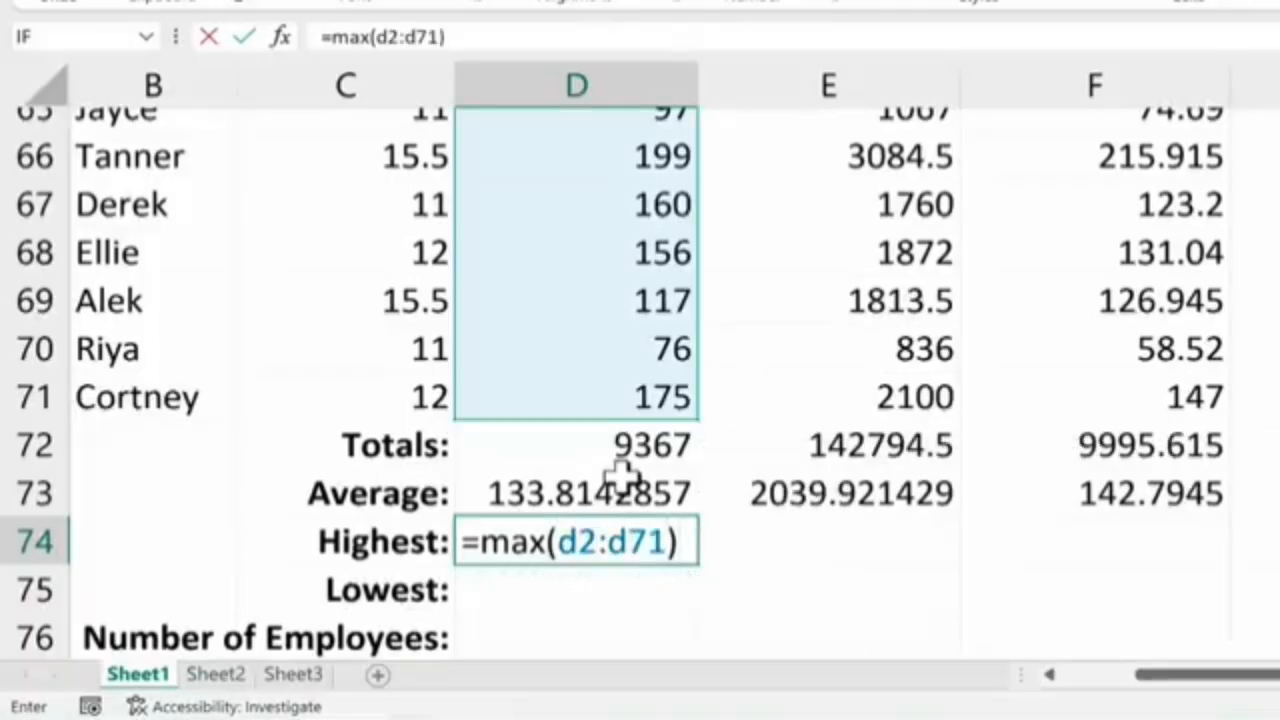
{"action": "key", "text": "Return"}
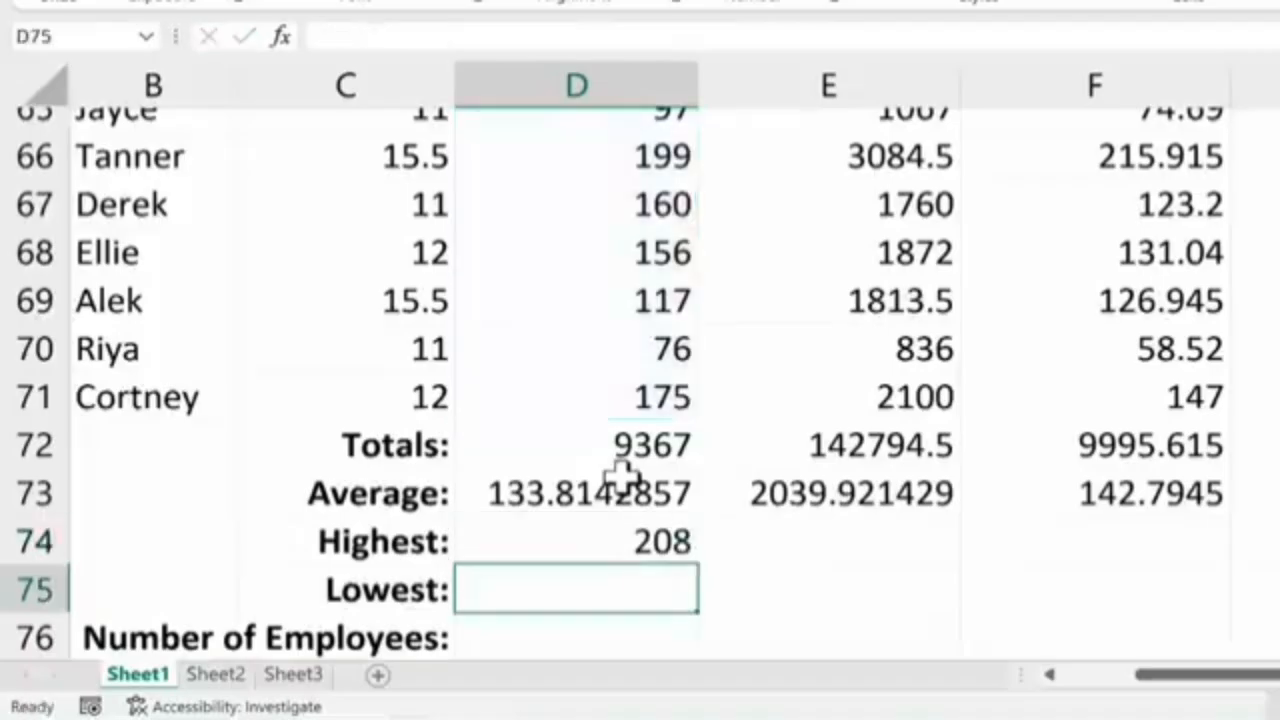
Step: Fill the MAX formula from D74 across to F74 and check the copied formulas in E74 and F74
{"action": "left_click", "coordinate": [688, 556]}
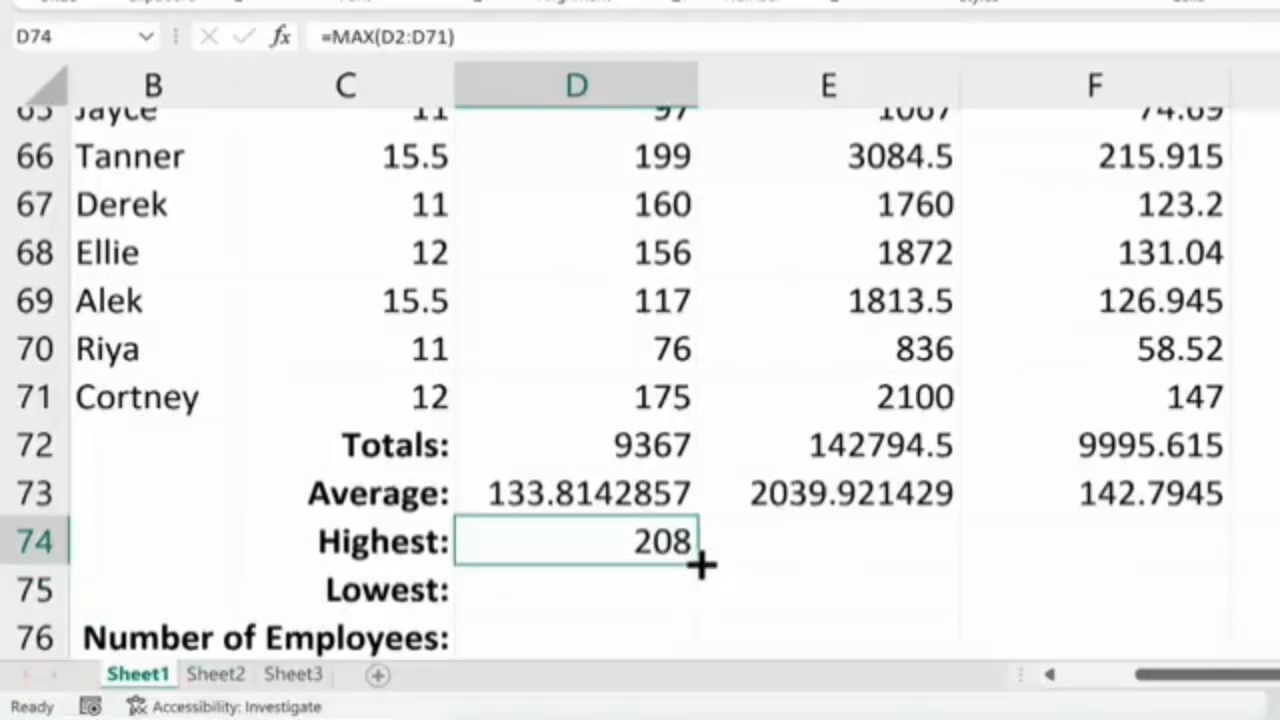
{"action": "left_click_drag", "start_coordinate": [700, 565], "coordinate": [1164, 560]}
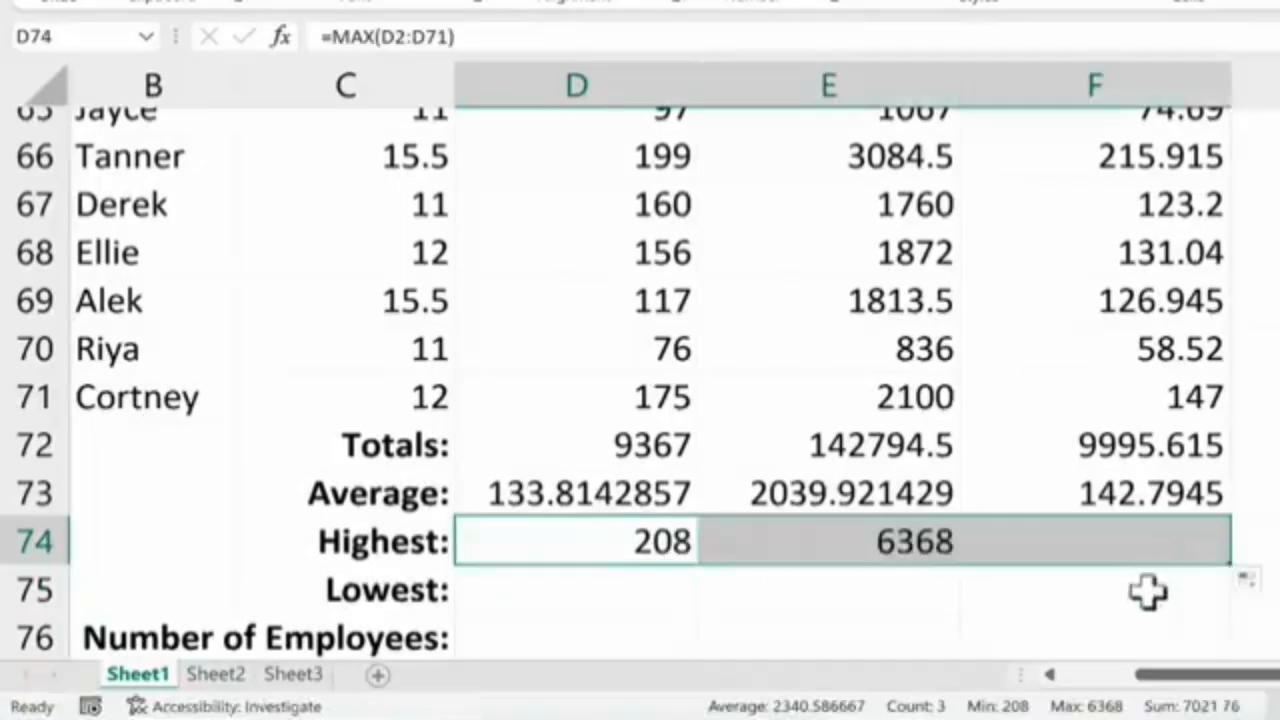
{"action": "left_click", "coordinate": [1098, 548]}
{"action": "scroll", "coordinate": [893, 585], "scroll_direction": "up", "scroll_amount": 2}
{"action": "scroll", "coordinate": [888, 570], "scroll_direction": "down", "scroll_amount": 2}
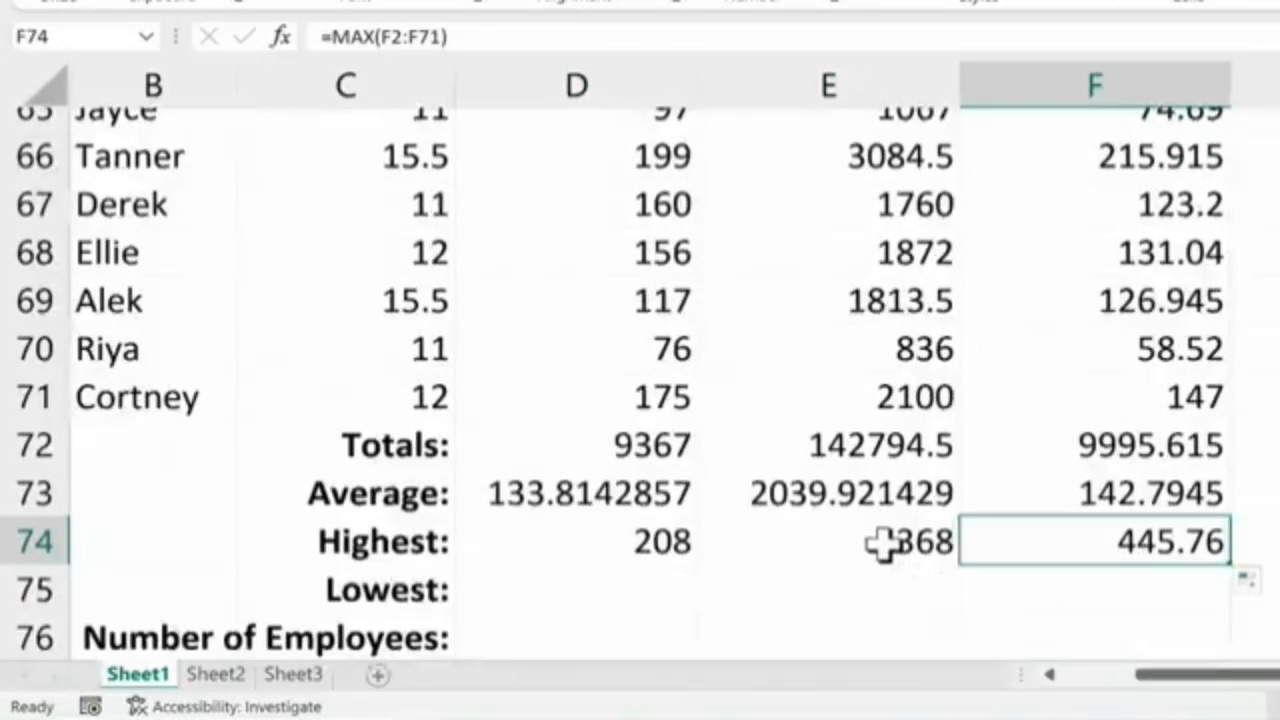
{"action": "left_click", "coordinate": [880, 540]}
{"action": "left_click", "coordinate": [1190, 545]}
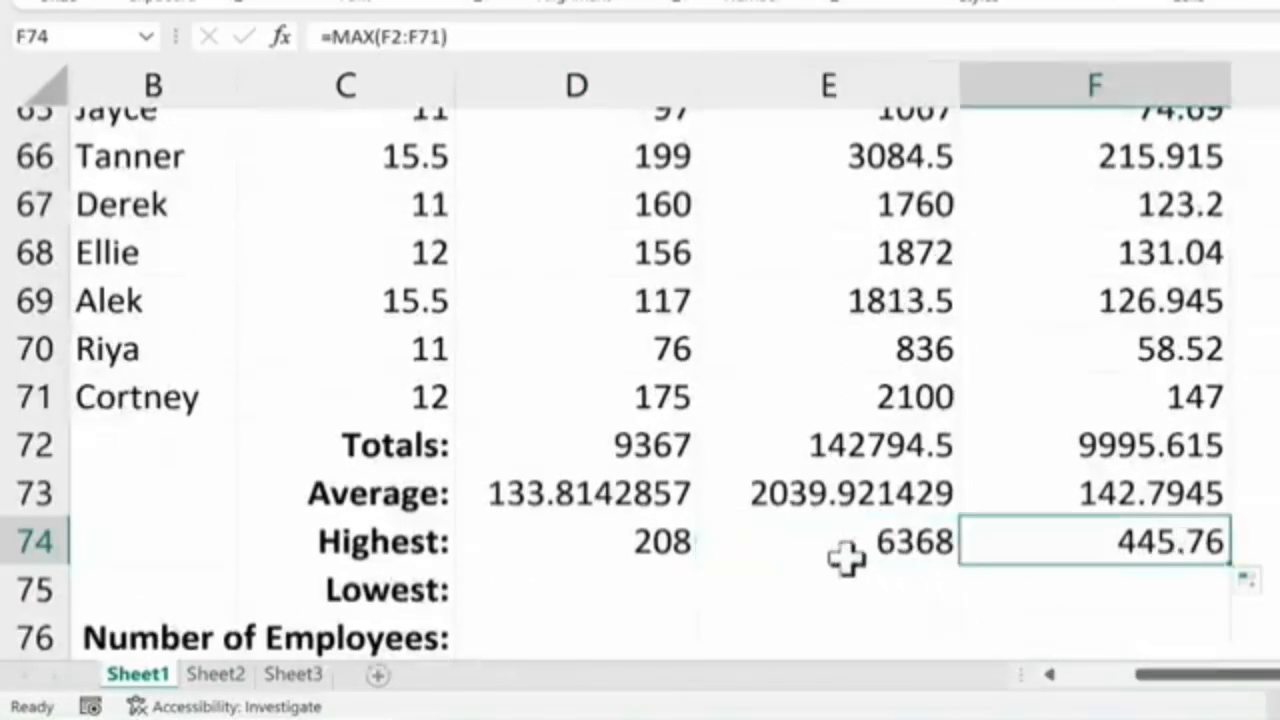
Step: Enter a MIN formula for the range D2:D71 in D75 and fill it across to F75
{"action": "scroll", "coordinate": [700, 500], "scroll_direction": "down", "scroll_amount": 1}
{"action": "left_click", "coordinate": [638, 452]}
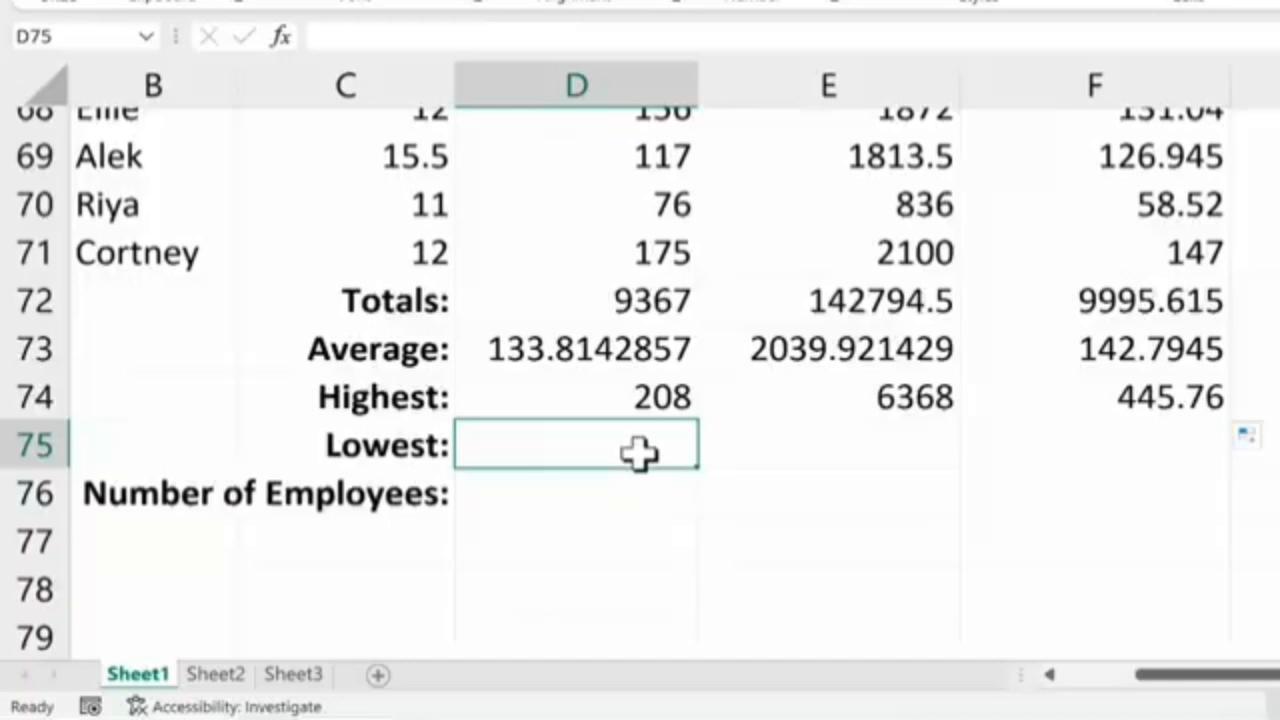
{"action": "type", "text": "="}
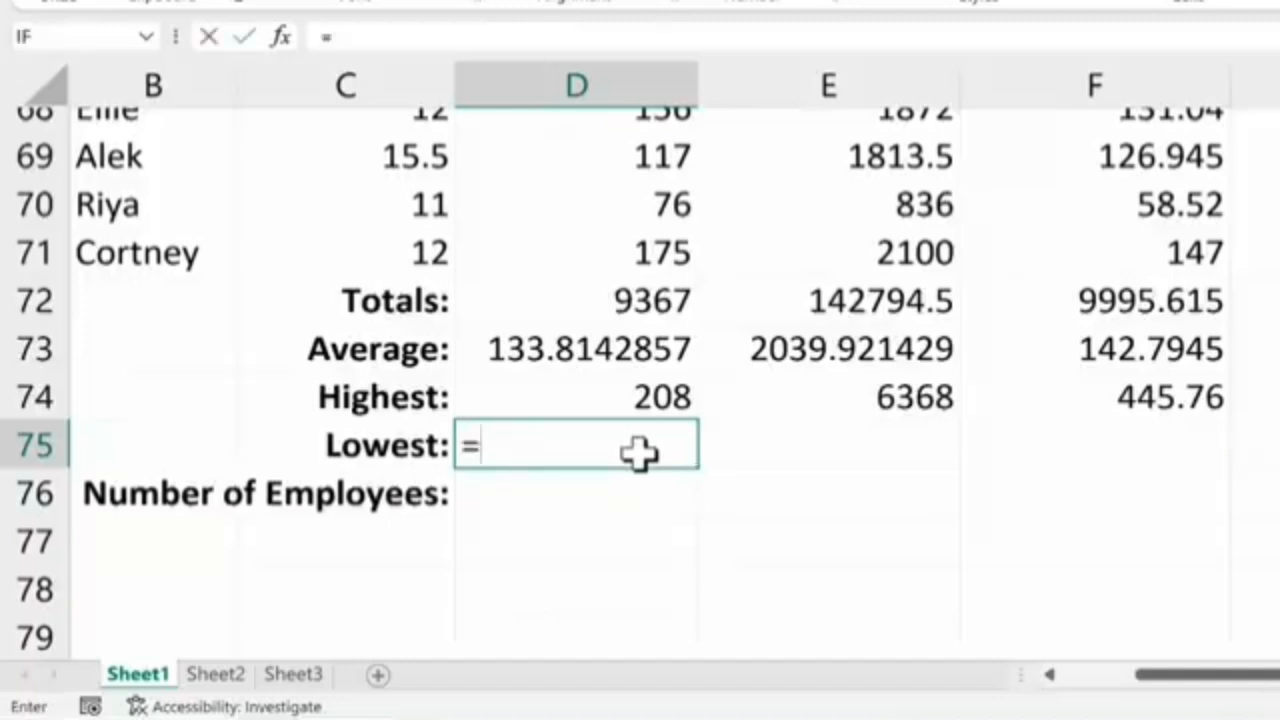
{"action": "type", "text": "min"}
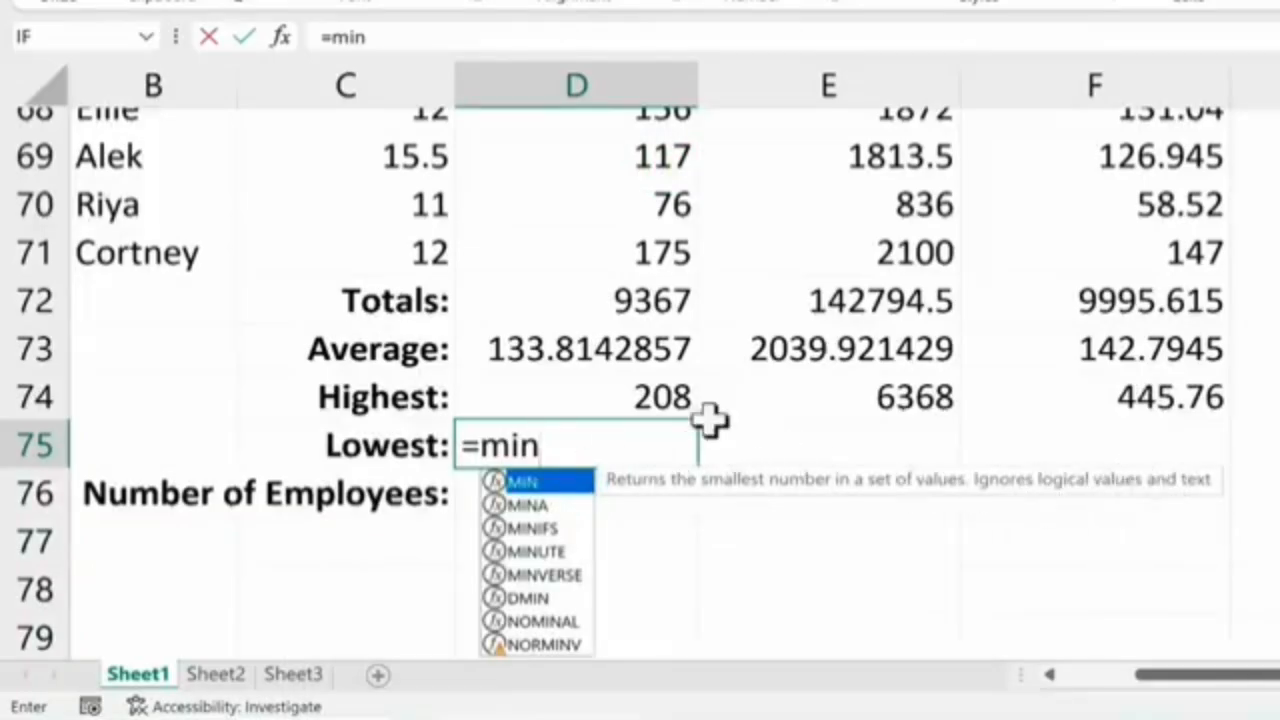
{"action": "type", "text": "(d2"}
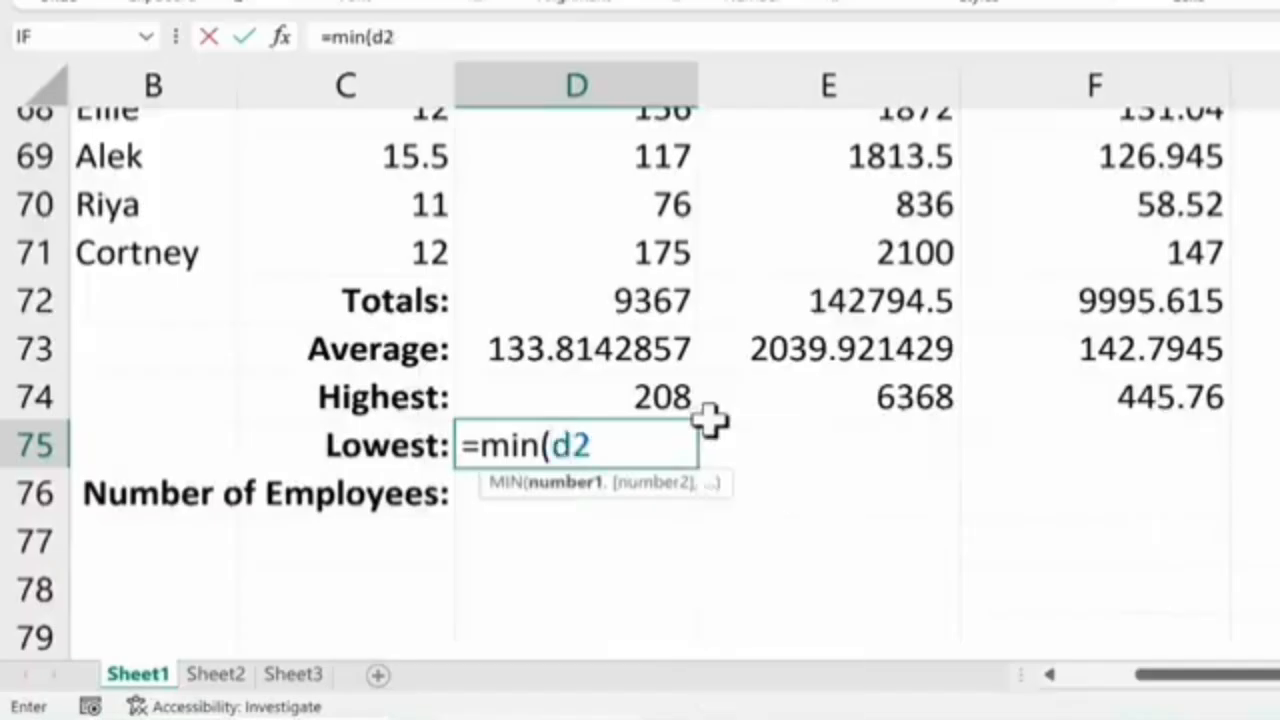
{"action": "type", "text": ":d71"}
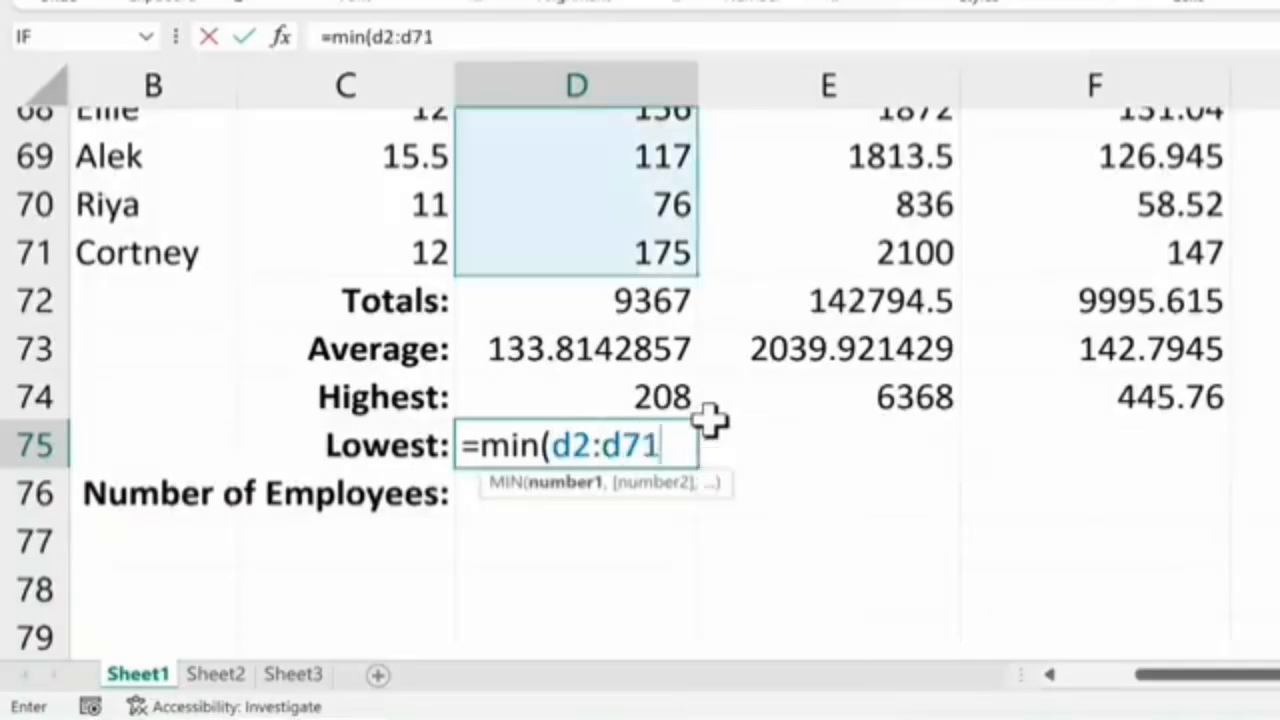
{"action": "key", "text": "Return"}
{"action": "key", "text": "Up"}
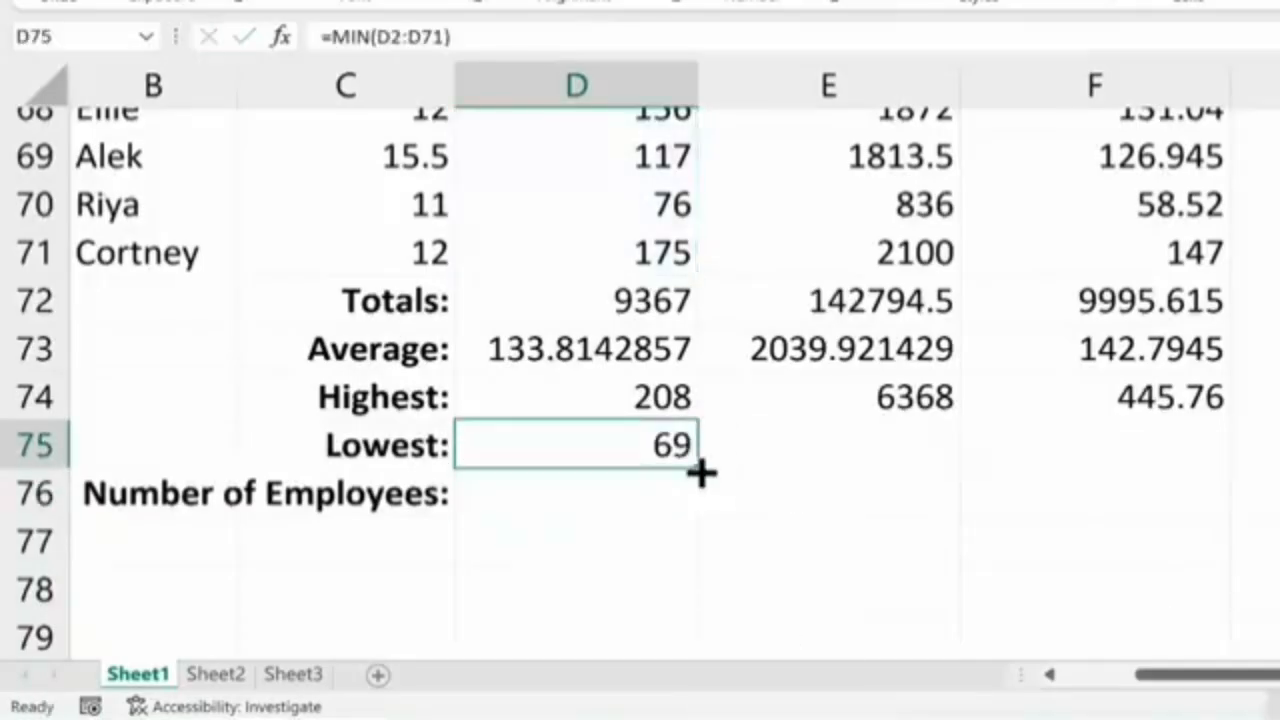
{"action": "left_click_drag", "start_coordinate": [698, 469], "coordinate": [1230, 487]}
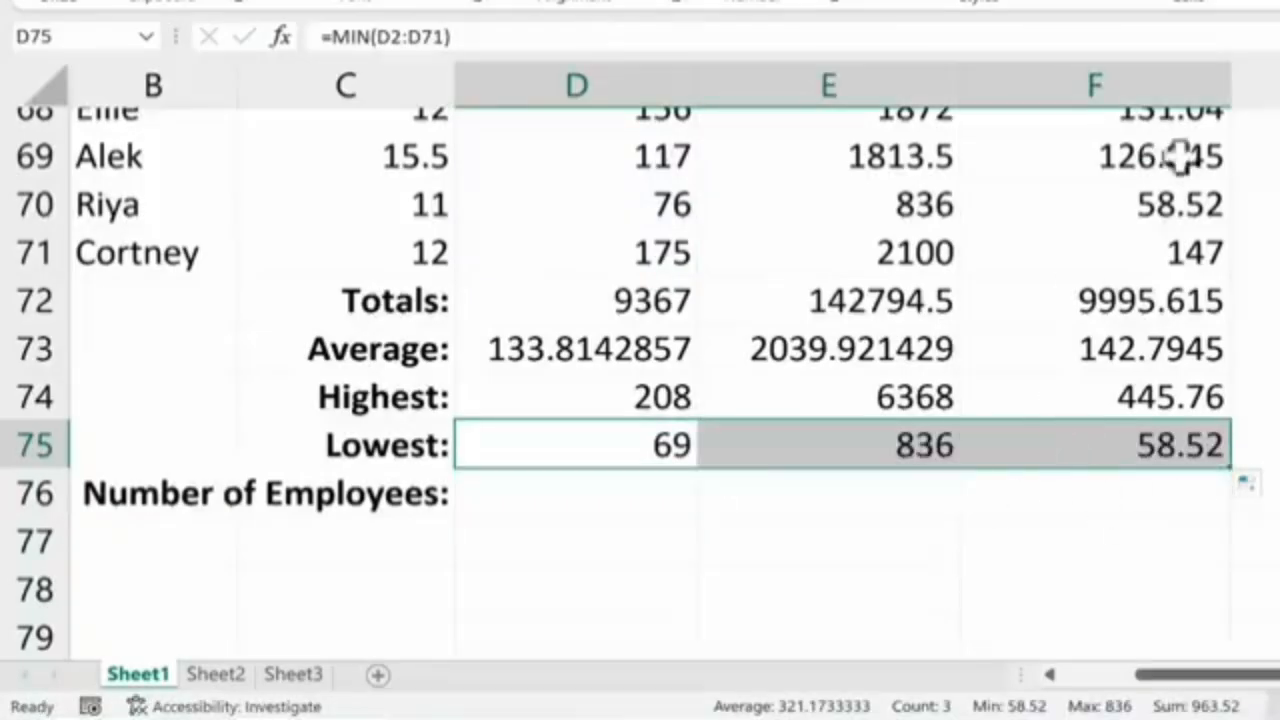
Step: Enter the formula =count(d2:d71) in D76 for the number of employees
{"action": "left_click", "coordinate": [589, 494]}
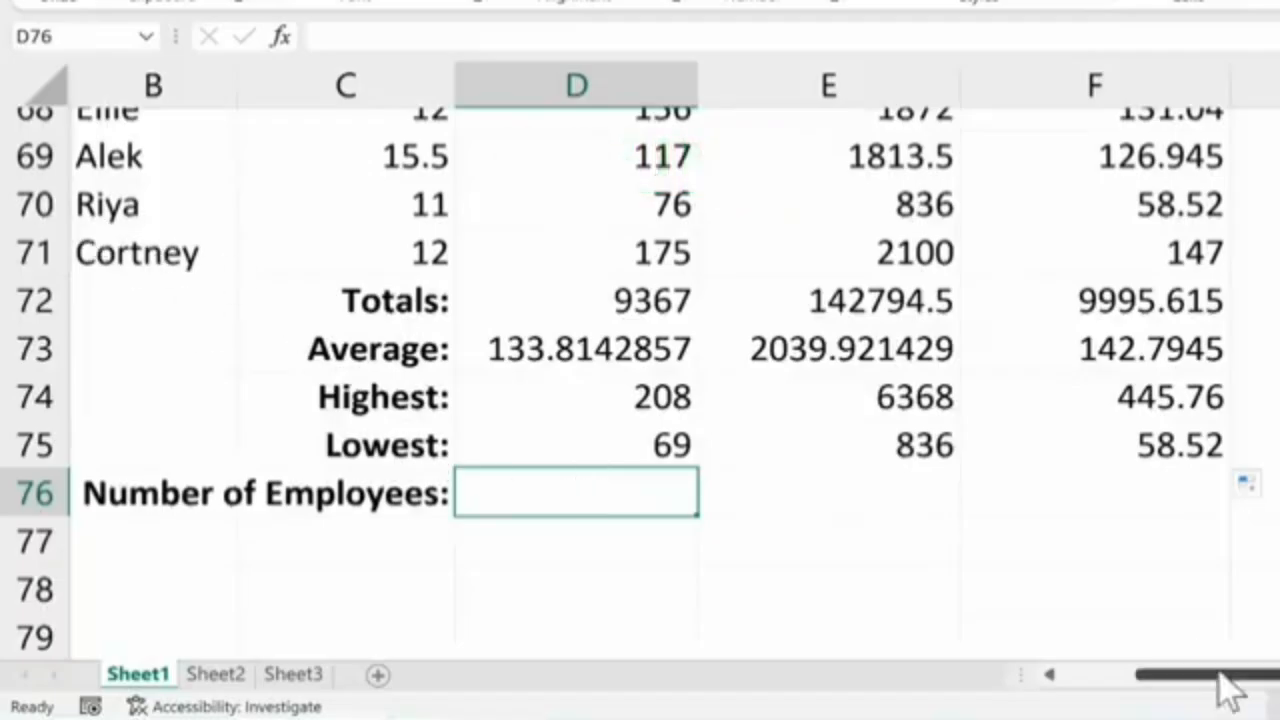
{"action": "left_click_drag", "start_coordinate": [1220, 675], "coordinate": [990, 673]}
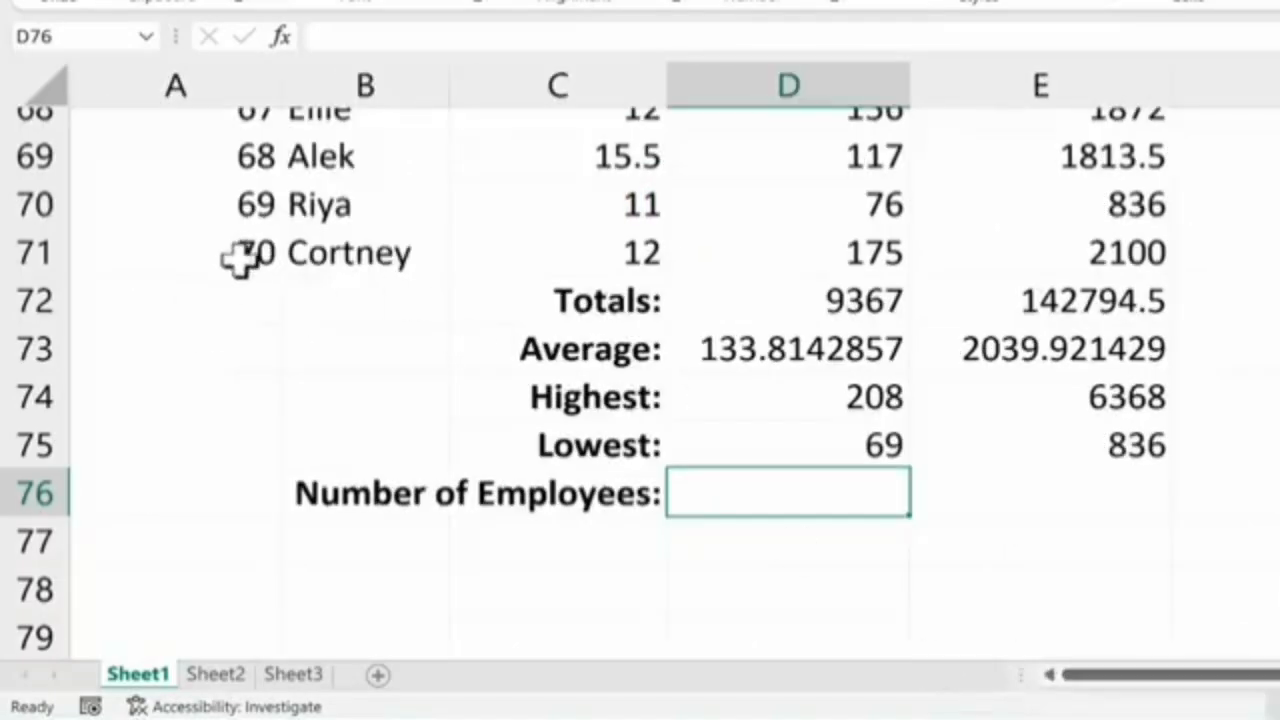
{"action": "left_click_drag", "start_coordinate": [1120, 675], "coordinate": [1182, 675]}
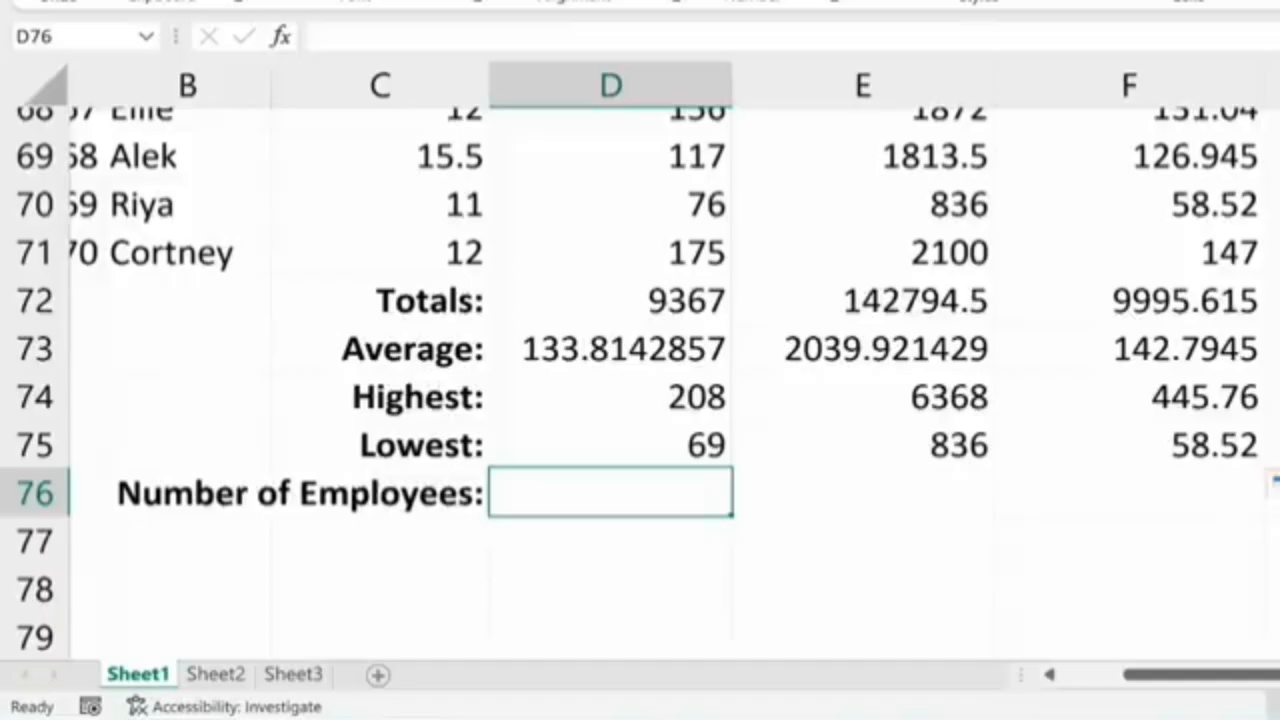
{"action": "type", "text": "="}
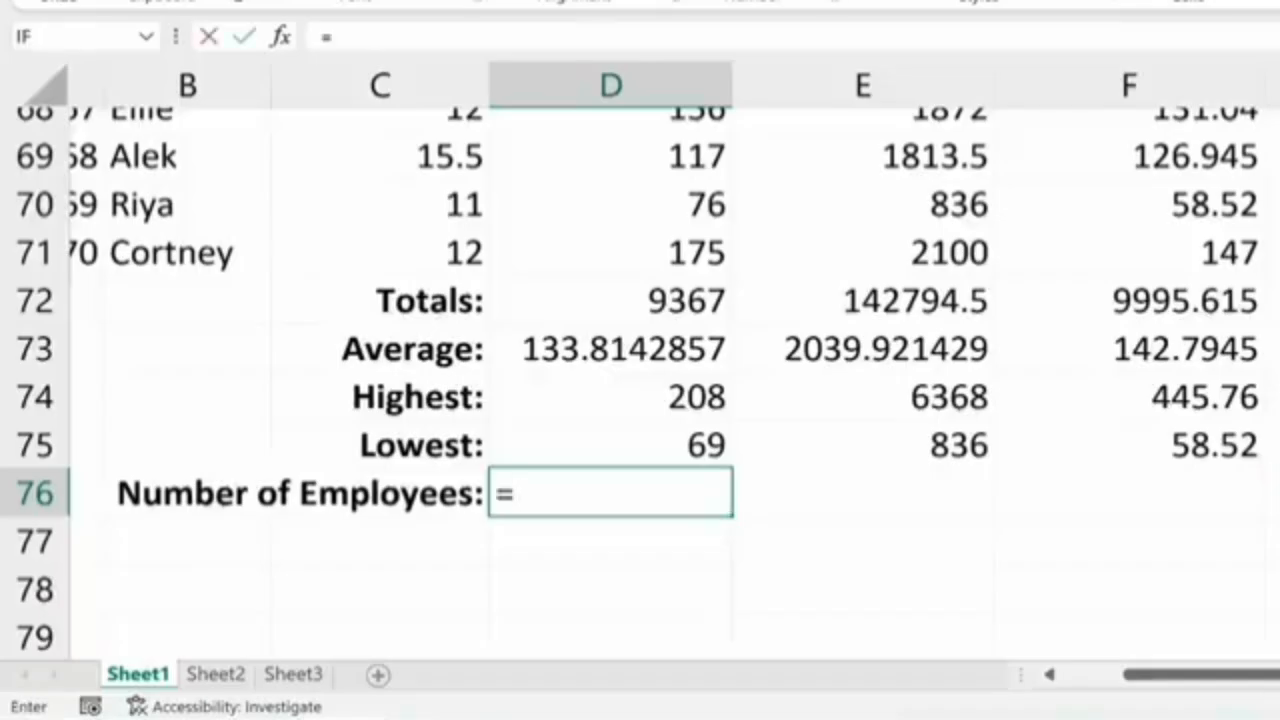
{"action": "type", "text": "count"}
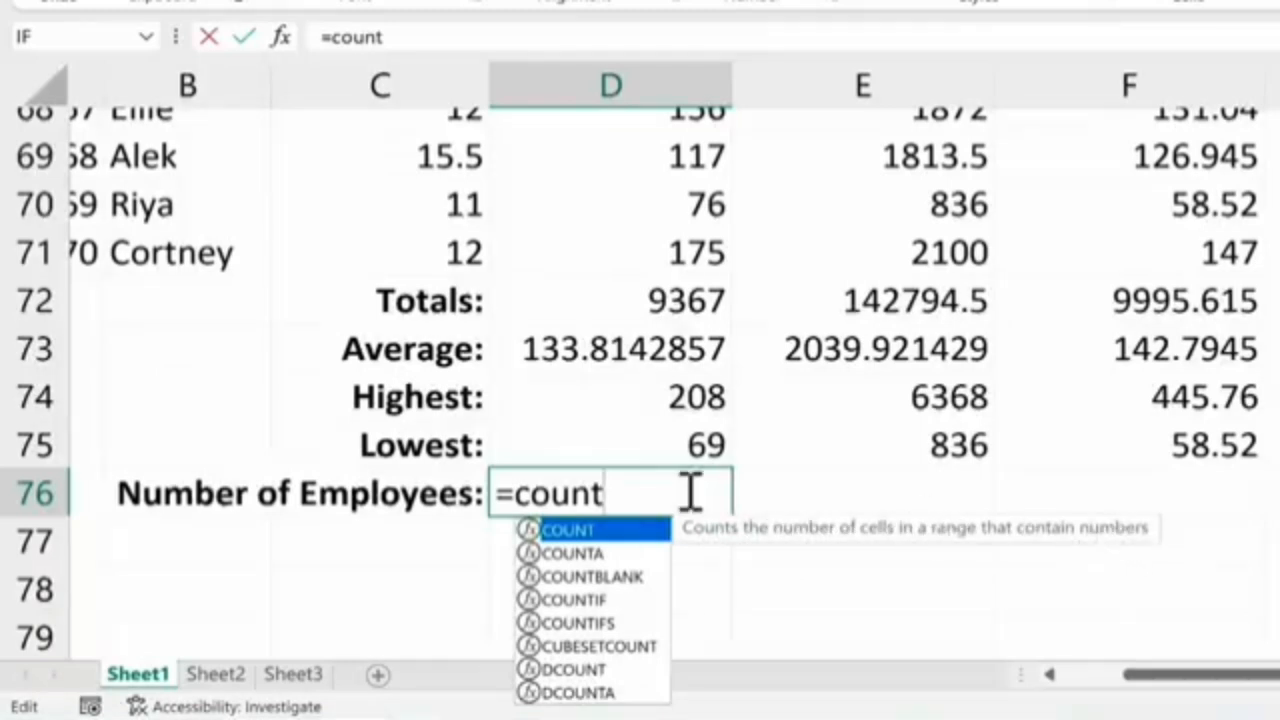
{"action": "type", "text": "(d"}
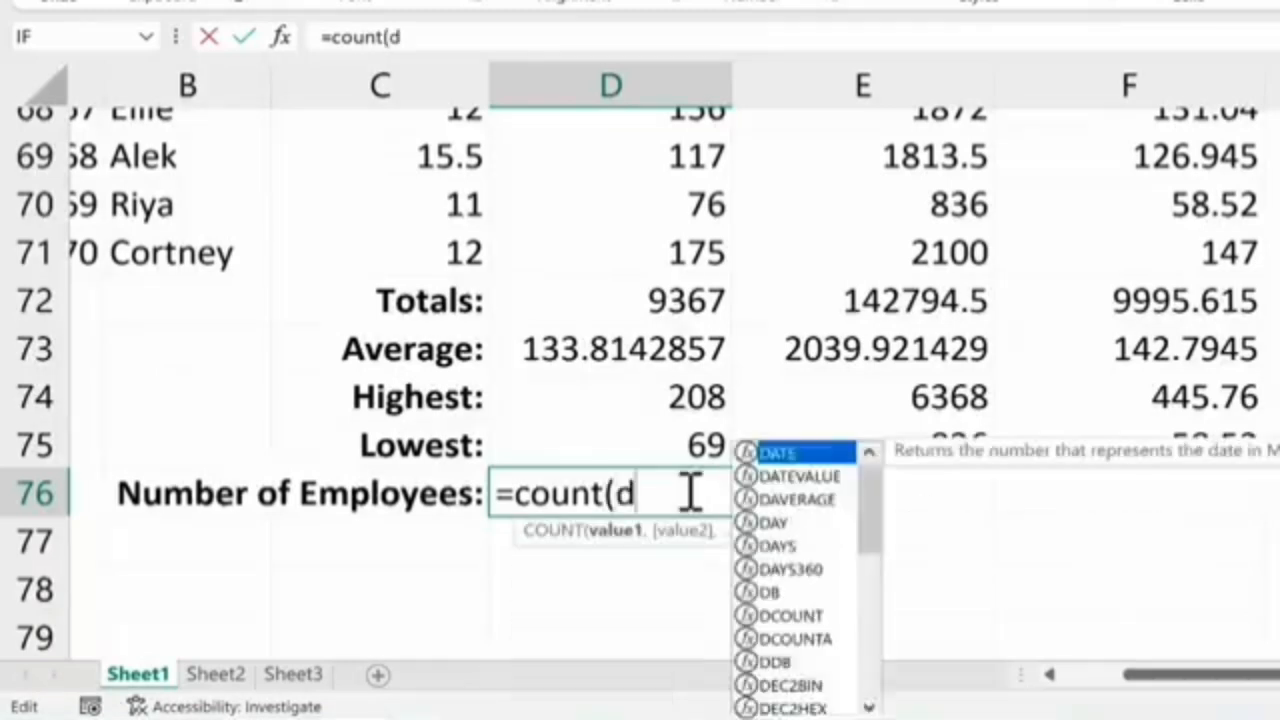
{"action": "type", "text": "2:d"}
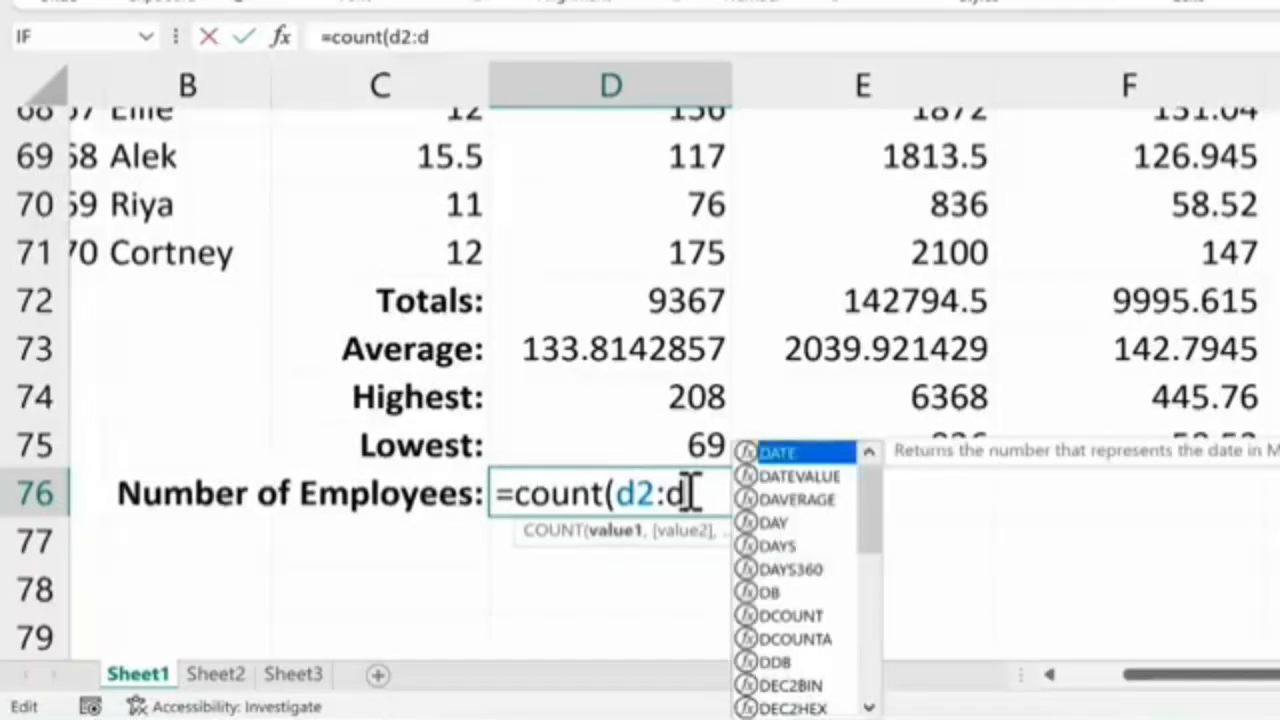
{"action": "type", "text": "71)"}
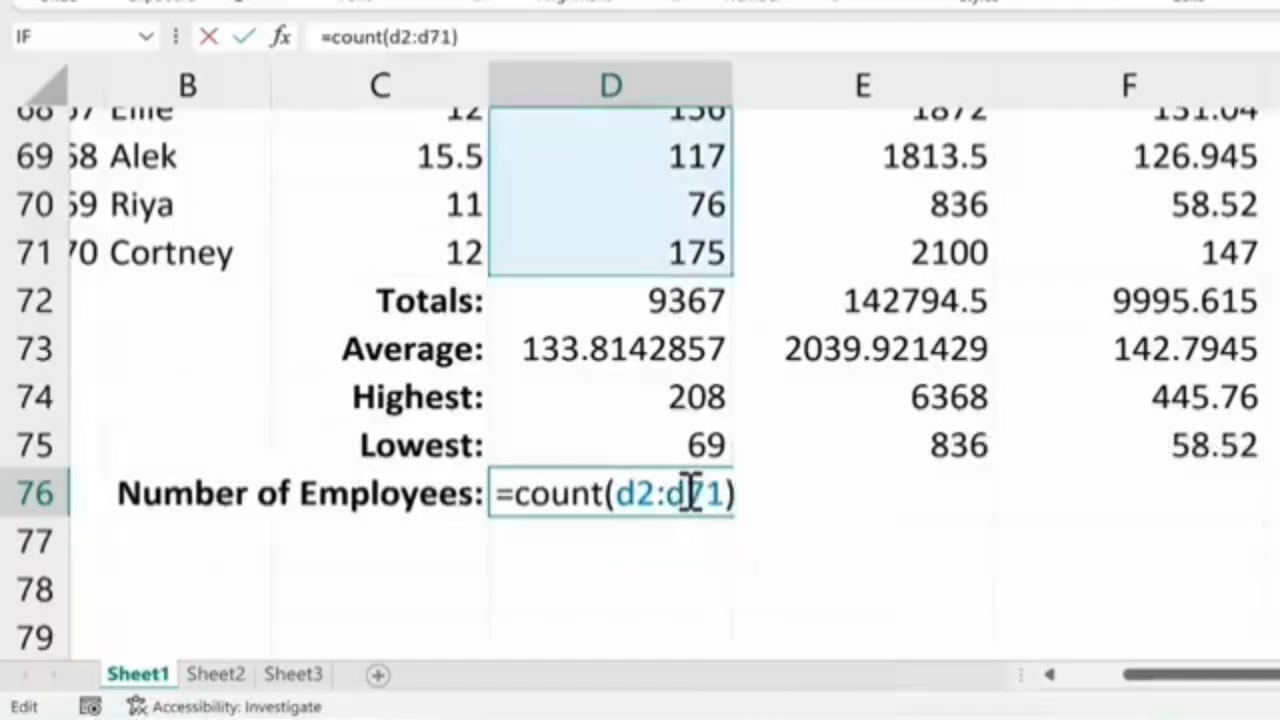
{"action": "key", "text": "Return"}
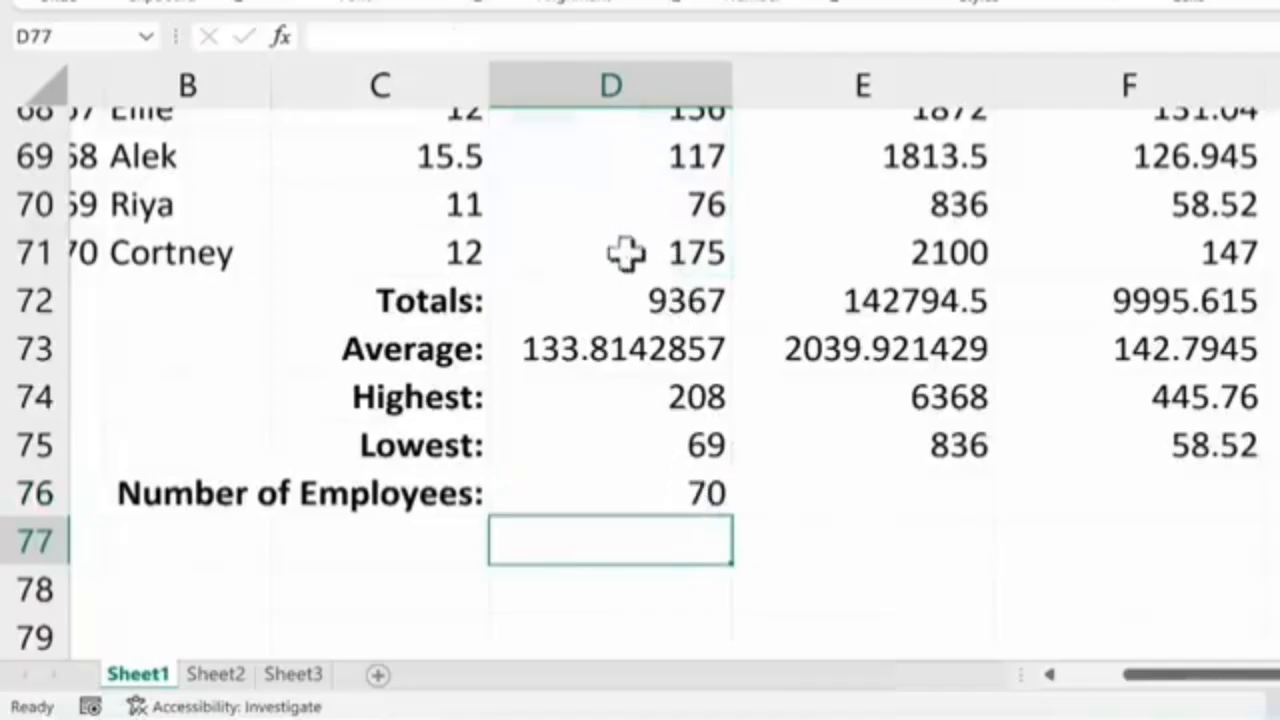
Step: Fill the COUNT formula from D76 across to F76
{"action": "left_click", "coordinate": [722, 506]}
{"action": "left_click_drag", "start_coordinate": [738, 516], "coordinate": [1258, 532]}
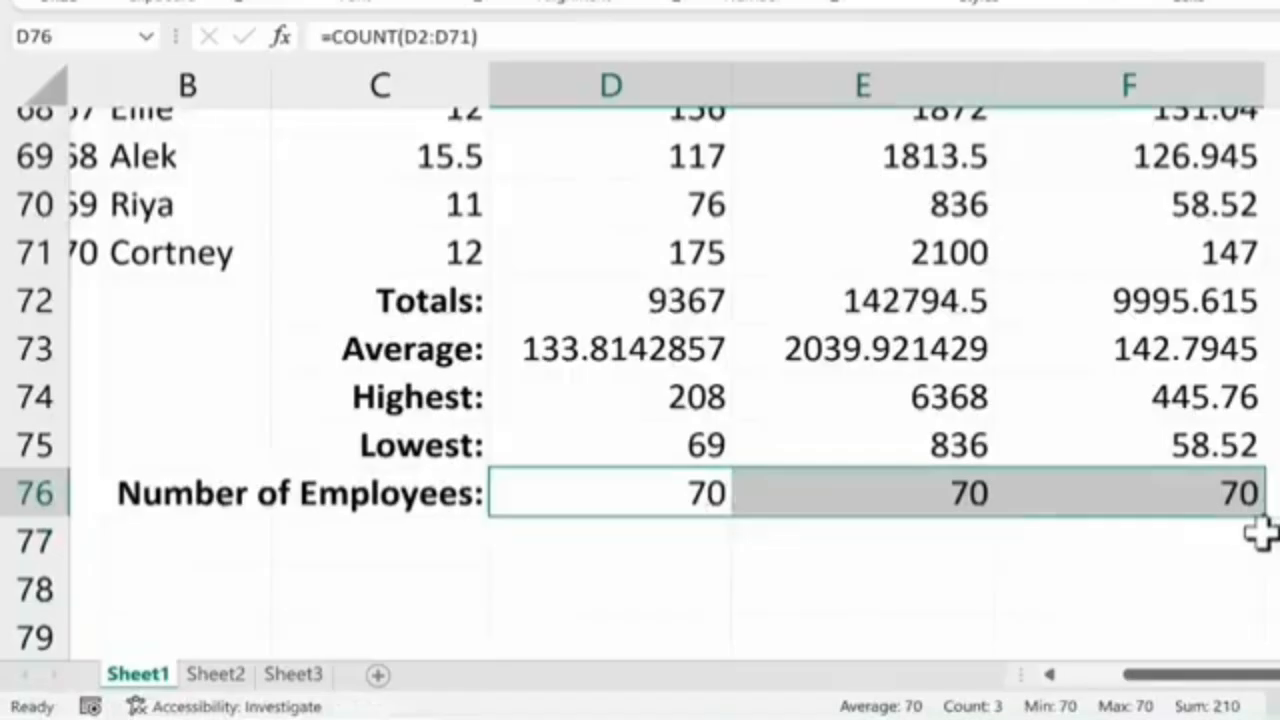
{"action": "left_click", "coordinate": [1239, 518]}
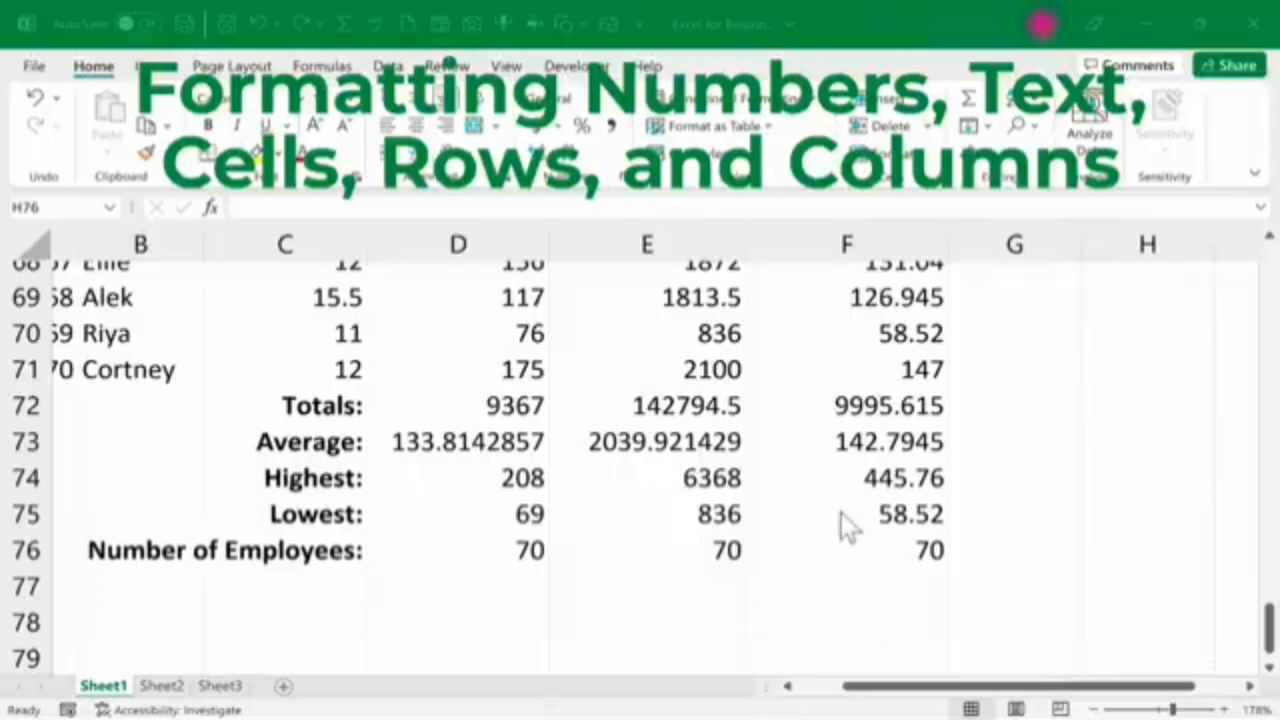
Step: Format the whole Hourly Wage column C with the Currency number format
{"action": "scroll", "coordinate": [840, 515], "scroll_direction": "up", "scroll_amount": 20}
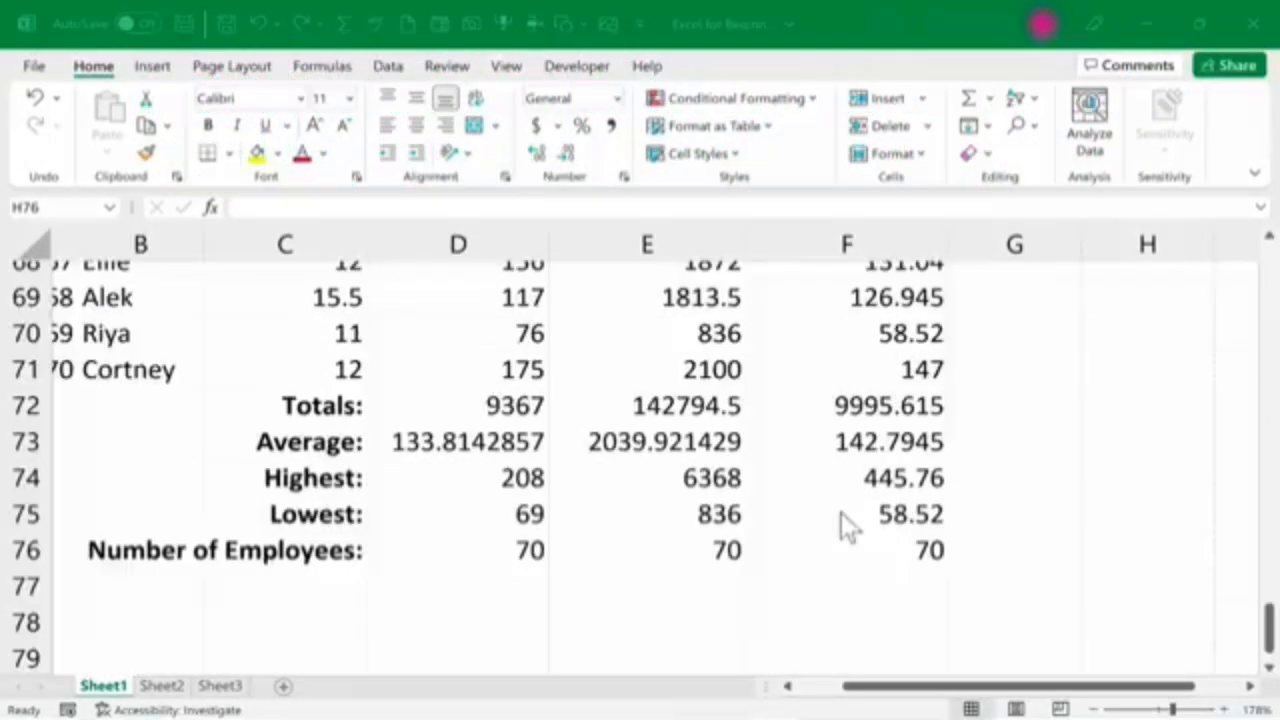
{"action": "scroll", "coordinate": [841, 512], "scroll_direction": "up", "scroll_amount": 14}
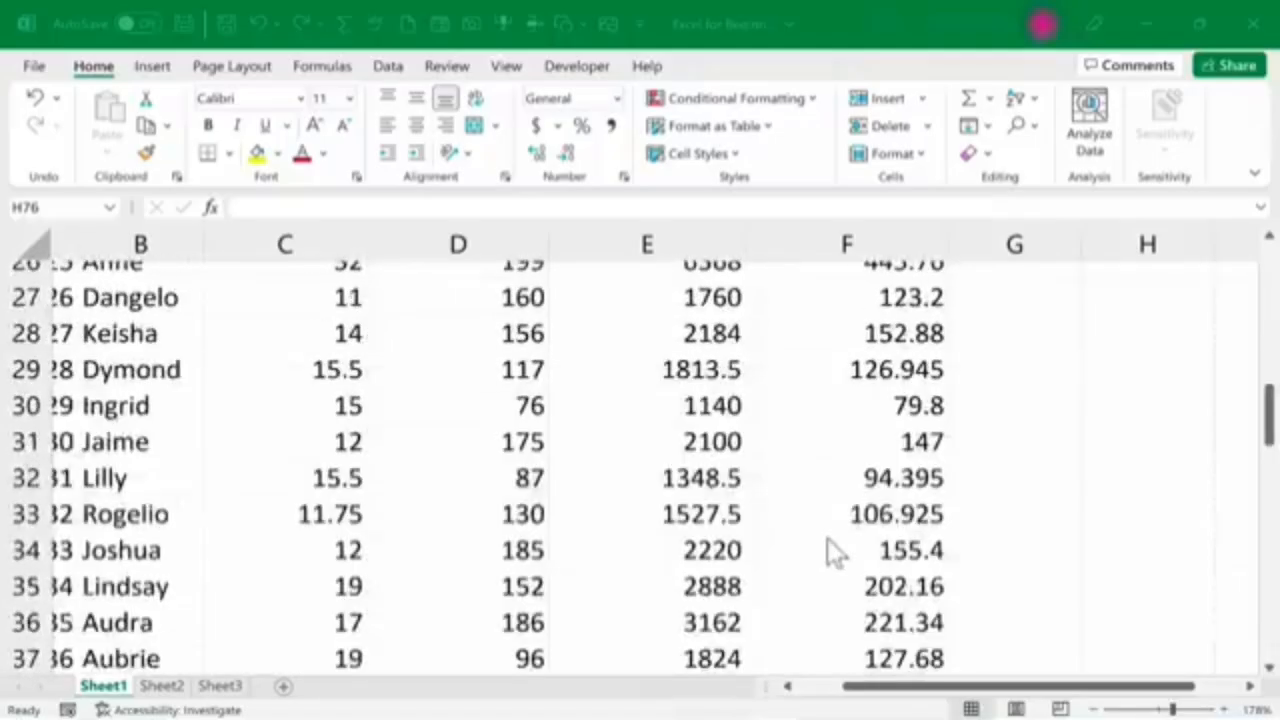
{"action": "scroll", "coordinate": [827, 540], "scroll_direction": "up", "scroll_amount": 8}
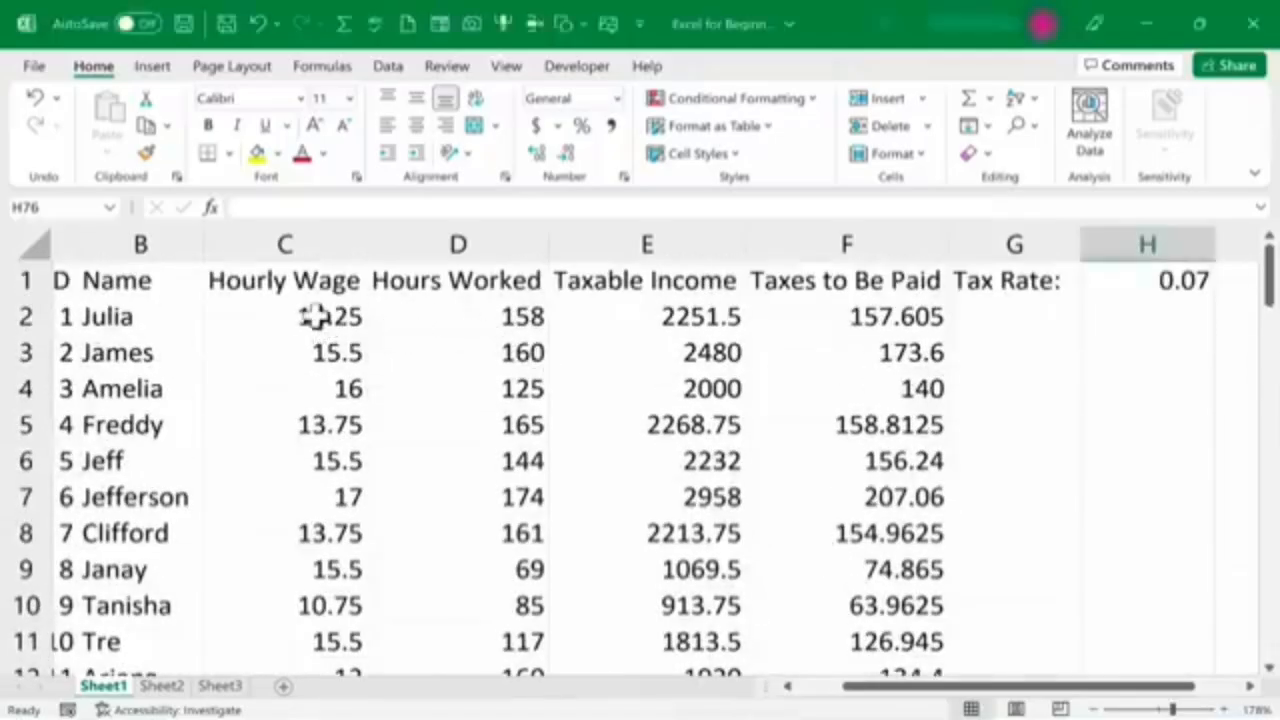
{"action": "left_click", "coordinate": [310, 316]}
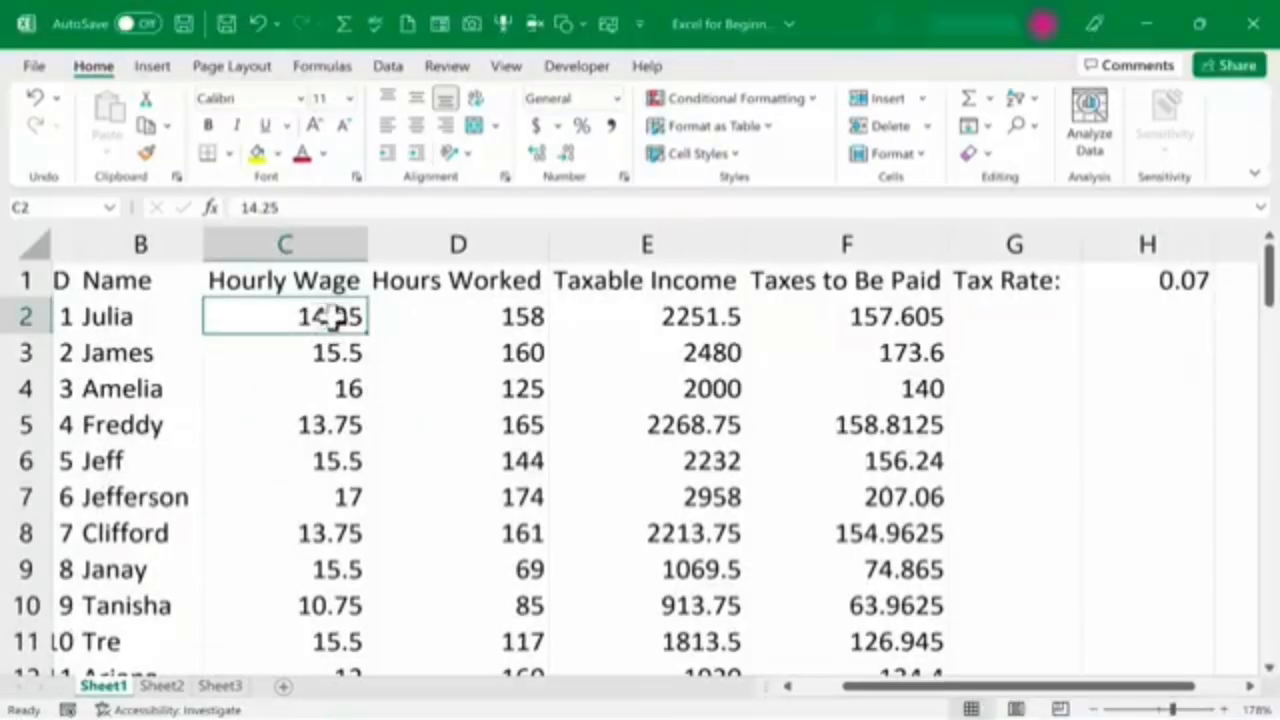
{"action": "left_click", "coordinate": [665, 310]}
{"action": "left_click", "coordinate": [483, 316]}
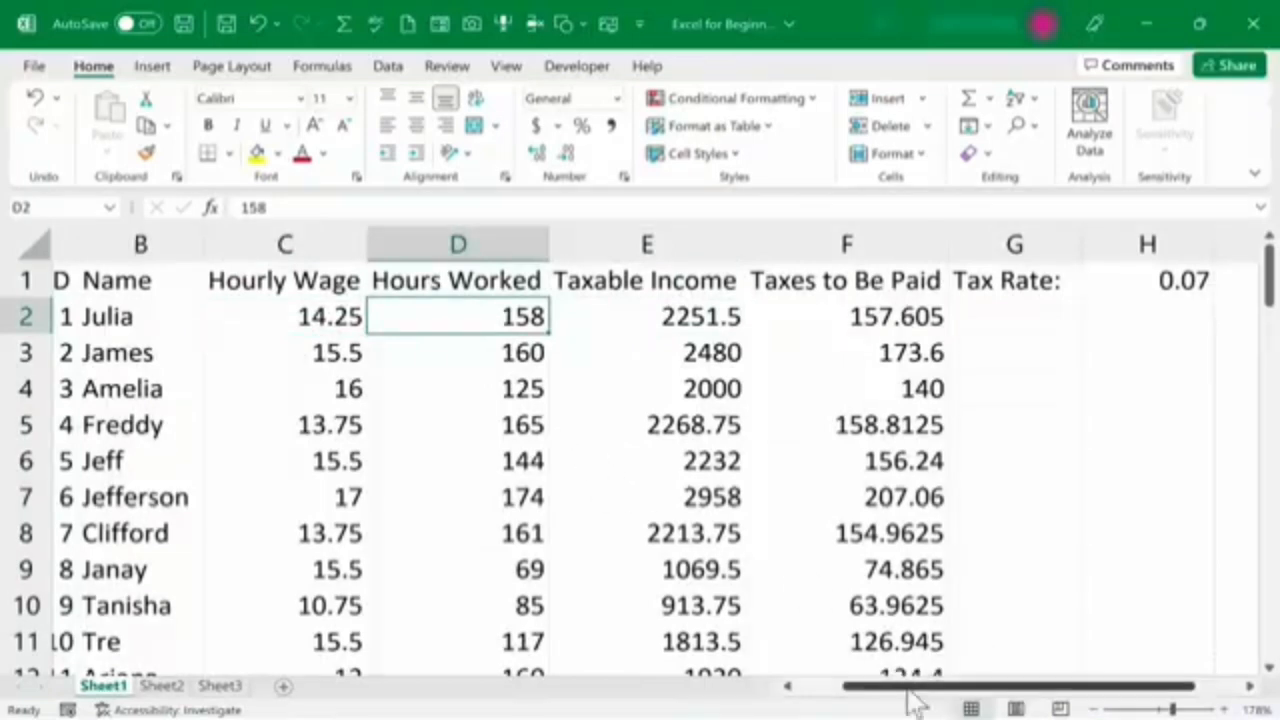
{"action": "left_click_drag", "start_coordinate": [909, 690], "coordinate": [796, 690]}
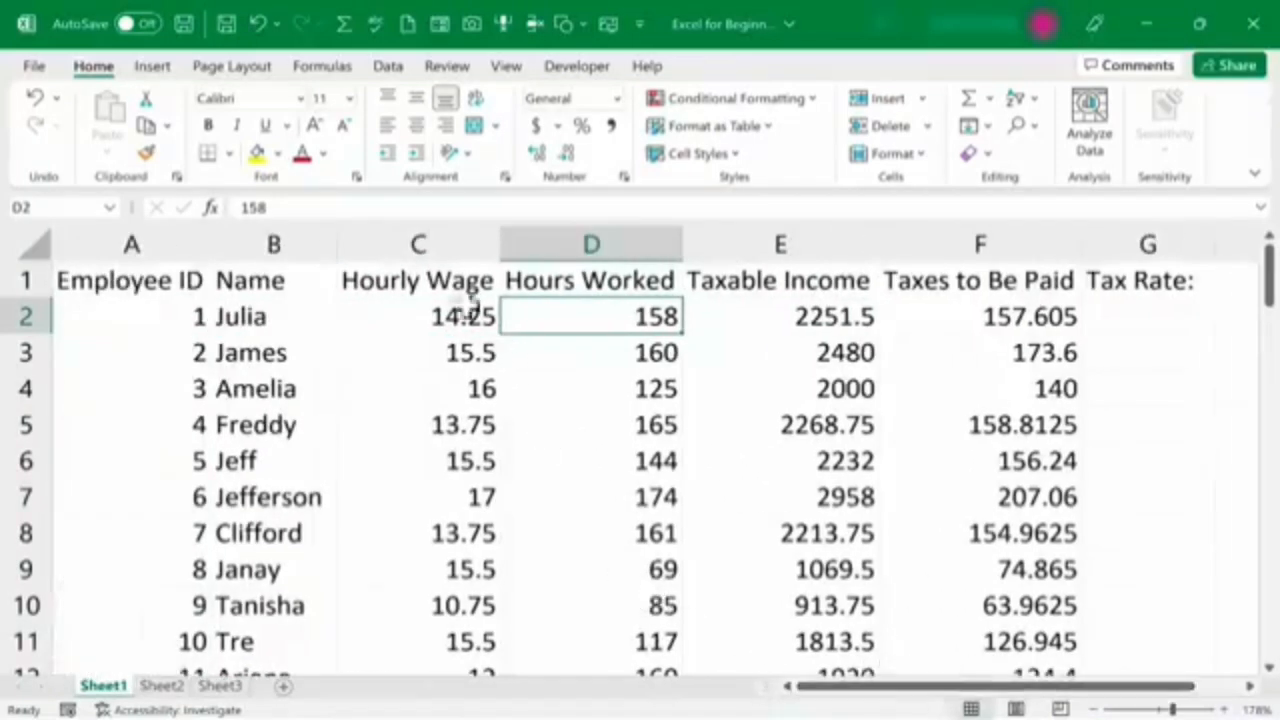
{"action": "left_click", "coordinate": [433, 243]}
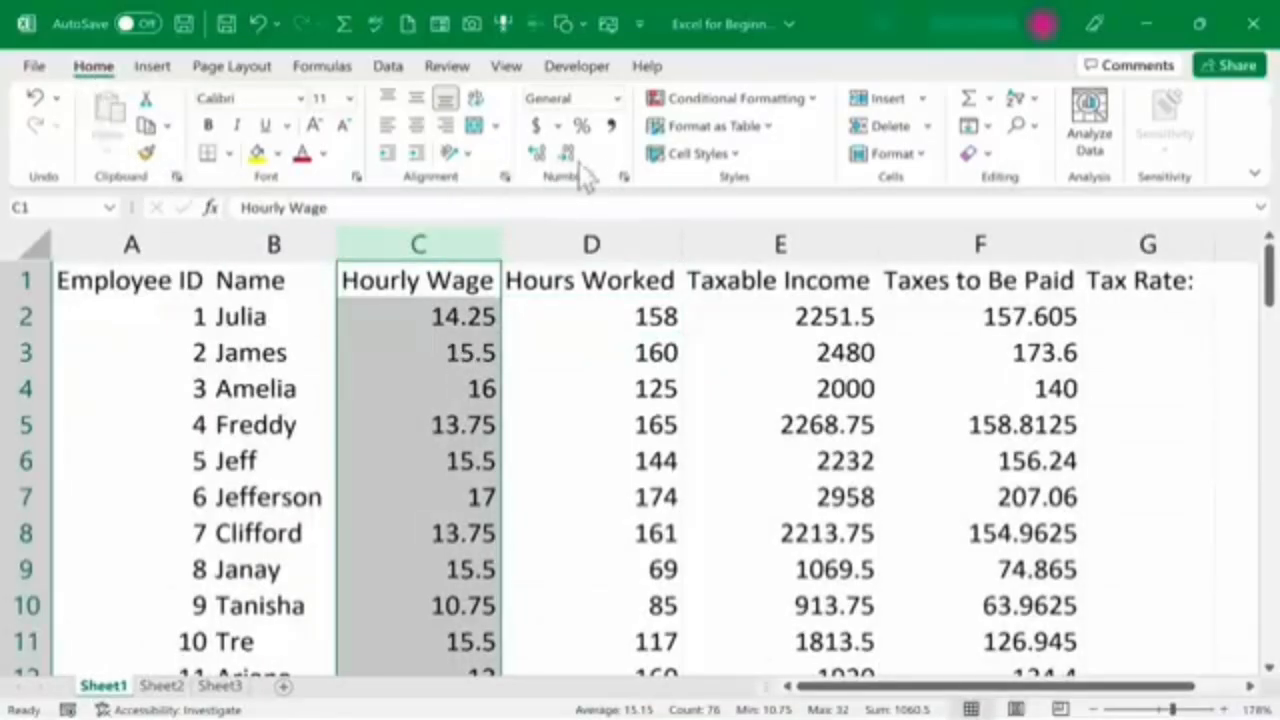
{"action": "left_click", "coordinate": [618, 98]}
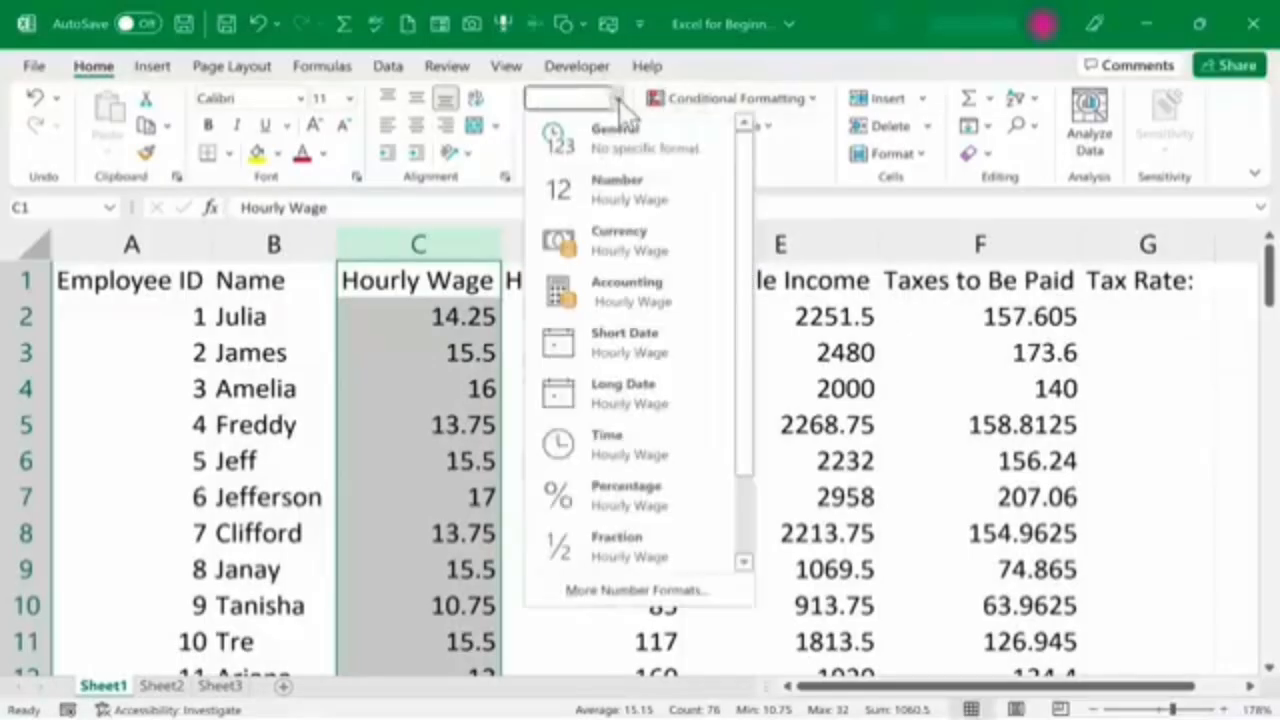
{"action": "left_click", "coordinate": [630, 250]}
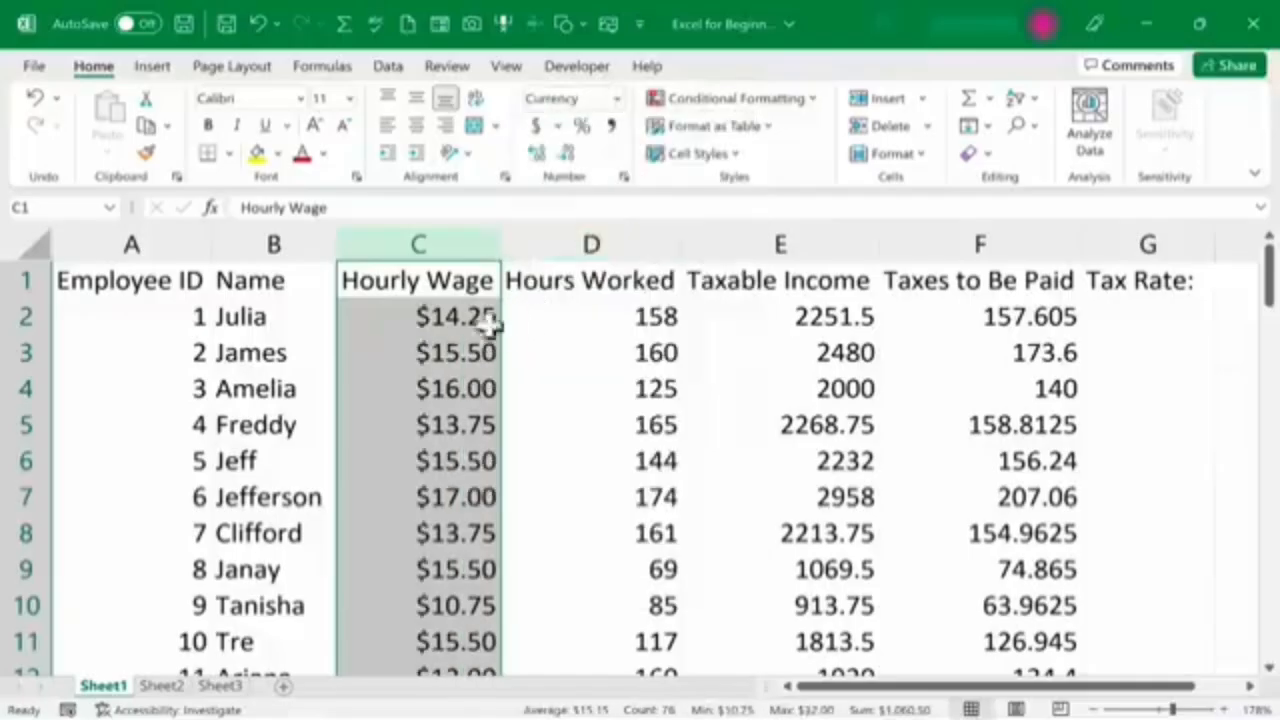
{"action": "left_click", "coordinate": [445, 360]}
{"action": "left_click", "coordinate": [616, 347]}
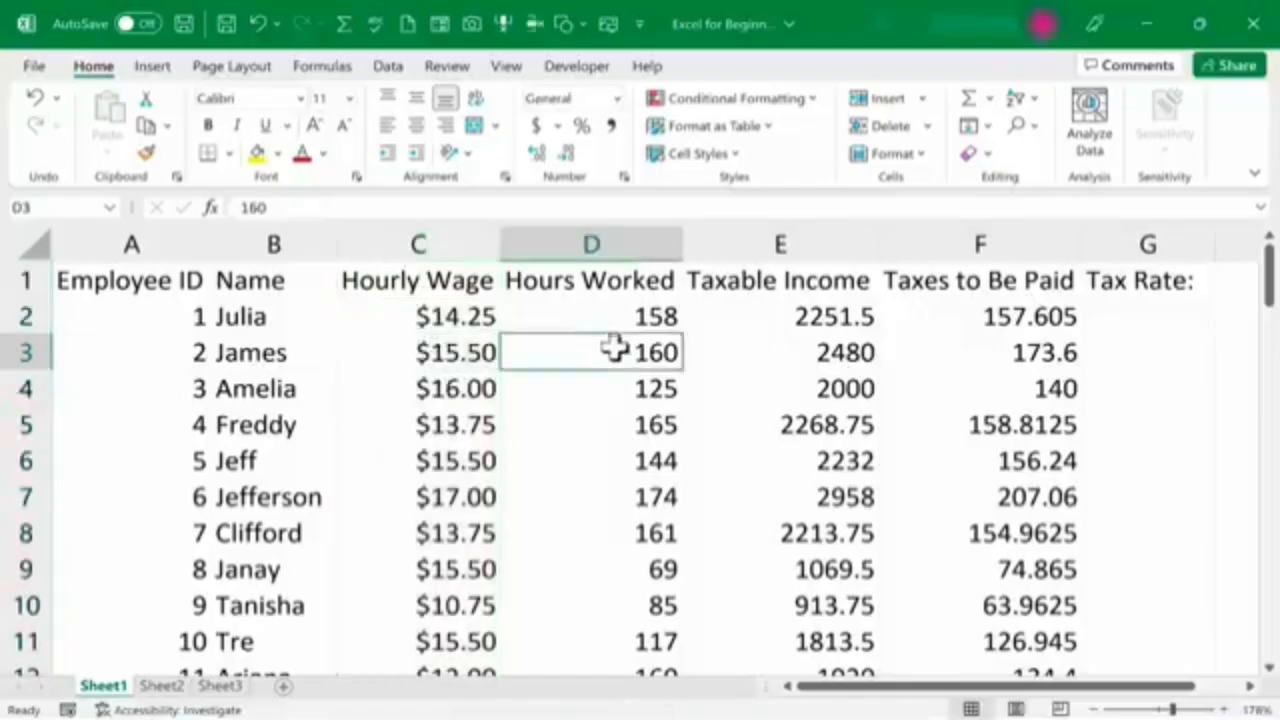
Step: Format the whole Taxable Income column E as Accounting and check the cells E2 to E4
{"action": "left_click", "coordinate": [786, 244]}
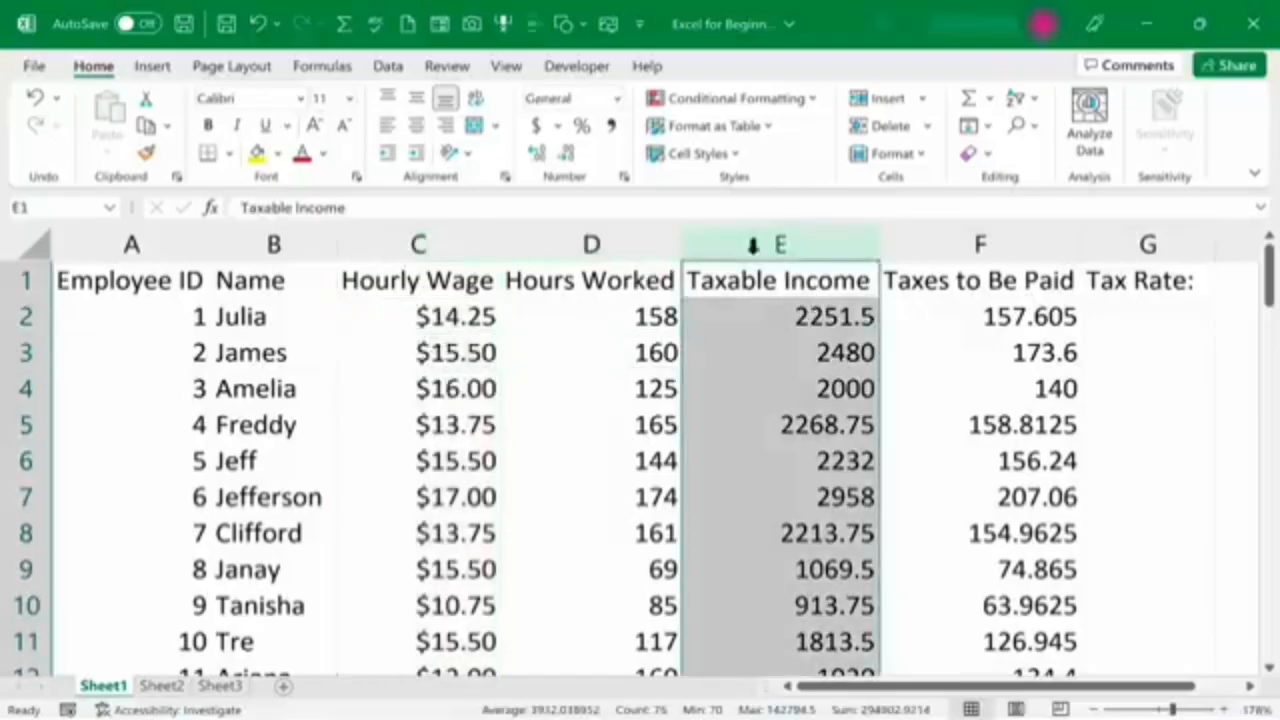
{"action": "left_click", "coordinate": [617, 98]}
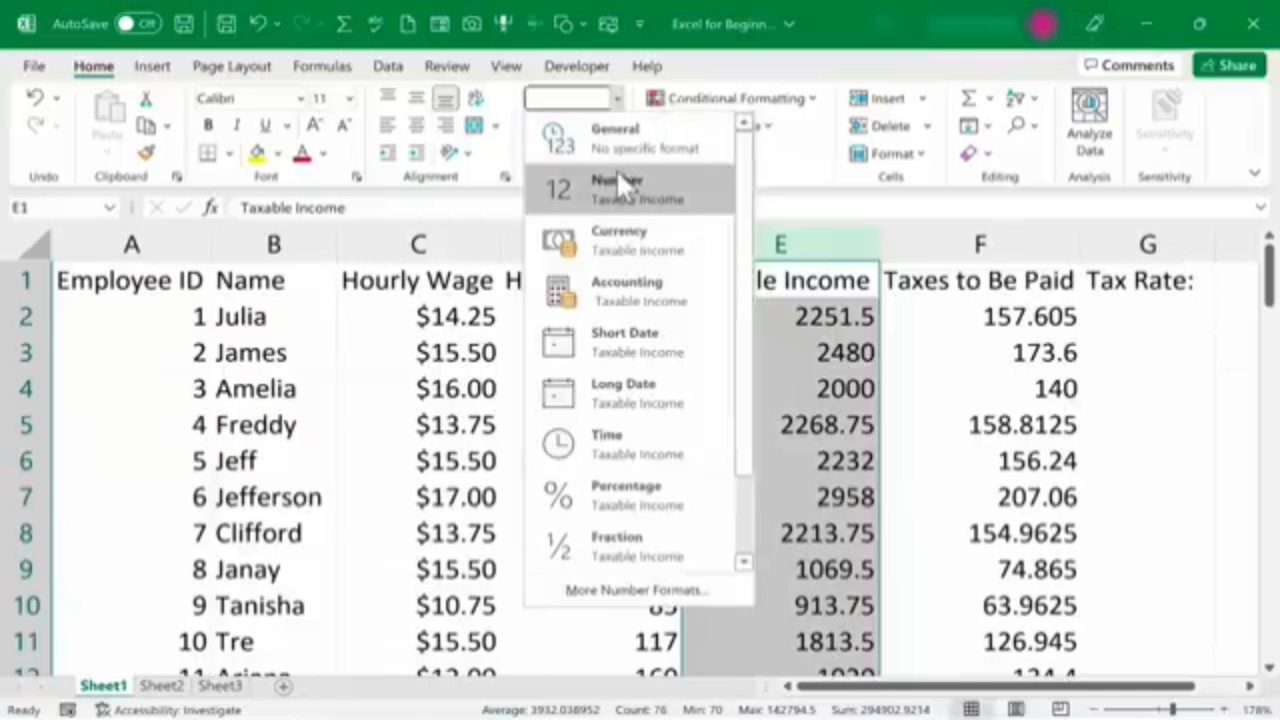
{"action": "left_click", "coordinate": [685, 302]}
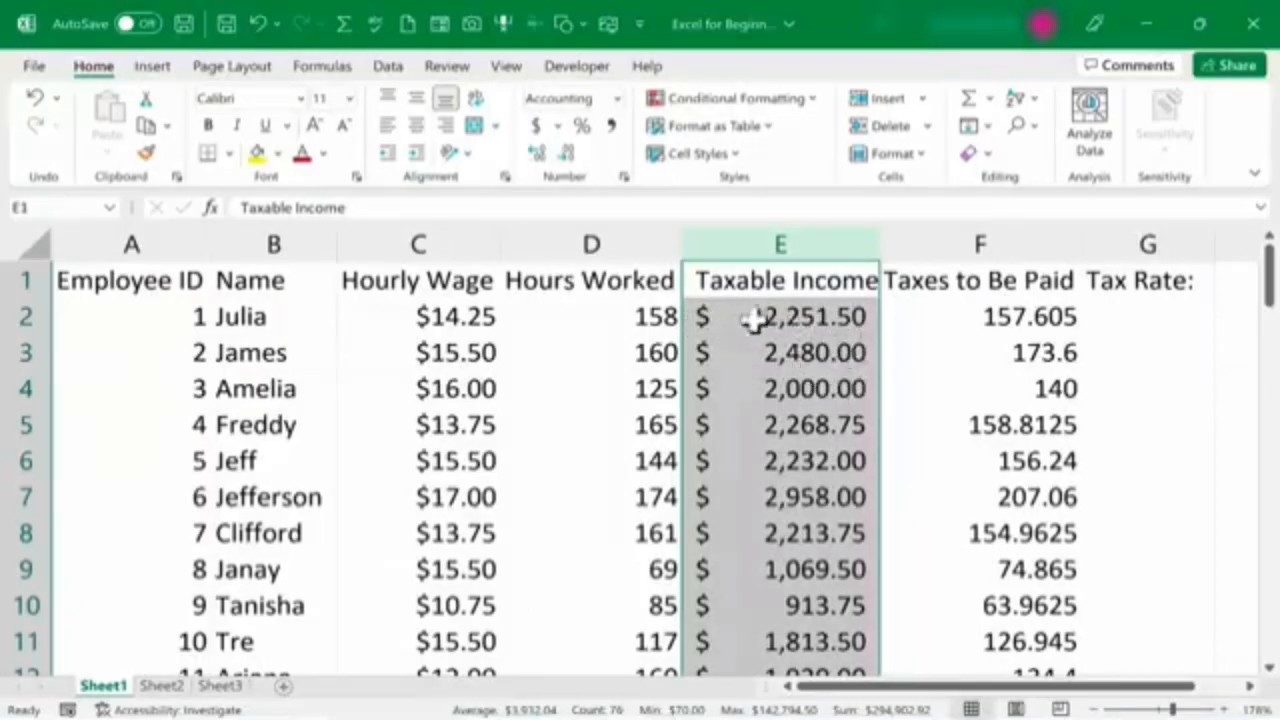
{"action": "left_click", "coordinate": [806, 360]}
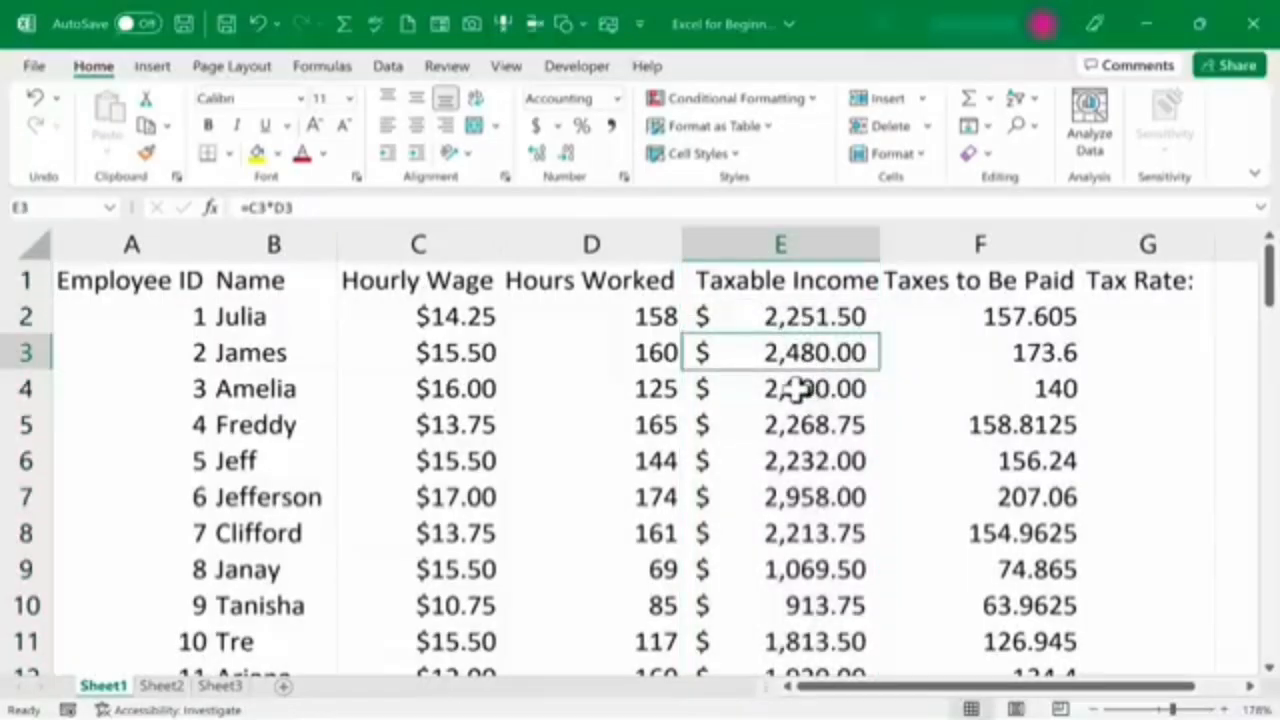
{"action": "left_click", "coordinate": [780, 318]}
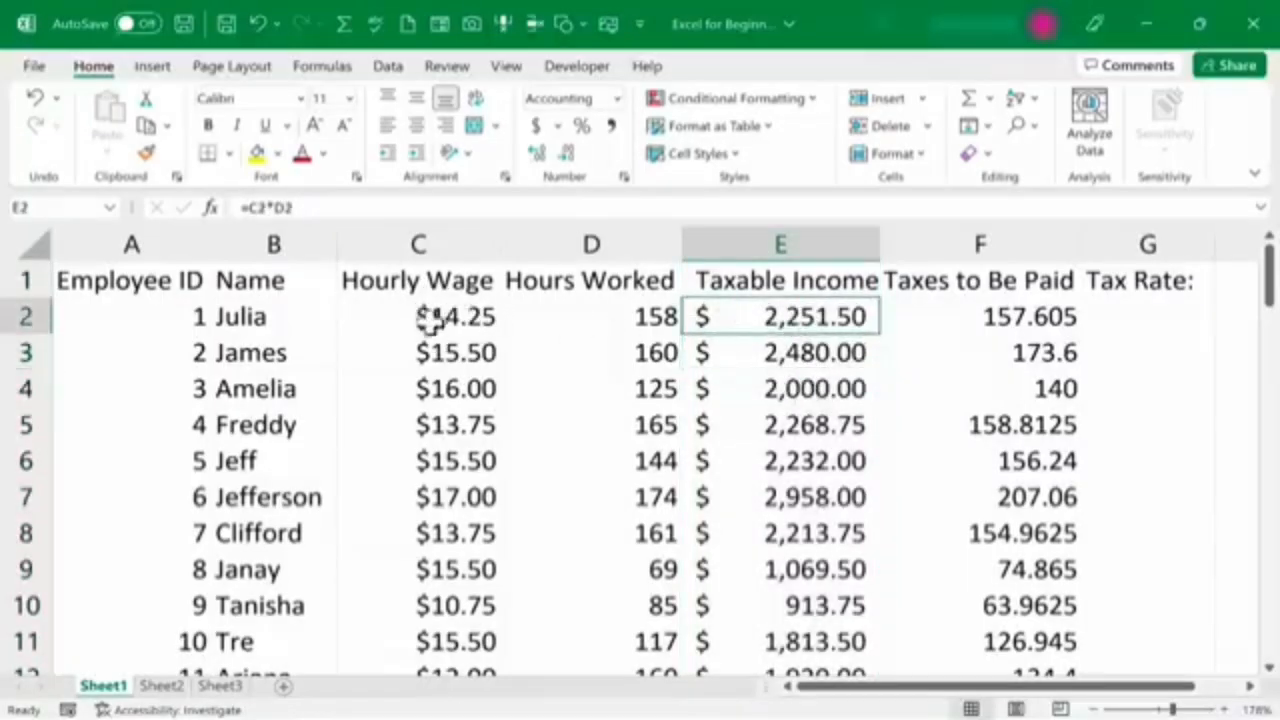
{"action": "key", "text": "Down"}
{"action": "key", "text": "Down"}
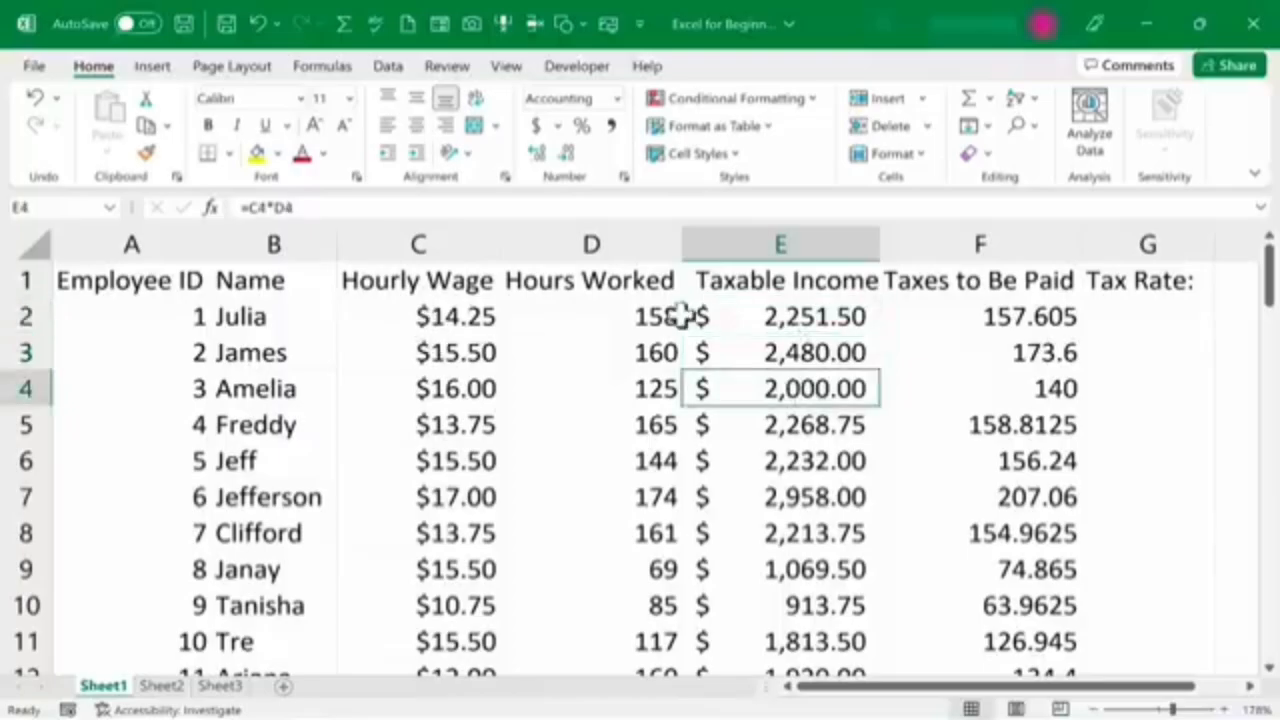
{"action": "left_click", "coordinate": [812, 322]}
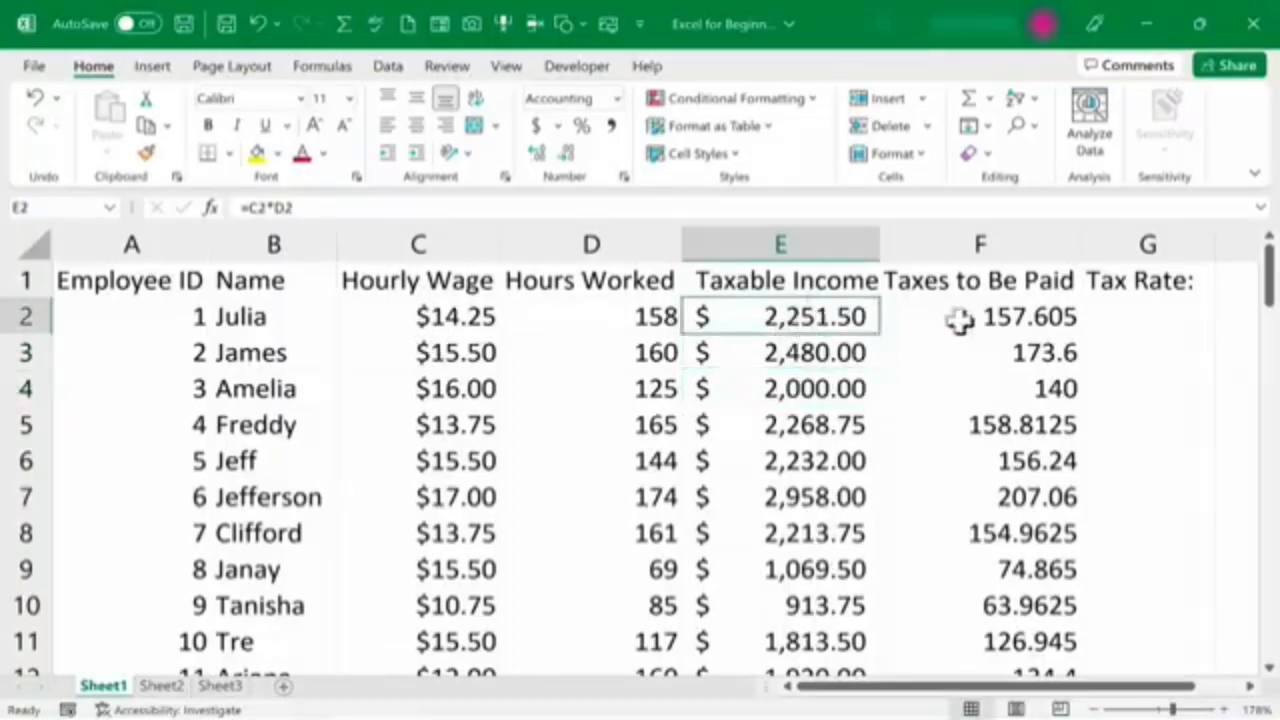
Step: Format the whole Taxes to Be Paid column F with the Accounting number format
{"action": "left_click", "coordinate": [992, 245]}
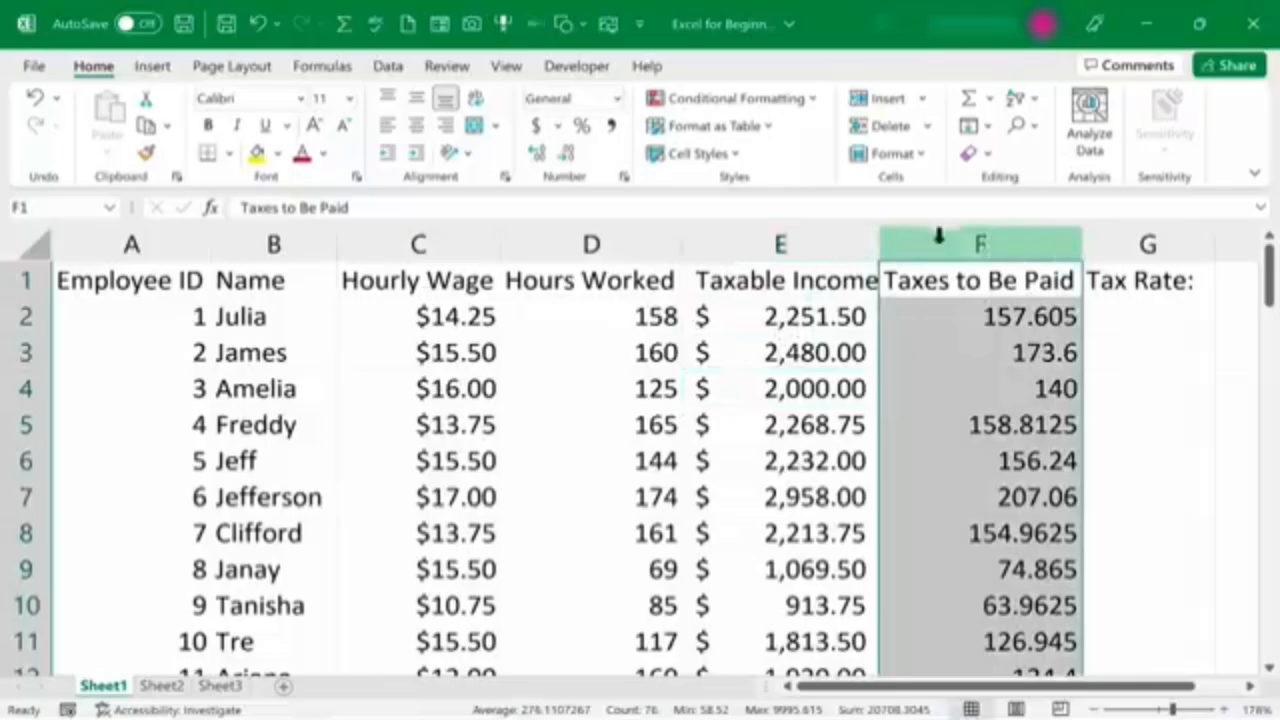
{"action": "left_click", "coordinate": [616, 98]}
{"action": "left_click", "coordinate": [620, 290]}
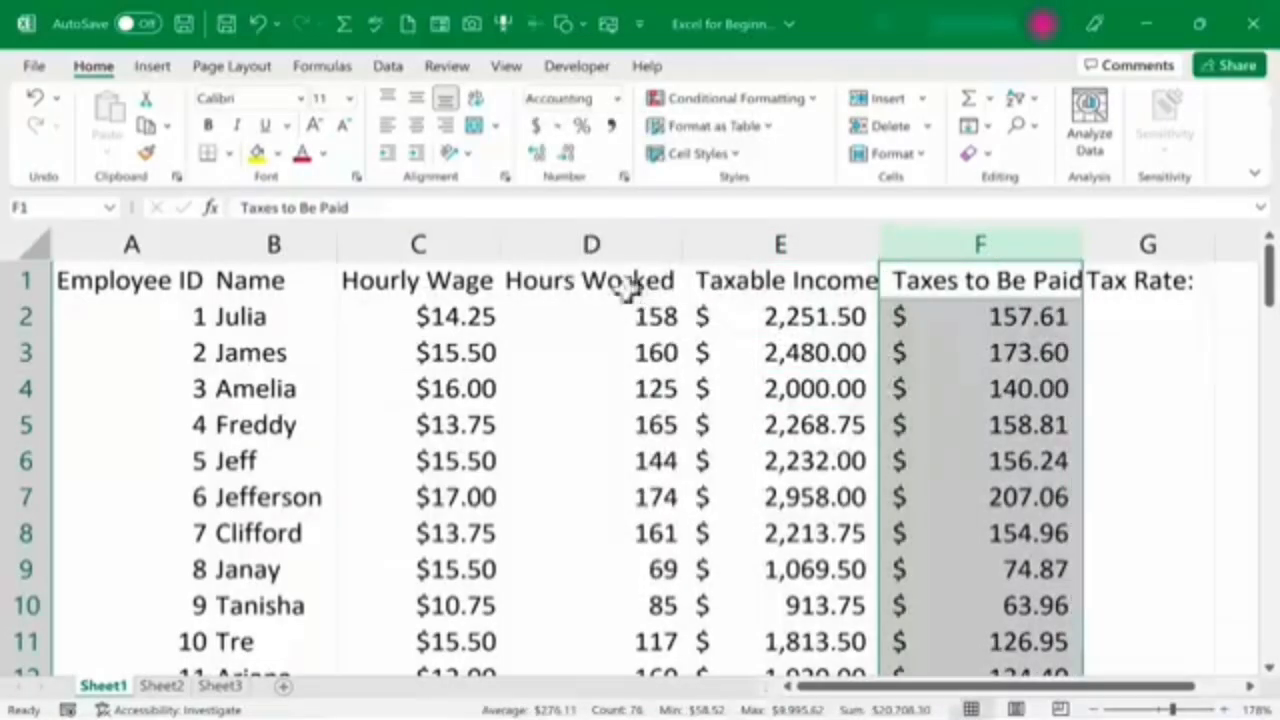
{"action": "left_click", "coordinate": [780, 244]}
{"action": "left_click", "coordinate": [616, 98]}
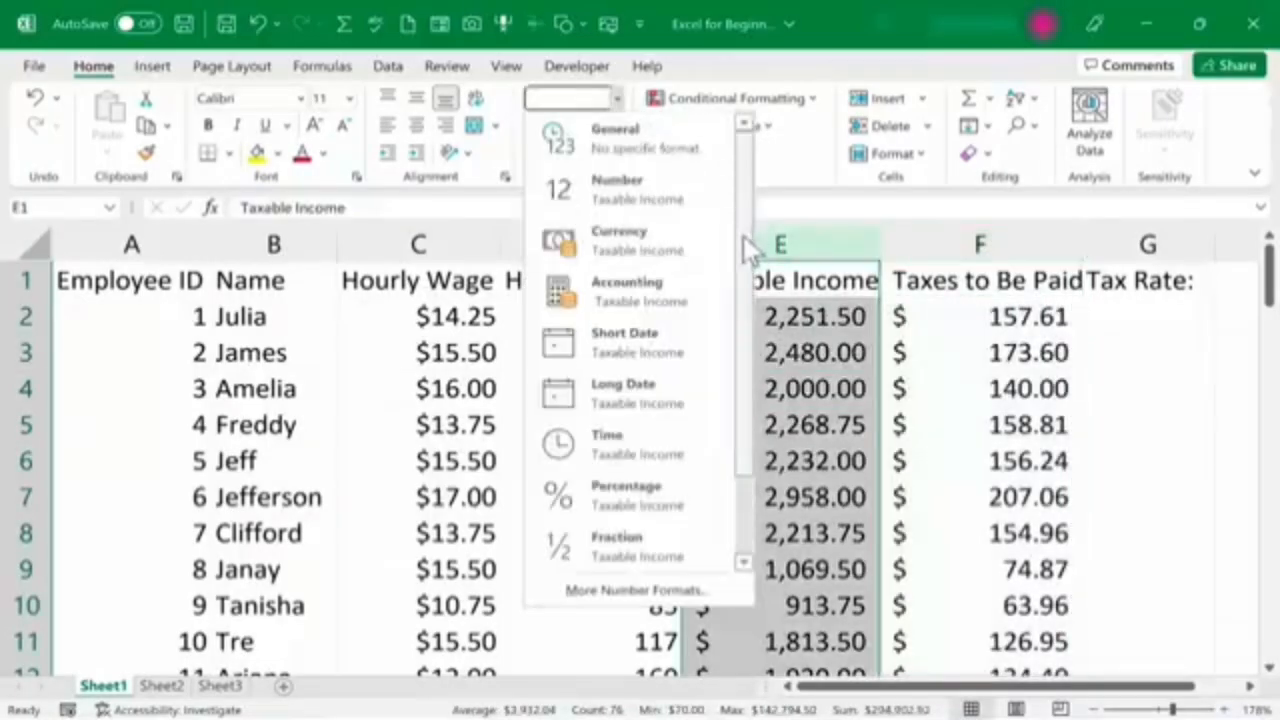
{"action": "left_click_drag", "start_coordinate": [743, 236], "coordinate": [771, 328]}
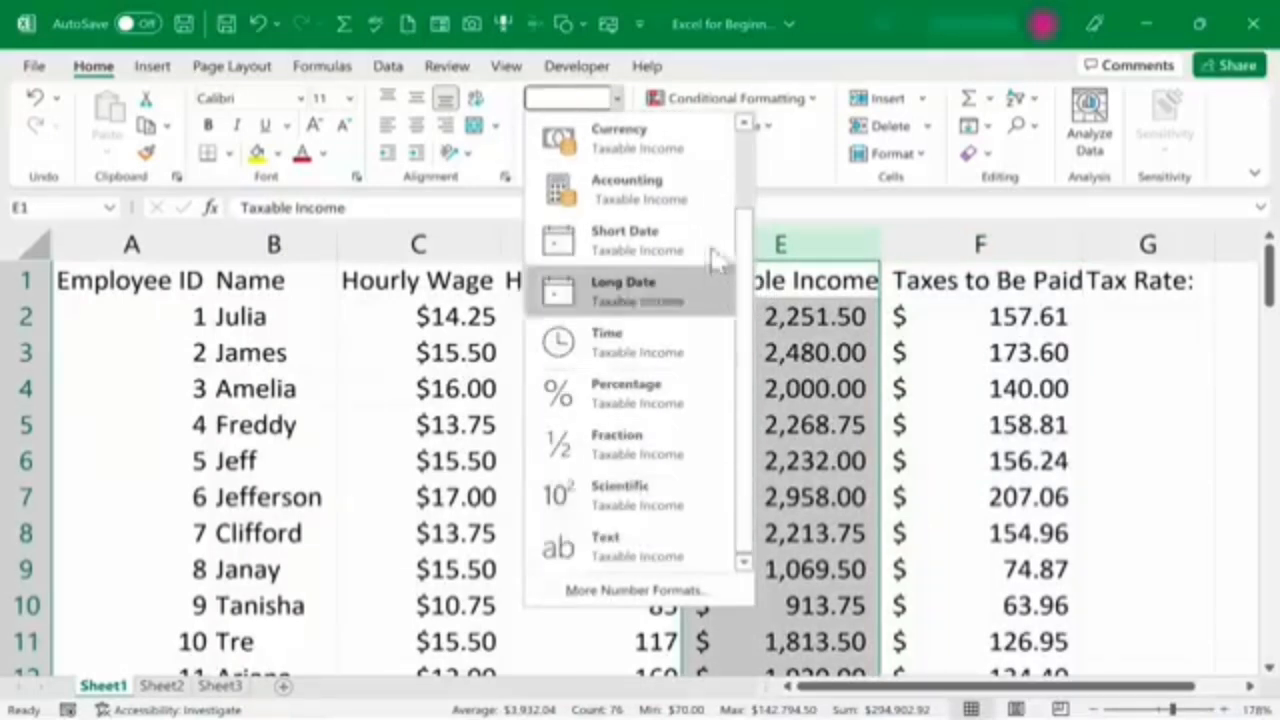
{"action": "left_click_drag", "start_coordinate": [745, 262], "coordinate": [744, 195]}
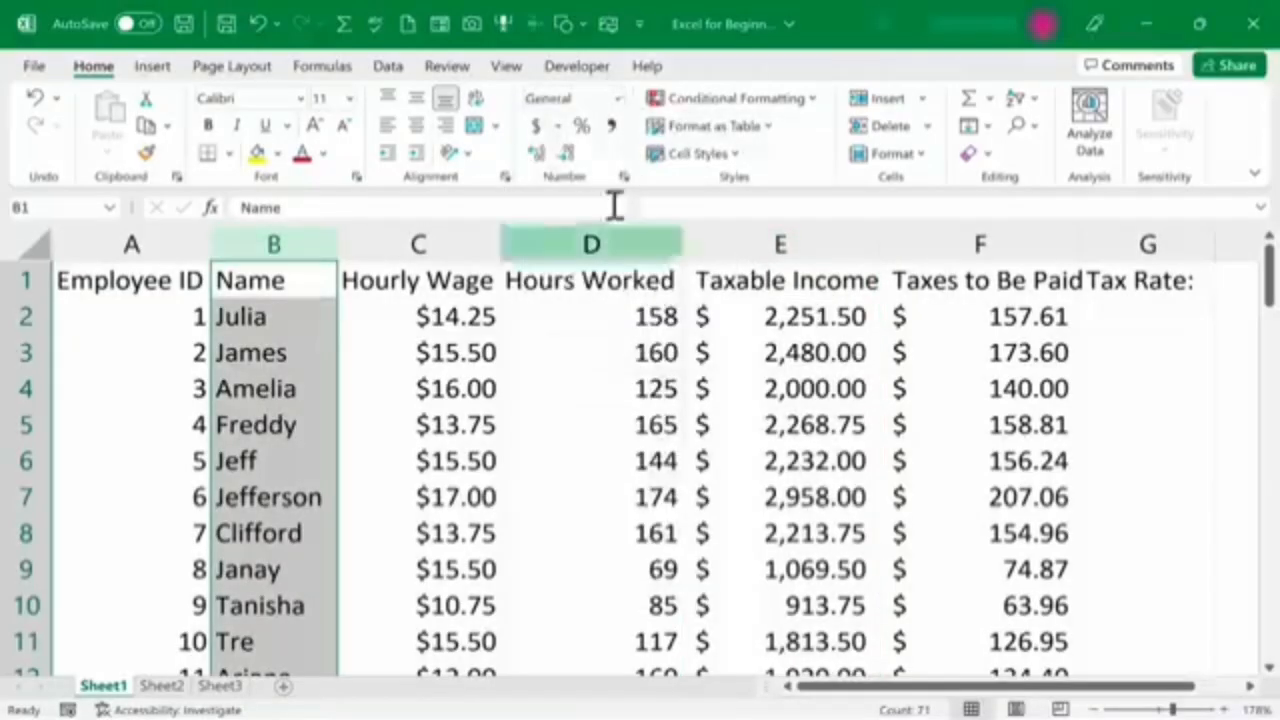
Step: Format the whole Name column B with the Text number format
{"action": "left_click", "coordinate": [617, 98]}
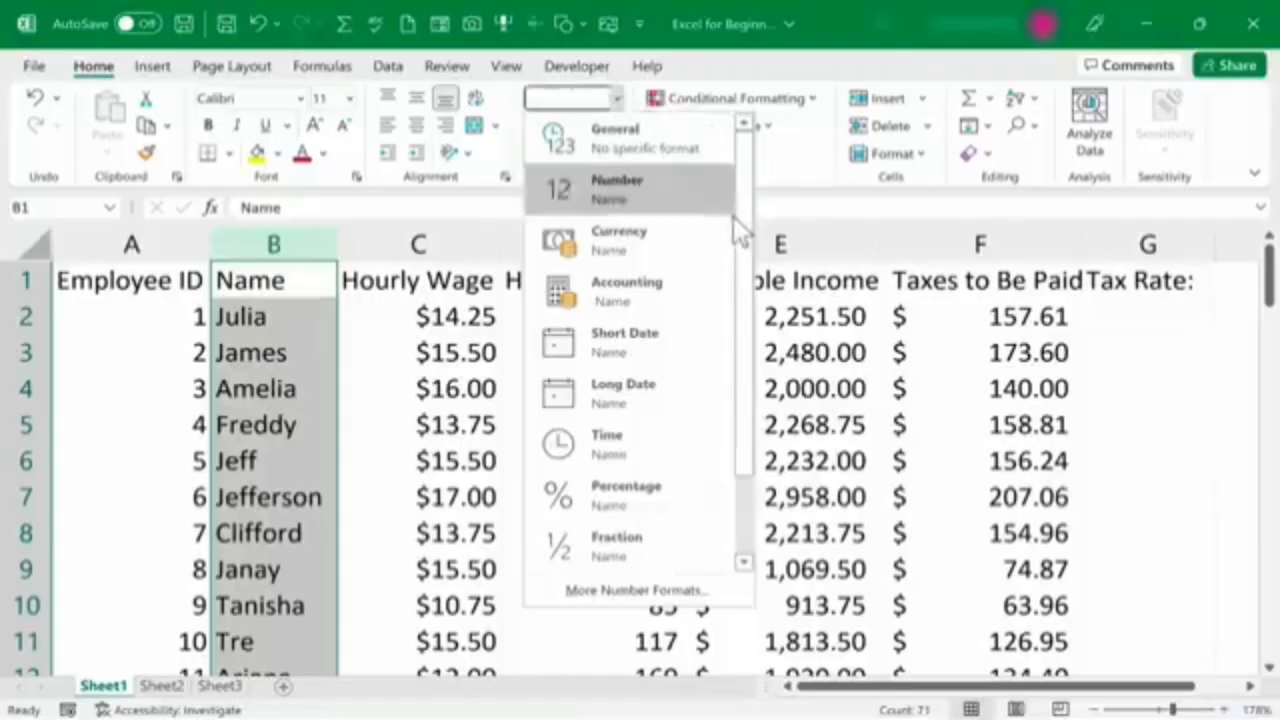
{"action": "left_click_drag", "start_coordinate": [740, 228], "coordinate": [754, 443]}
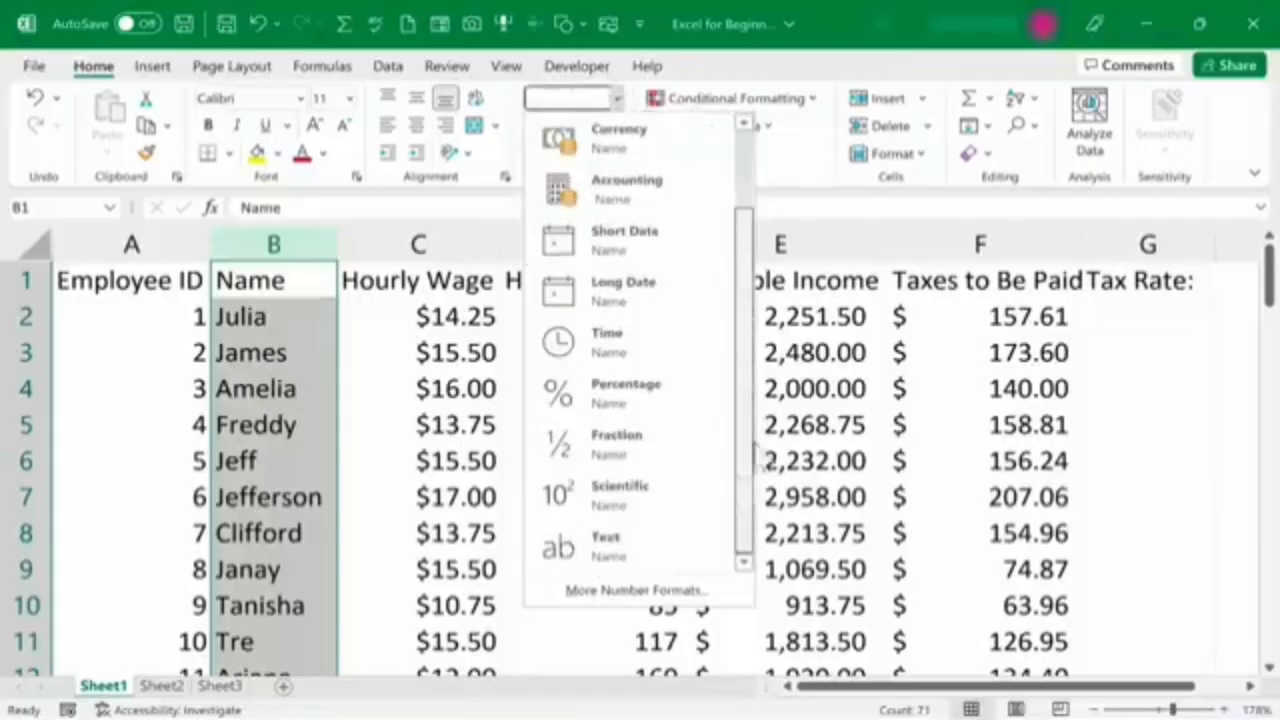
{"action": "left_click", "coordinate": [625, 550]}
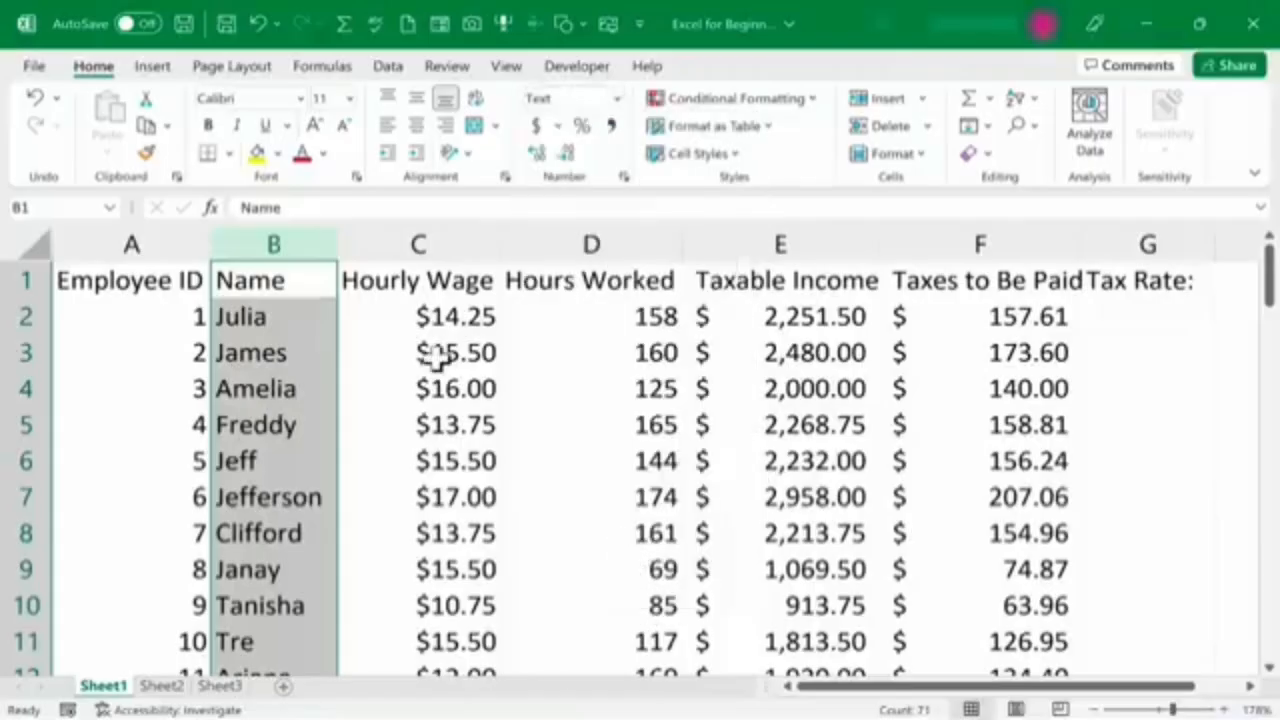
Step: Browse the Custom, Percentage, Time and Date categories of the additional number formats for cell B3, leaving its format as is
{"action": "left_click", "coordinate": [275, 352]}
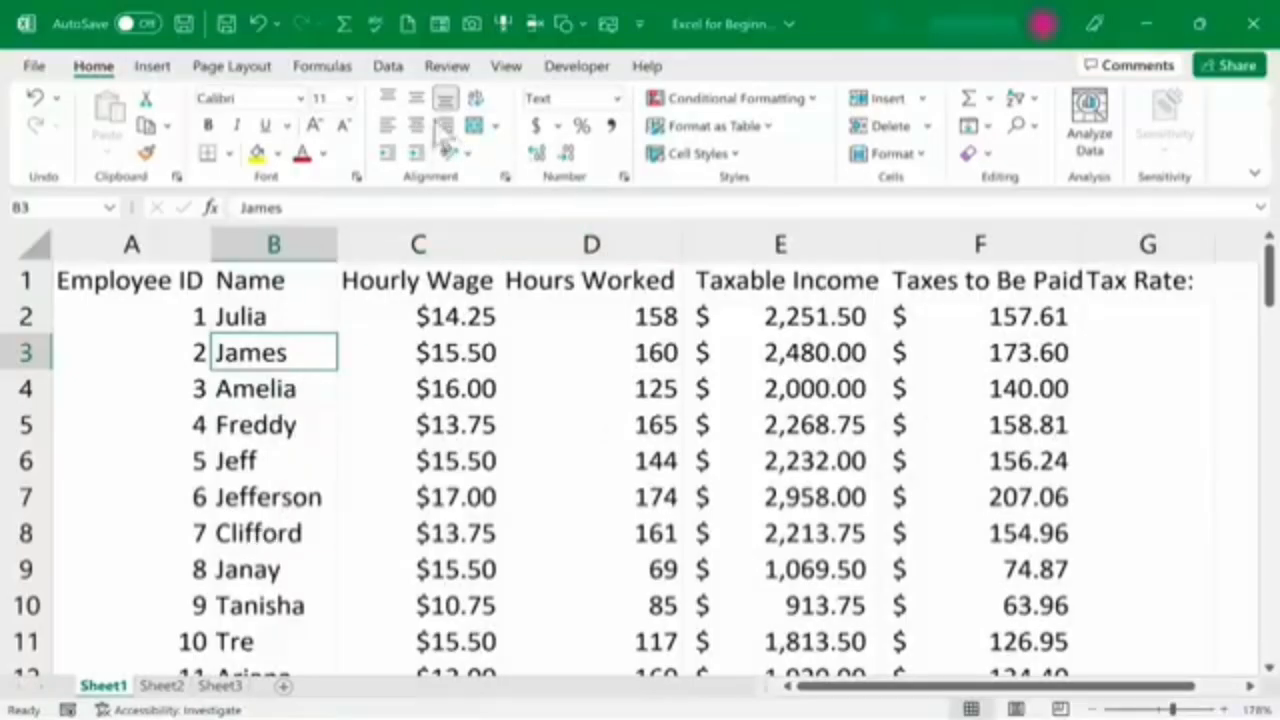
{"action": "left_click", "coordinate": [617, 98]}
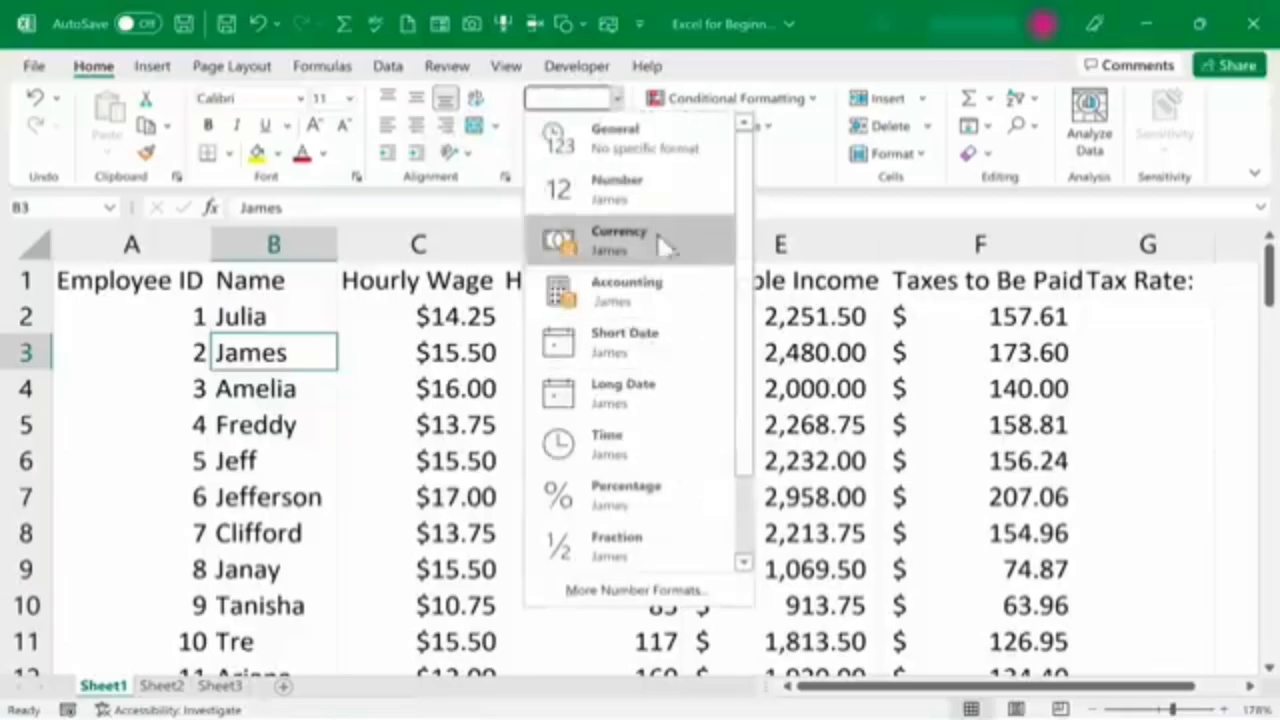
{"action": "left_click", "coordinate": [680, 598]}
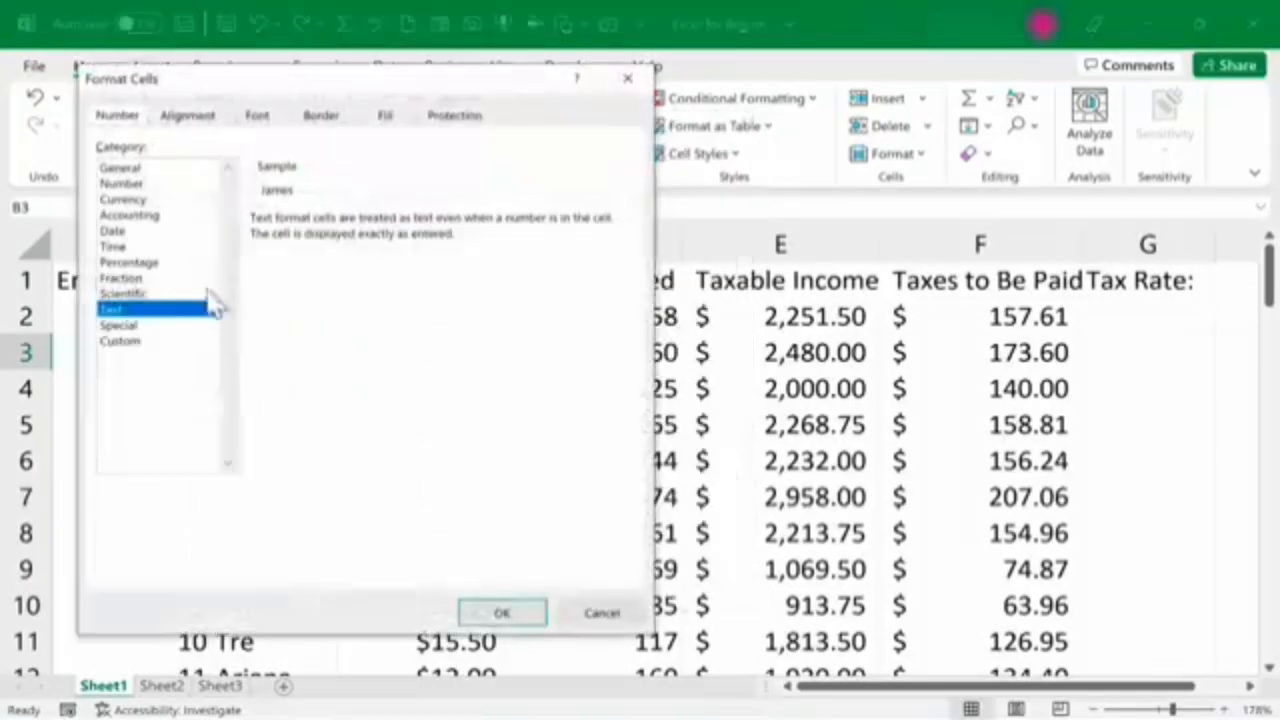
{"action": "left_click", "coordinate": [125, 343]}
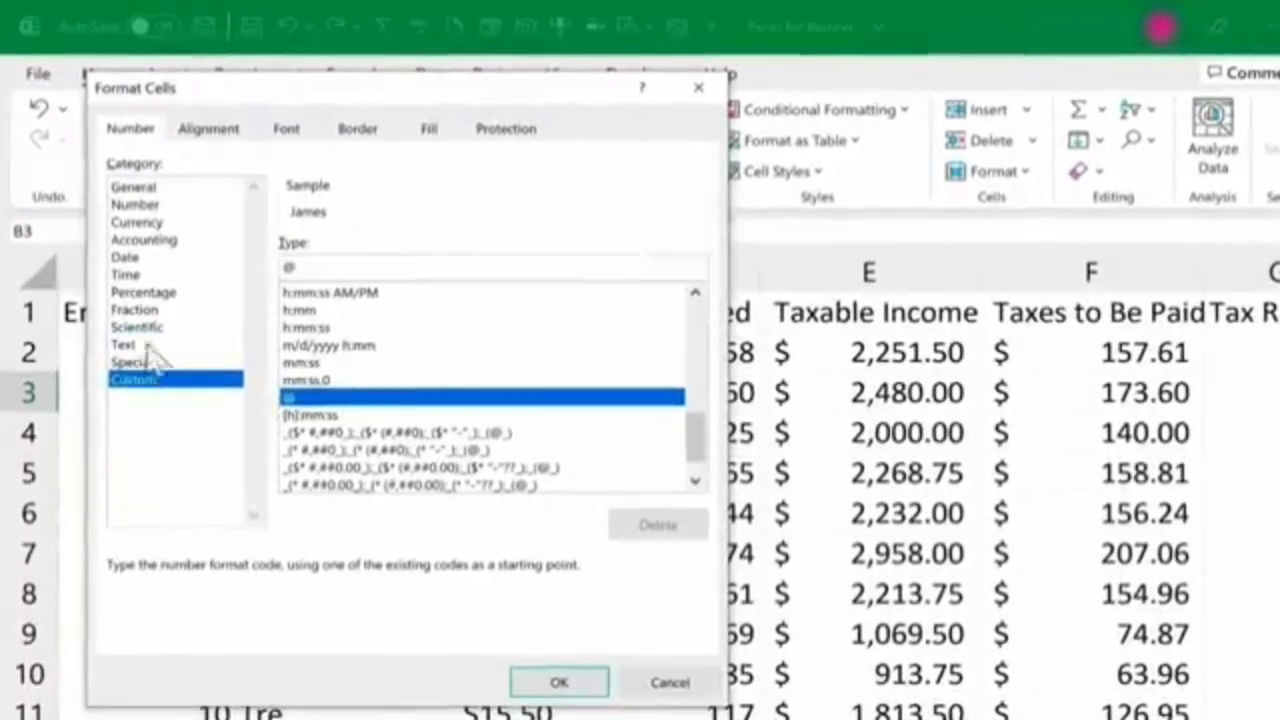
{"action": "left_click", "coordinate": [141, 297]}
{"action": "left_click", "coordinate": [145, 273]}
{"action": "left_click", "coordinate": [140, 258]}
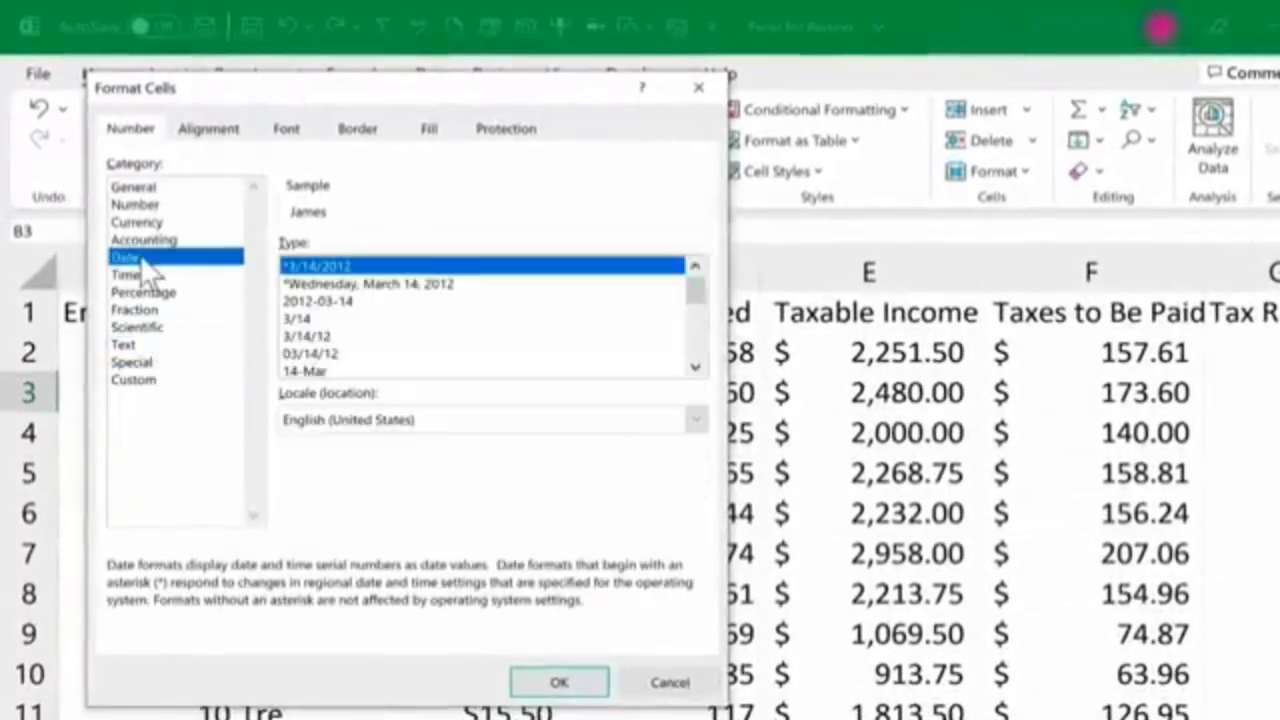
{"action": "left_click", "coordinate": [669, 680]}
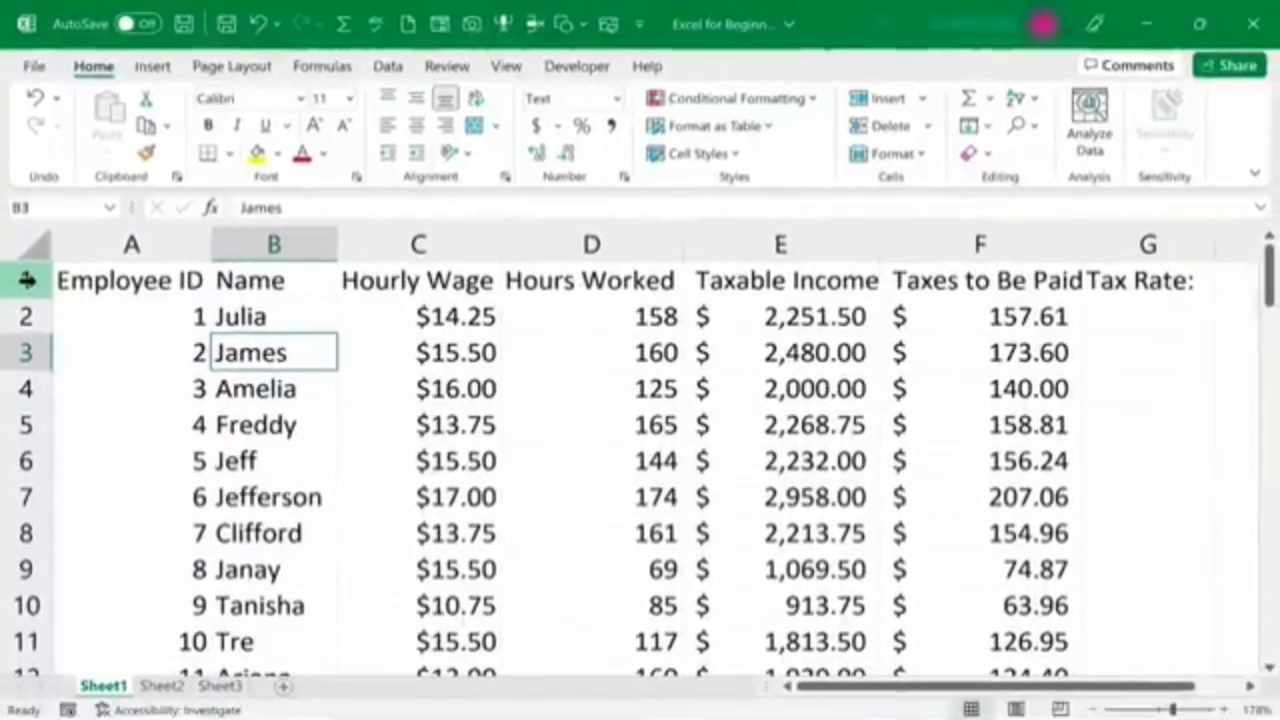
Step: Make the whole header row 1 bold
{"action": "left_click", "coordinate": [27, 280]}
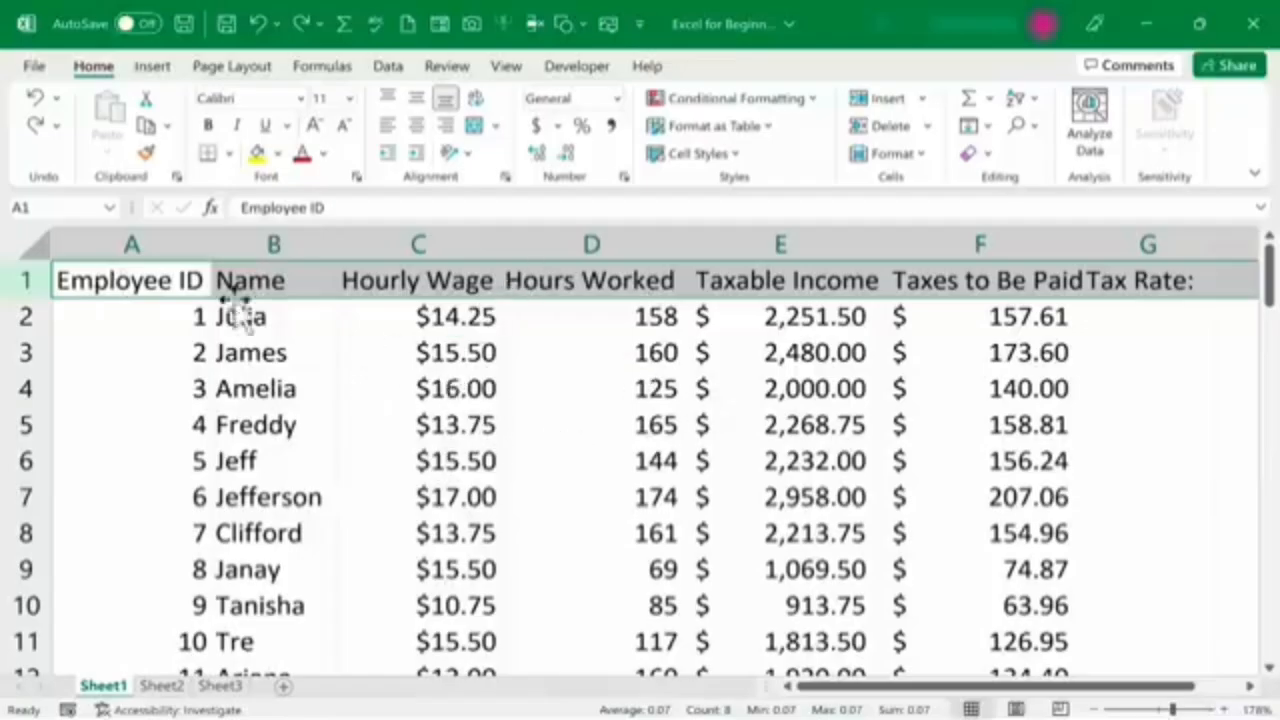
{"action": "left_click", "coordinate": [209, 126]}
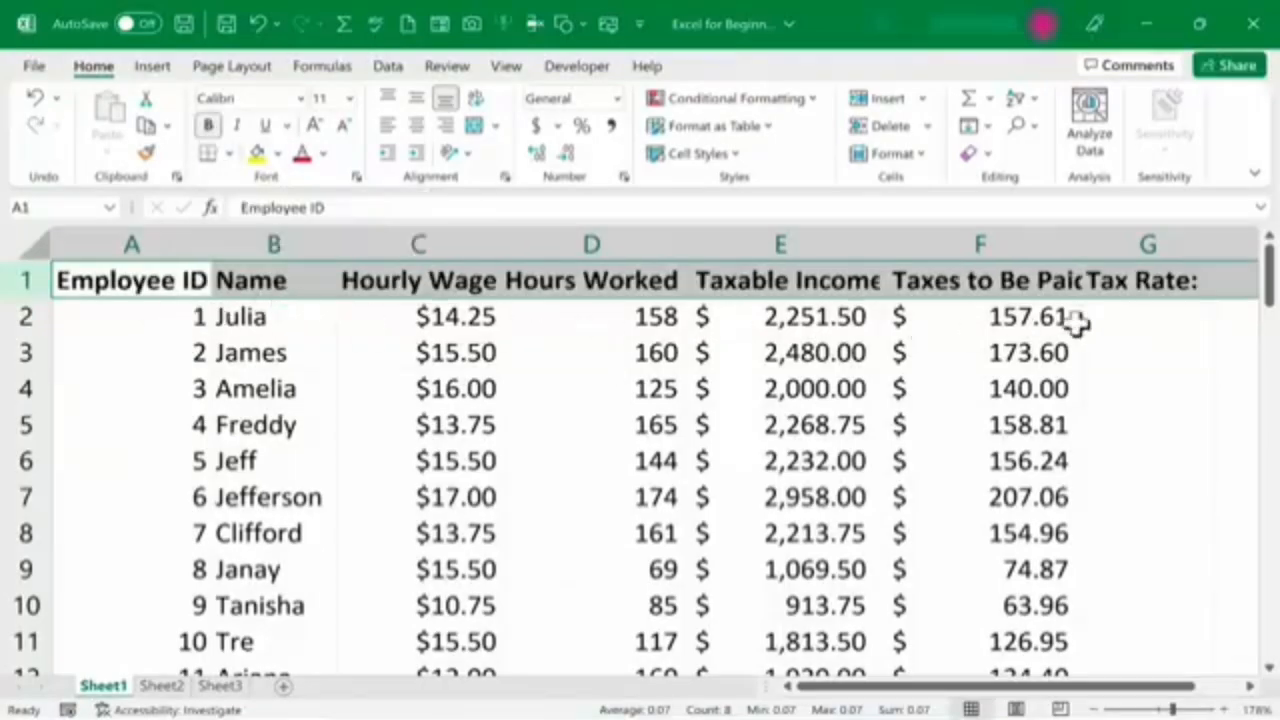
Step: Enter the test word Hello in the empty cell I1 to check the row's bold formatting
{"action": "scroll", "coordinate": [1160, 300], "scroll_direction": "right", "scroll_amount": 1}
{"action": "left_click", "coordinate": [1237, 281]}
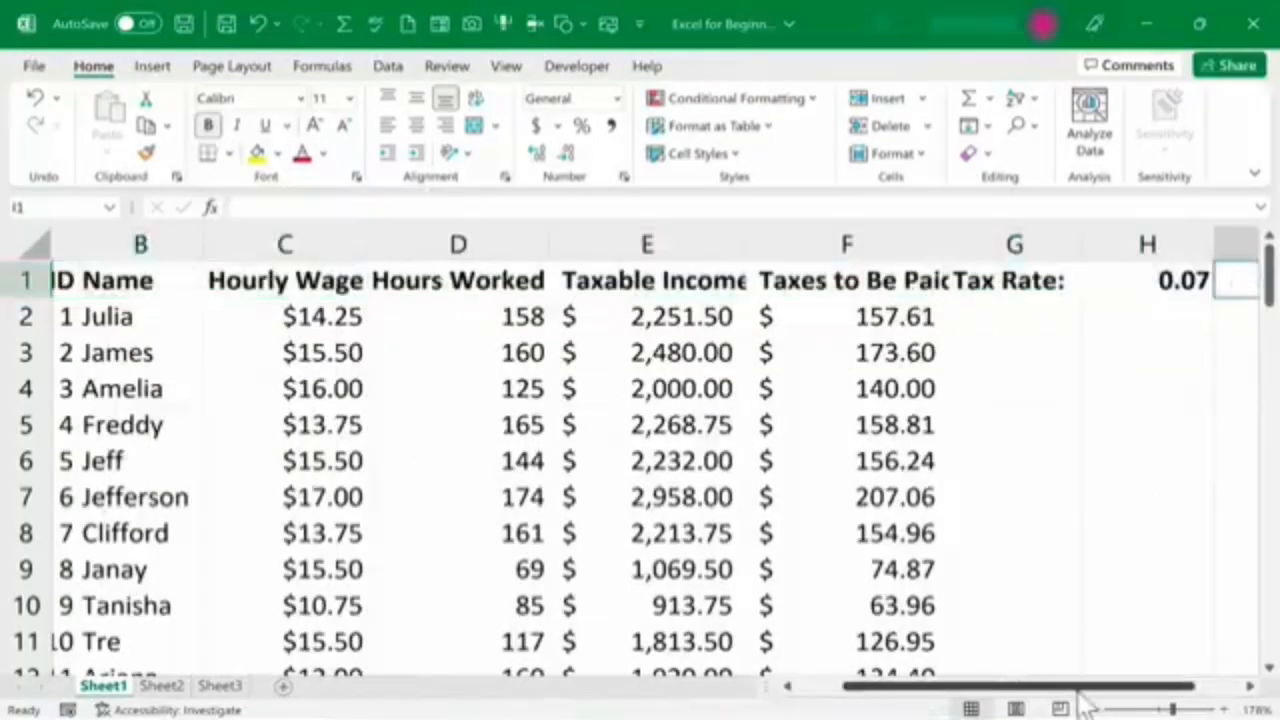
{"action": "left_click_drag", "start_coordinate": [1086, 688], "coordinate": [1195, 688]}
{"action": "type", "text": "H"}
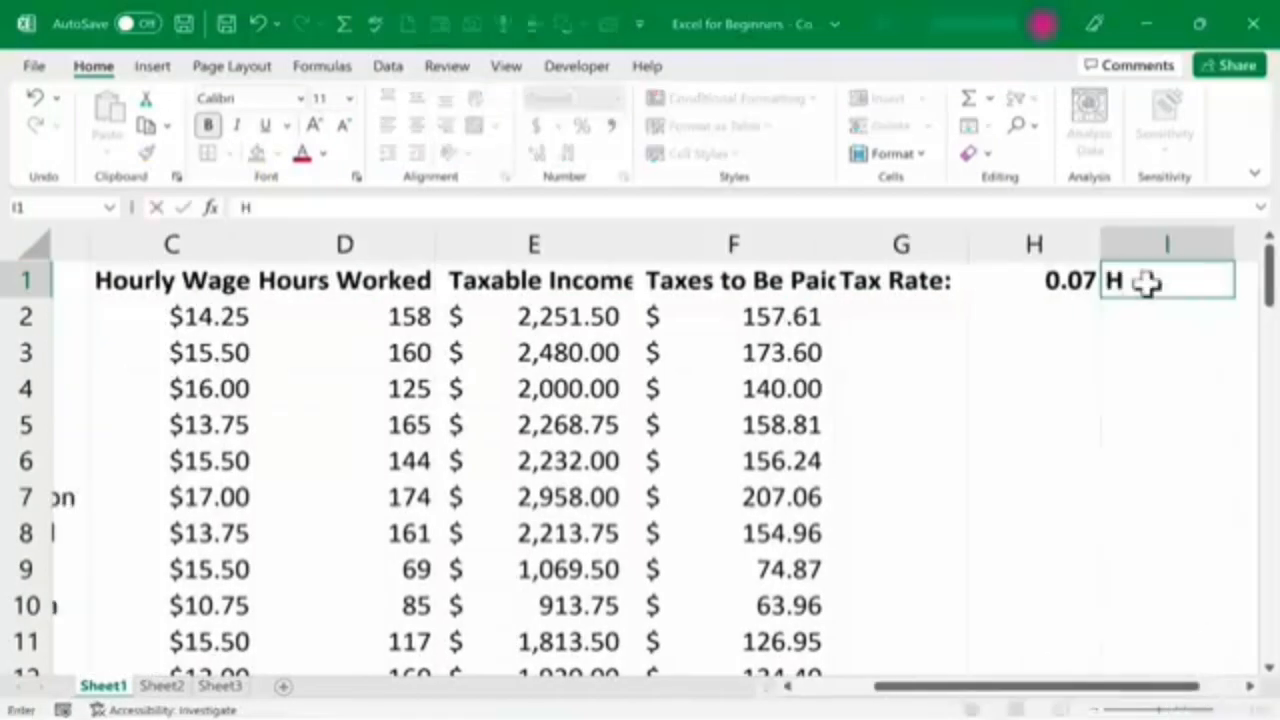
{"action": "type", "text": "ello"}
{"action": "key", "text": "ctrl+Return"}
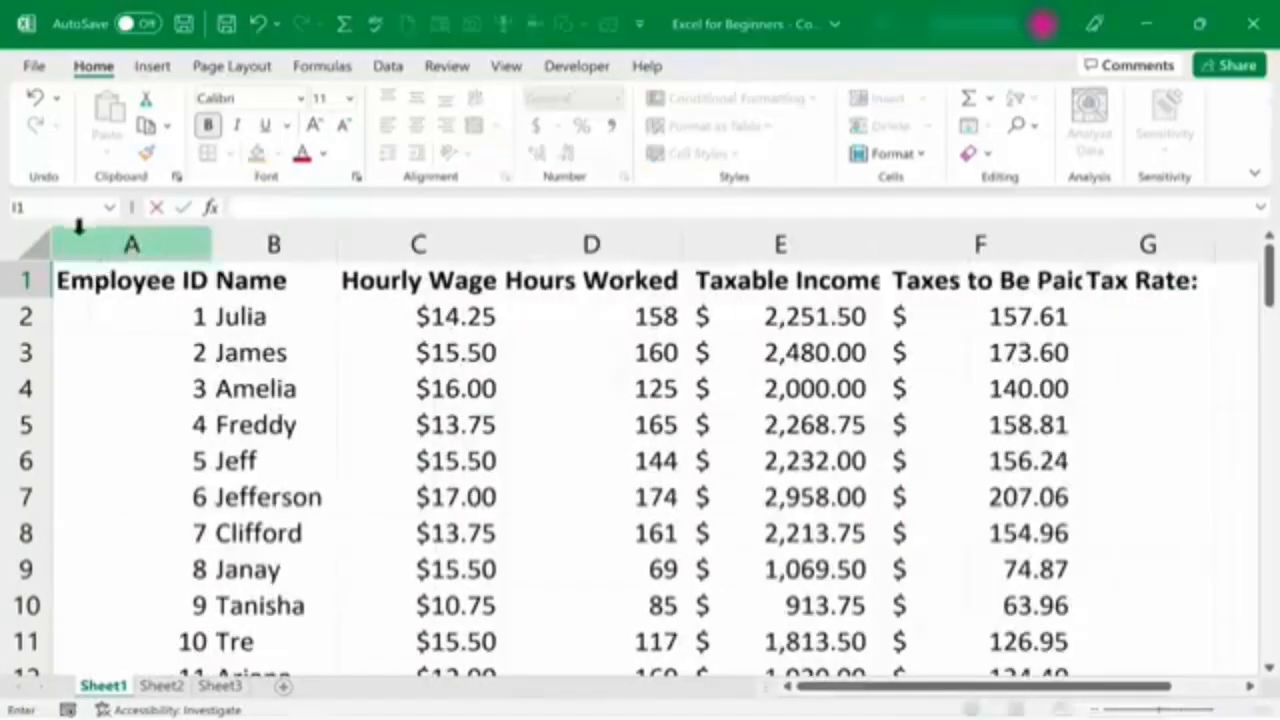
Step: Center the text across the whole header row 1 and look over the available fill colors
{"action": "left_click", "coordinate": [24, 280]}
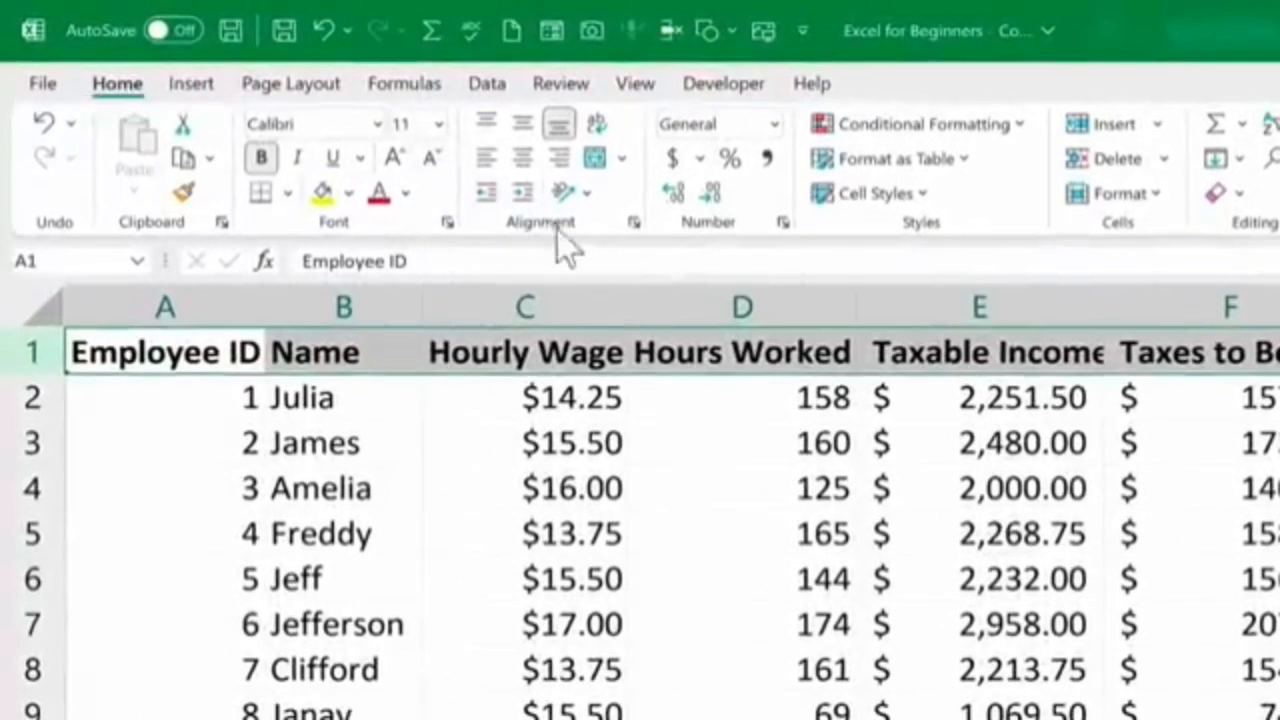
{"action": "left_click", "coordinate": [523, 160]}
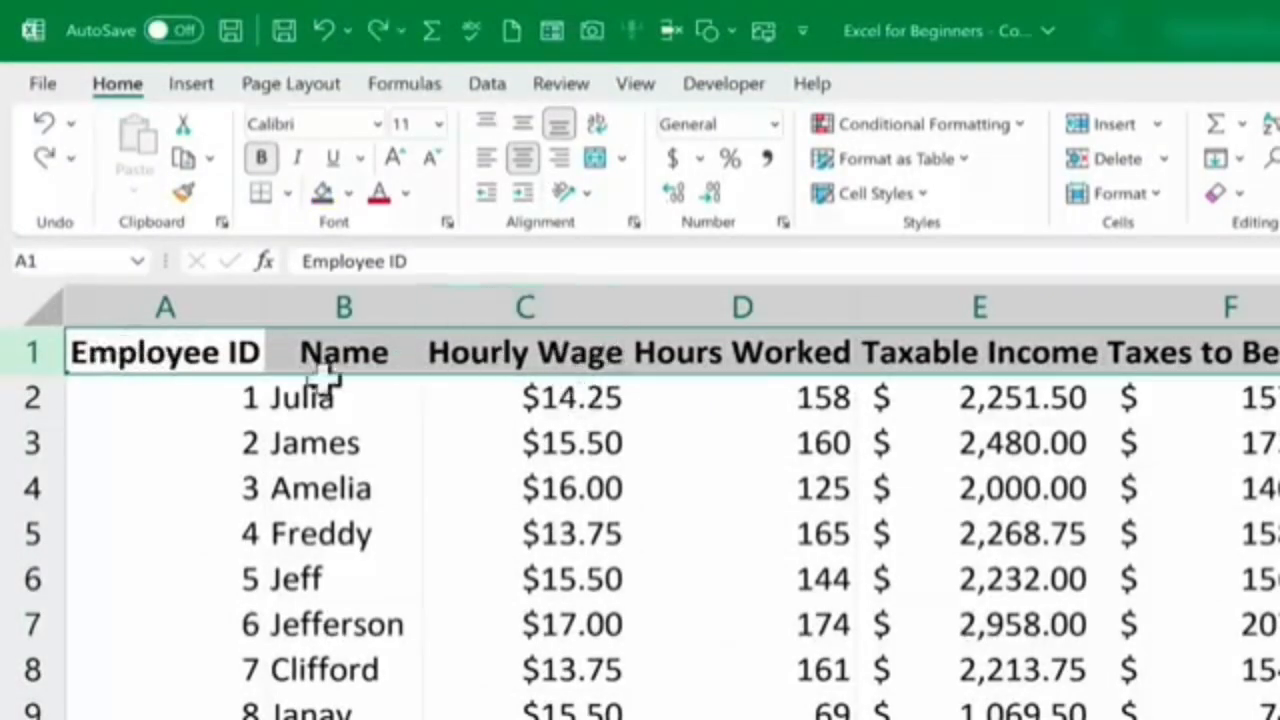
{"action": "left_click", "coordinate": [350, 194]}
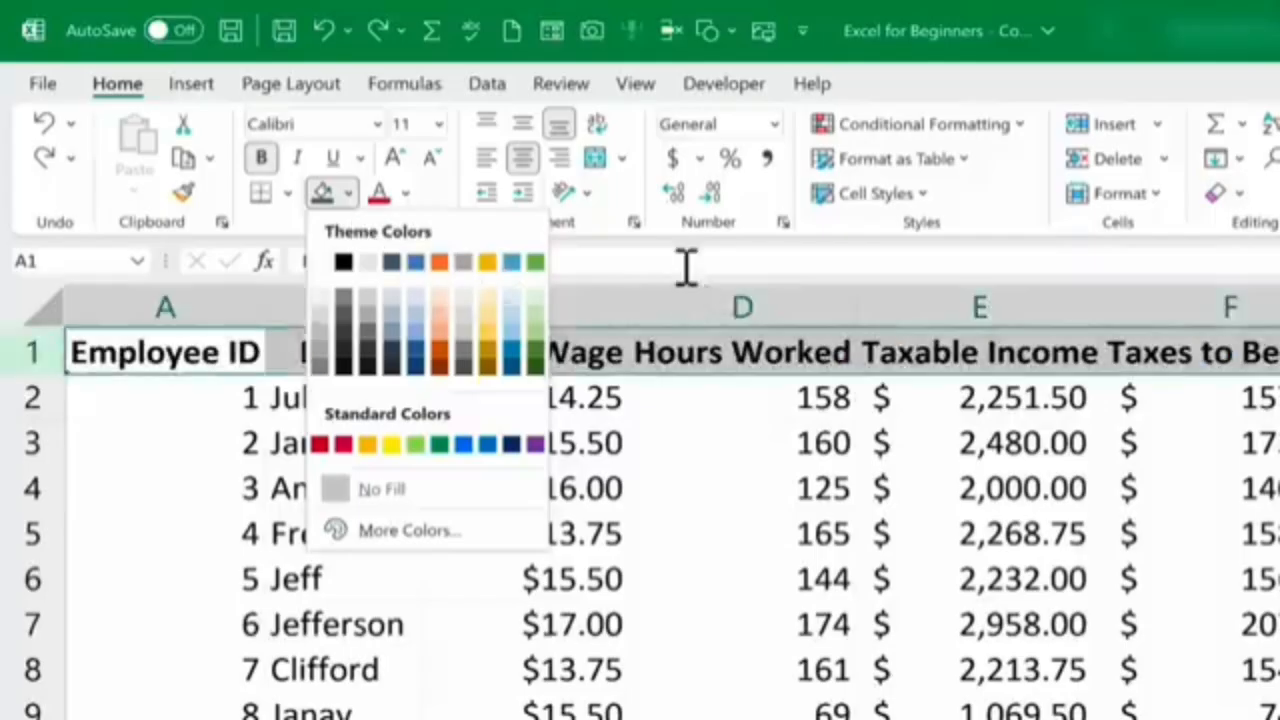
{"action": "key", "text": "Escape"}
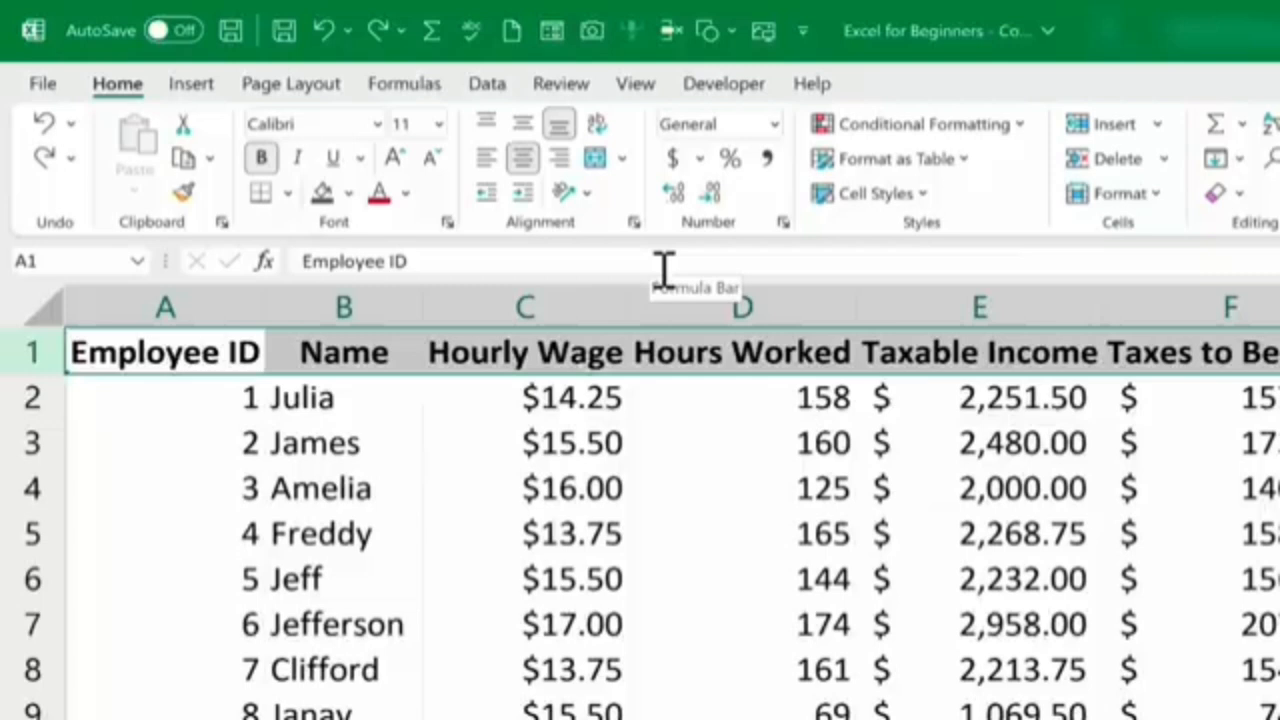
{"action": "left_click", "coordinate": [1279, 625]}
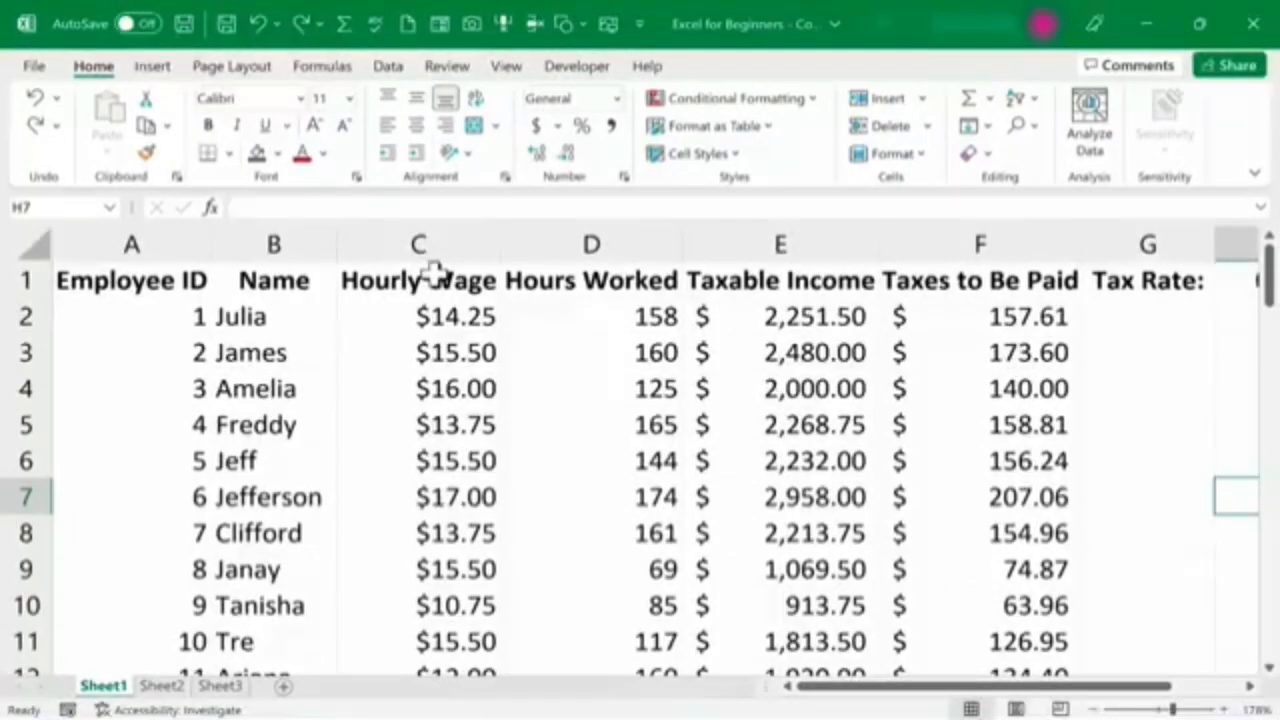
Step: Copy the formatting of the Hourly Wage header C1 onto cell B3 with Format Painter
{"action": "left_click", "coordinate": [435, 272]}
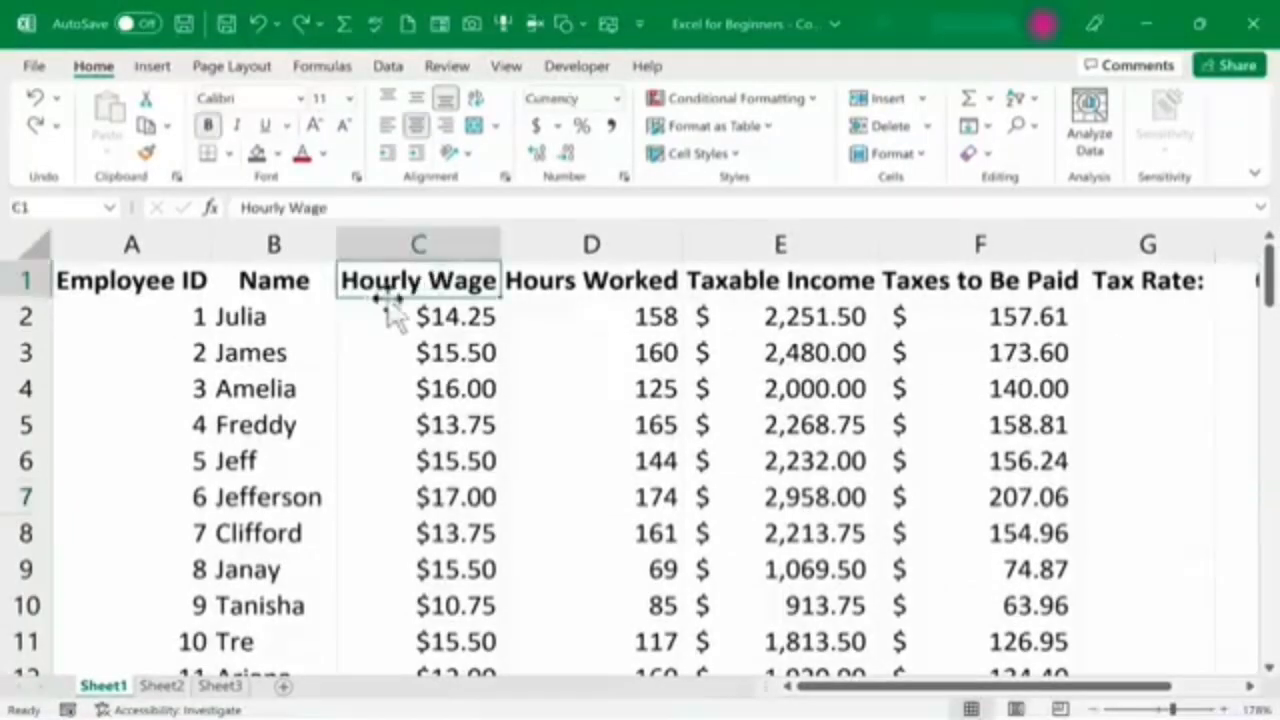
{"action": "left_click", "coordinate": [258, 425]}
{"action": "left_click", "coordinate": [443, 282]}
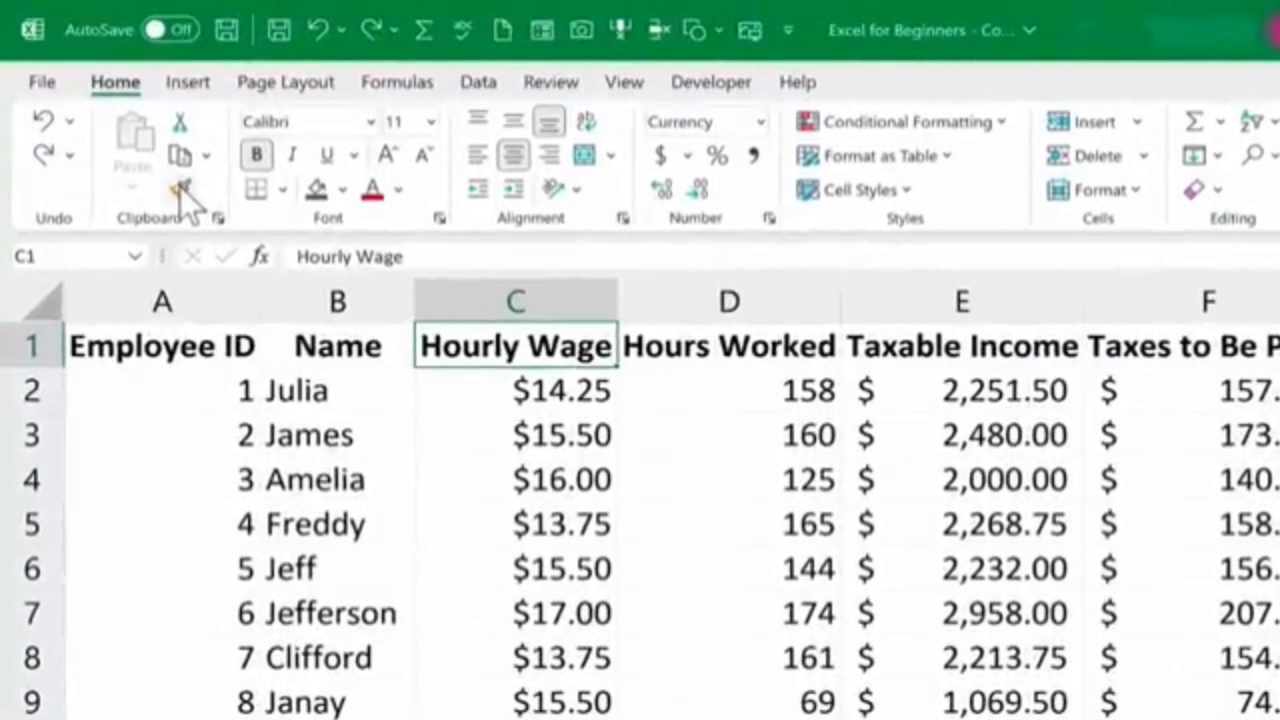
{"action": "left_click", "coordinate": [181, 189]}
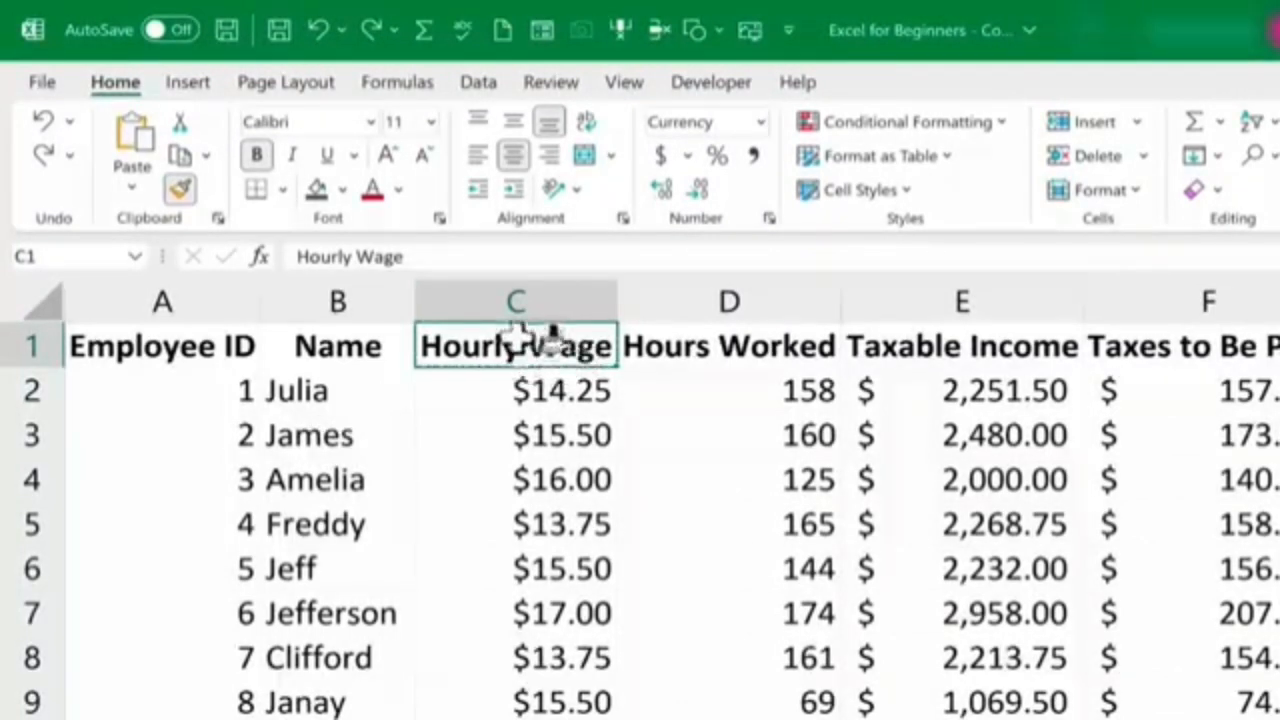
{"action": "left_click", "coordinate": [310, 435]}
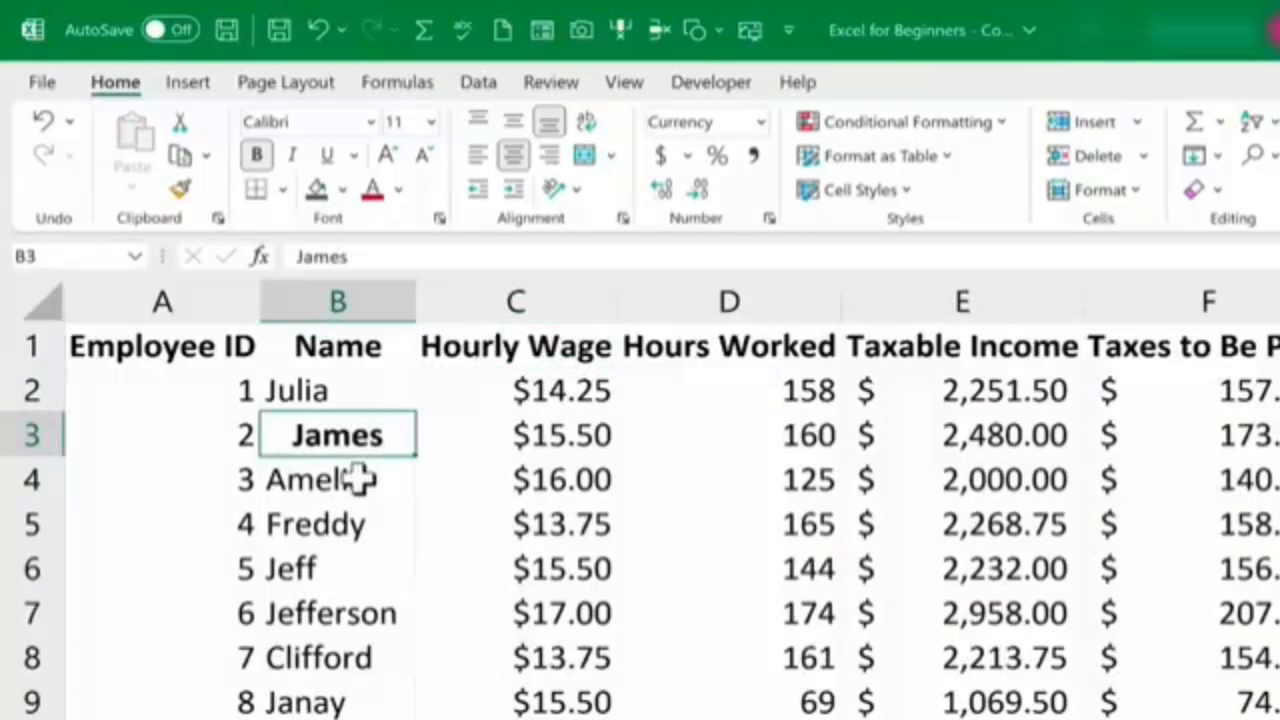
Step: Lock Format Painter on C1's formatting and apply it to cells B5, B8, B7, B4 and the range B11:B17
{"action": "left_click", "coordinate": [360, 528]}
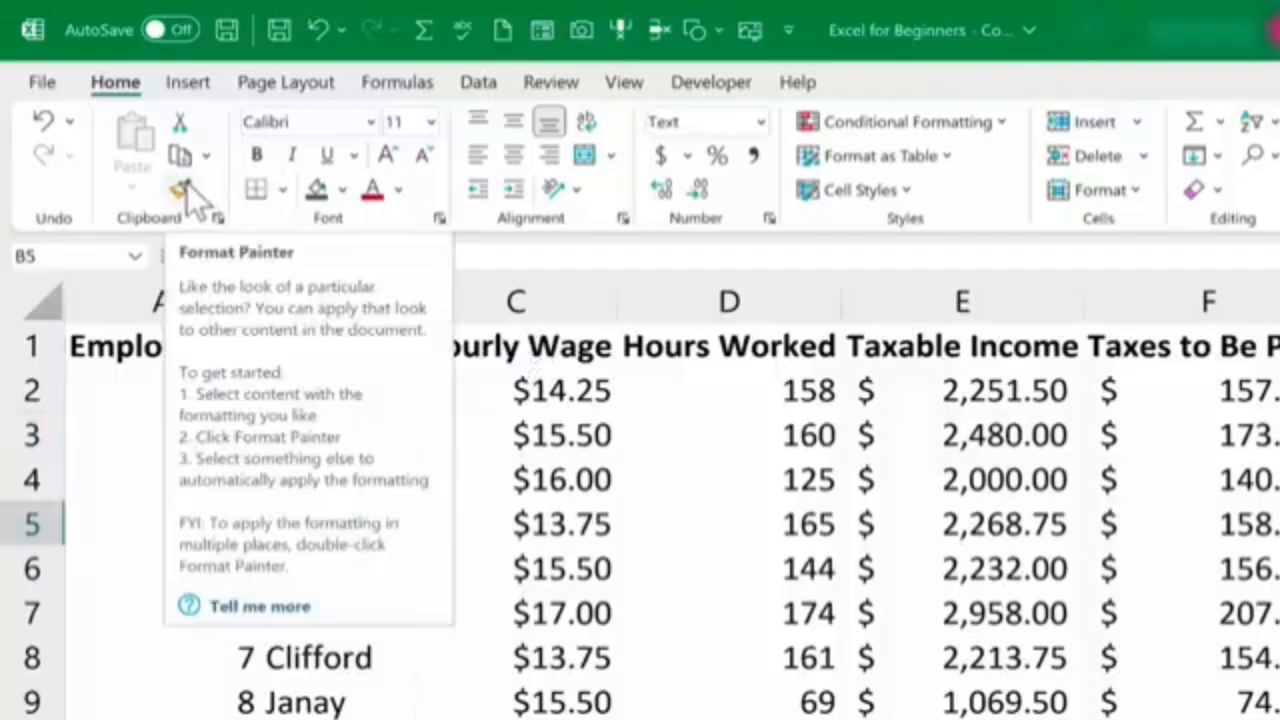
{"action": "left_click", "coordinate": [605, 350]}
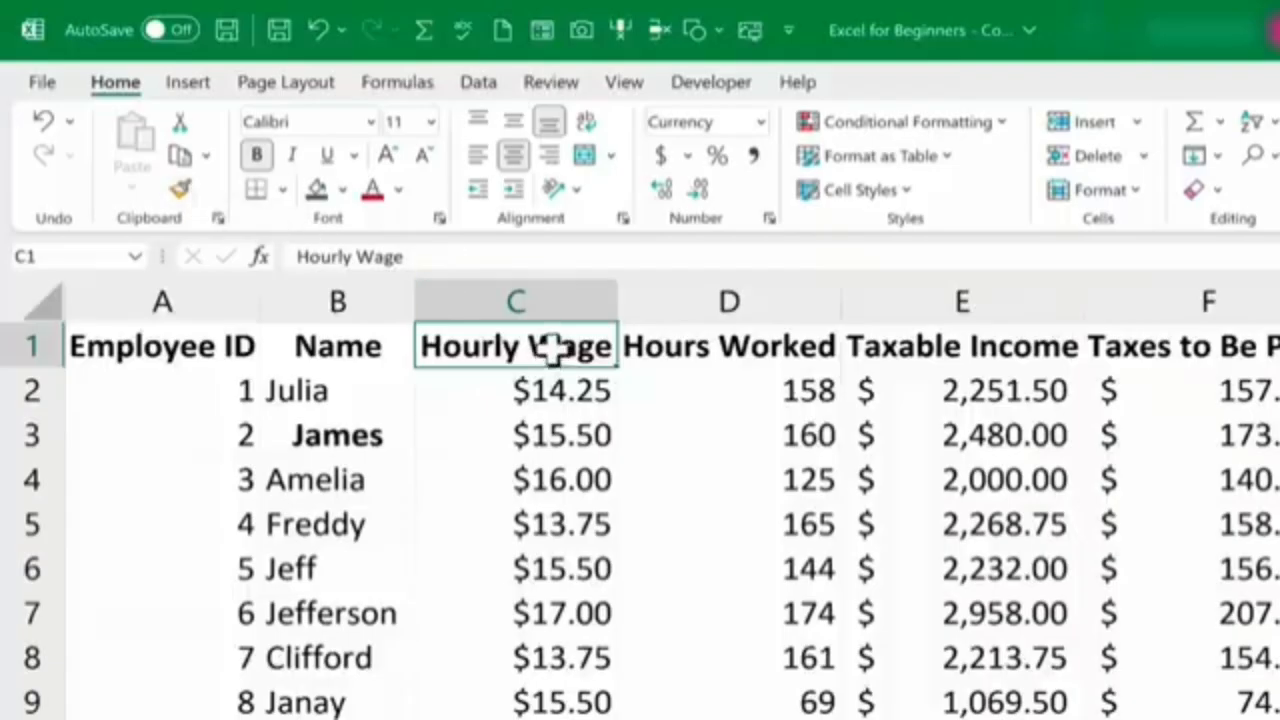
{"action": "double_click", "coordinate": [181, 190]}
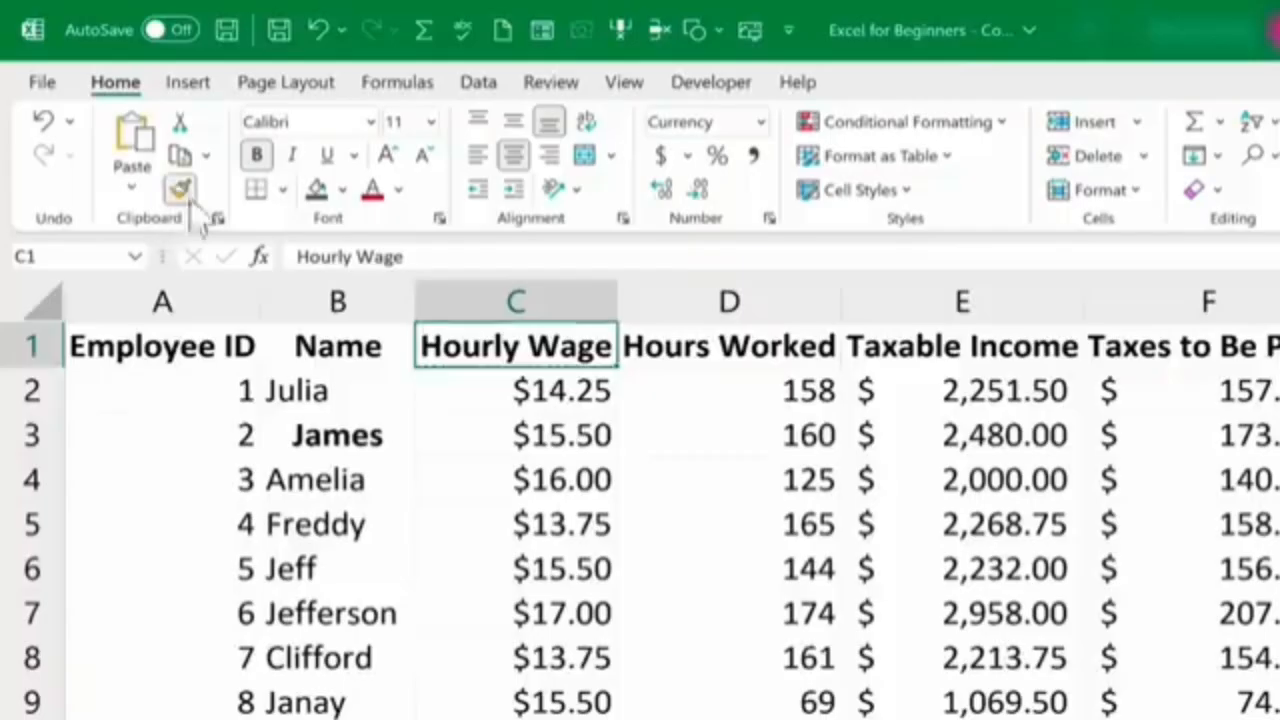
{"action": "left_click", "coordinate": [335, 522]}
{"action": "left_click", "coordinate": [378, 653]}
{"action": "left_click", "coordinate": [360, 610]}
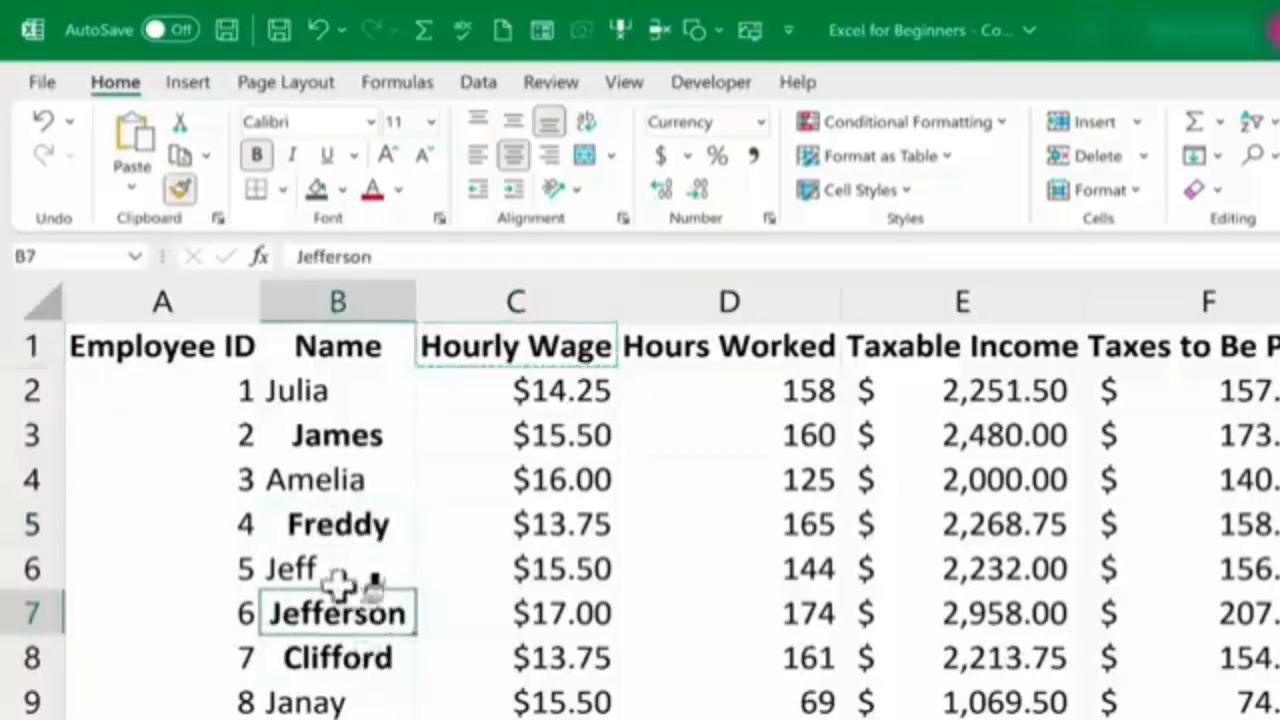
{"action": "left_click", "coordinate": [330, 476]}
{"action": "scroll", "coordinate": [370, 600], "scroll_direction": "down", "scroll_amount": 3}
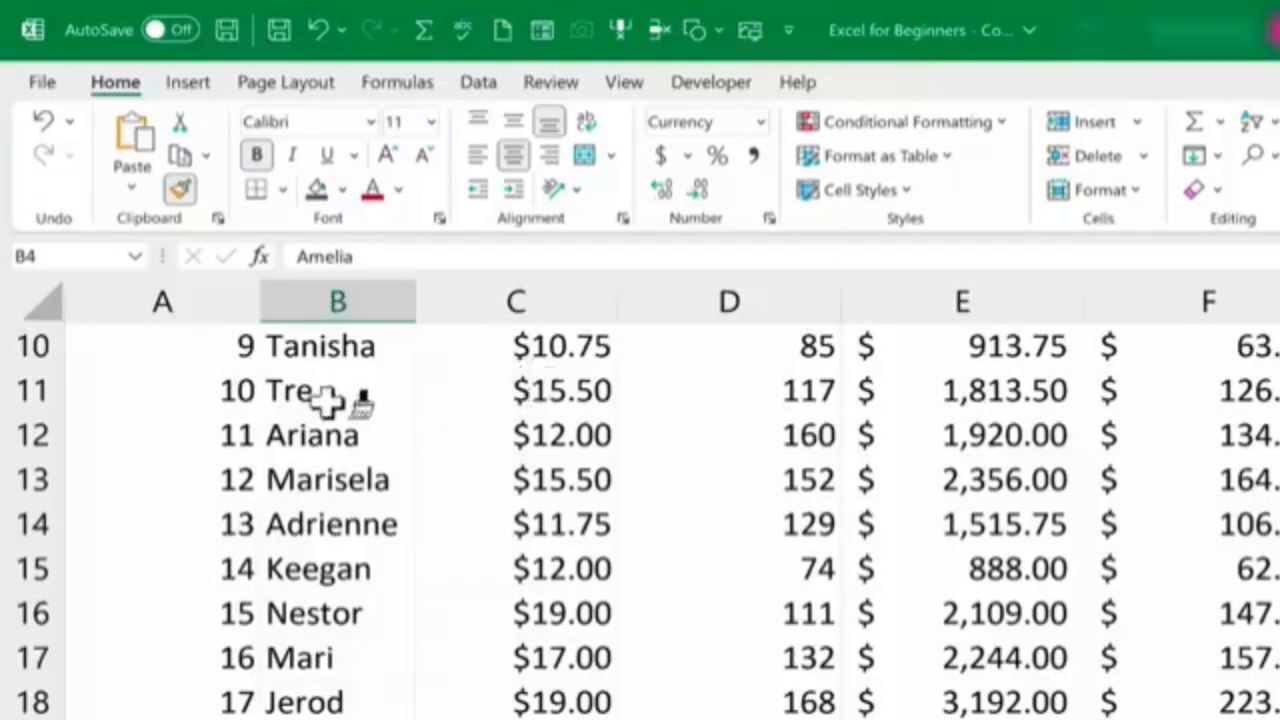
{"action": "mouse_move", "coordinate": [297, 385]}
{"action": "left_mouse_down"}
{"action": "mouse_move", "coordinate": [343, 408]}
{"action": "mouse_move", "coordinate": [337, 657]}
{"action": "left_mouse_up"}
{"action": "scroll", "coordinate": [140, 578], "scroll_direction": "up", "scroll_amount": 3}
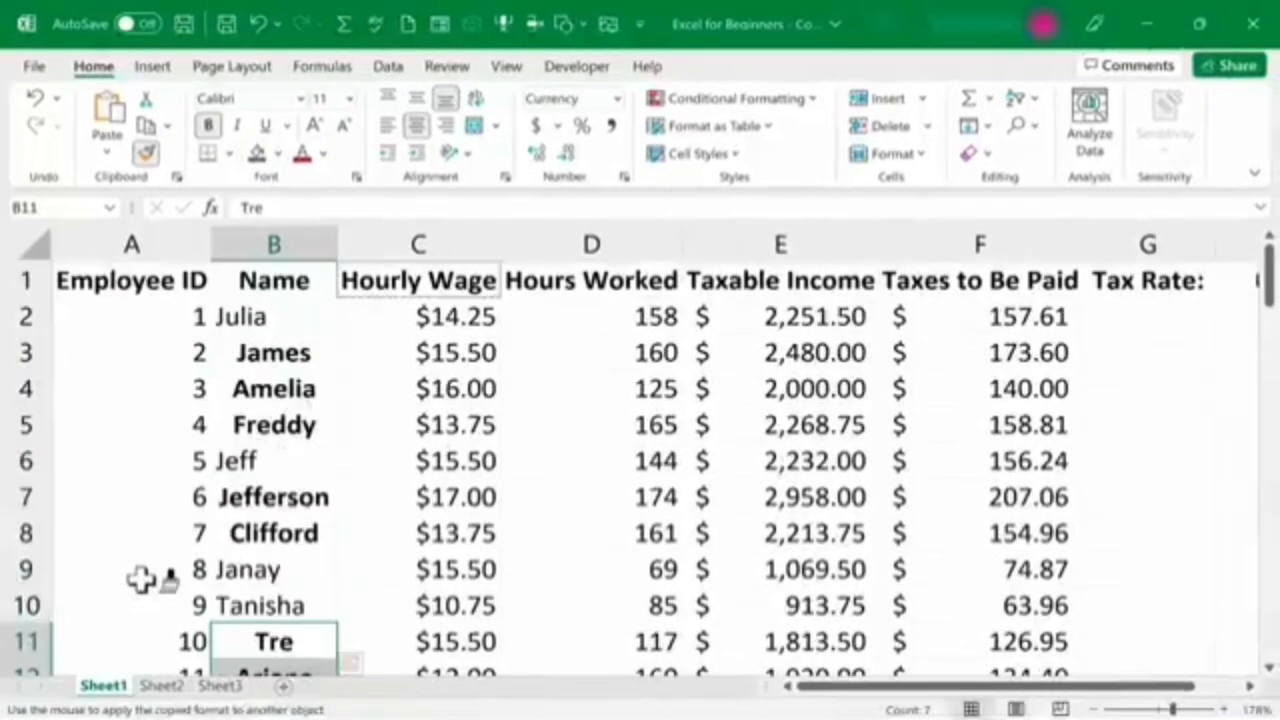
Step: Undo all the Format Painter changes made to the cells in the Name column
{"action": "key", "text": "ctrl+z"}
{"action": "key", "text": "ctrl+z"}
{"action": "key", "text": "ctrl+z"}
{"action": "key", "text": "ctrl+z"}
{"action": "key", "text": "ctrl+z"}
{"action": "key", "text": "ctrl+z"}
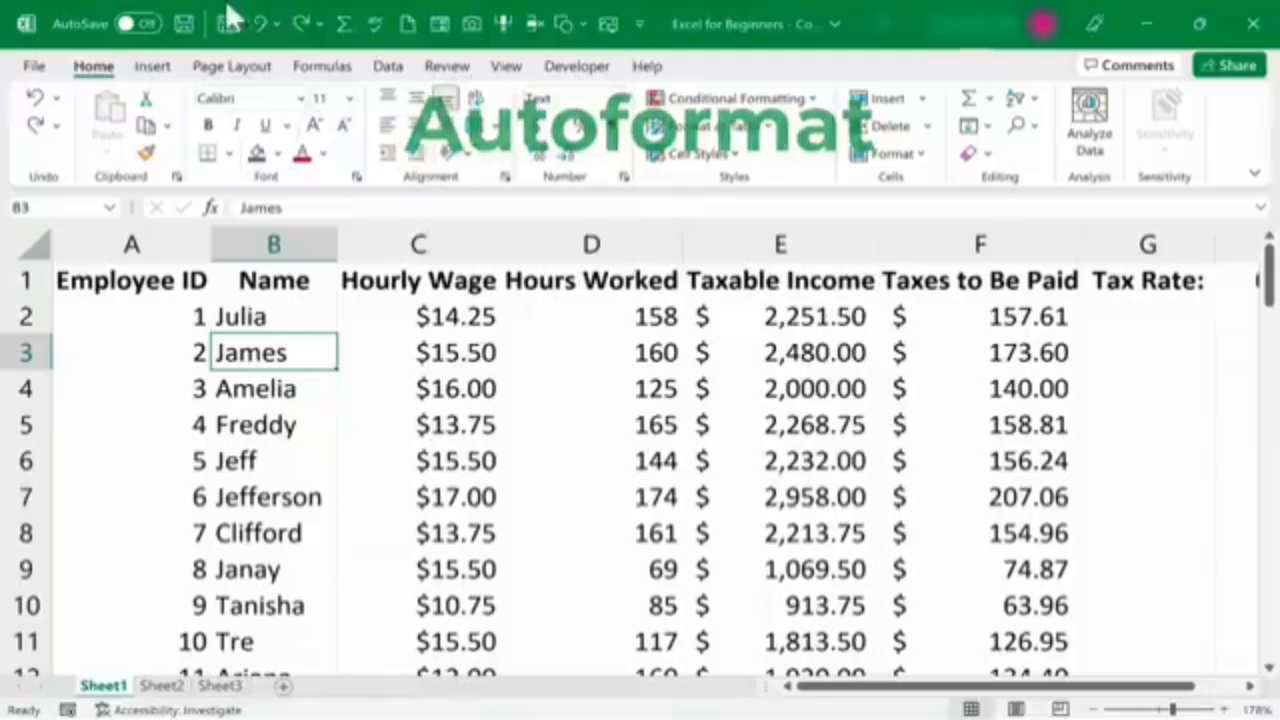
Step: Add the AutoFormat command from the All Commands list to the Quick Access Toolbar
{"action": "left_click", "coordinate": [640, 23]}
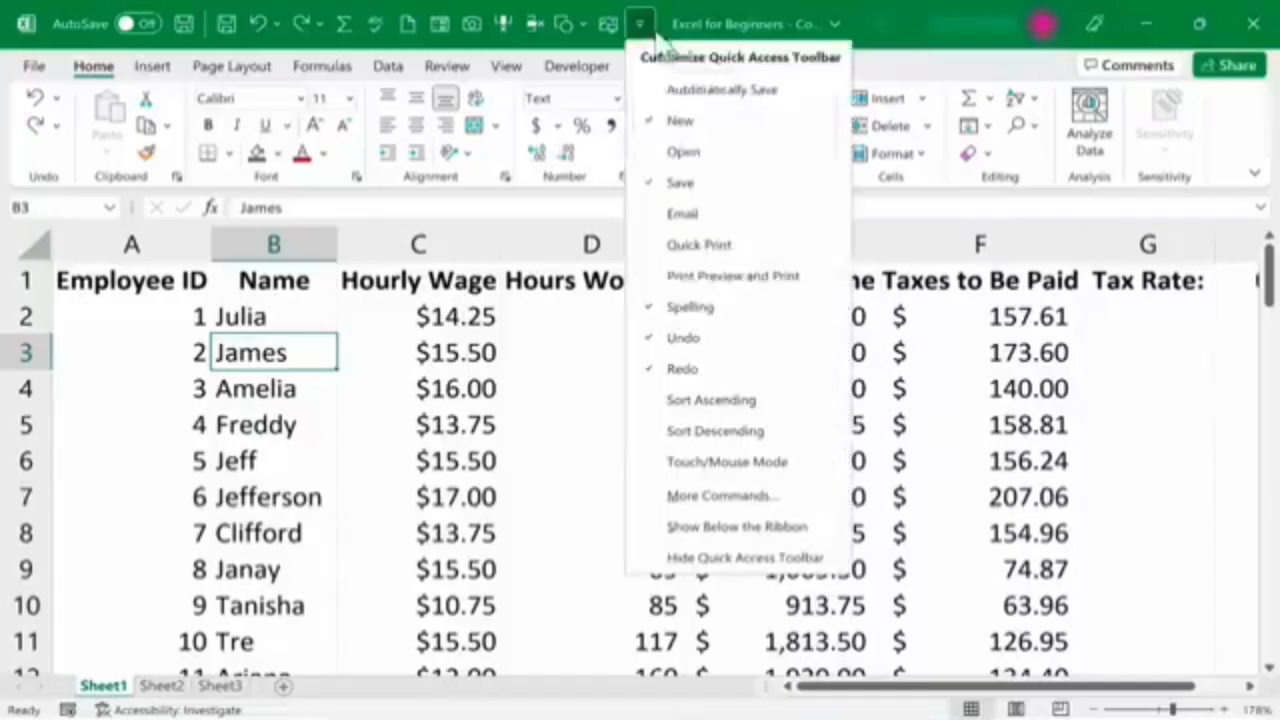
{"action": "left_click", "coordinate": [745, 496]}
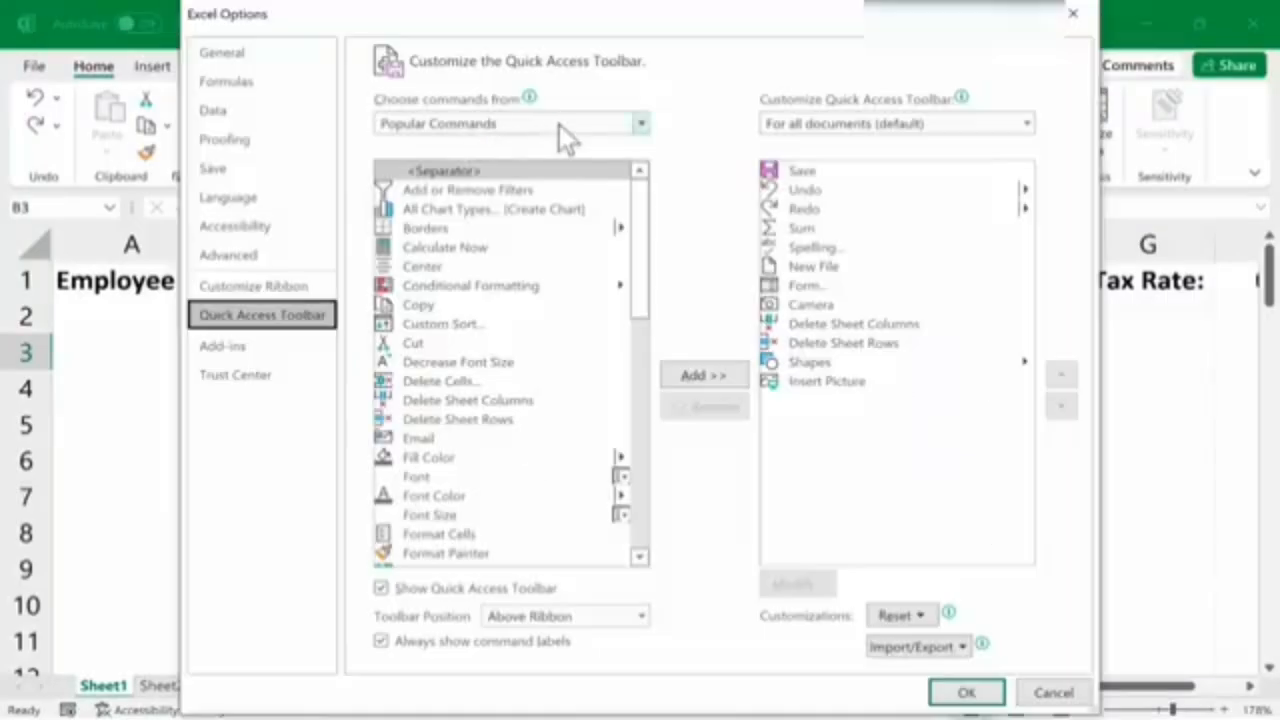
{"action": "left_click", "coordinate": [559, 126]}
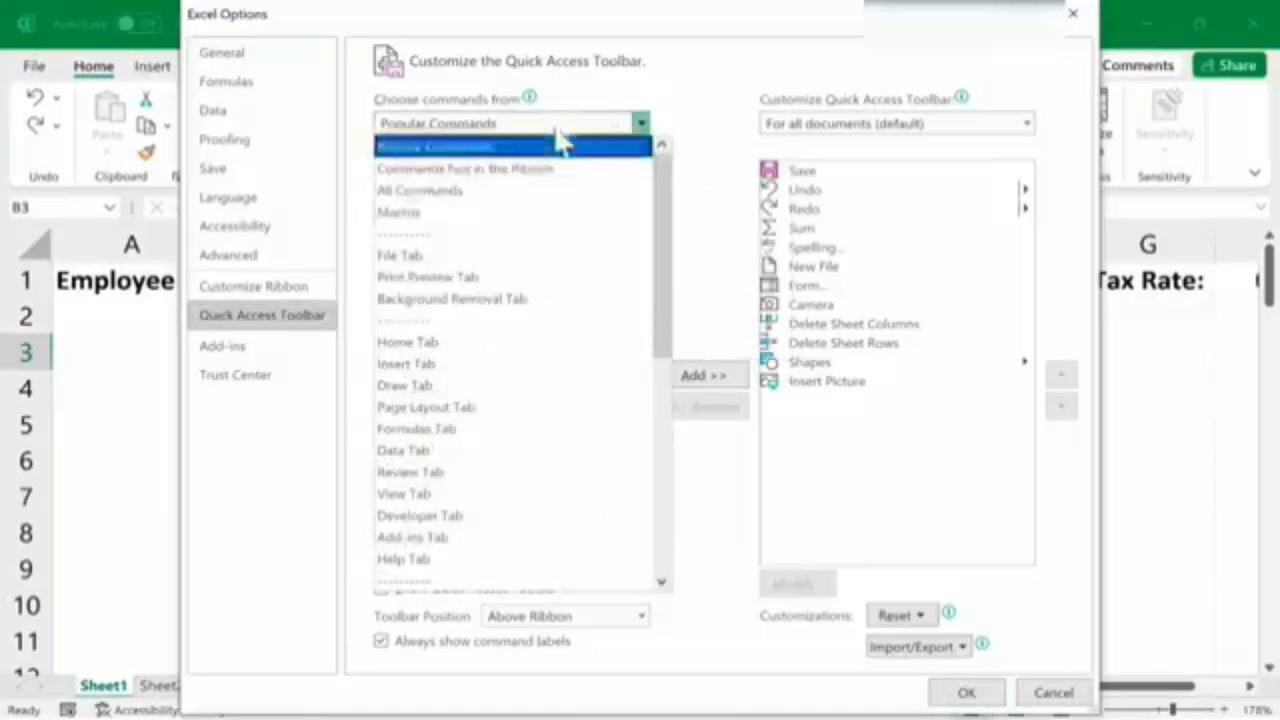
{"action": "left_click", "coordinate": [434, 191]}
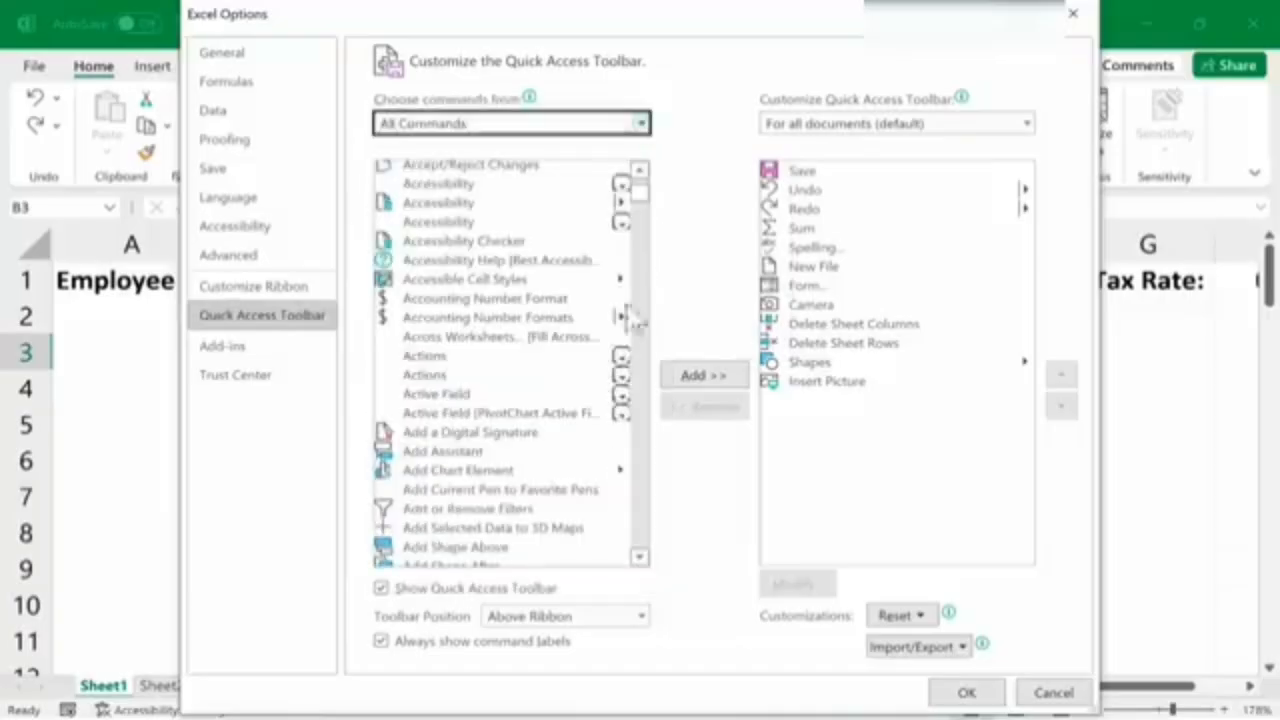
{"action": "scroll", "coordinate": [641, 210], "scroll_direction": "down", "scroll_amount": 10}
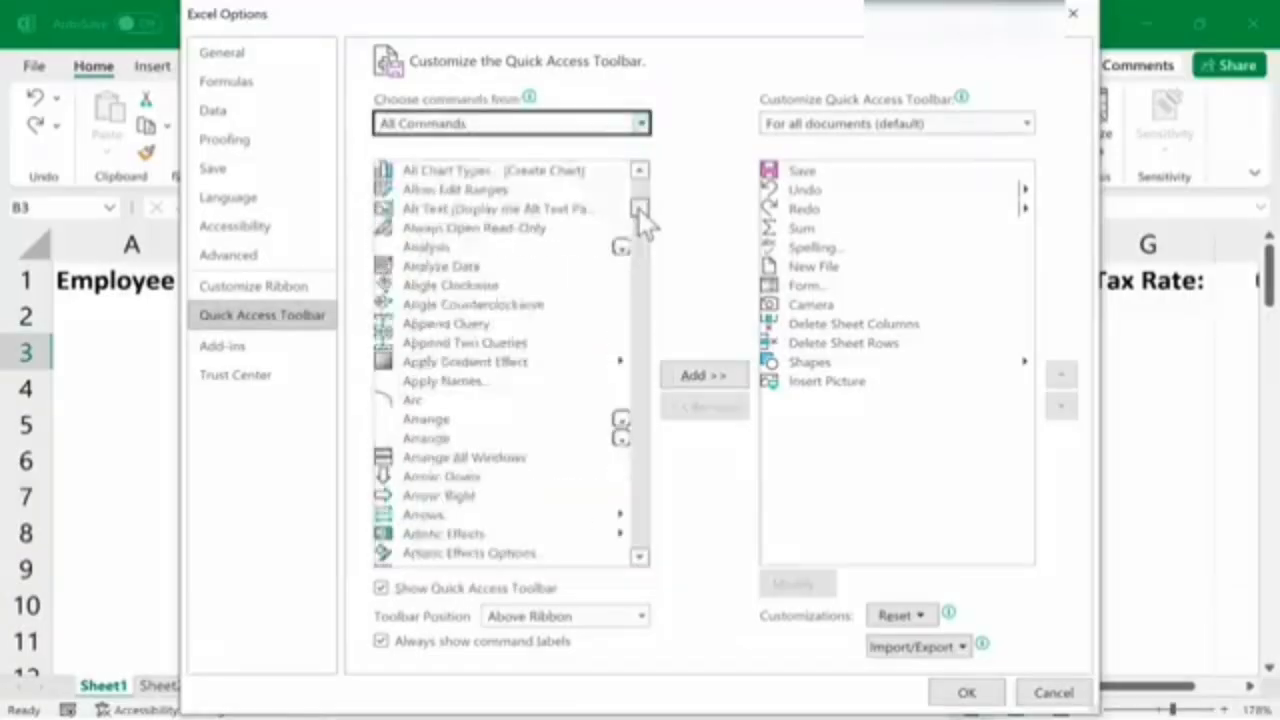
{"action": "left_click", "coordinate": [425, 301]}
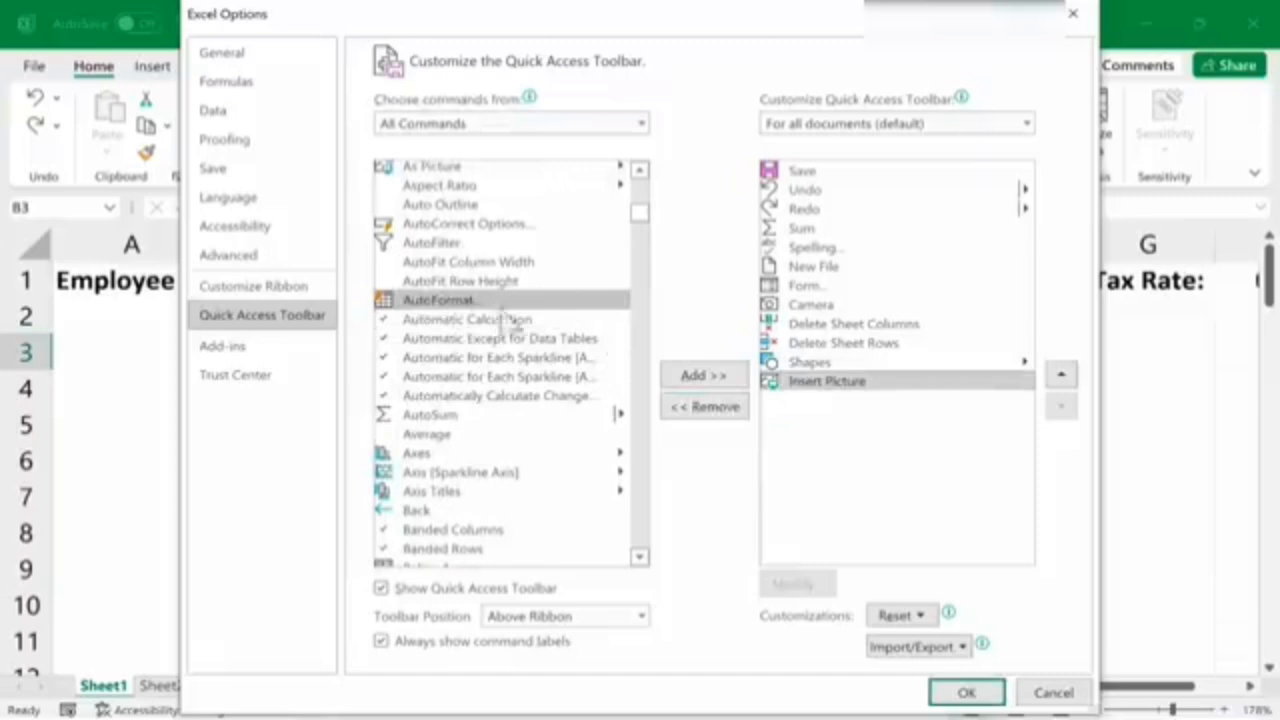
{"action": "left_click", "coordinate": [722, 375]}
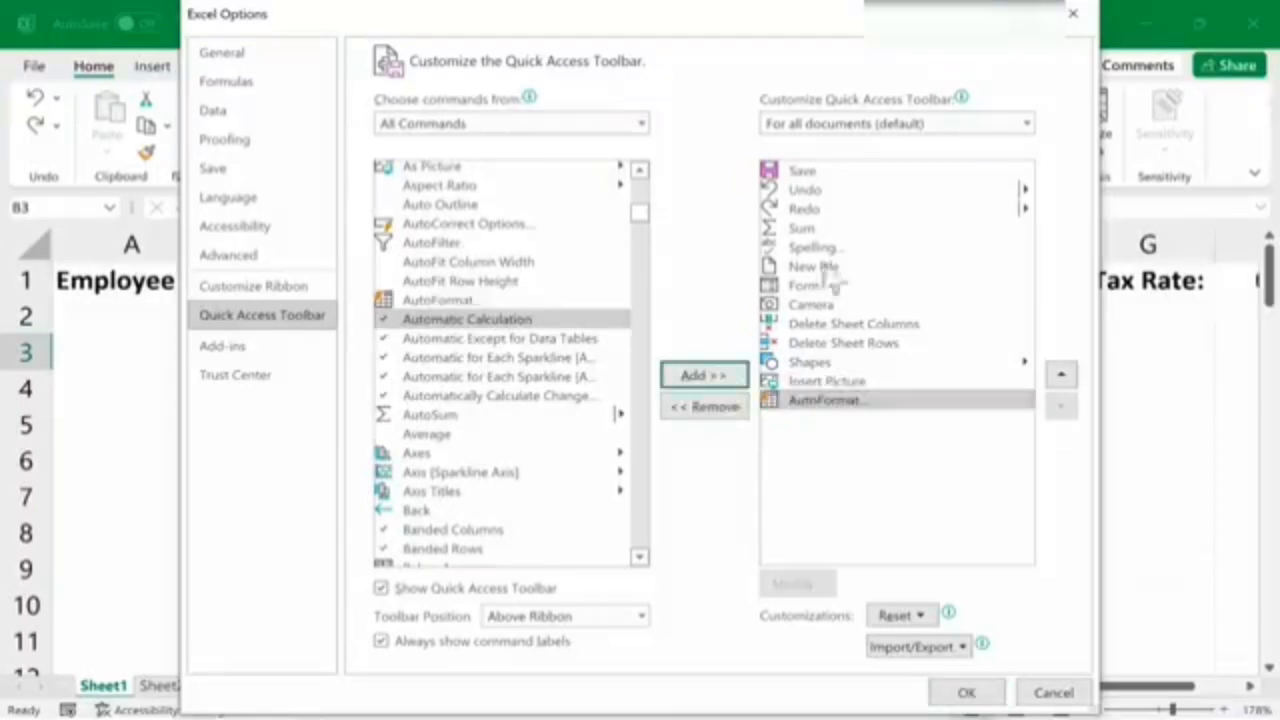
{"action": "left_click", "coordinate": [966, 692]}
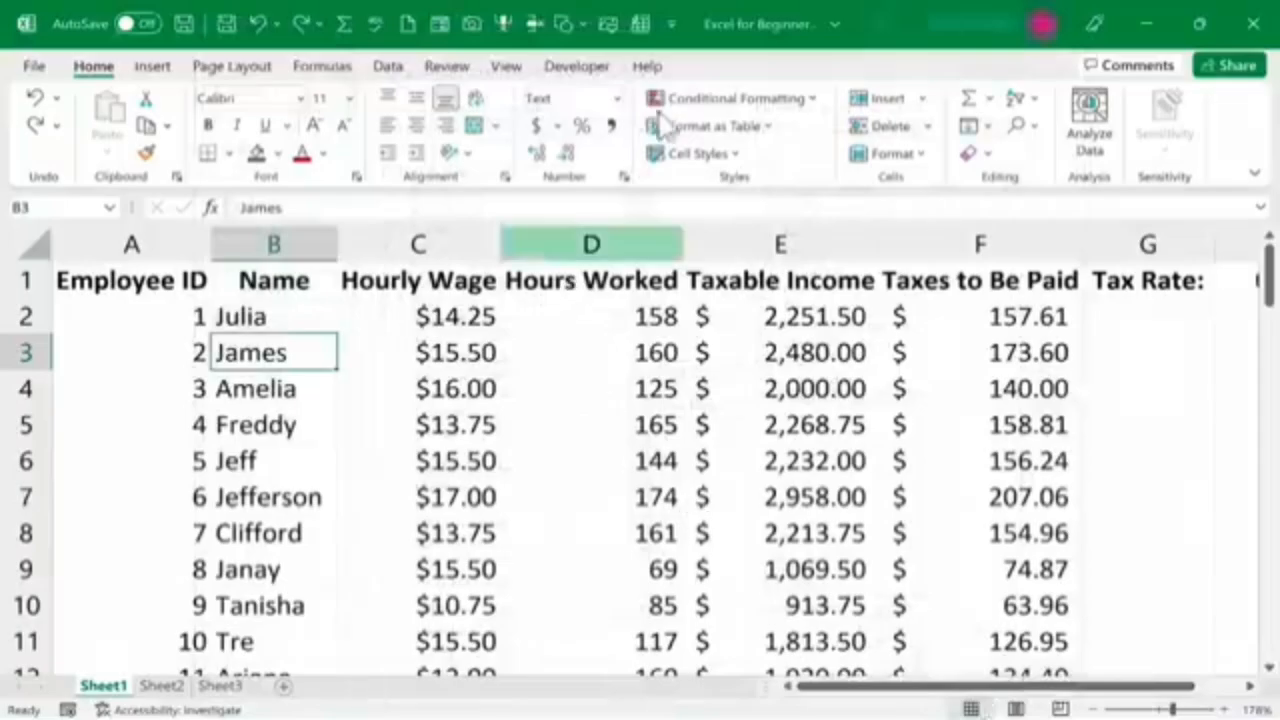
Step: Apply the List 2 AutoFormat style to the payroll table
{"action": "key", "text": "Down"}
{"action": "key", "text": "Down"}
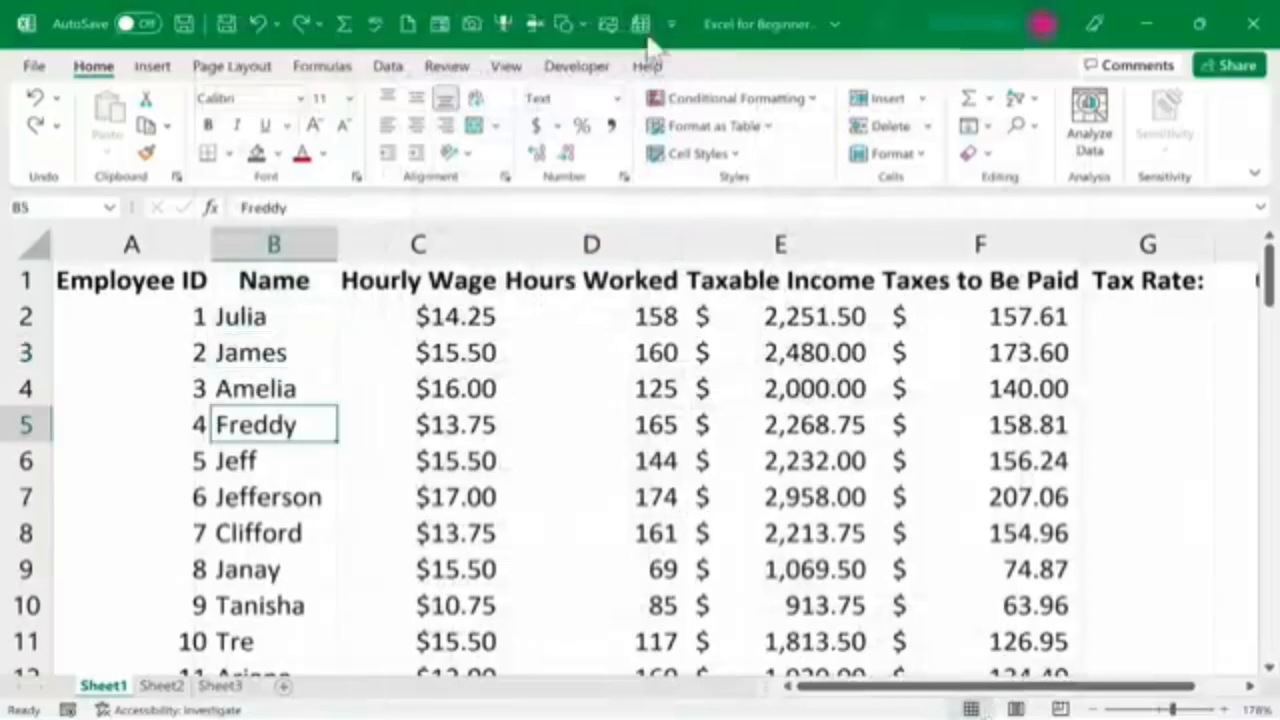
{"action": "left_click", "coordinate": [622, 318]}
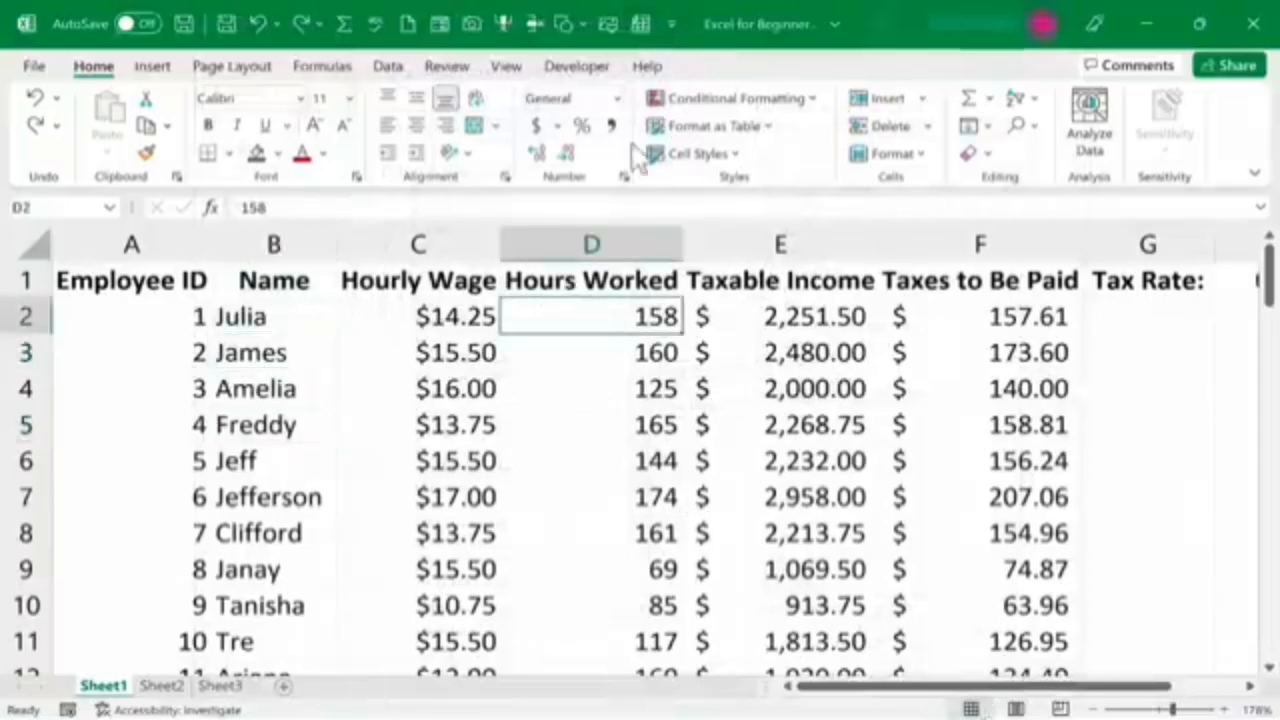
{"action": "left_click", "coordinate": [391, 412]}
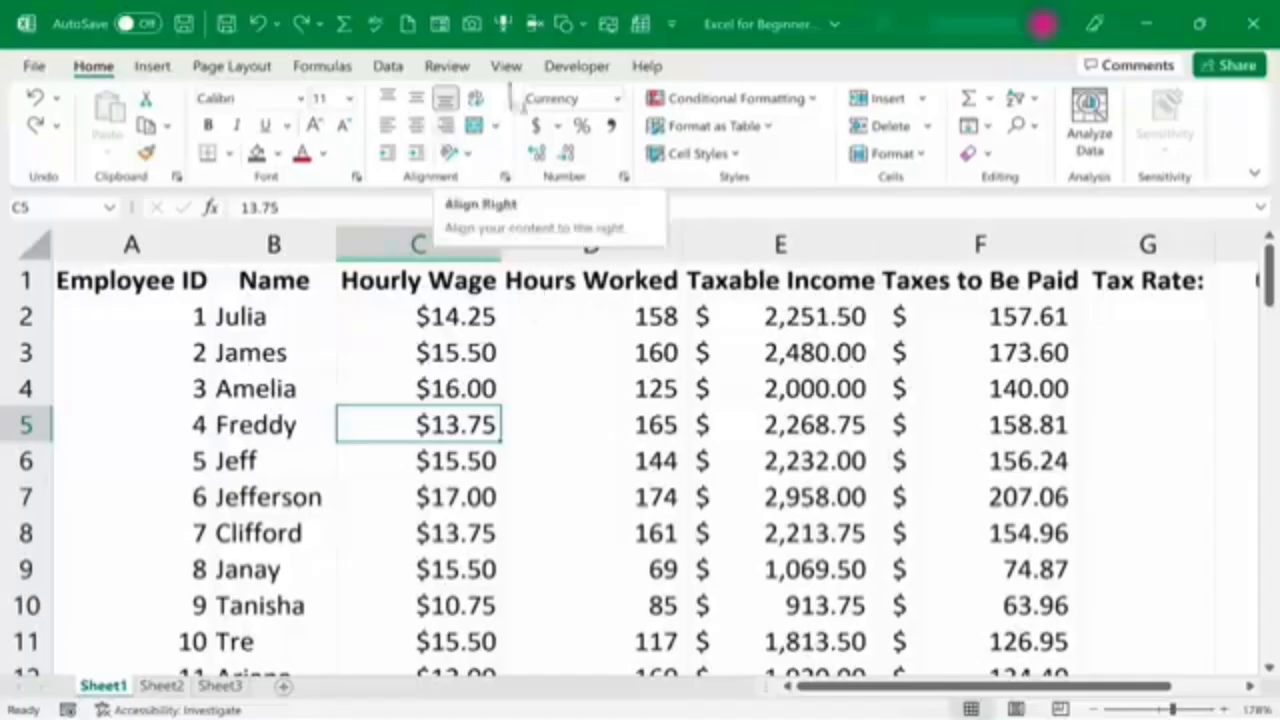
{"action": "left_click", "coordinate": [641, 24]}
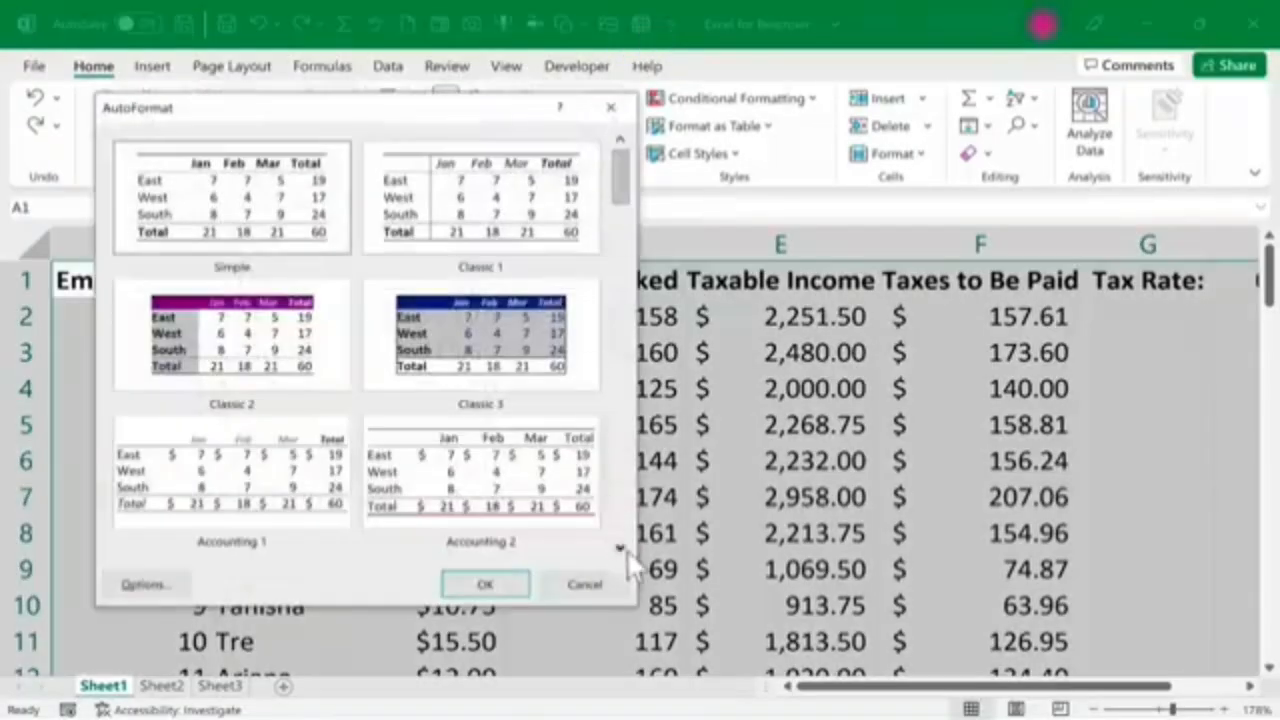
{"action": "scroll", "coordinate": [628, 563], "scroll_direction": "down", "scroll_amount": 5}
{"action": "left_click", "coordinate": [624, 549]}
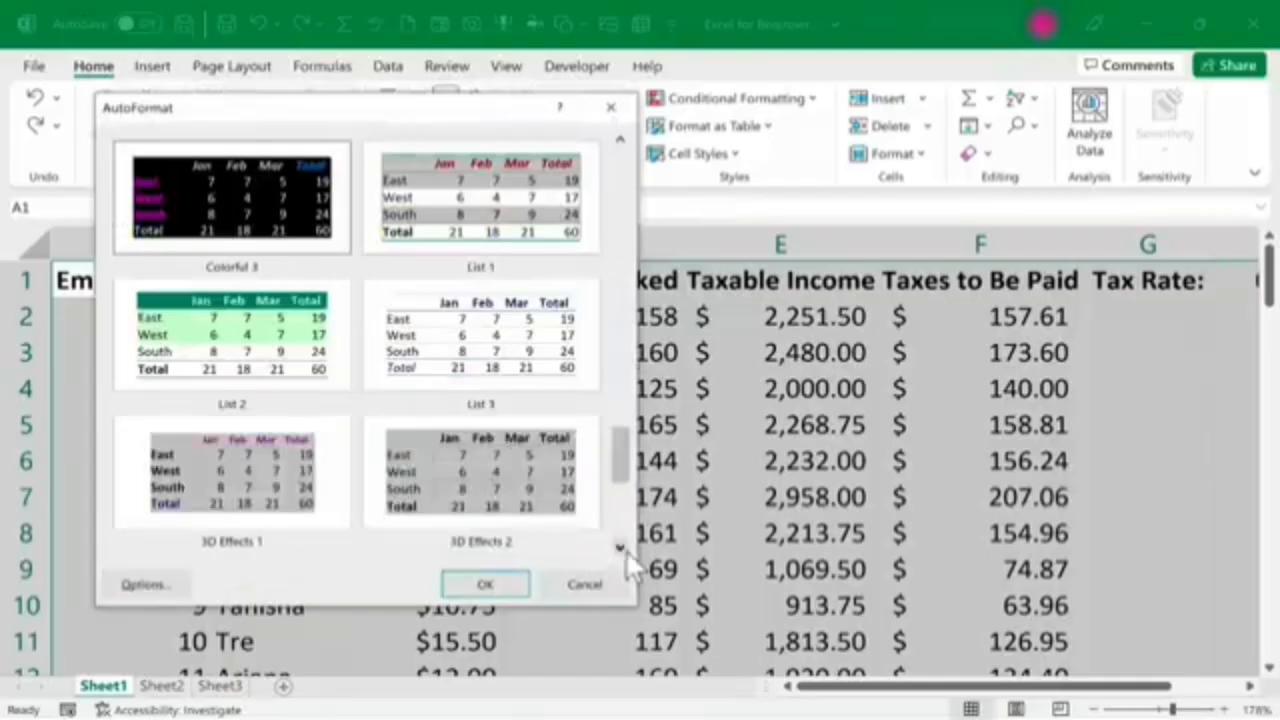
{"action": "left_click", "coordinate": [222, 393]}
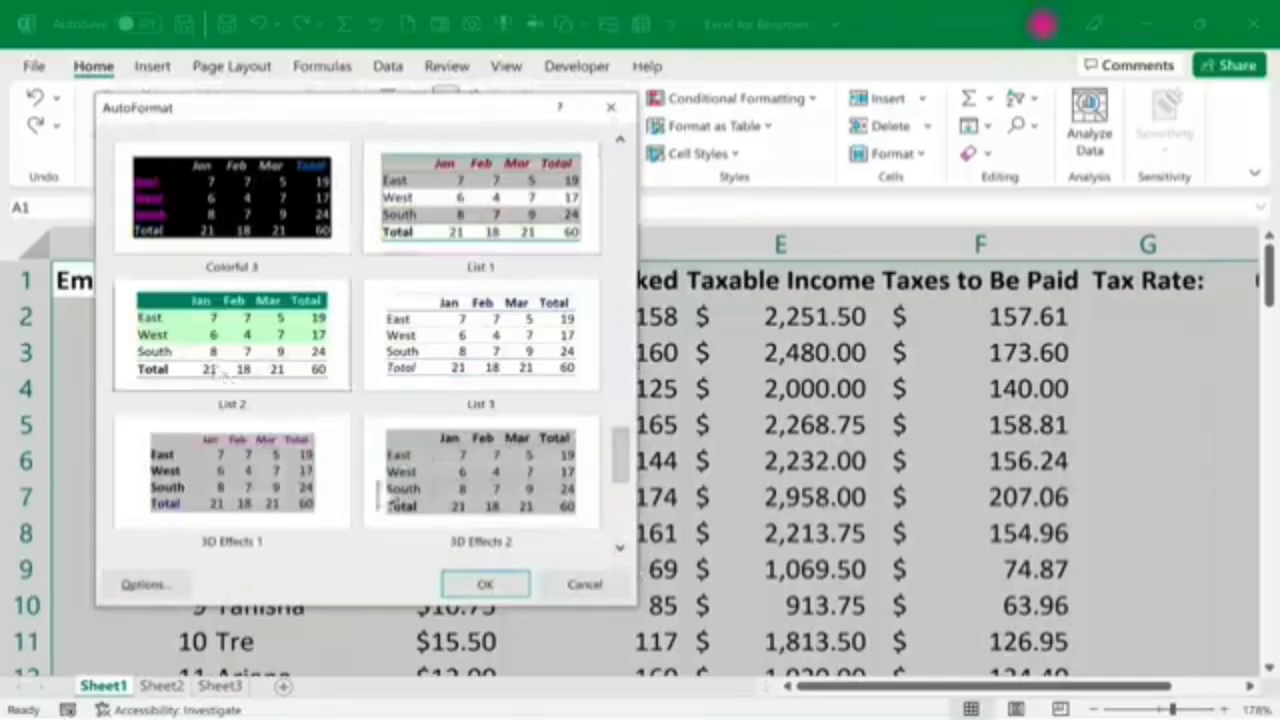
{"action": "left_click", "coordinate": [487, 586]}
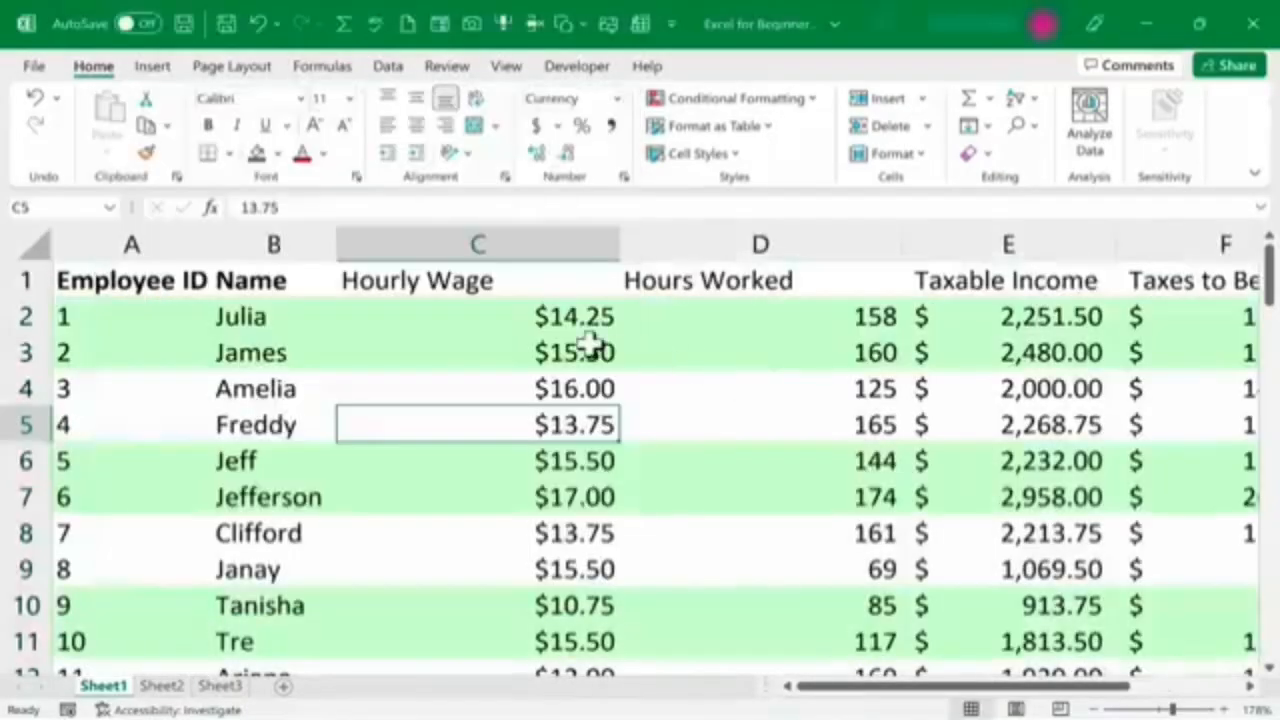
Step: Look over the banded rows, then undo the AutoFormat and the earlier header centering
{"action": "scroll", "coordinate": [592, 342], "scroll_direction": "down", "scroll_amount": 2}
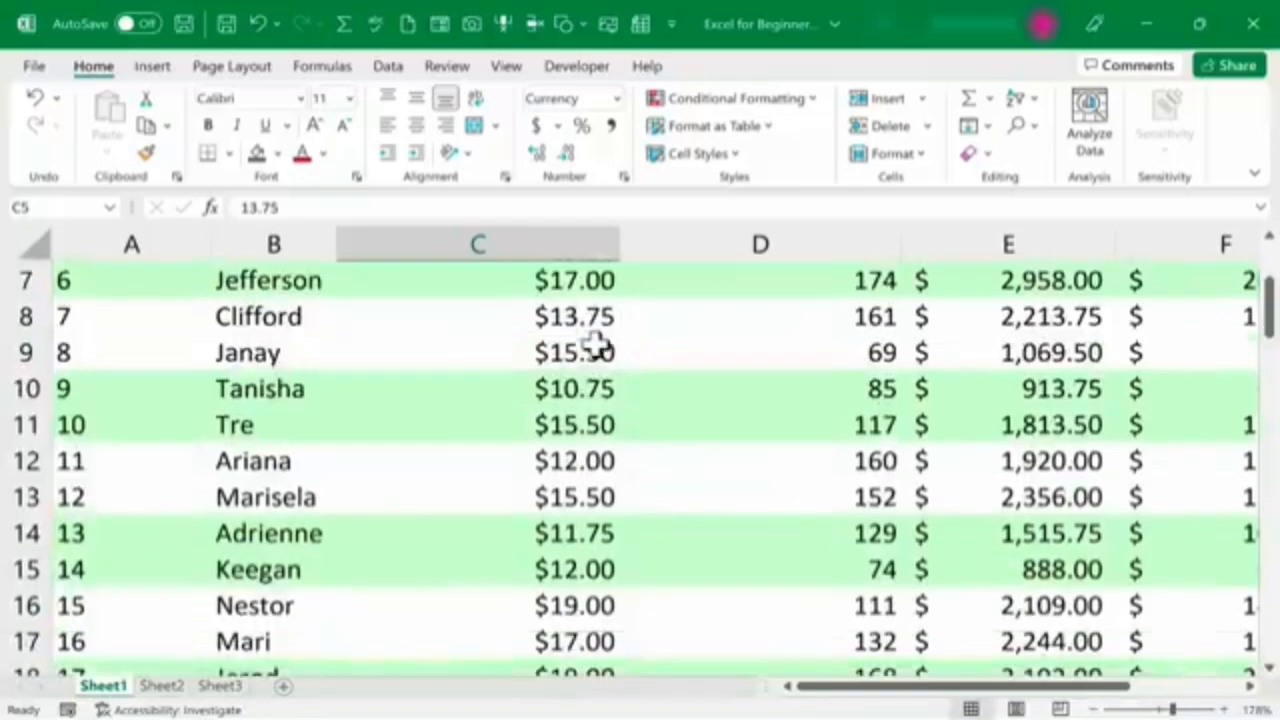
{"action": "scroll", "coordinate": [594, 343], "scroll_direction": "up", "scroll_amount": 2}
{"action": "left_click", "coordinate": [262, 23]}
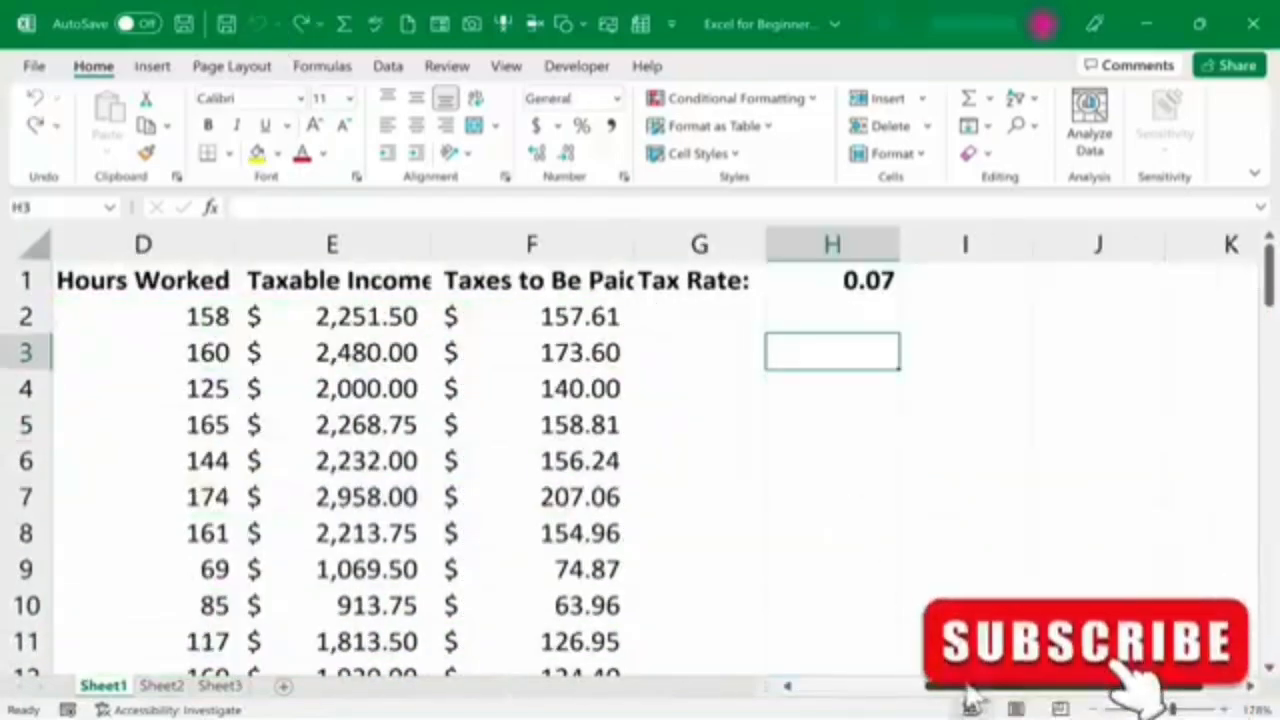
Step: Insert a default chart from the range A1:F71 and enlarge it to span about columns C to O and rows 2 to 24
{"action": "left_click_drag", "start_coordinate": [963, 686], "coordinate": [808, 684]}
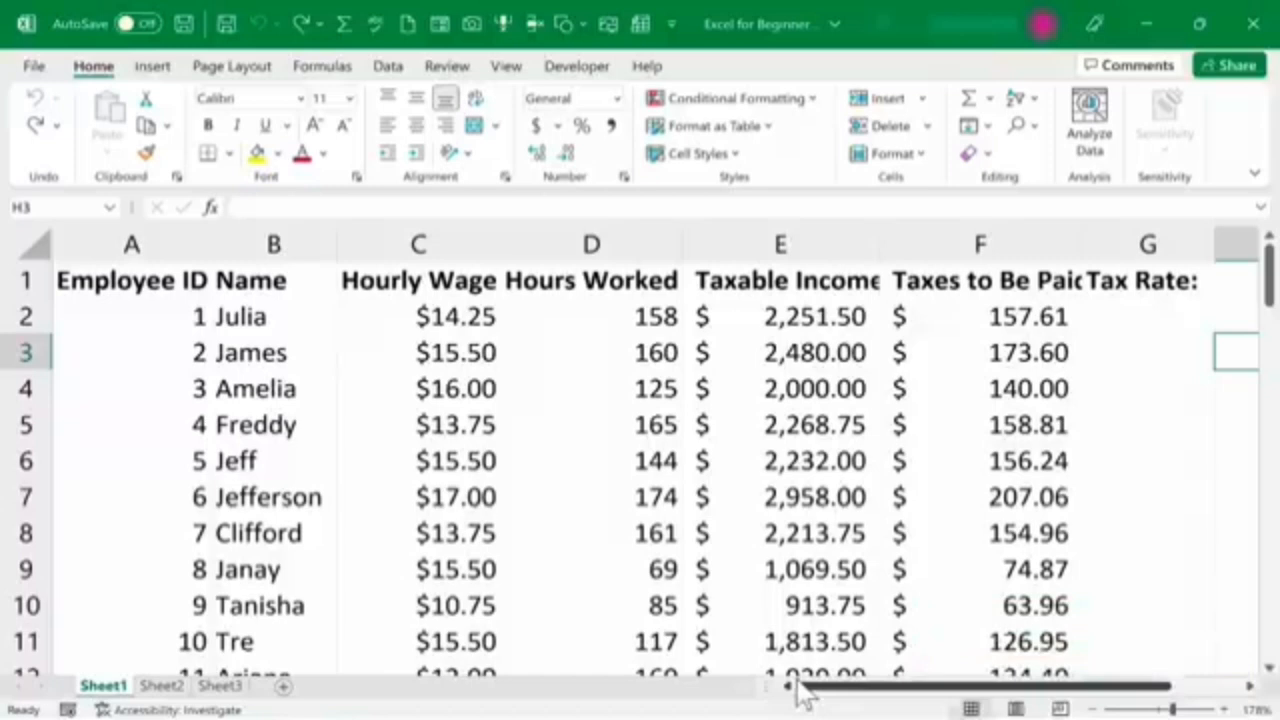
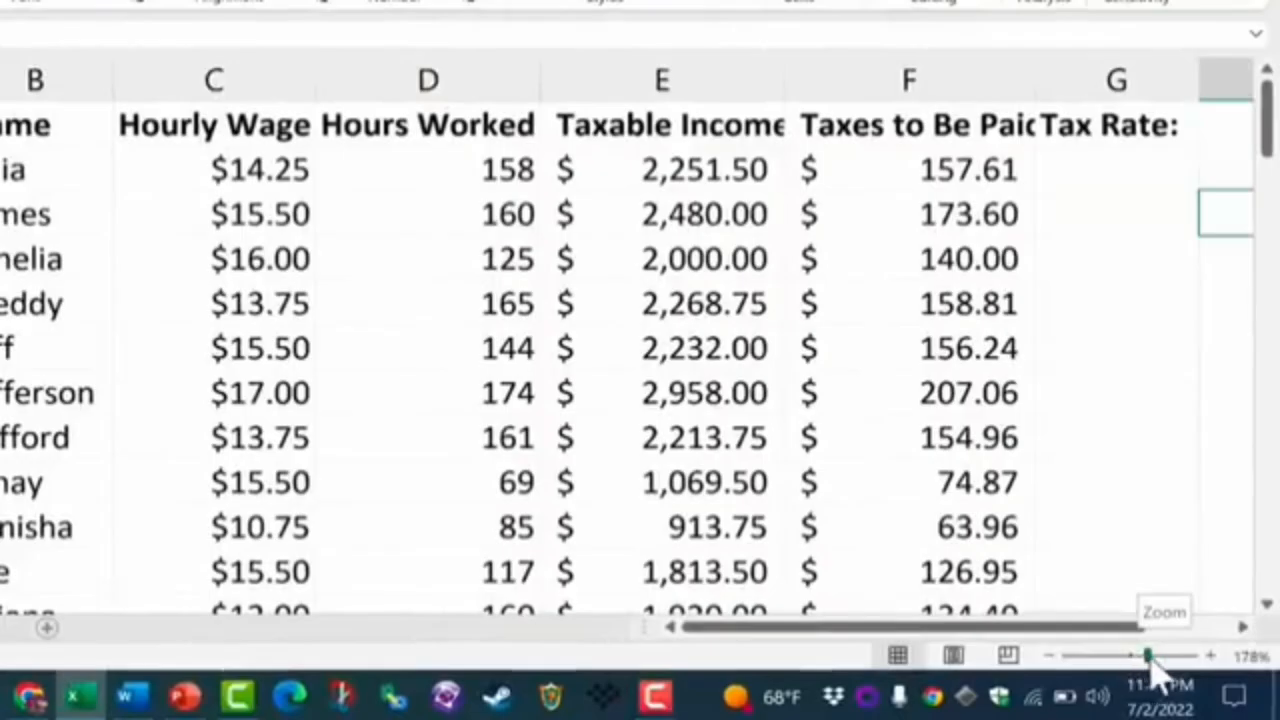
{"action": "left_click_drag", "start_coordinate": [1148, 656], "coordinate": [1119, 657]}
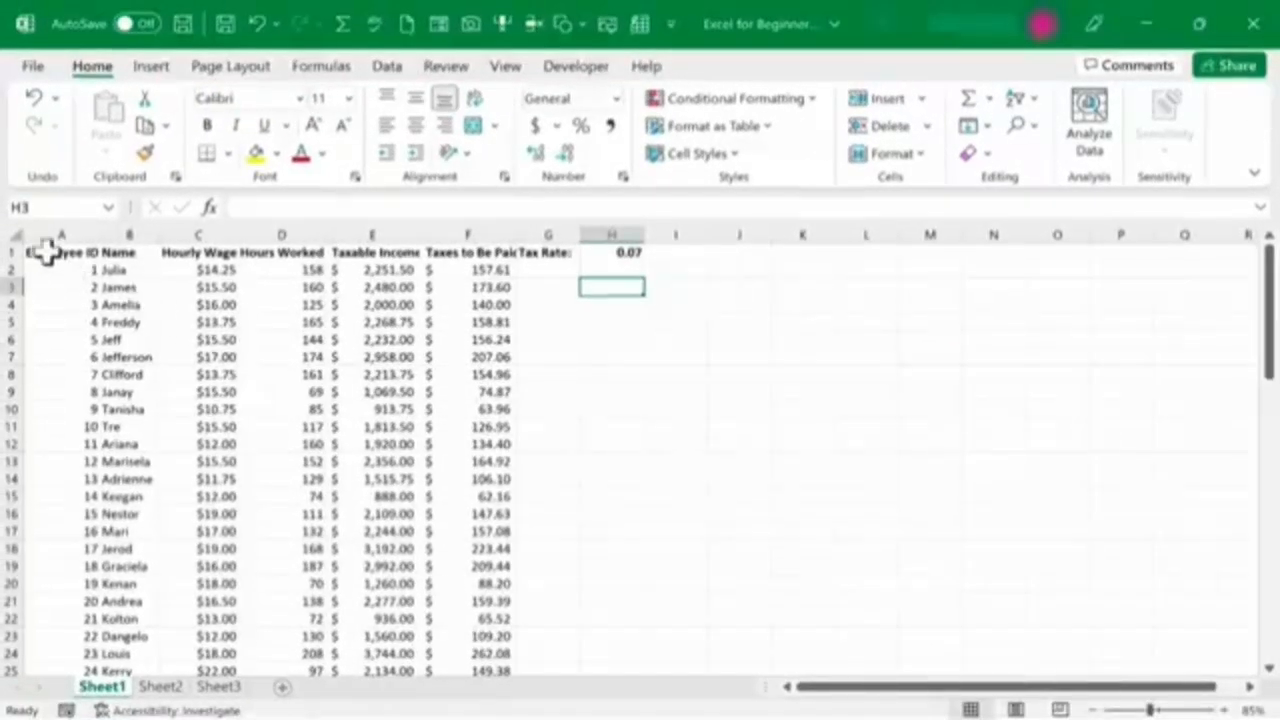
{"action": "mouse_move", "coordinate": [47, 254]}
{"action": "left_mouse_down"}
{"action": "mouse_move", "coordinate": [402, 415]}
{"action": "mouse_move", "coordinate": [474, 492]}
{"action": "mouse_move", "coordinate": [494, 703]}
{"action": "mouse_move", "coordinate": [437, 654]}
{"action": "mouse_move", "coordinate": [420, 565]}
{"action": "mouse_move", "coordinate": [432, 547]}
{"action": "left_mouse_up"}
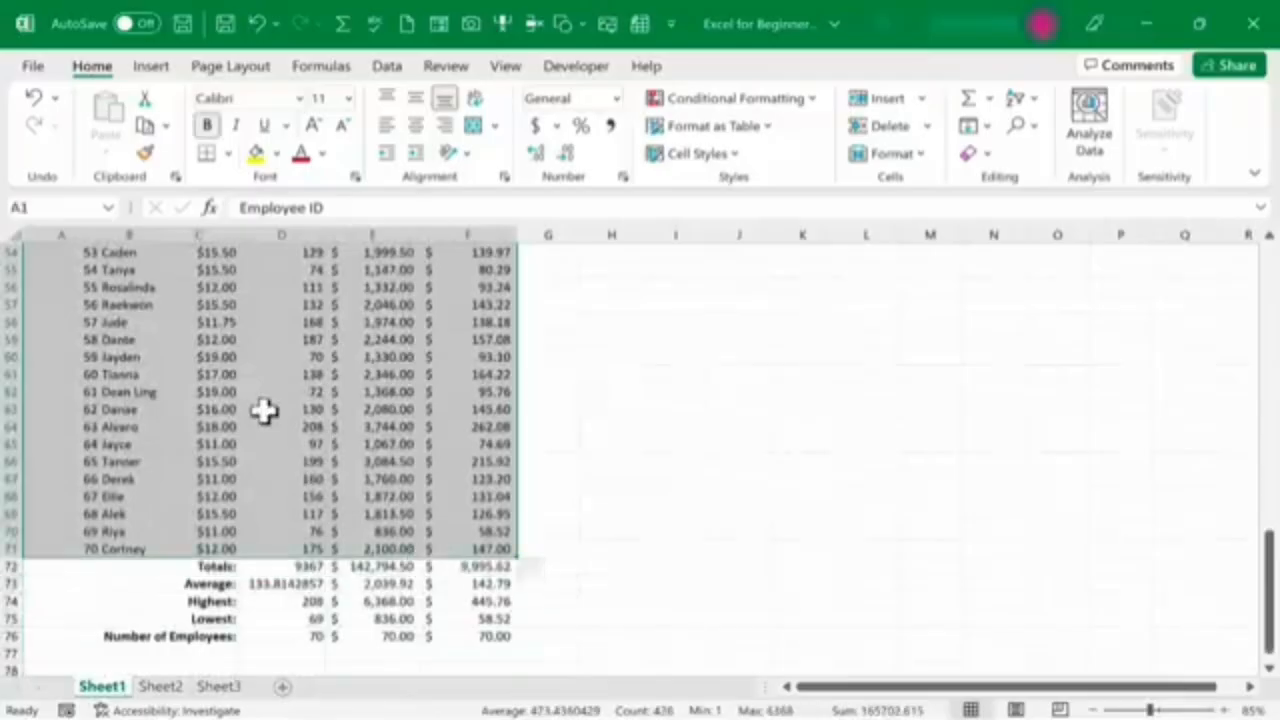
{"action": "scroll", "coordinate": [434, 466], "scroll_direction": "up", "scroll_amount": 15}
{"action": "key", "text": "alt+F1"}
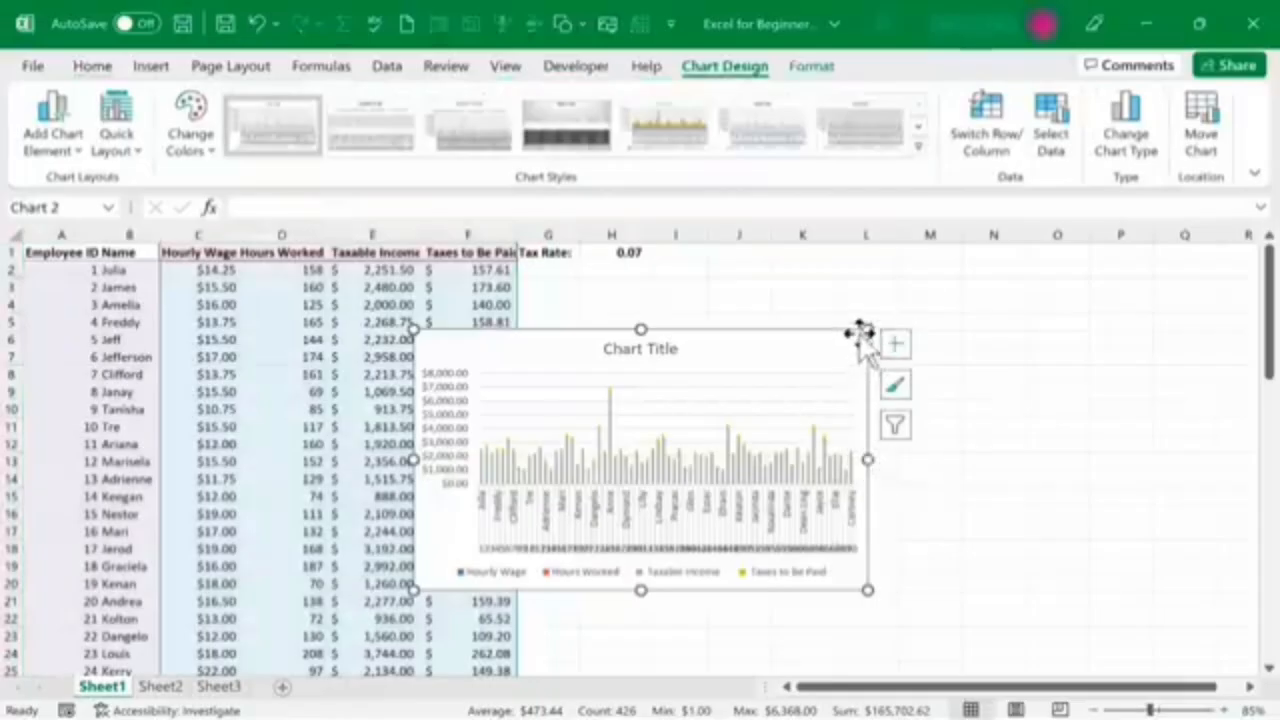
{"action": "left_click_drag", "start_coordinate": [868, 328], "coordinate": [1062, 264]}
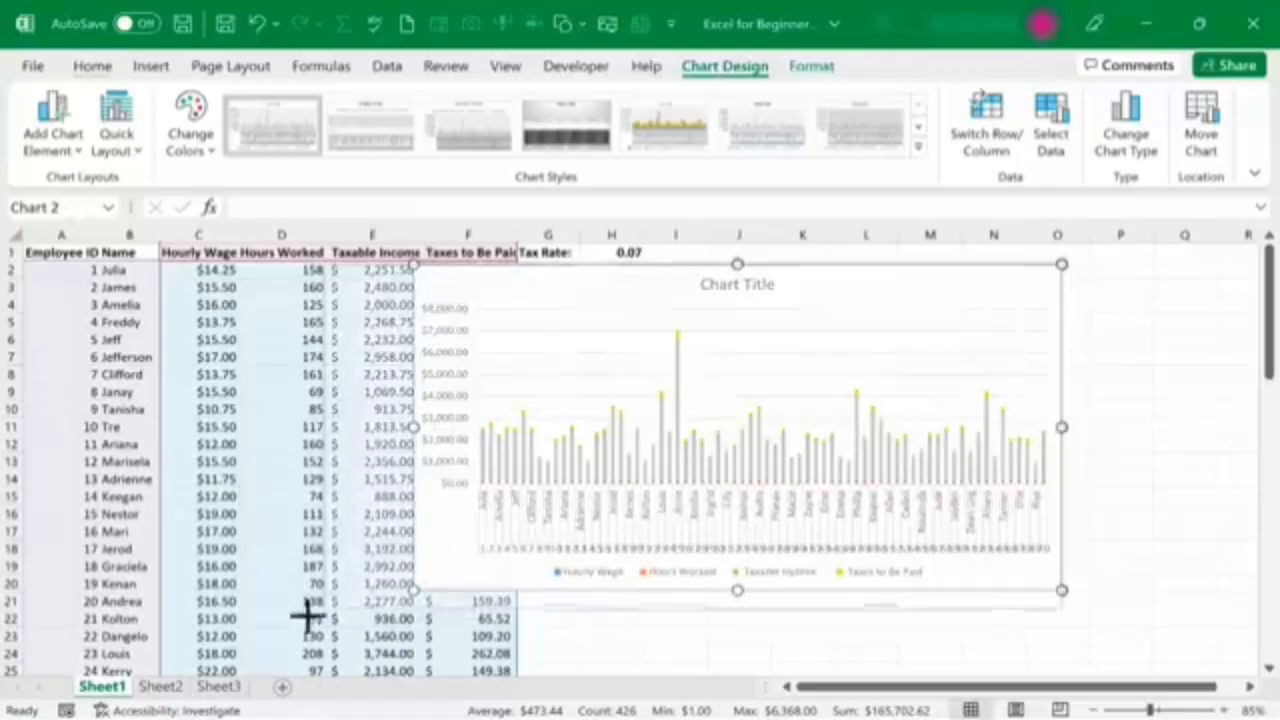
{"action": "left_click_drag", "start_coordinate": [218, 655], "coordinate": [219, 656]}
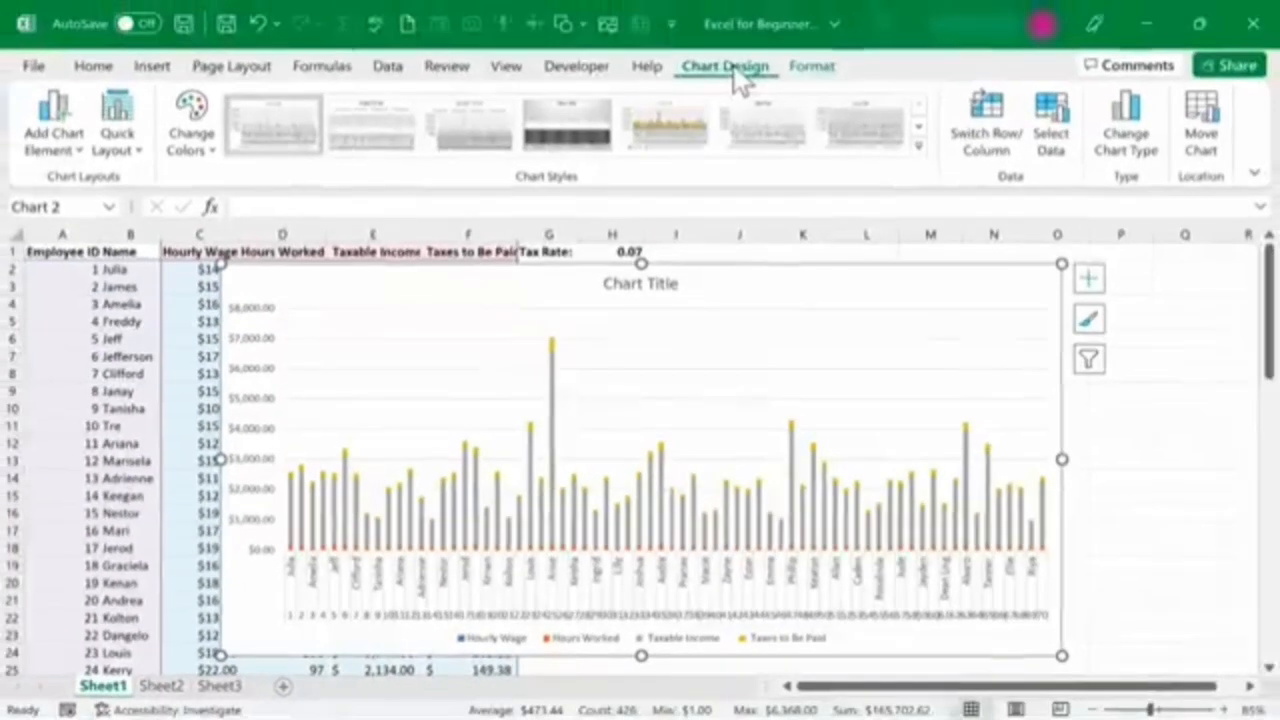
Step: Change the payroll chart's type to Clustered Column and select its plot area
{"action": "left_click", "coordinate": [1130, 150]}
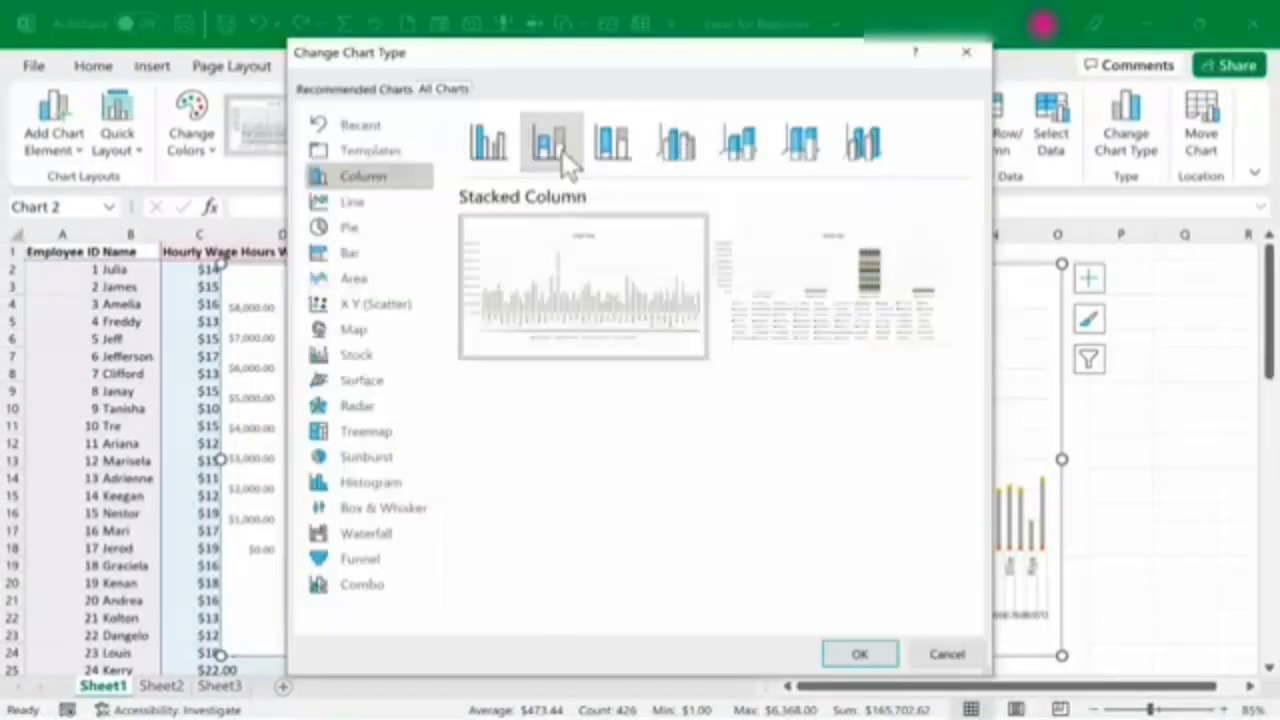
{"action": "left_click", "coordinate": [489, 146]}
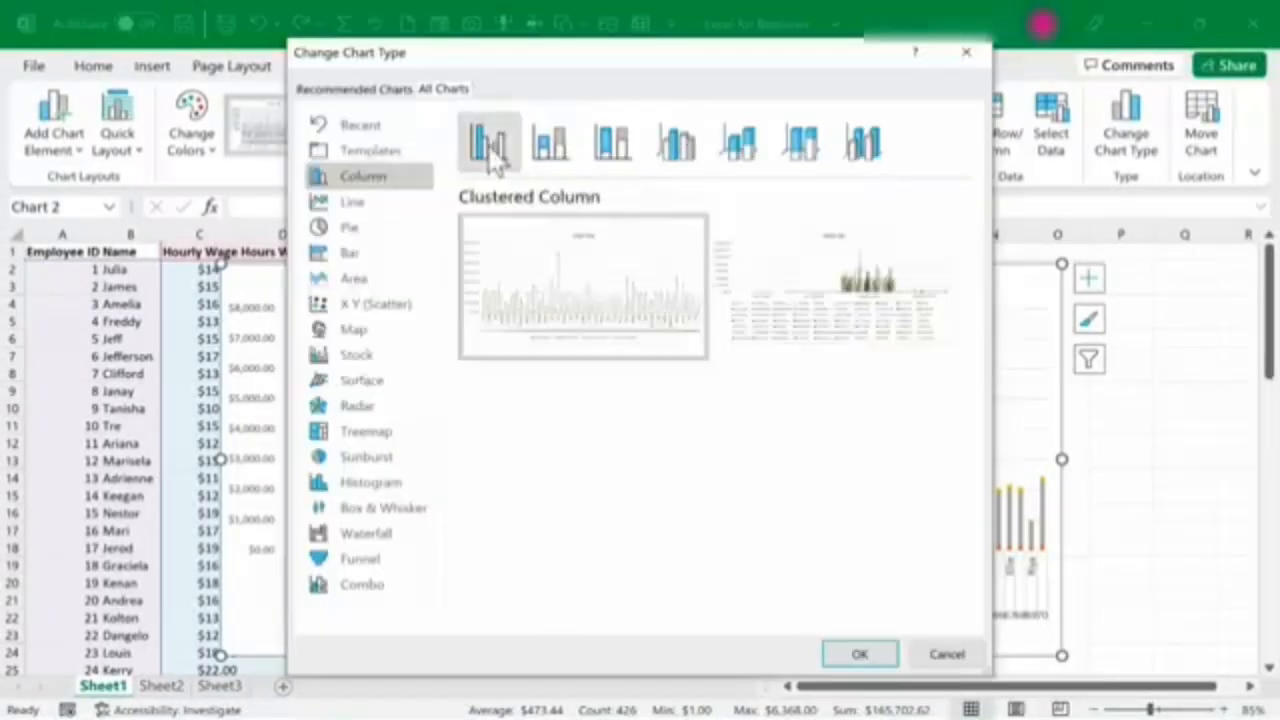
{"action": "left_click", "coordinate": [859, 653]}
{"action": "left_click", "coordinate": [665, 490]}
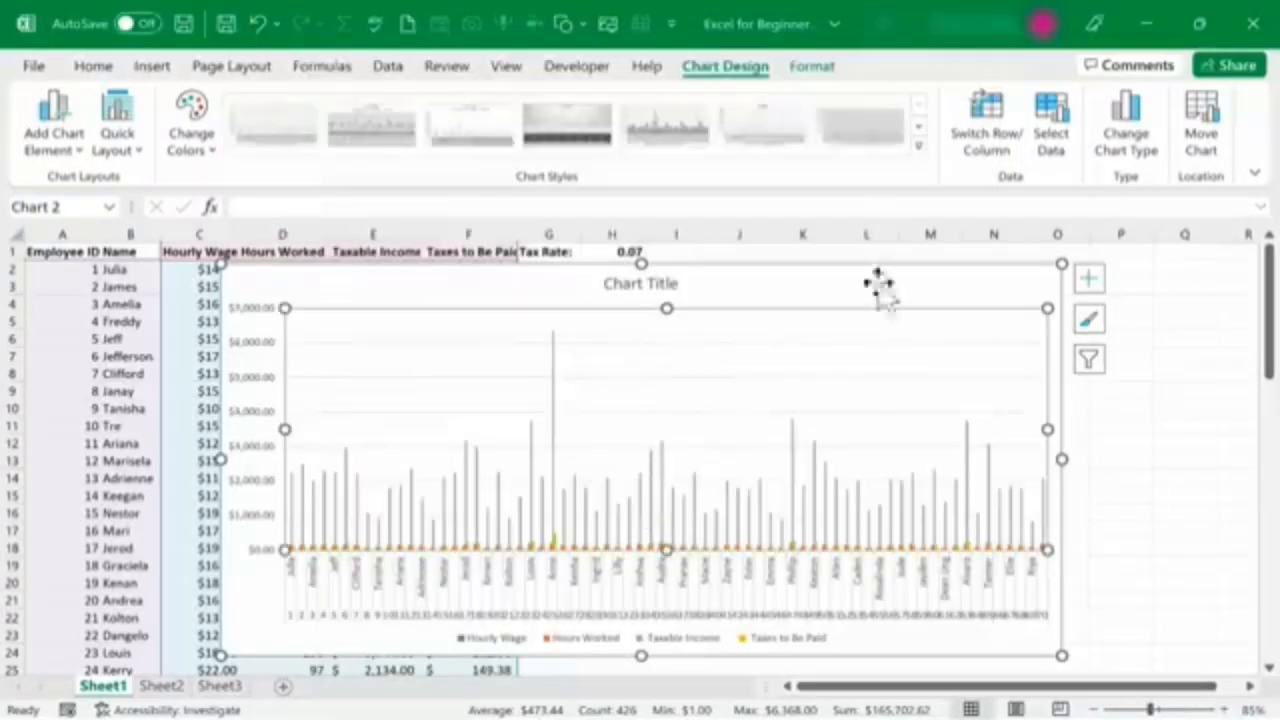
Step: Change the payroll chart's type to Pie
{"action": "left_click", "coordinate": [812, 66]}
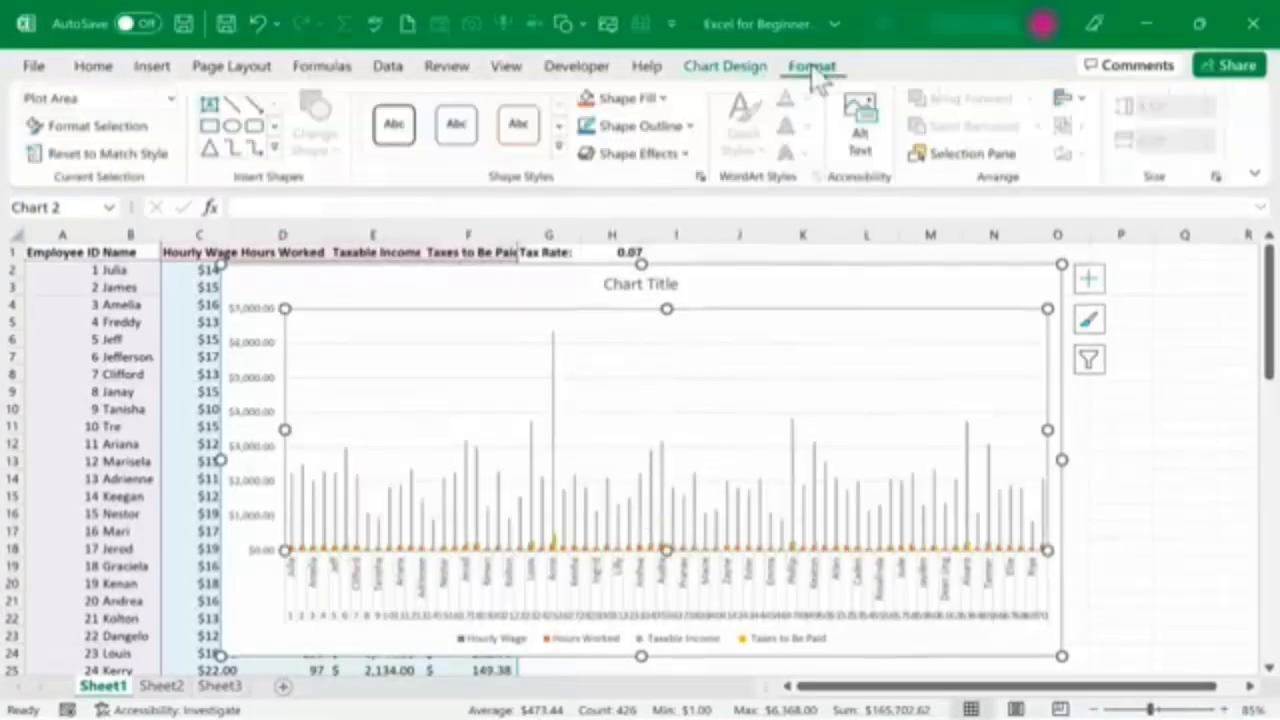
{"action": "left_click", "coordinate": [726, 66]}
{"action": "left_click", "coordinate": [1126, 130]}
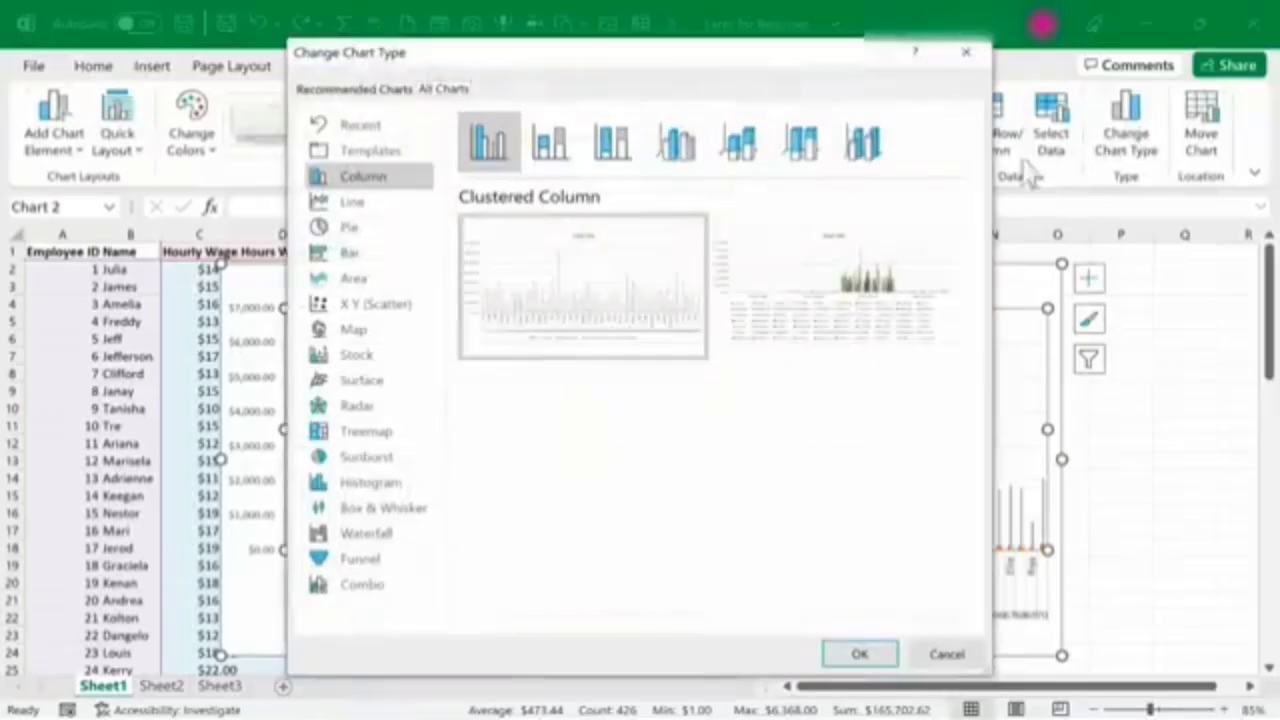
{"action": "left_click", "coordinate": [343, 244]}
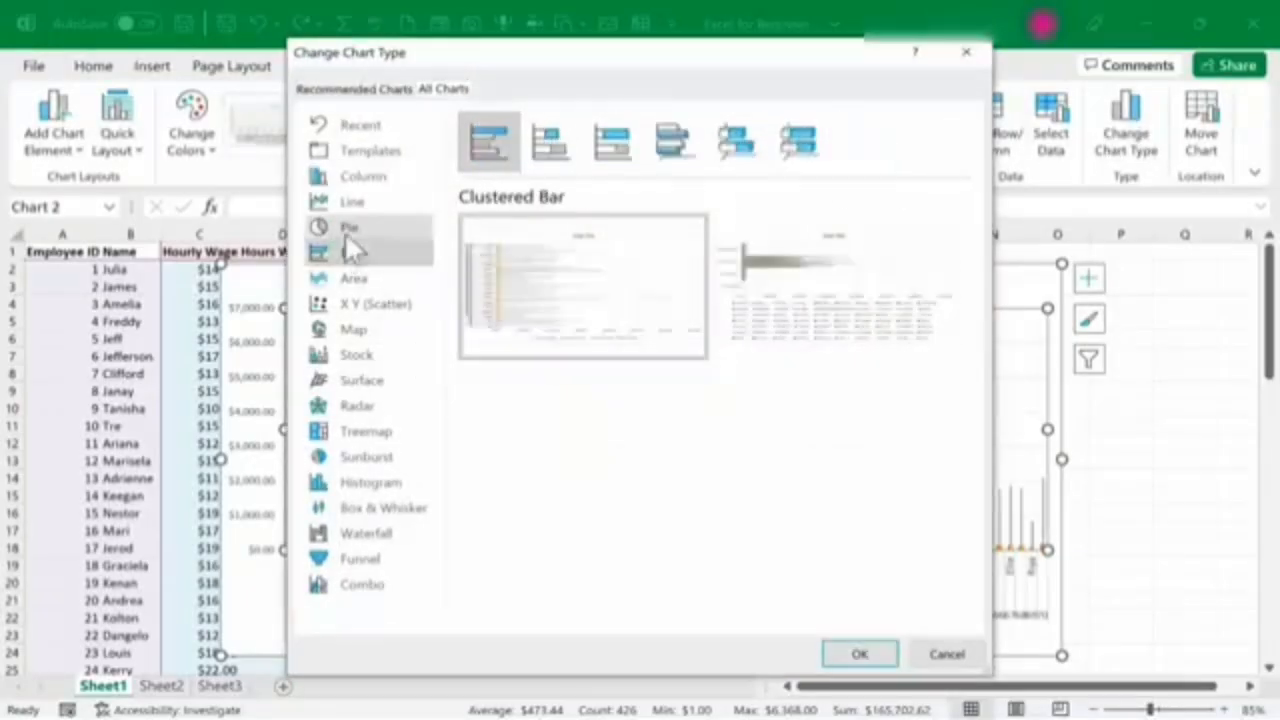
{"action": "left_click", "coordinate": [345, 232]}
{"action": "left_click", "coordinate": [860, 654]}
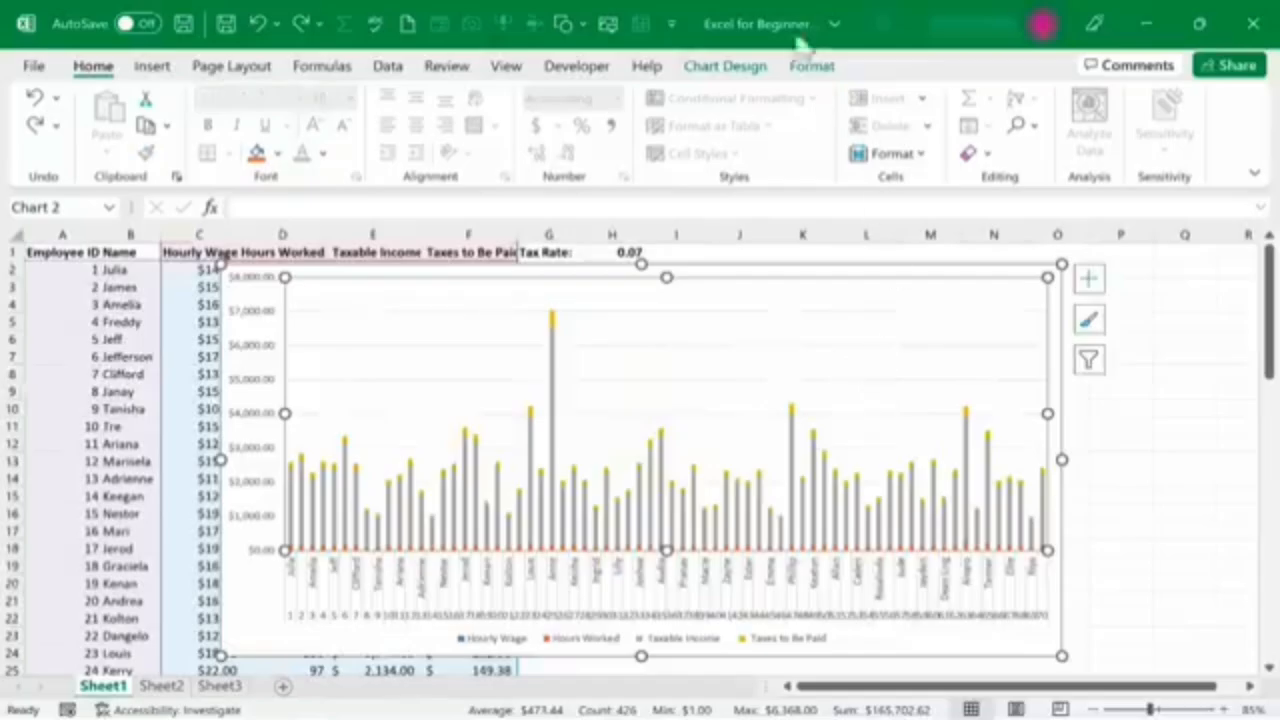
Step: Add a chart title placed above the payroll column chart
{"action": "left_click", "coordinate": [737, 74]}
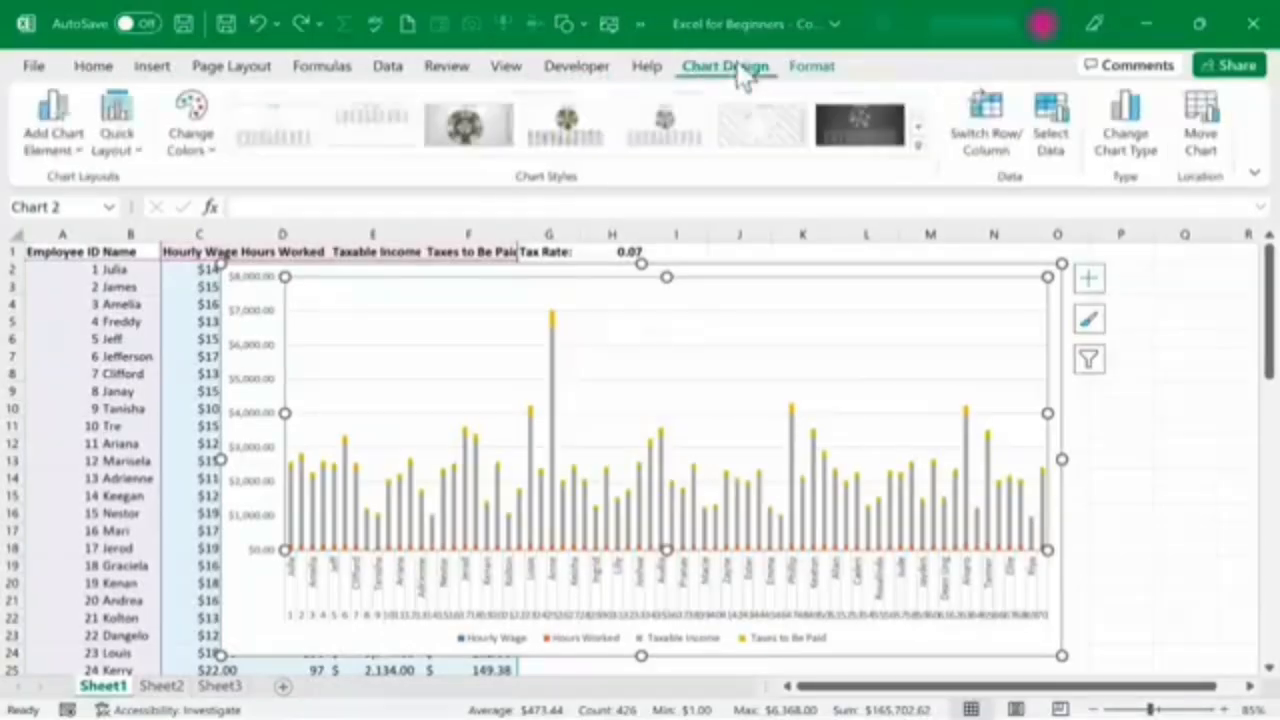
{"action": "left_click", "coordinate": [70, 152]}
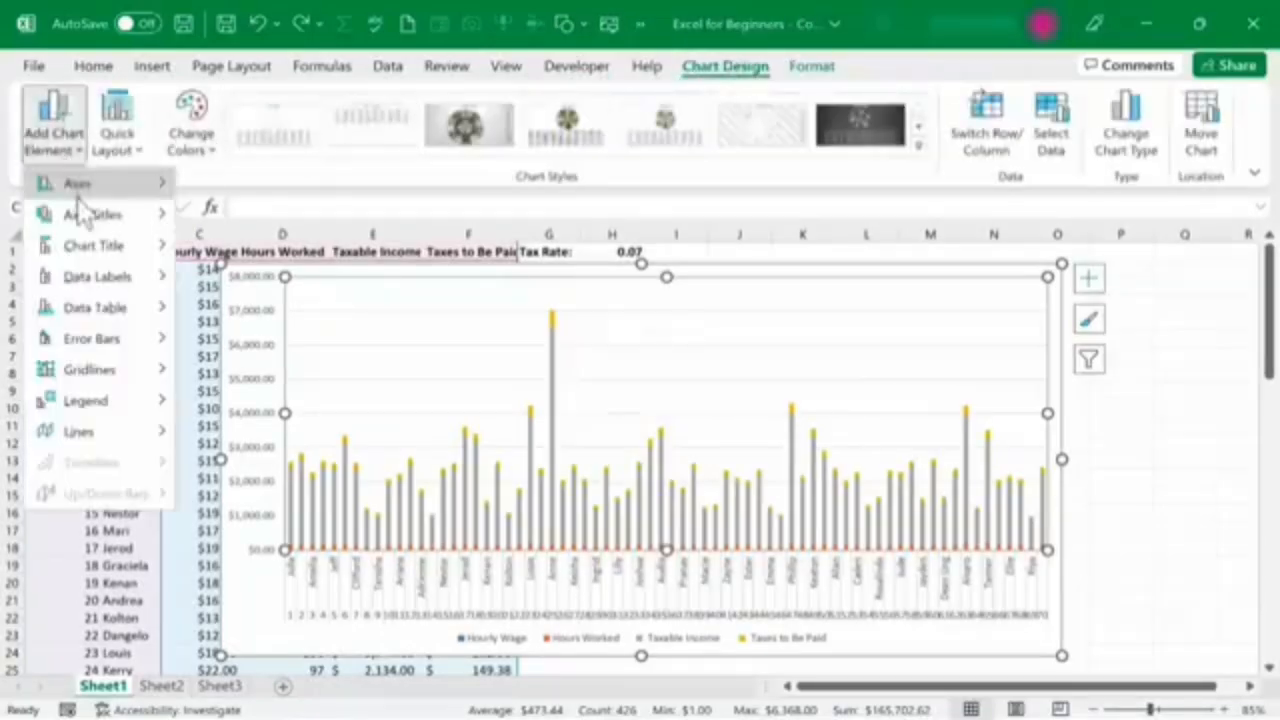
{"action": "mouse_move", "coordinate": [88, 250]}
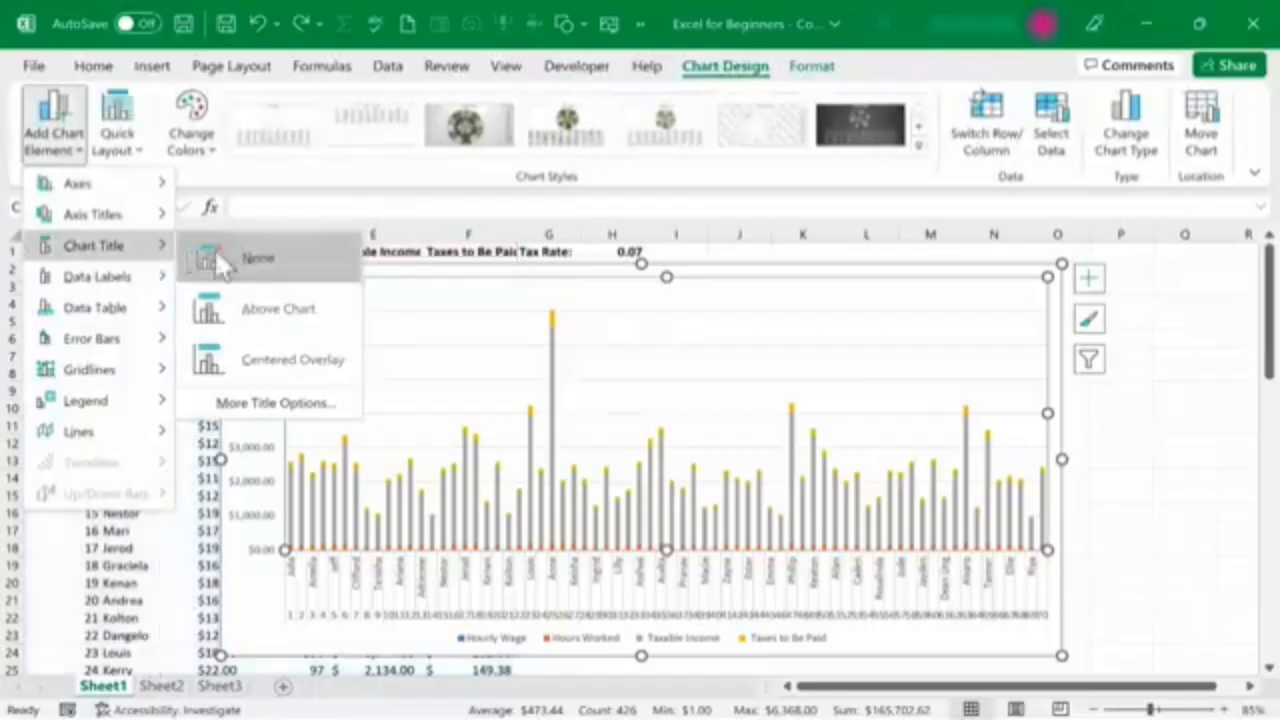
{"action": "left_click", "coordinate": [283, 318]}
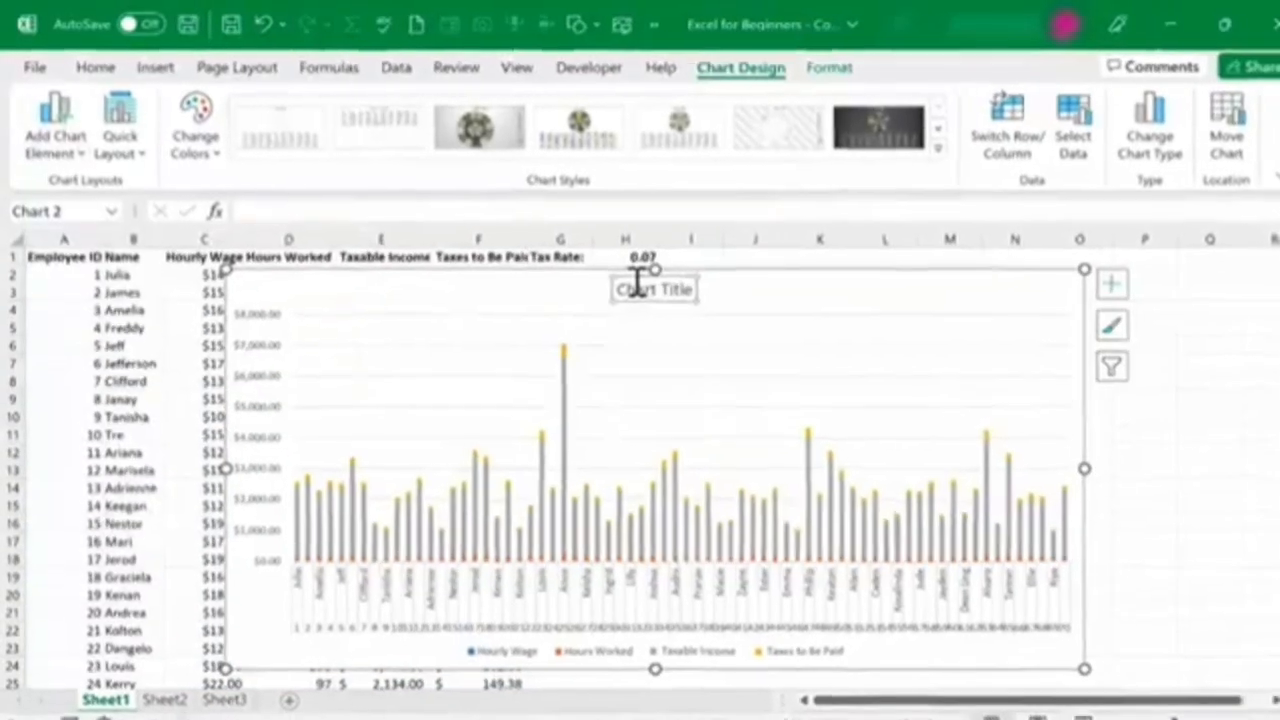
Step: Replace the payroll chart's placeholder title with "Summary Chart"
{"action": "triple_click", "coordinate": [638, 288]}
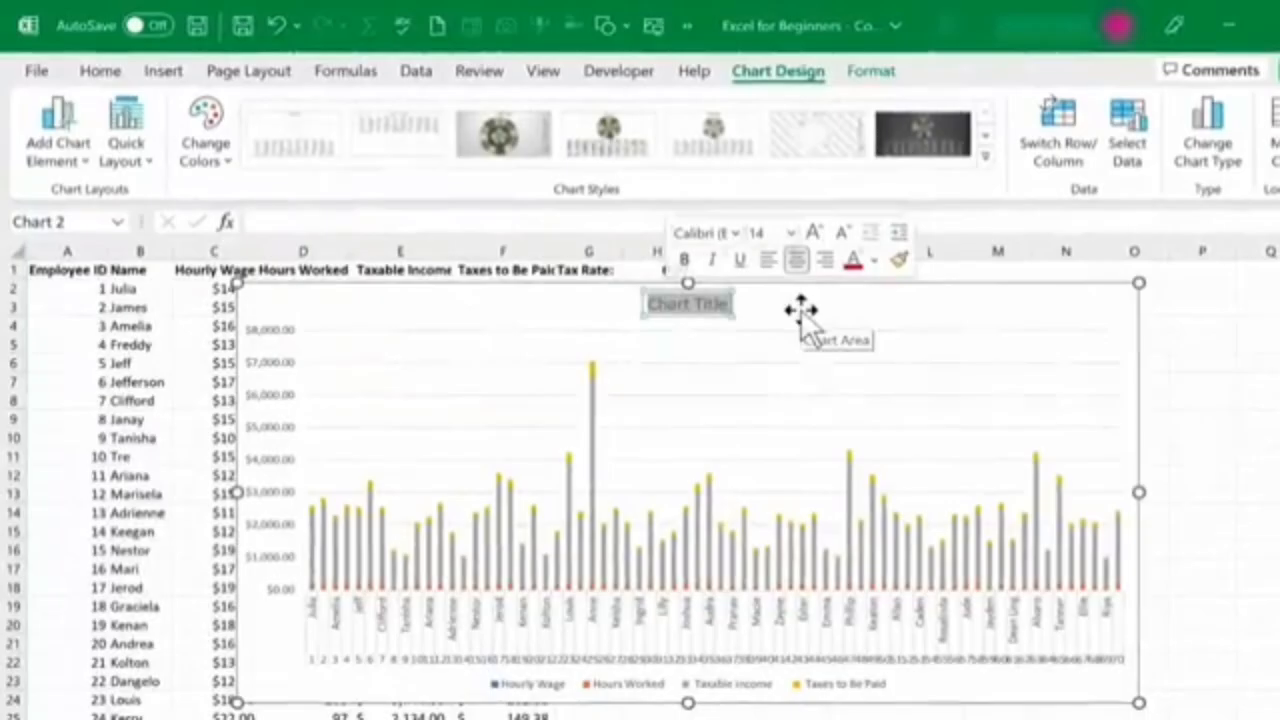
{"action": "type", "text": "Summary"}
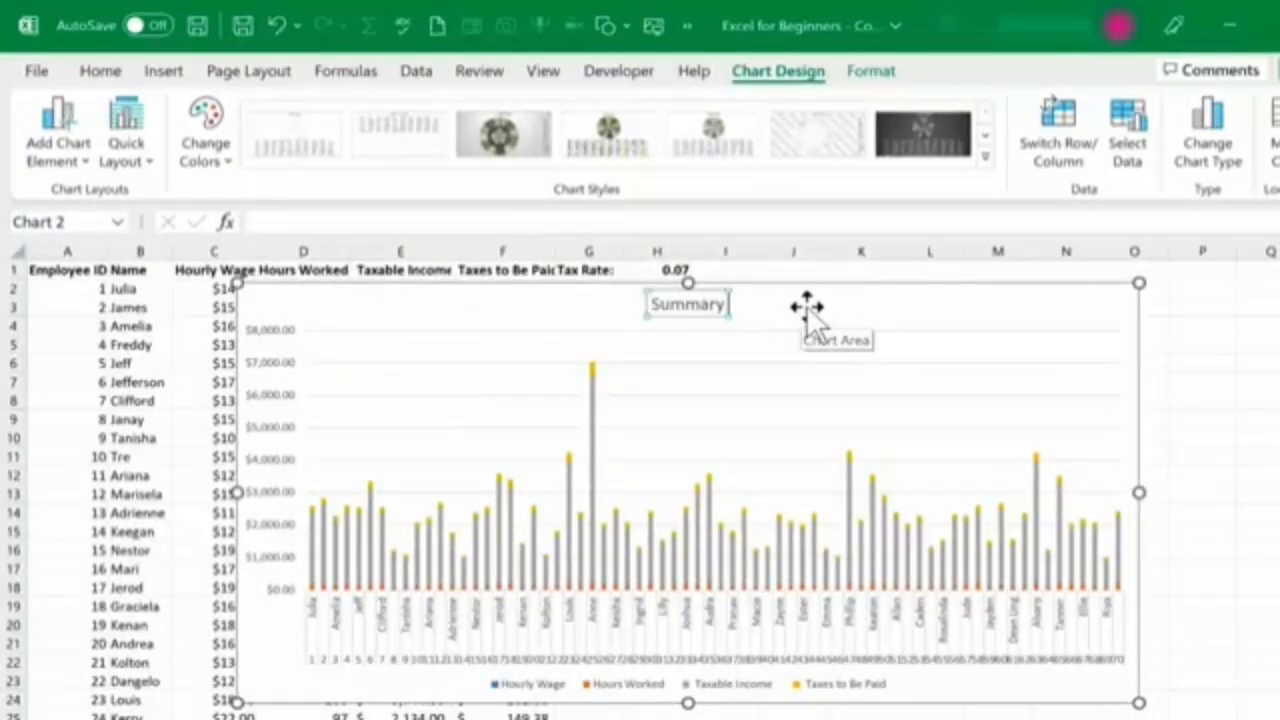
{"action": "type", "text": " Chart"}
{"action": "left_click", "coordinate": [808, 308]}
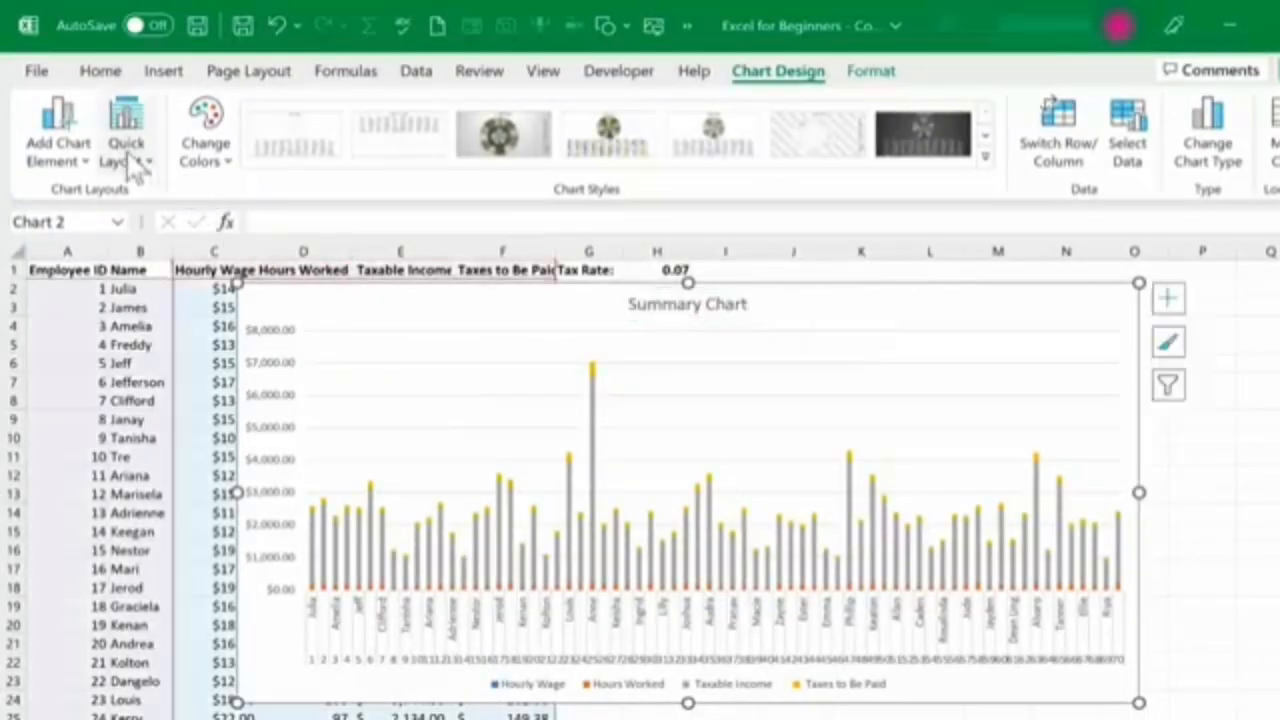
Step: Add a primary horizontal axis title "Employees" and a primary vertical axis title "Taxable Income, Taxes Owed, etc." to the Summary Chart
{"action": "left_click", "coordinate": [58, 130]}
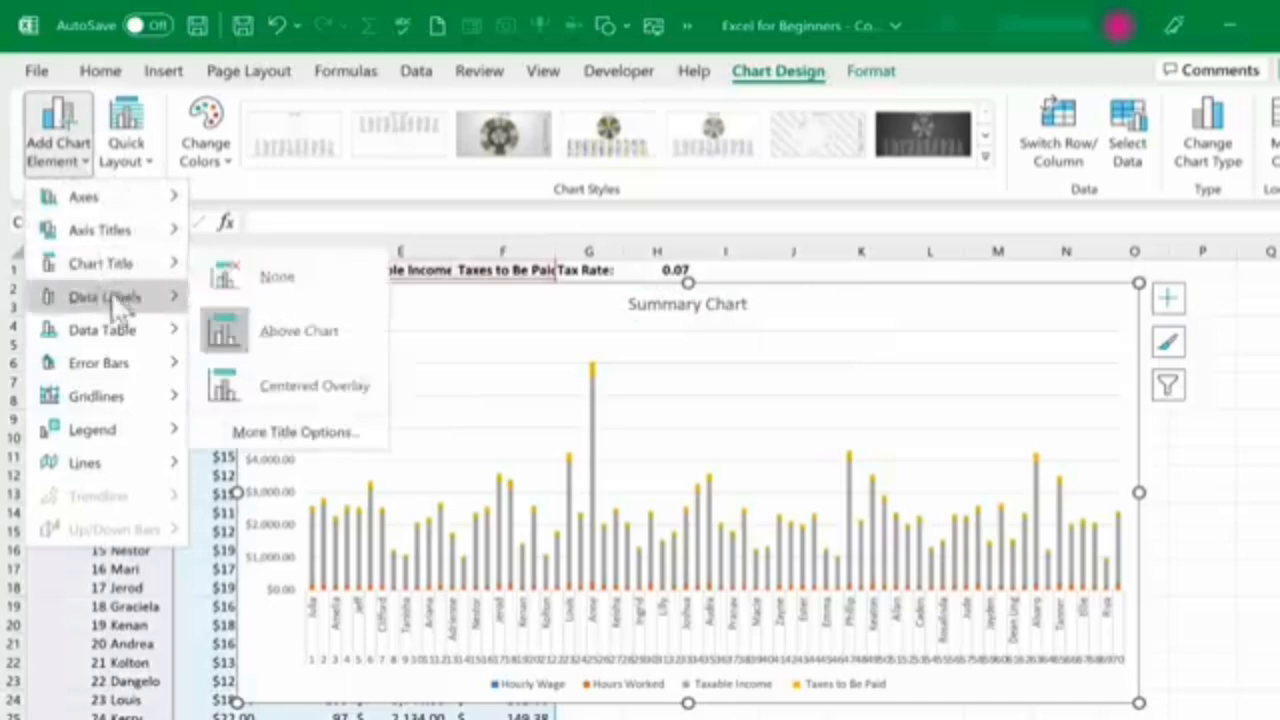
{"action": "mouse_move", "coordinate": [110, 230]}
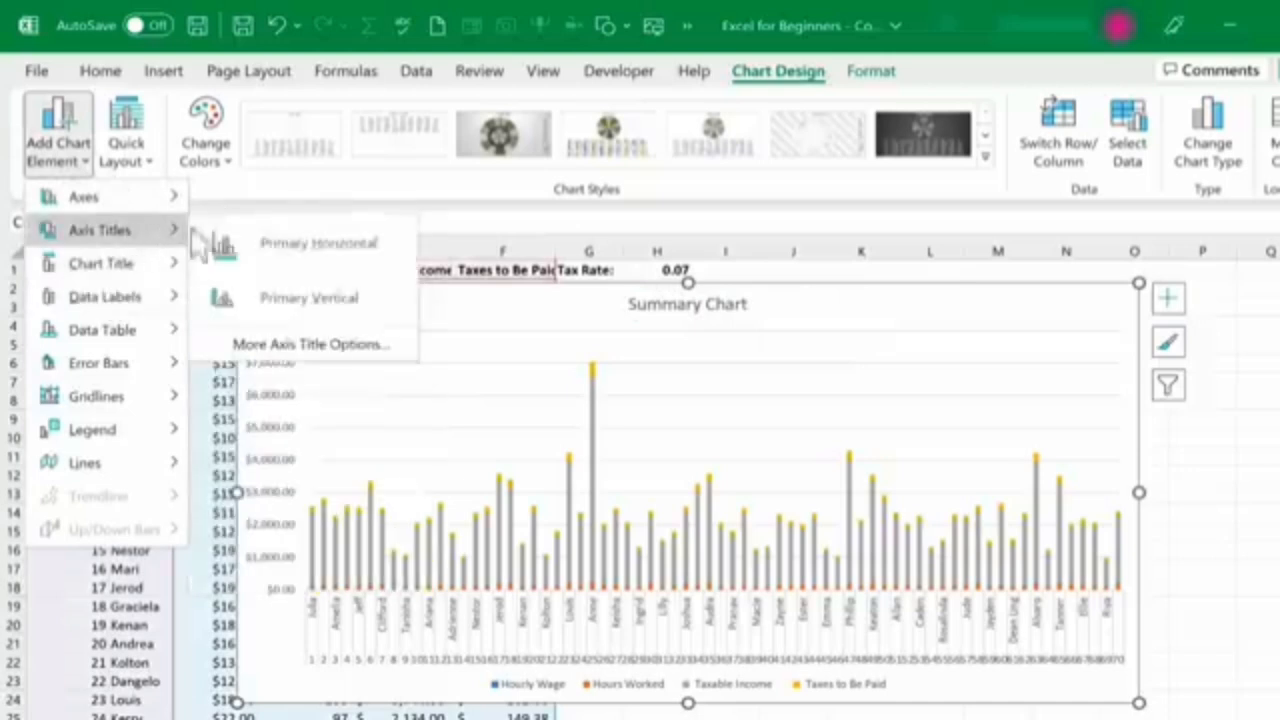
{"action": "left_click", "coordinate": [280, 250]}
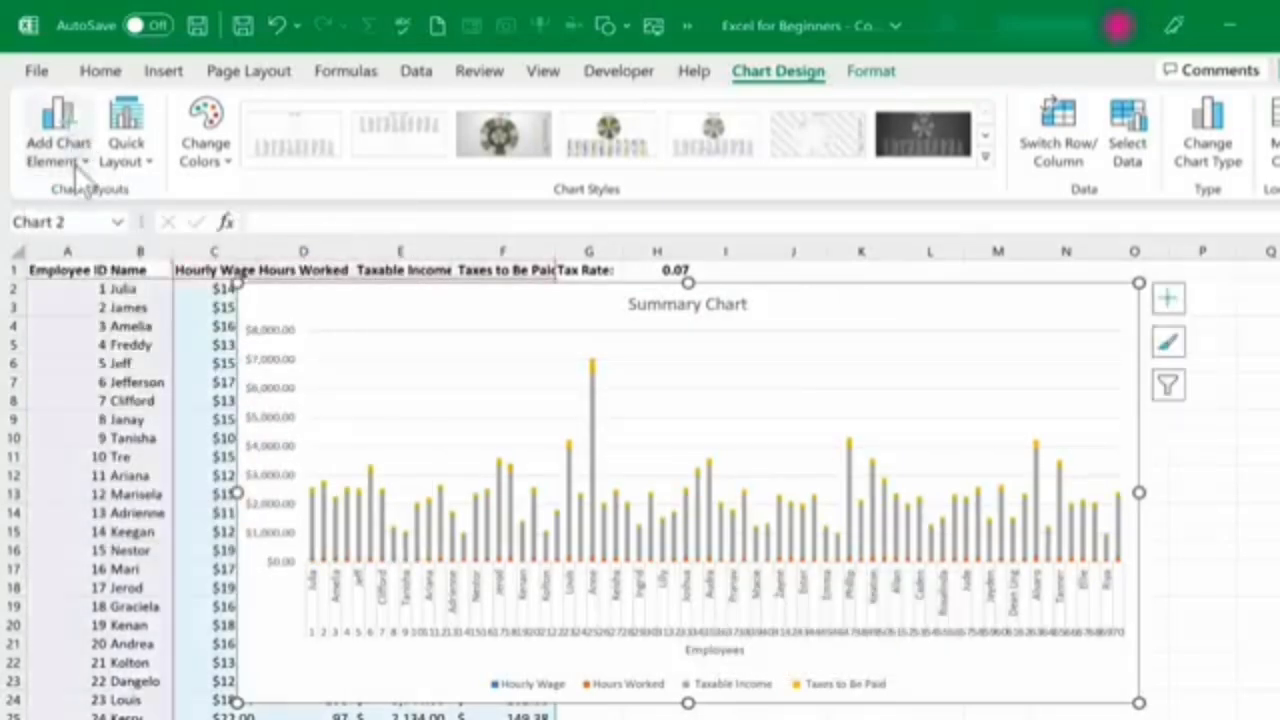
{"action": "left_click", "coordinate": [58, 130]}
{"action": "mouse_move", "coordinate": [100, 230]}
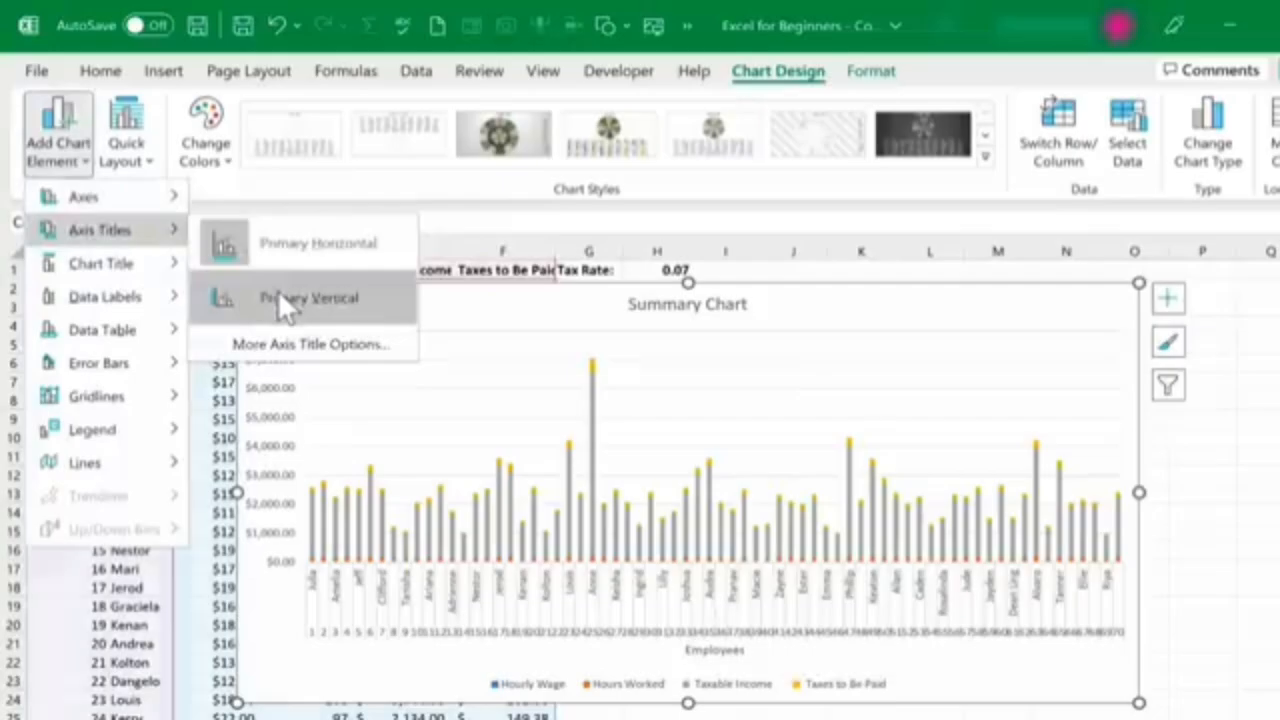
{"action": "left_click", "coordinate": [277, 290]}
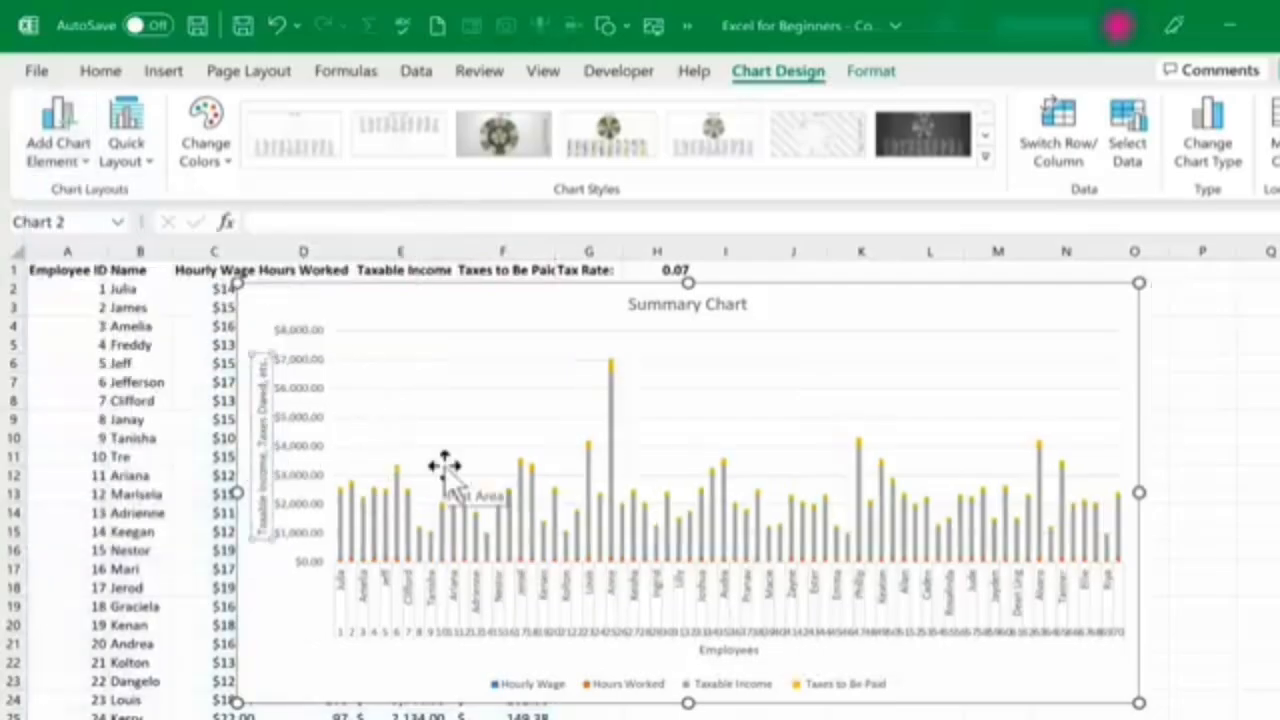
{"action": "left_click", "coordinate": [922, 350]}
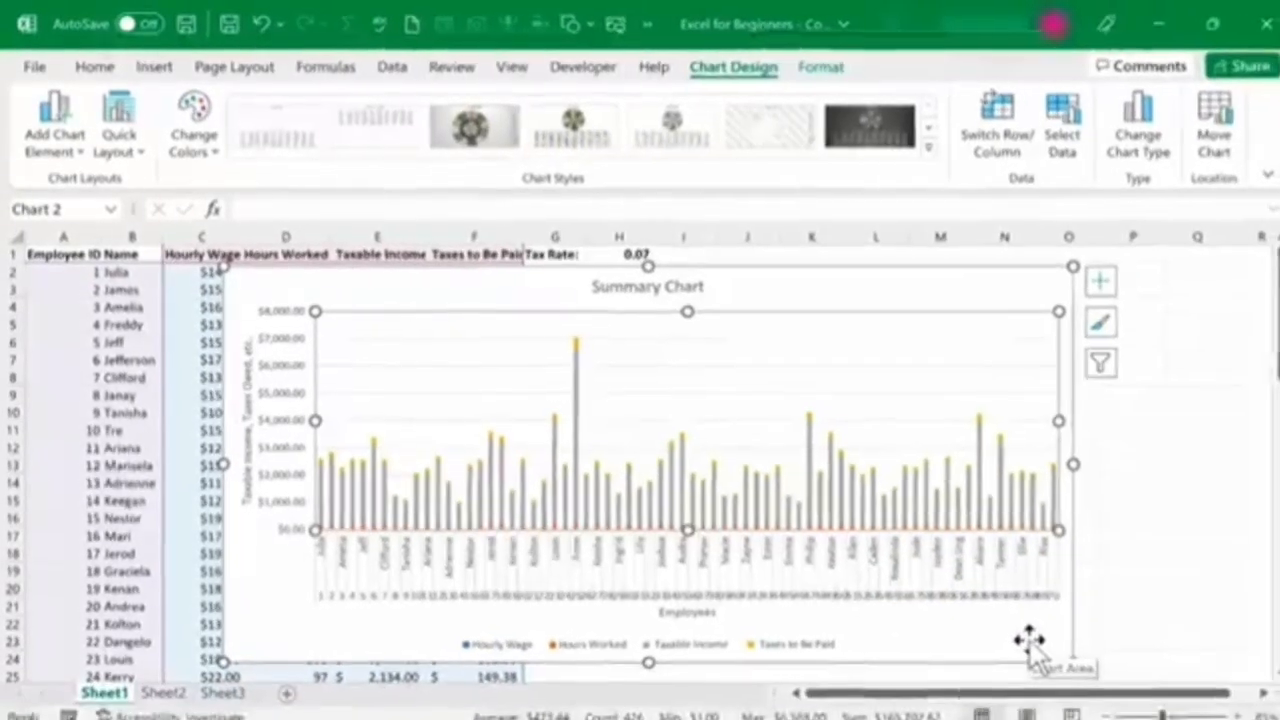
Step: Move the Summary Chart off the payroll data into the empty columns beyond column F and shrink it
{"action": "left_click_drag", "start_coordinate": [346, 289], "coordinate": [664, 287]}
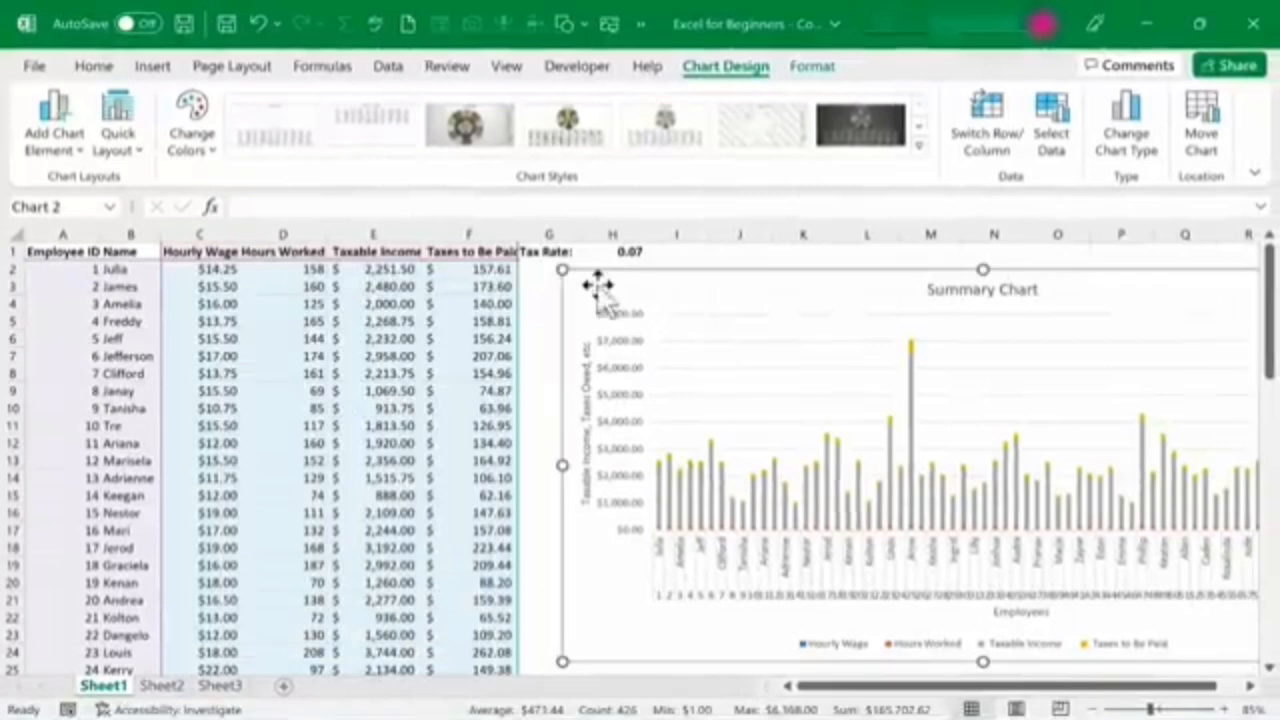
{"action": "left_click_drag", "start_coordinate": [897, 433], "coordinate": [1032, 506]}
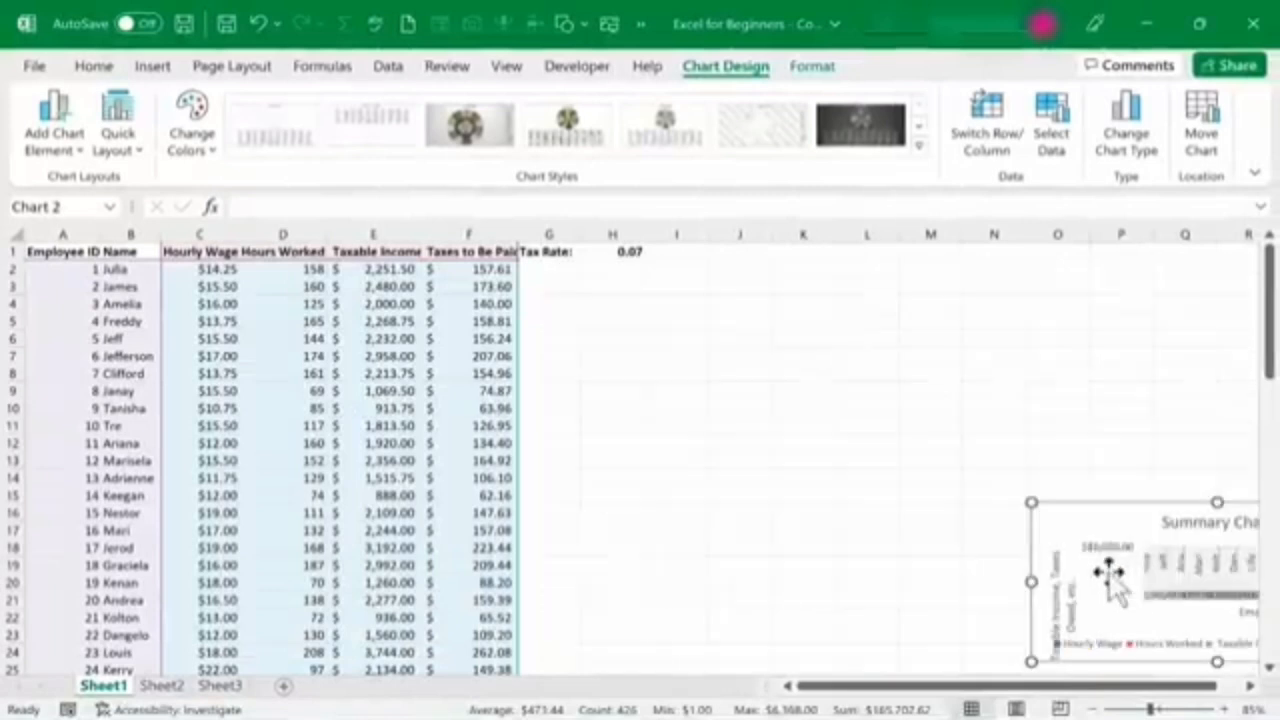
{"action": "left_click_drag", "start_coordinate": [1108, 519], "coordinate": [1086, 400]}
{"action": "left_click", "coordinate": [790, 580]}
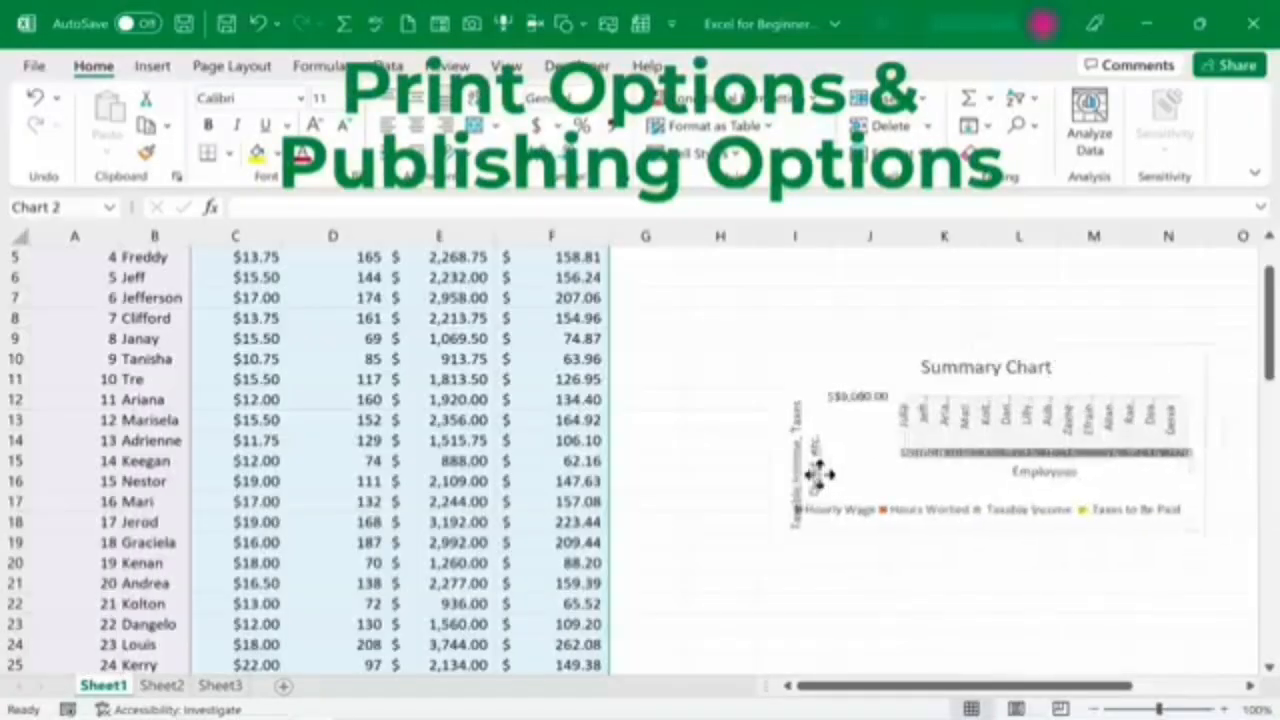
Step: Place the Summary Chart just beside column F and enlarge it to span about columns G to N and rows 10 to 23
{"action": "left_click_drag", "start_coordinate": [814, 471], "coordinate": [590, 510]}
{"action": "left_click", "coordinate": [1003, 517]}
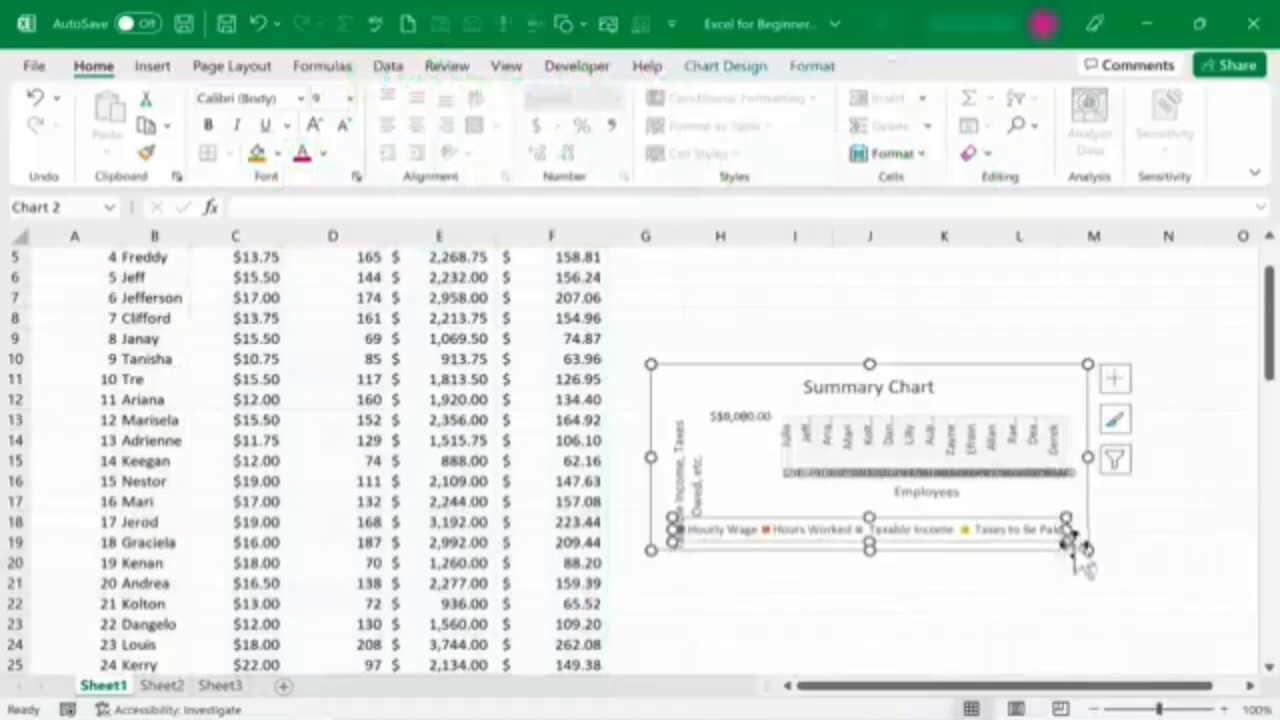
{"action": "left_click_drag", "start_coordinate": [1088, 550], "coordinate": [1192, 624]}
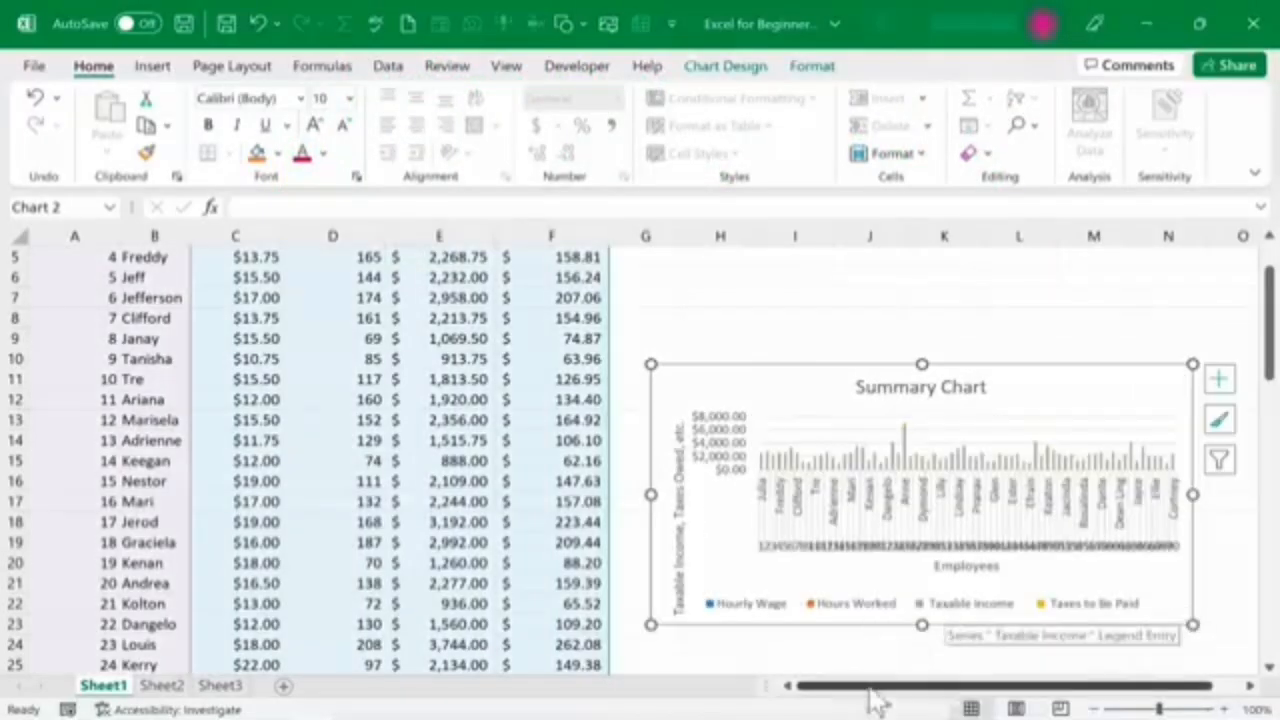
{"action": "left_click", "coordinate": [665, 339]}
{"action": "scroll", "coordinate": [665, 339], "scroll_direction": "up", "scroll_amount": 2}
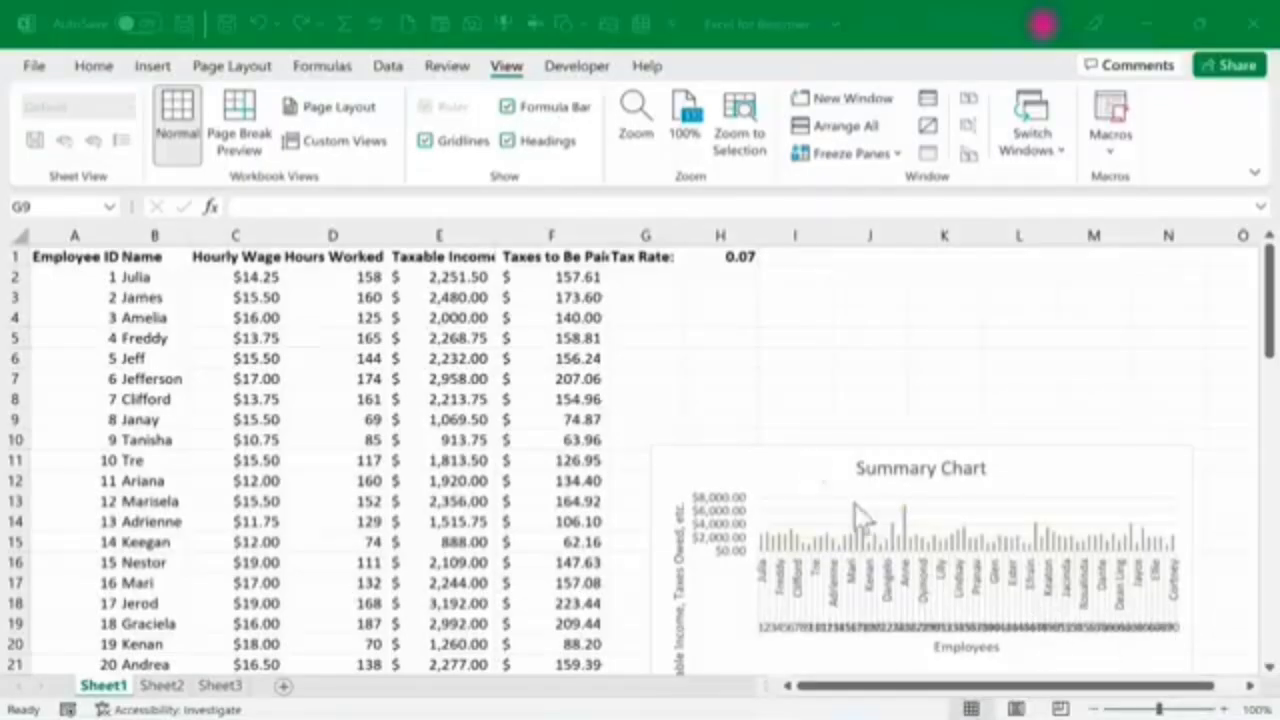
Step: Review the pages of the payroll sheet's print preview to see how the data and chart are split, then return to the sheet
{"action": "left_click", "coordinate": [645, 419]}
{"action": "left_click", "coordinate": [44, 62]}
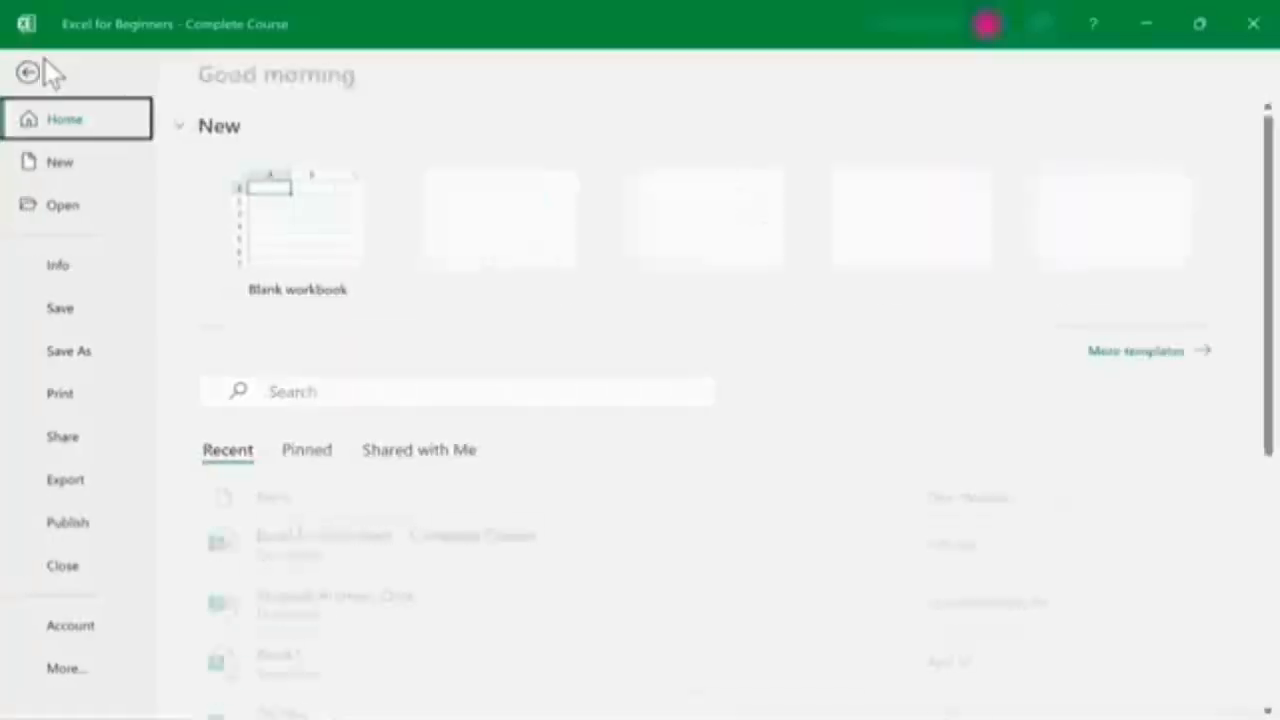
{"action": "left_click", "coordinate": [81, 394]}
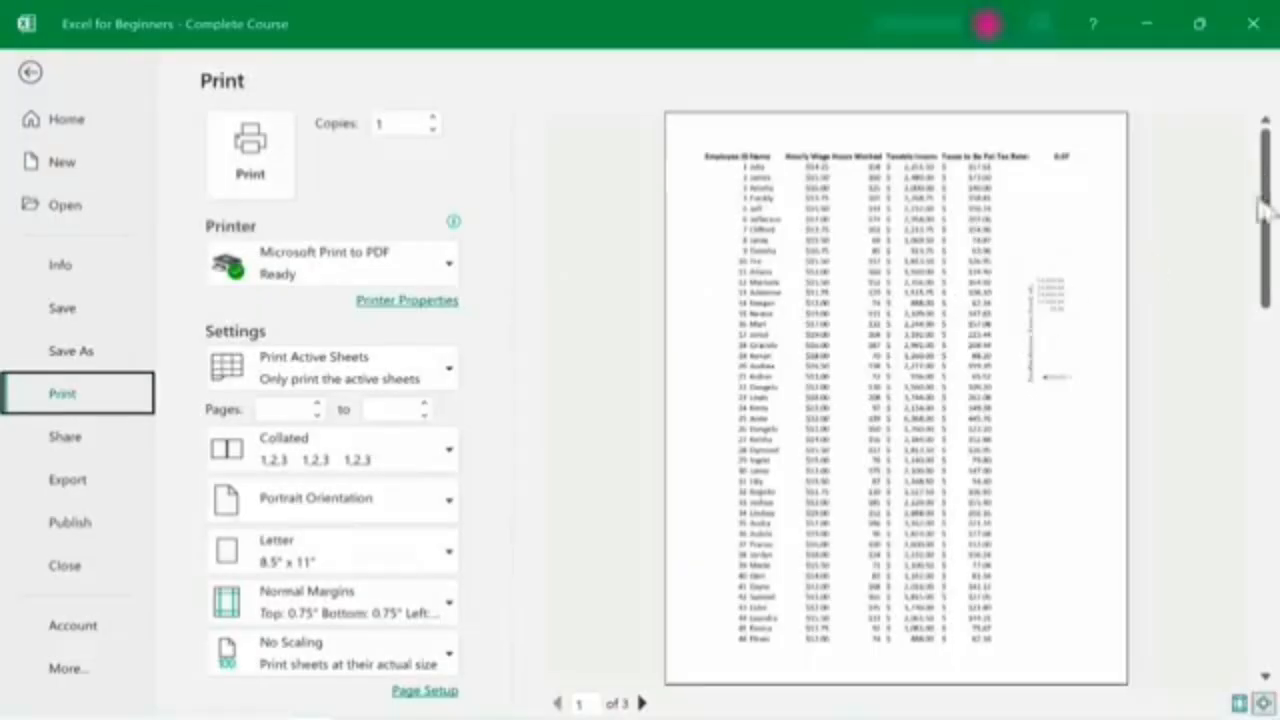
{"action": "left_click_drag", "start_coordinate": [1266, 206], "coordinate": [1002, 472]}
{"action": "scroll", "coordinate": [1002, 472], "scroll_direction": "down", "scroll_amount": 2}
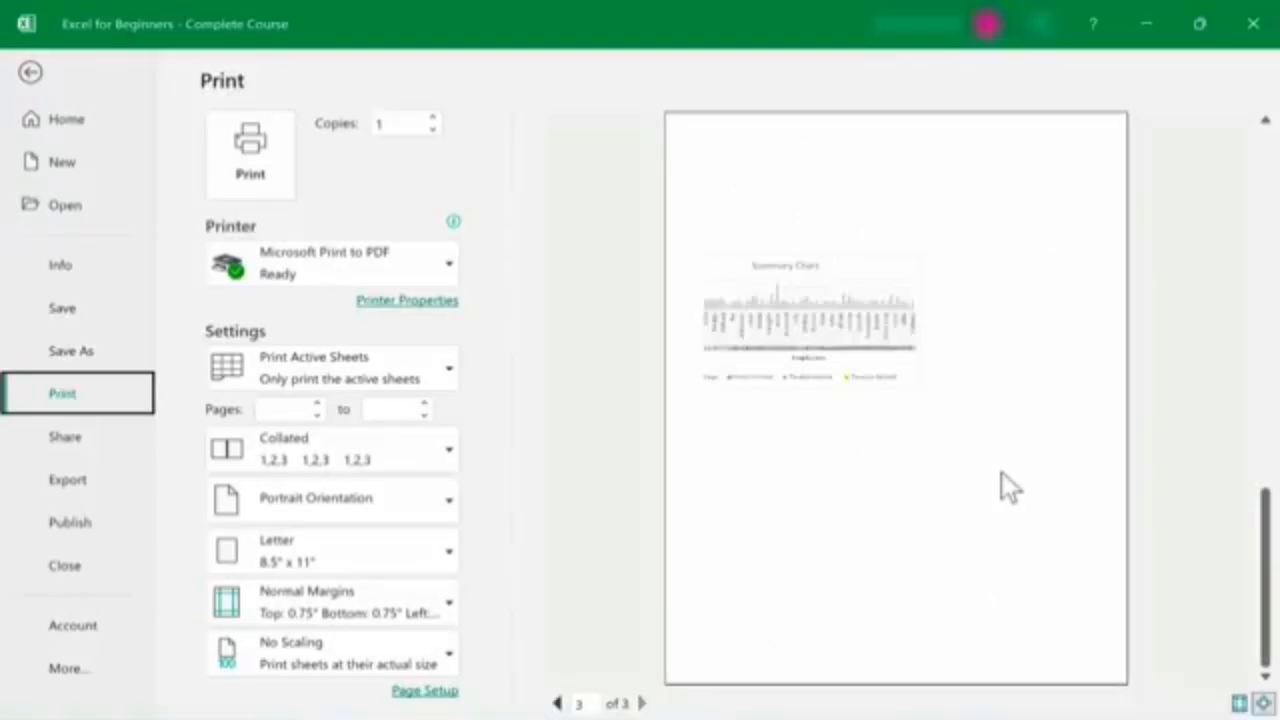
{"action": "scroll", "coordinate": [860, 245], "scroll_direction": "up", "scroll_amount": 1}
{"action": "scroll", "coordinate": [868, 260], "scroll_direction": "down", "scroll_amount": 1}
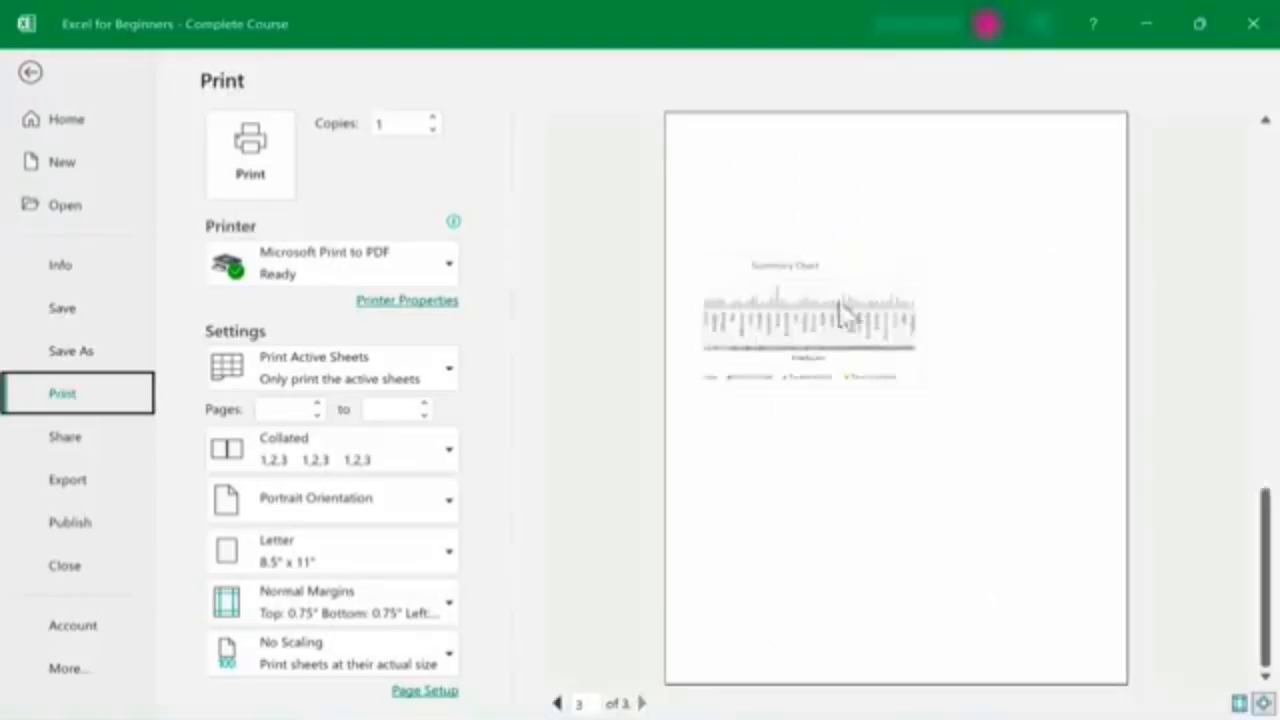
{"action": "left_click_drag", "start_coordinate": [1265, 520], "coordinate": [1234, 217]}
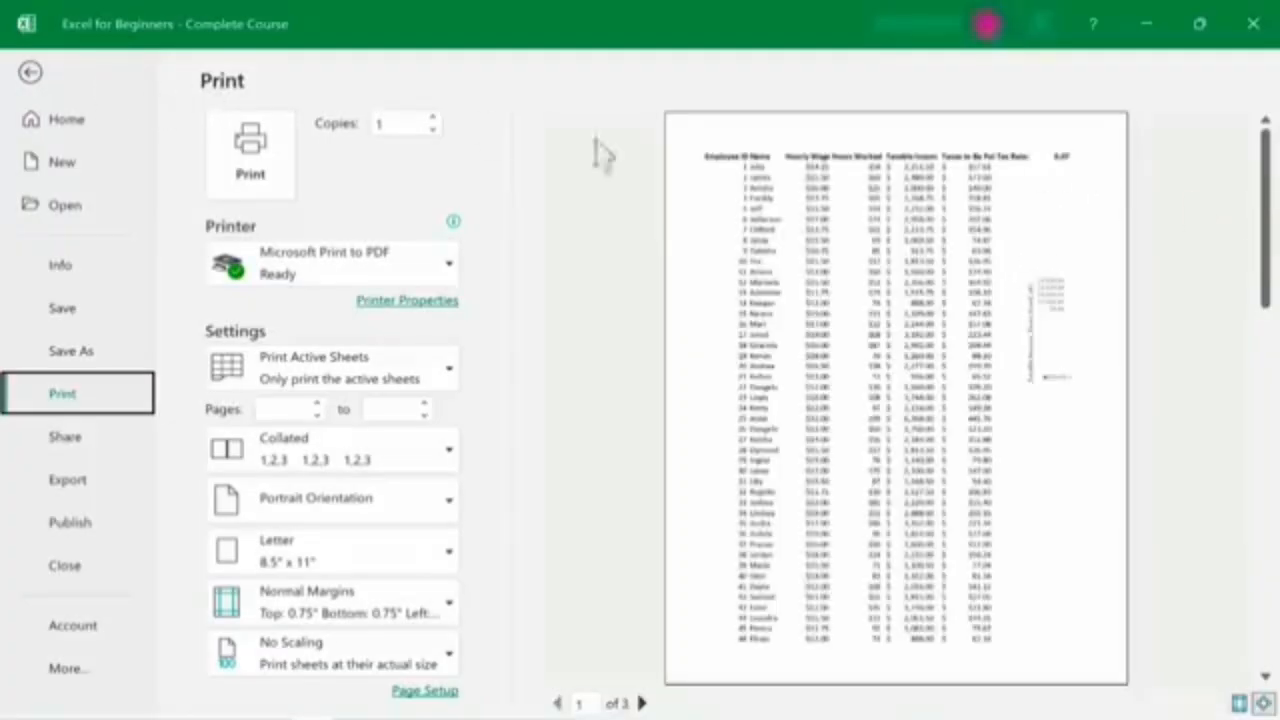
{"action": "left_click", "coordinate": [30, 73]}
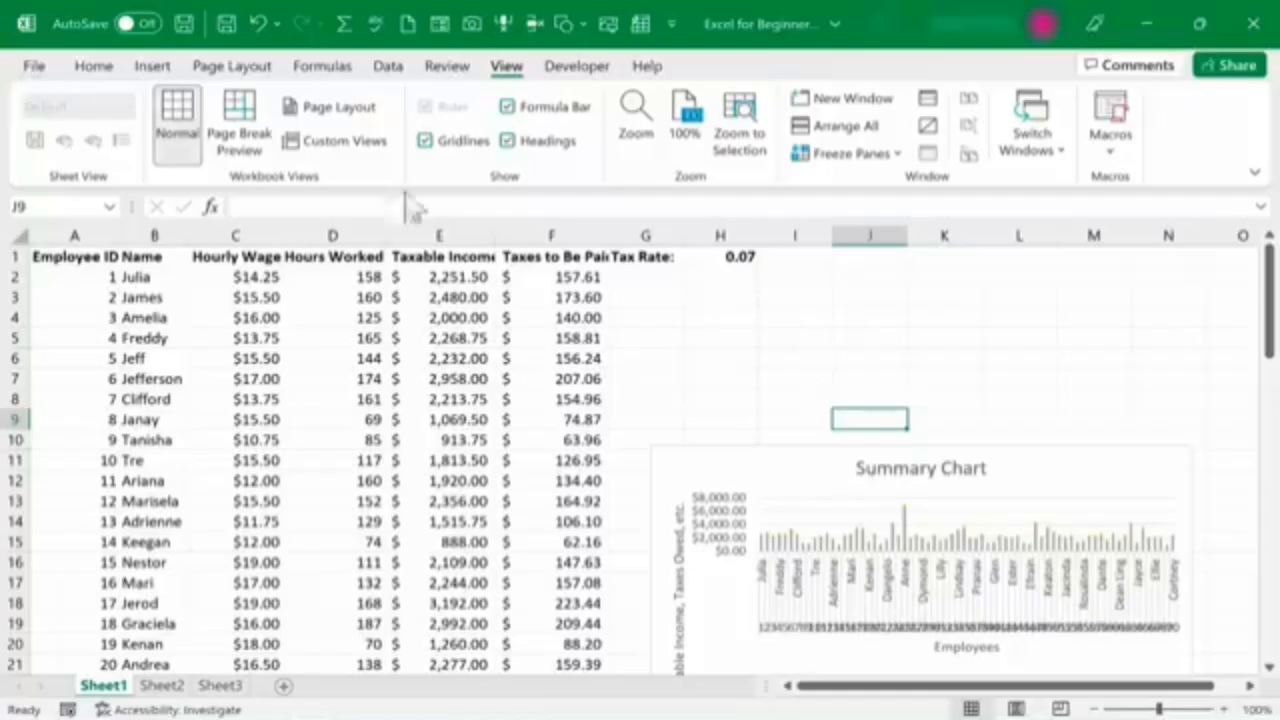
Step: Enter "Hello" in cell I1 and check in the print preview which page the new text falls on
{"action": "left_click", "coordinate": [805, 260]}
{"action": "type", "text": "Hello"}
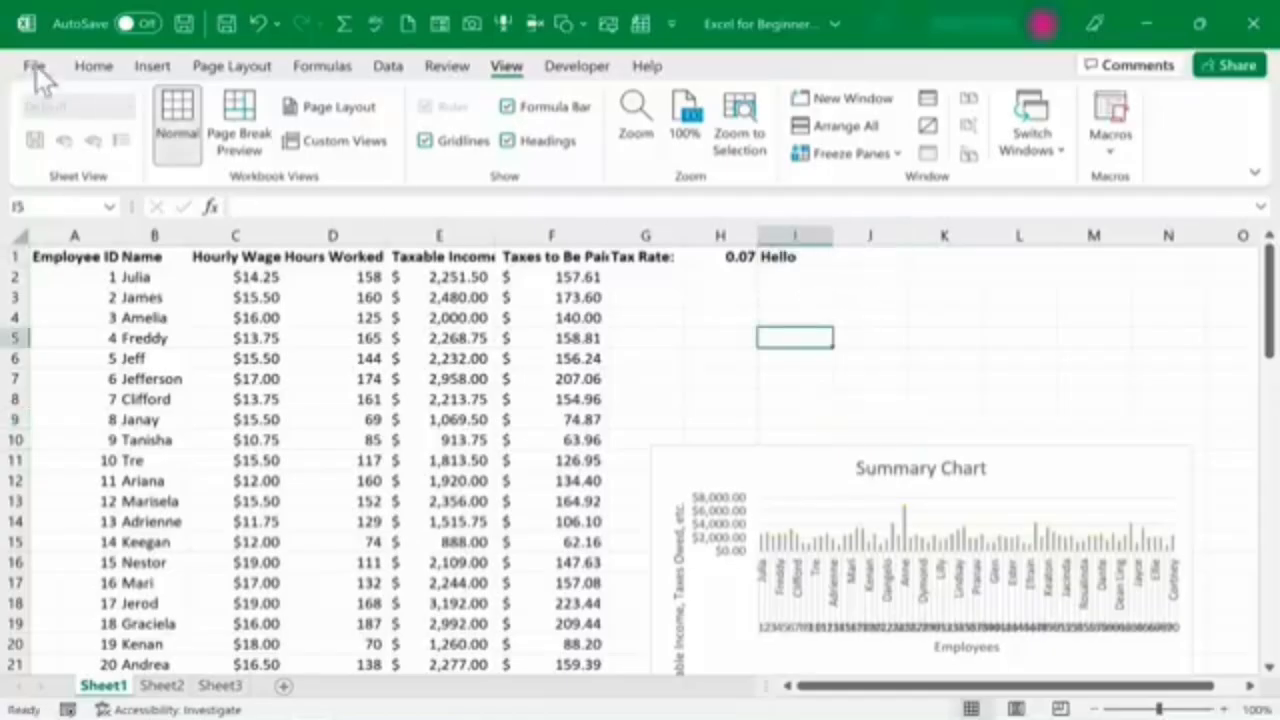
{"action": "left_click", "coordinate": [38, 72]}
{"action": "left_click", "coordinate": [57, 402]}
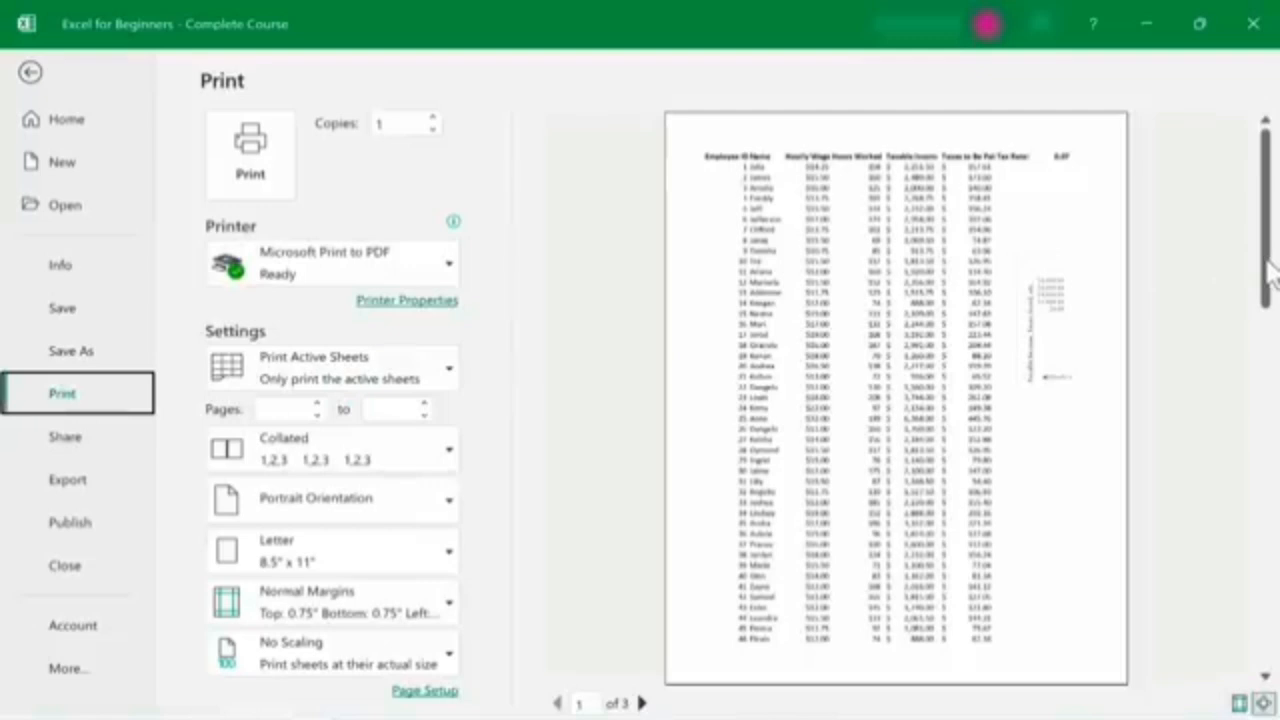
{"action": "left_click", "coordinate": [1263, 664]}
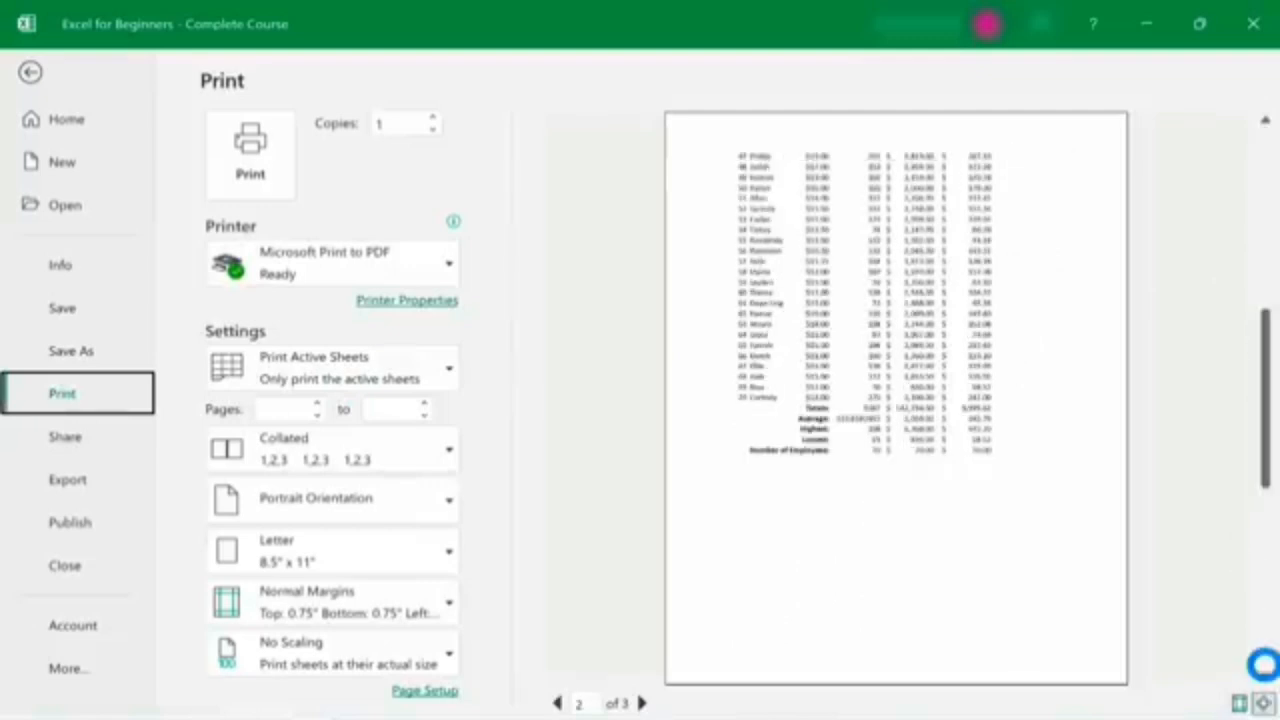
{"action": "left_click", "coordinate": [1263, 664]}
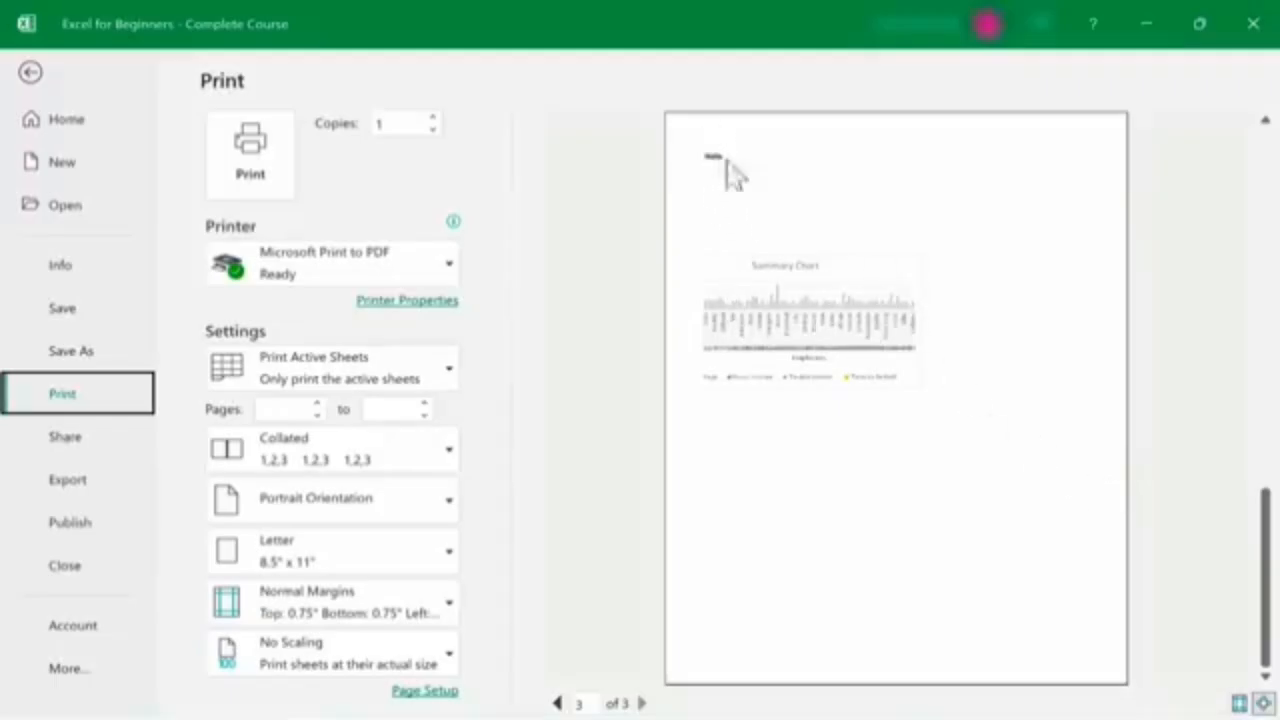
{"action": "left_click", "coordinate": [30, 73]}
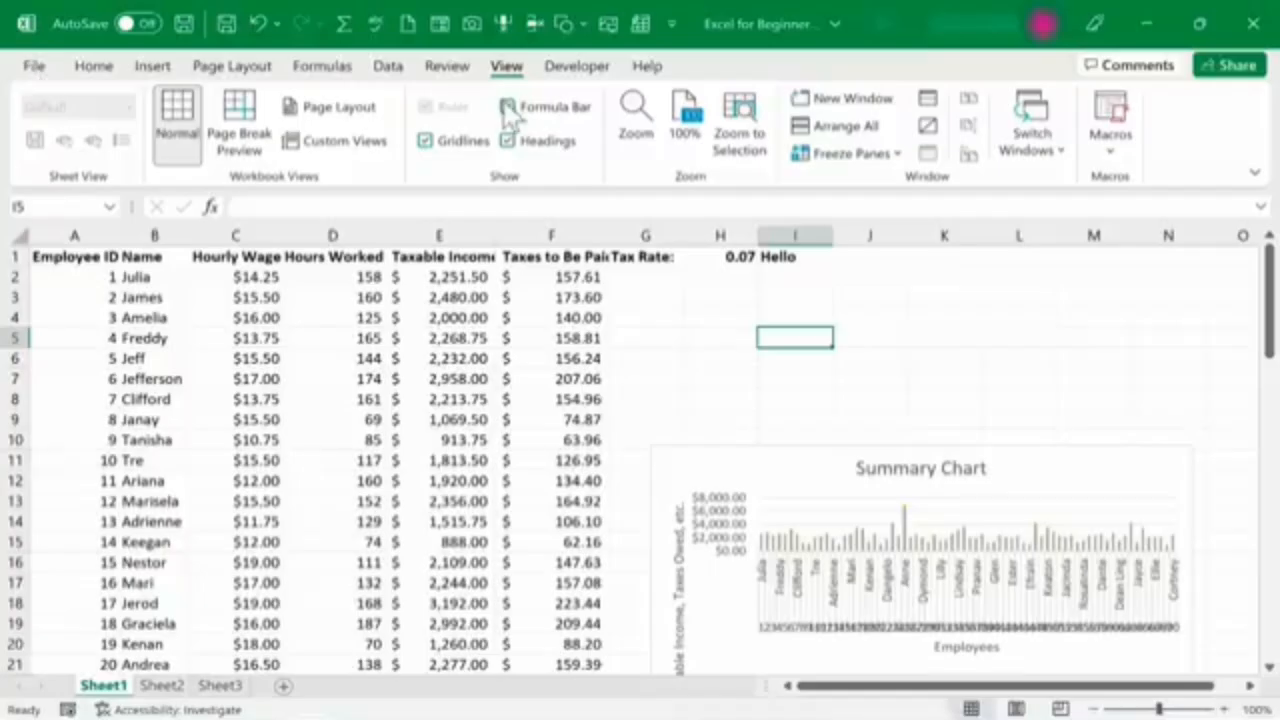
Step: Change the payroll sheet's page orientation to Landscape
{"action": "left_click", "coordinate": [230, 68]}
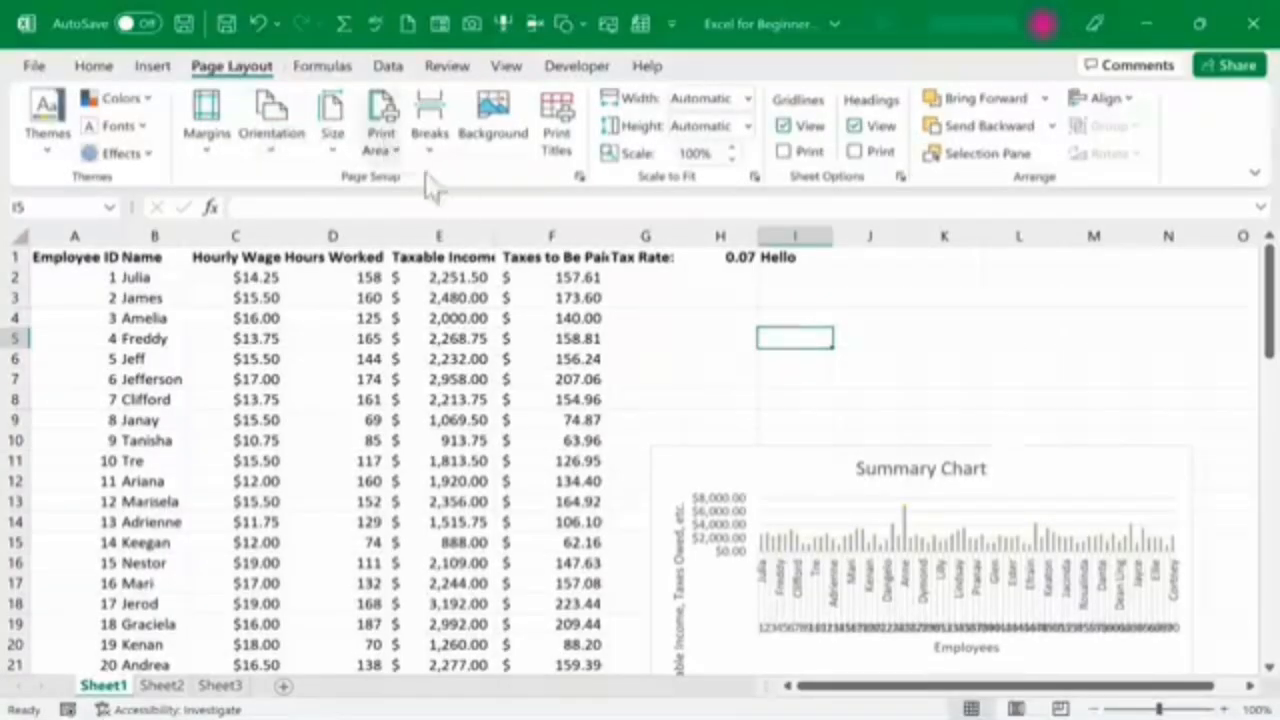
{"action": "left_click", "coordinate": [275, 150]}
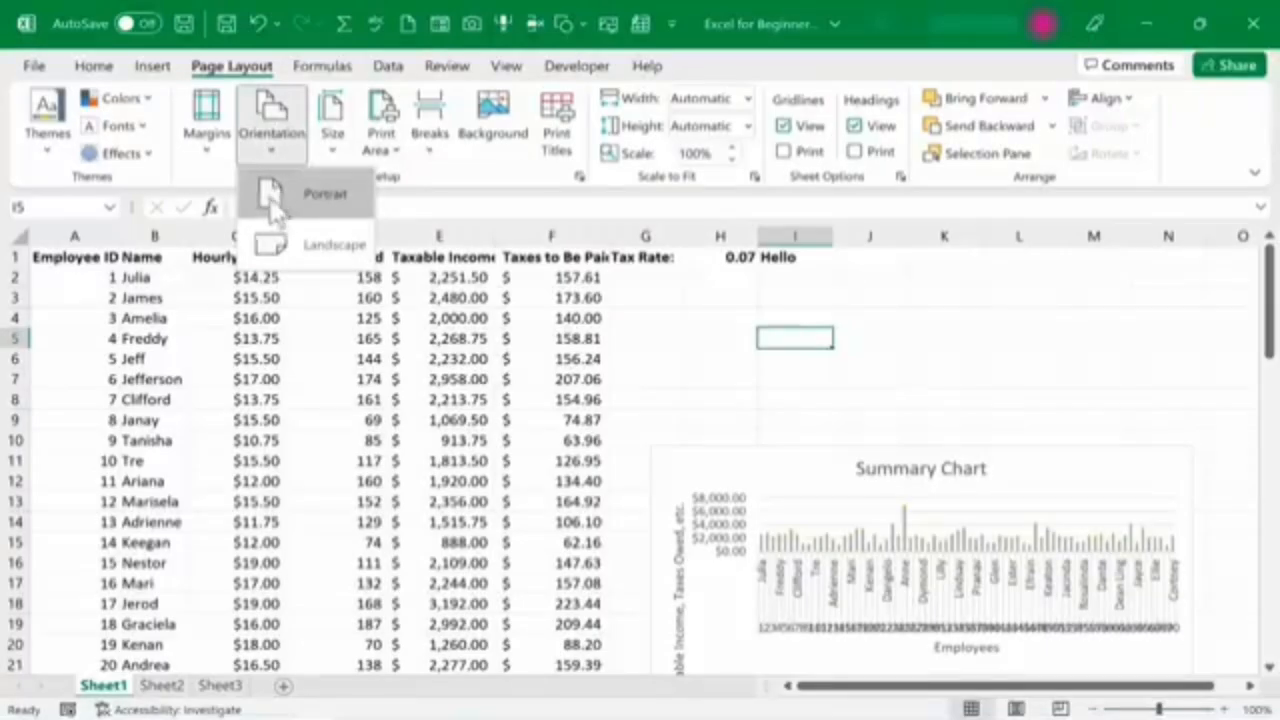
{"action": "left_click", "coordinate": [255, 245]}
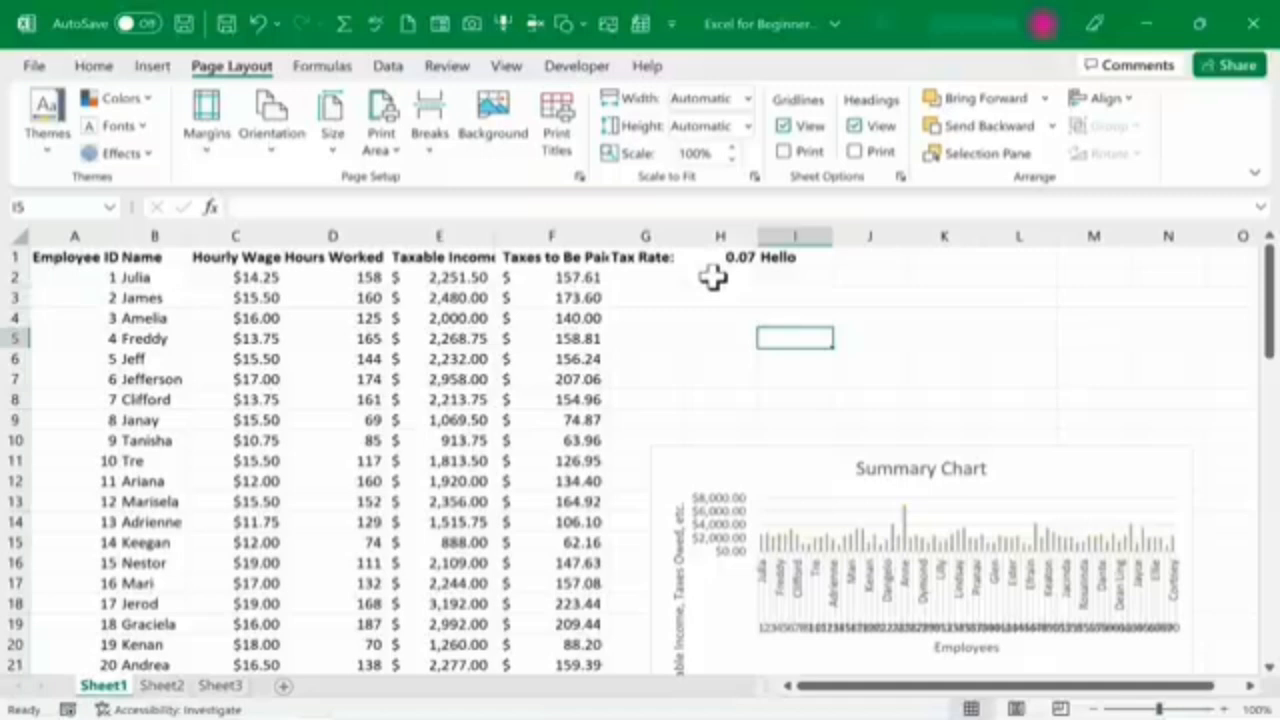
Step: Examine all pages of the landscape print preview for the placement of the data and chart, then return to the sheet
{"action": "left_click", "coordinate": [34, 65]}
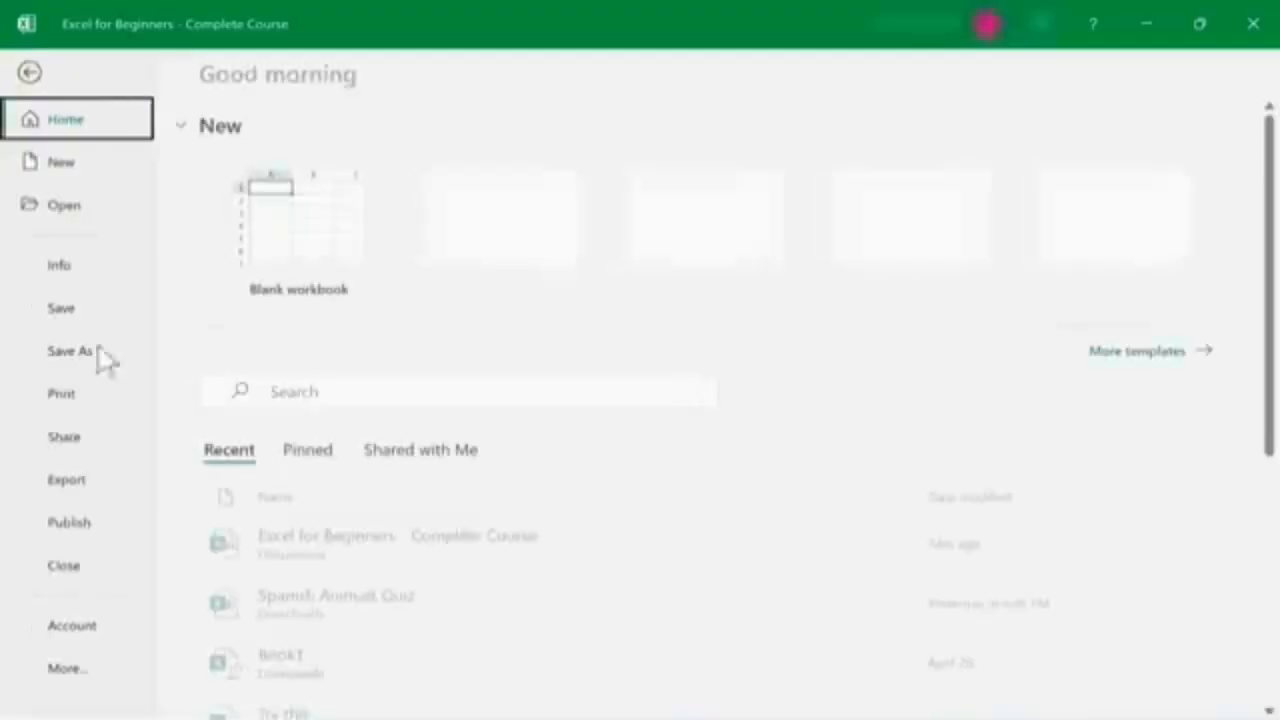
{"action": "left_click", "coordinate": [61, 393]}
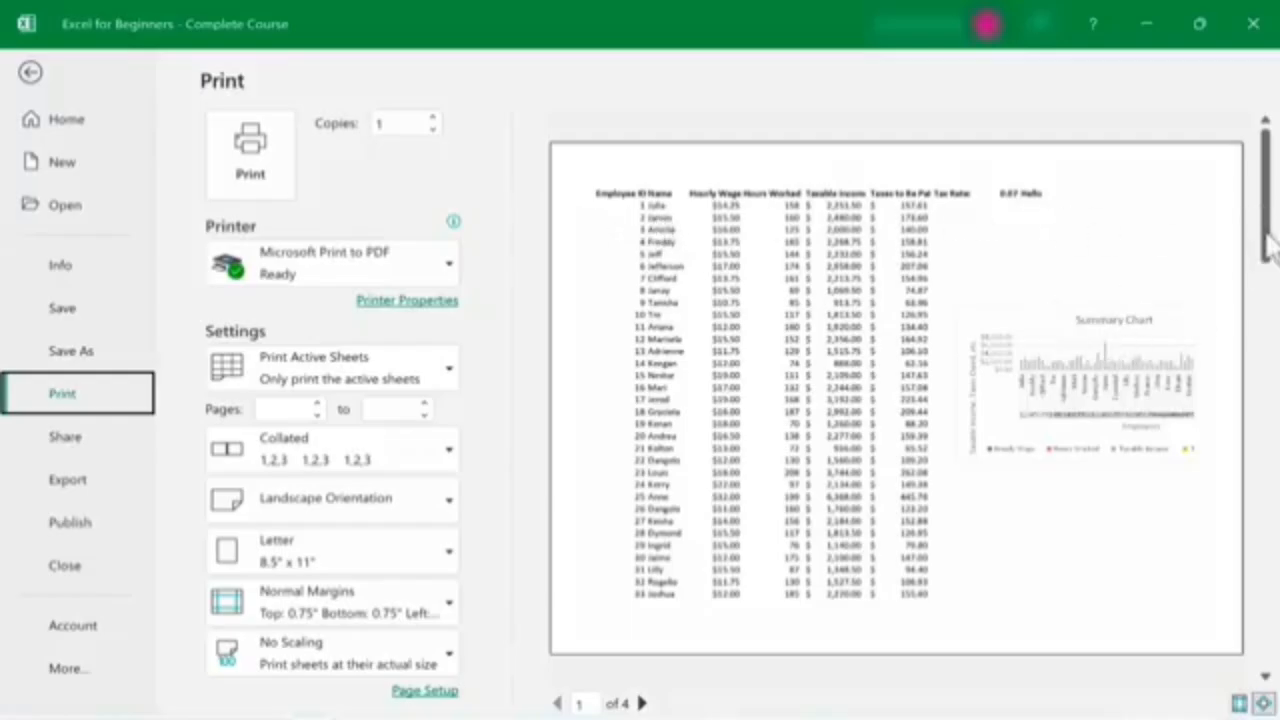
{"action": "left_click_drag", "start_coordinate": [1266, 241], "coordinate": [1266, 304]}
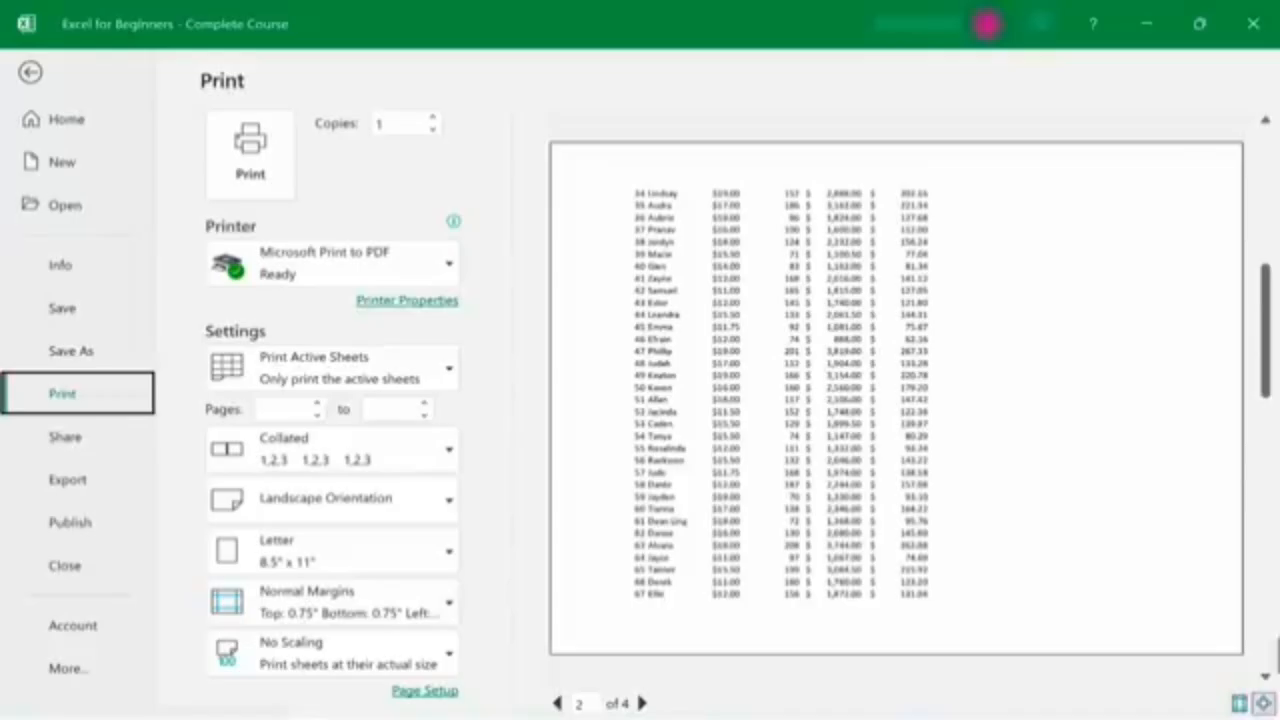
{"action": "left_click", "coordinate": [1265, 676]}
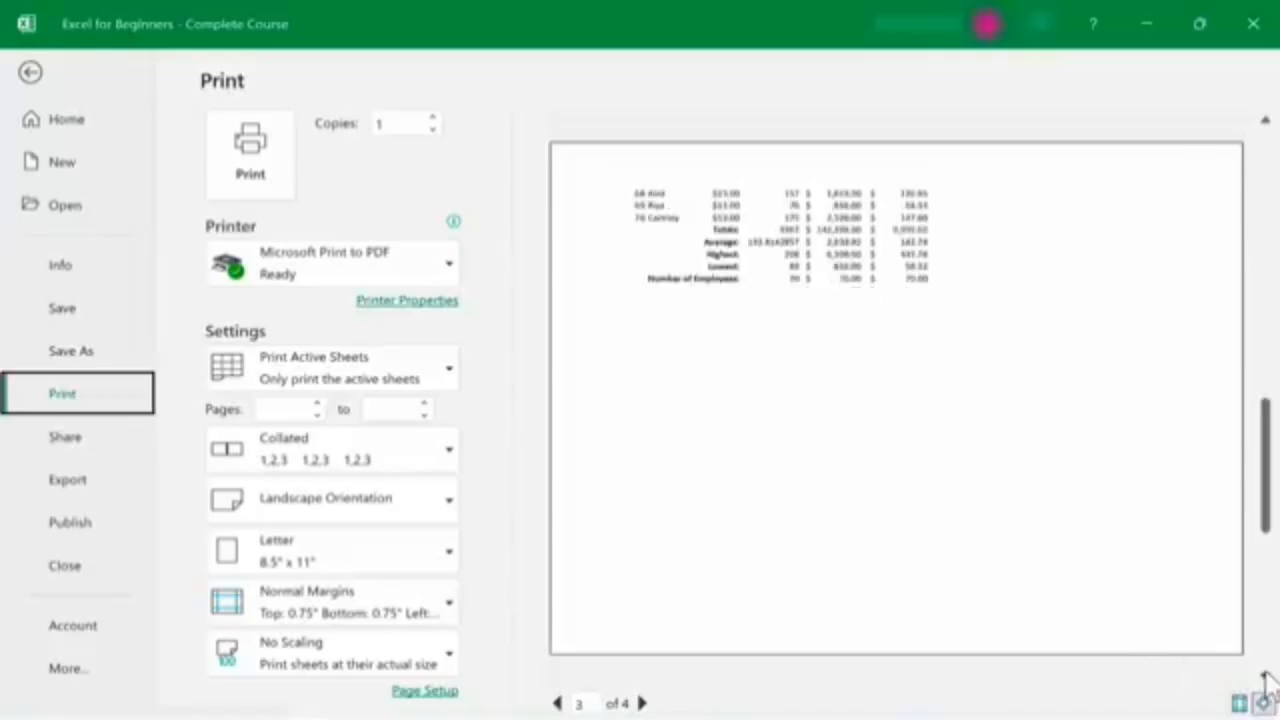
{"action": "left_click", "coordinate": [1265, 676]}
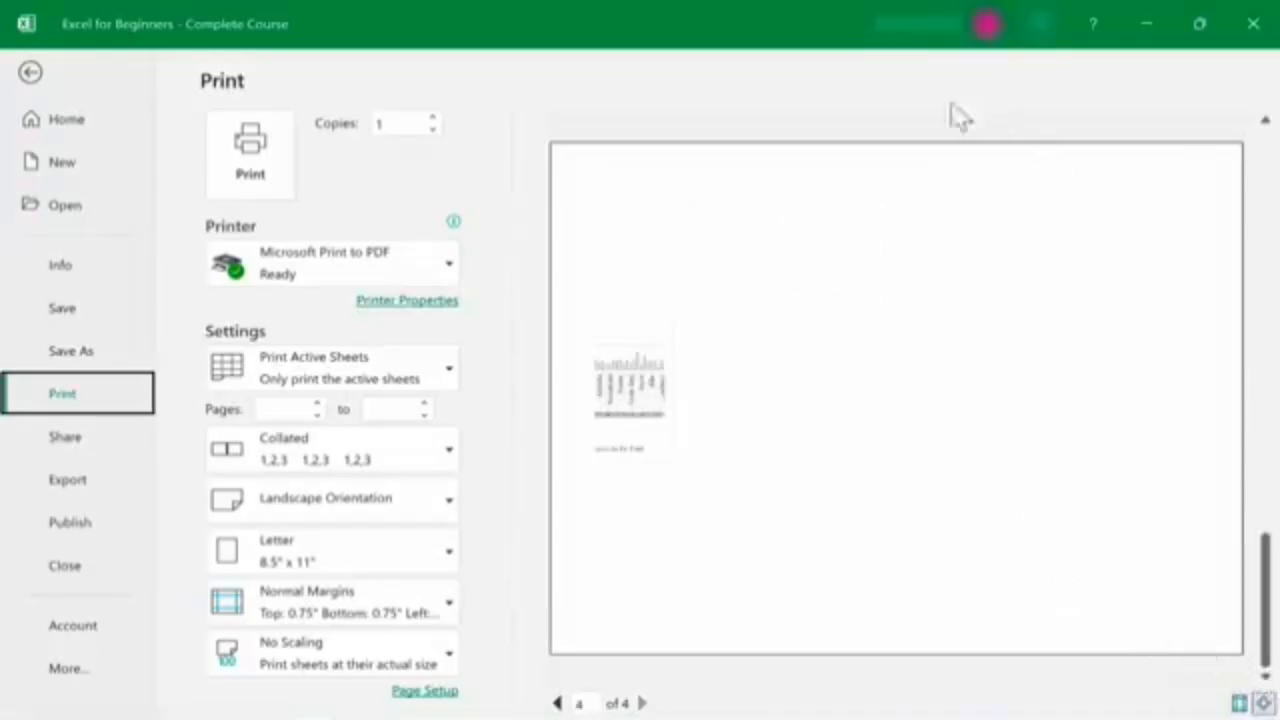
{"action": "left_click", "coordinate": [31, 73]}
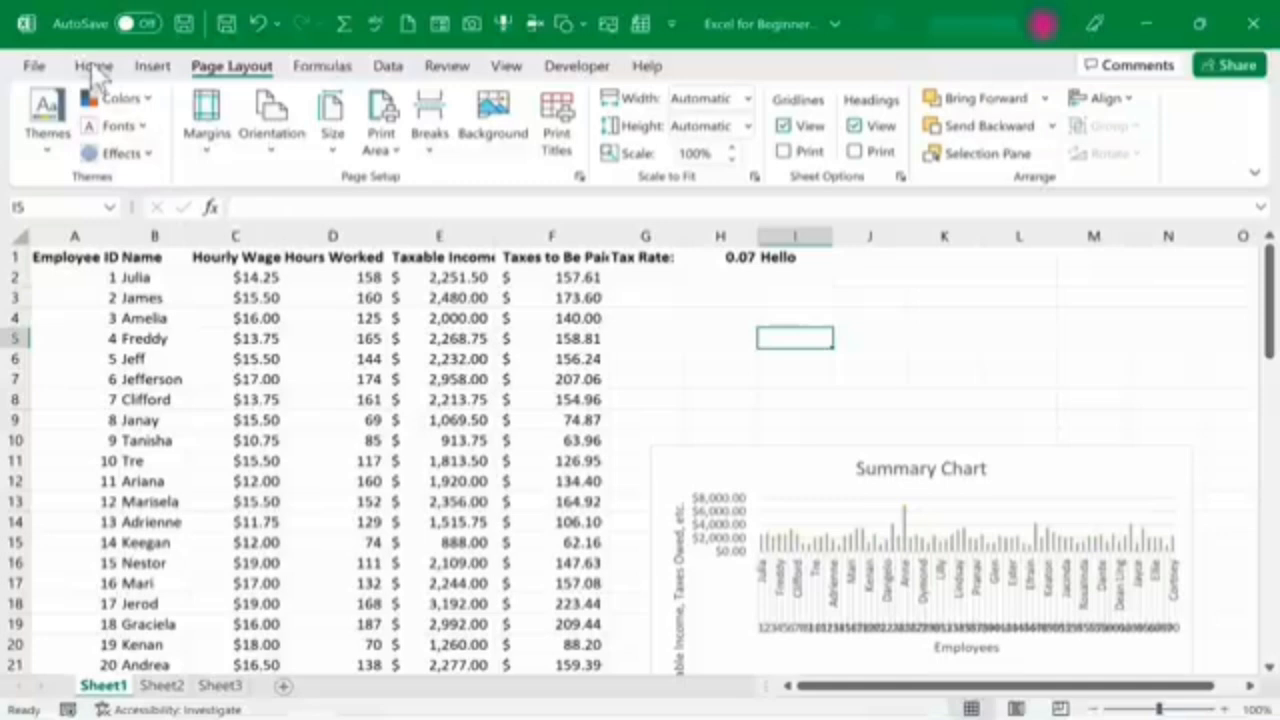
Step: In Page Break Preview, move the vertical page break to the print area's outer edge beyond the chart, and return to Normal view
{"action": "left_click", "coordinate": [516, 63]}
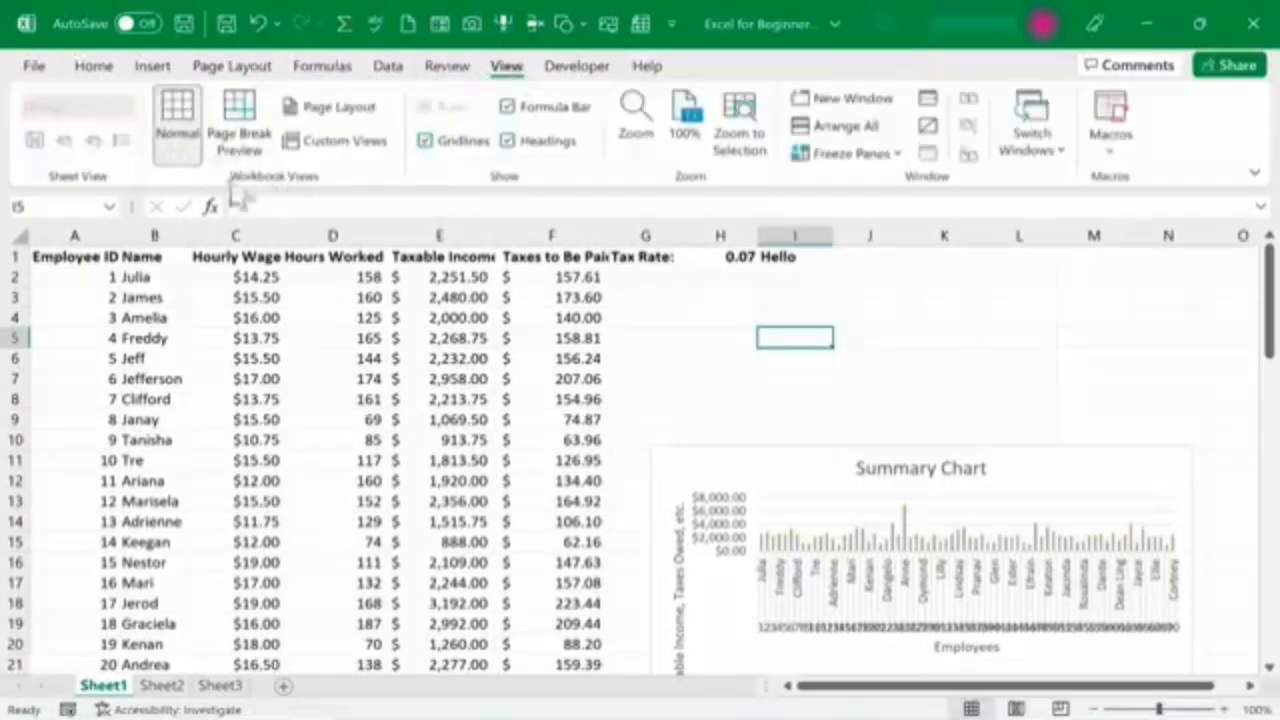
{"action": "left_click", "coordinate": [251, 146]}
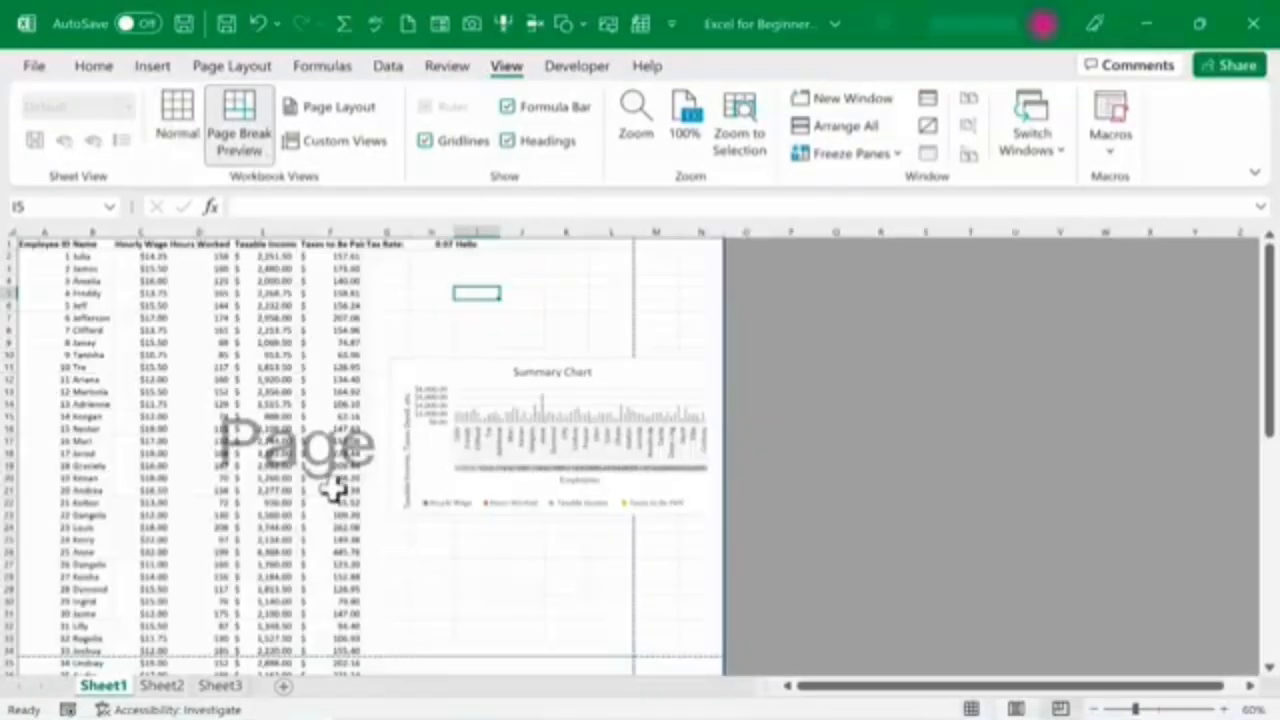
{"action": "scroll", "coordinate": [337, 486], "scroll_direction": "down", "scroll_amount": 3}
{"action": "scroll", "coordinate": [318, 338], "scroll_direction": "down", "scroll_amount": 15}
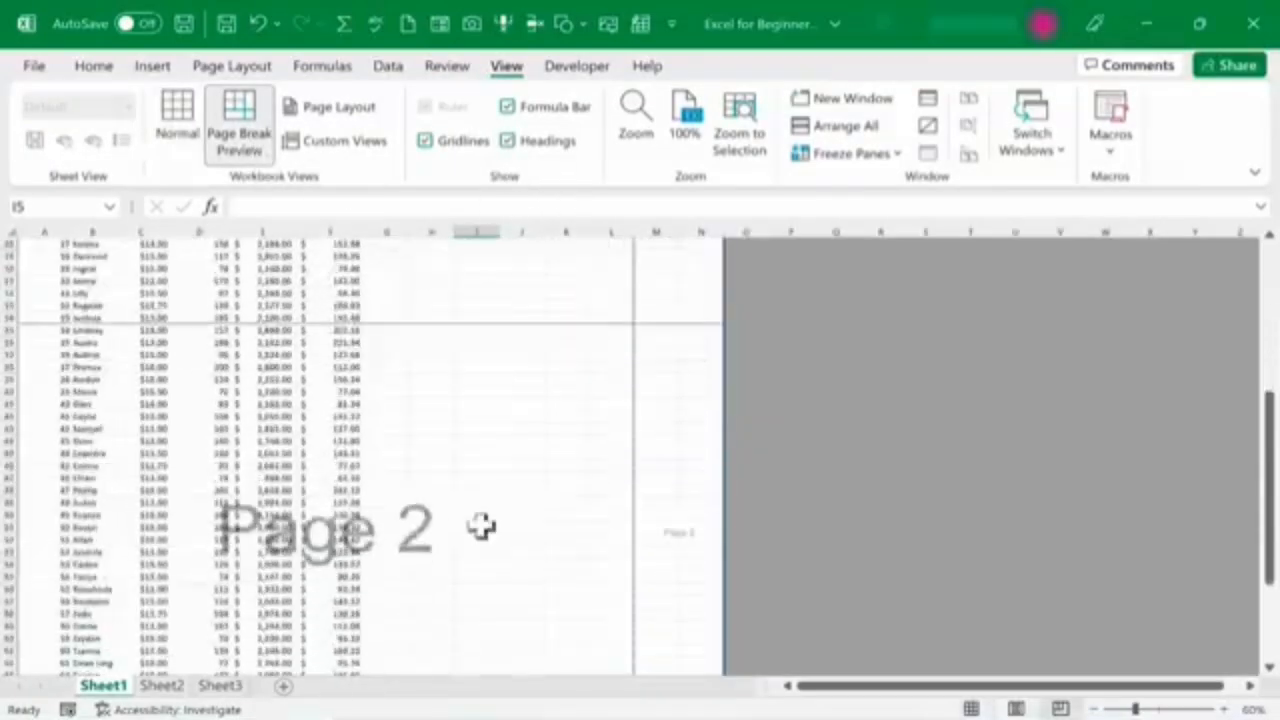
{"action": "scroll", "coordinate": [427, 562], "scroll_direction": "down", "scroll_amount": 3}
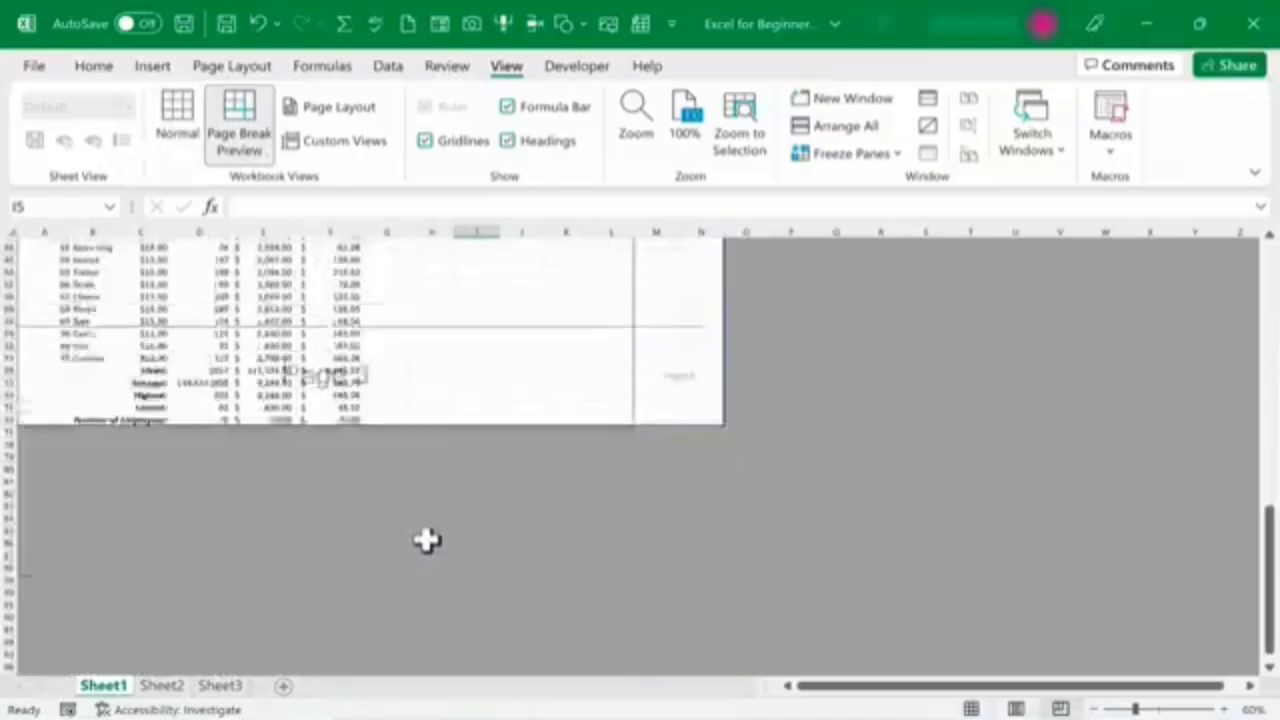
{"action": "scroll", "coordinate": [427, 526], "scroll_direction": "up", "scroll_amount": 20}
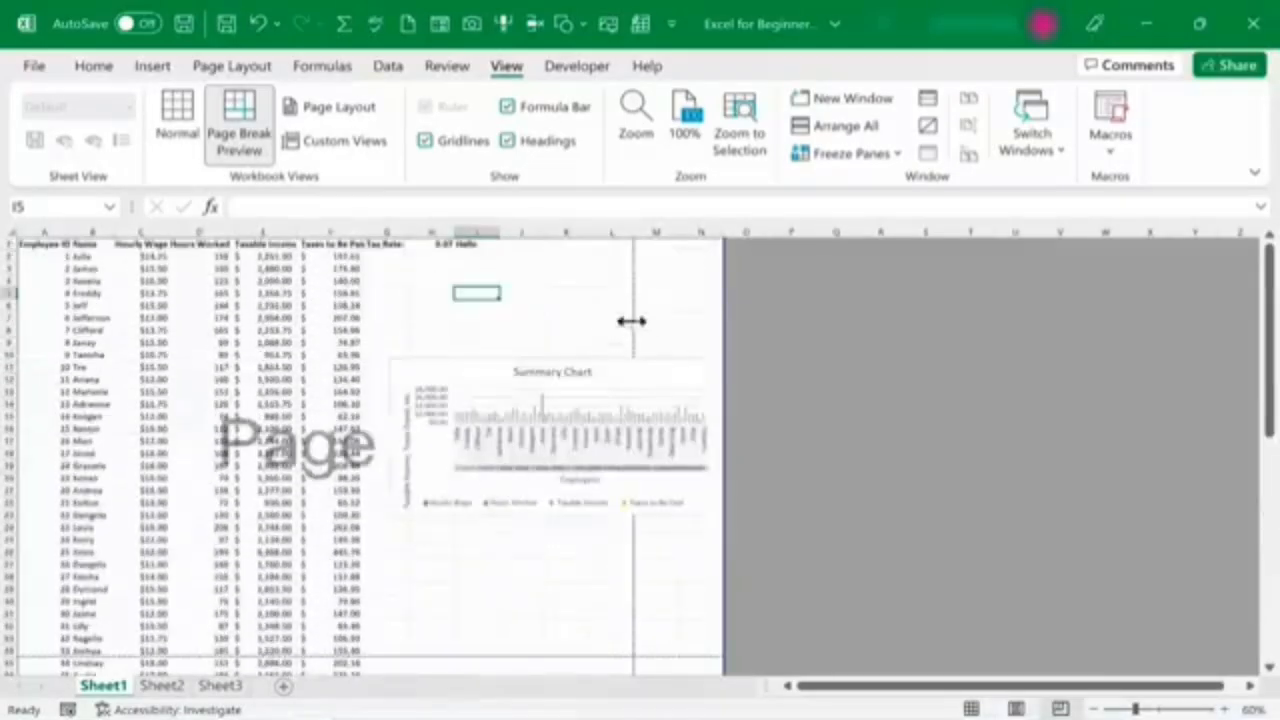
{"action": "left_click_drag", "start_coordinate": [636, 306], "coordinate": [711, 313]}
{"action": "left_click_drag", "start_coordinate": [634, 311], "coordinate": [727, 322]}
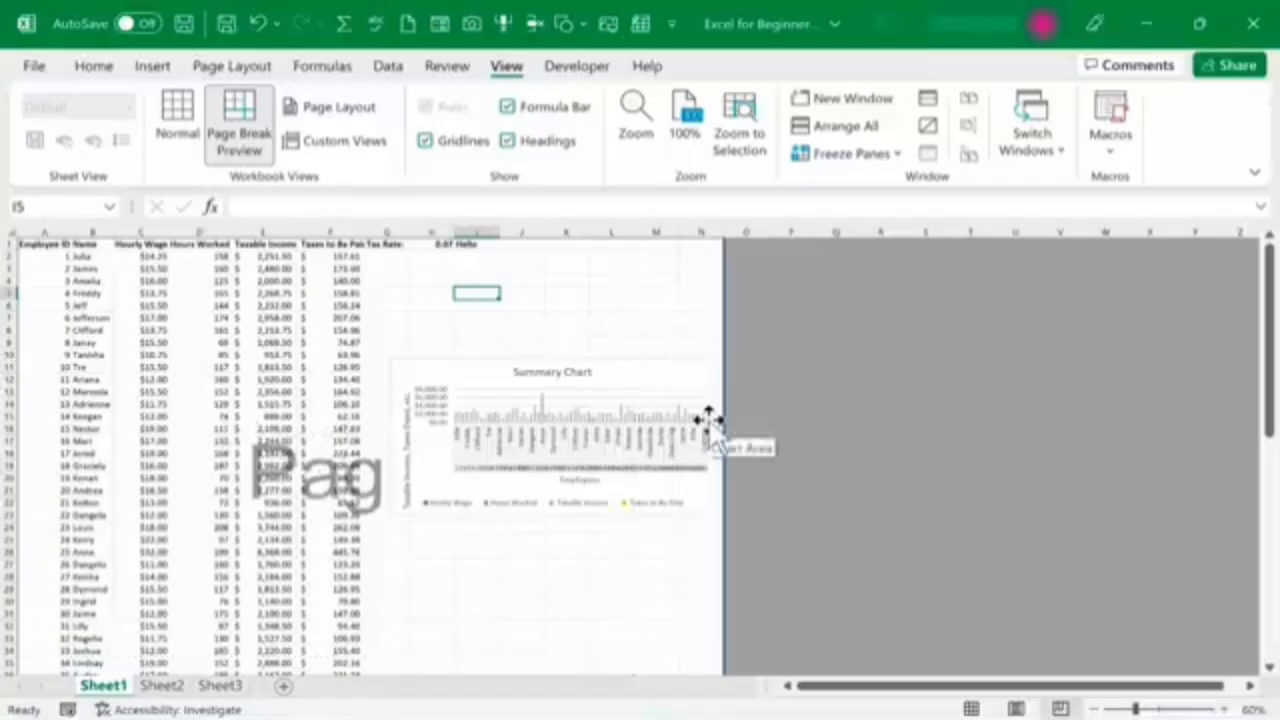
{"action": "left_click", "coordinate": [175, 118]}
Step: Review both pages of the print preview to check how the payroll data and chart are arranged
{"action": "left_click", "coordinate": [35, 72]}
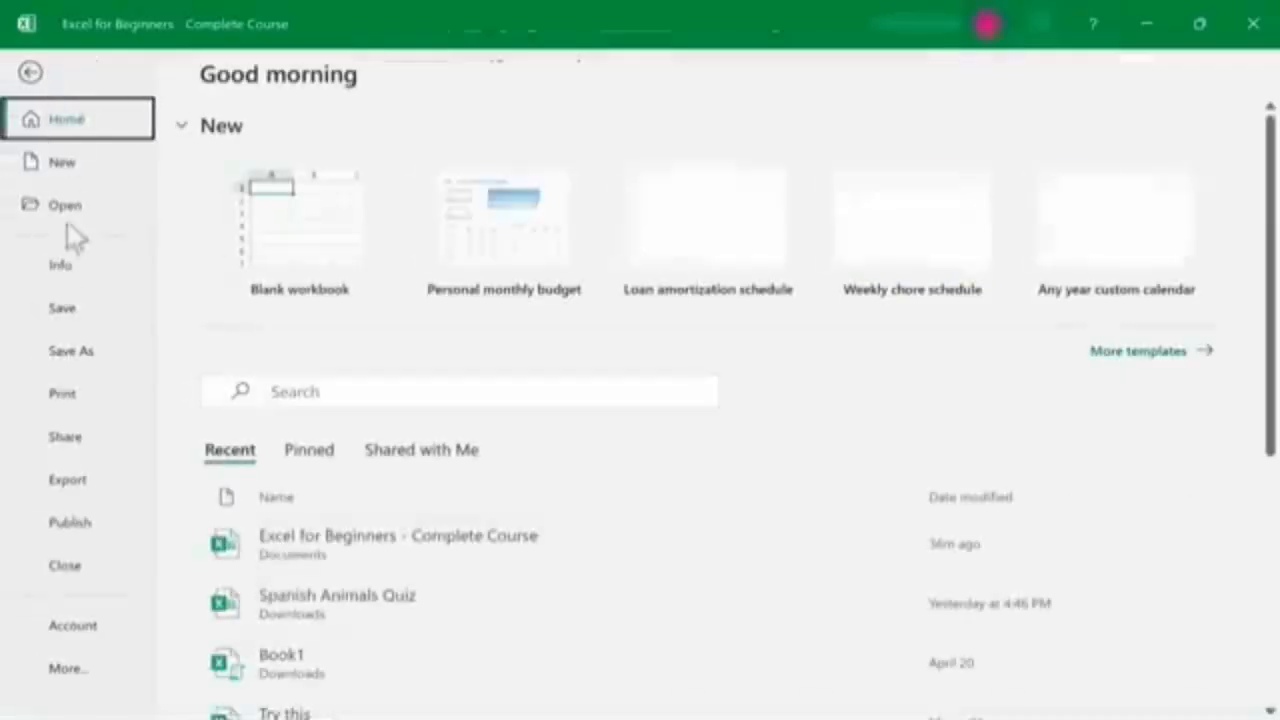
{"action": "left_click", "coordinate": [38, 405]}
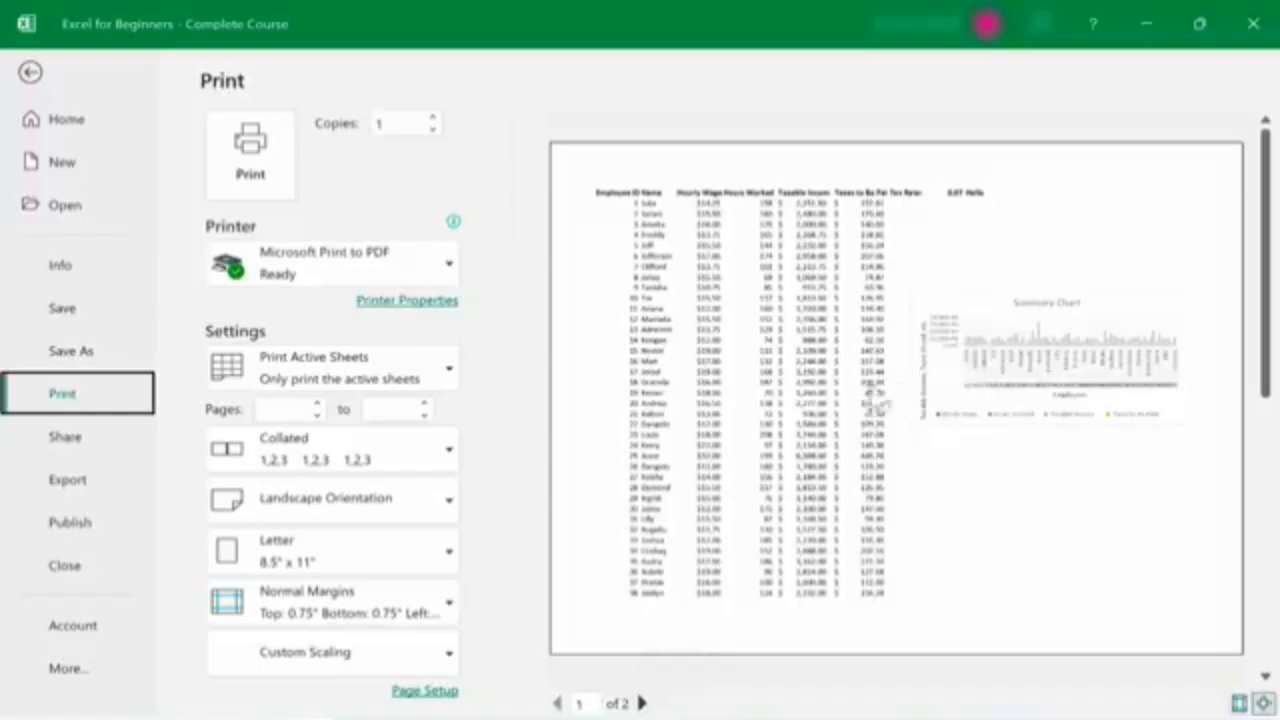
{"action": "left_click", "coordinate": [641, 703]}
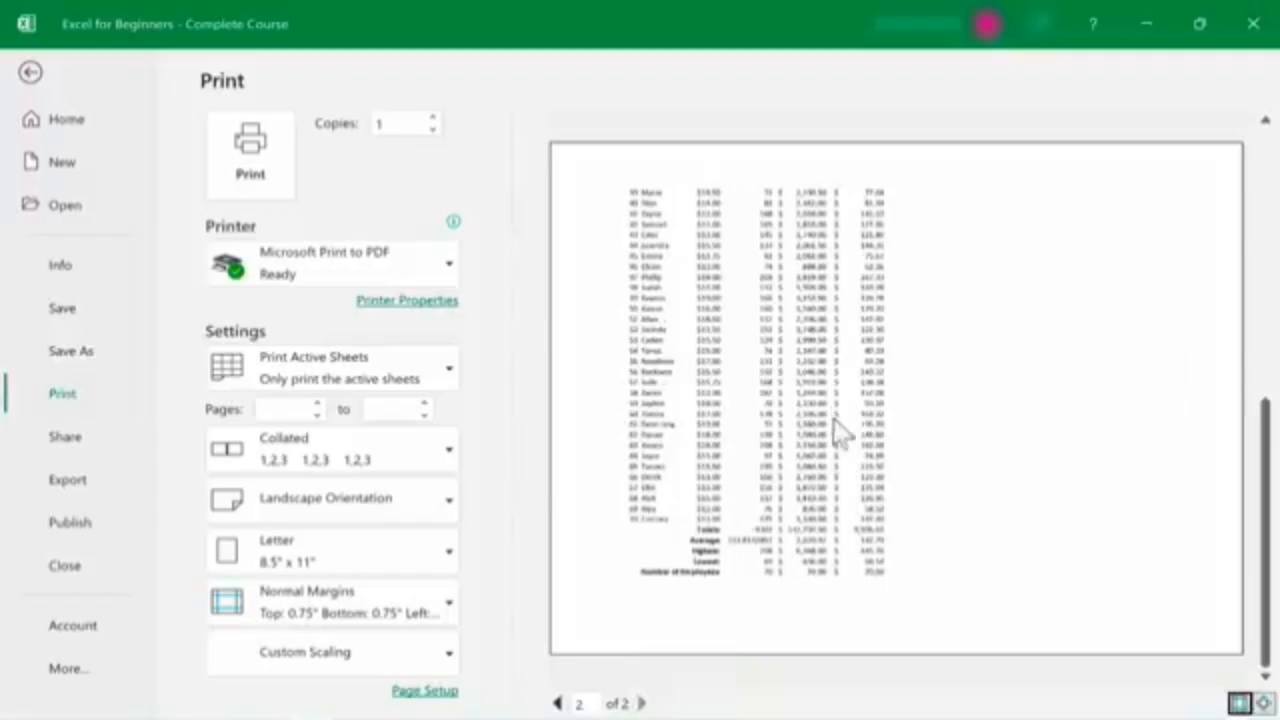
{"action": "left_click", "coordinate": [557, 703]}
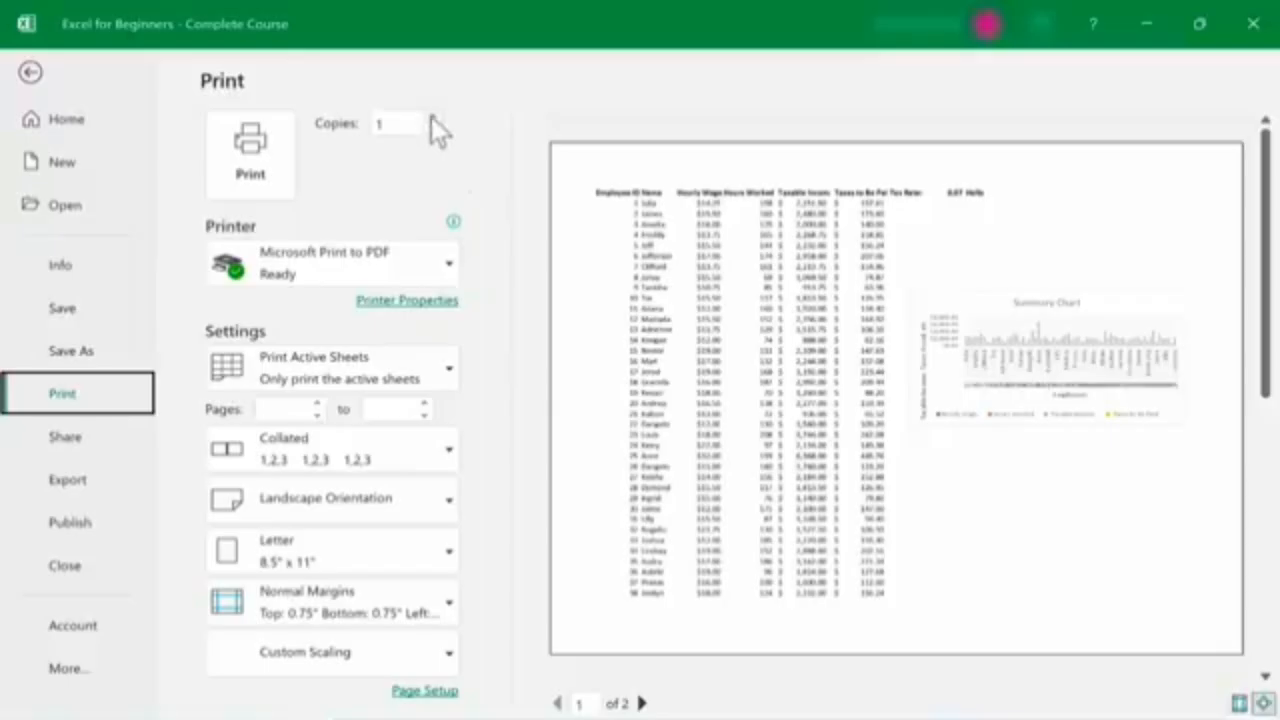
Step: Set the number of print copies to 2 and look through the available printers
{"action": "left_click", "coordinate": [431, 120]}
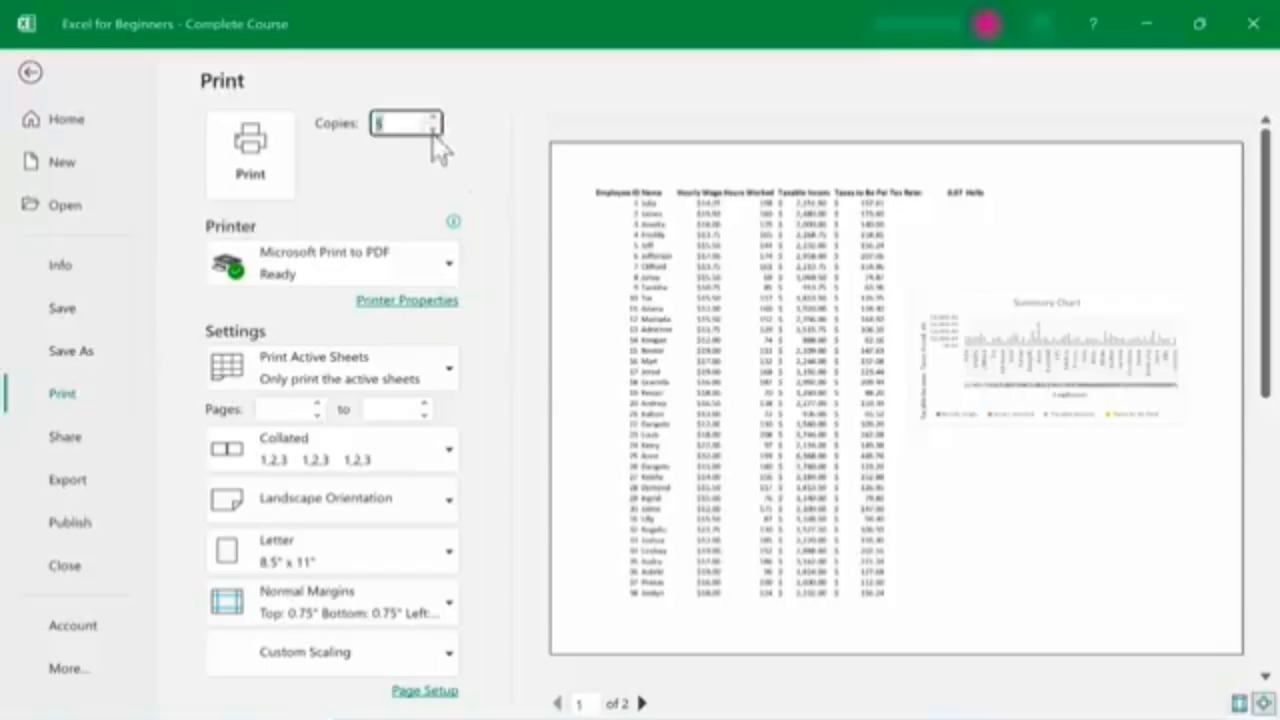
{"action": "type", "text": "2"}
{"action": "left_click", "coordinate": [443, 266]}
{"action": "key", "text": "Escape"}
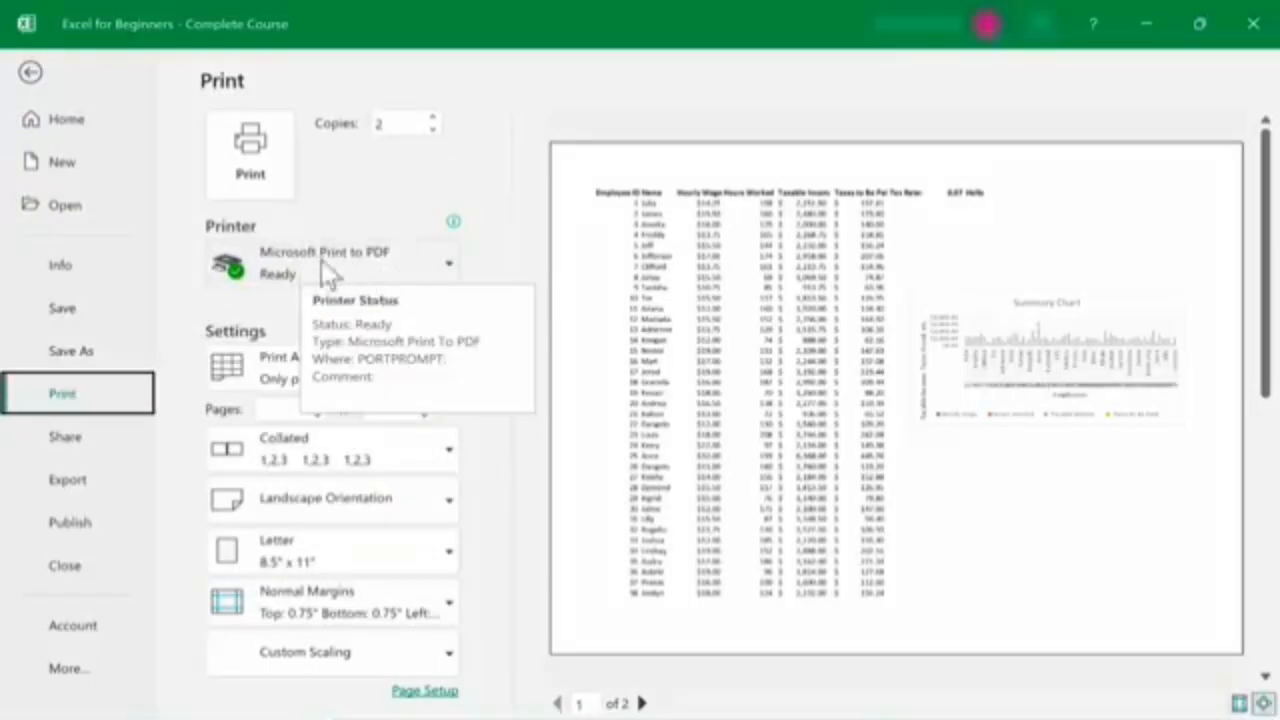
{"action": "left_click", "coordinate": [450, 265]}
{"action": "key", "text": "Escape"}
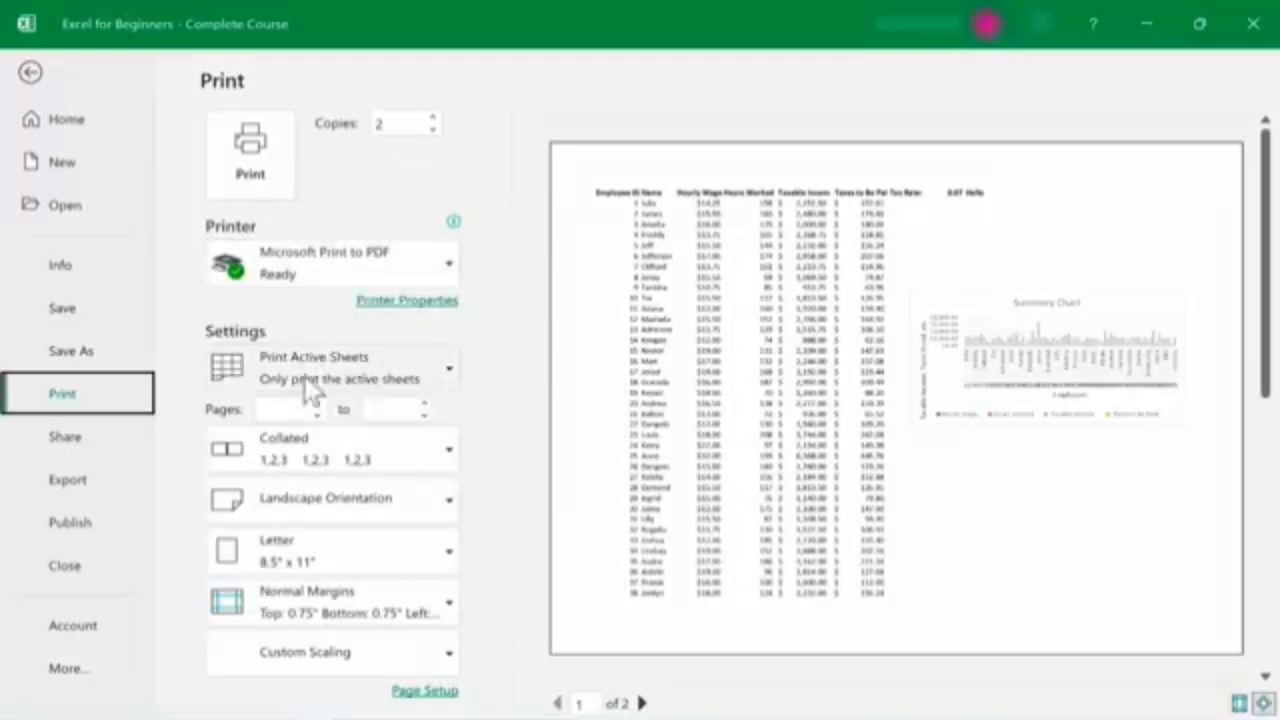
Step: View the options for which part of the workbook to print and return to the sheet
{"action": "left_click", "coordinate": [447, 368]}
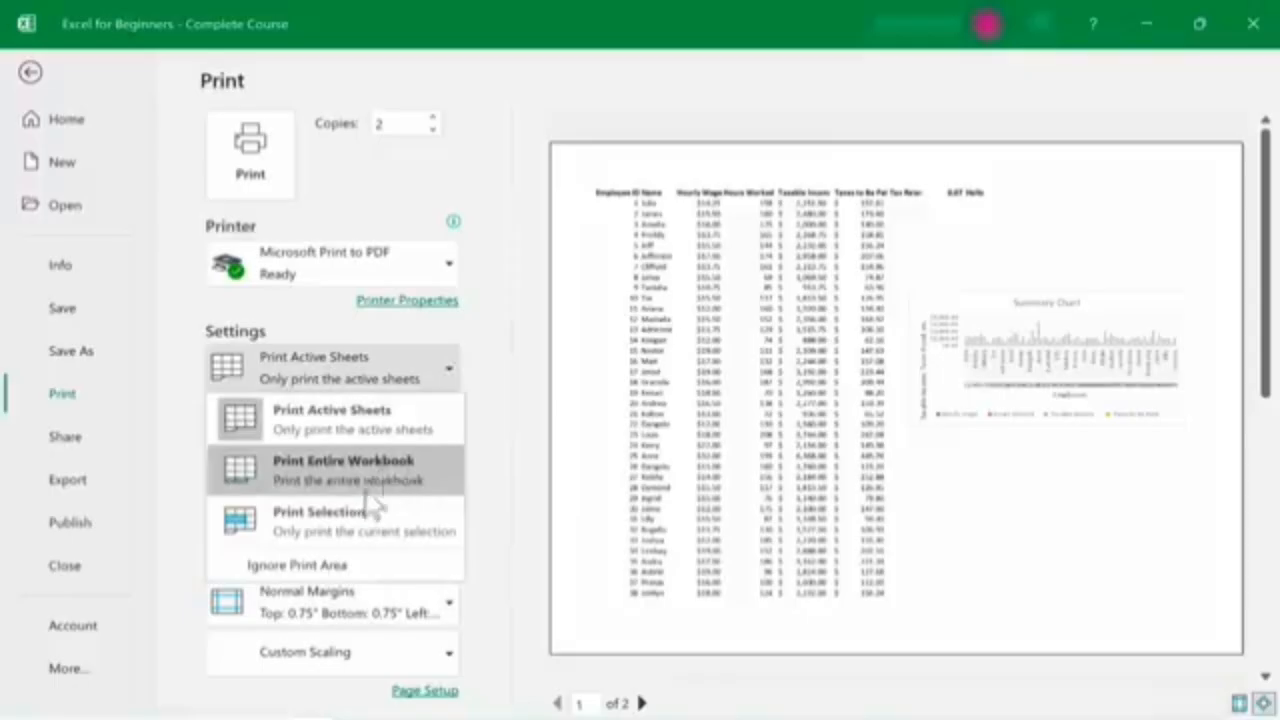
{"action": "key", "text": "Escape"}
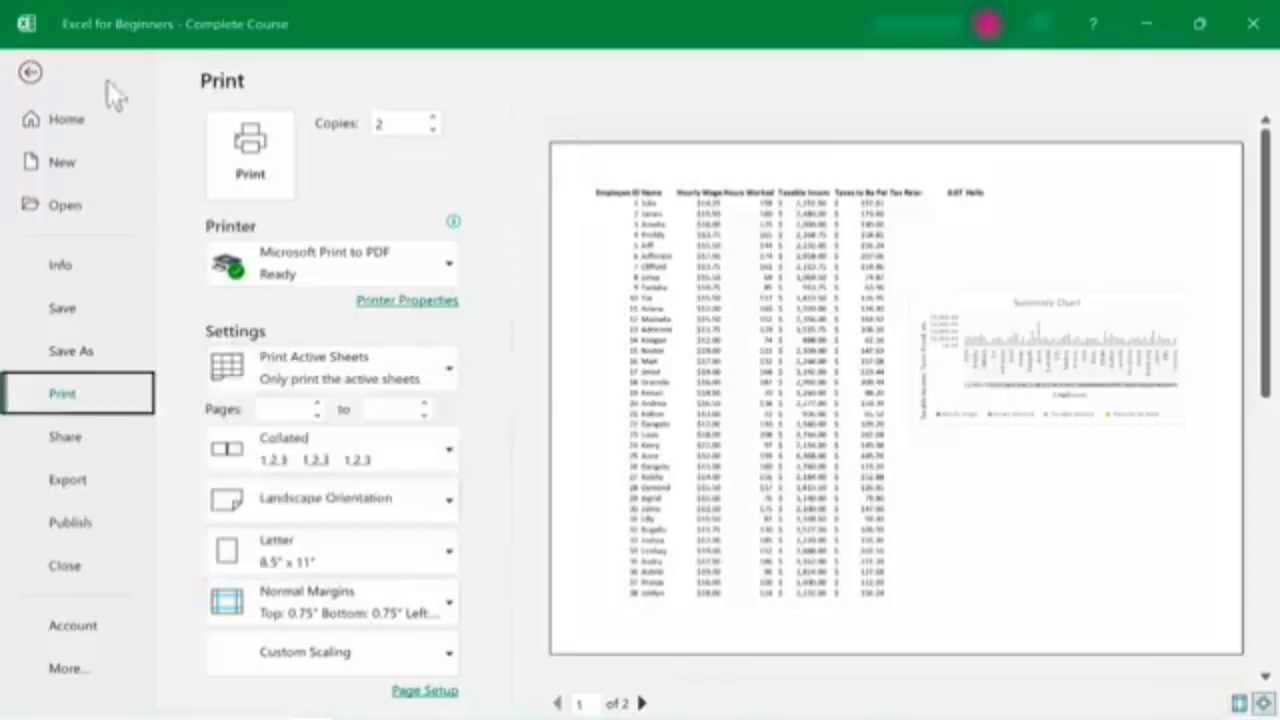
{"action": "left_click", "coordinate": [106, 84]}
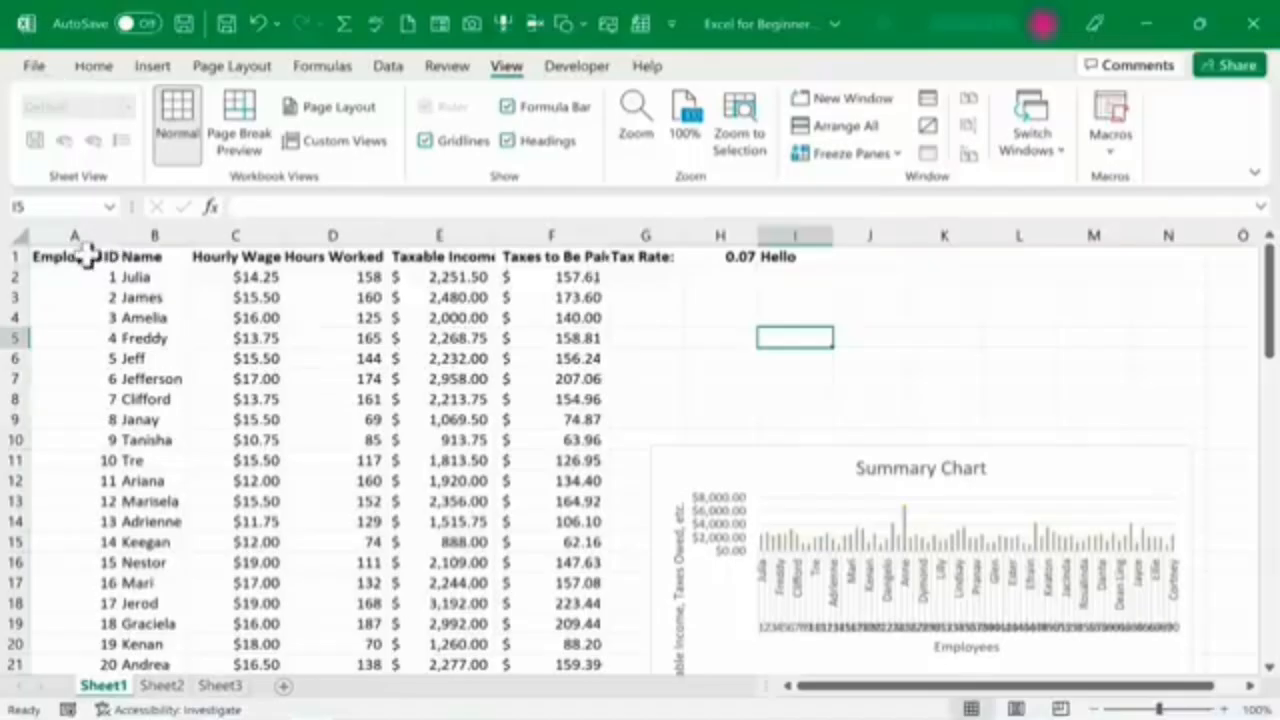
Step: Select cells B1:D12 and set the printout to Print Selection
{"action": "left_click", "coordinate": [140, 256]}
{"action": "left_click_drag", "start_coordinate": [175, 293], "coordinate": [362, 478]}
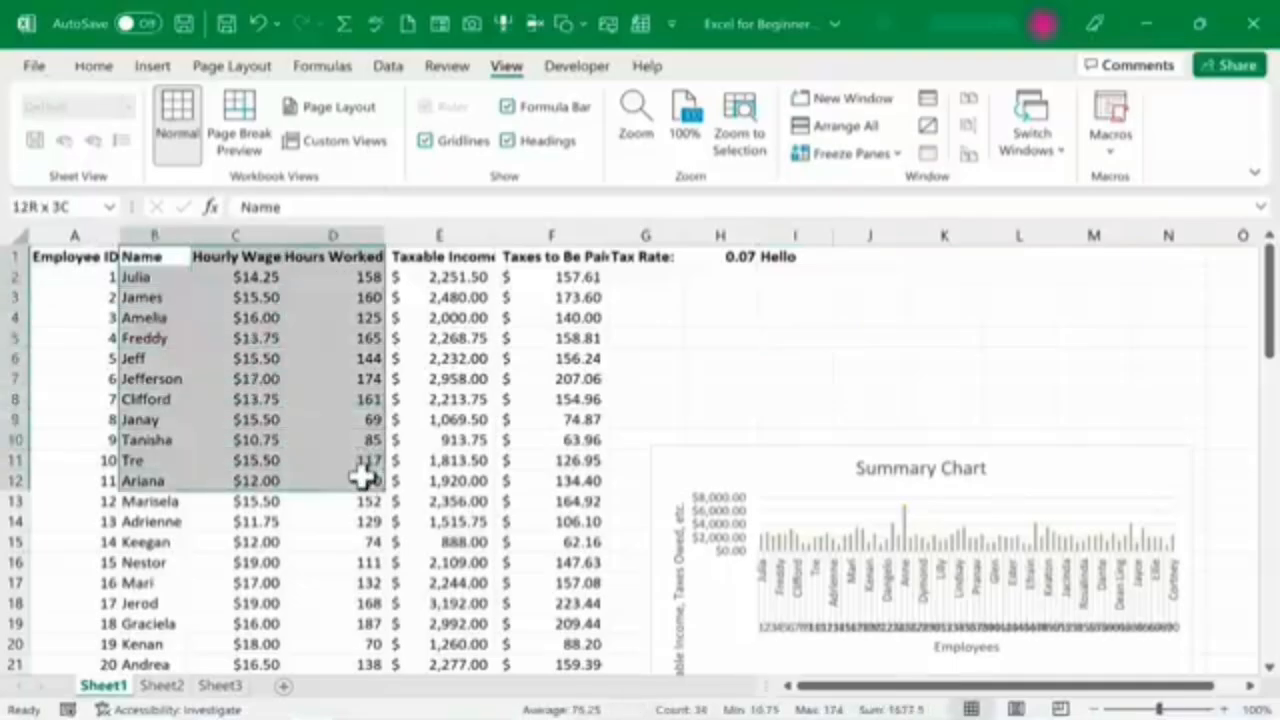
{"action": "left_click", "coordinate": [34, 65]}
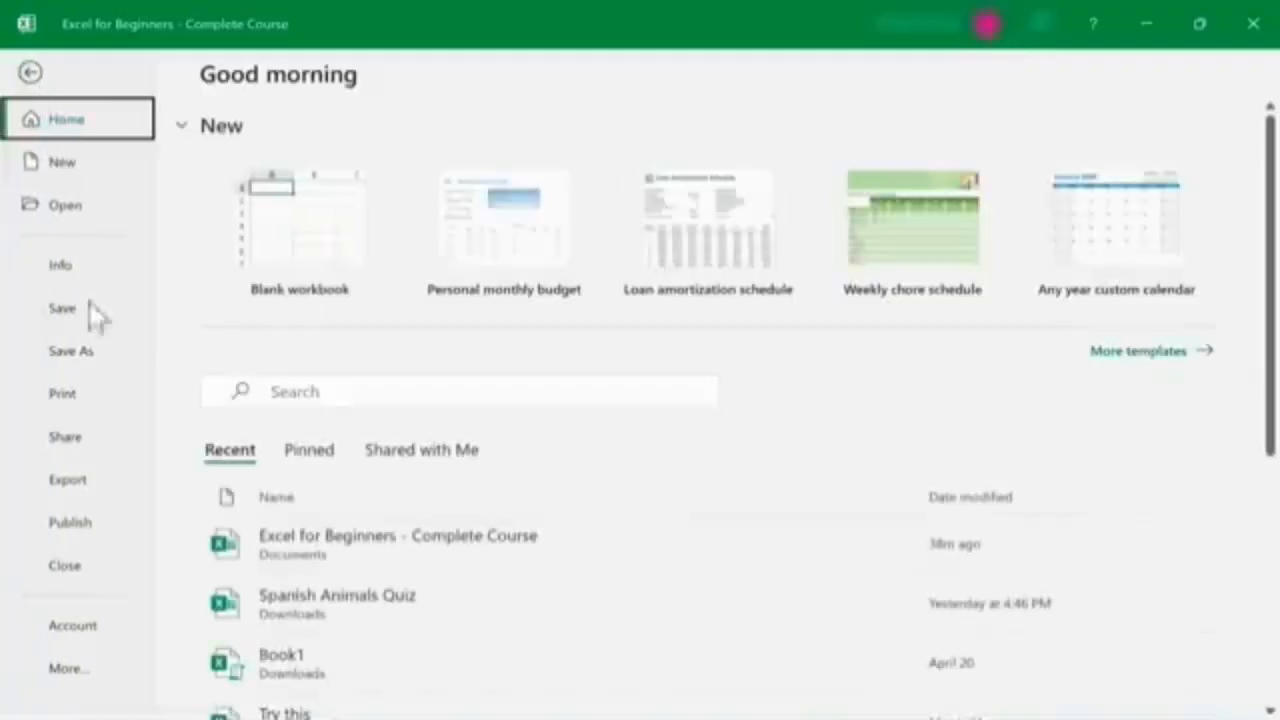
{"action": "left_click", "coordinate": [45, 393]}
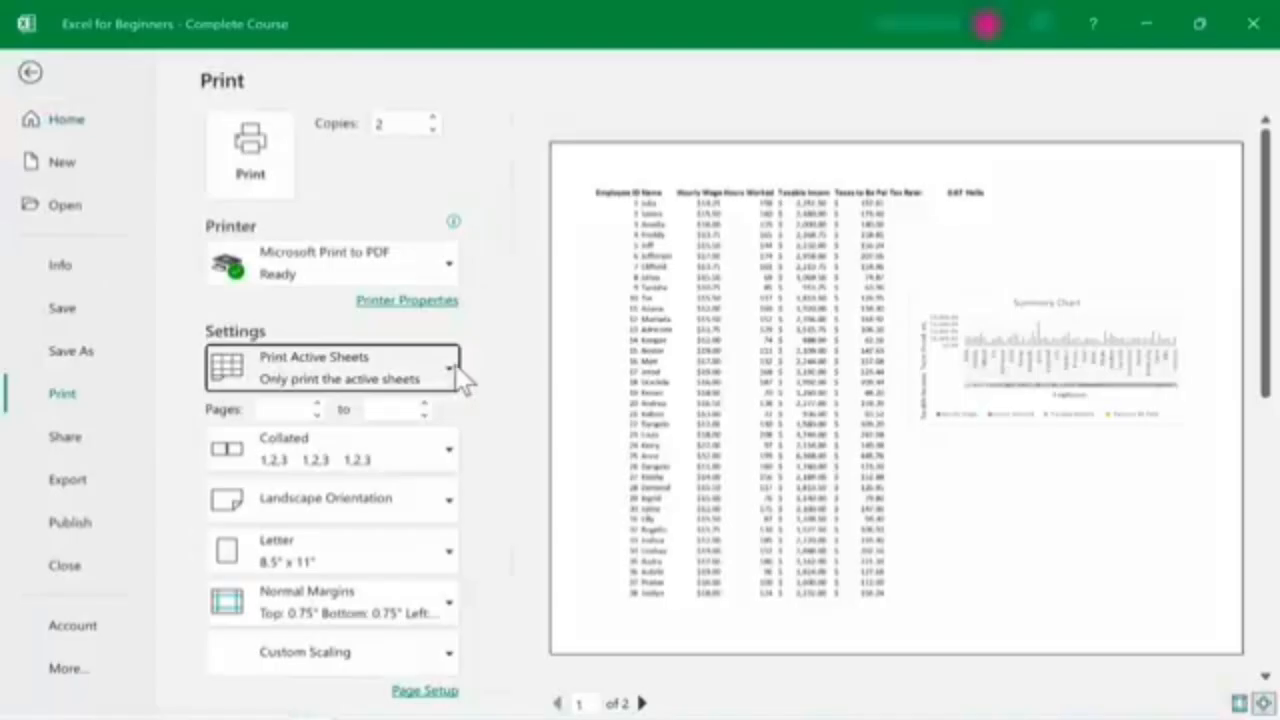
{"action": "left_click", "coordinate": [456, 376]}
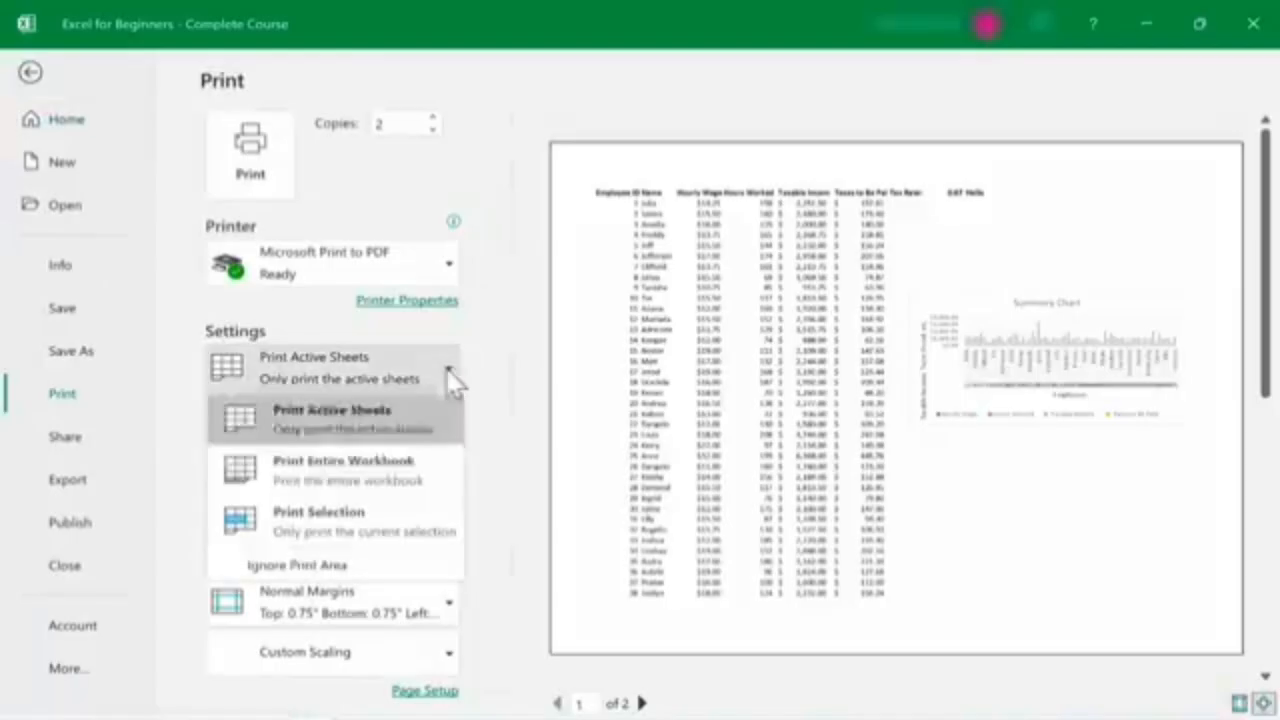
{"action": "left_click", "coordinate": [355, 510]}
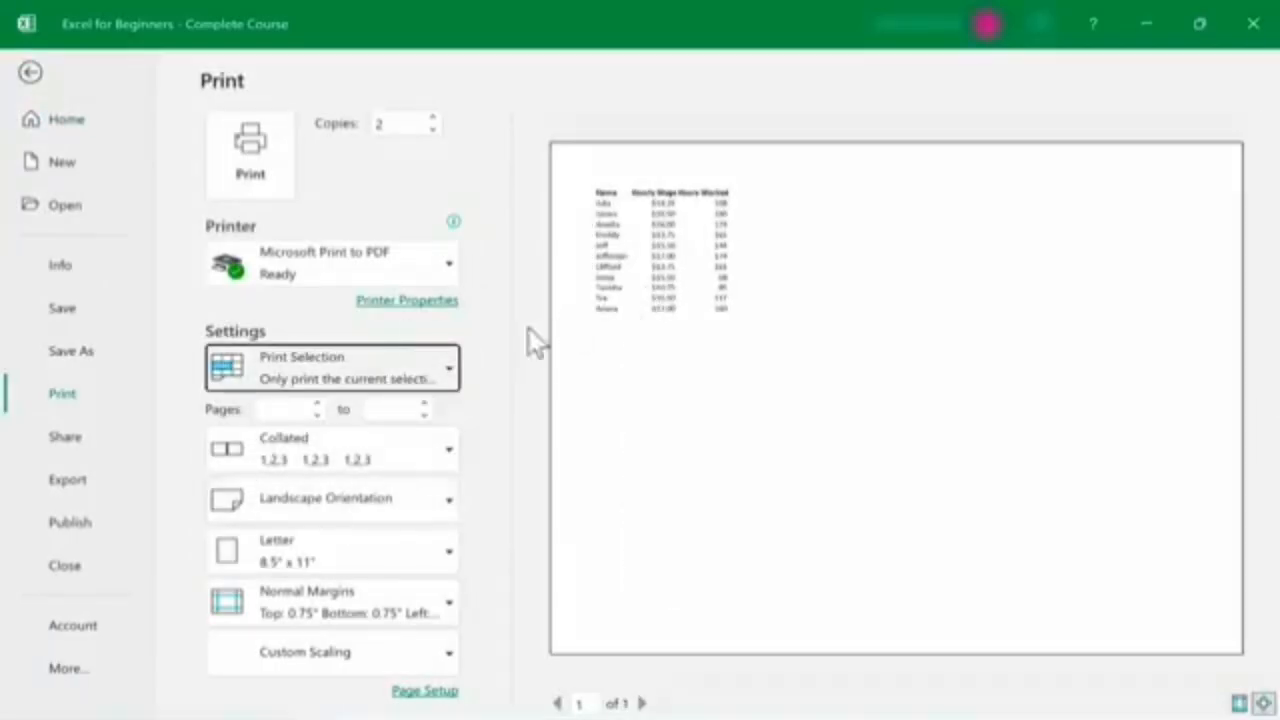
Step: Set the printout to Print Active Sheets with a page range of 1 to 2
{"action": "left_click", "coordinate": [435, 362]}
{"action": "left_click", "coordinate": [345, 433]}
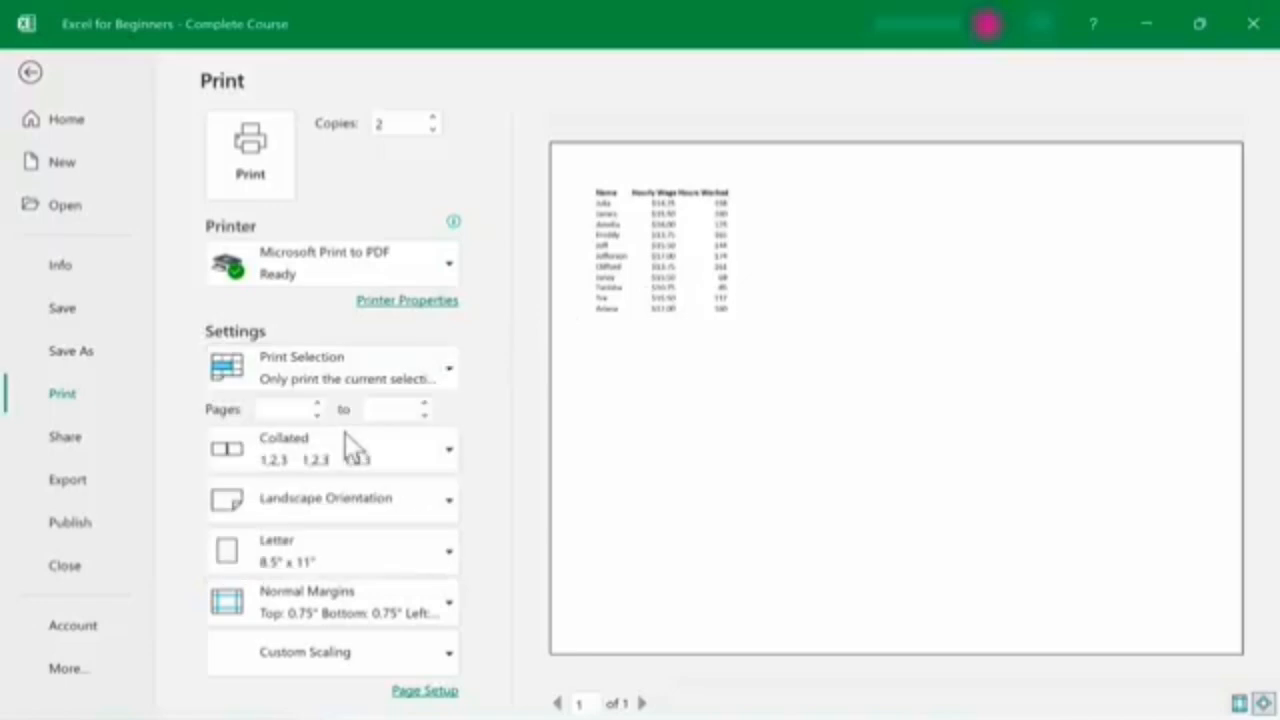
{"action": "left_click", "coordinate": [319, 403]}
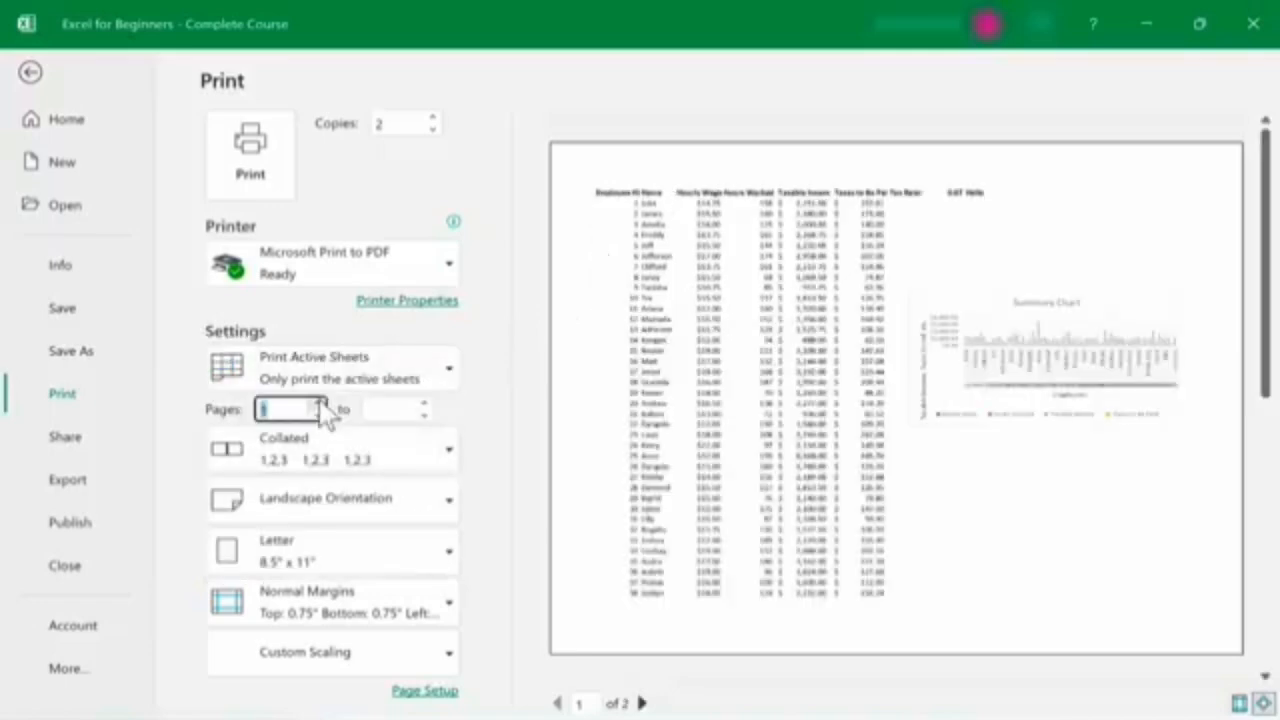
{"action": "left_click", "coordinate": [420, 409]}
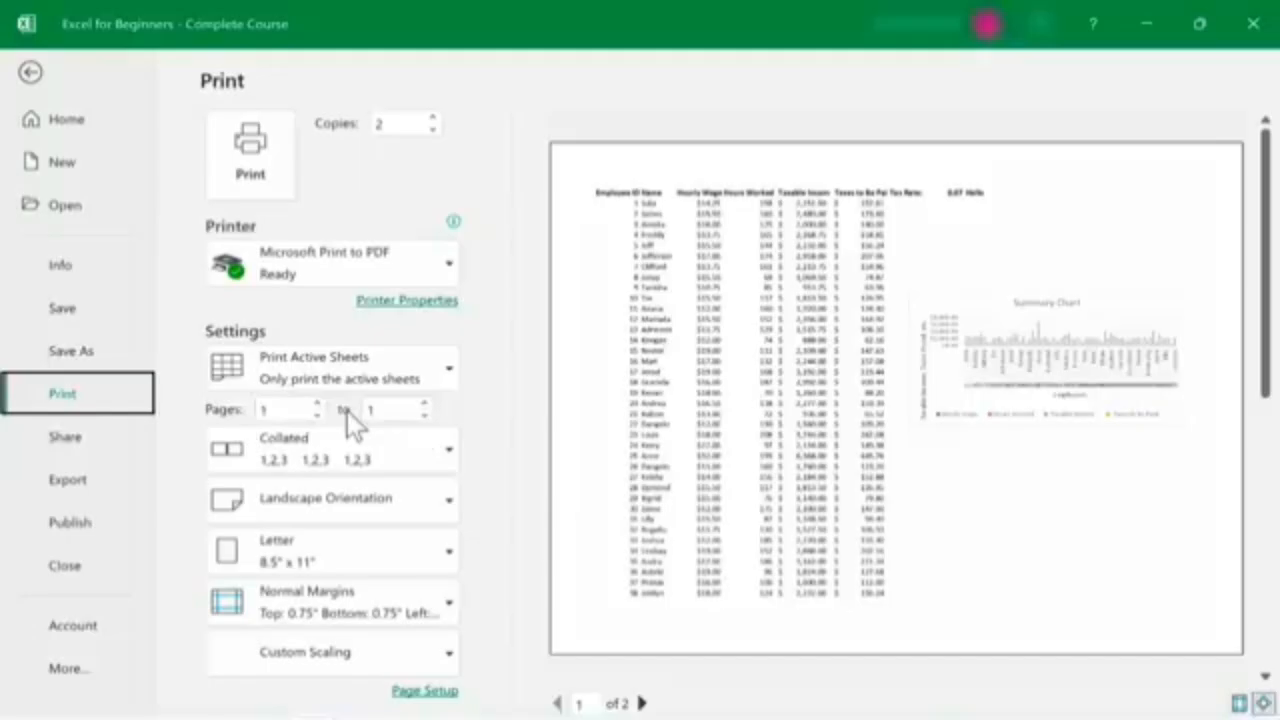
{"action": "left_click", "coordinate": [347, 411]}
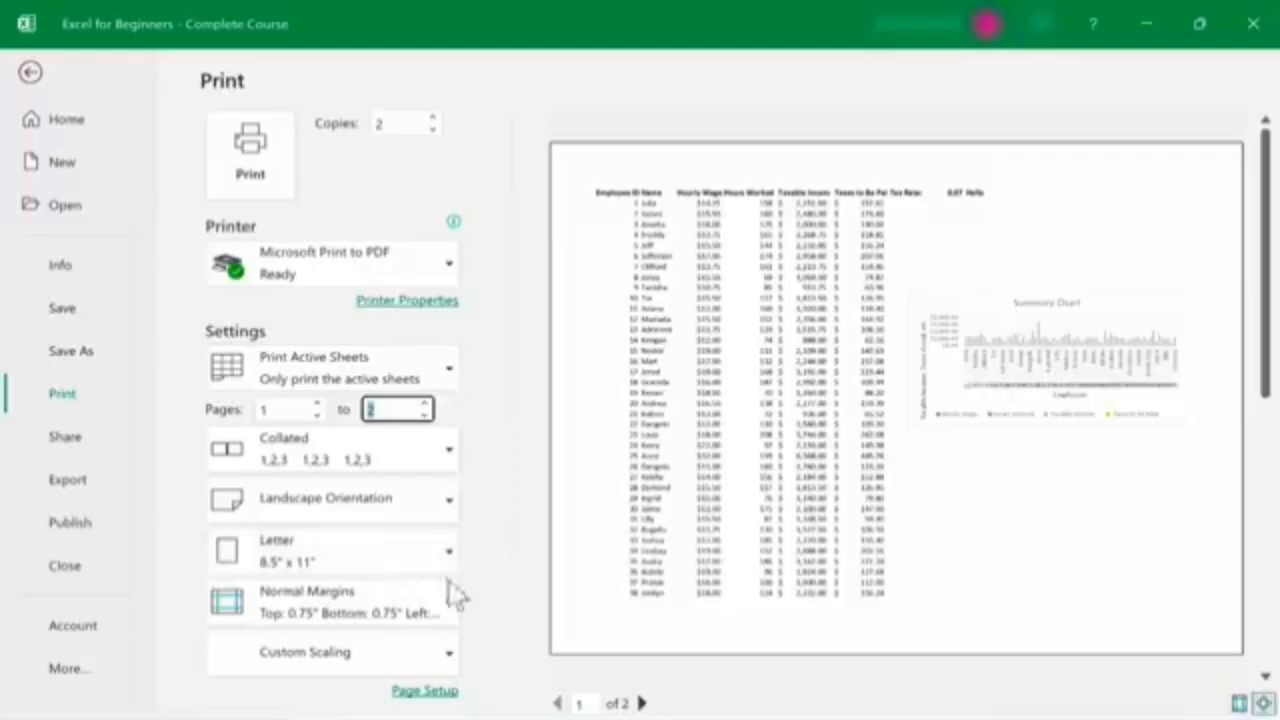
{"action": "left_click", "coordinate": [420, 408]}
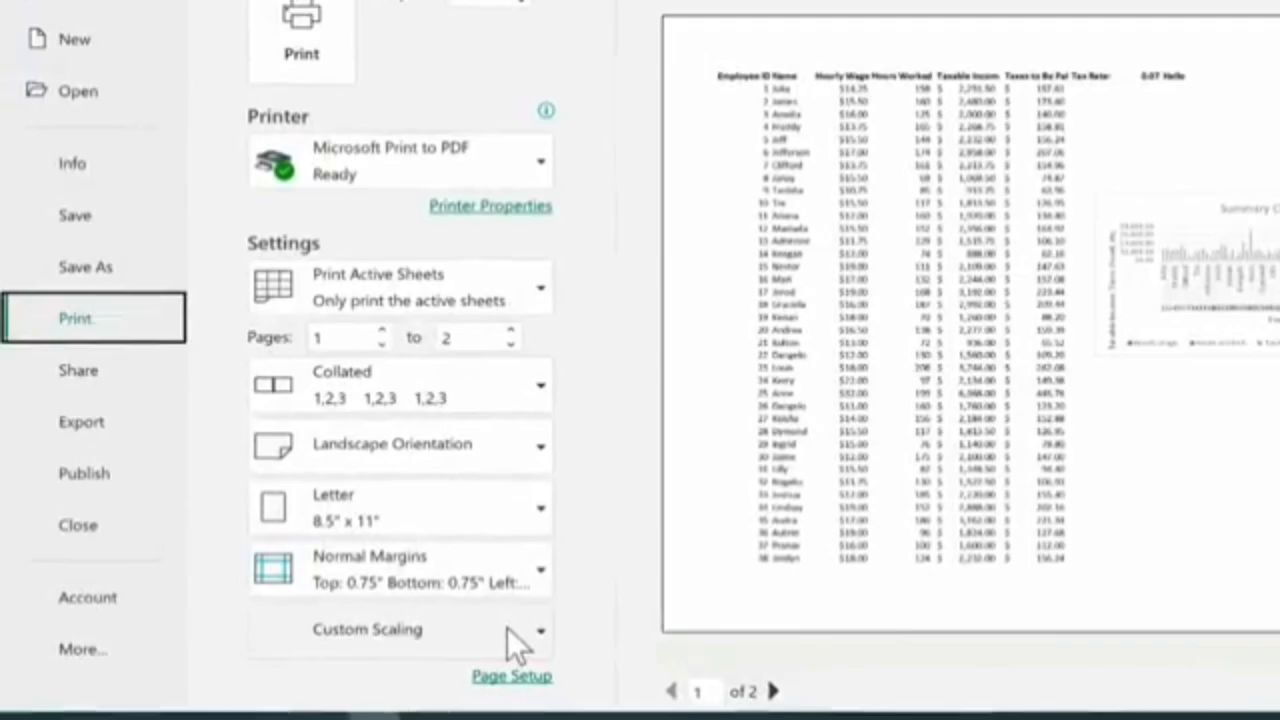
Step: Set the print scaling to Fit Sheet on One Page
{"action": "left_click", "coordinate": [507, 628]}
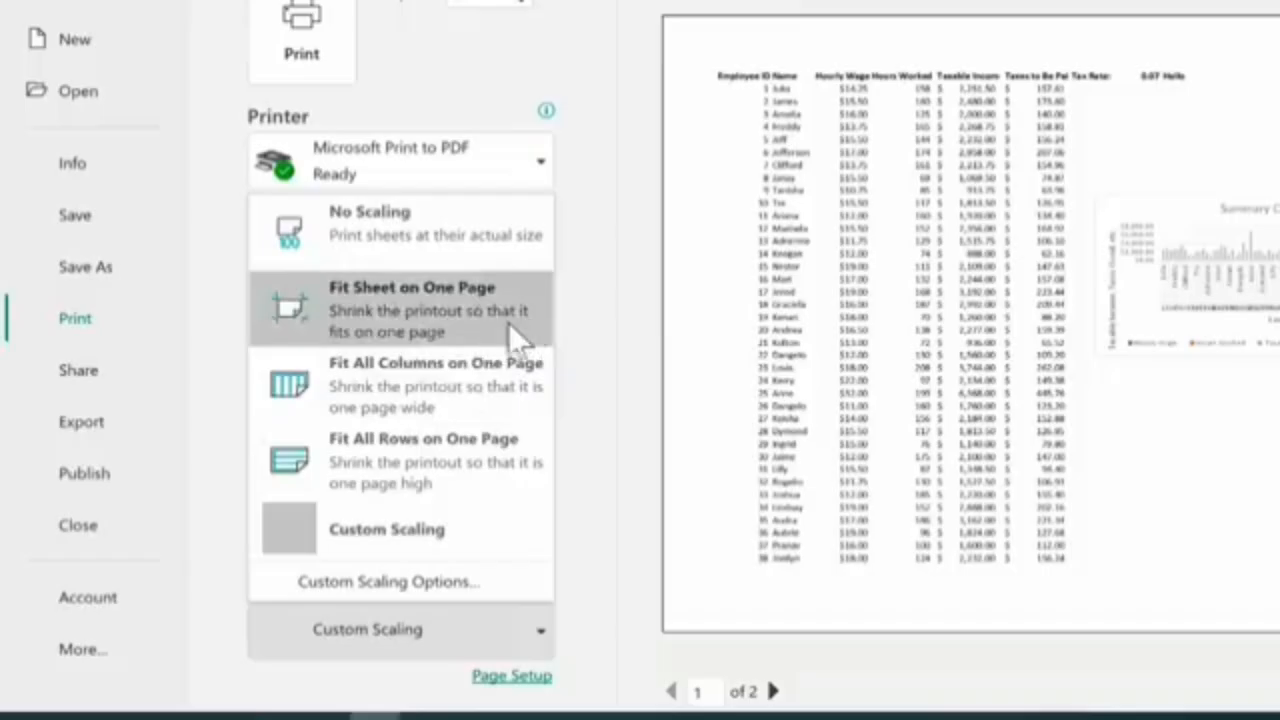
{"action": "left_click", "coordinate": [454, 322]}
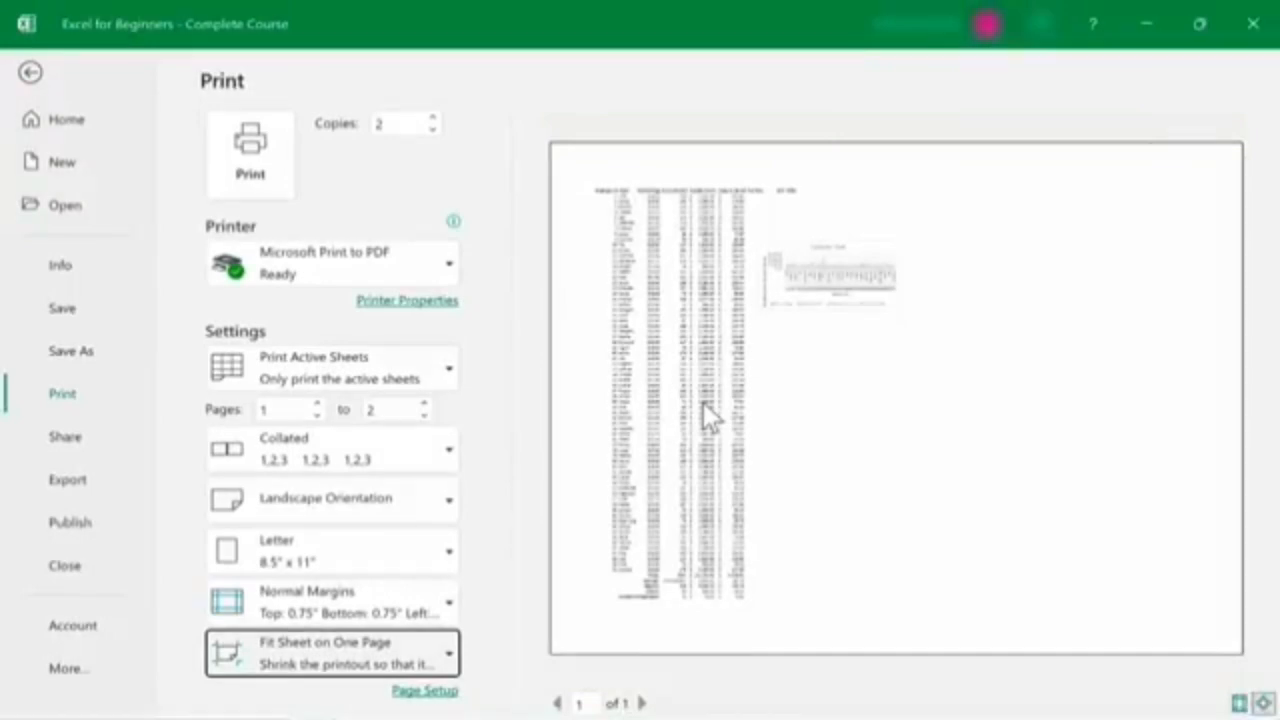
{"action": "left_click", "coordinate": [462, 150]}
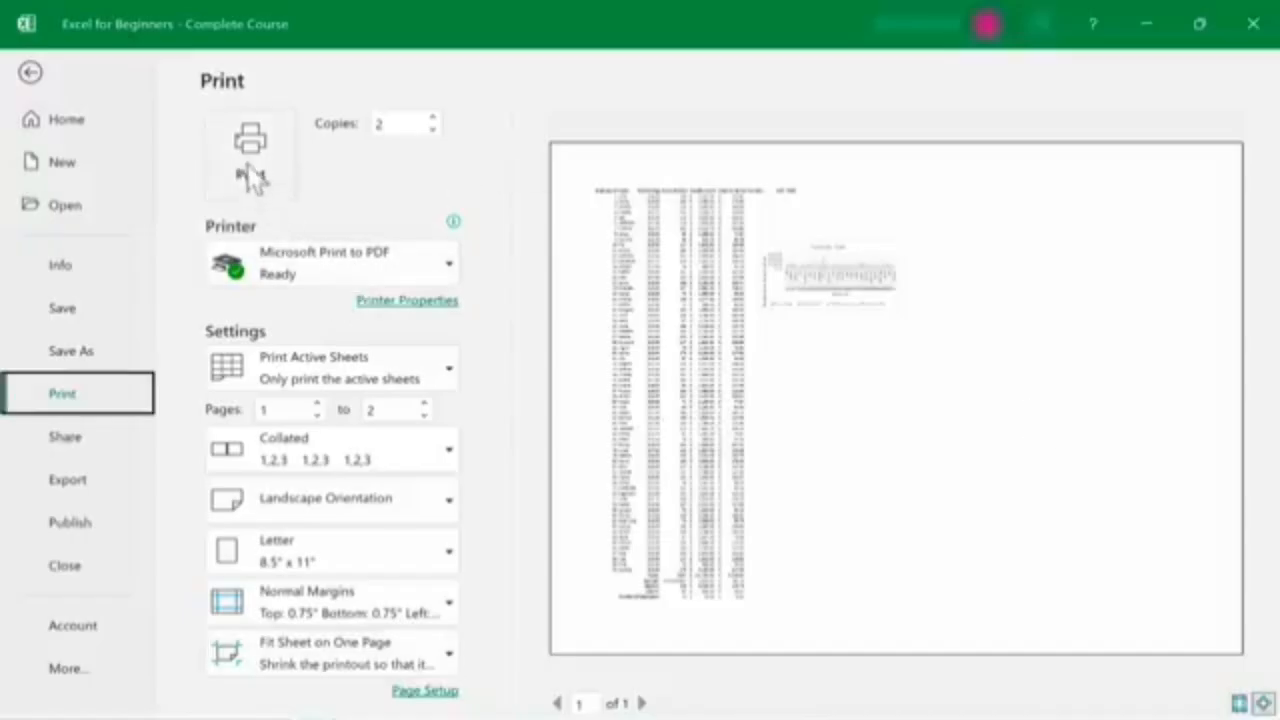
Step: Print the payroll sheet with Microsoft Print to PDF, saving the output as Payroll1 in the Downloads folder
{"action": "mouse_move", "coordinate": [307, 265]}
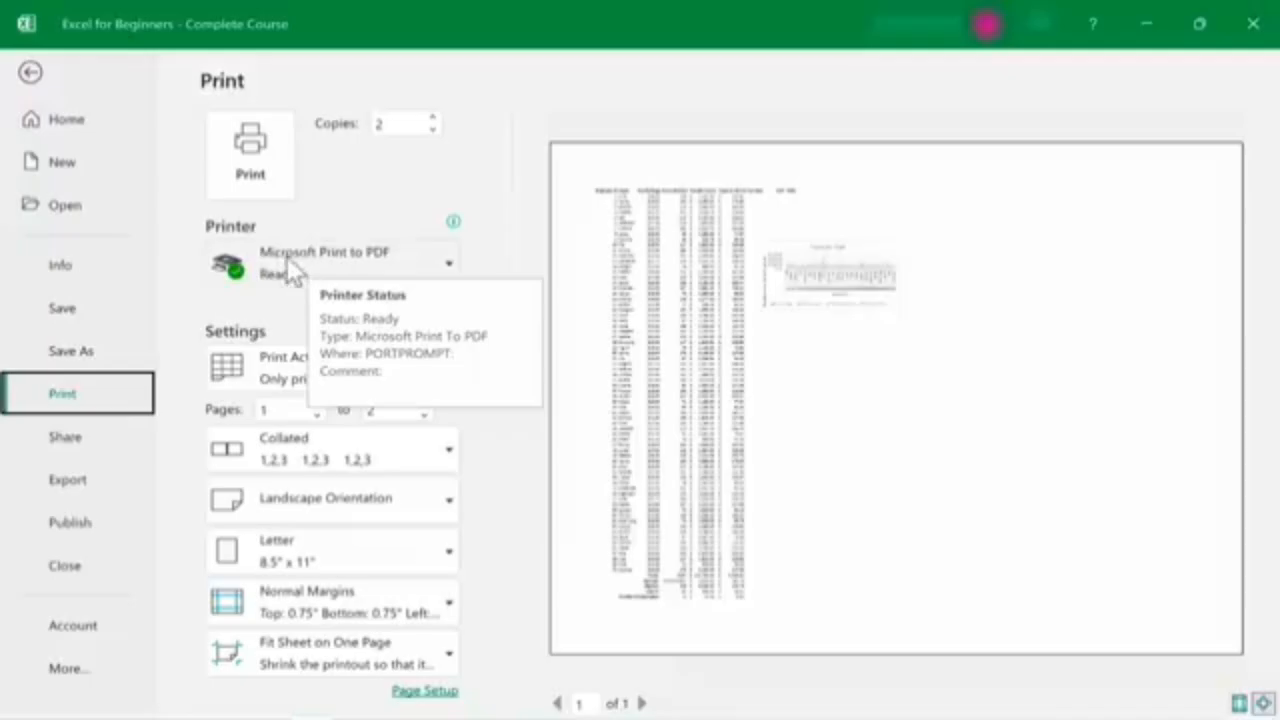
{"action": "left_click", "coordinate": [444, 268]}
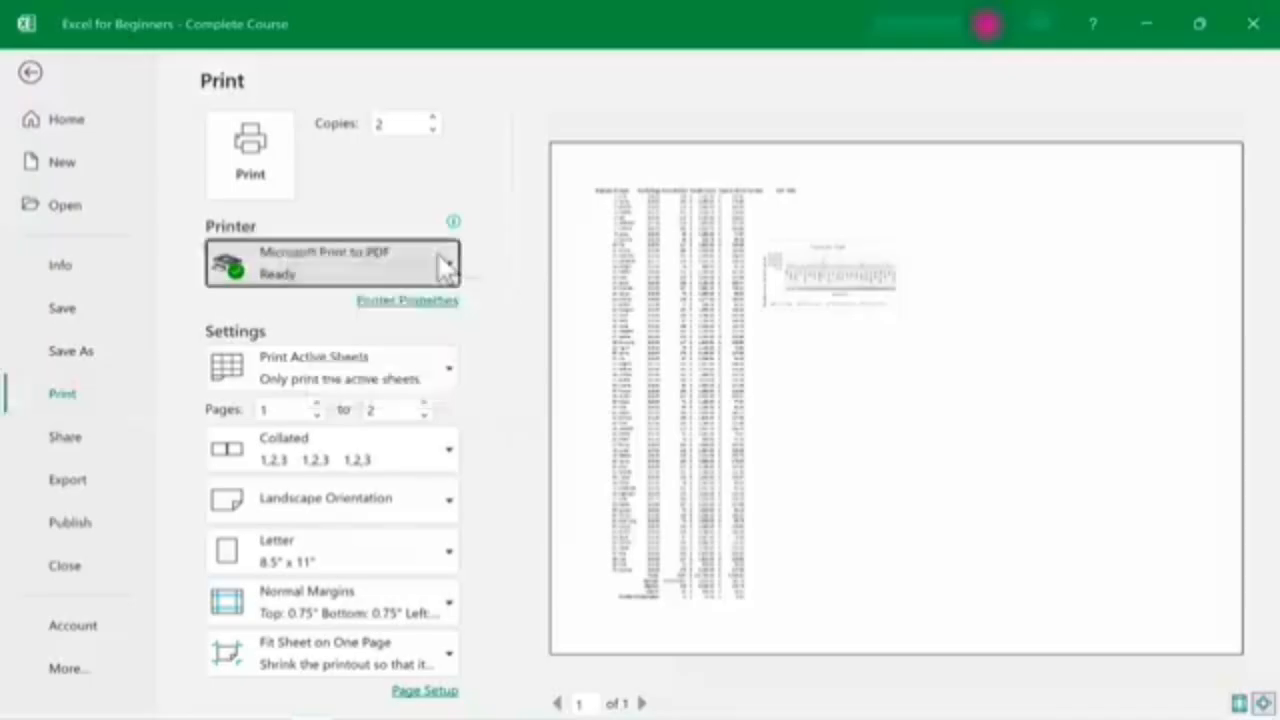
{"action": "left_click", "coordinate": [440, 265]}
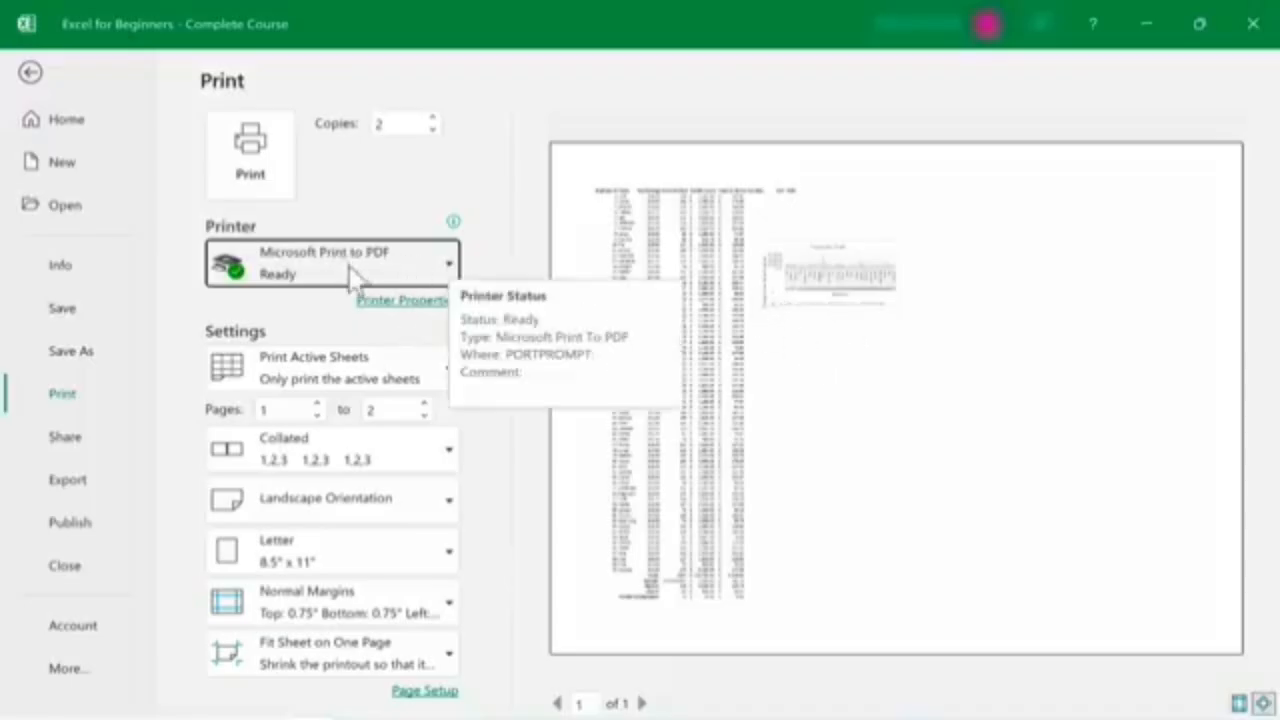
{"action": "key", "text": "Escape"}
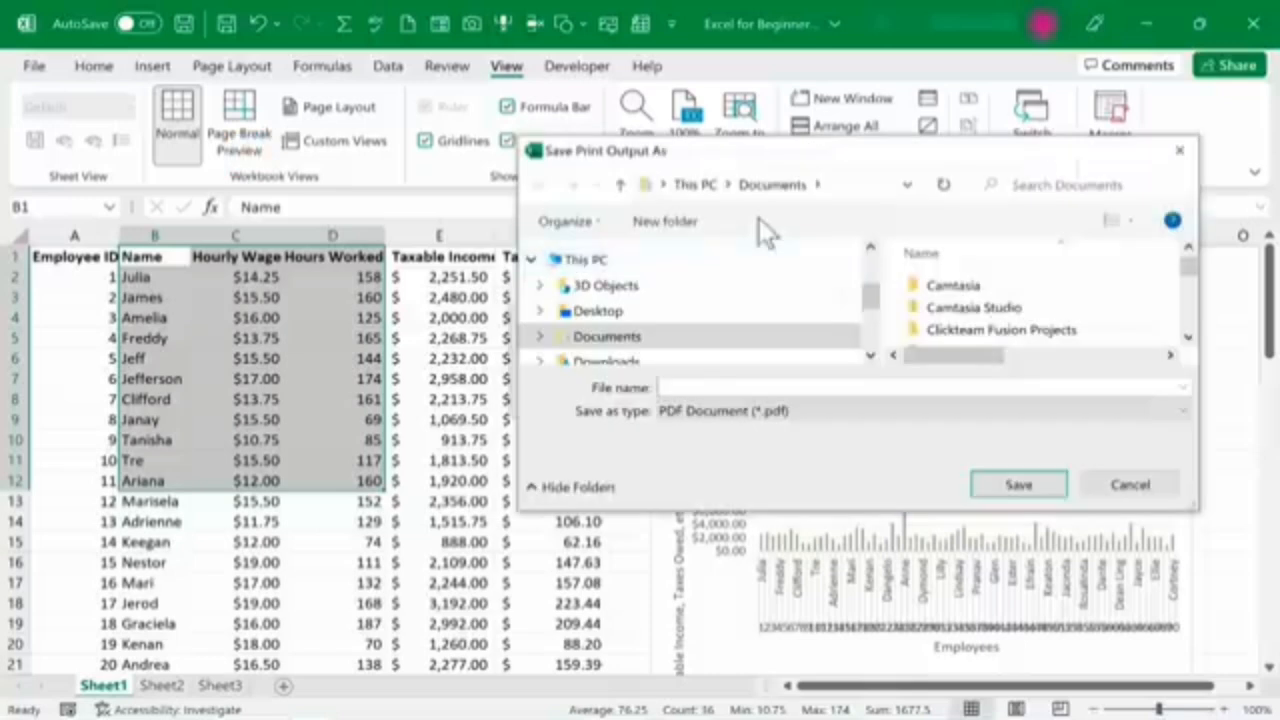
{"action": "left_click", "coordinate": [612, 361]}
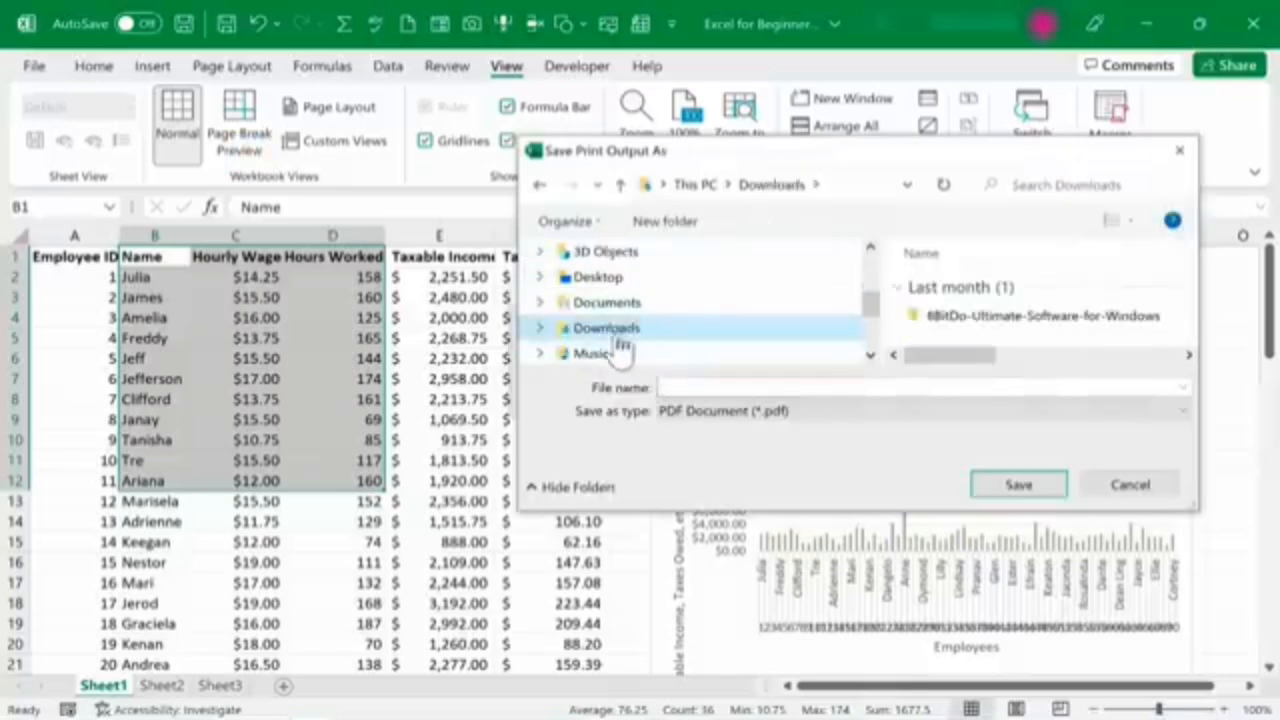
{"action": "left_click", "coordinate": [712, 389]}
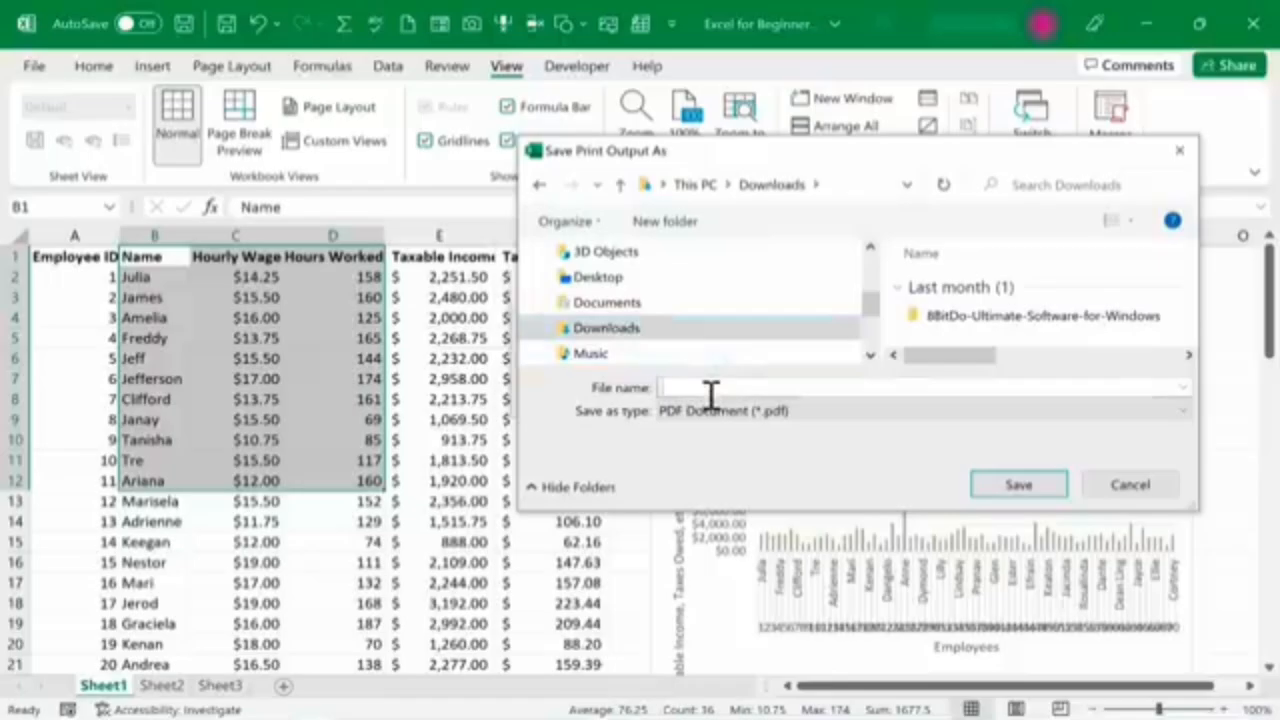
{"action": "type", "text": "Payroll1"}
{"action": "left_click", "coordinate": [1020, 480]}
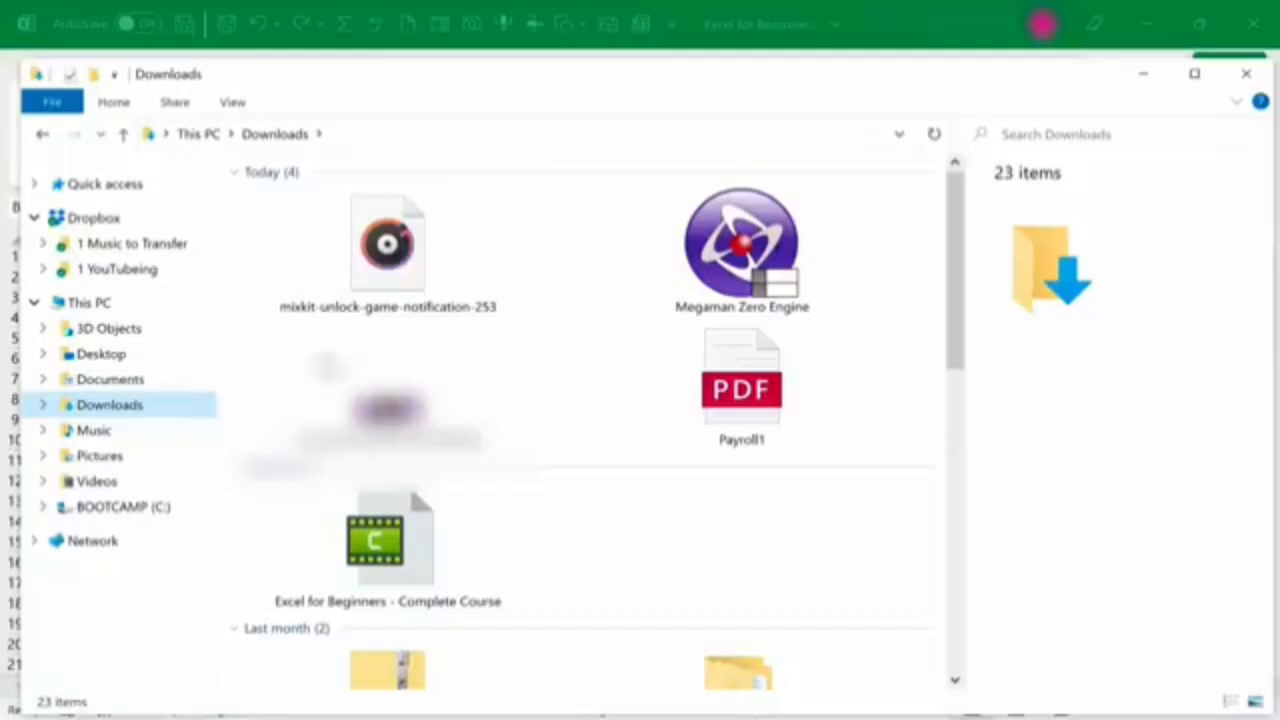
Step: Open Payroll1.pdf from the Downloads folder, check its page layout, and close both the PDF and the folder
{"action": "left_click", "coordinate": [749, 395]}
{"action": "double_click", "coordinate": [752, 398]}
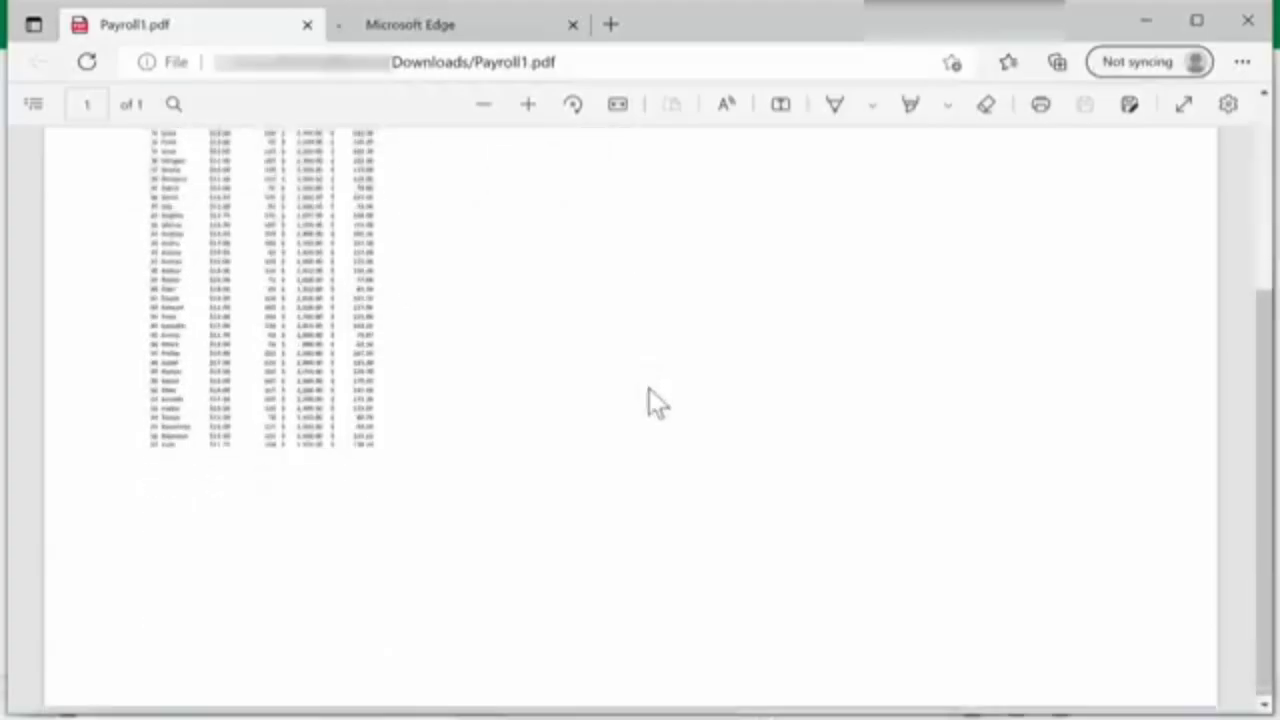
{"action": "scroll", "coordinate": [397, 429], "scroll_direction": "down", "scroll_amount": 5}
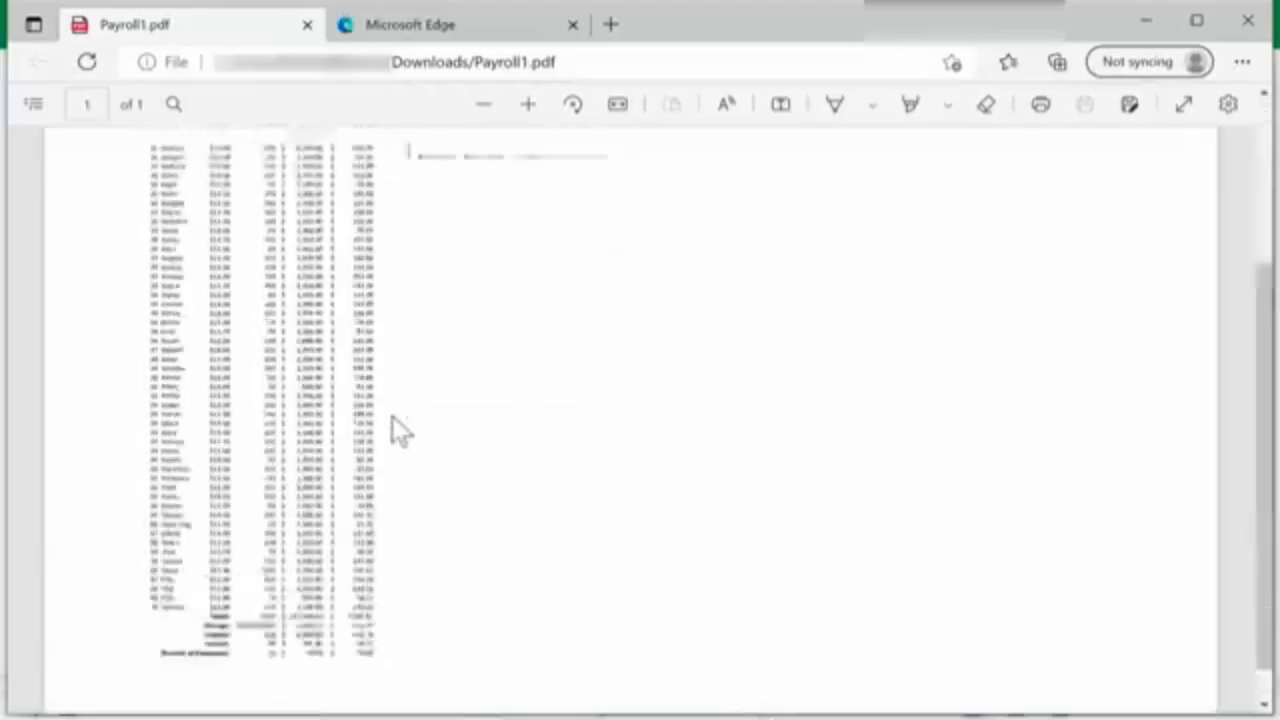
{"action": "scroll", "coordinate": [397, 429], "scroll_direction": "up", "scroll_amount": 5}
{"action": "left_click", "coordinate": [1248, 20]}
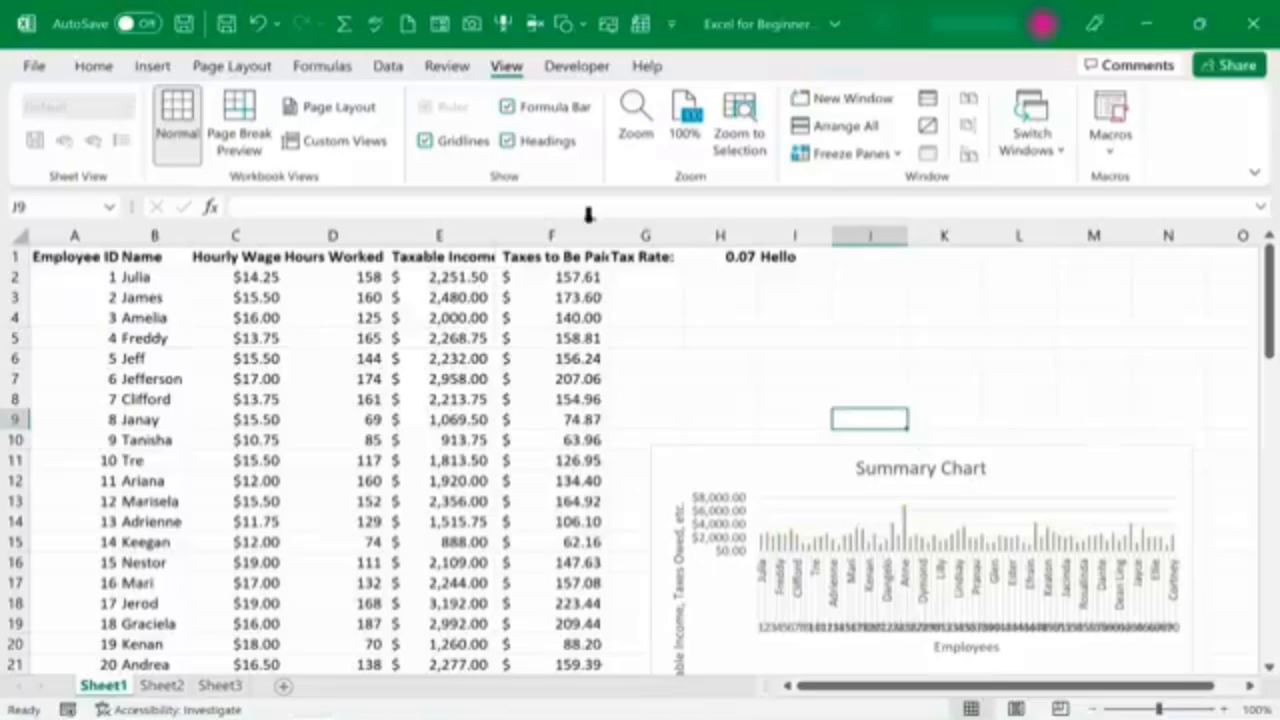
Step: View the sharing options for the workbook, including attaching a copy as Excel Workbook or PDF, and close them
{"action": "left_click", "coordinate": [93, 66]}
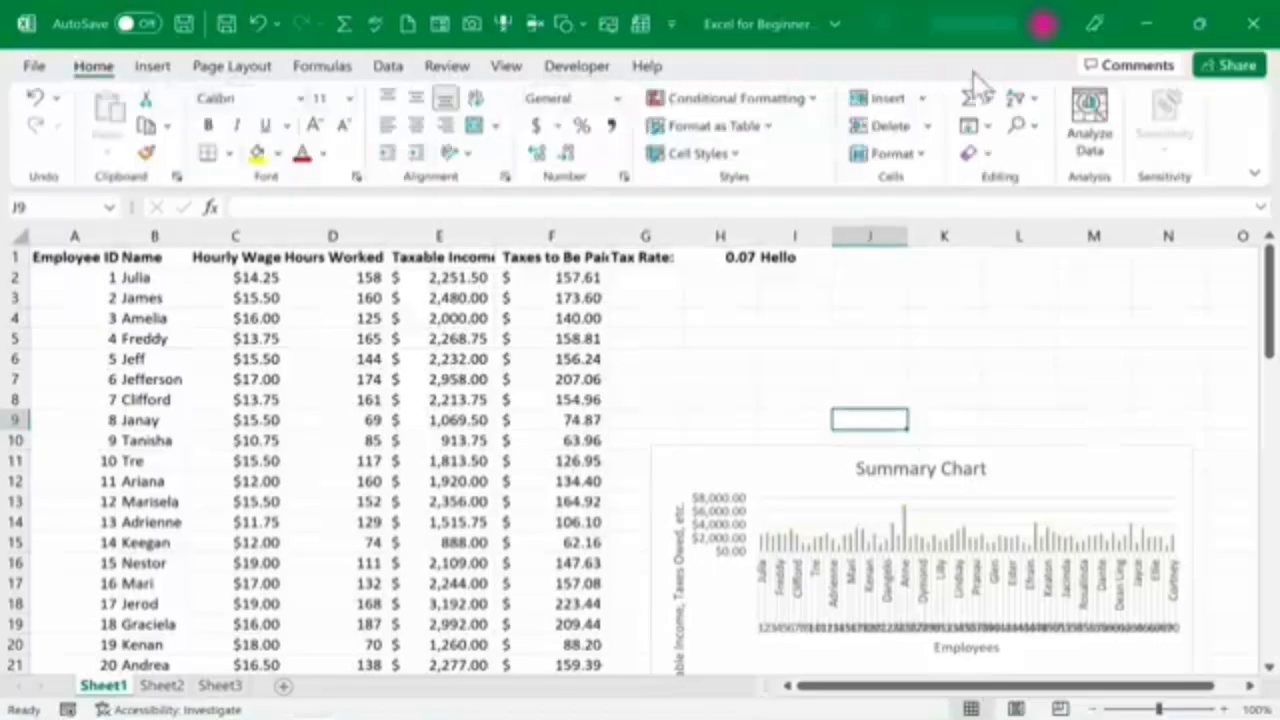
{"action": "left_click", "coordinate": [1245, 72]}
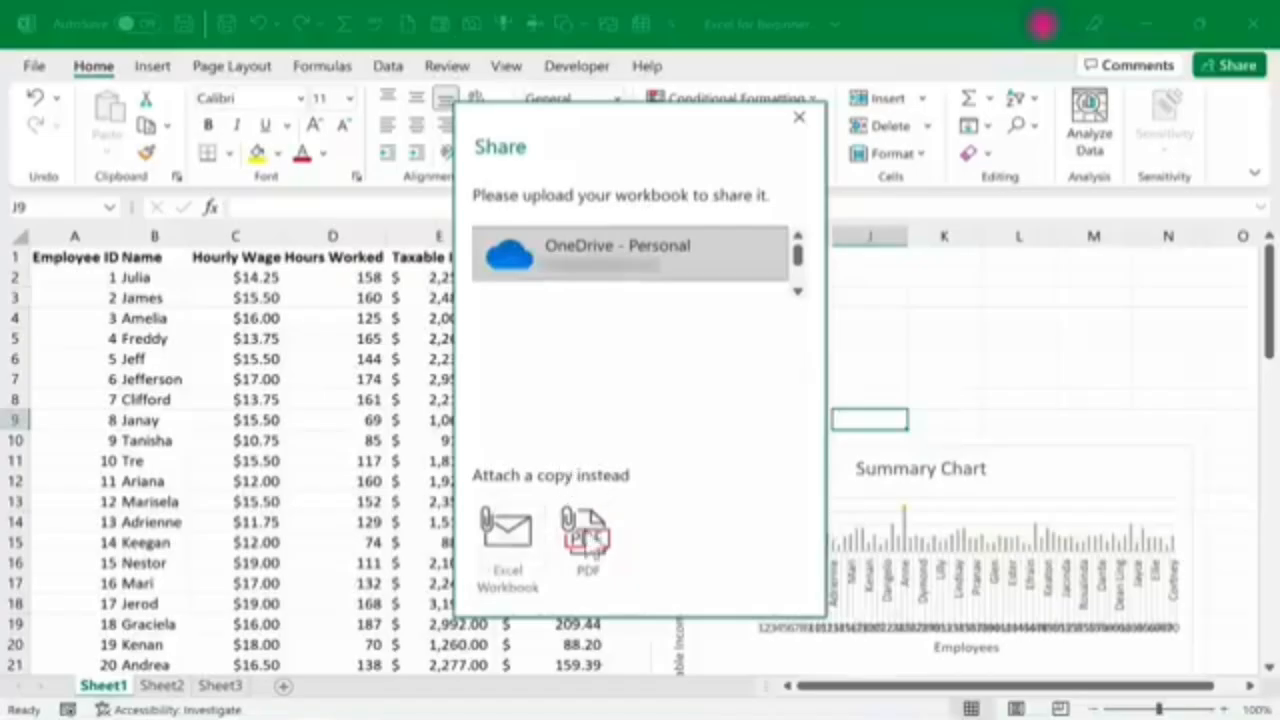
{"action": "left_click", "coordinate": [805, 122]}
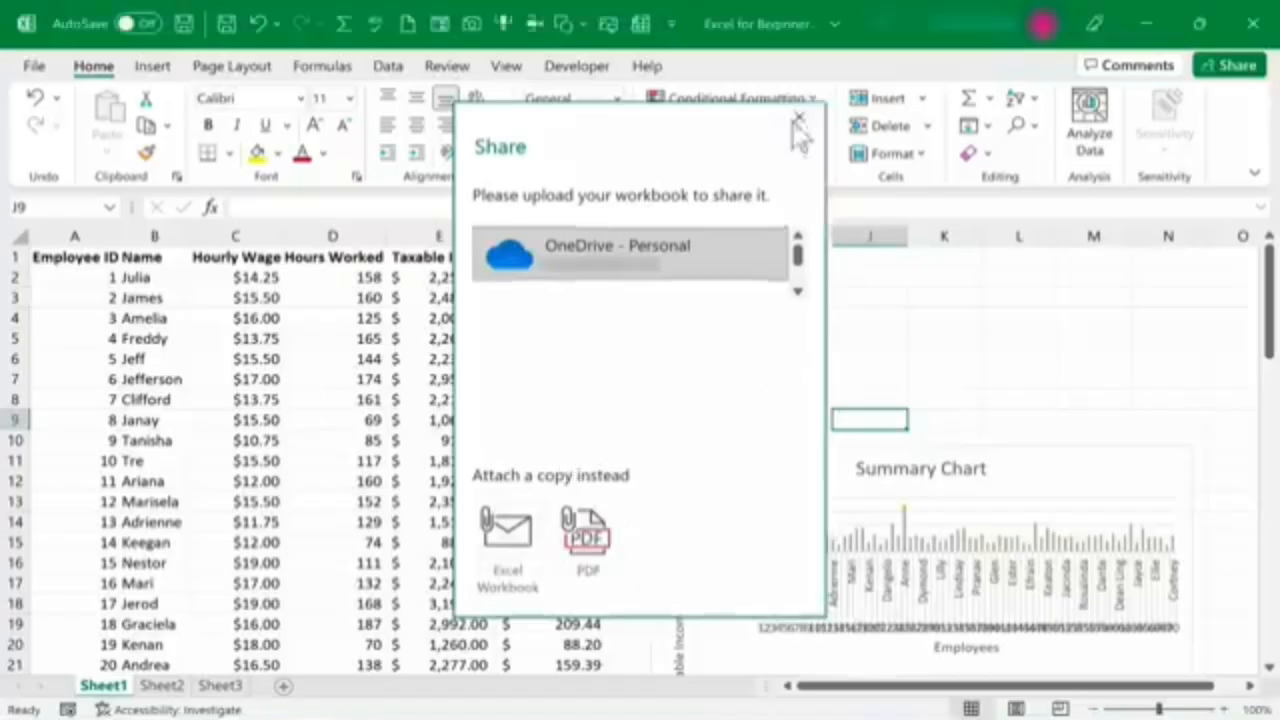
Step: Examine the file formats offered for saving a copy of the workbook, down to PDF, and return to the sheet
{"action": "left_click", "coordinate": [38, 66]}
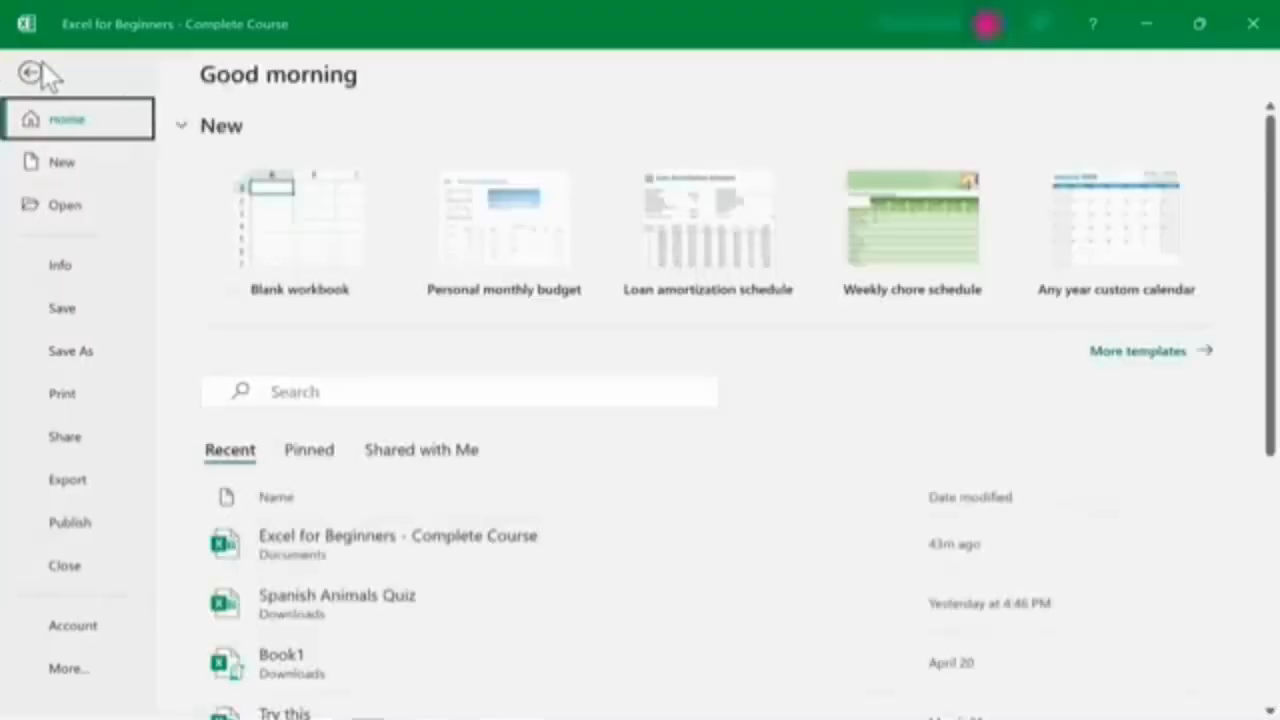
{"action": "left_click", "coordinate": [68, 352]}
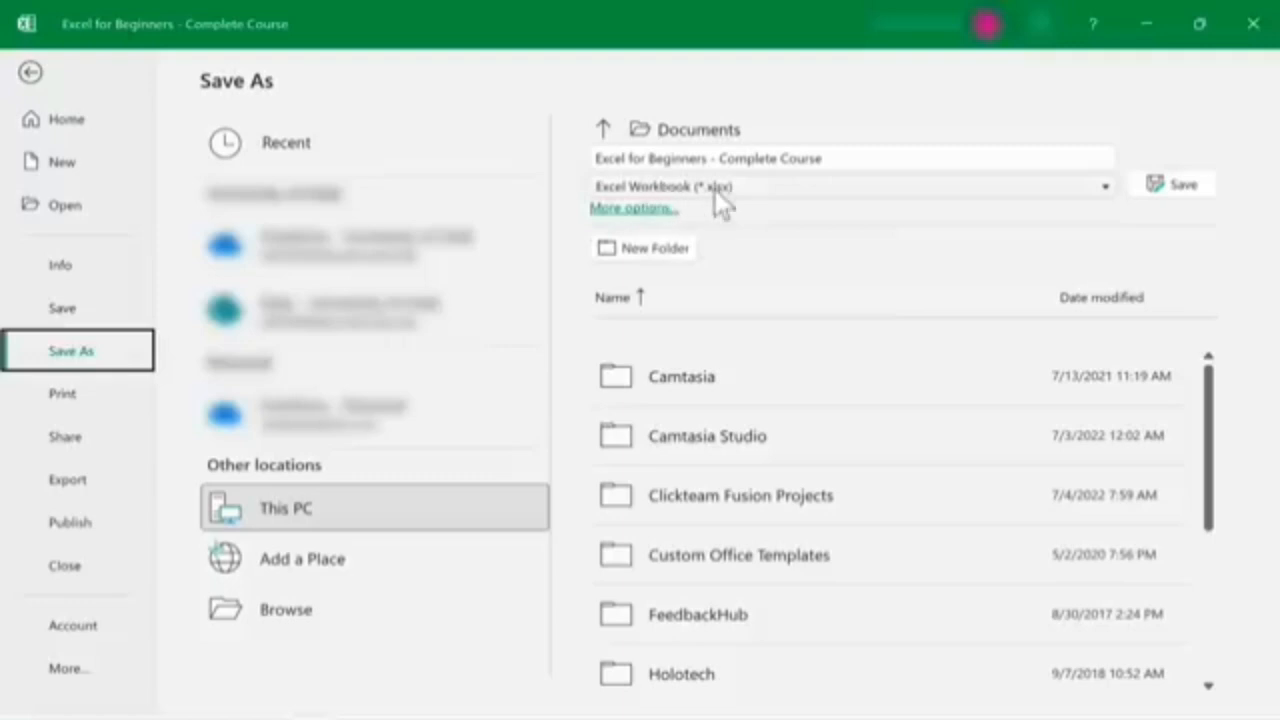
{"action": "left_click", "coordinate": [1100, 188]}
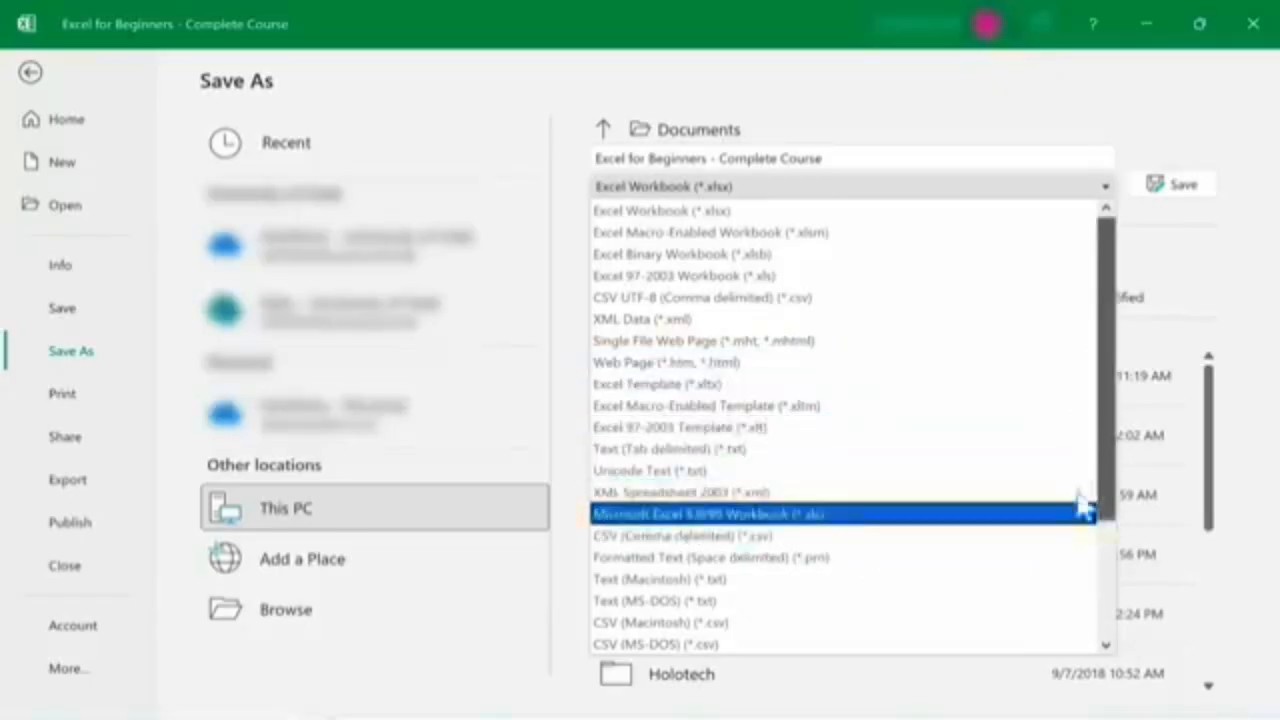
{"action": "scroll", "coordinate": [1080, 509], "scroll_direction": "down", "scroll_amount": 3}
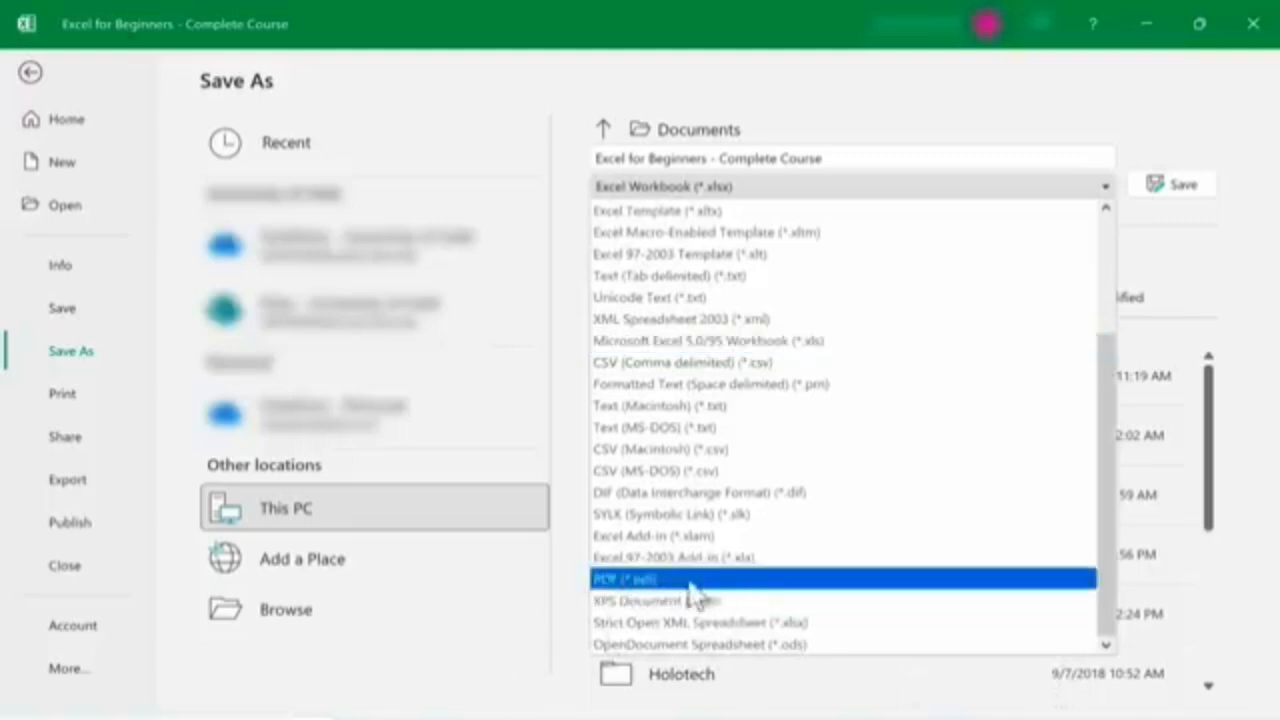
{"action": "left_click", "coordinate": [904, 67]}
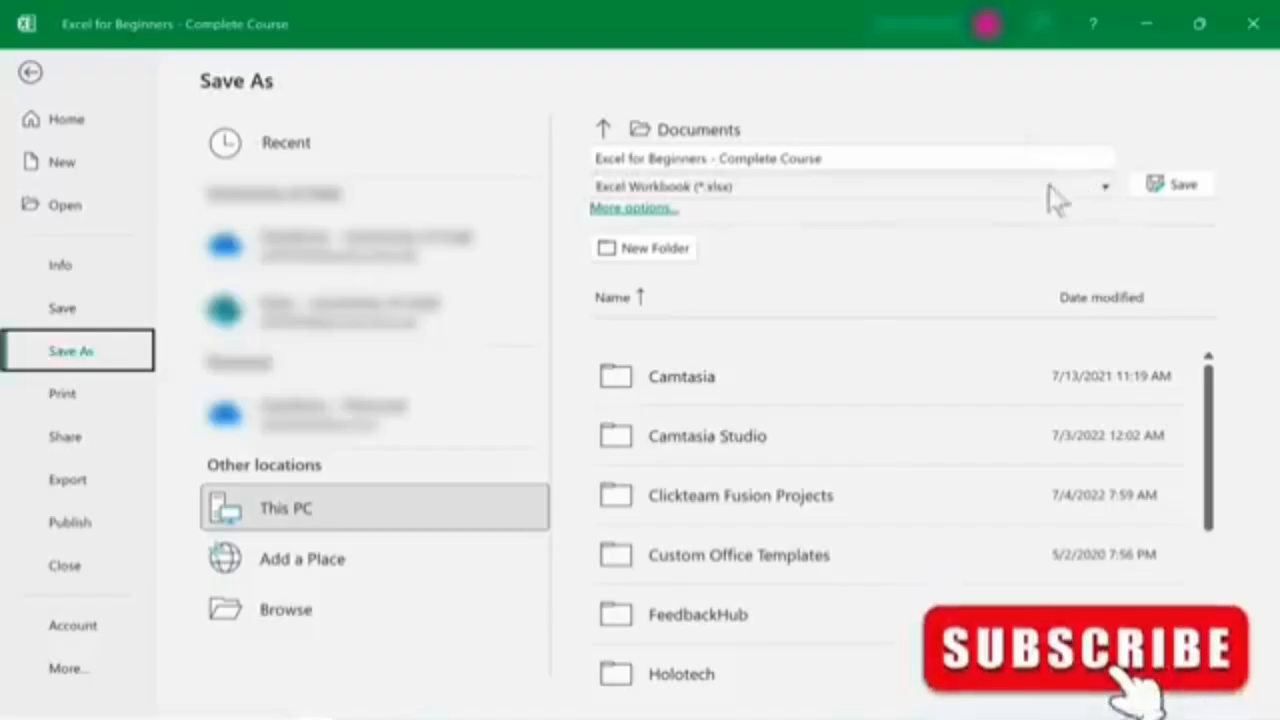
{"action": "left_click", "coordinate": [1108, 190]}
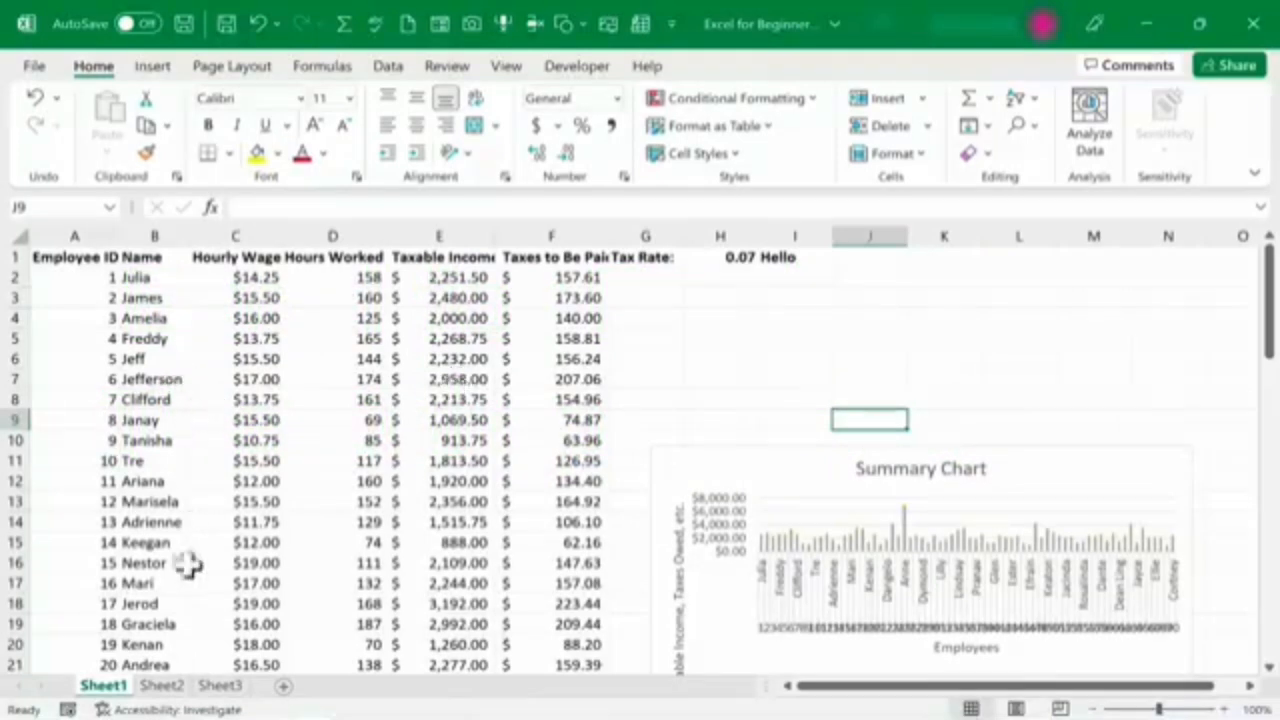
Step: View Sheet2 and return to Sheet1
{"action": "left_click", "coordinate": [162, 686]}
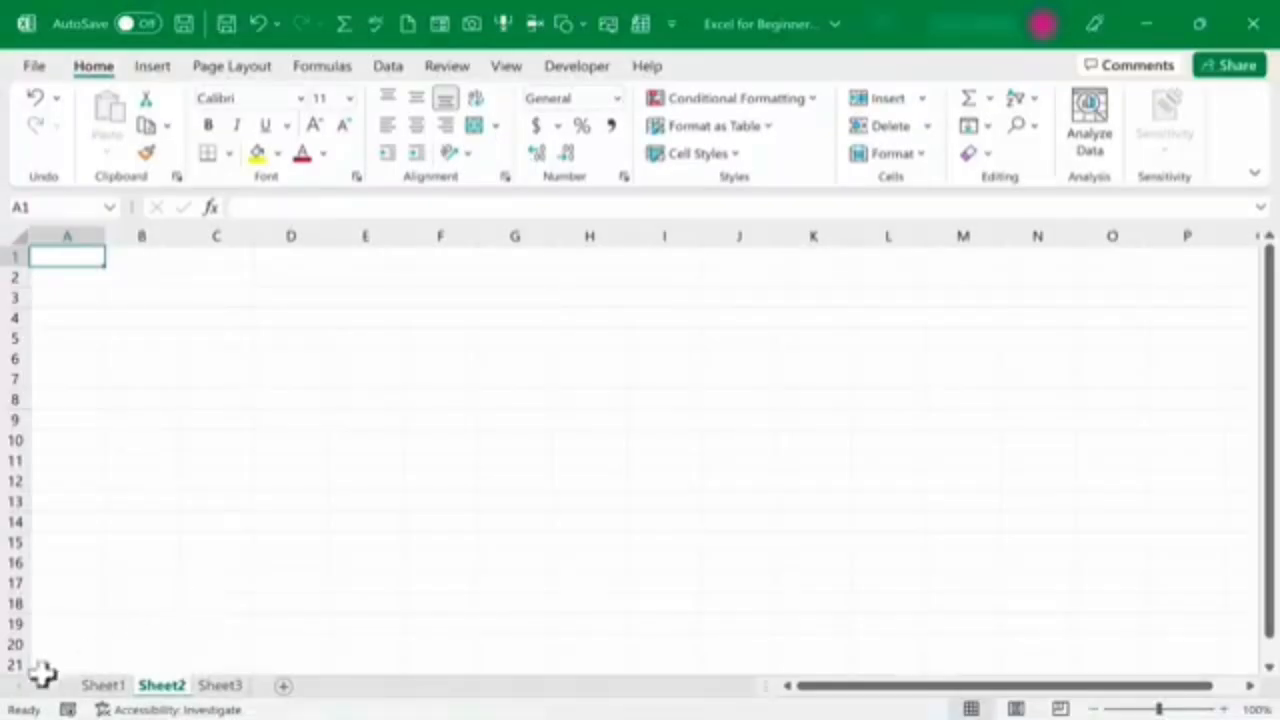
{"action": "left_click", "coordinate": [101, 686]}
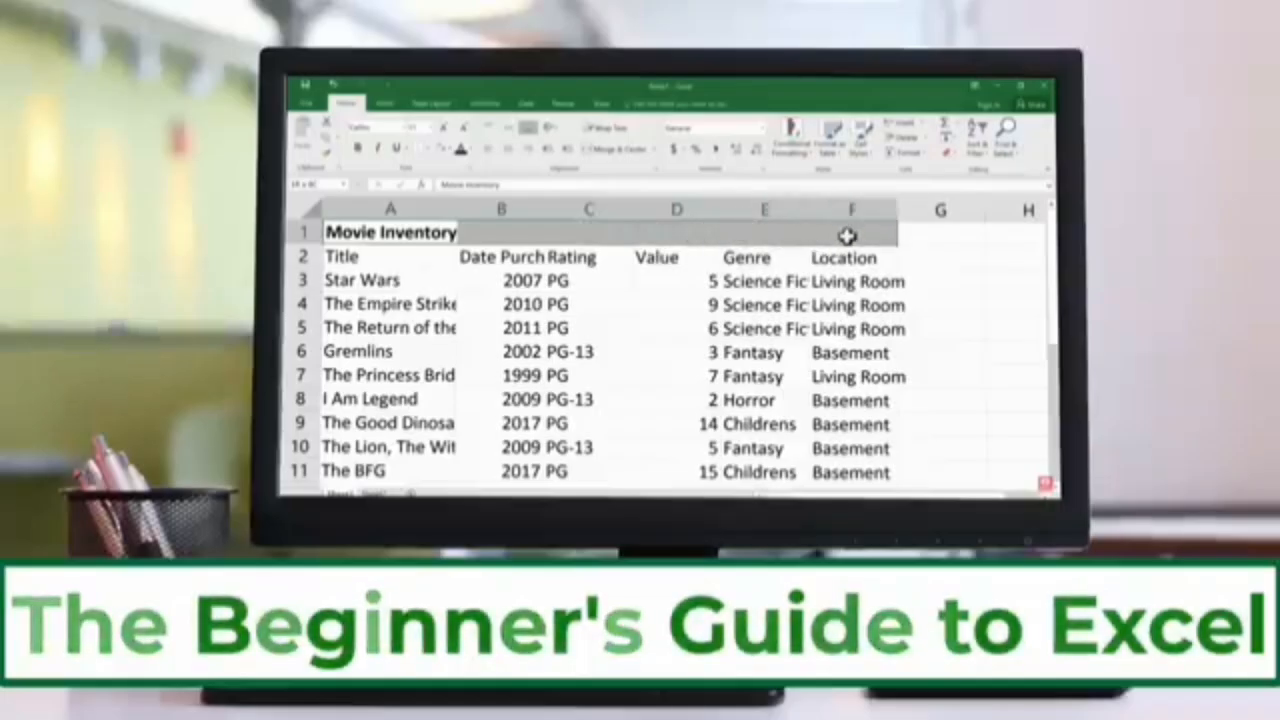
{"action": "scroll", "coordinate": [466, 234], "scroll_direction": "down", "scroll_amount": 1}
{"action": "scroll", "coordinate": [591, 269], "scroll_direction": "up", "scroll_amount": 1}
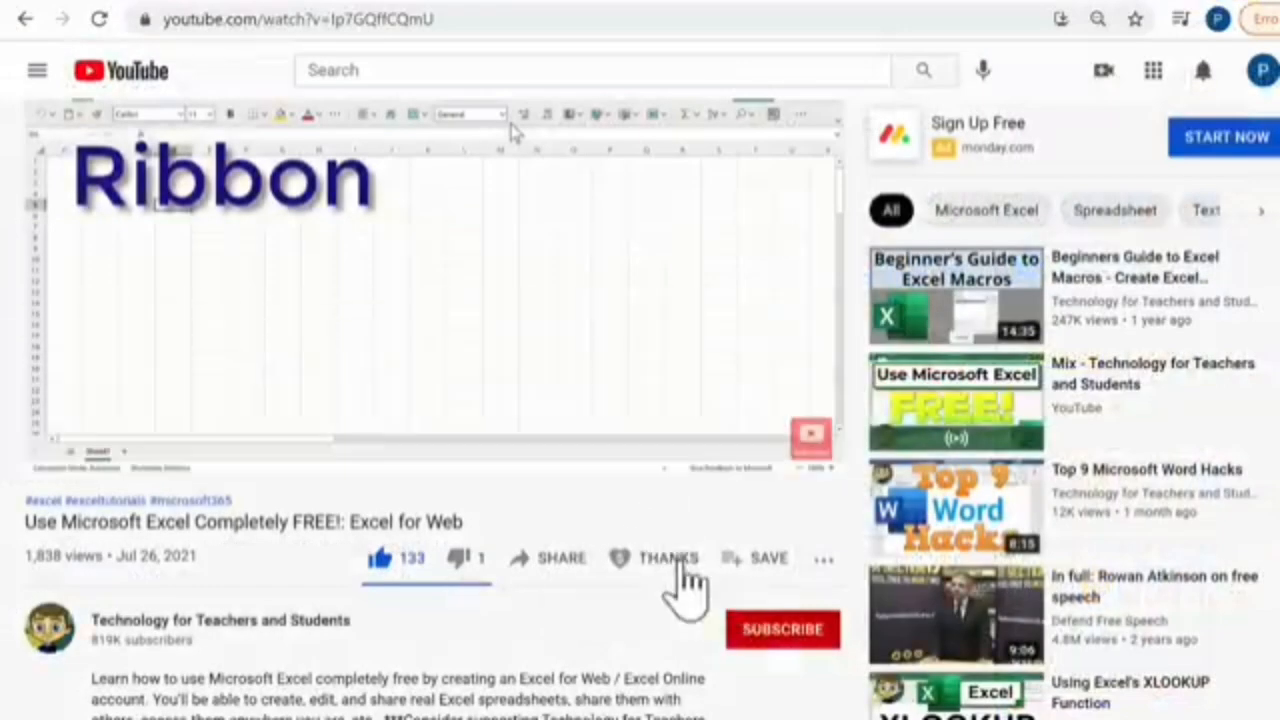
{"action": "left_click", "coordinate": [668, 560]}
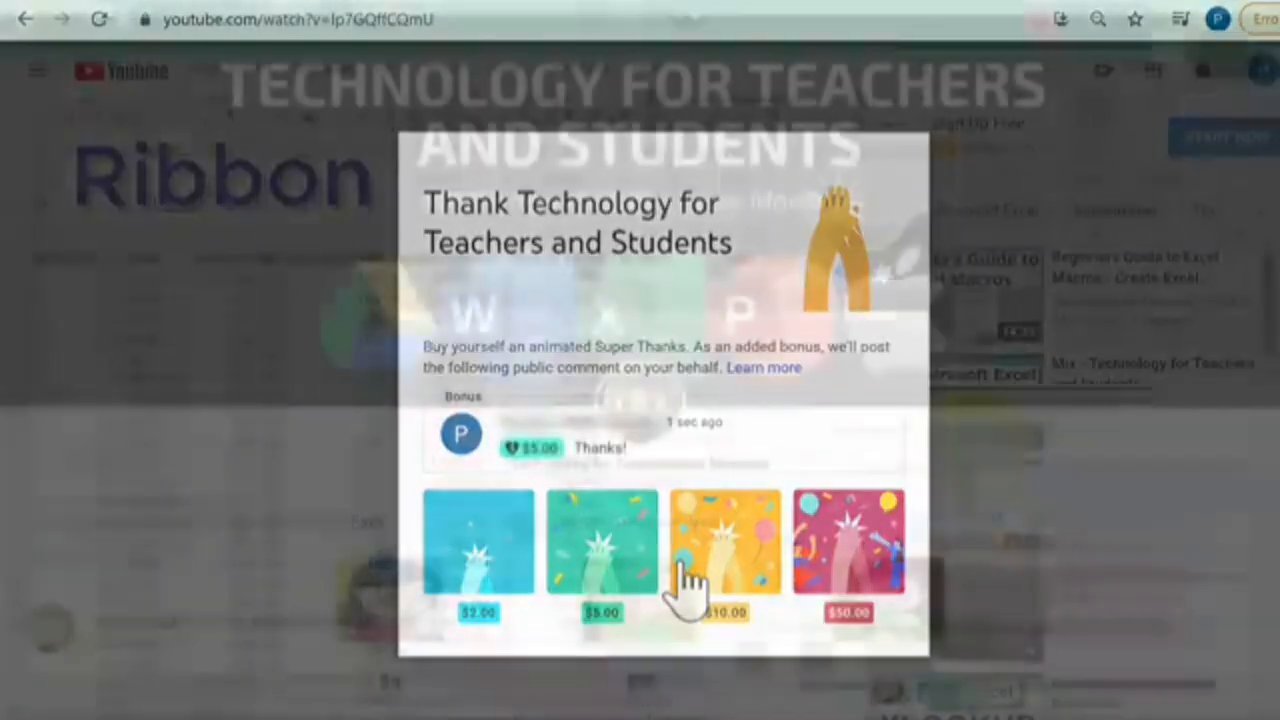